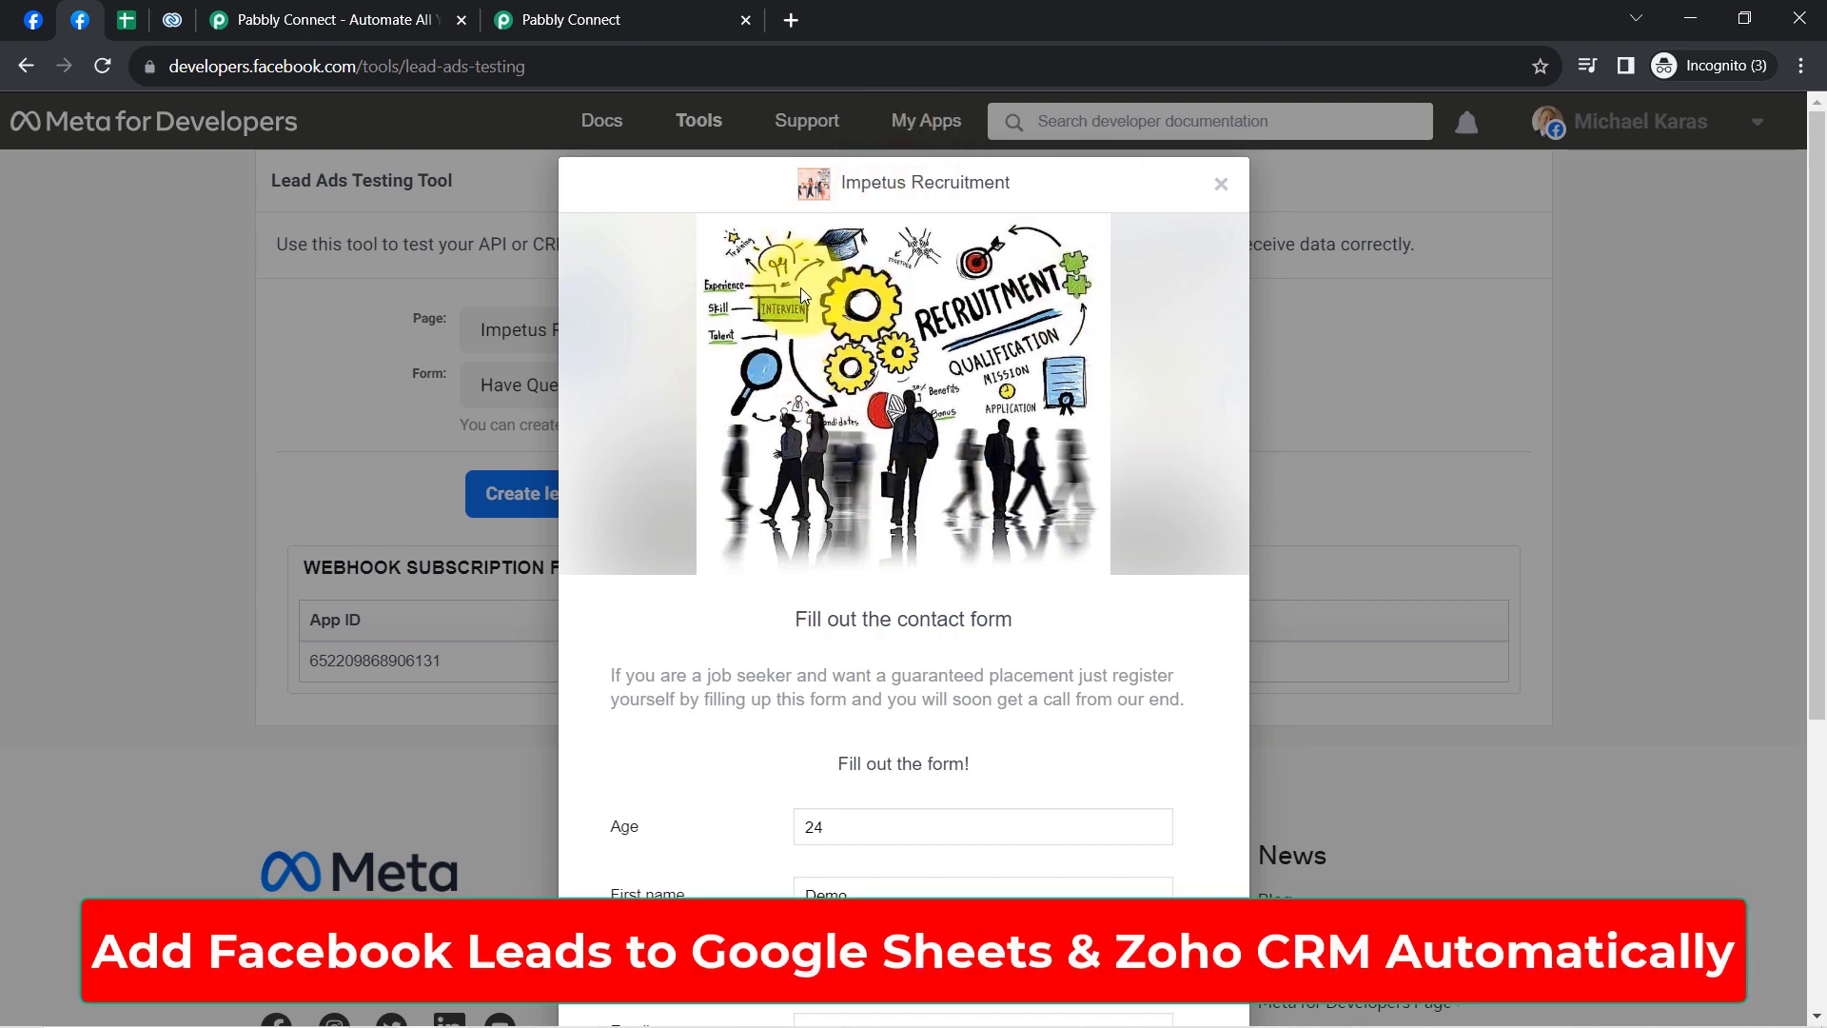
# - Look over the job applicants spreadsheet, the CRM contacts list and the Impetus Recruitment Facebook page
pyautogui.click(127, 21)
pyautogui.click(169, 21)
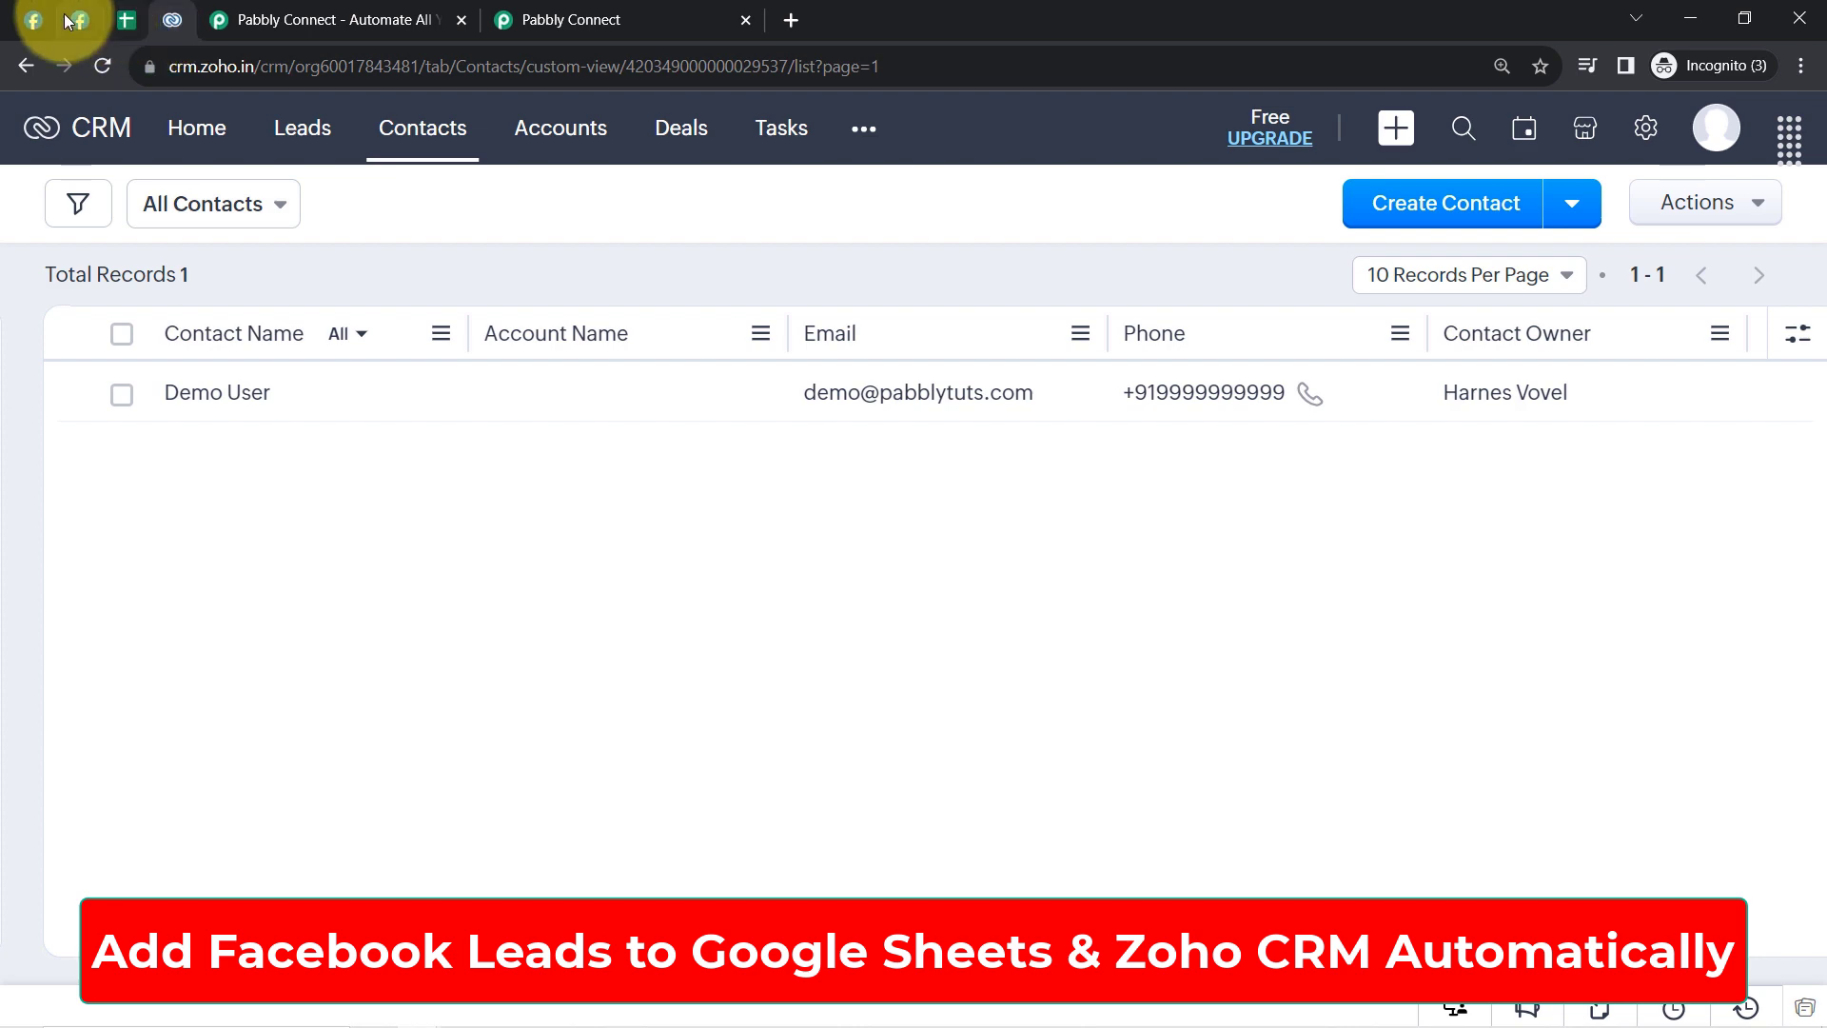
pyautogui.click(33, 20)
pyautogui.click(935, 672)
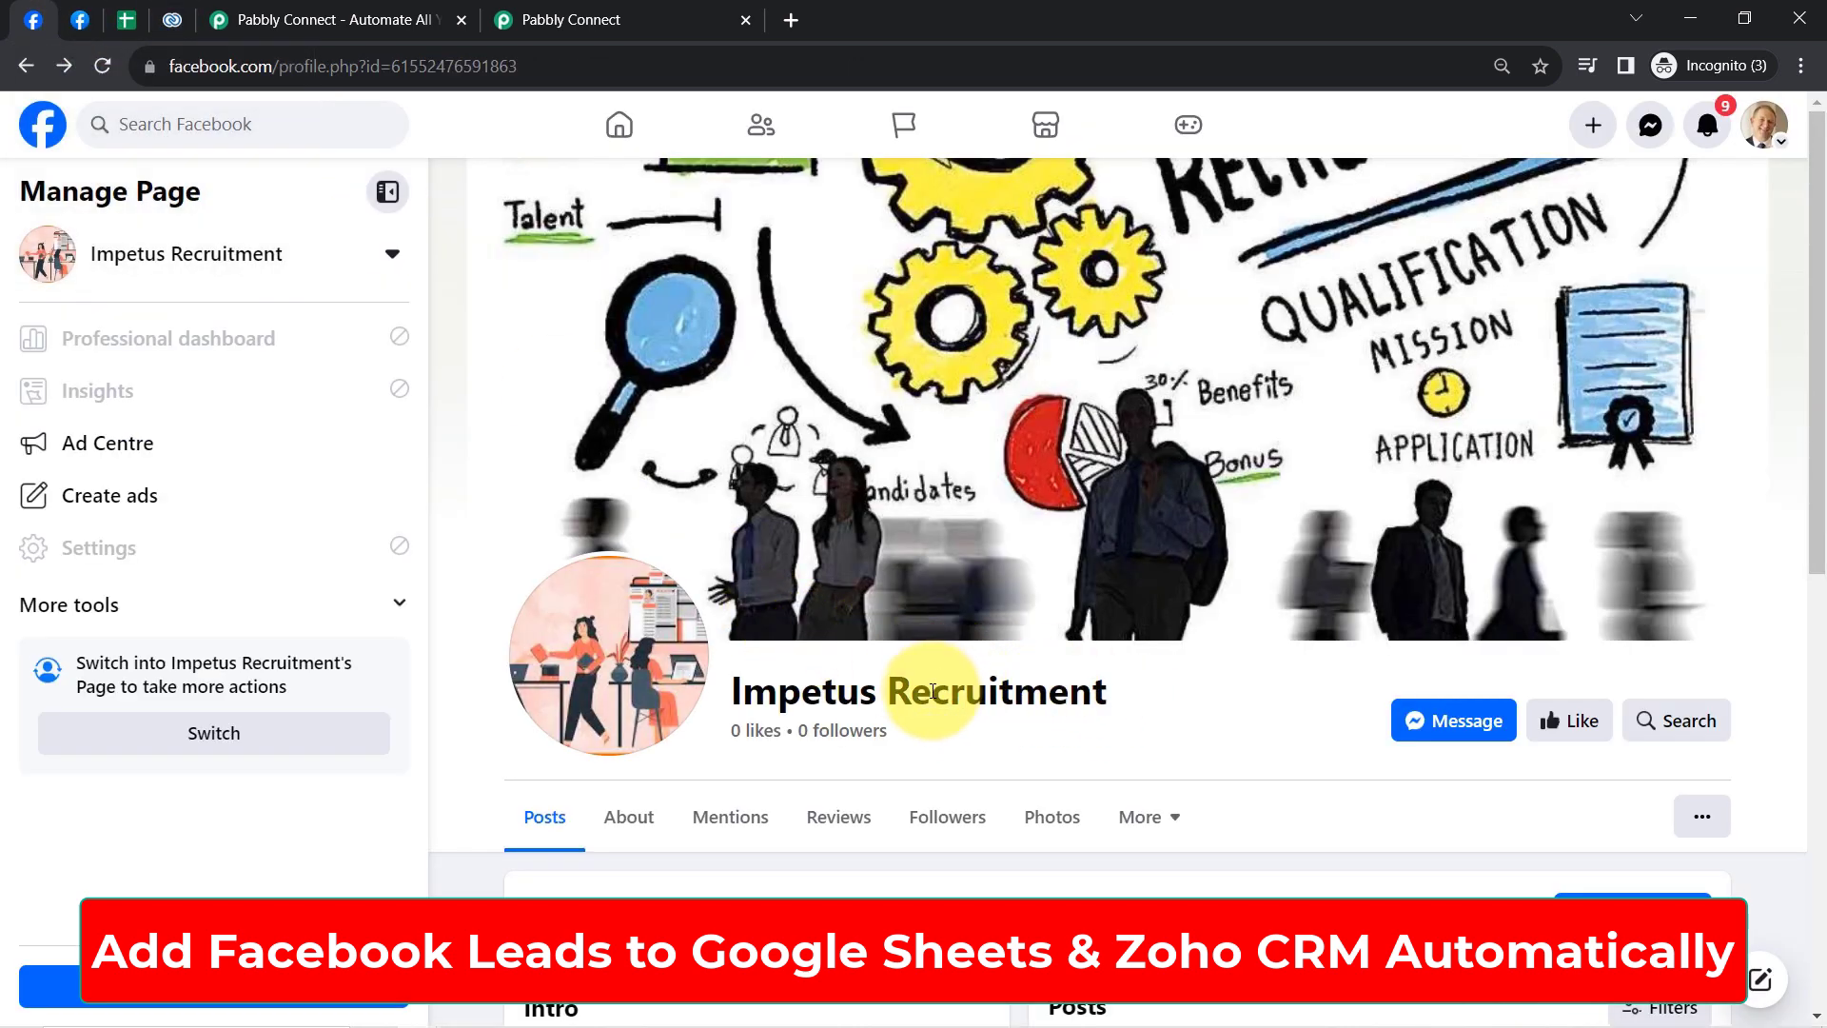
# - Scroll through the sample lead form preview, then select rows 2–7 of the Job Applicants Data sheet
pyautogui.click(80, 20)
pyautogui.scroll(-4, 1808, 429)
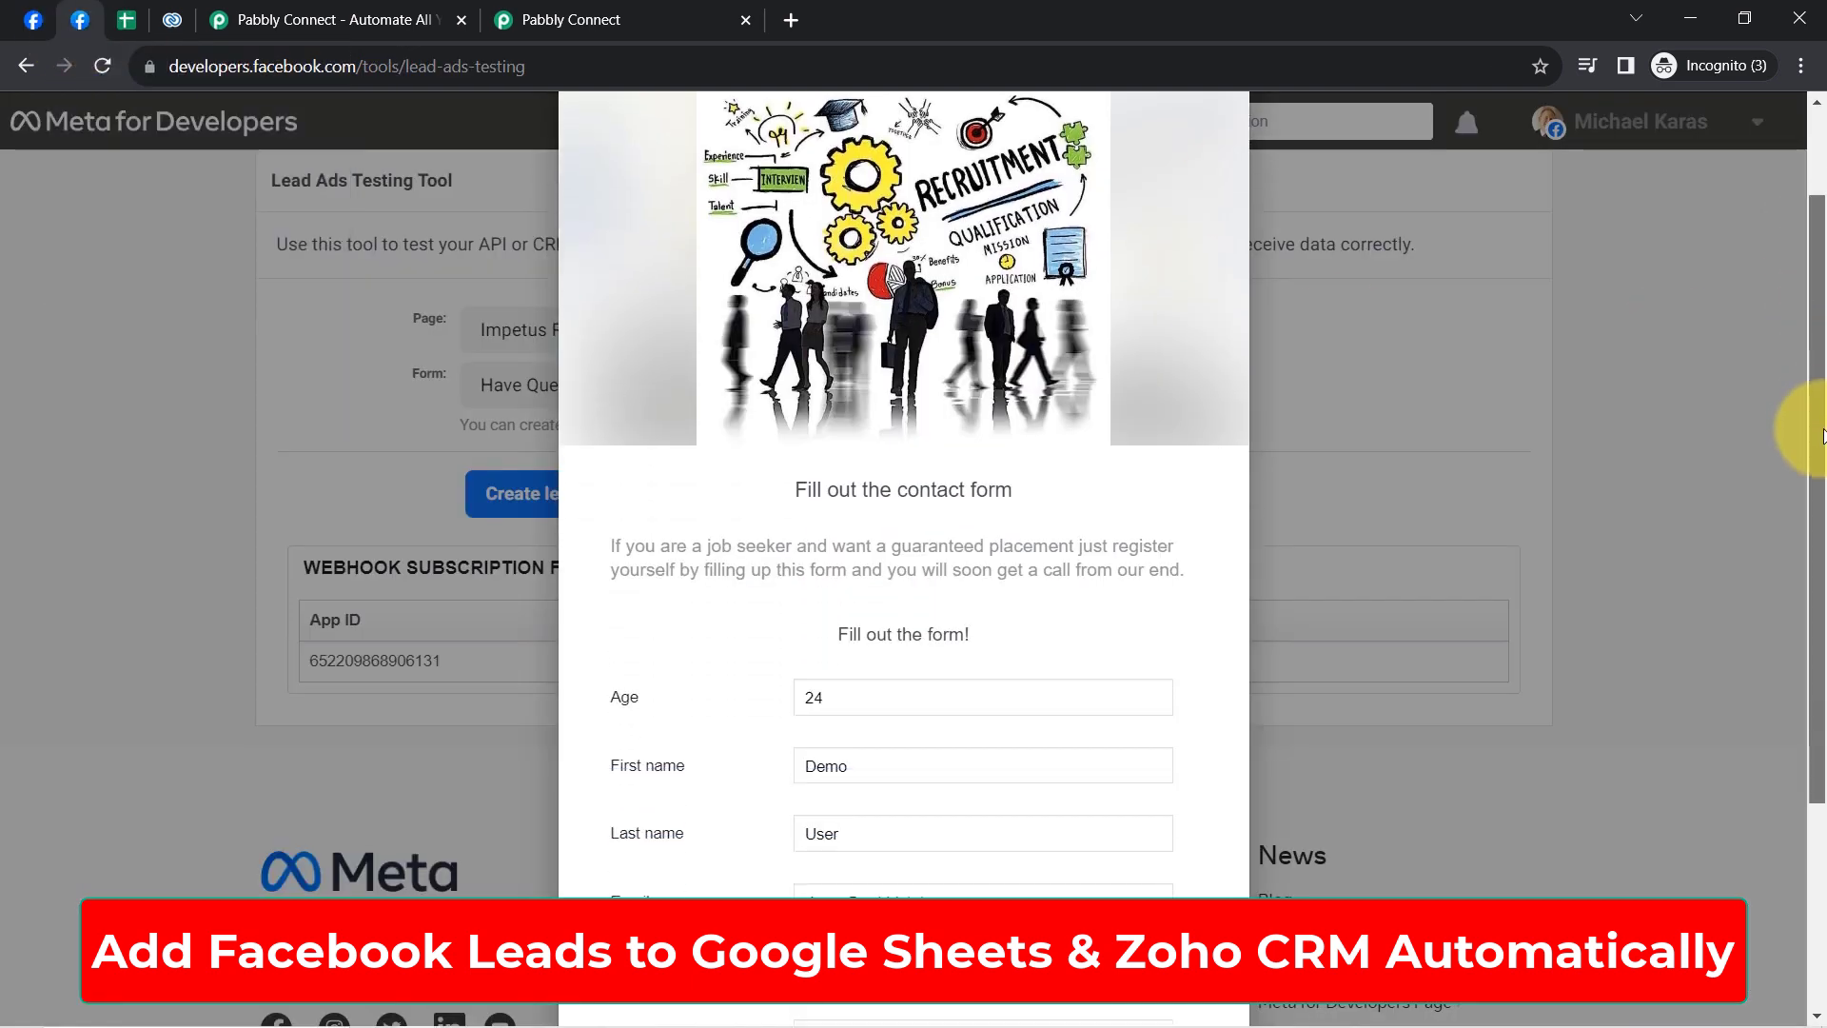
pyautogui.scroll(-1, 1822, 550)
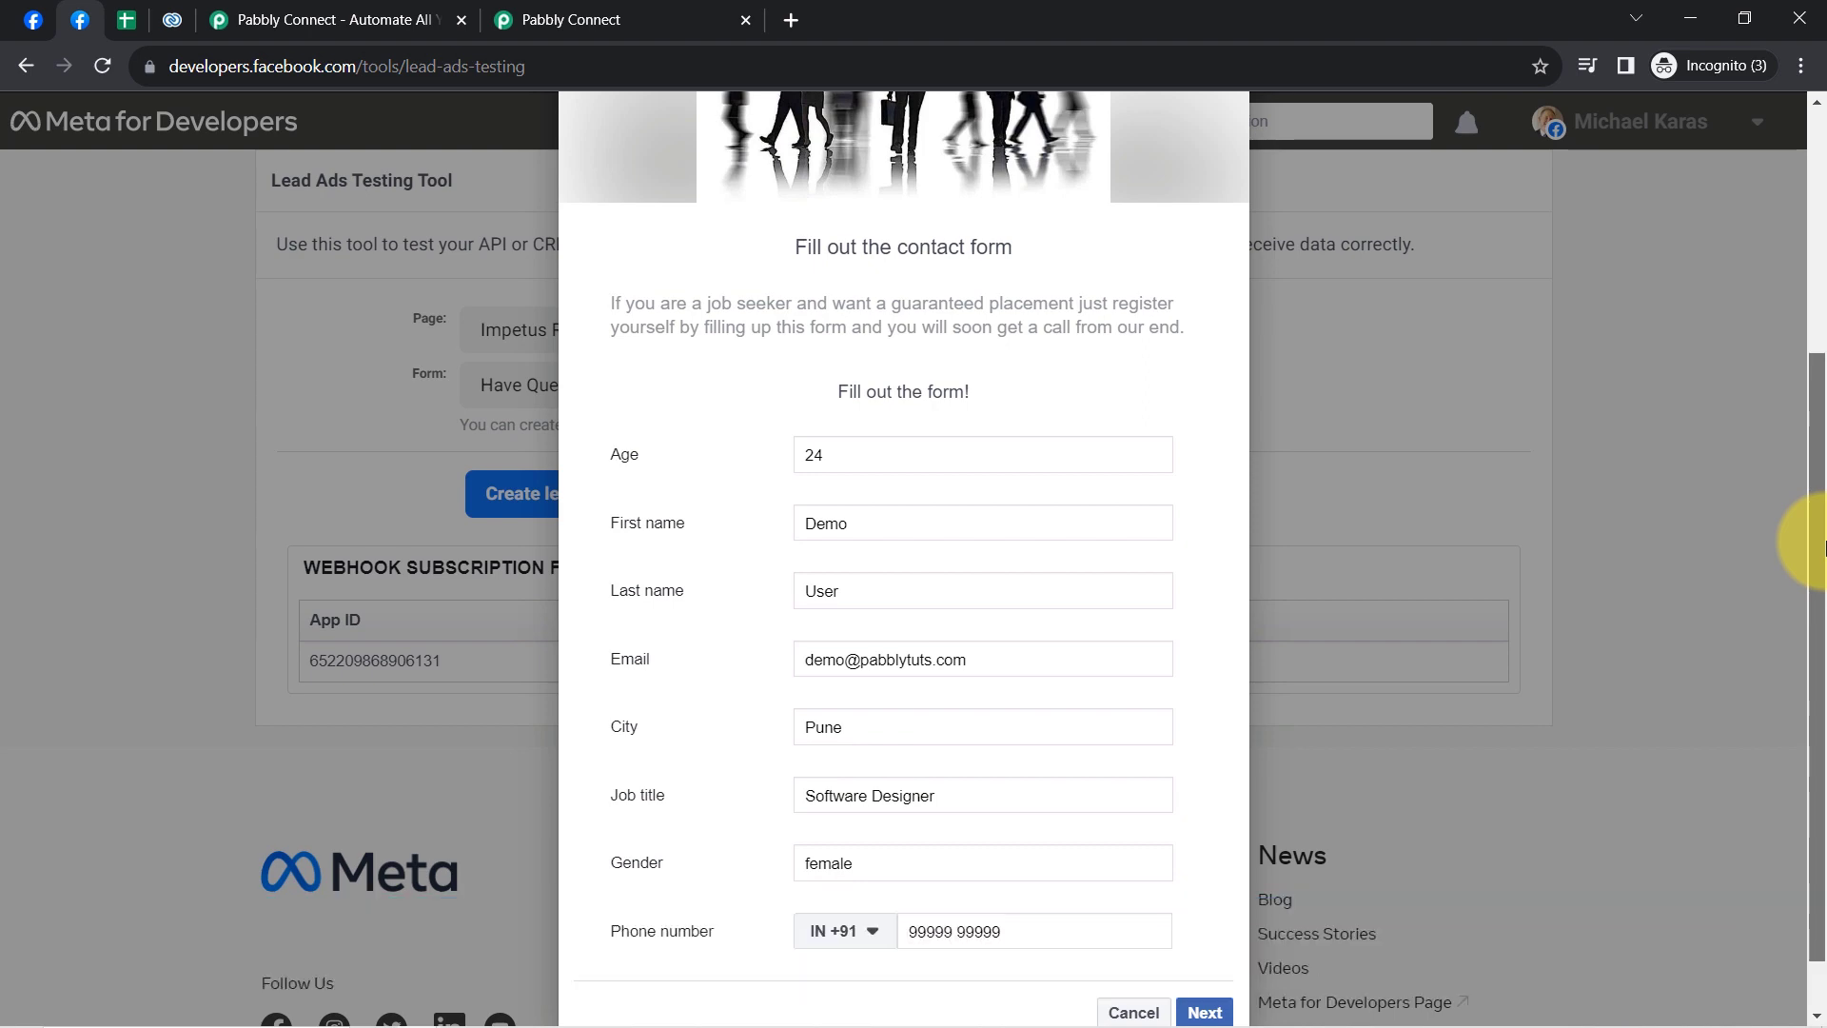
pyautogui.moveTo(1822, 548); pyautogui.dragTo(1823, 416)
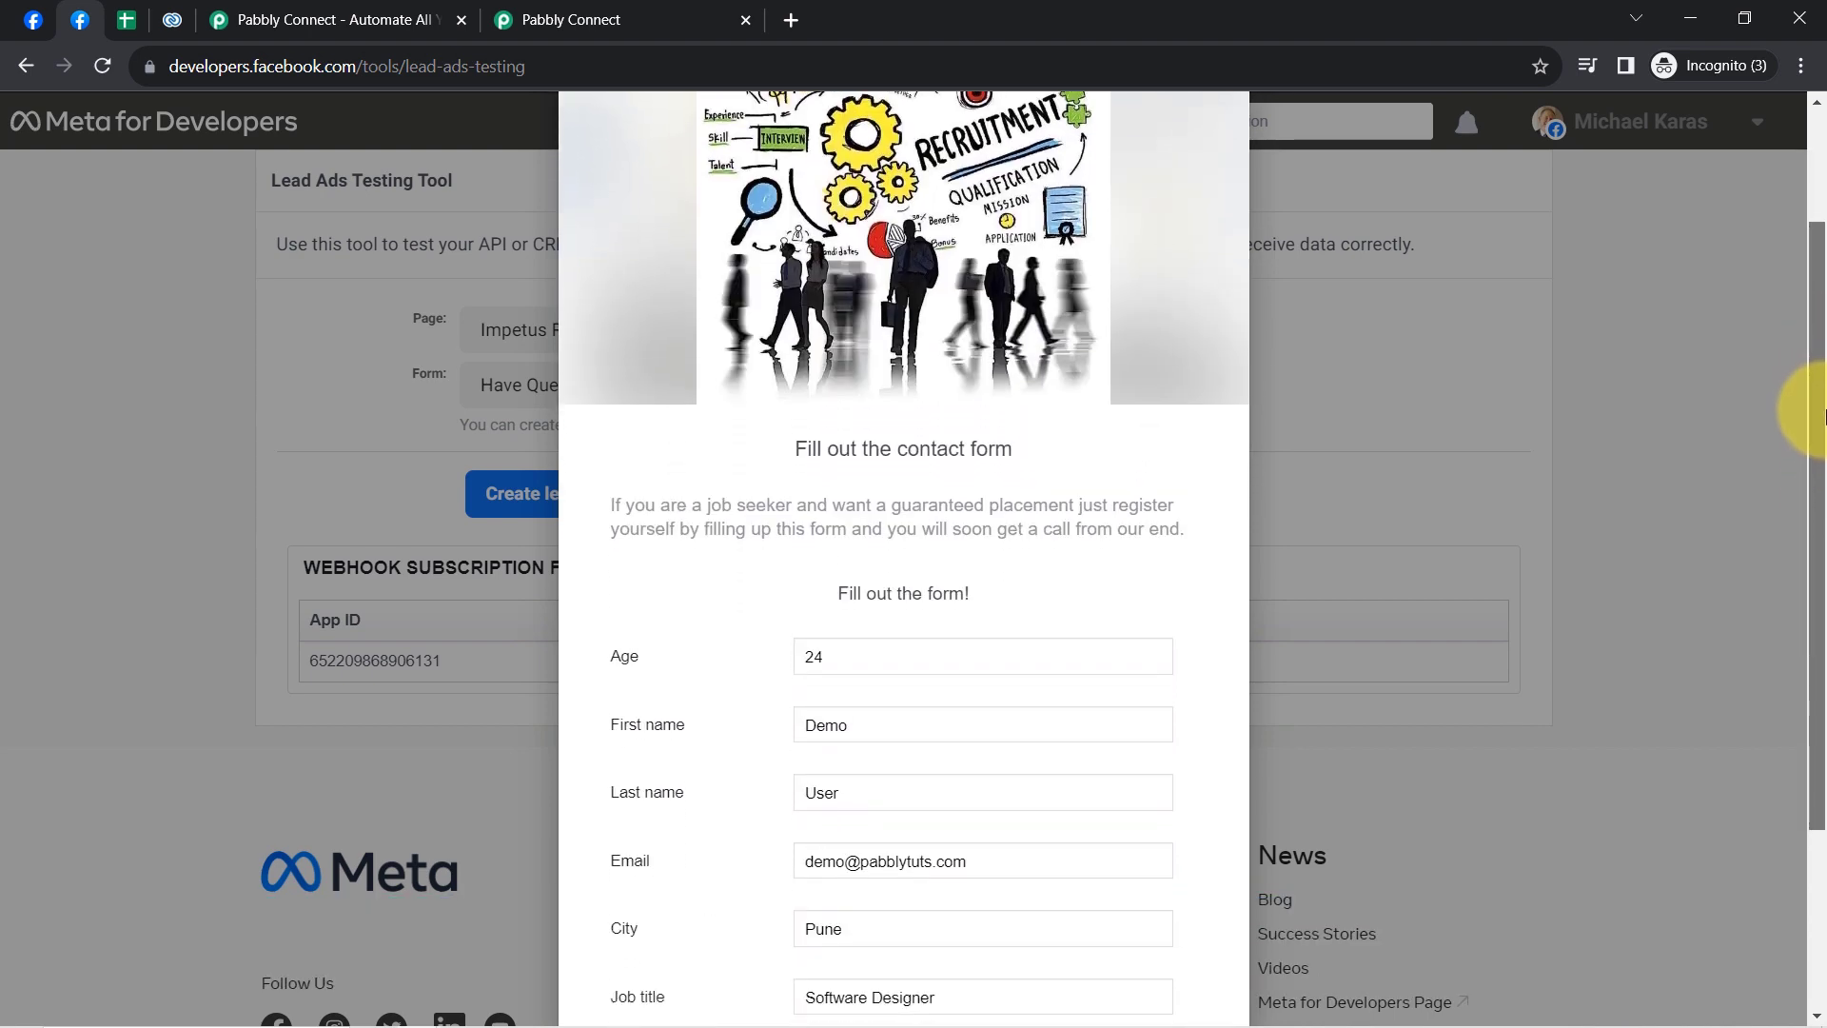
pyautogui.click(125, 19)
pyautogui.moveTo(60, 430); pyautogui.dragTo(101, 628)
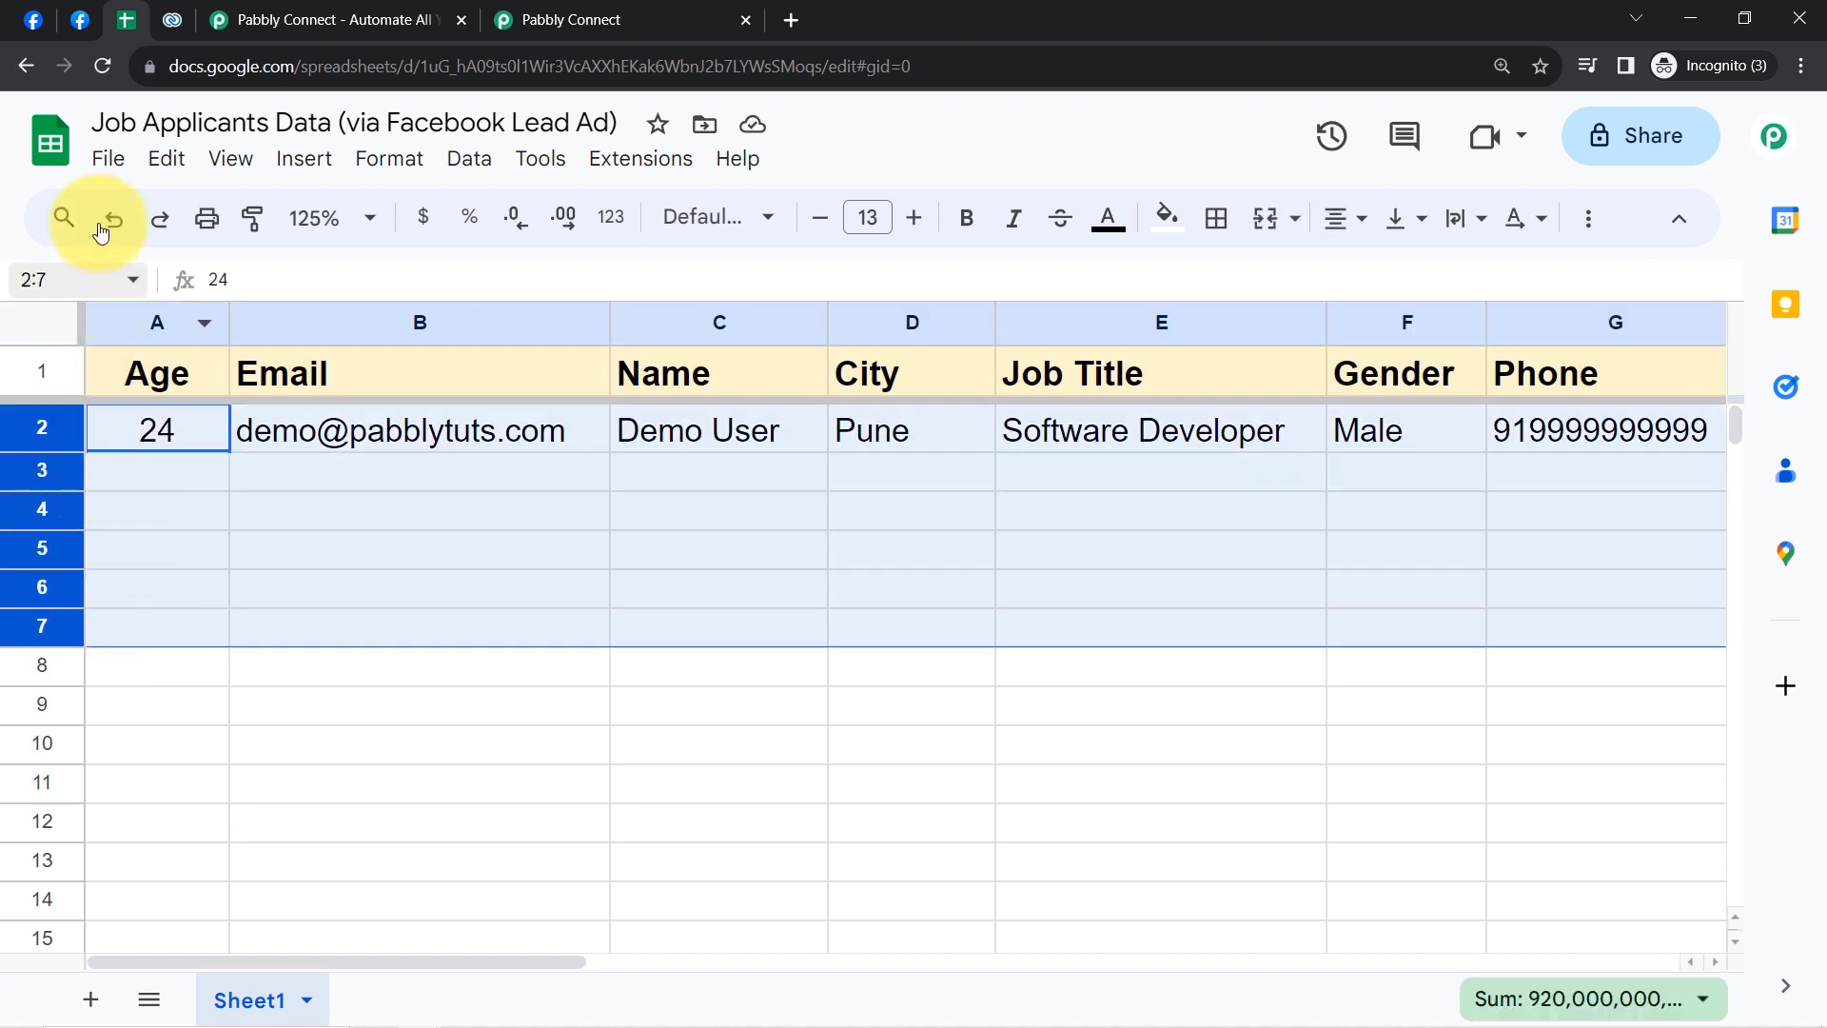
# - Compare the sample lead across the CRM contacts, Lead Ads Testing Tool and applicant sheet, then go to Pabbly Connect
pyautogui.click(172, 20)
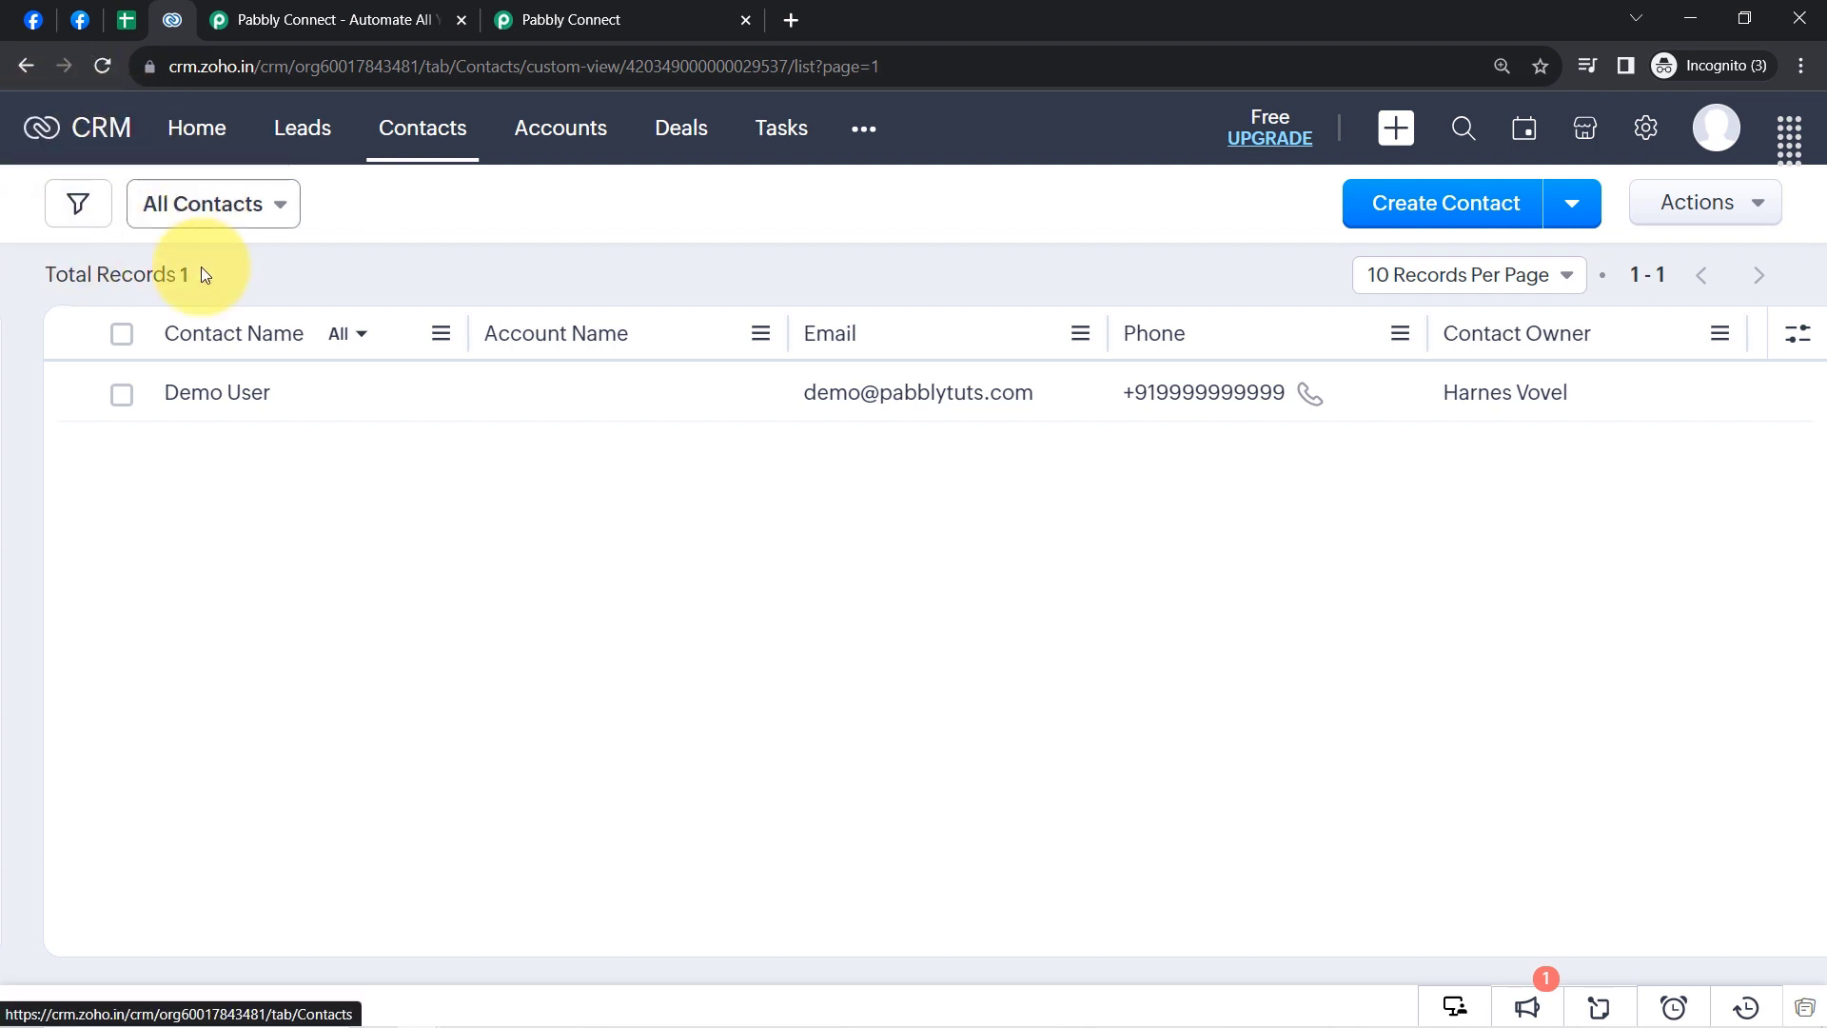
pyautogui.click(82, 22)
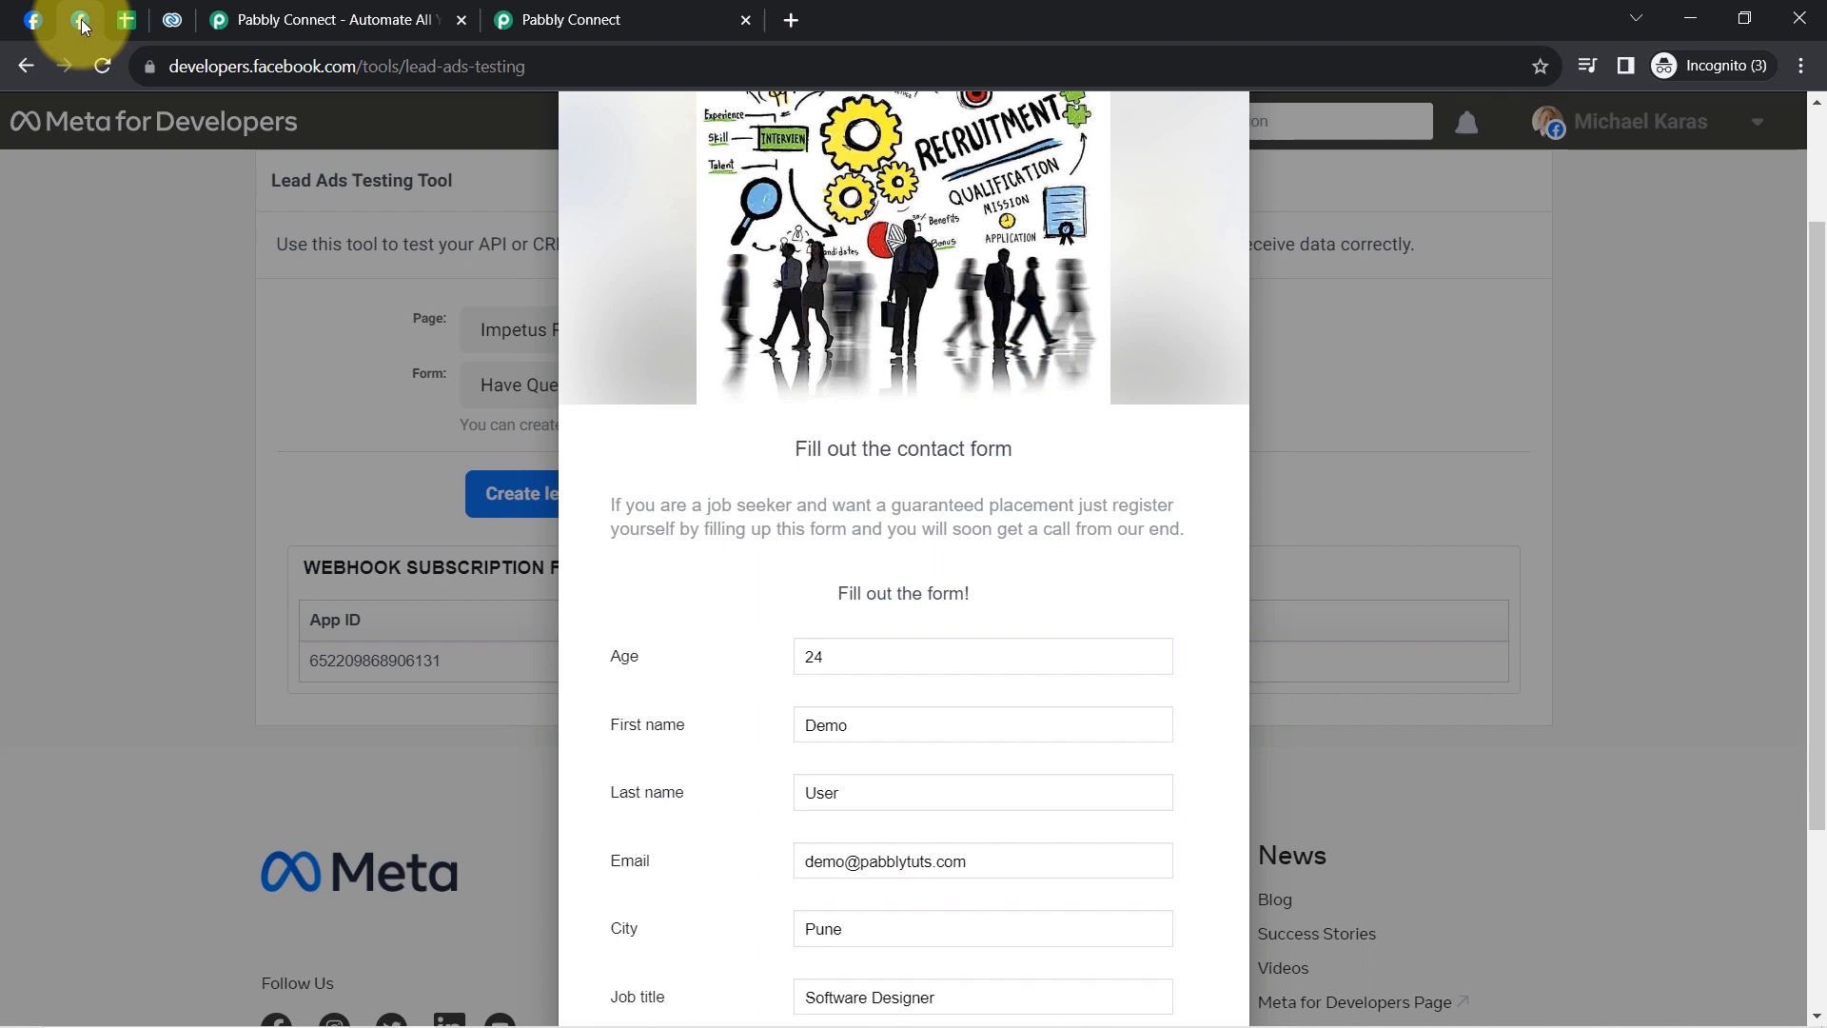
pyautogui.click(120, 21)
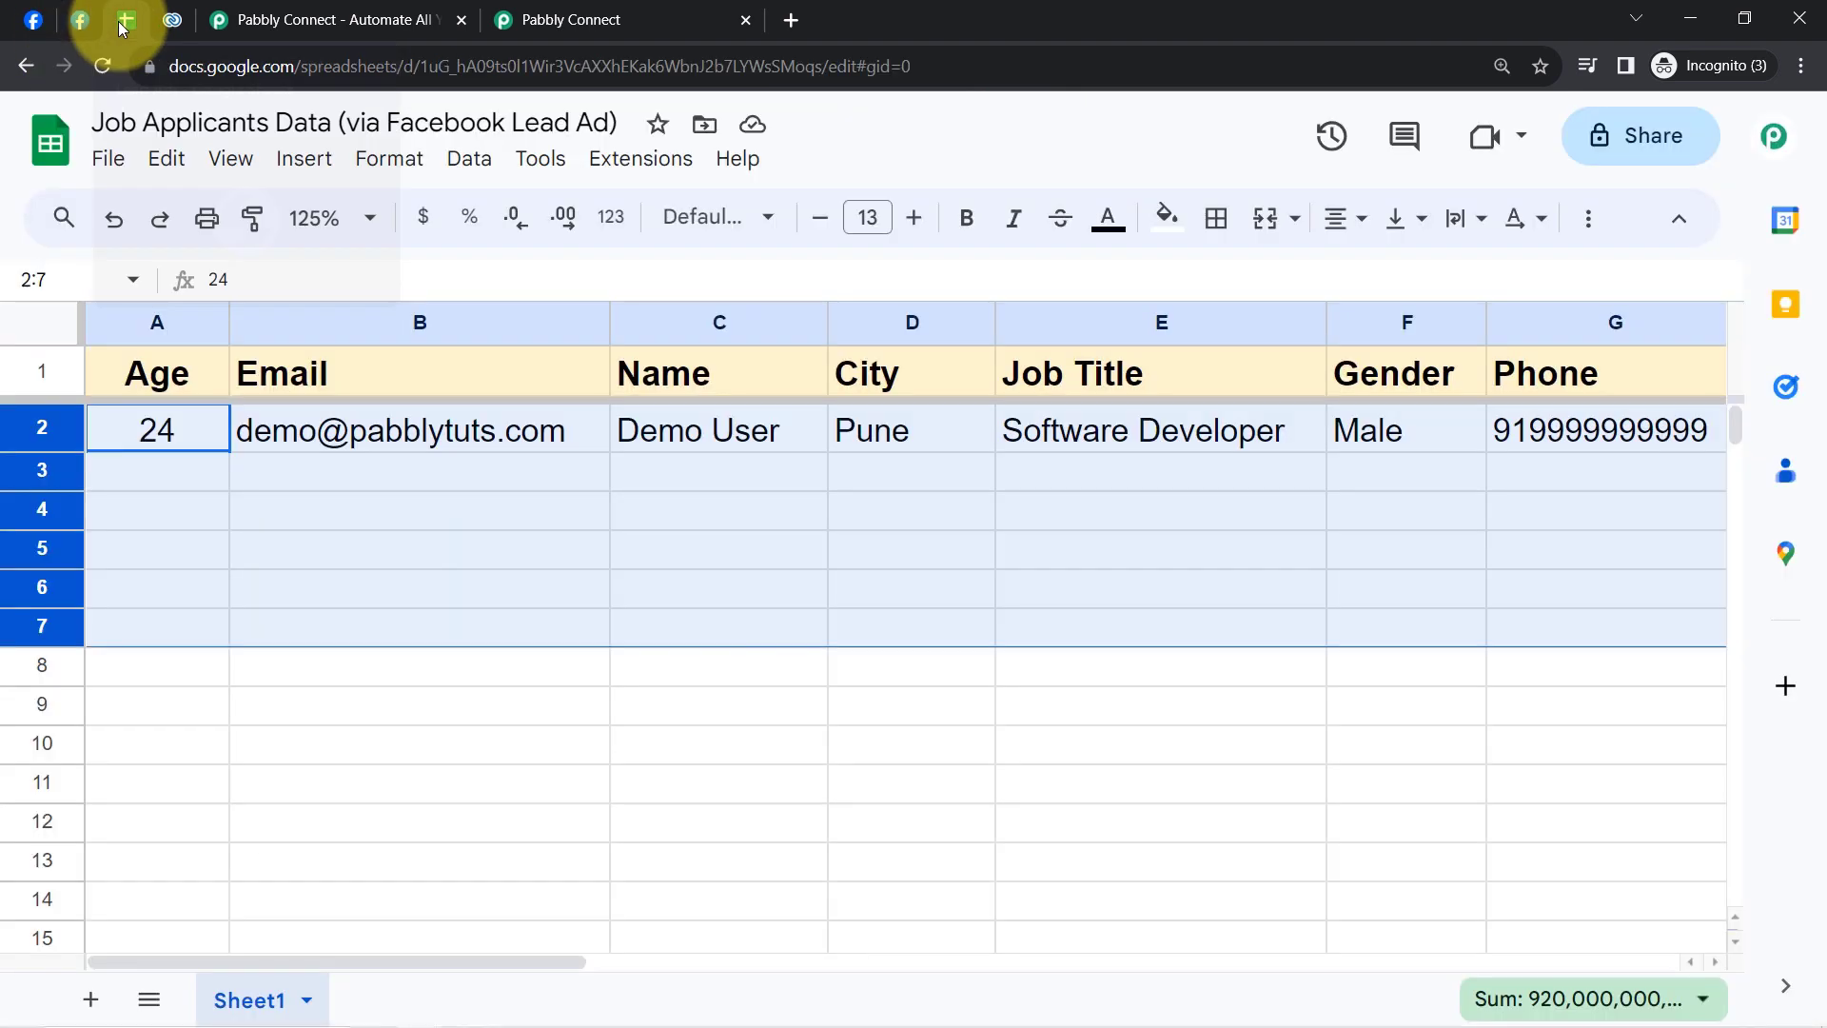
pyautogui.click(183, 10)
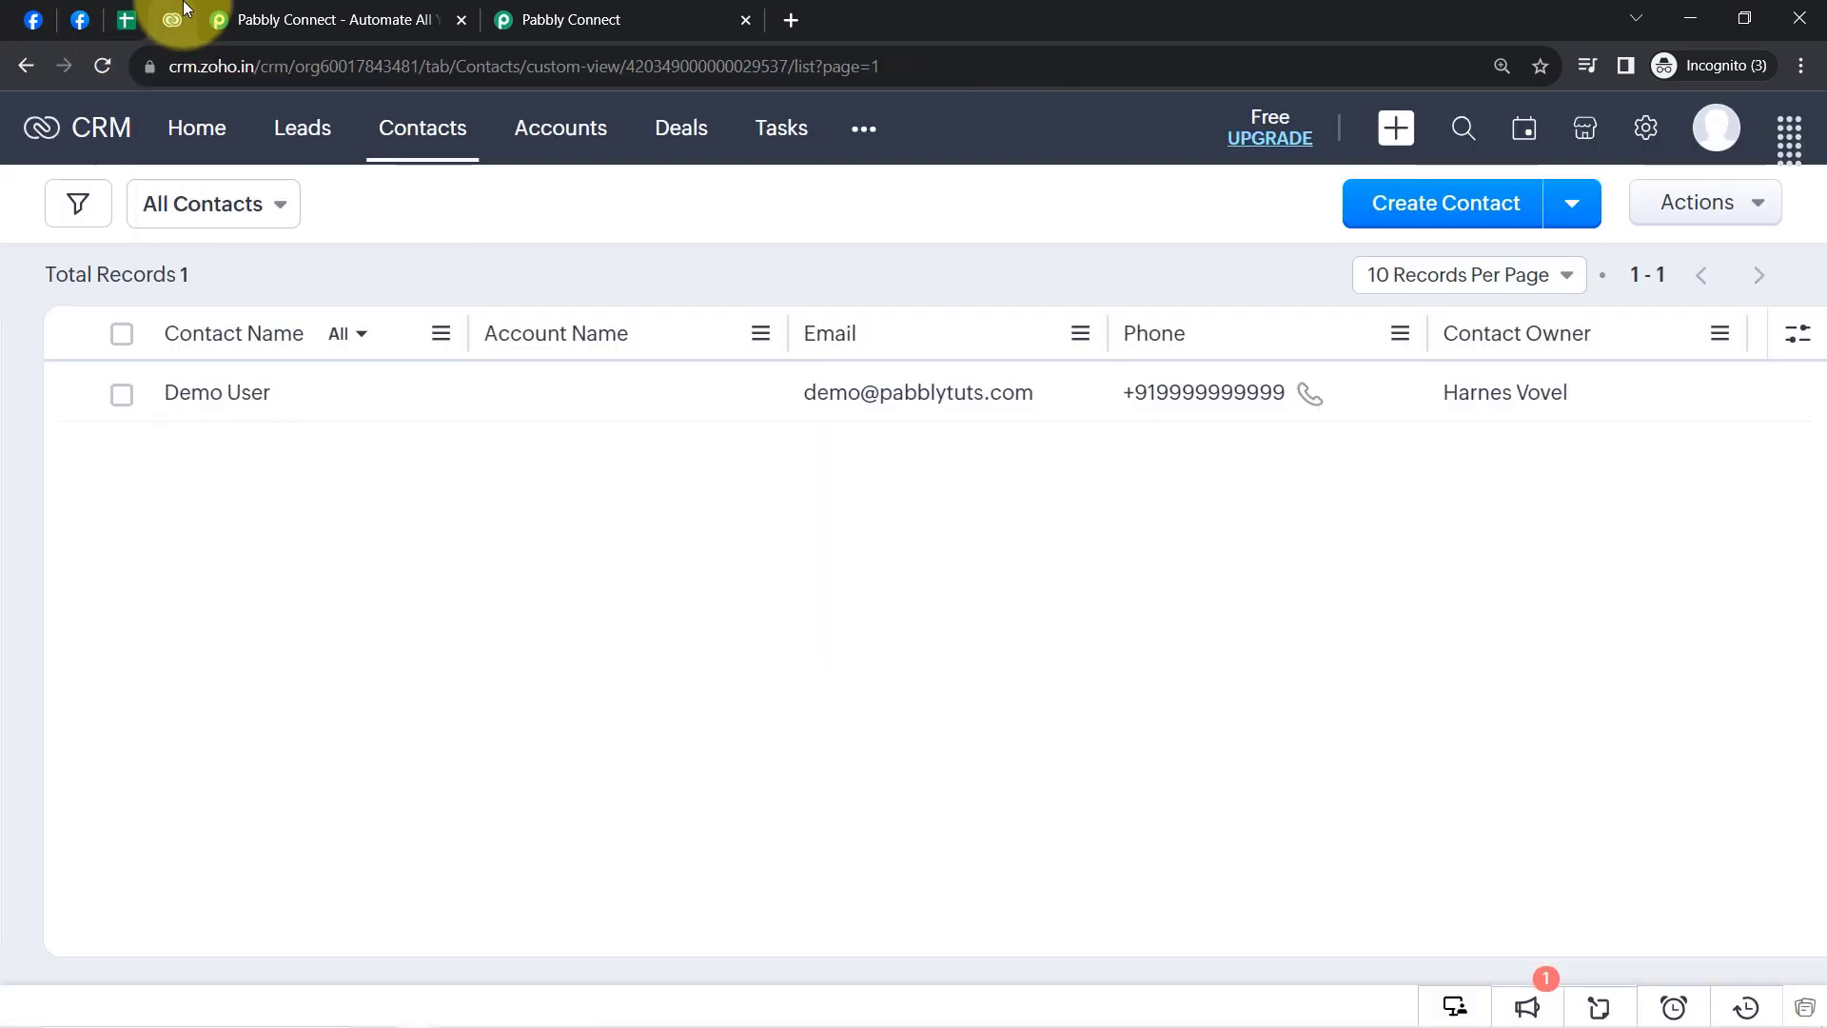
pyautogui.click(238, 20)
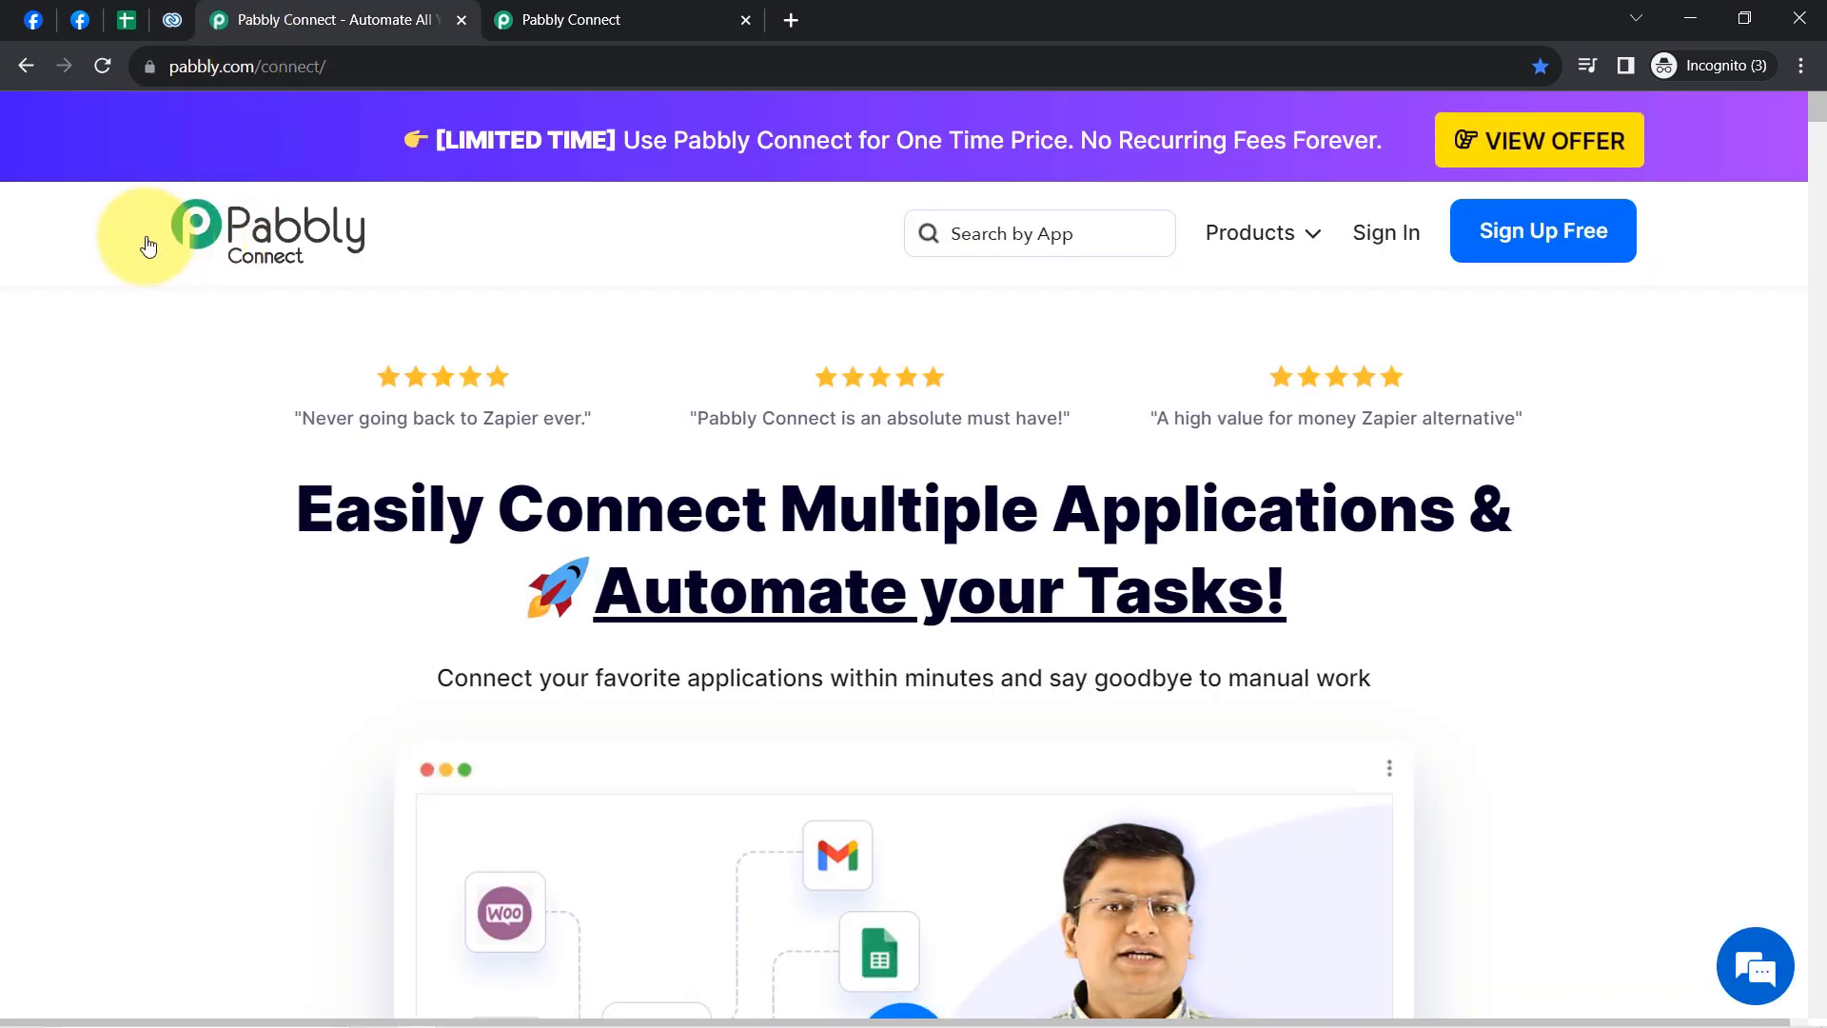
# - Move from the Pabbly Connect homepage to the connect.pabbly.com dashboard with its empty Home folder
pyautogui.moveTo(282, 67); pyautogui.dragTo(339, 141)
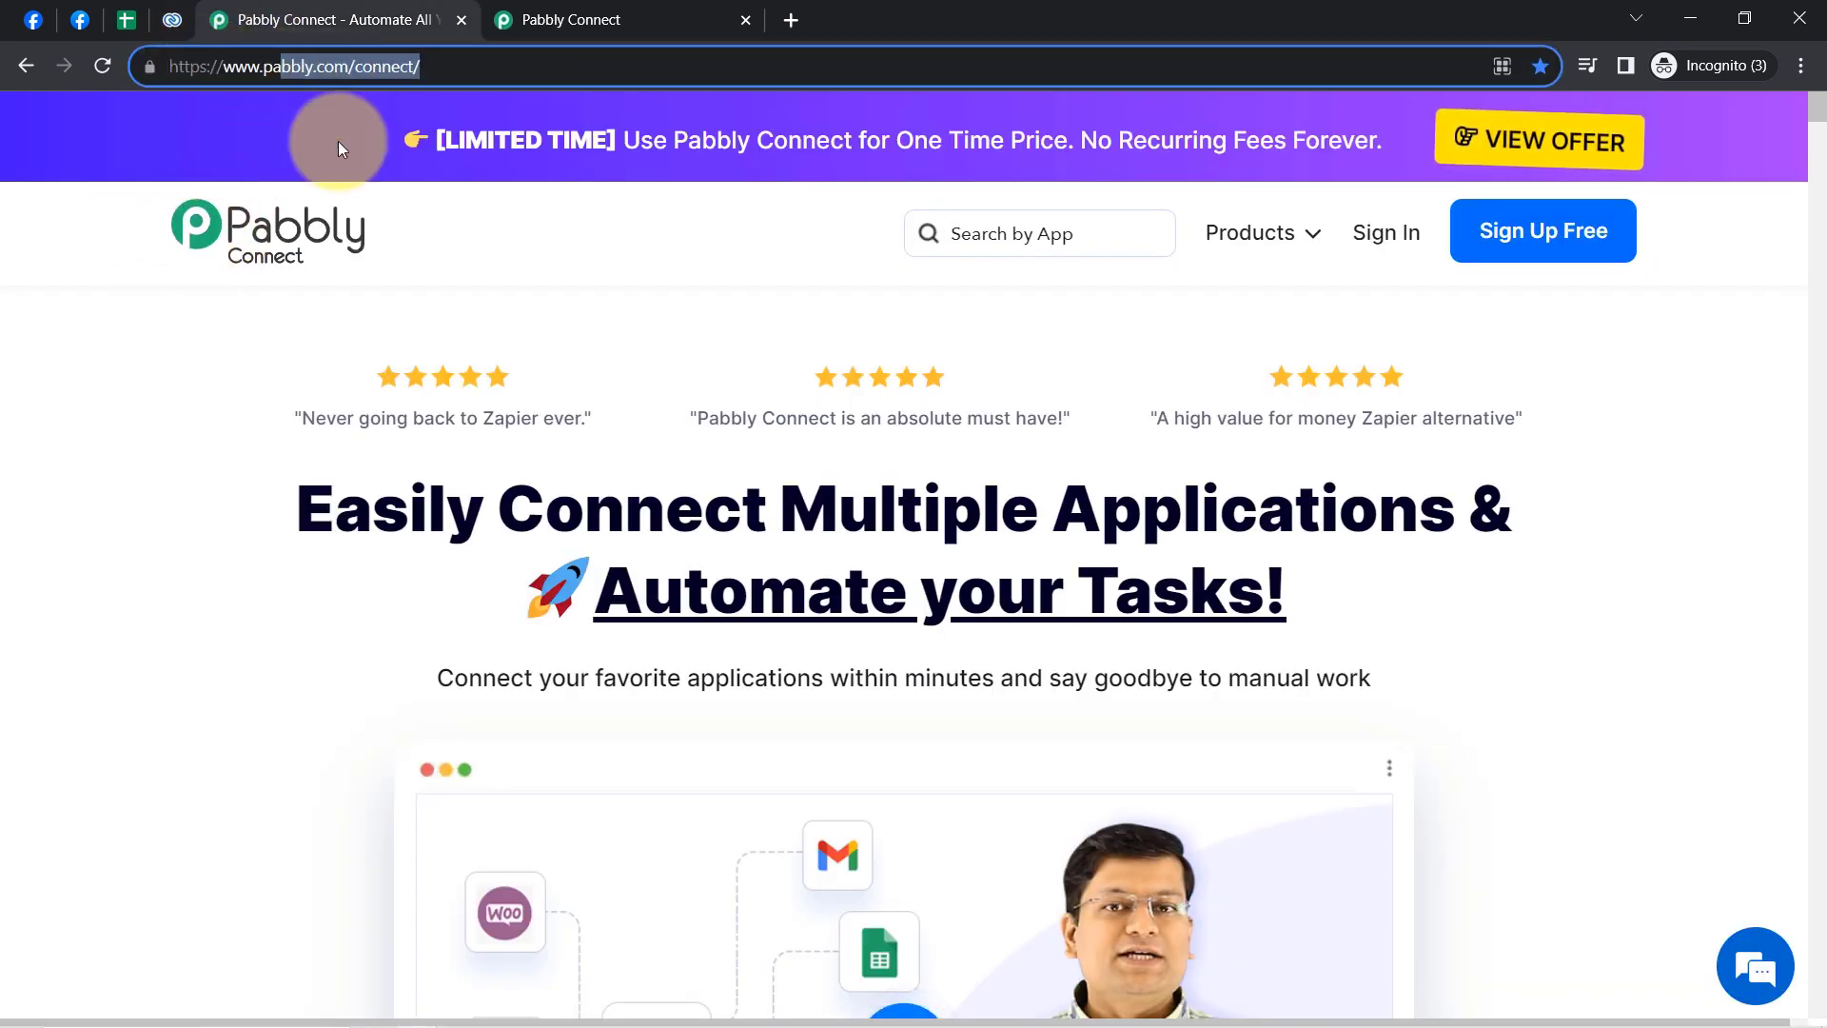
pyautogui.moveTo(335, 476); pyautogui.dragTo(1342, 692)
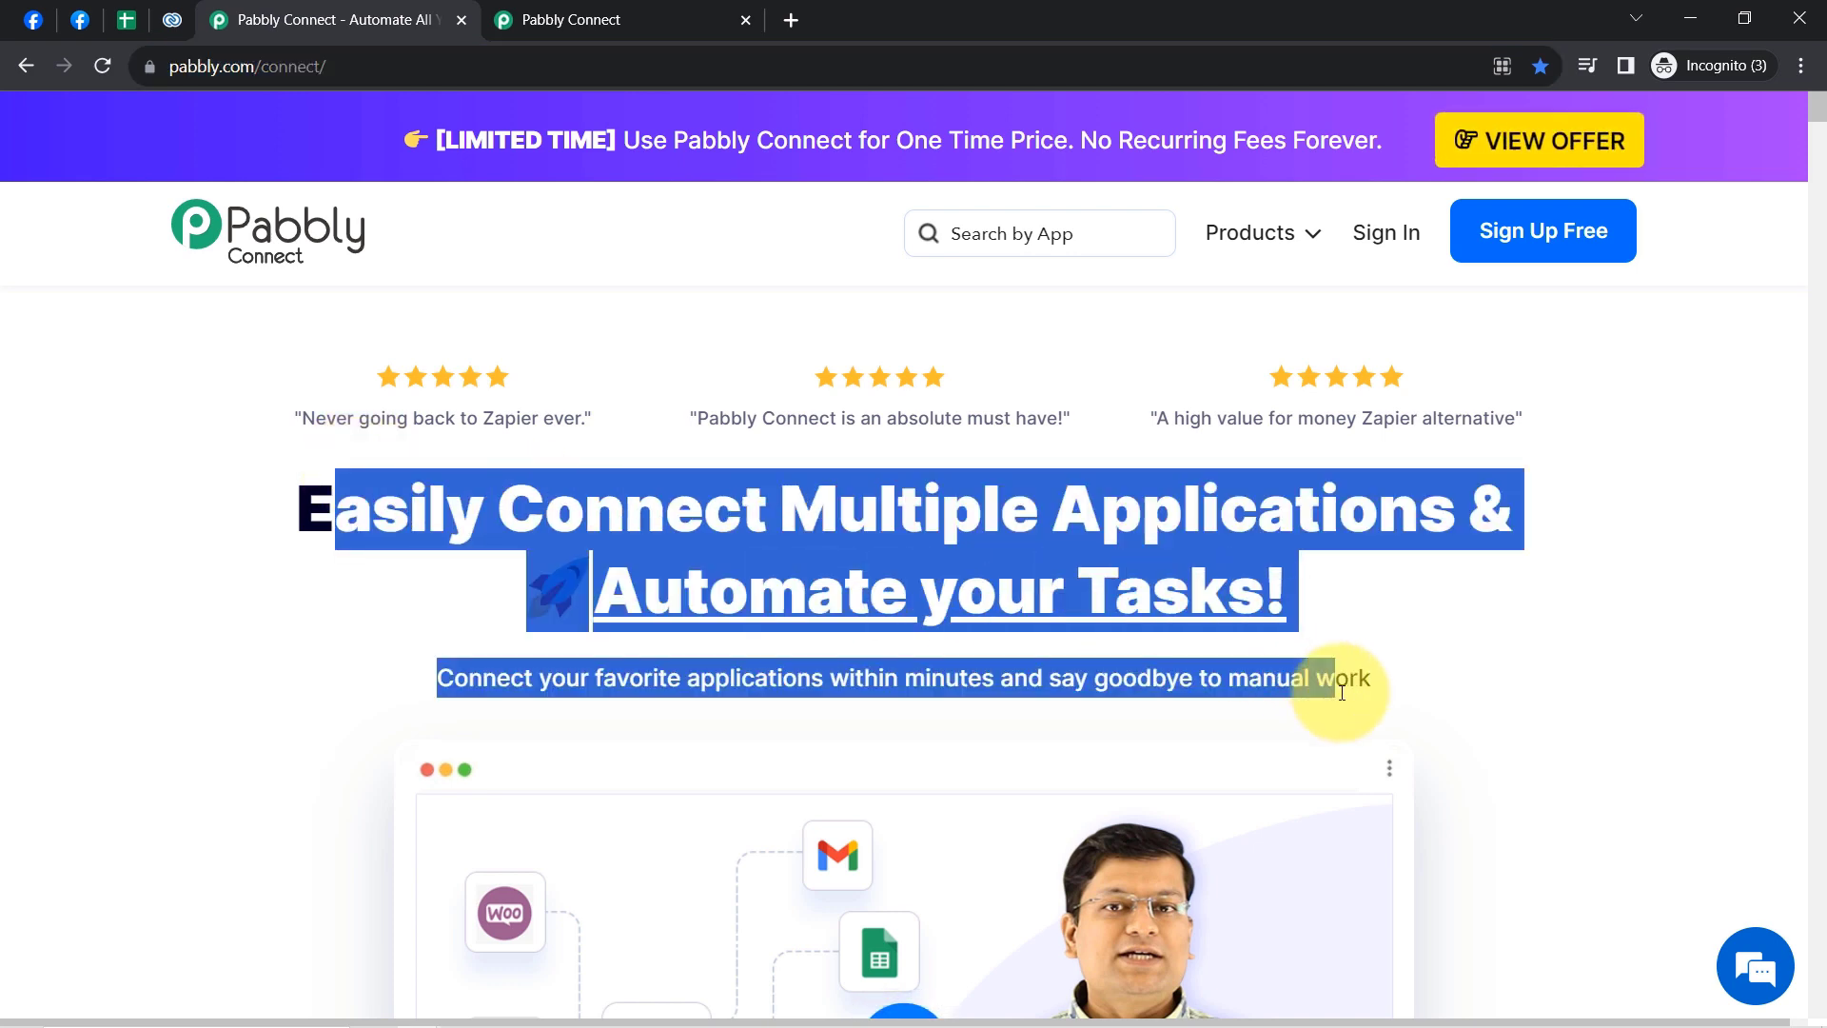
pyautogui.click(533, 20)
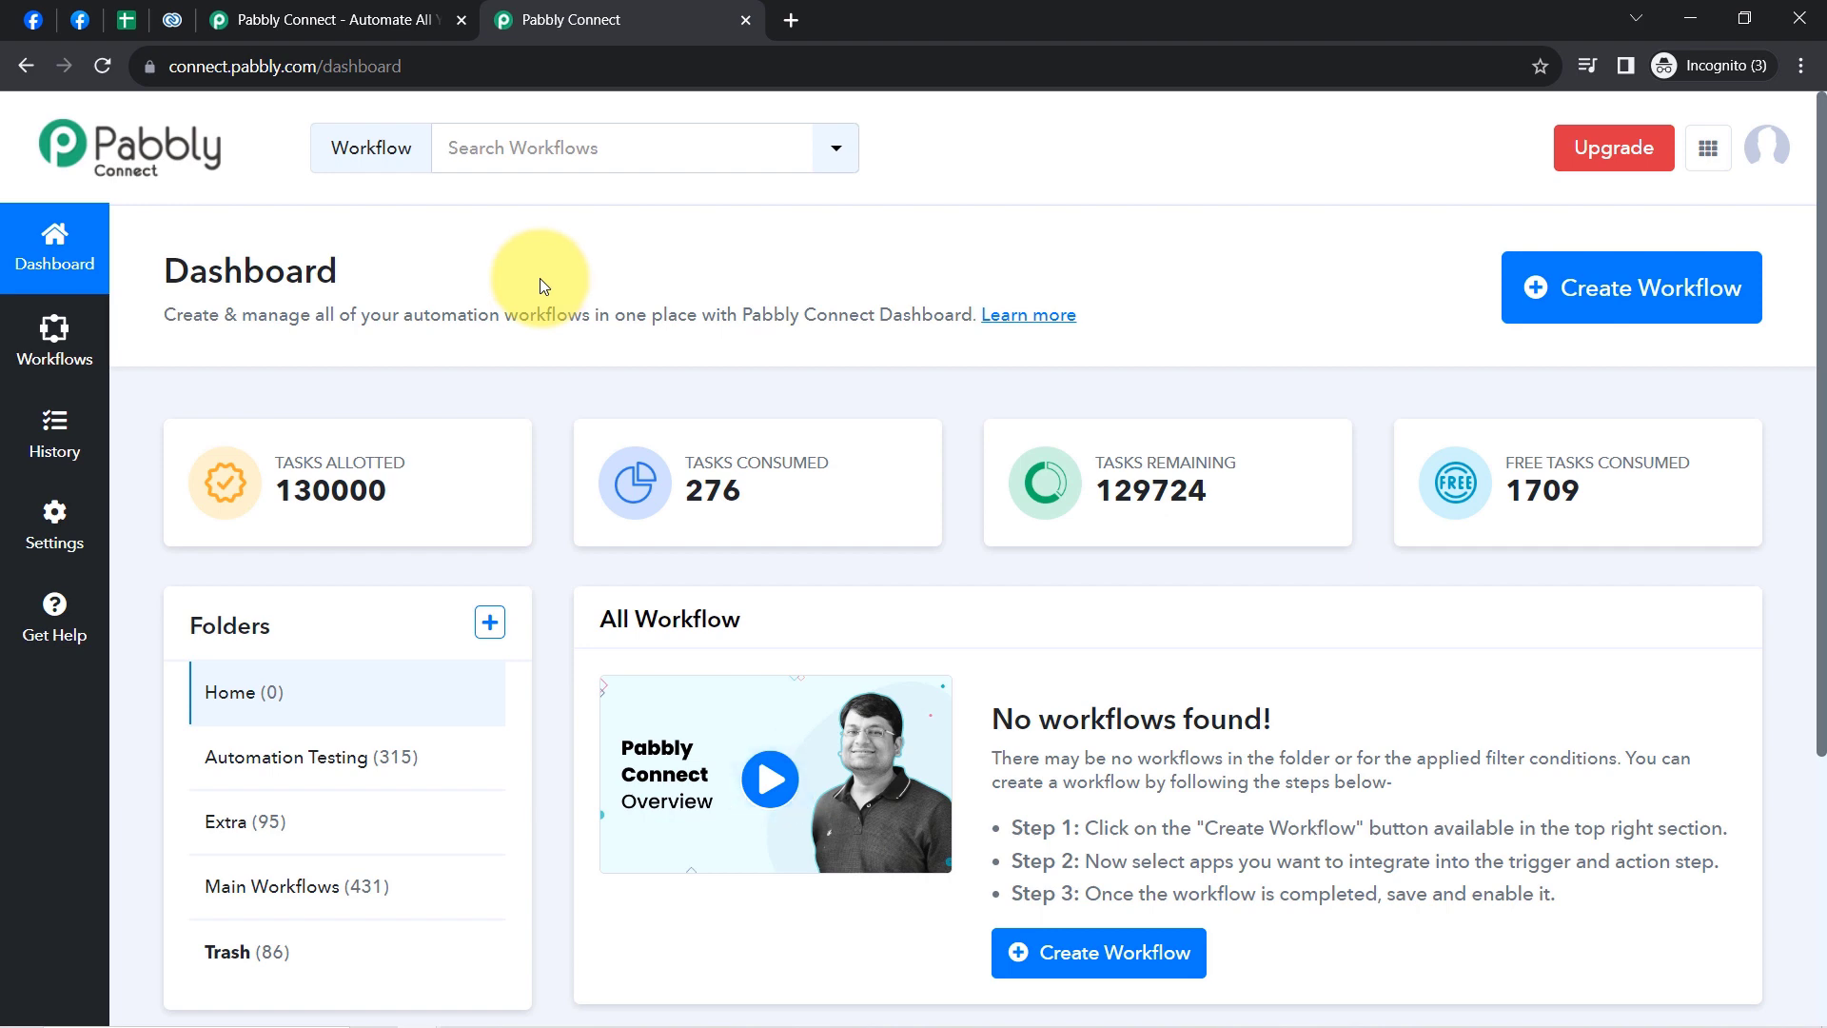
pyautogui.click(352, 20)
pyautogui.click(465, 489)
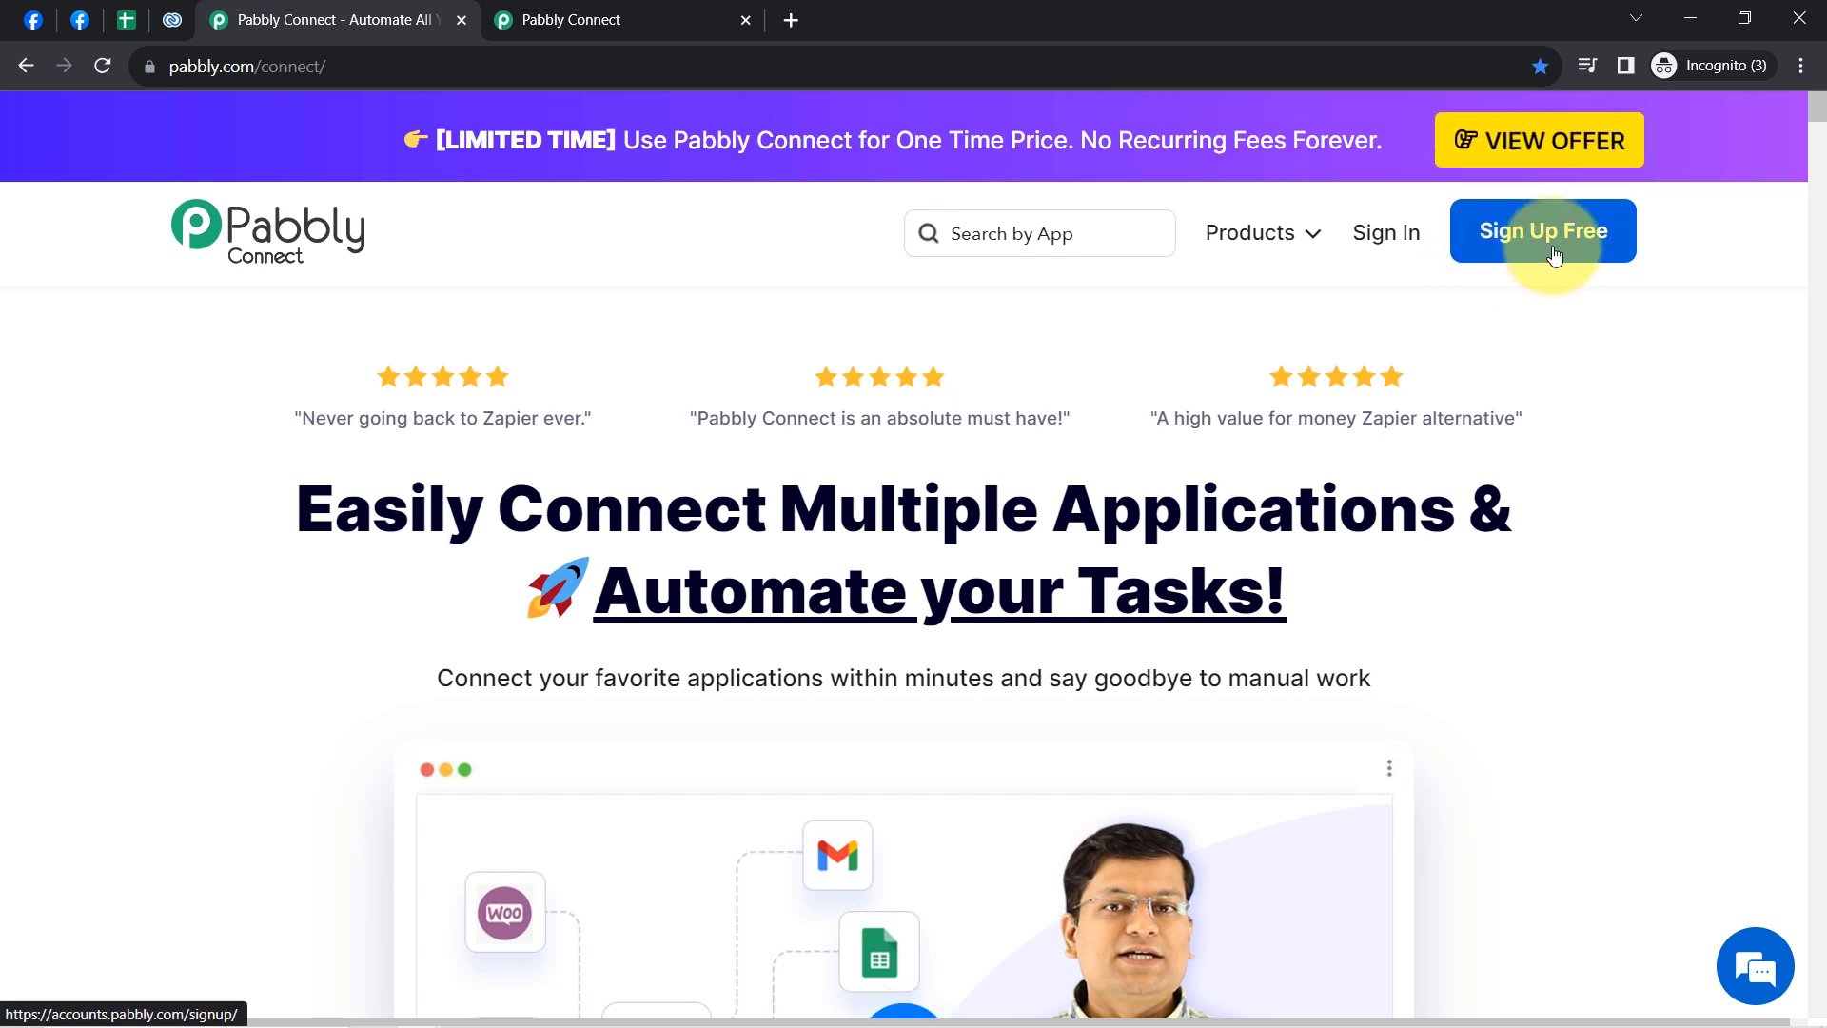
pyautogui.click(609, 12)
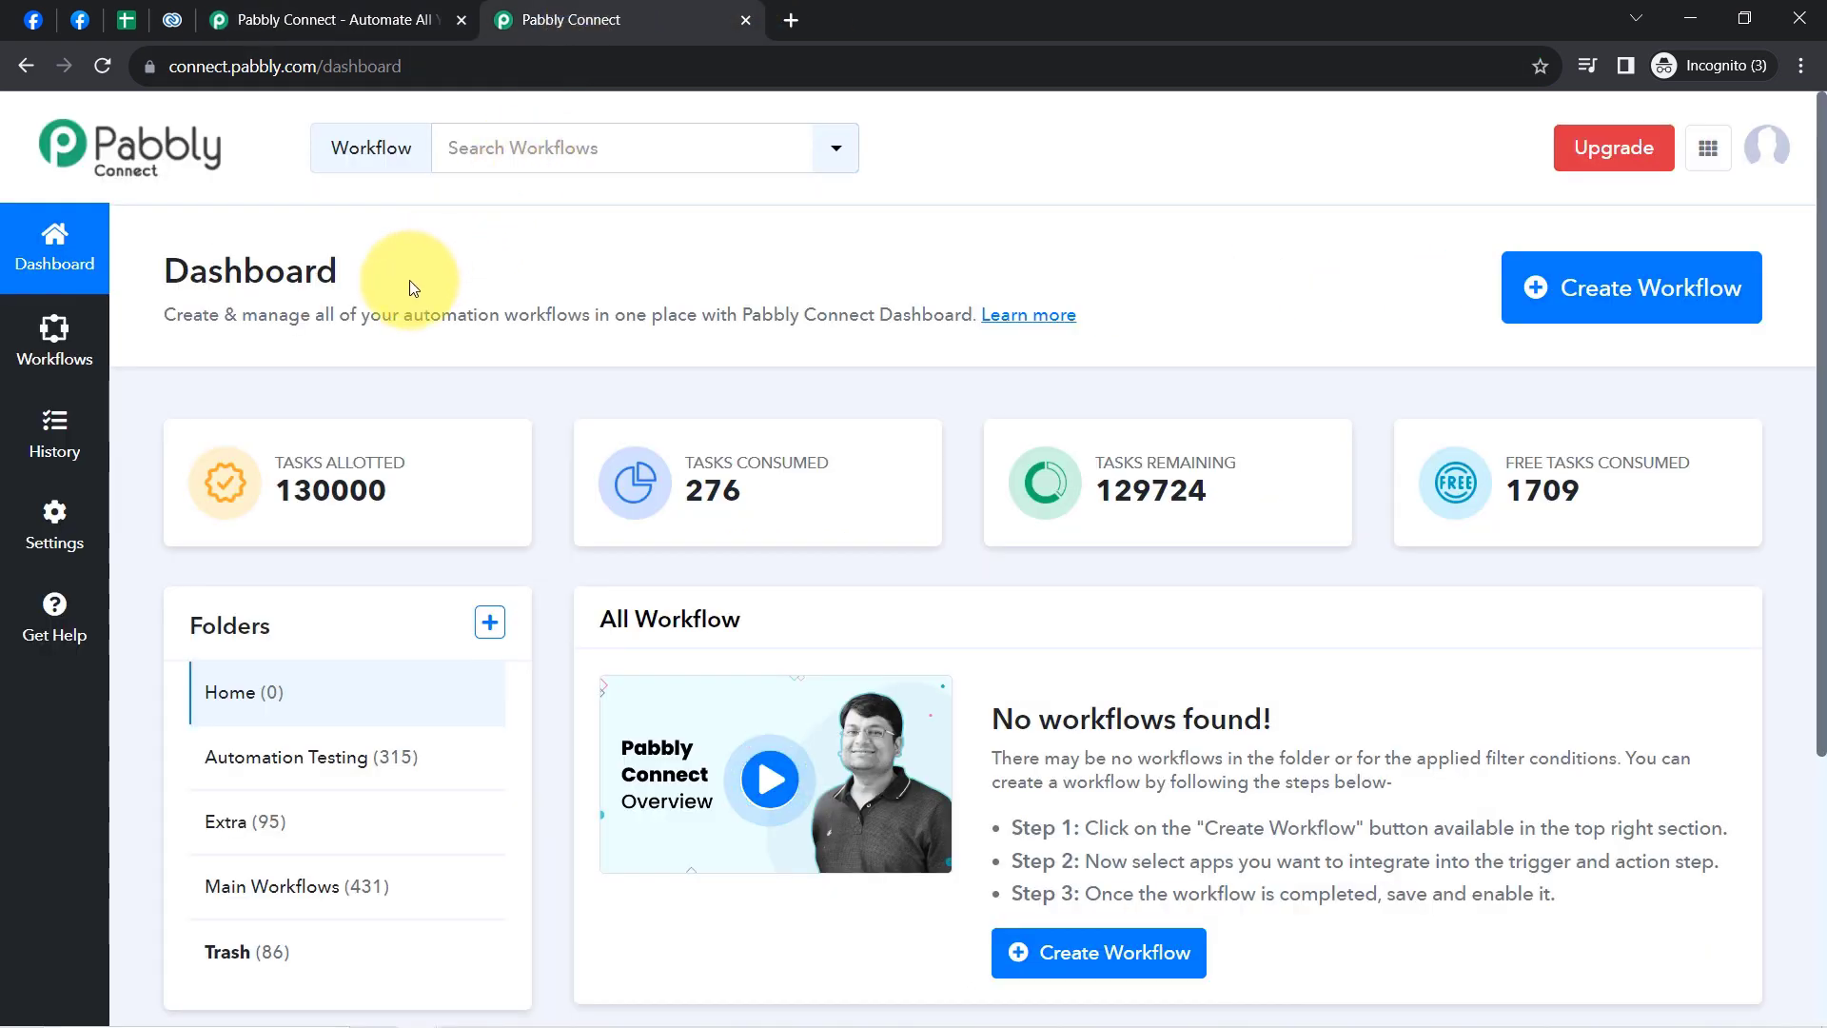
pyautogui.moveTo(151, 271); pyautogui.dragTo(317, 281)
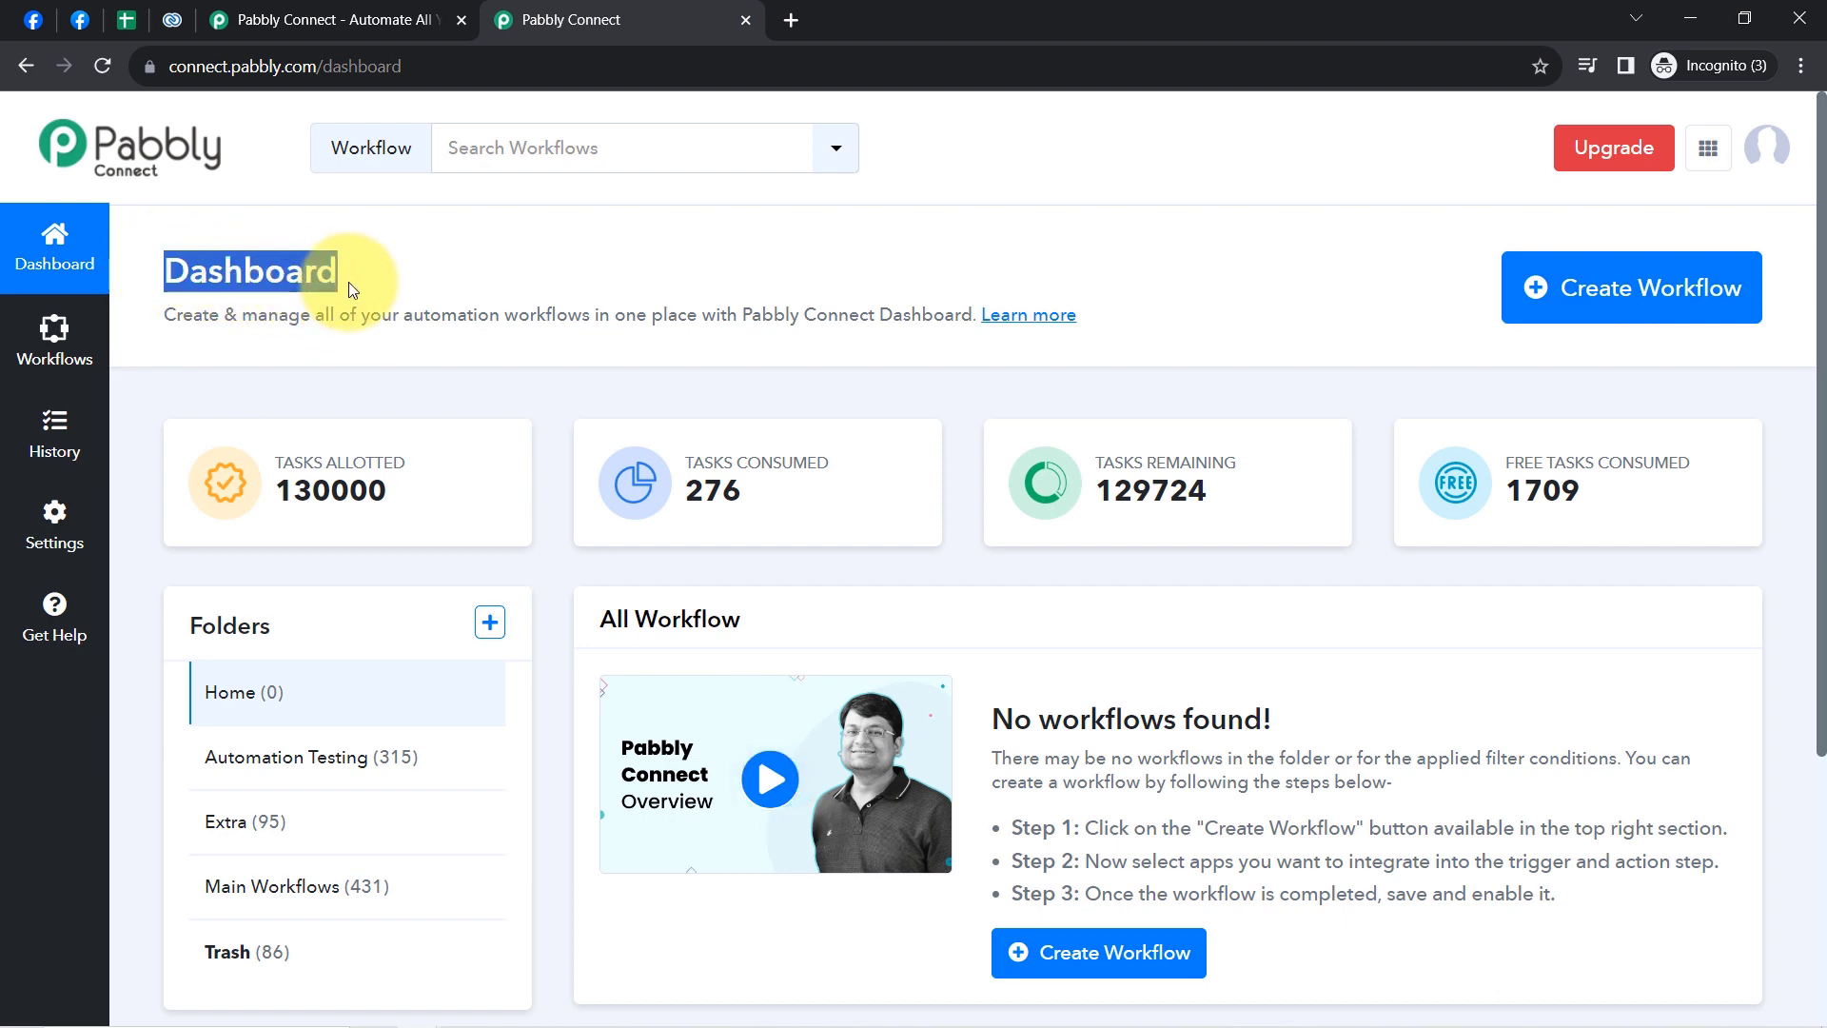
# - Create the workflow 'Add Facebook Leads to Google Sheets & Zoho CRM' in the Main Workflows folder
pyautogui.click(1683, 289)
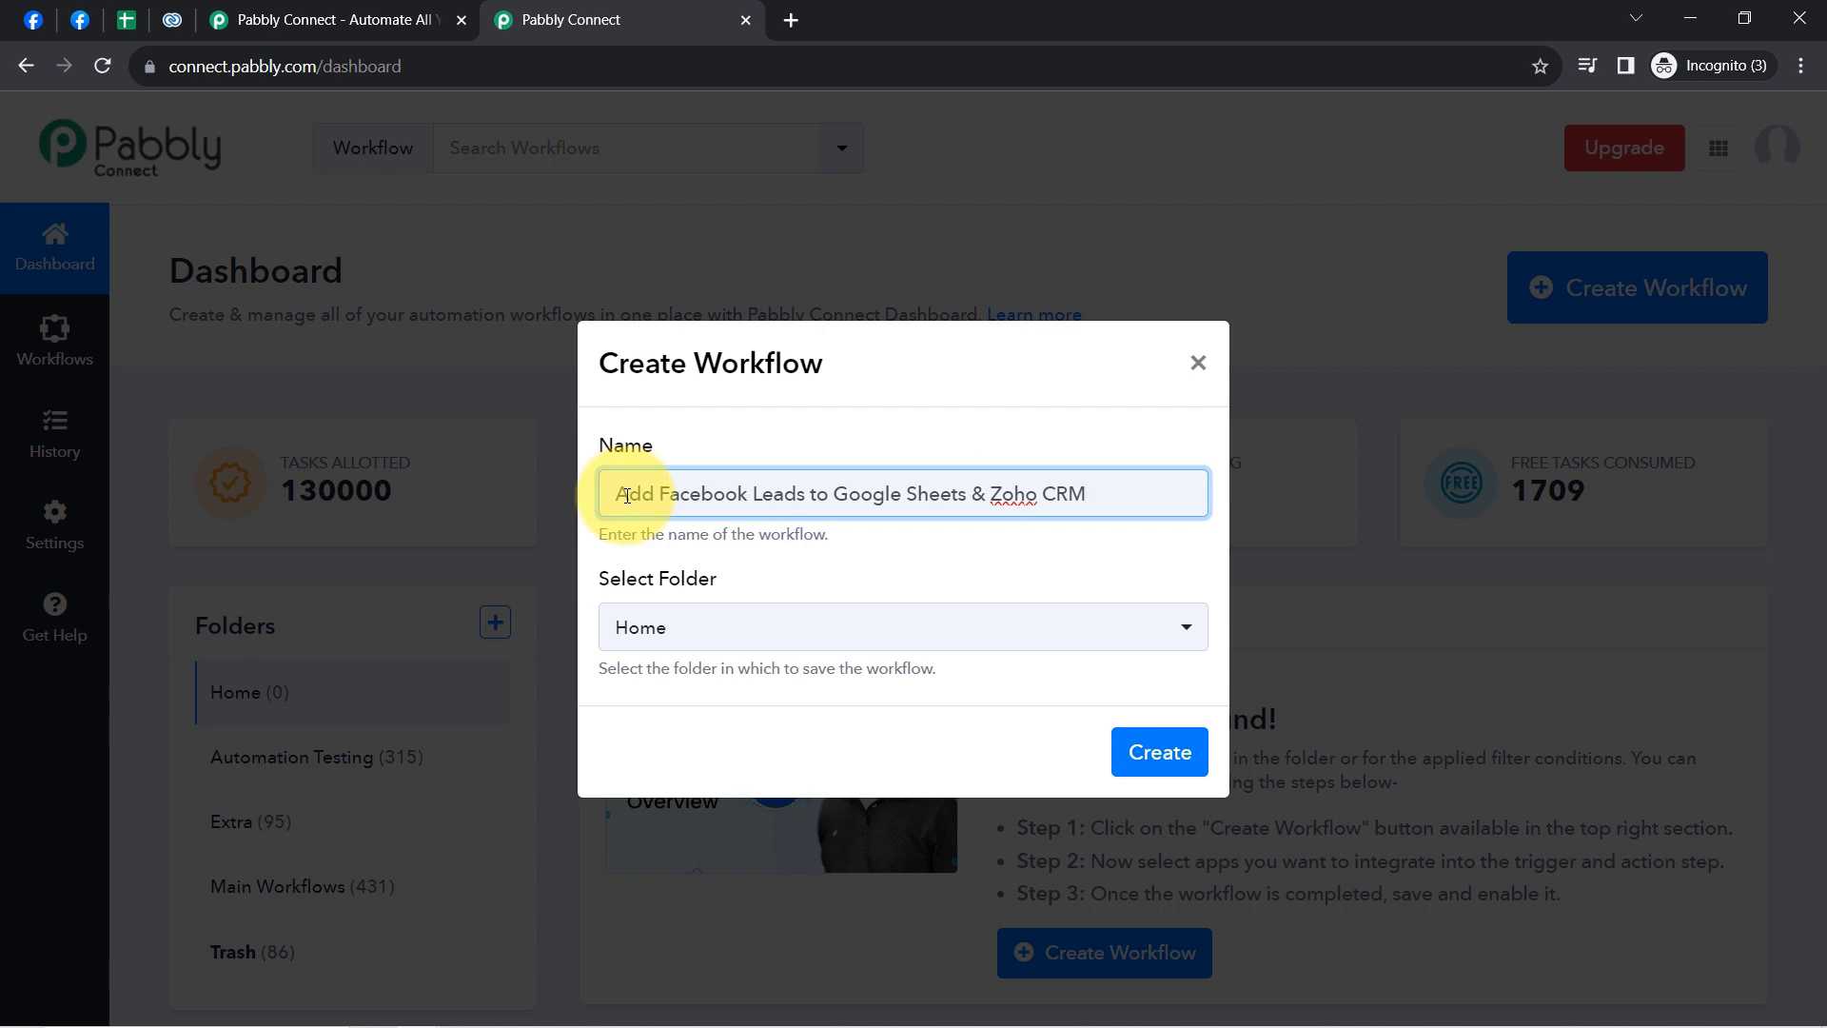
pyautogui.moveTo(627, 495); pyautogui.dragTo(1086, 496)
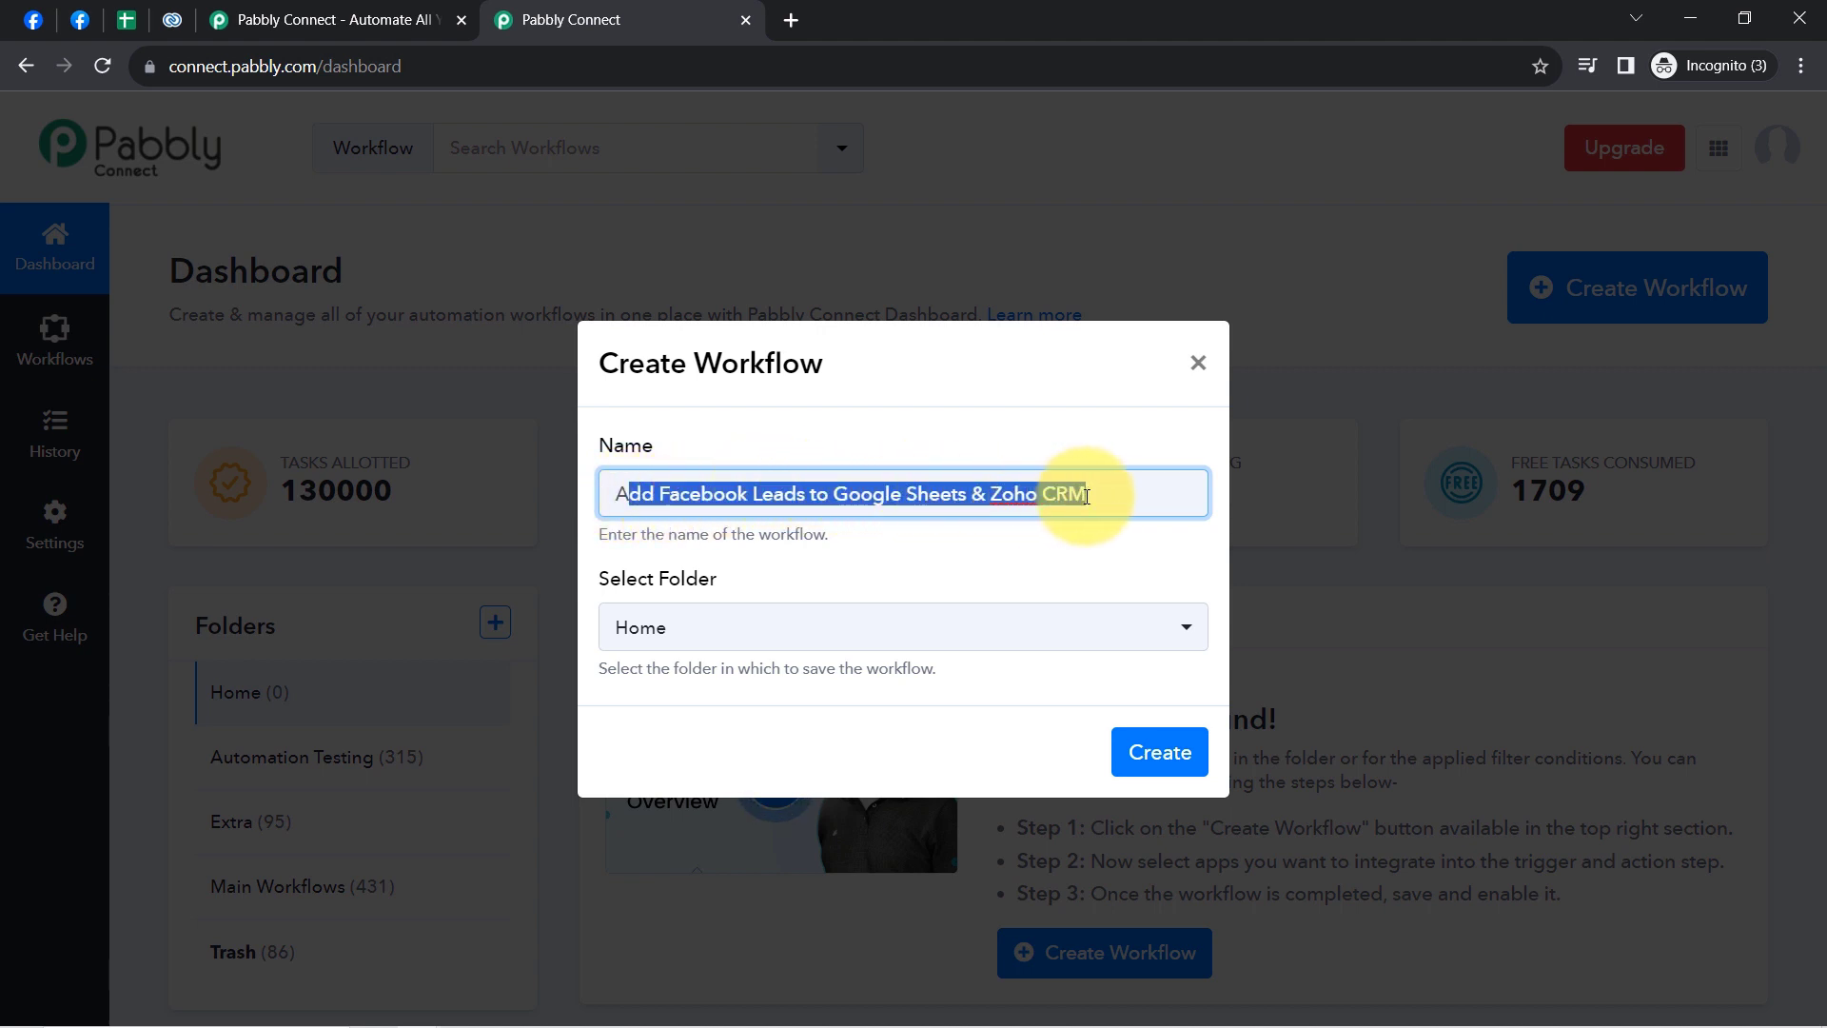
pyautogui.click(655, 629)
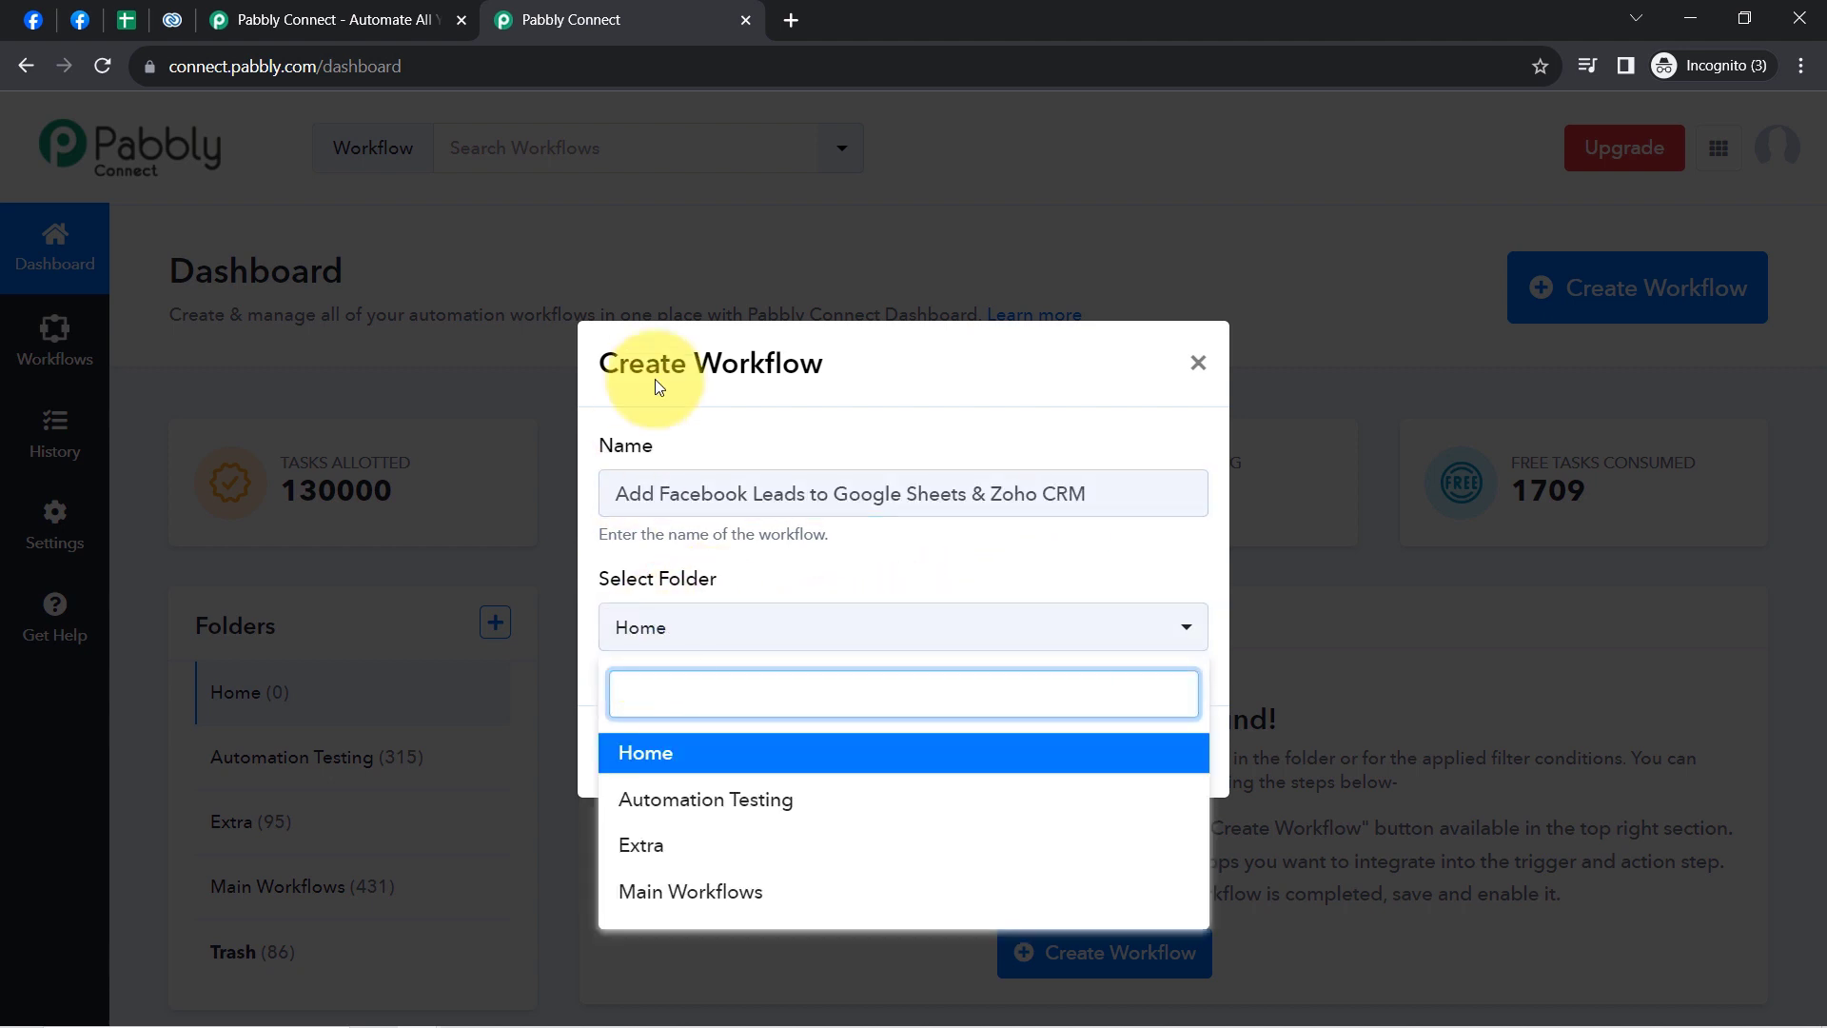
pyautogui.click(674, 895)
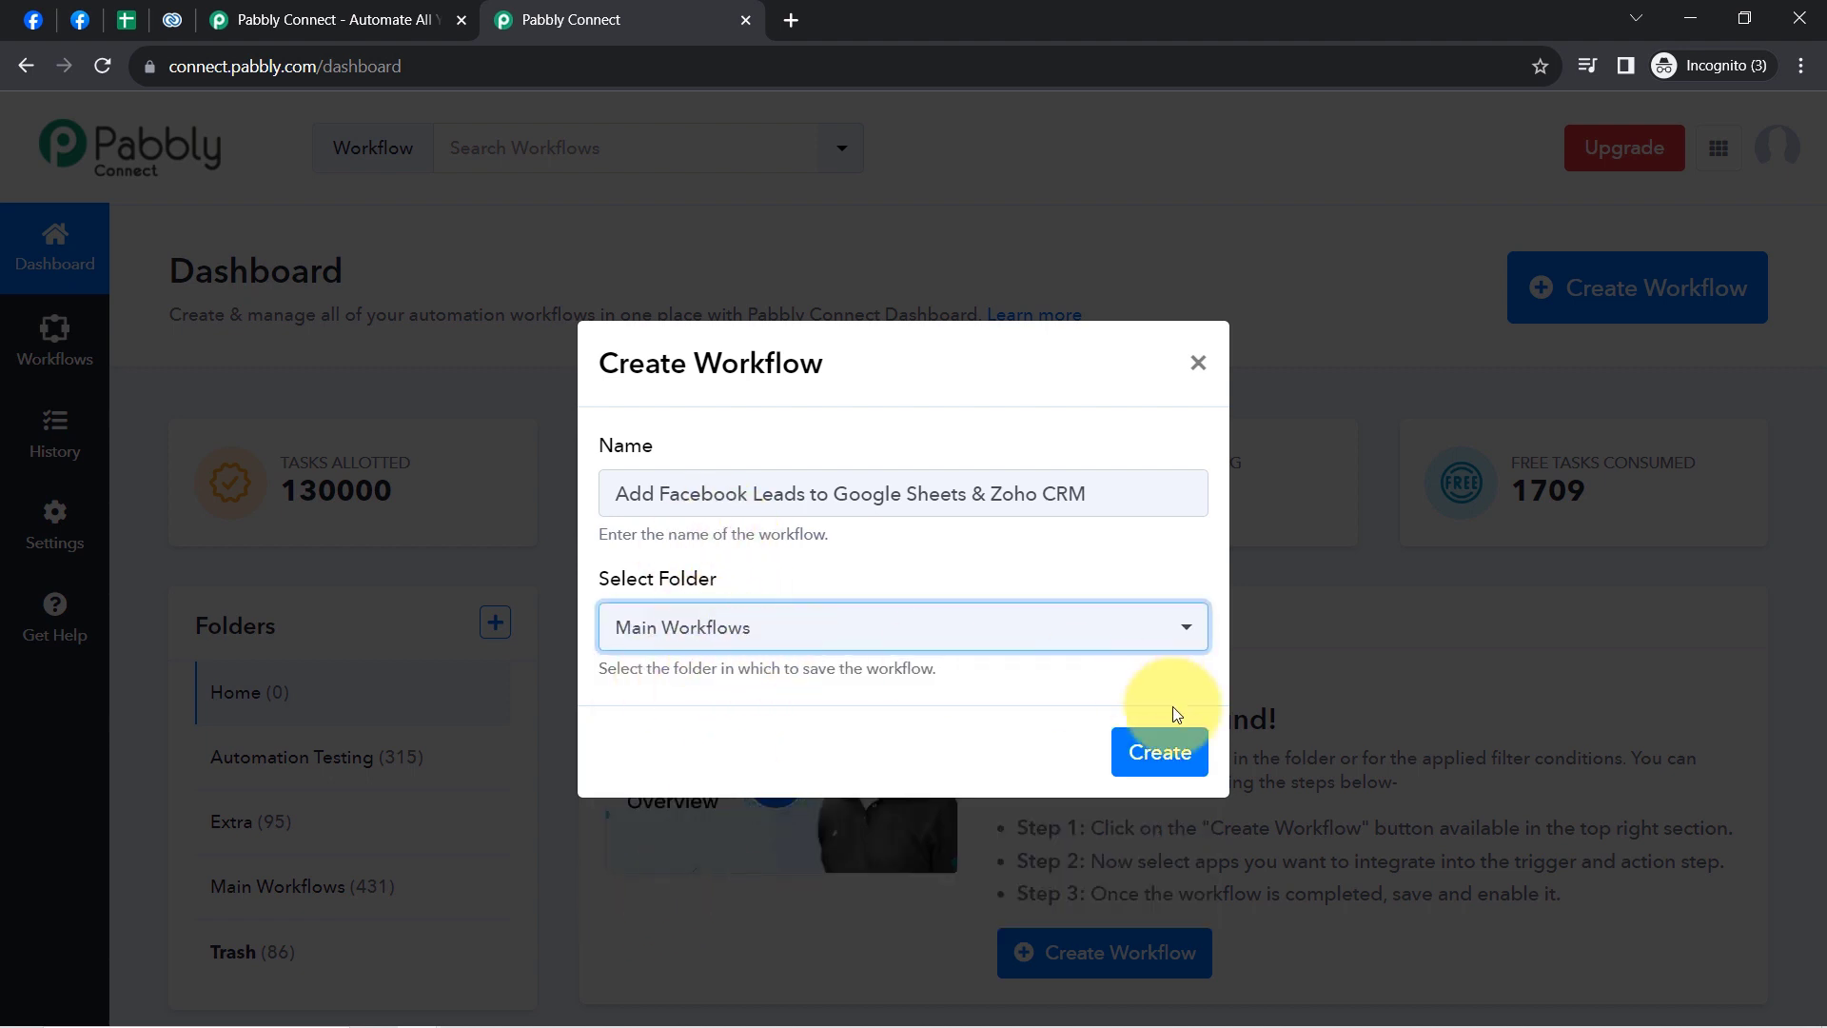
pyautogui.click(1161, 752)
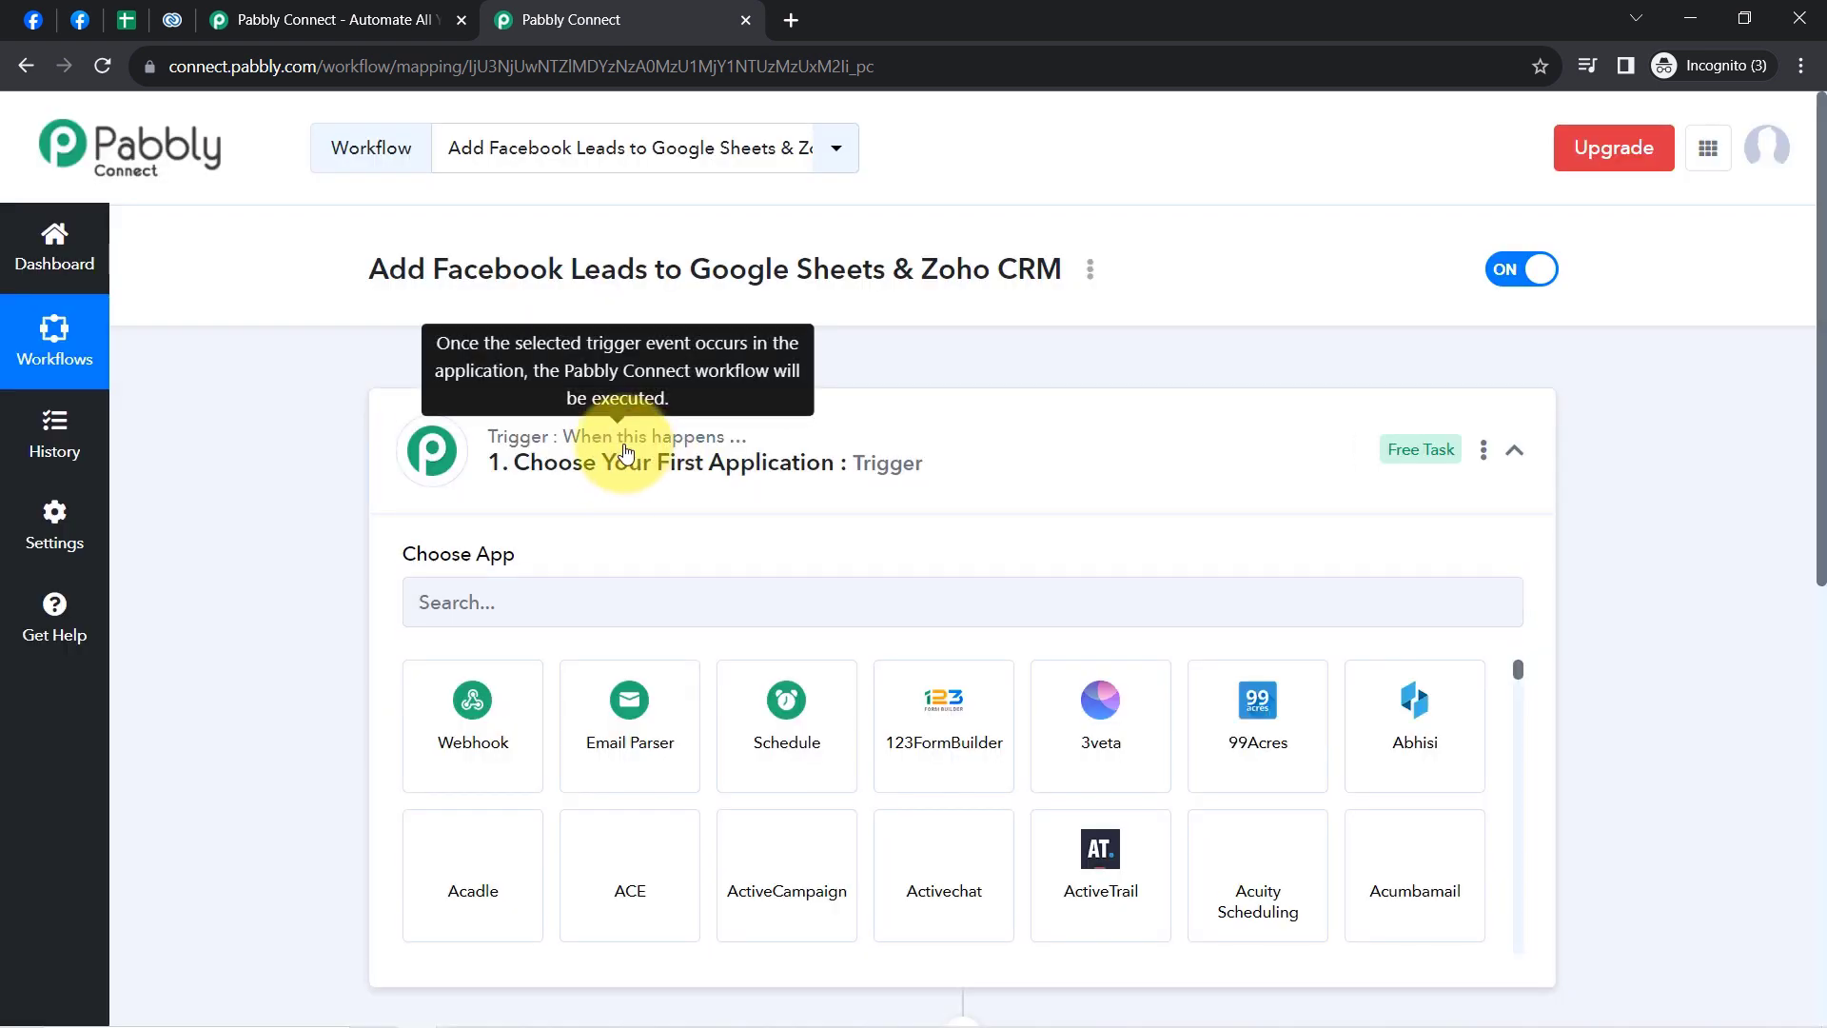
# - Search the trigger apps for 'Facebook Lead' and choose Facebook Lead Ads as the trigger app
pyautogui.click(625, 451)
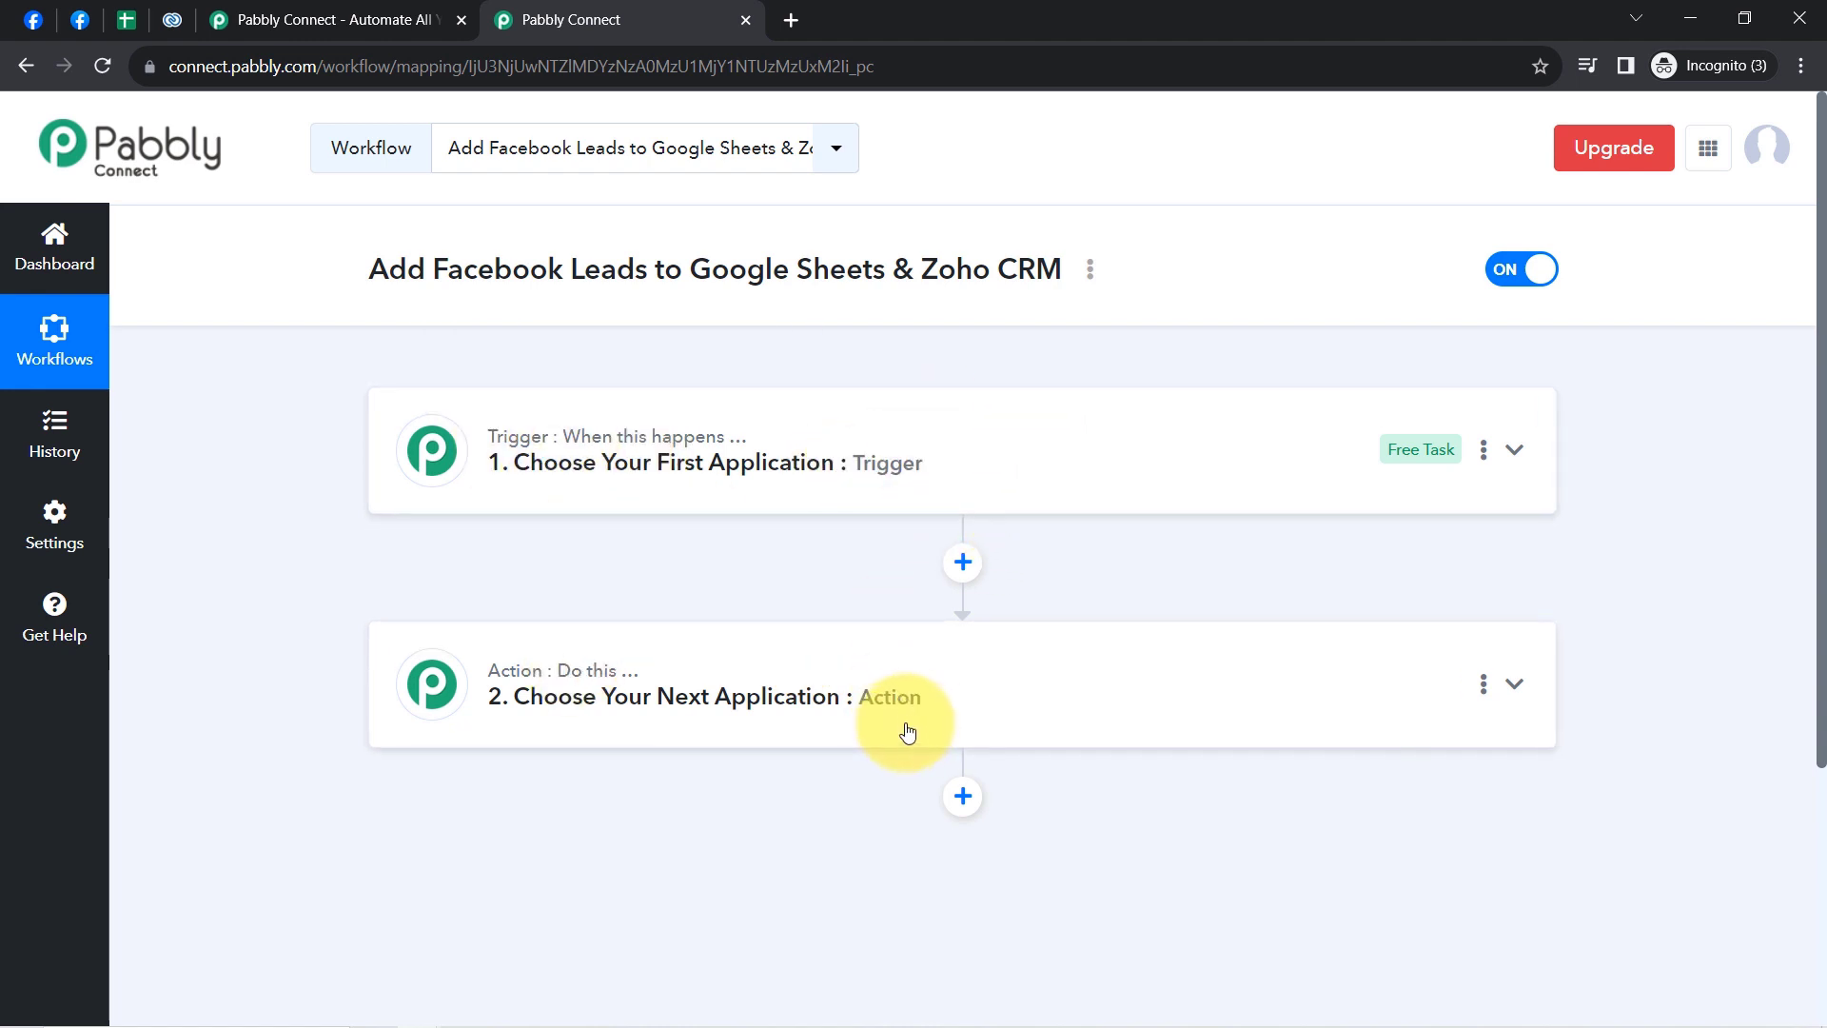
pyautogui.click(783, 486)
pyautogui.moveTo(400, 269); pyautogui.dragTo(914, 264)
pyautogui.click(583, 286)
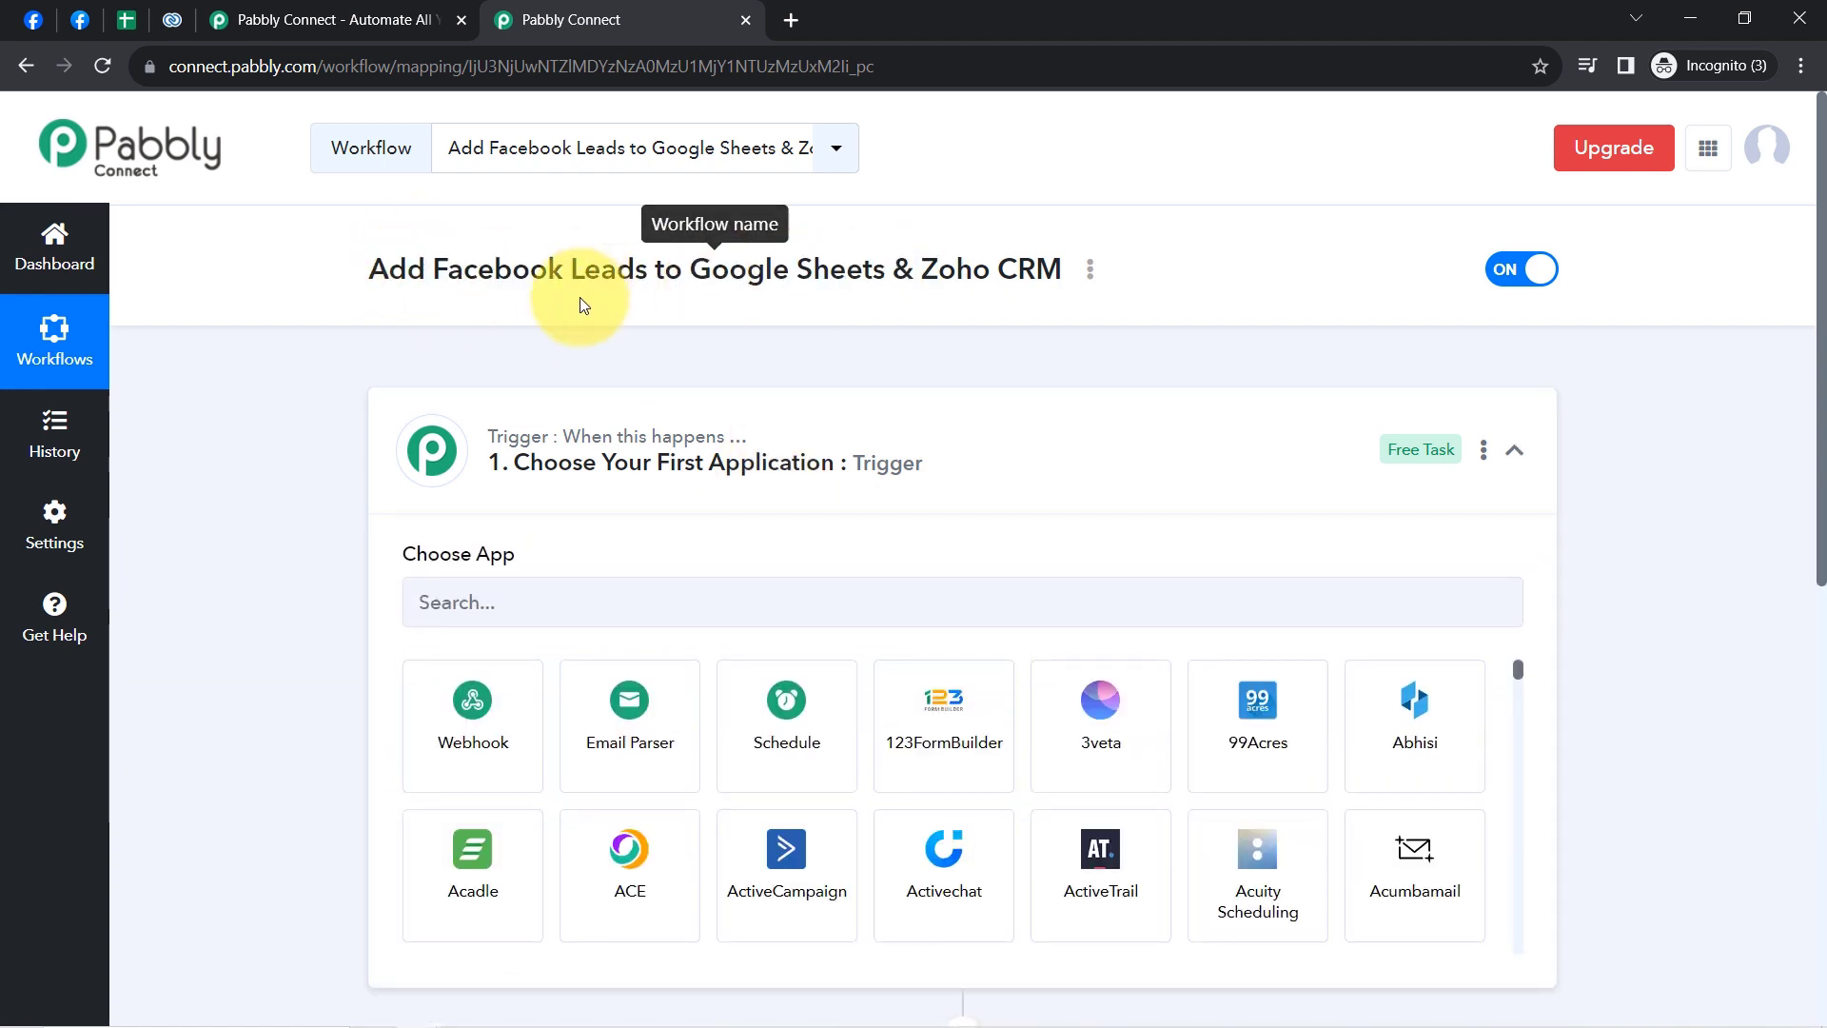
pyautogui.moveTo(637, 277); pyautogui.dragTo(419, 272)
pyautogui.hotkey('ctrl', 'c')
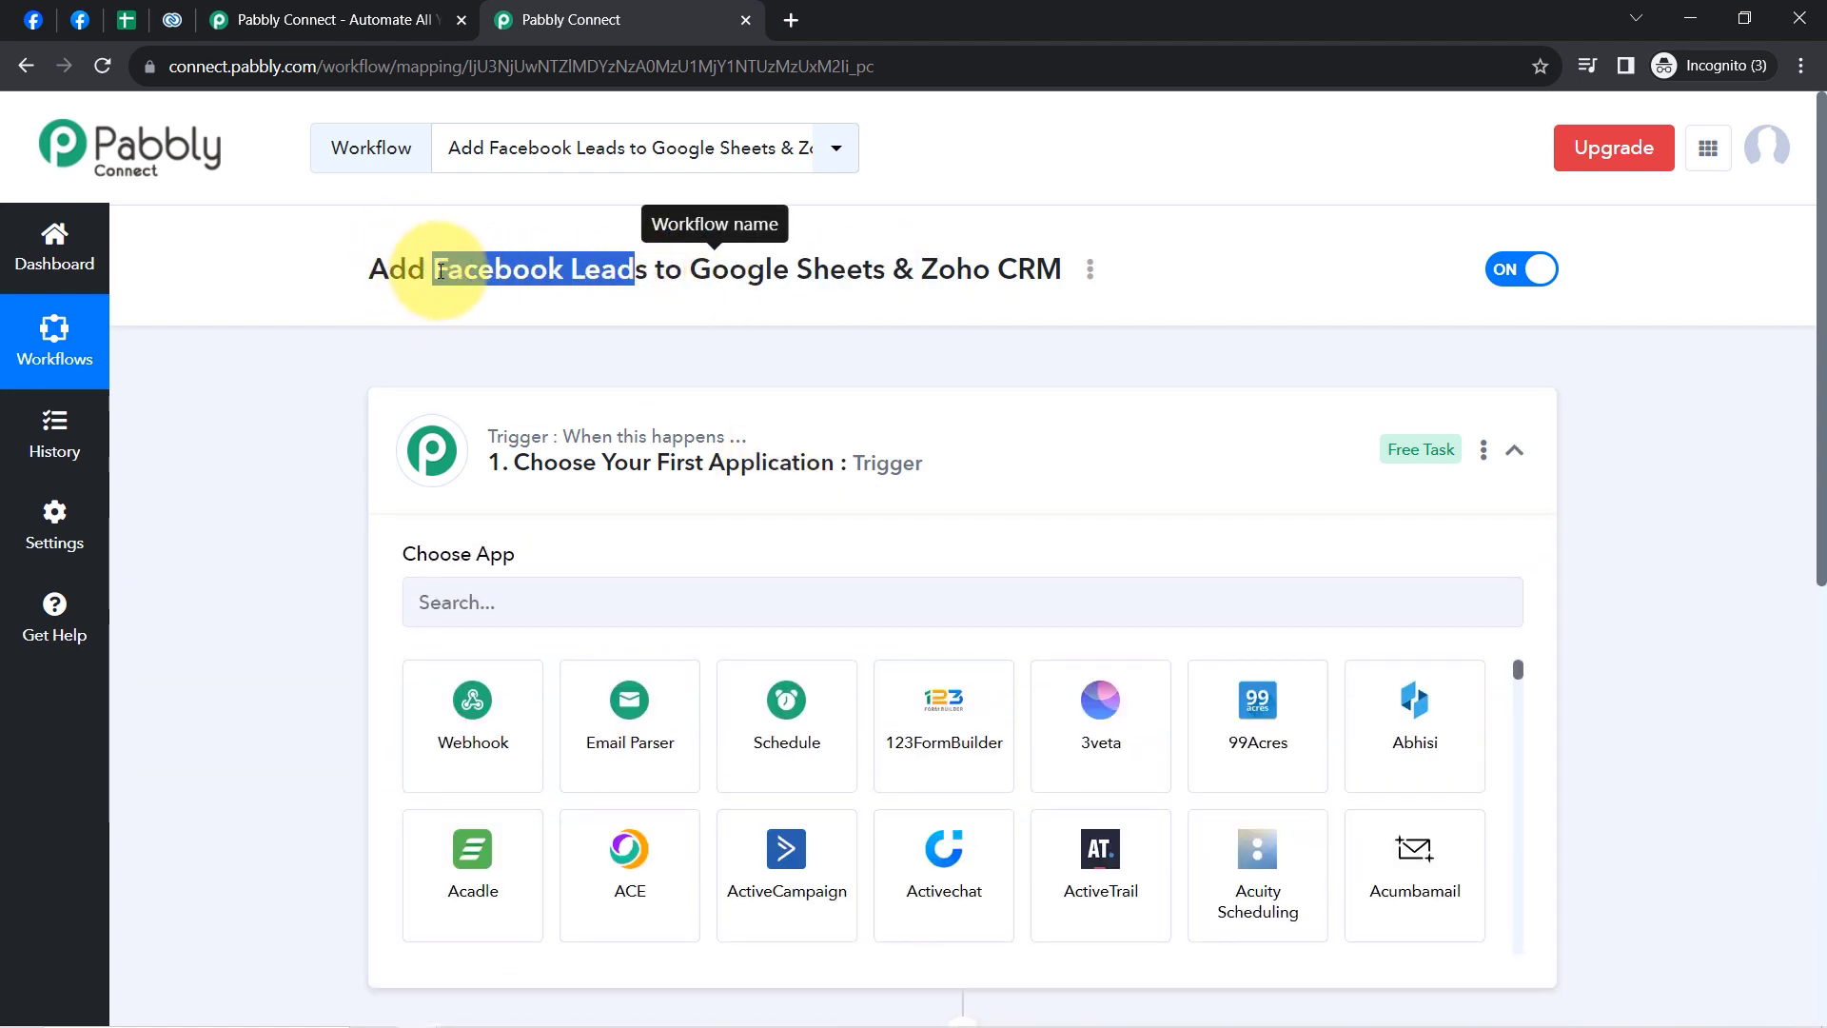
pyautogui.click(442, 601)
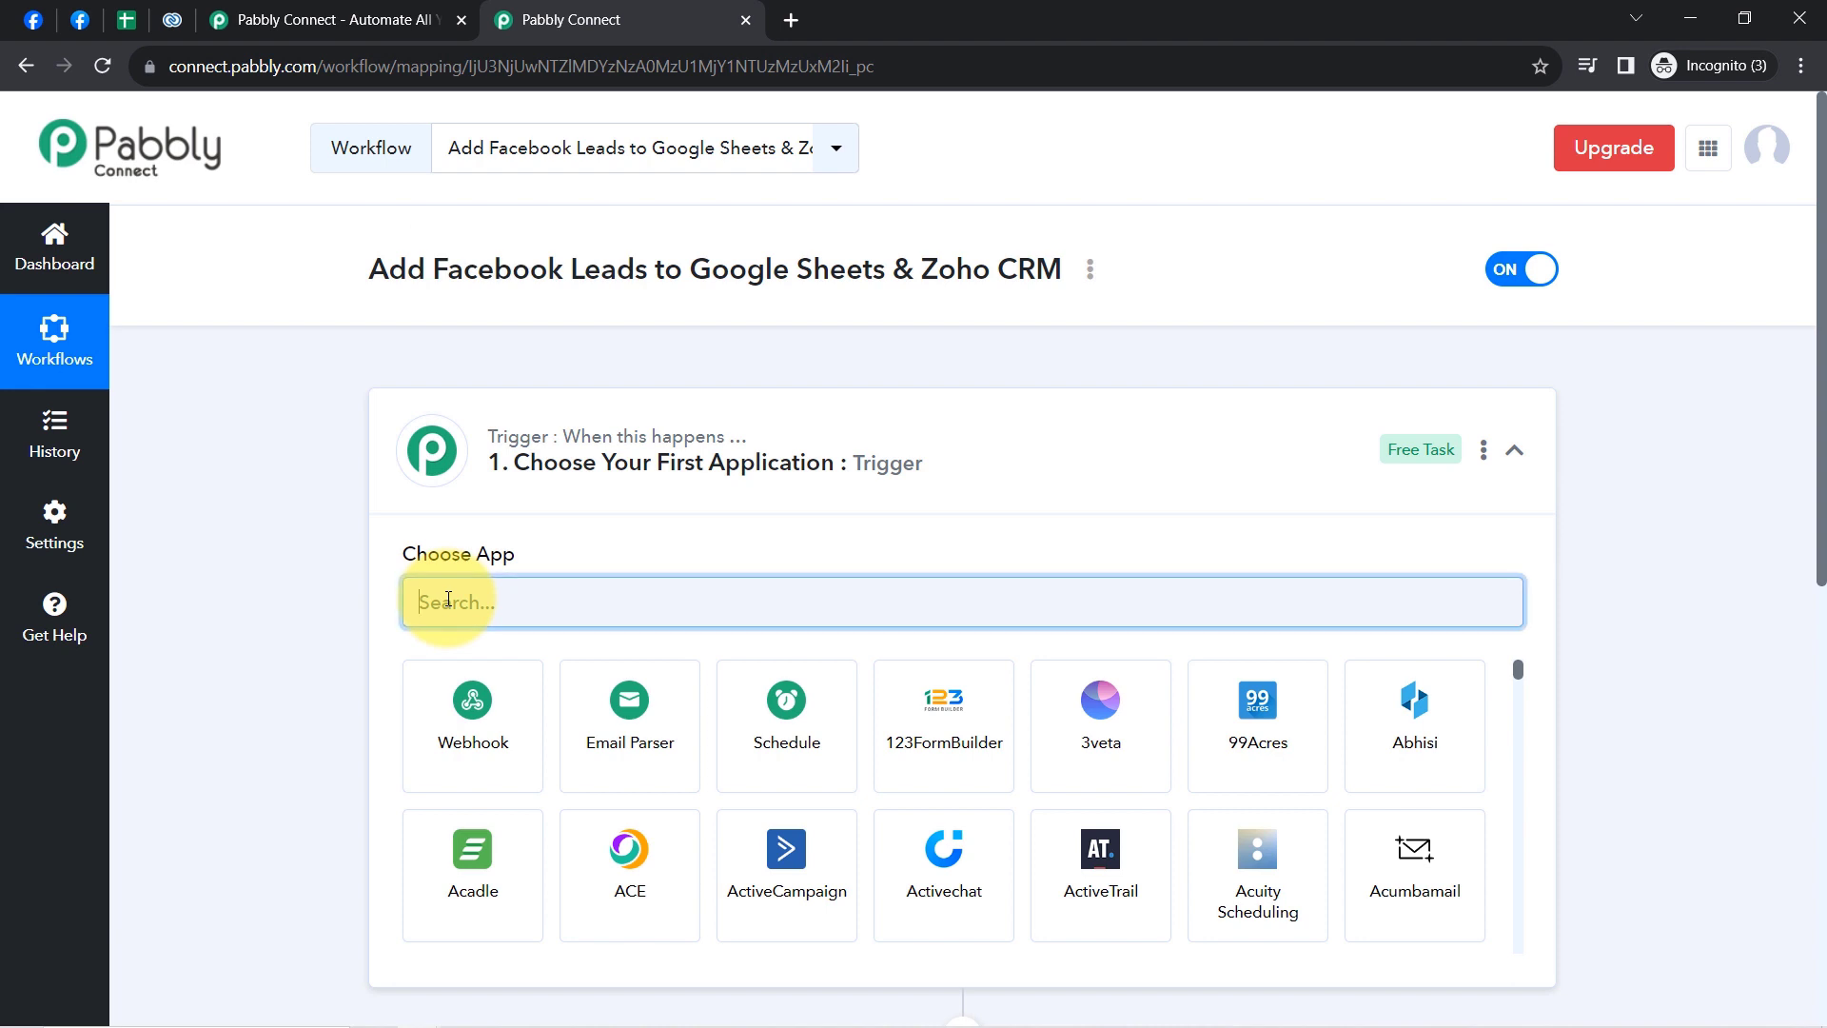
pyautogui.hotkey('ctrl', 'v')
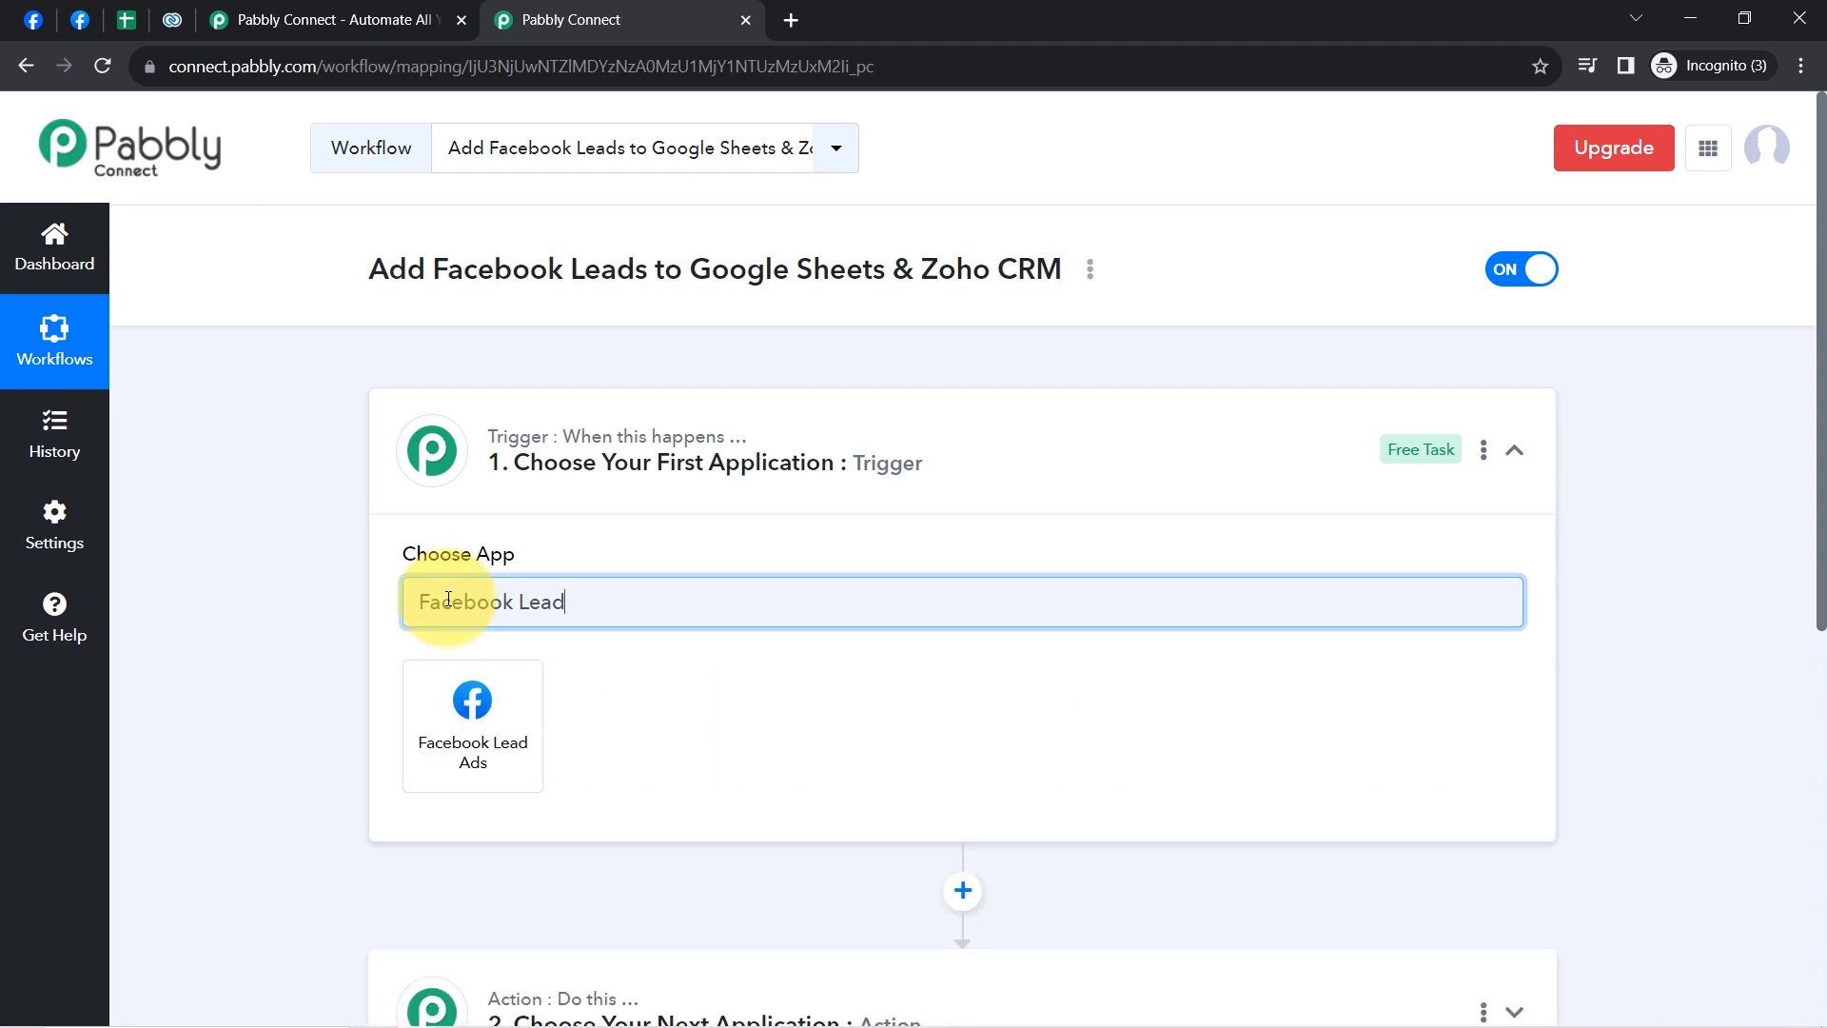
pyautogui.click(476, 757)
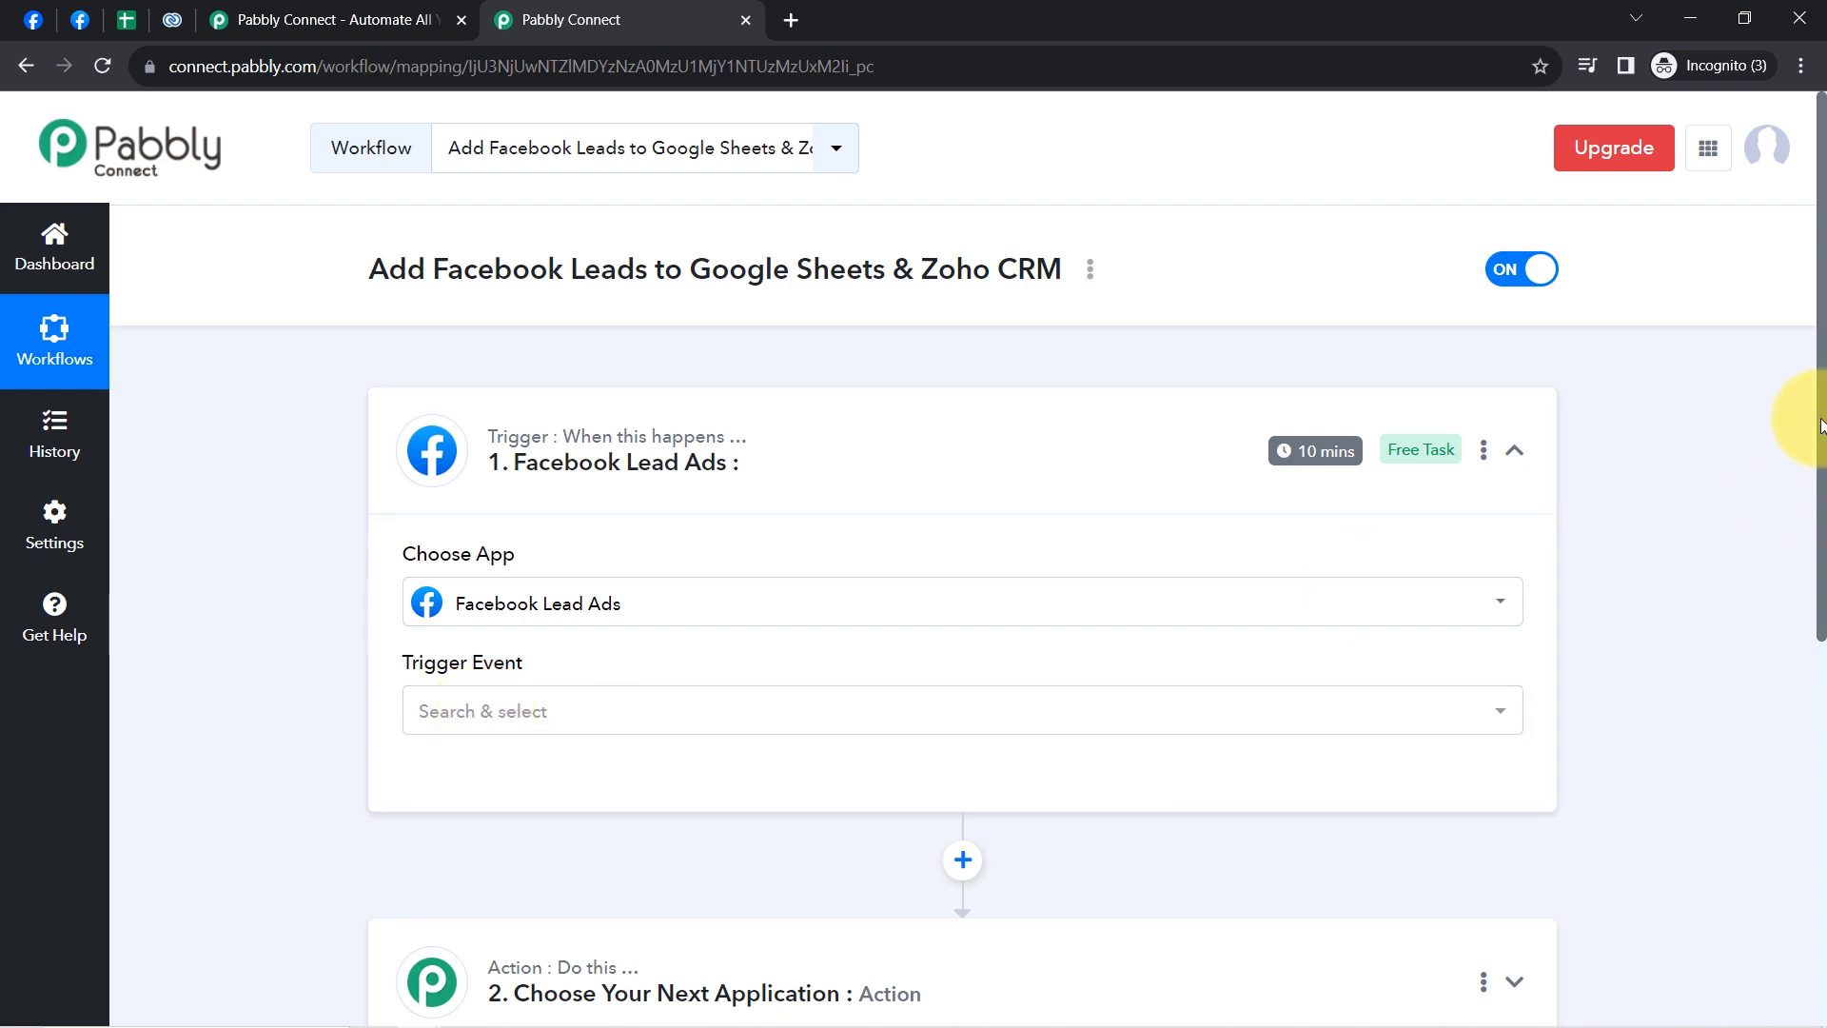
pyautogui.moveTo(1820, 424); pyautogui.dragTo(1795, 727)
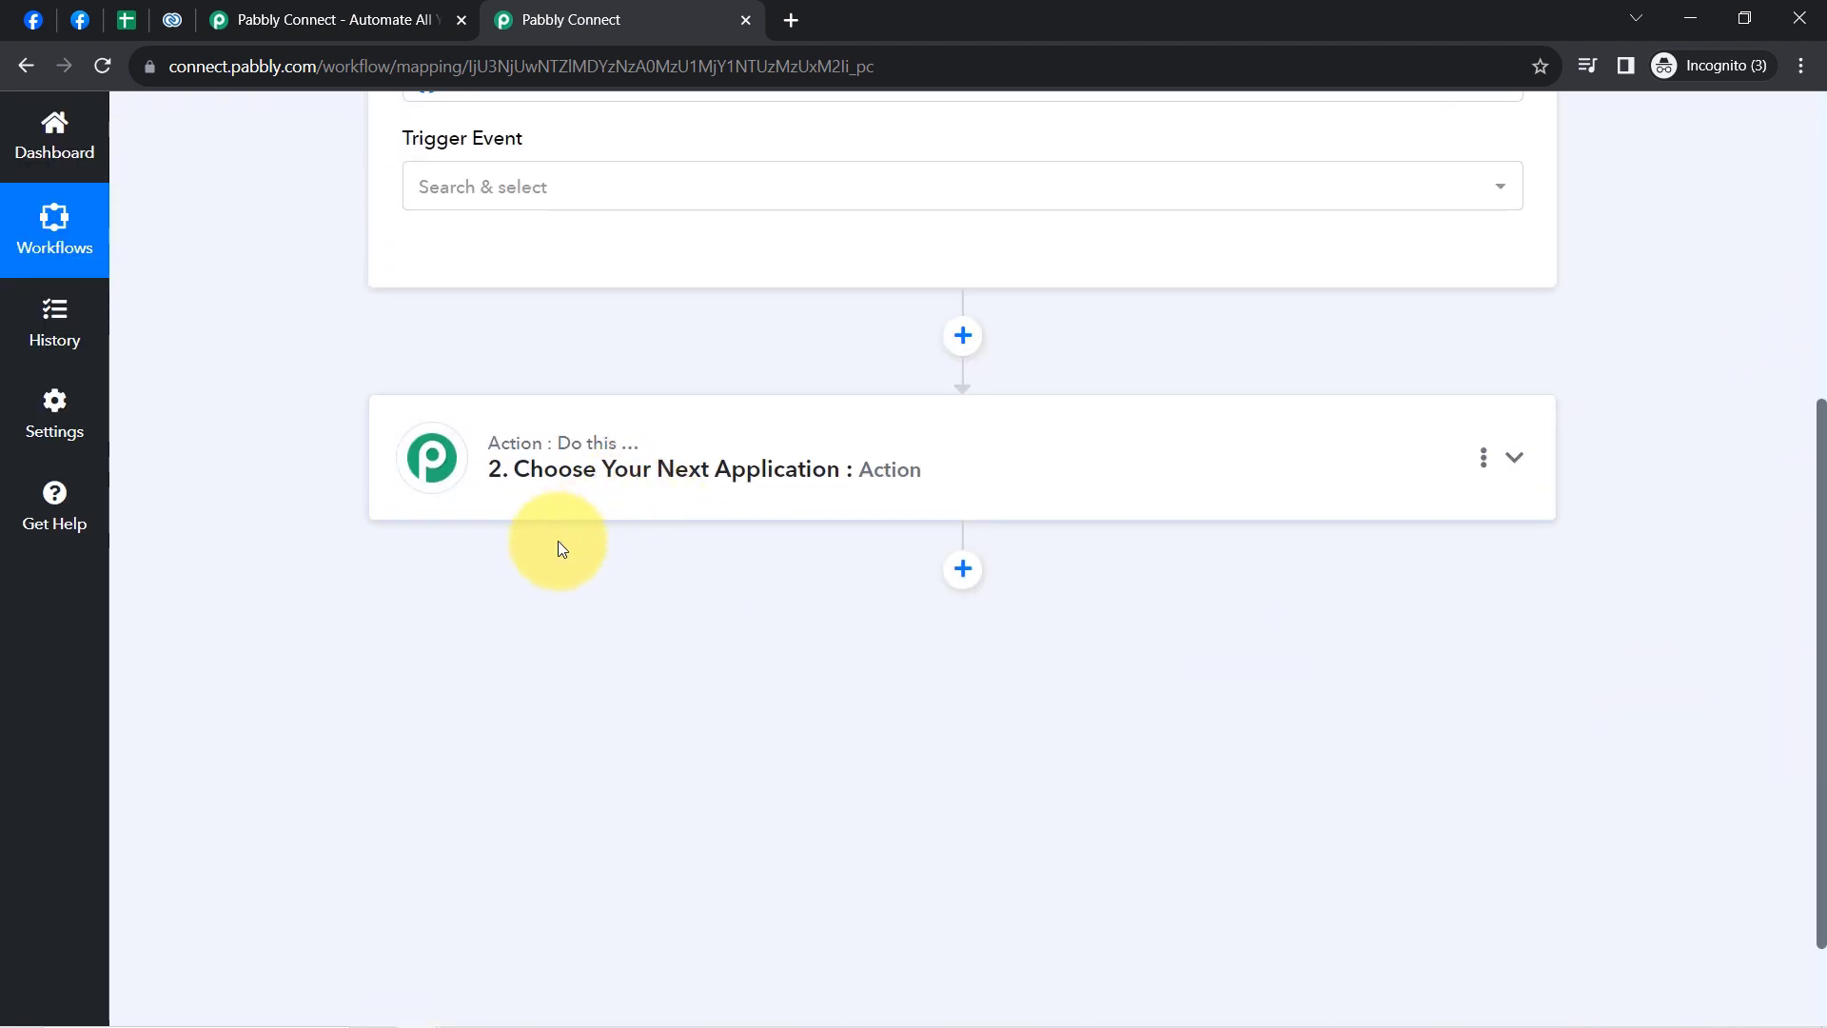
# - Set the first action step's app to Google Sheets by searching 'shee'
pyautogui.click(558, 514)
pyautogui.click(493, 602)
pyautogui.write('shee')
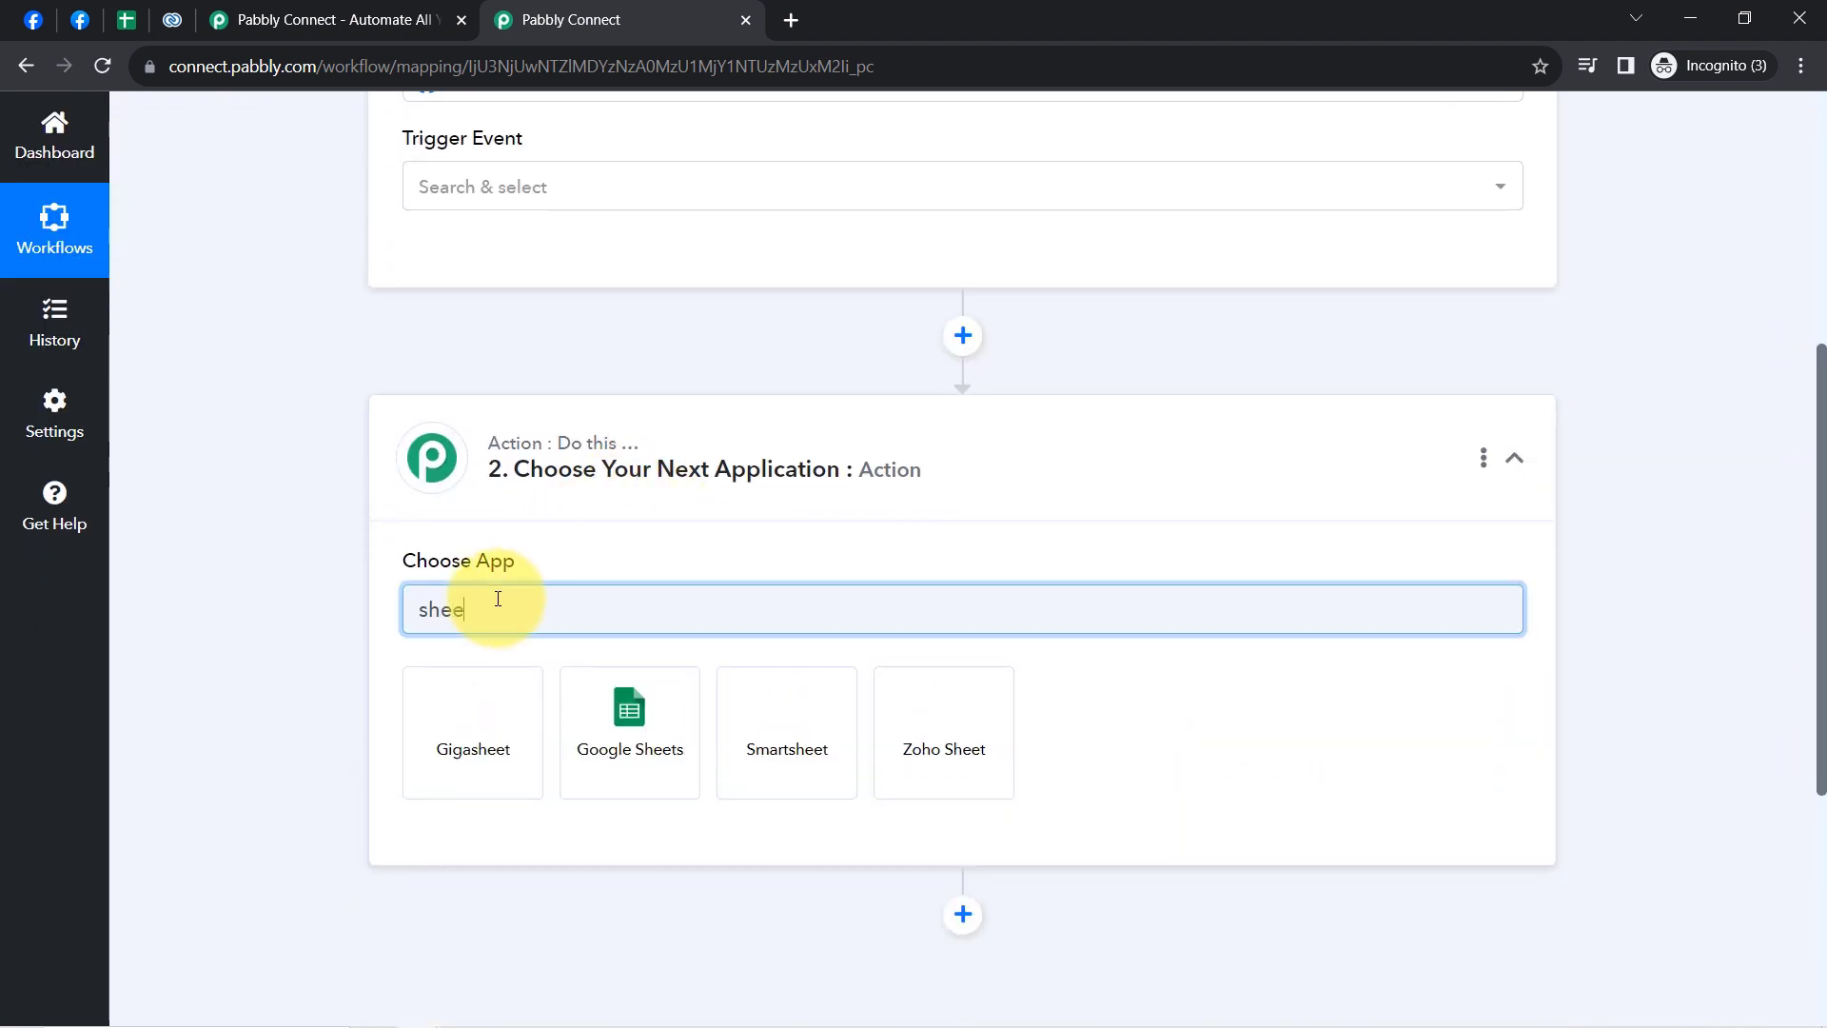
pyautogui.click(613, 737)
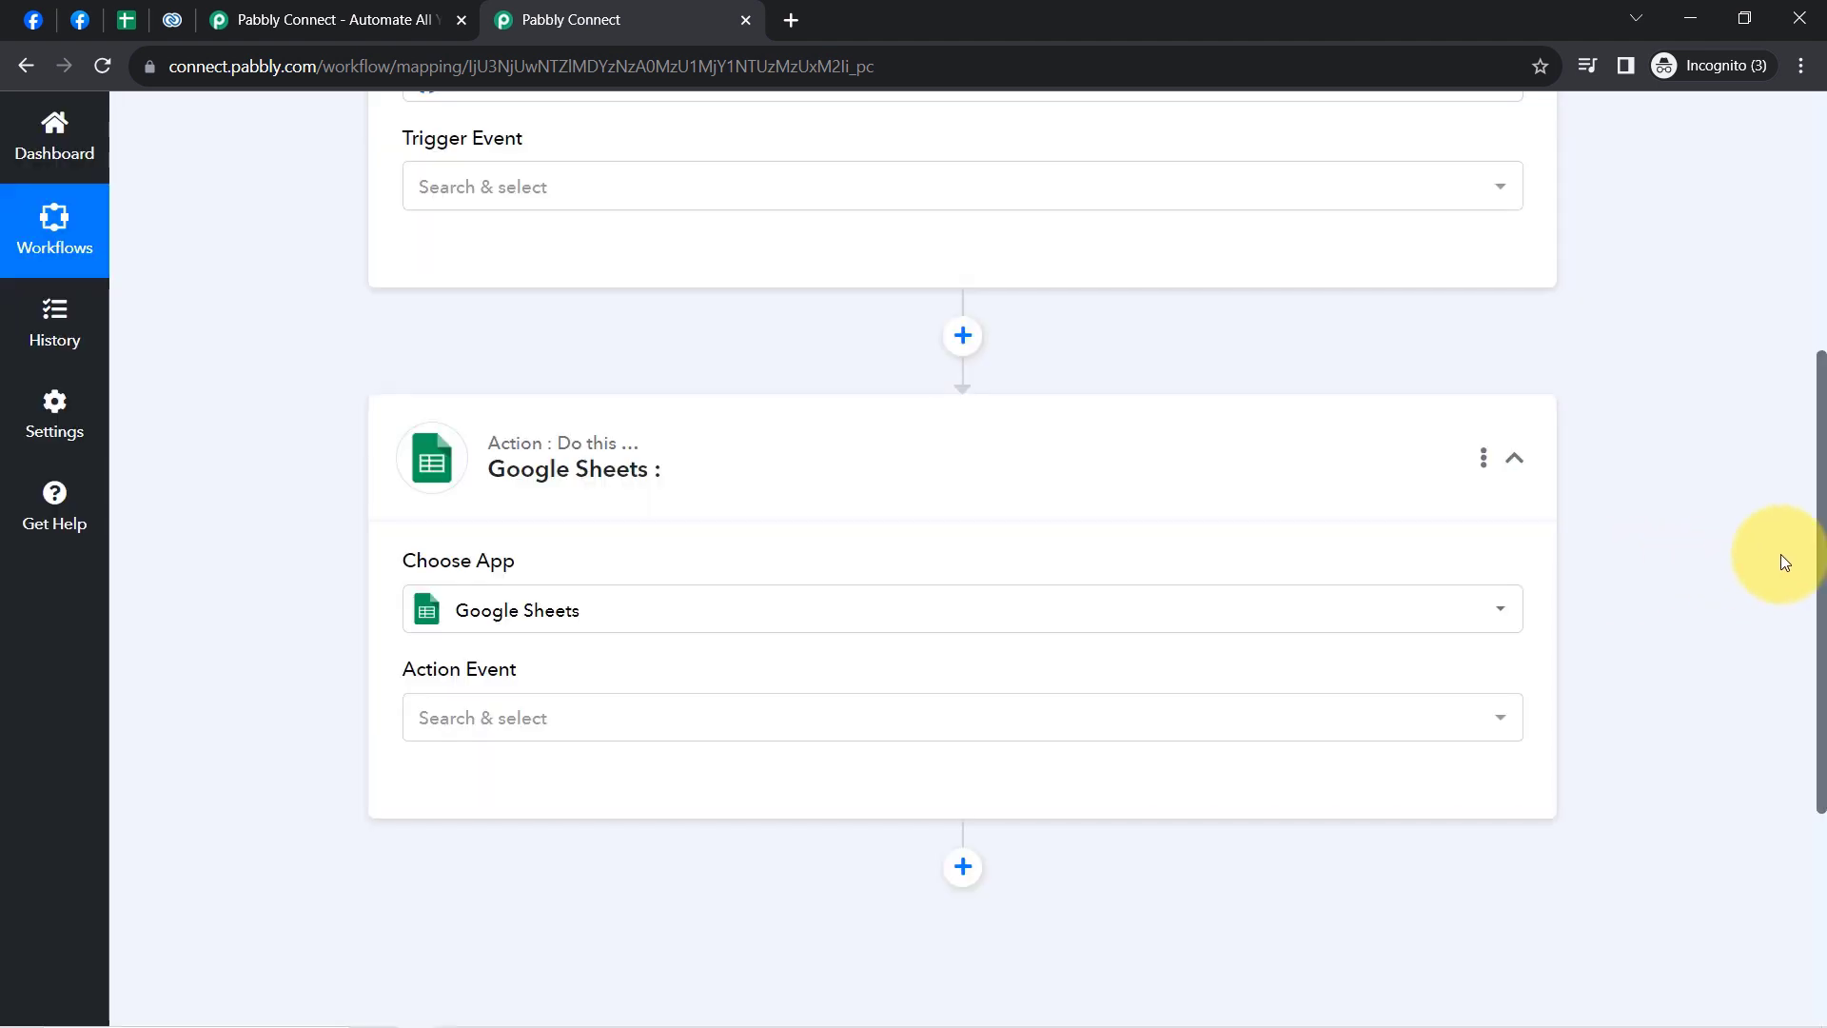
pyautogui.scroll(-4, 1822, 562)
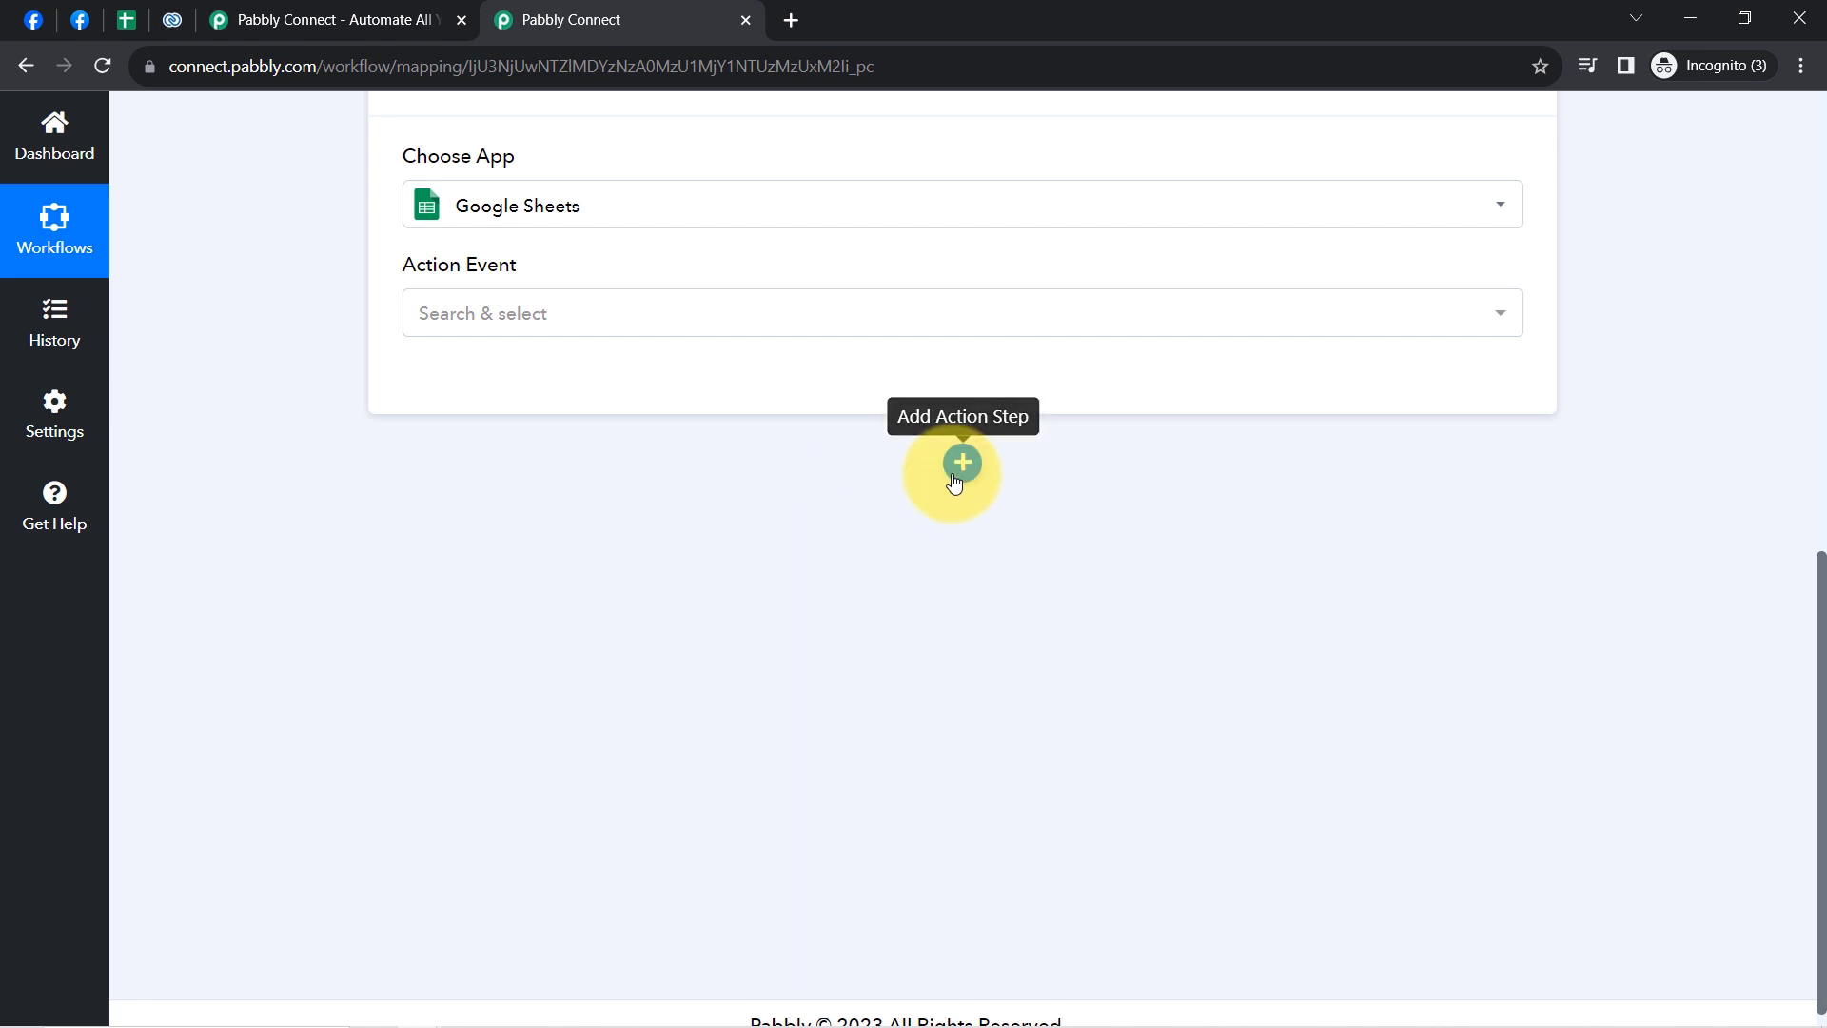
# - Add a second action step and set its app to Zoho CRM
pyautogui.click(962, 464)
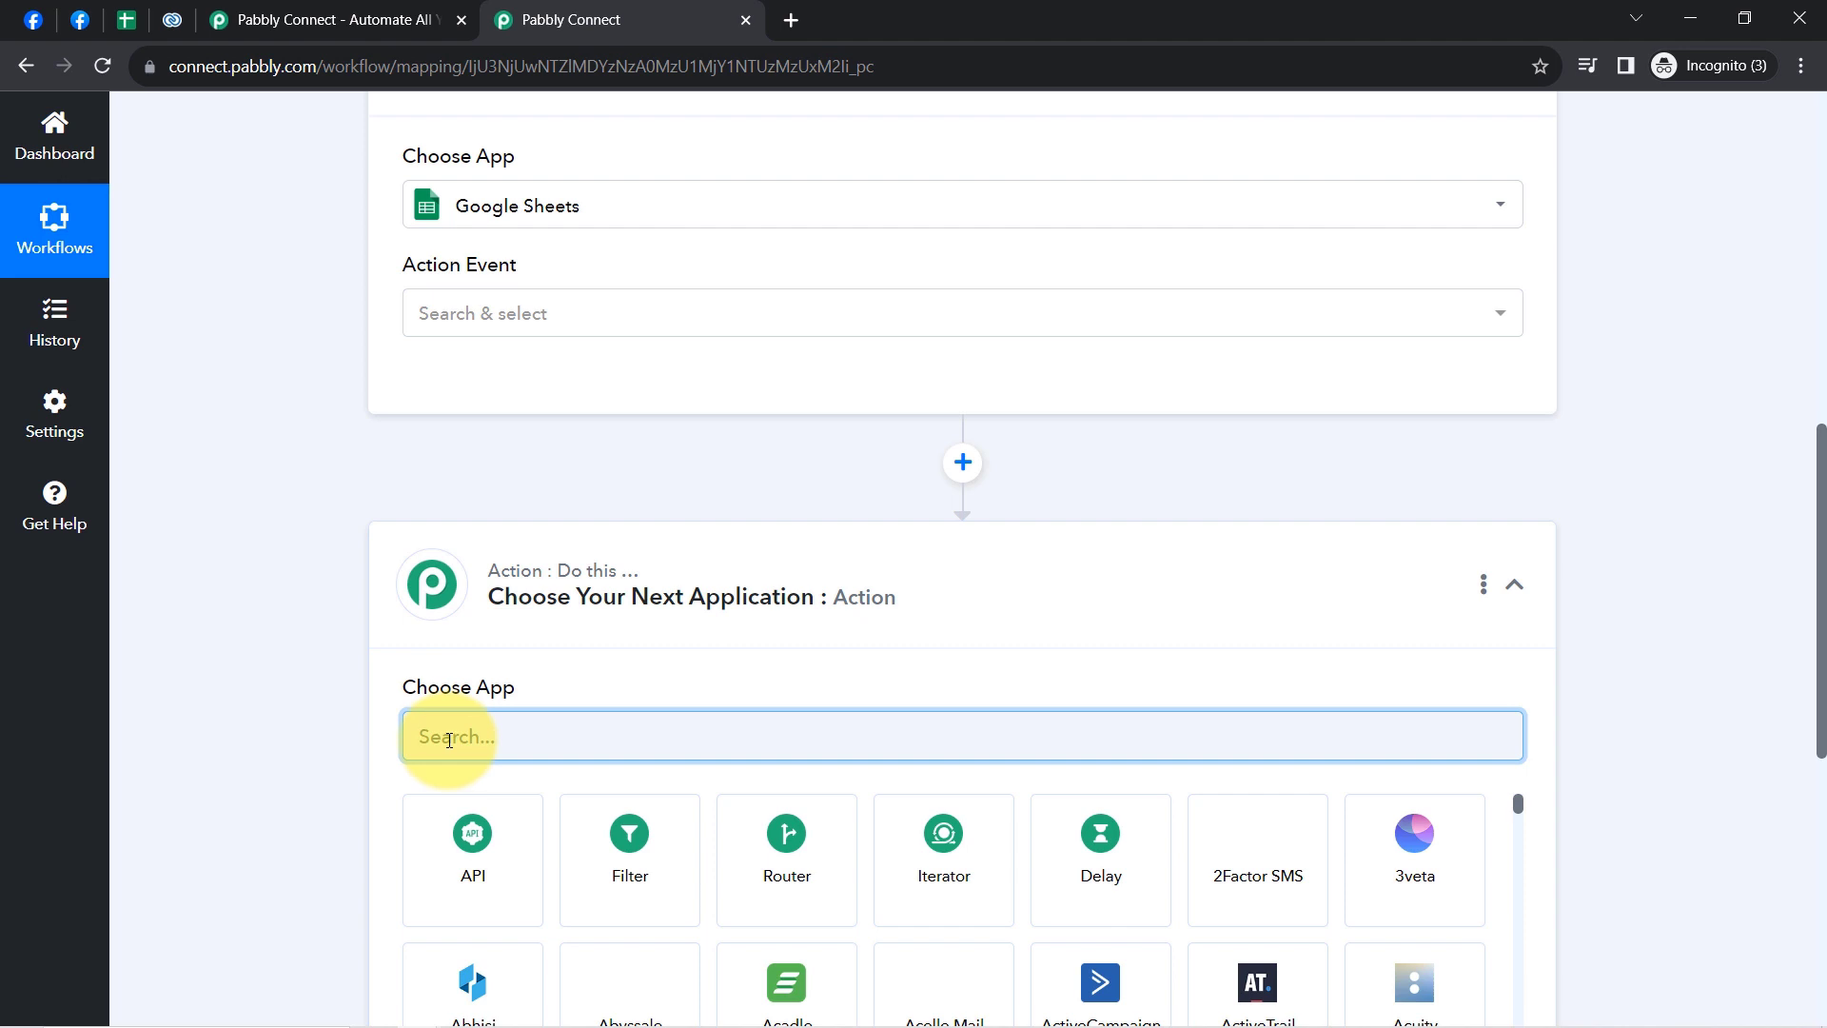
pyautogui.write('zoho')
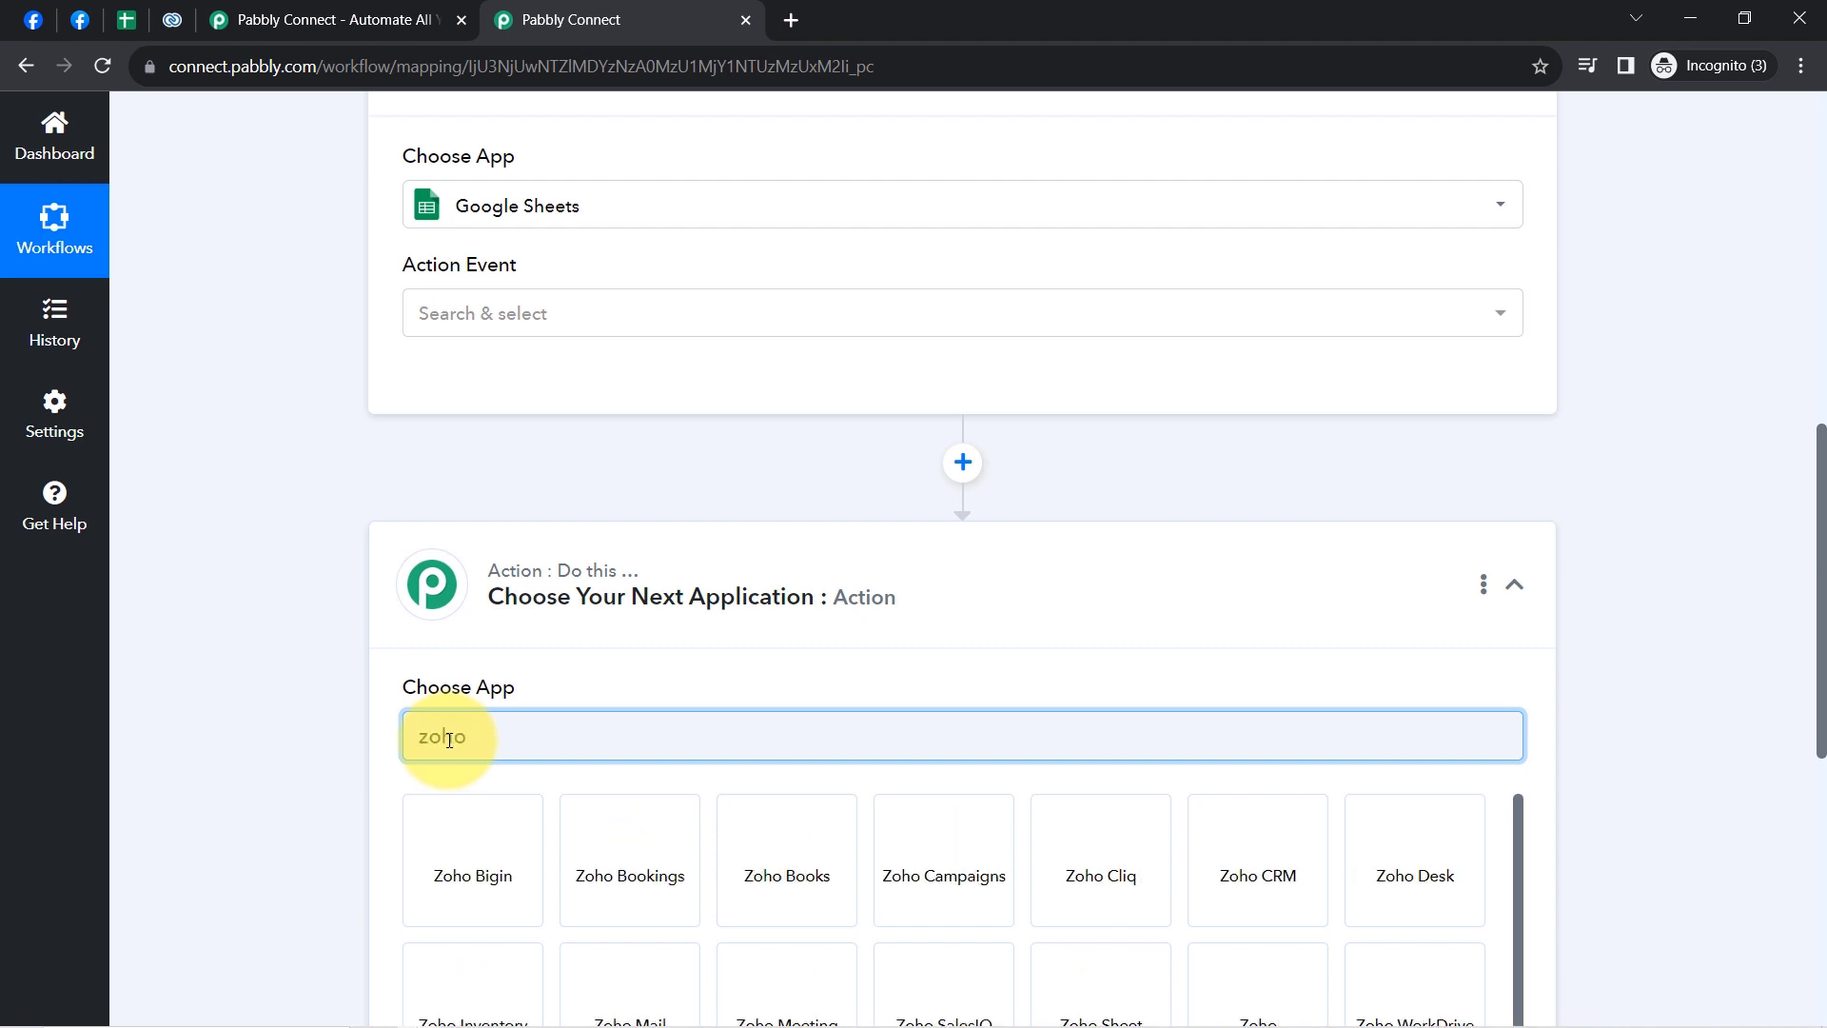
pyautogui.write('d')
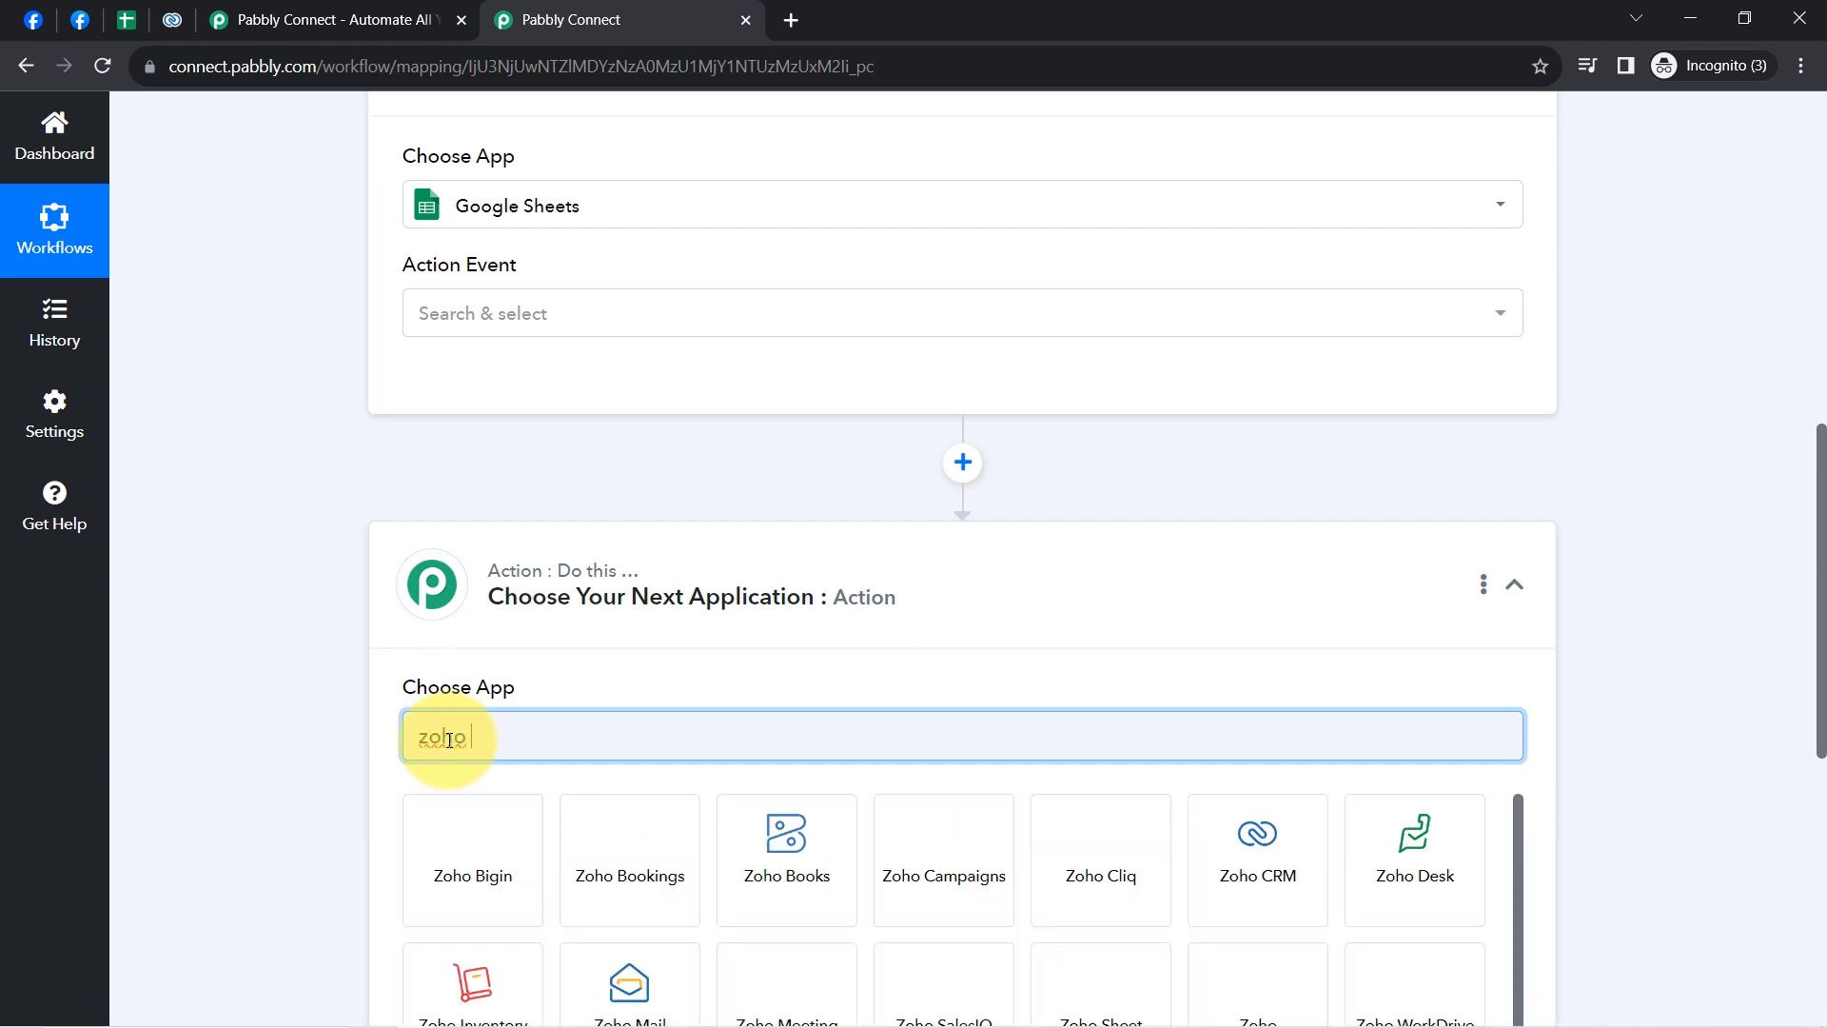
pyautogui.write(' c')
pyautogui.click(814, 875)
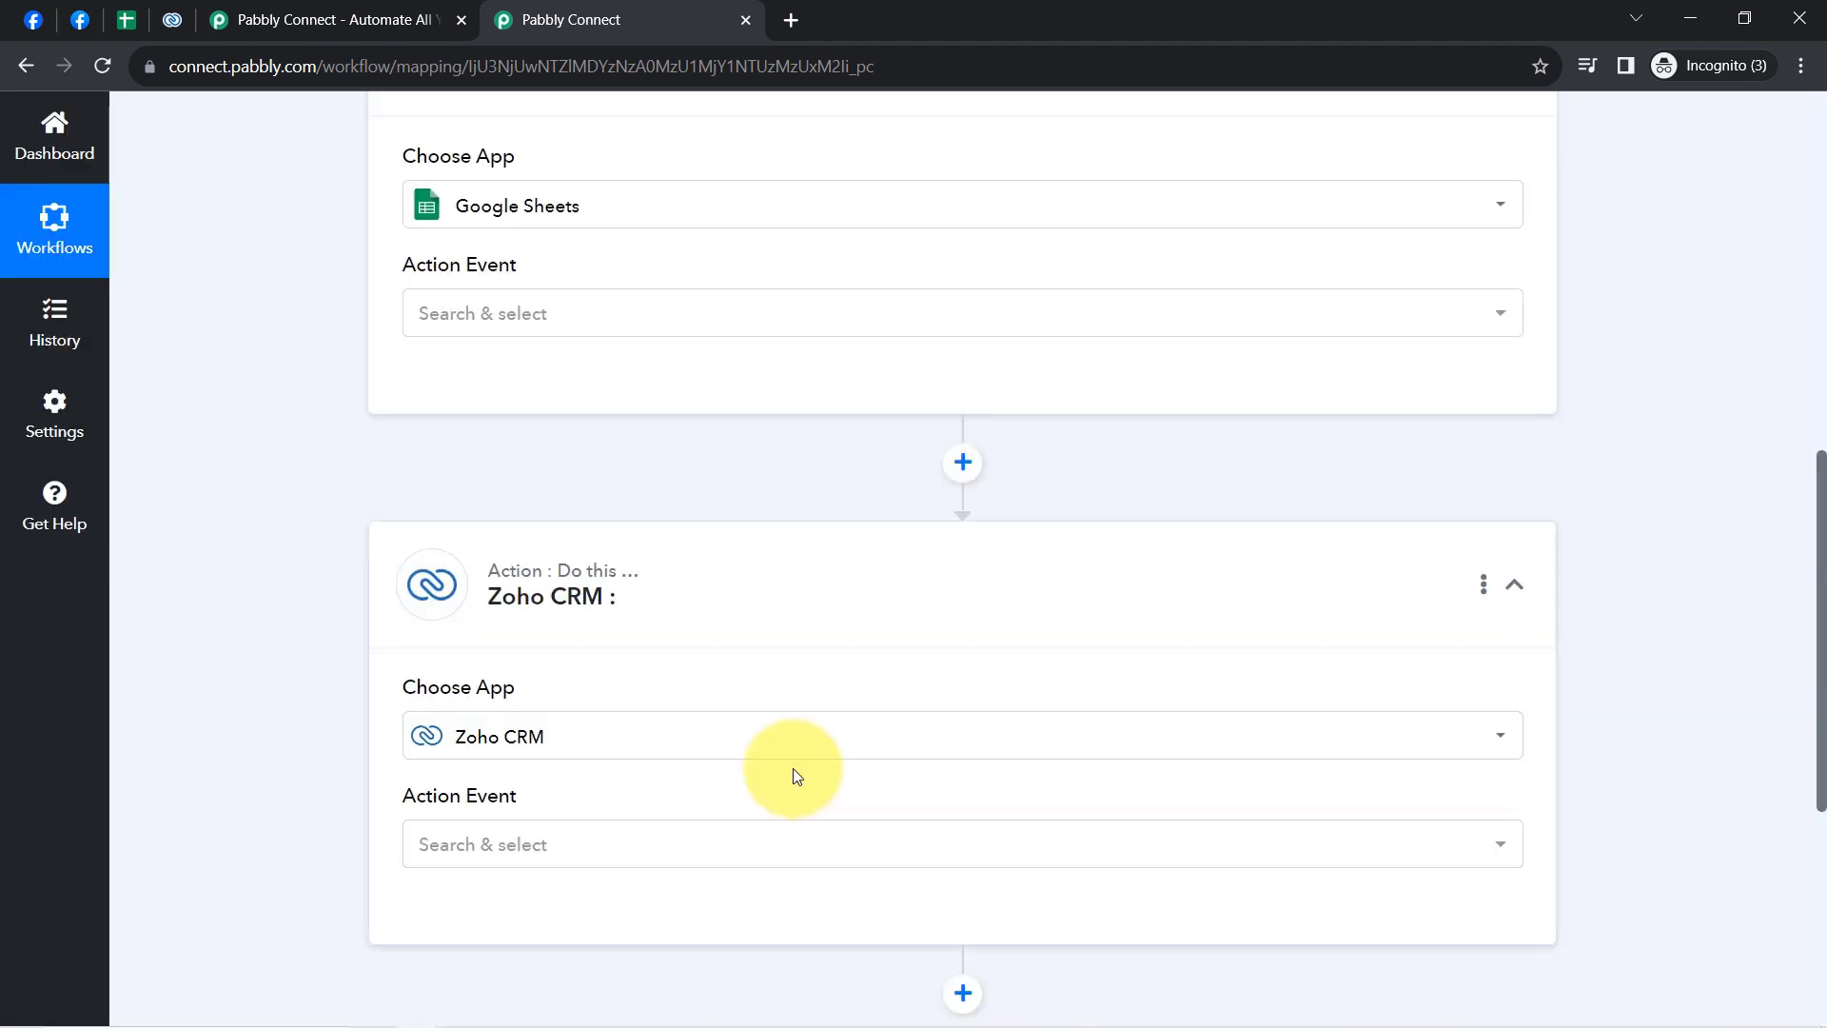
pyautogui.moveTo(1823, 657); pyautogui.dragTo(1745, 189)
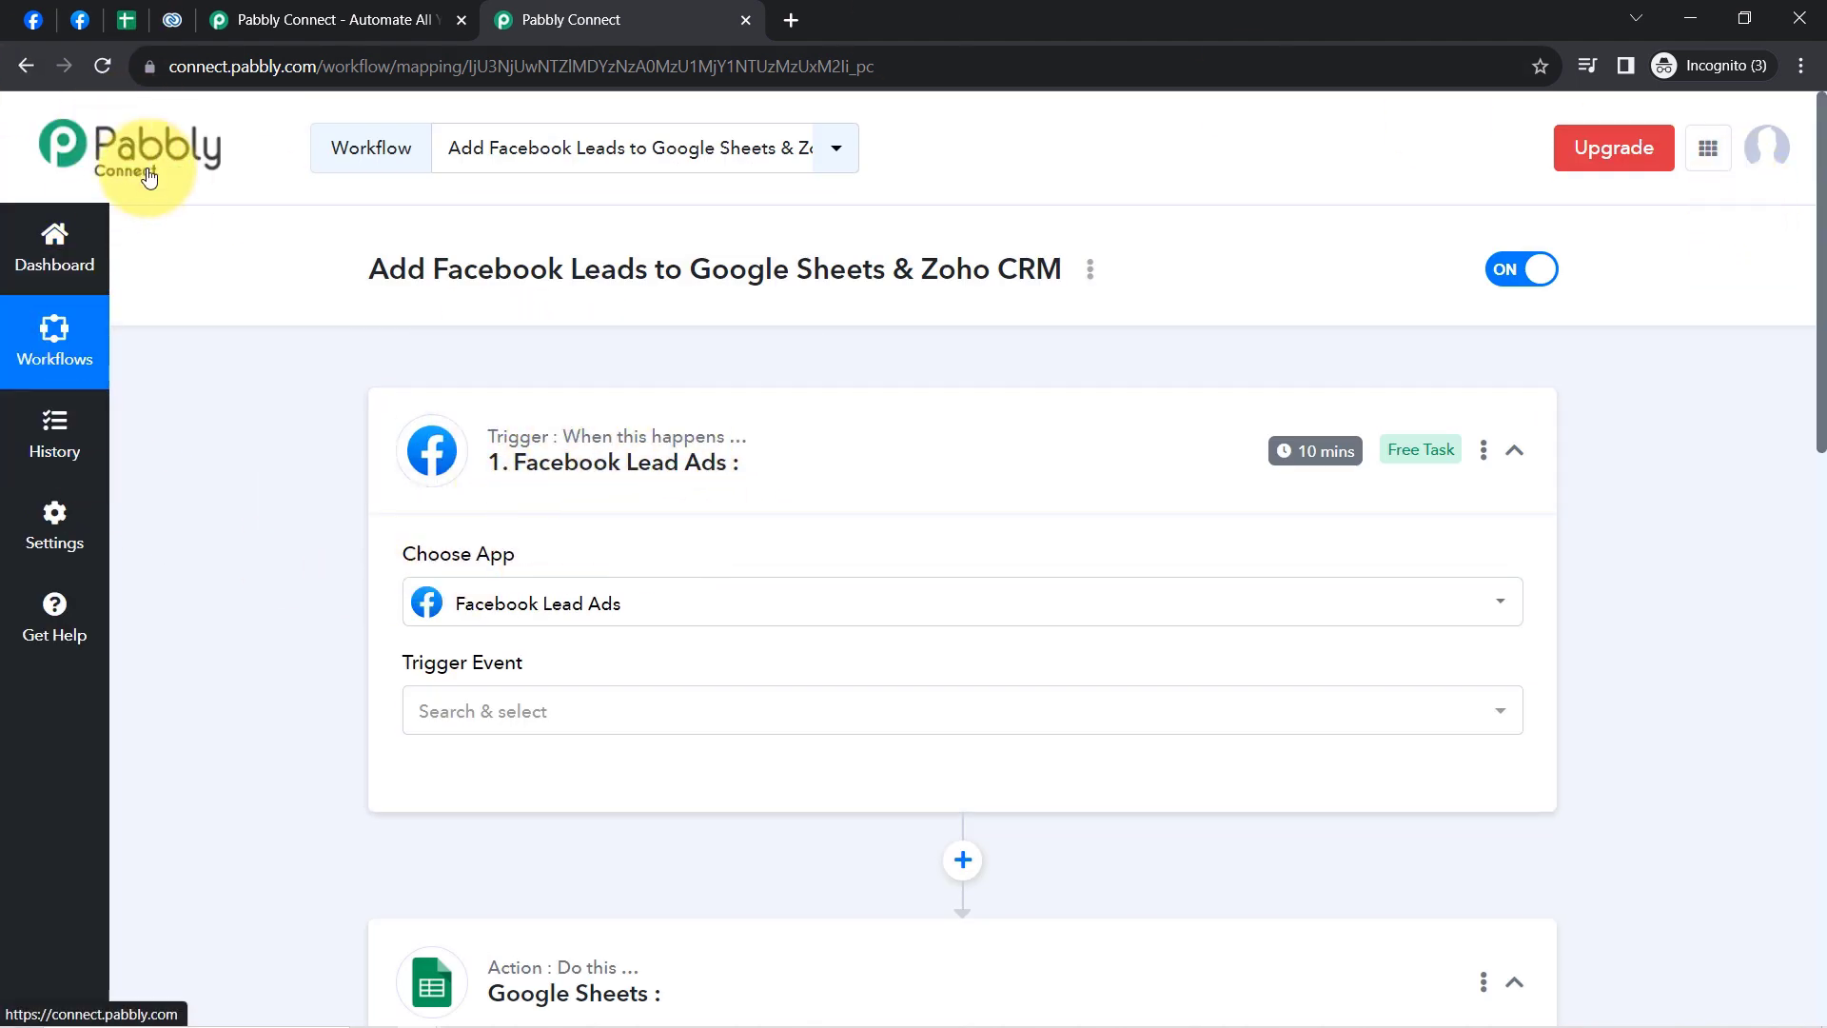
# - Choose New Lead (Instant) as the trigger event and start connecting a Facebook Lead Ads account
pyautogui.click(449, 715)
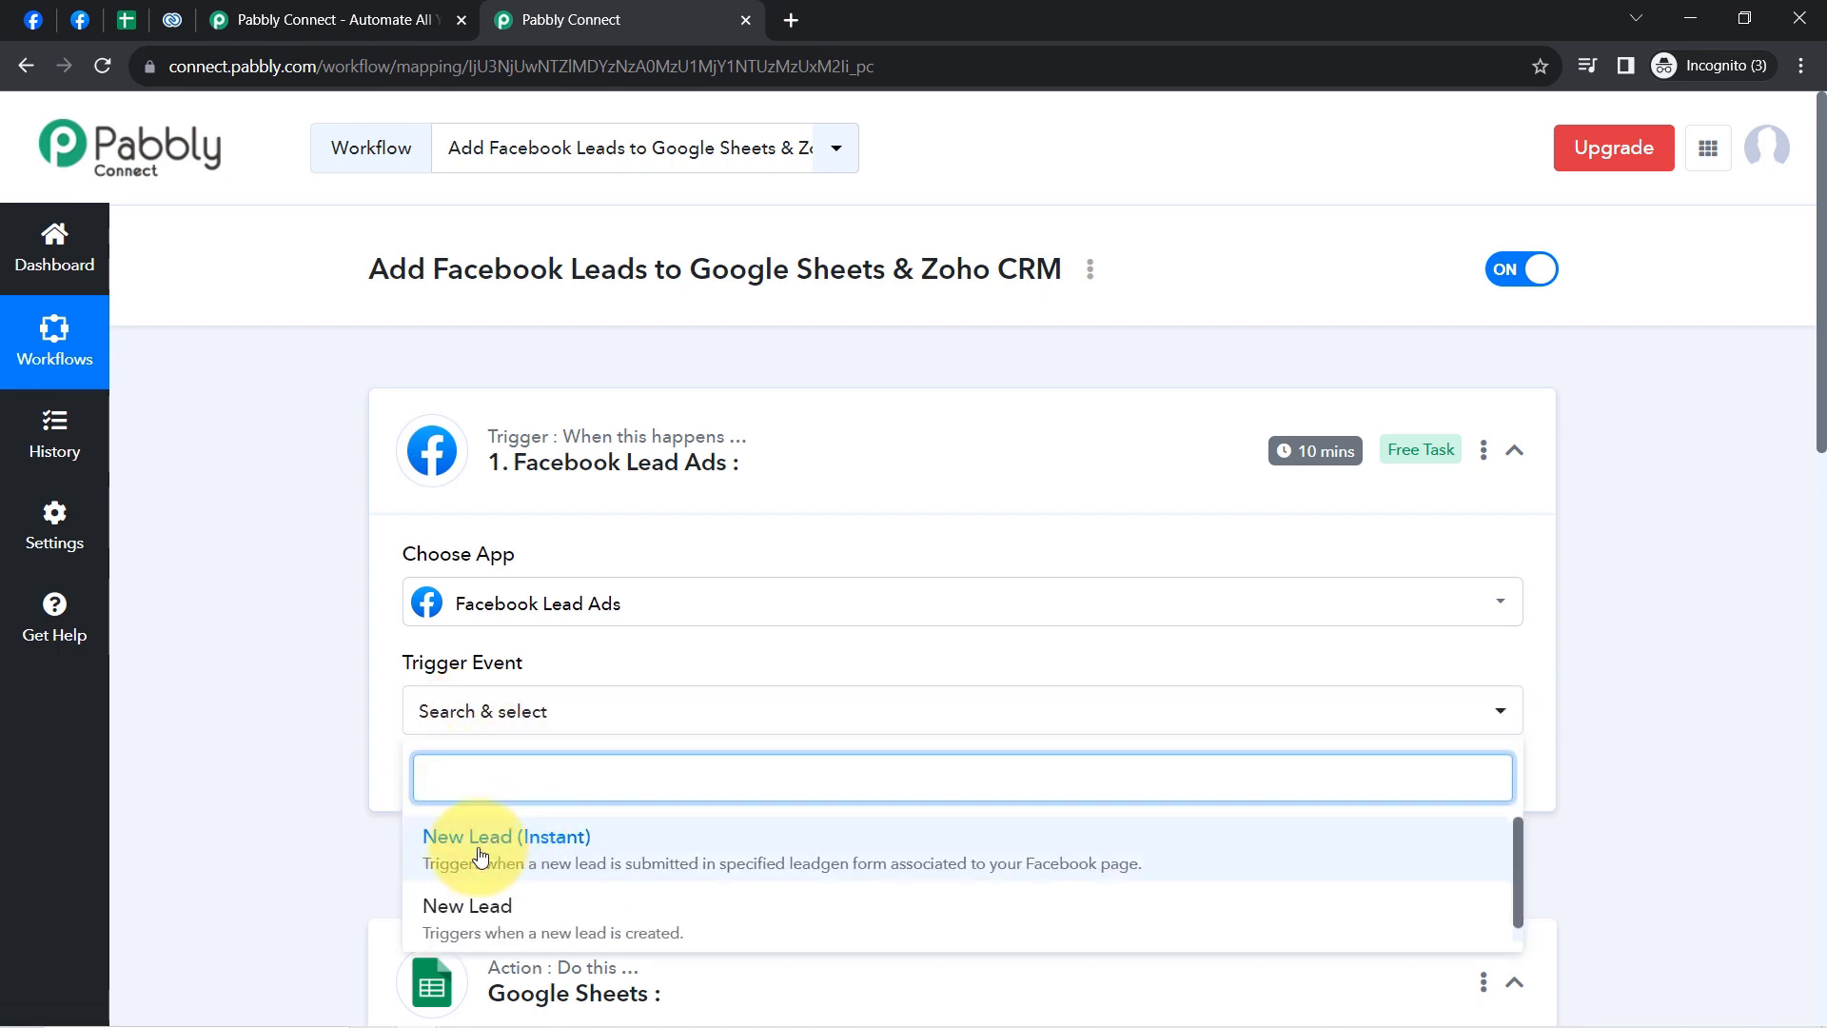
pyautogui.click(480, 852)
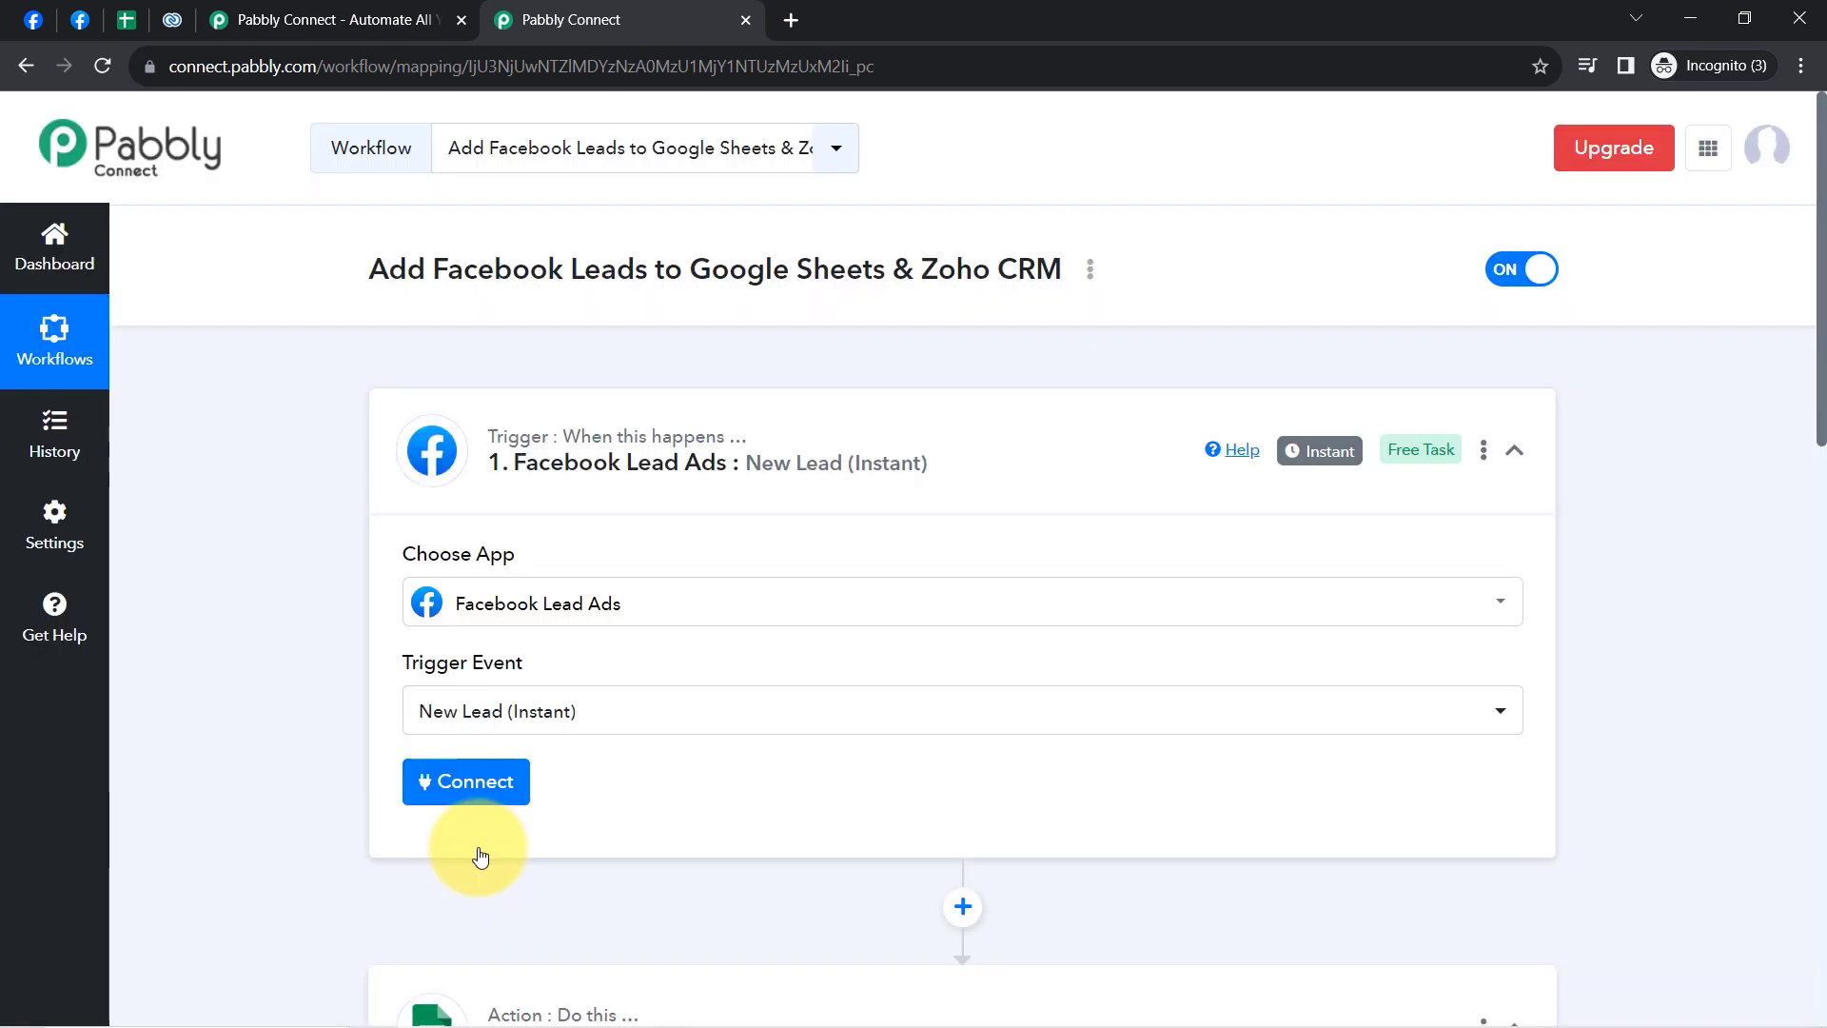
pyautogui.moveTo(1821, 439); pyautogui.dragTo(1820, 400)
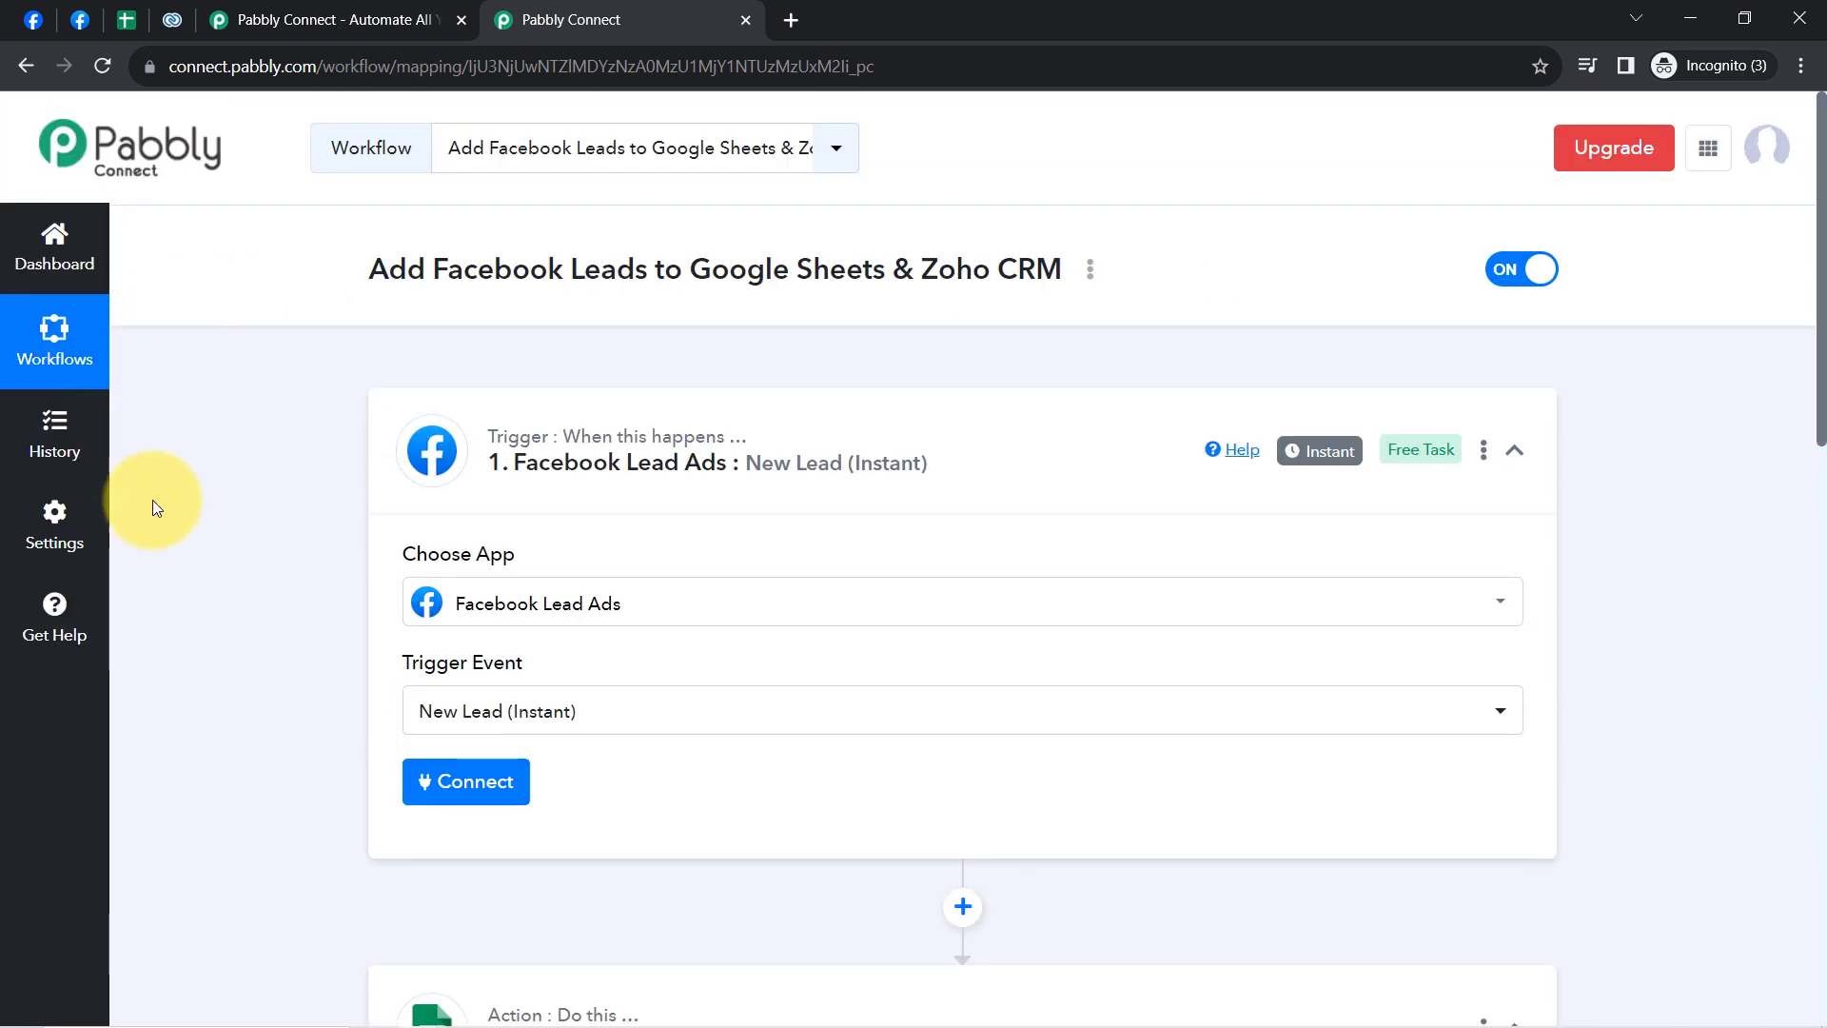
pyautogui.click(435, 788)
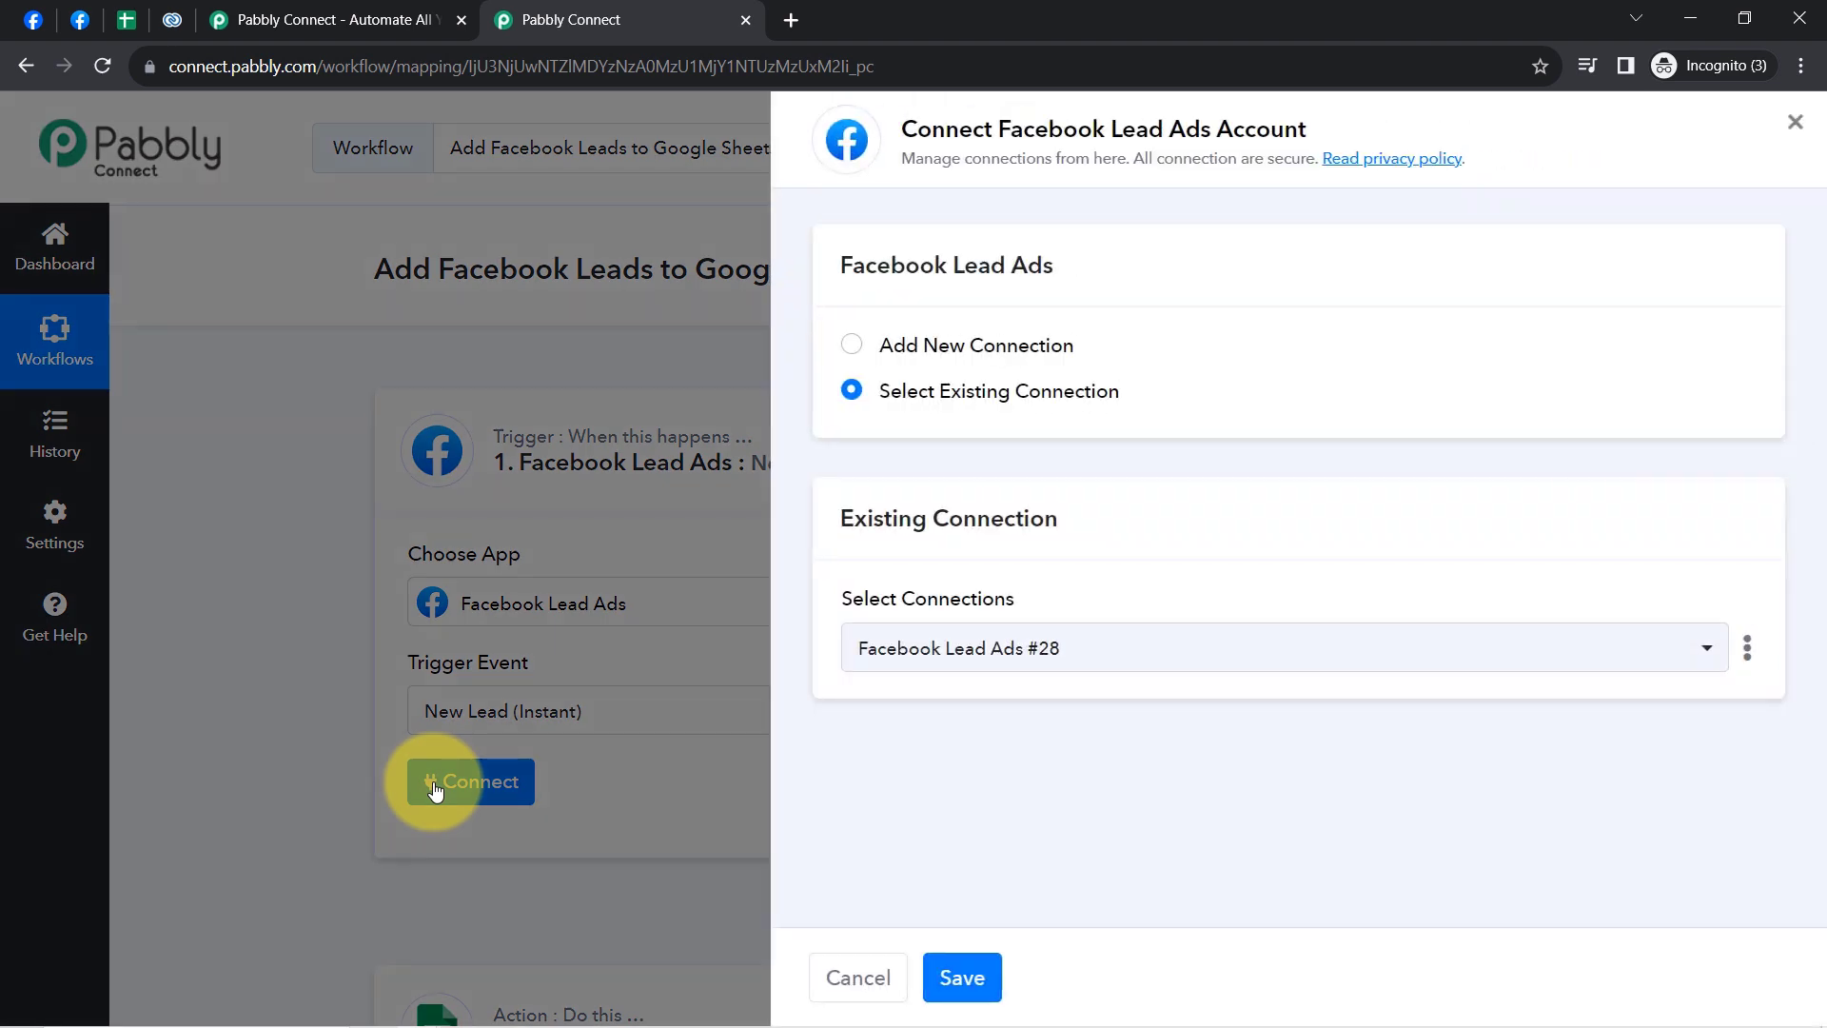
# - Add and authorize a new Facebook Lead Ads connection, briefly checking the Lead Ads Testing Tool
pyautogui.click(954, 346)
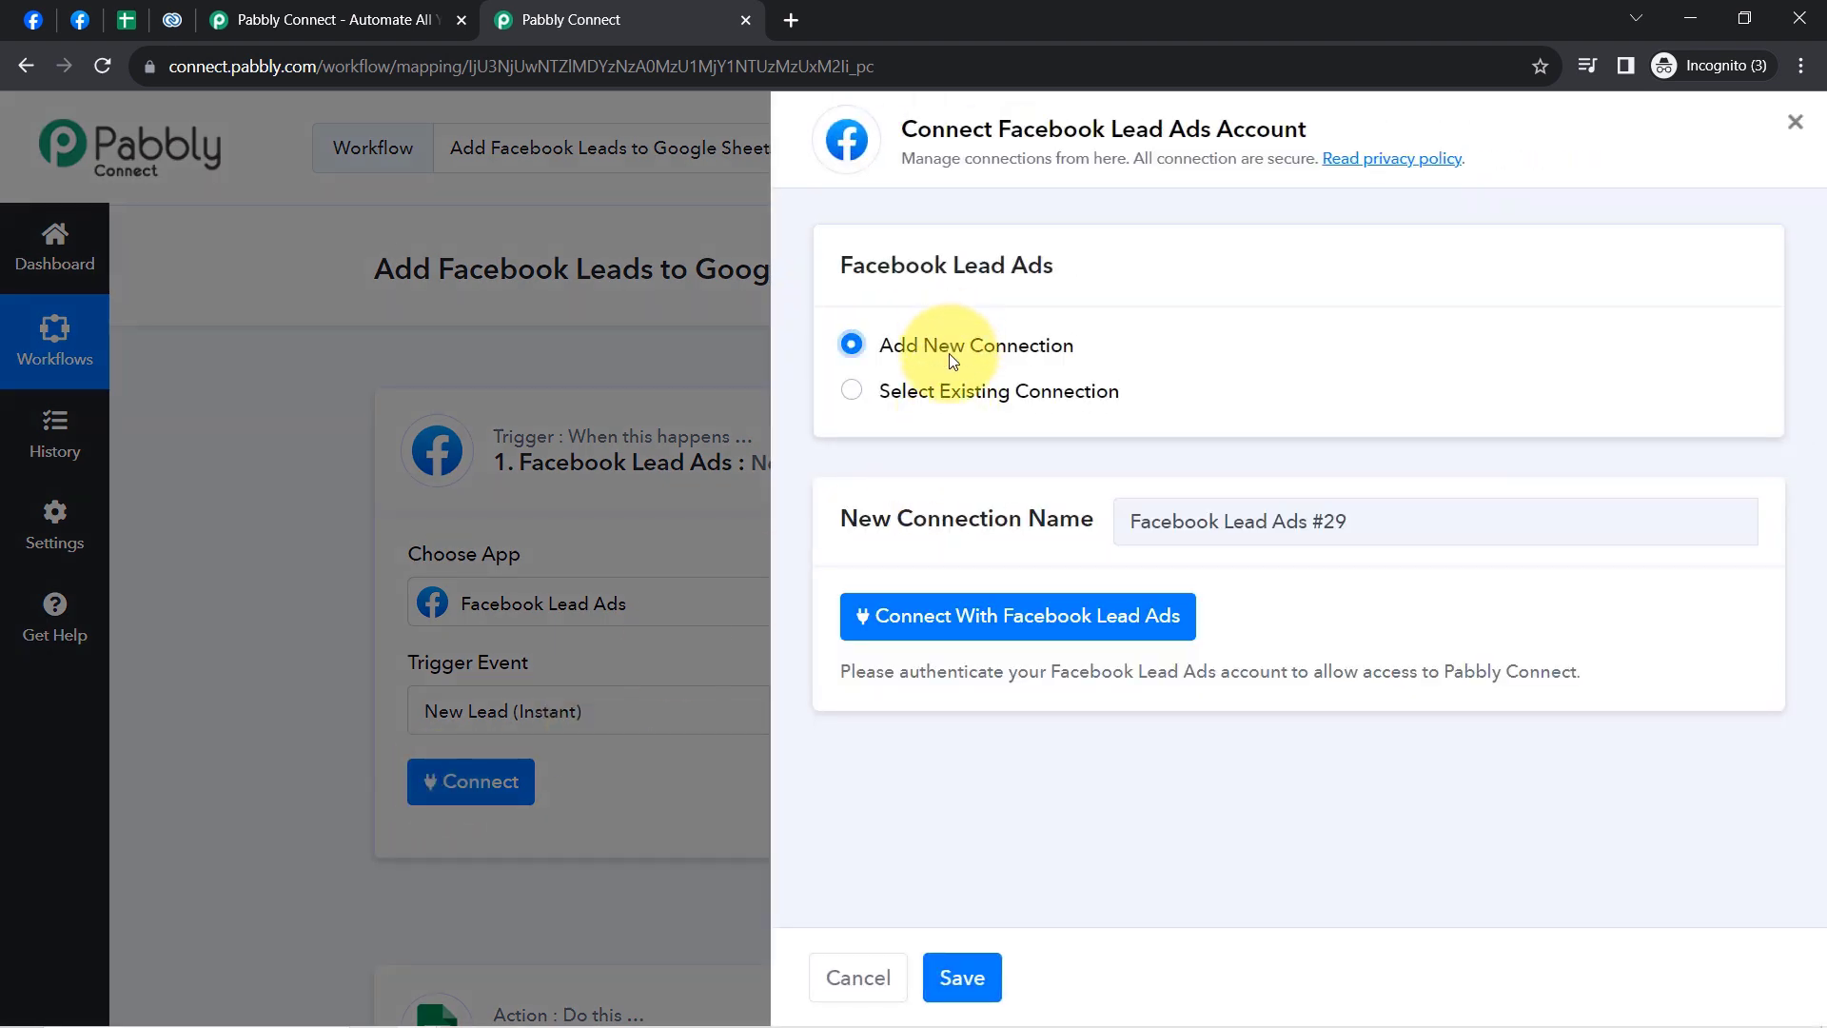
pyautogui.click(907, 628)
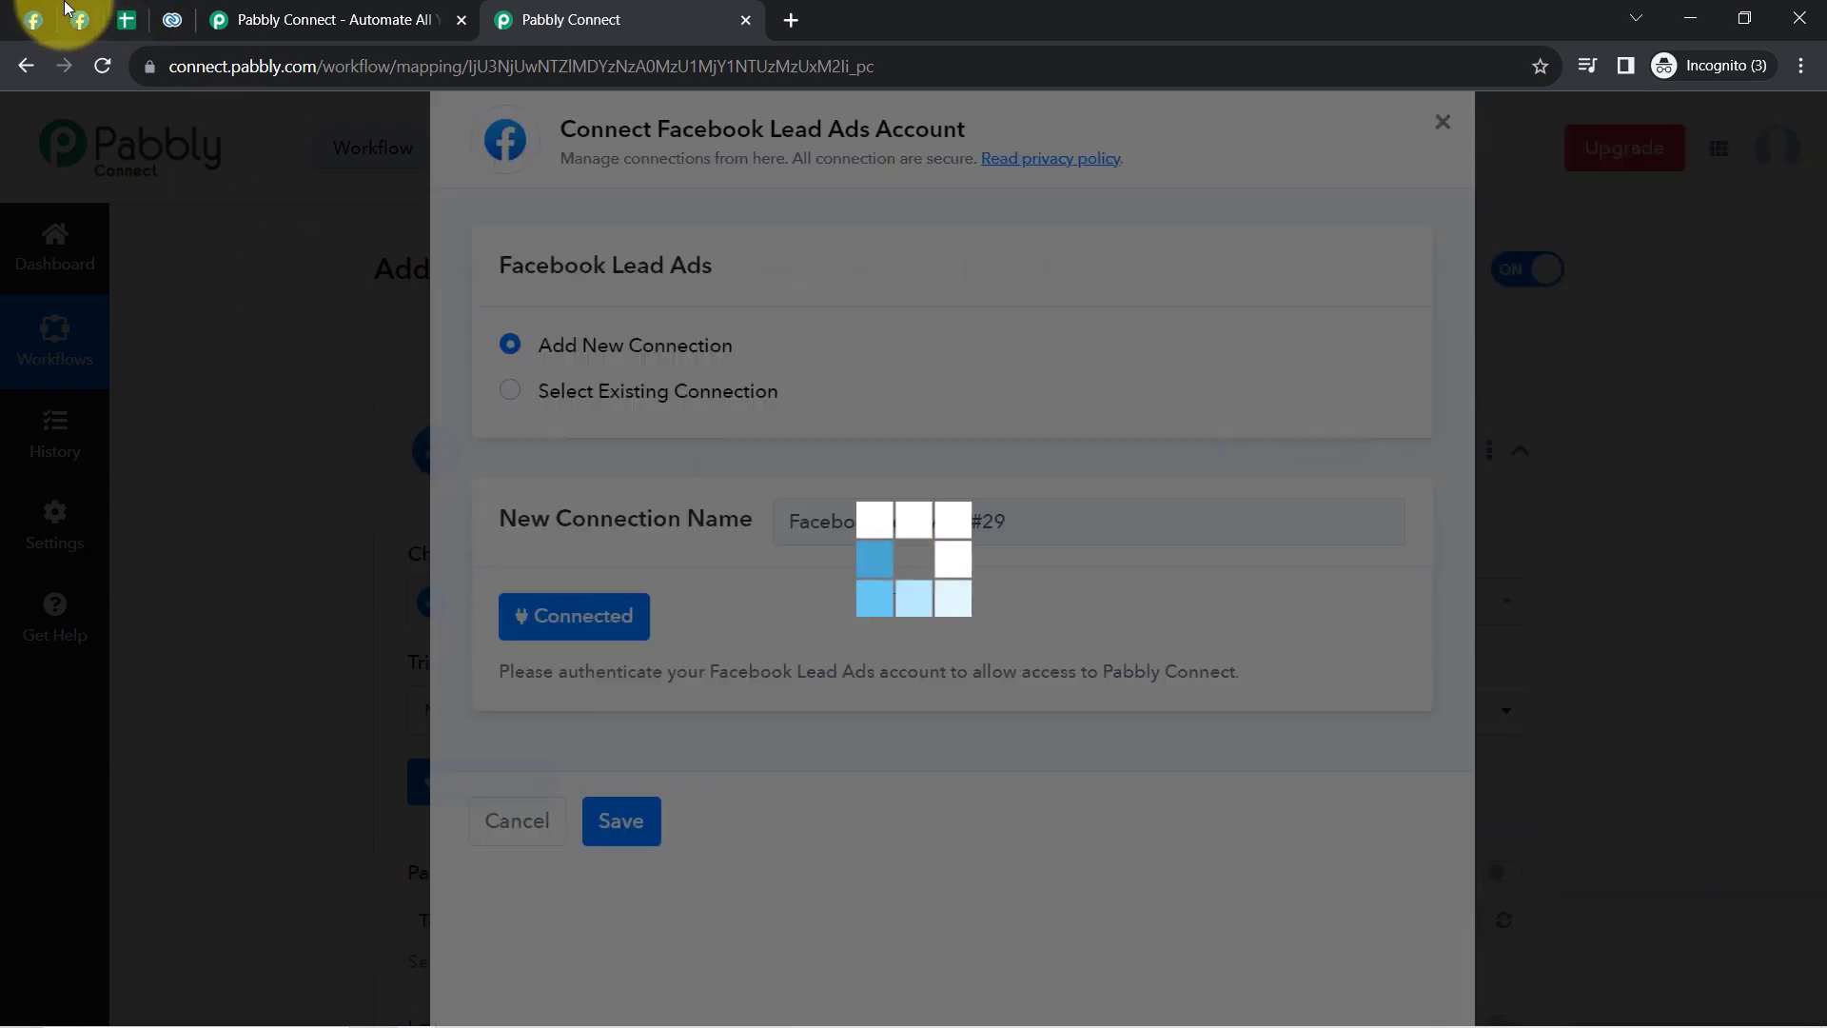
pyautogui.click(72, 14)
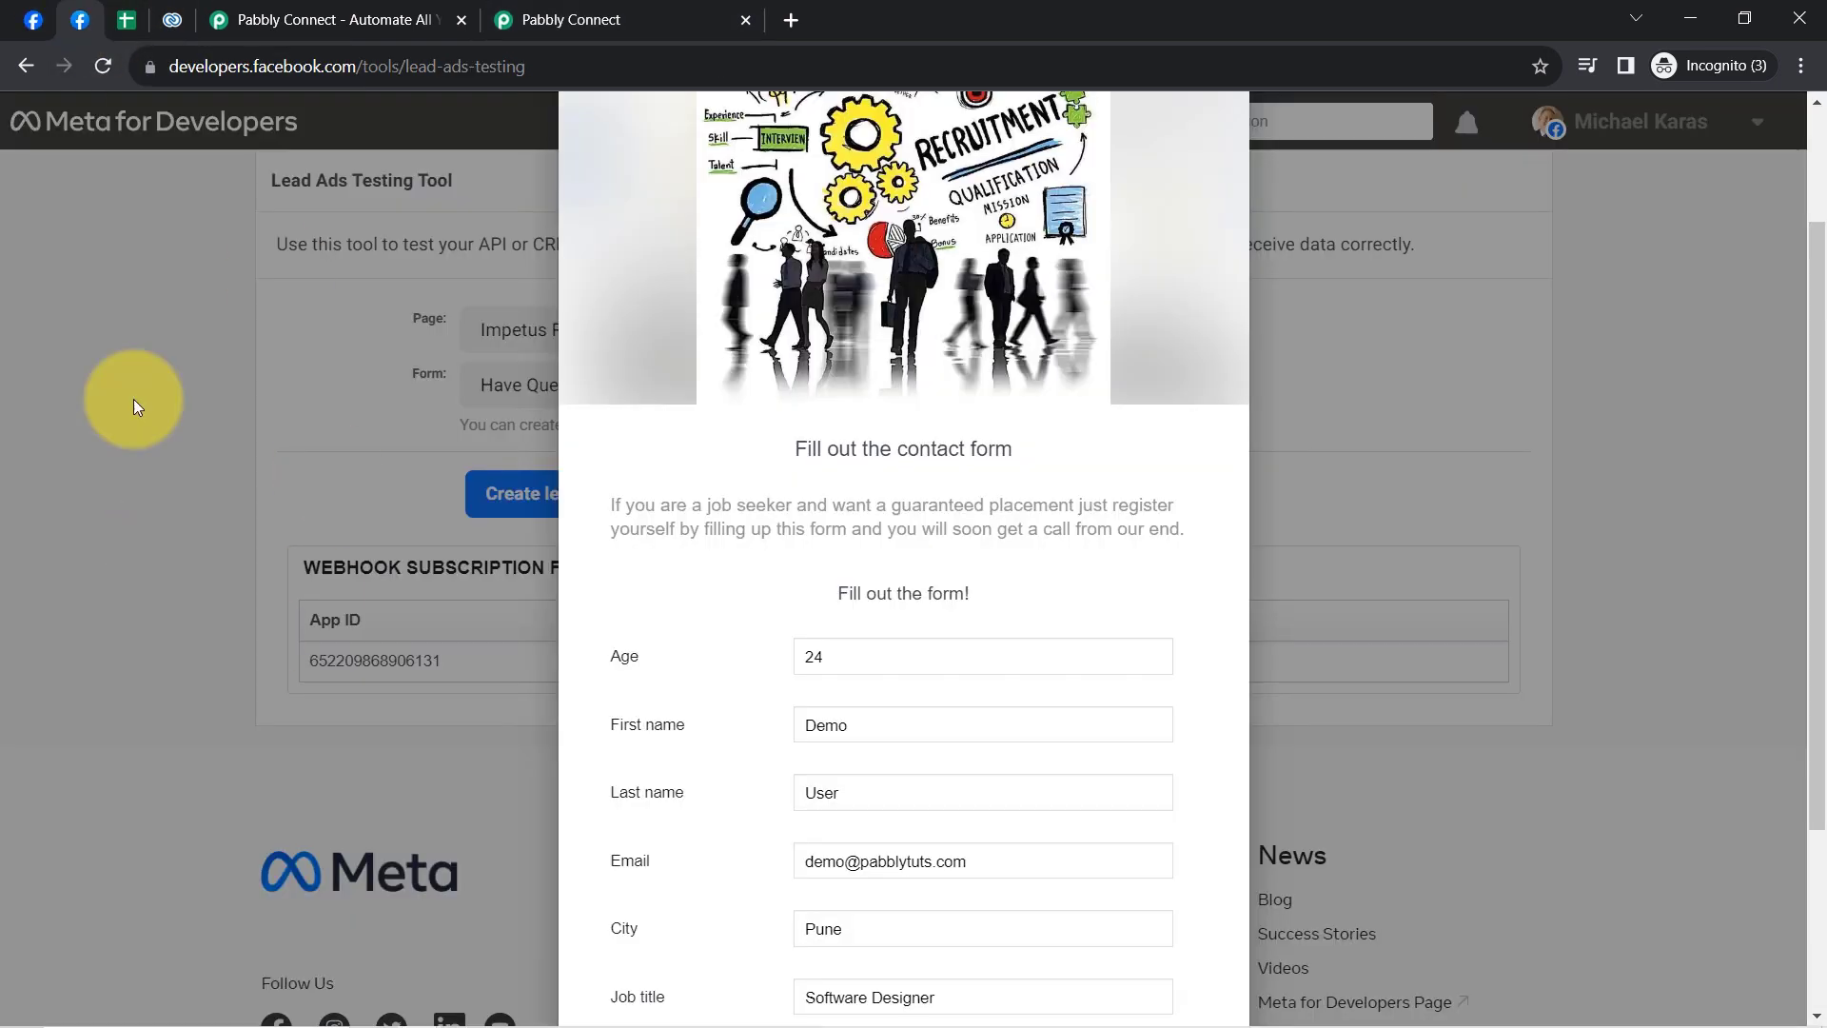
pyautogui.click(587, 11)
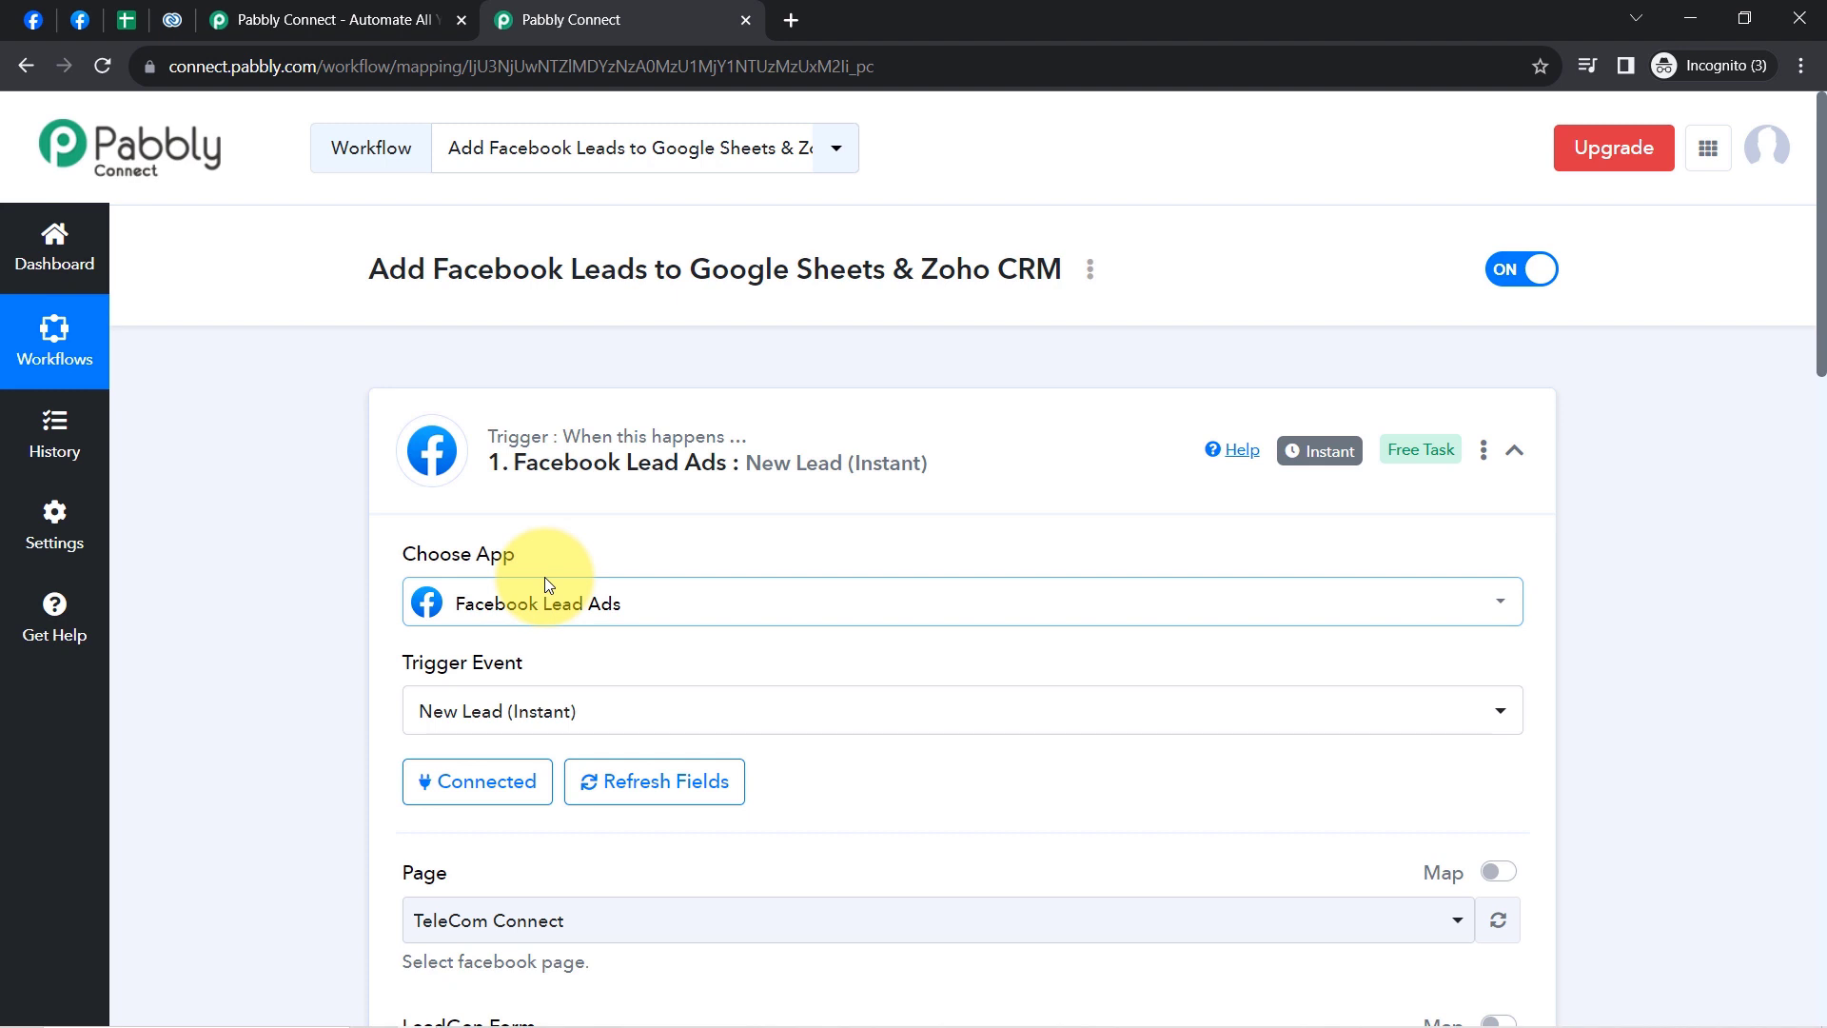
# - Check the trigger's Facebook page options against the Impetus Recruitment page name on Facebook
pyautogui.click(489, 798)
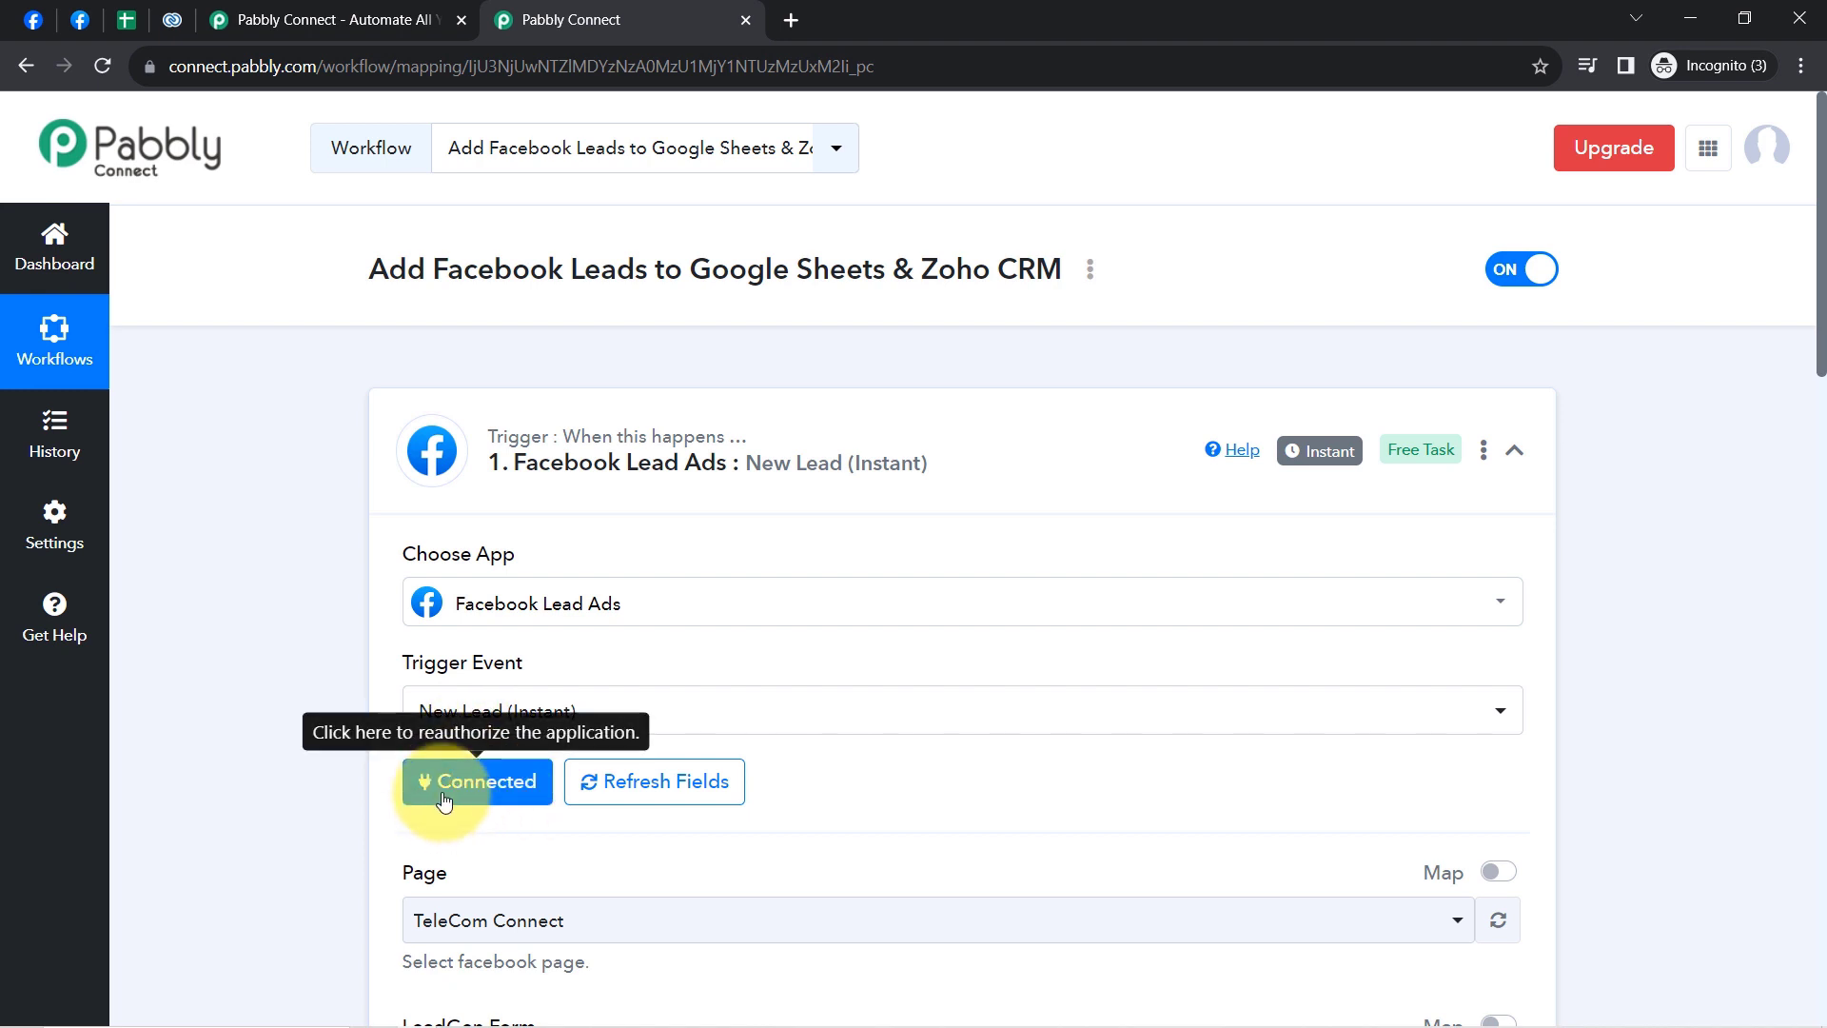
pyautogui.moveTo(1823, 369); pyautogui.dragTo(1823, 486)
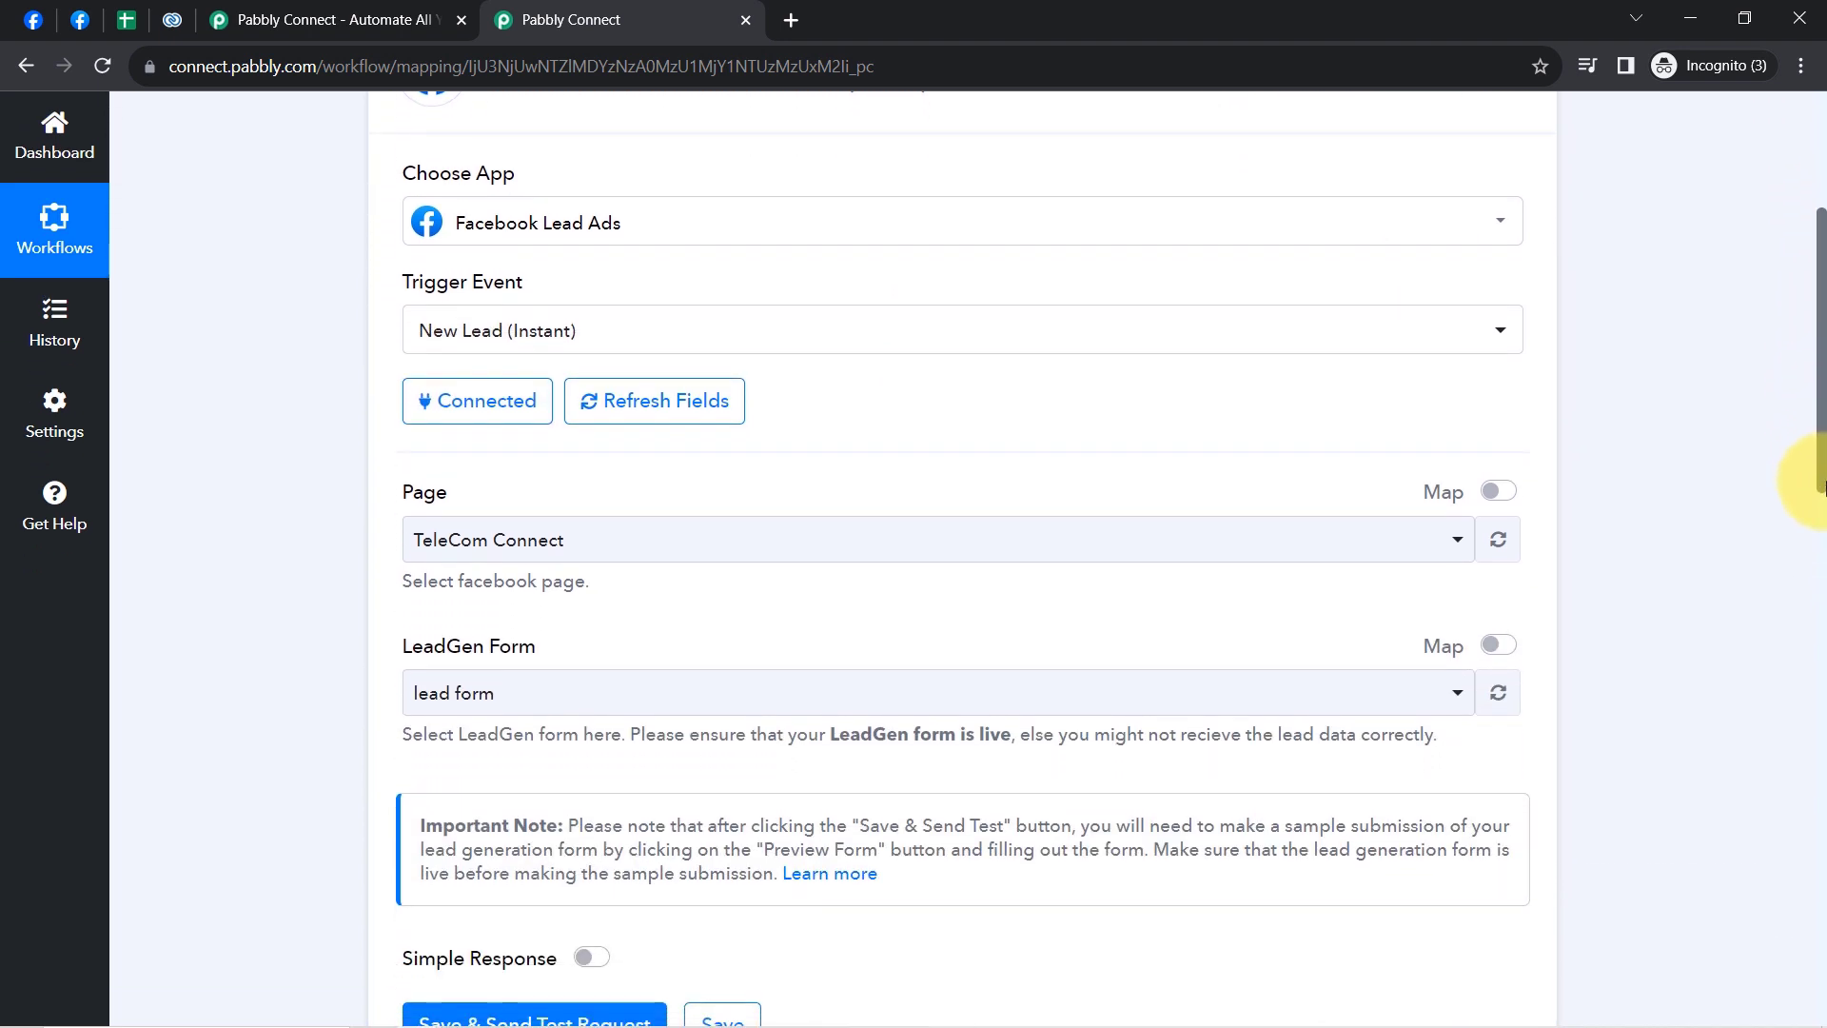
pyautogui.click(476, 542)
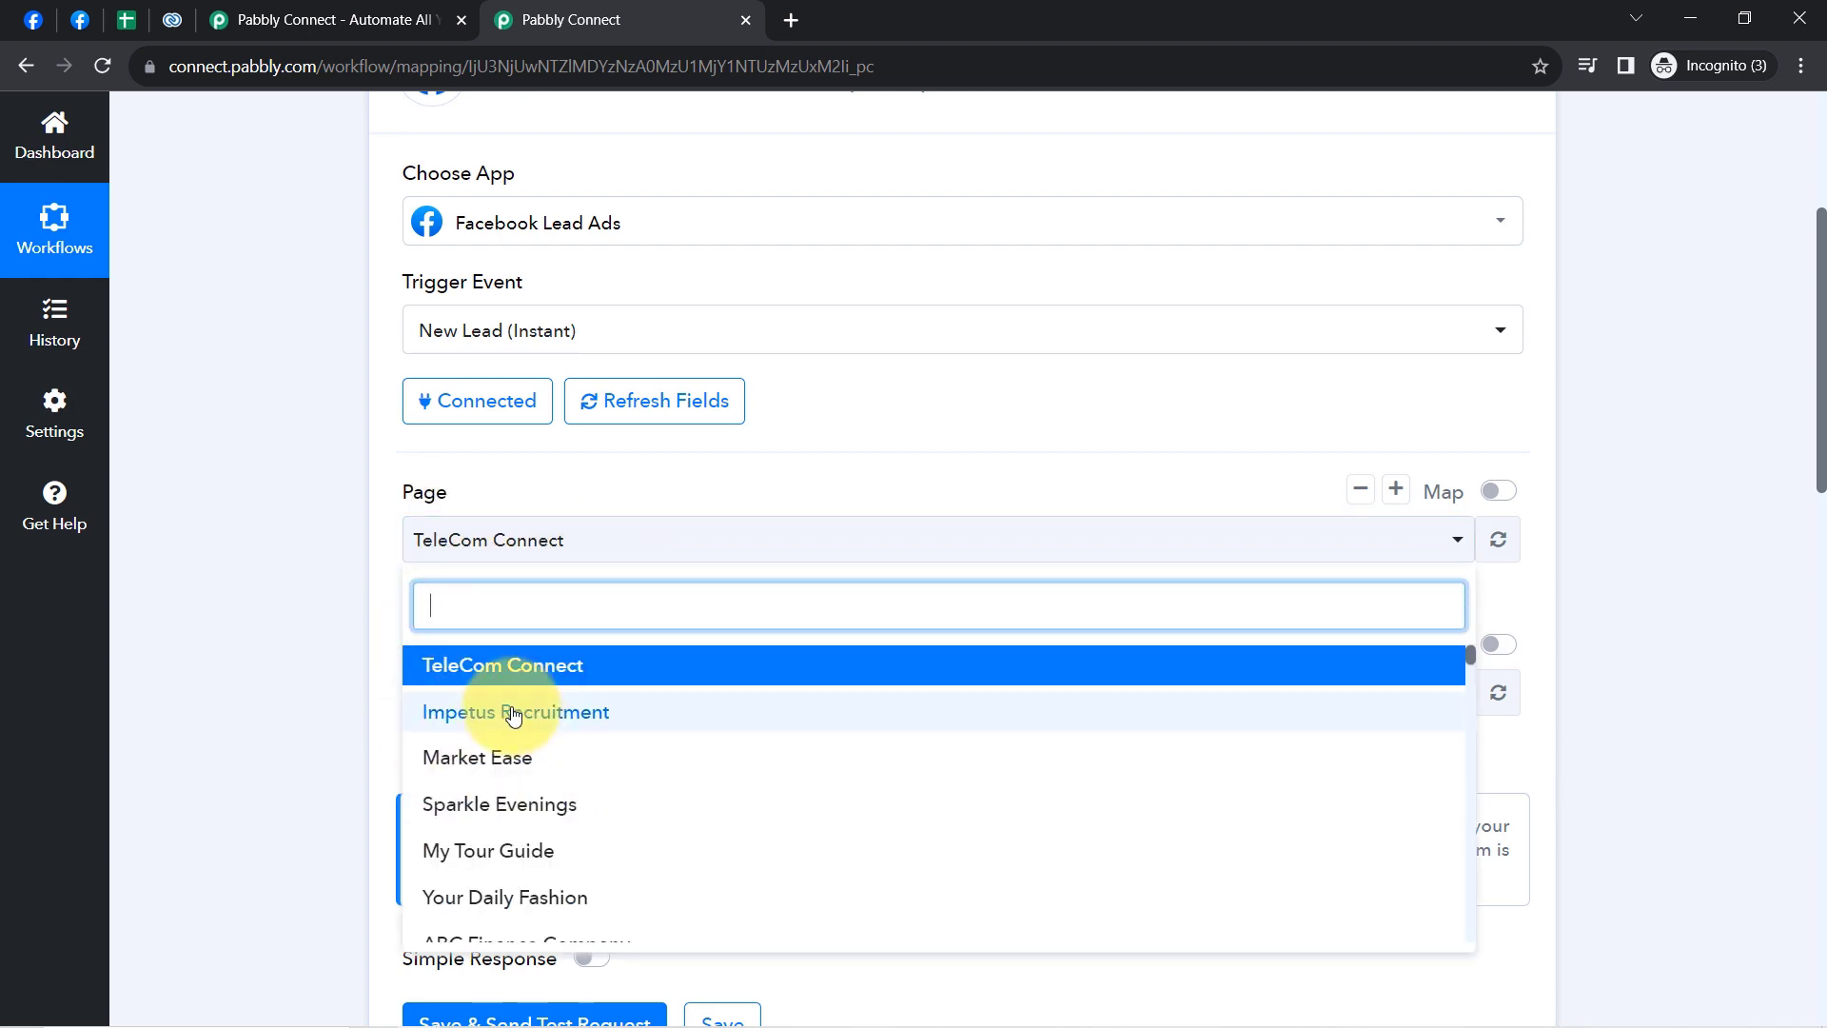
pyautogui.click(310, 613)
pyautogui.click(33, 19)
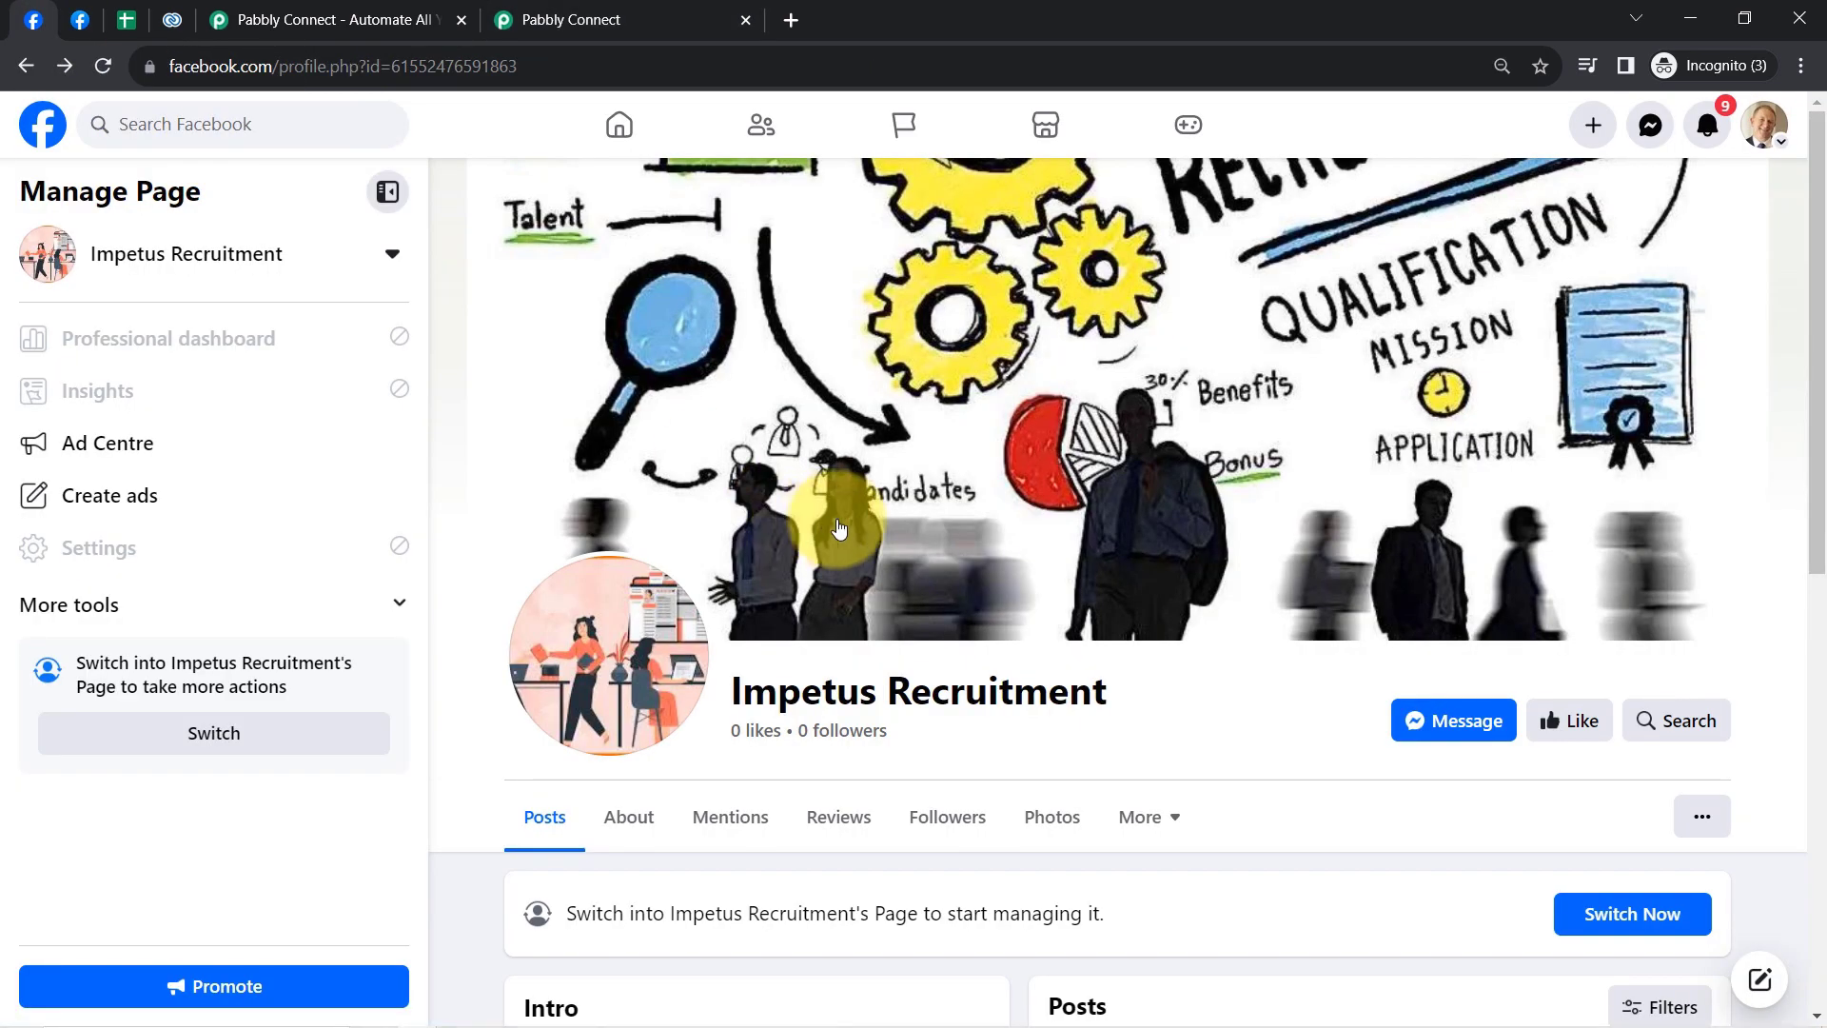
pyautogui.moveTo(774, 687); pyautogui.dragTo(1009, 693)
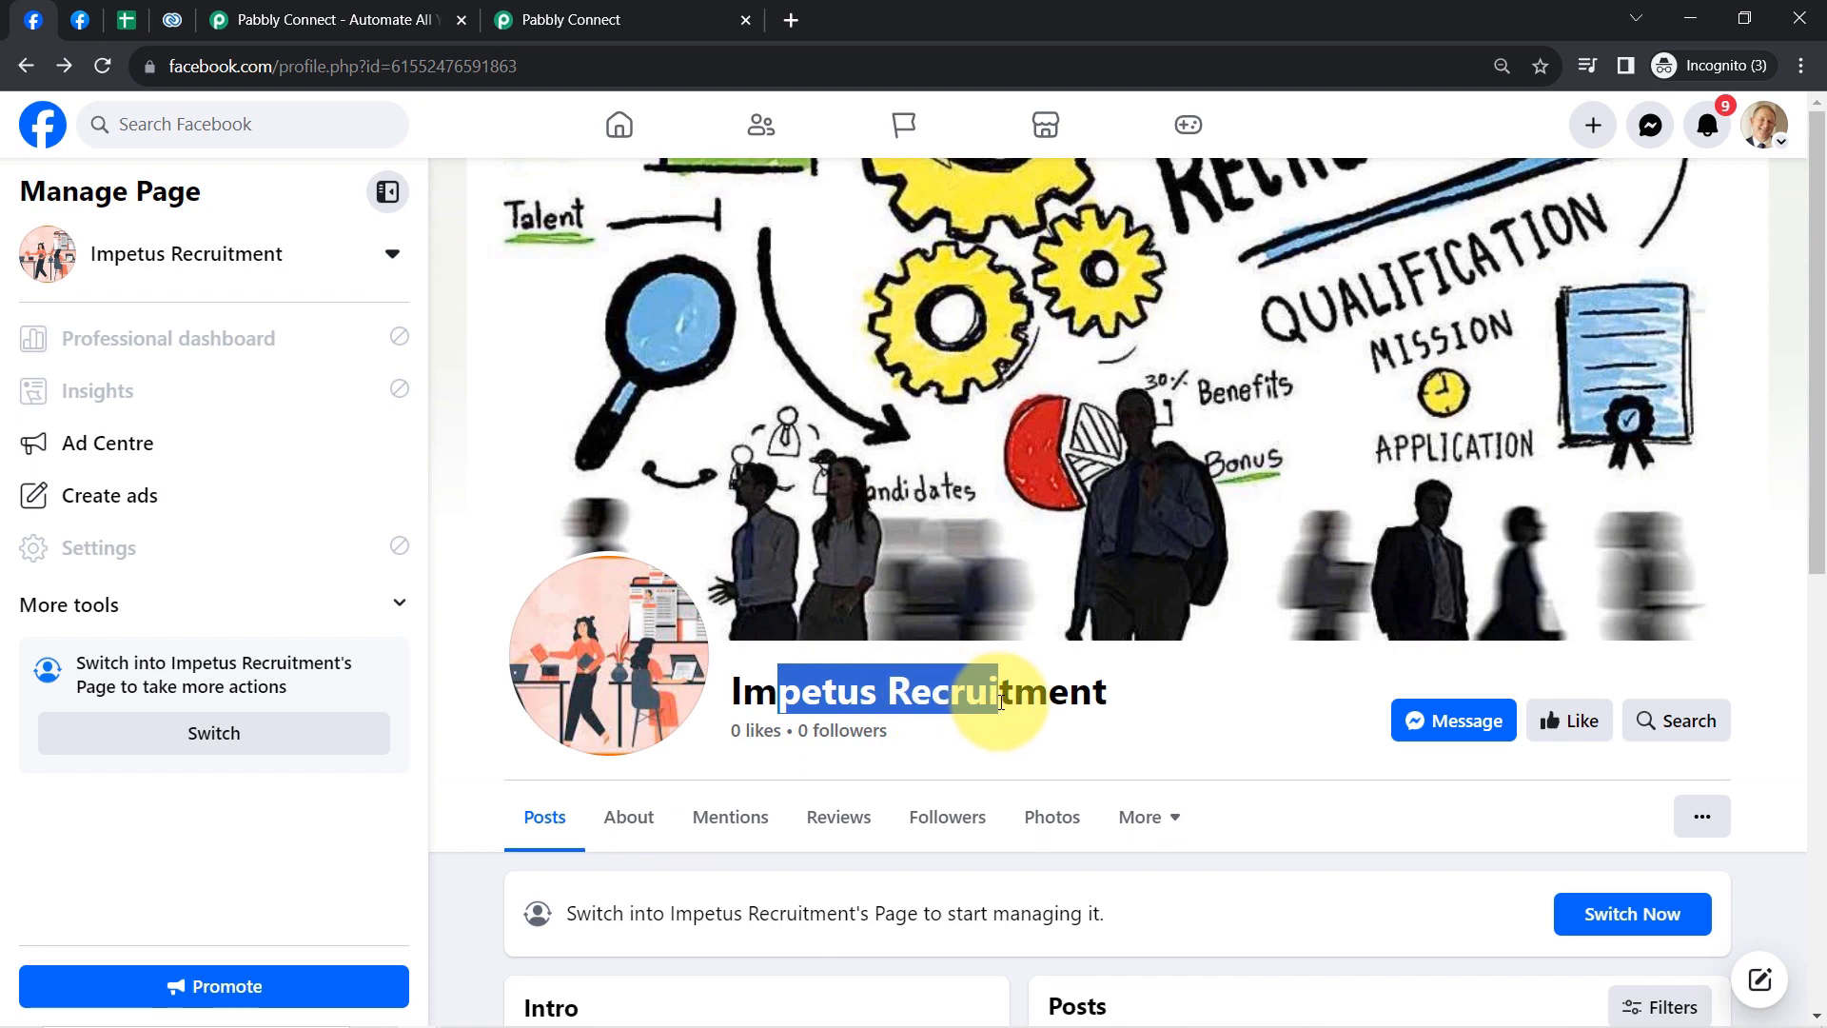
pyautogui.click(514, 19)
# - Set the trigger Page to Impetus Recruitment, keeping the 'Have Questions? Contact Us Now' form
pyautogui.click(427, 557)
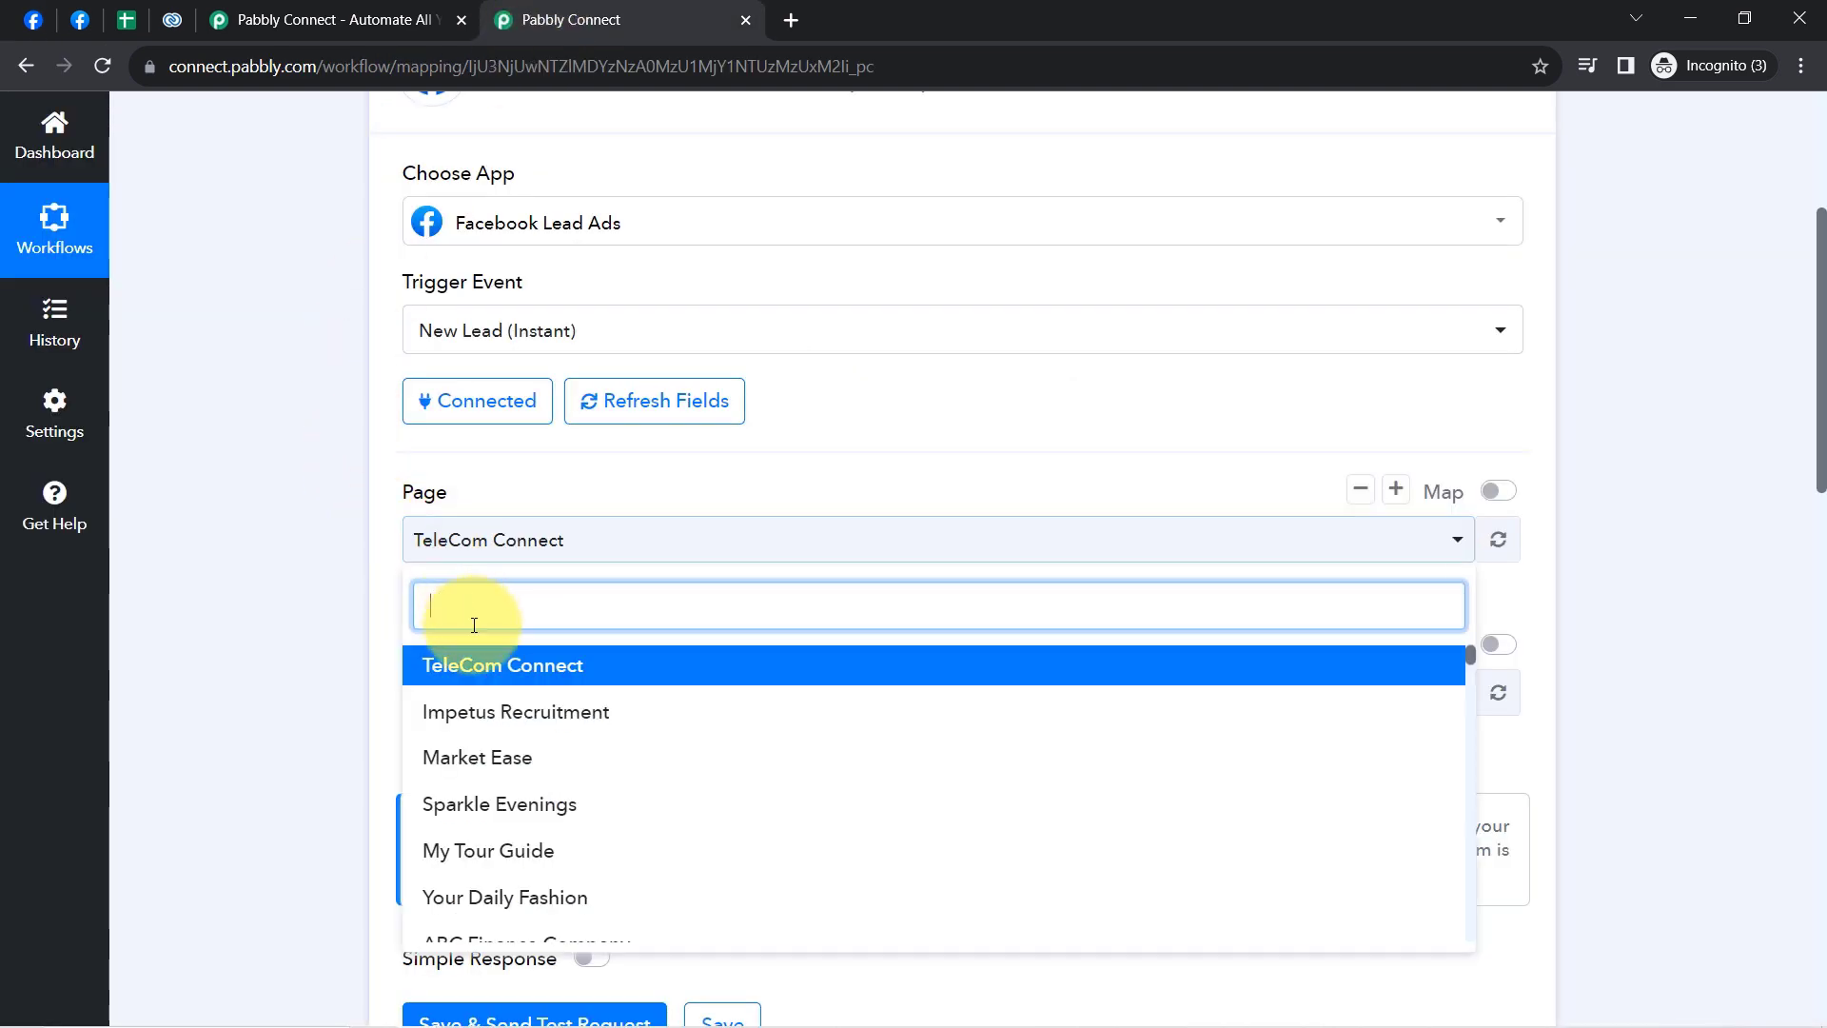
pyautogui.click(433, 706)
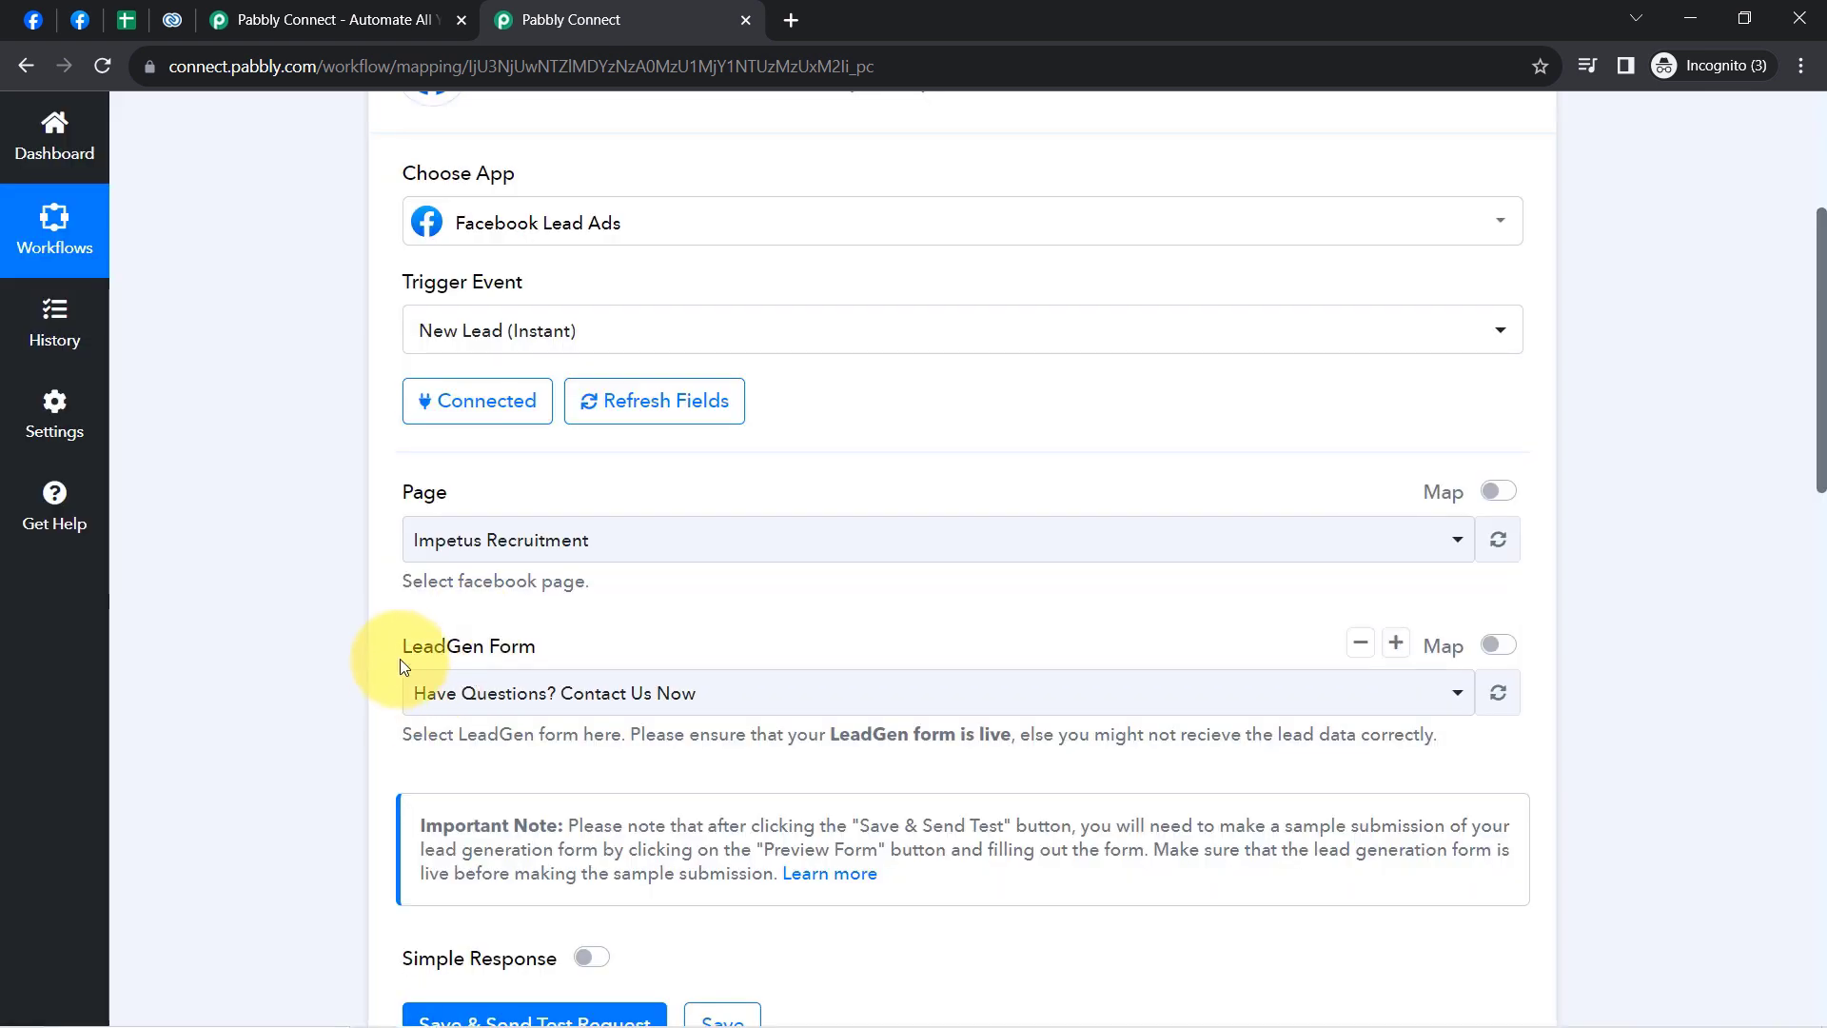
pyautogui.click(463, 693)
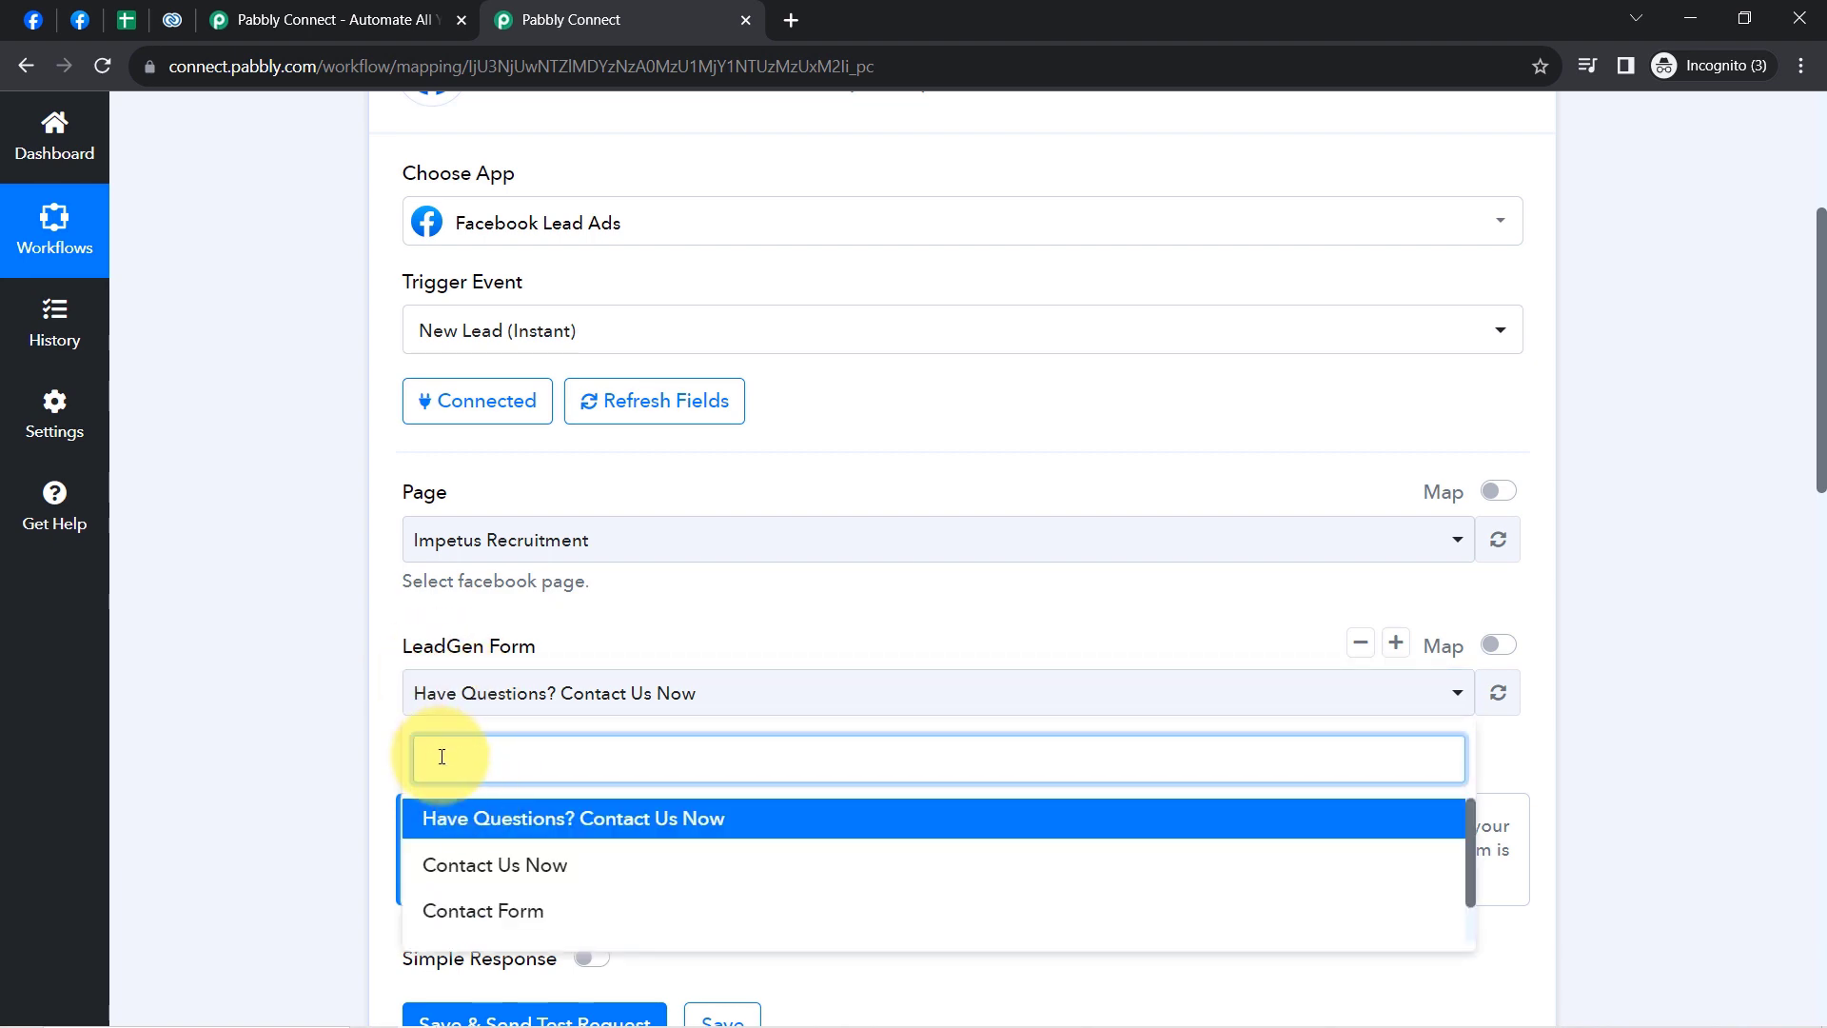
pyautogui.click(330, 711)
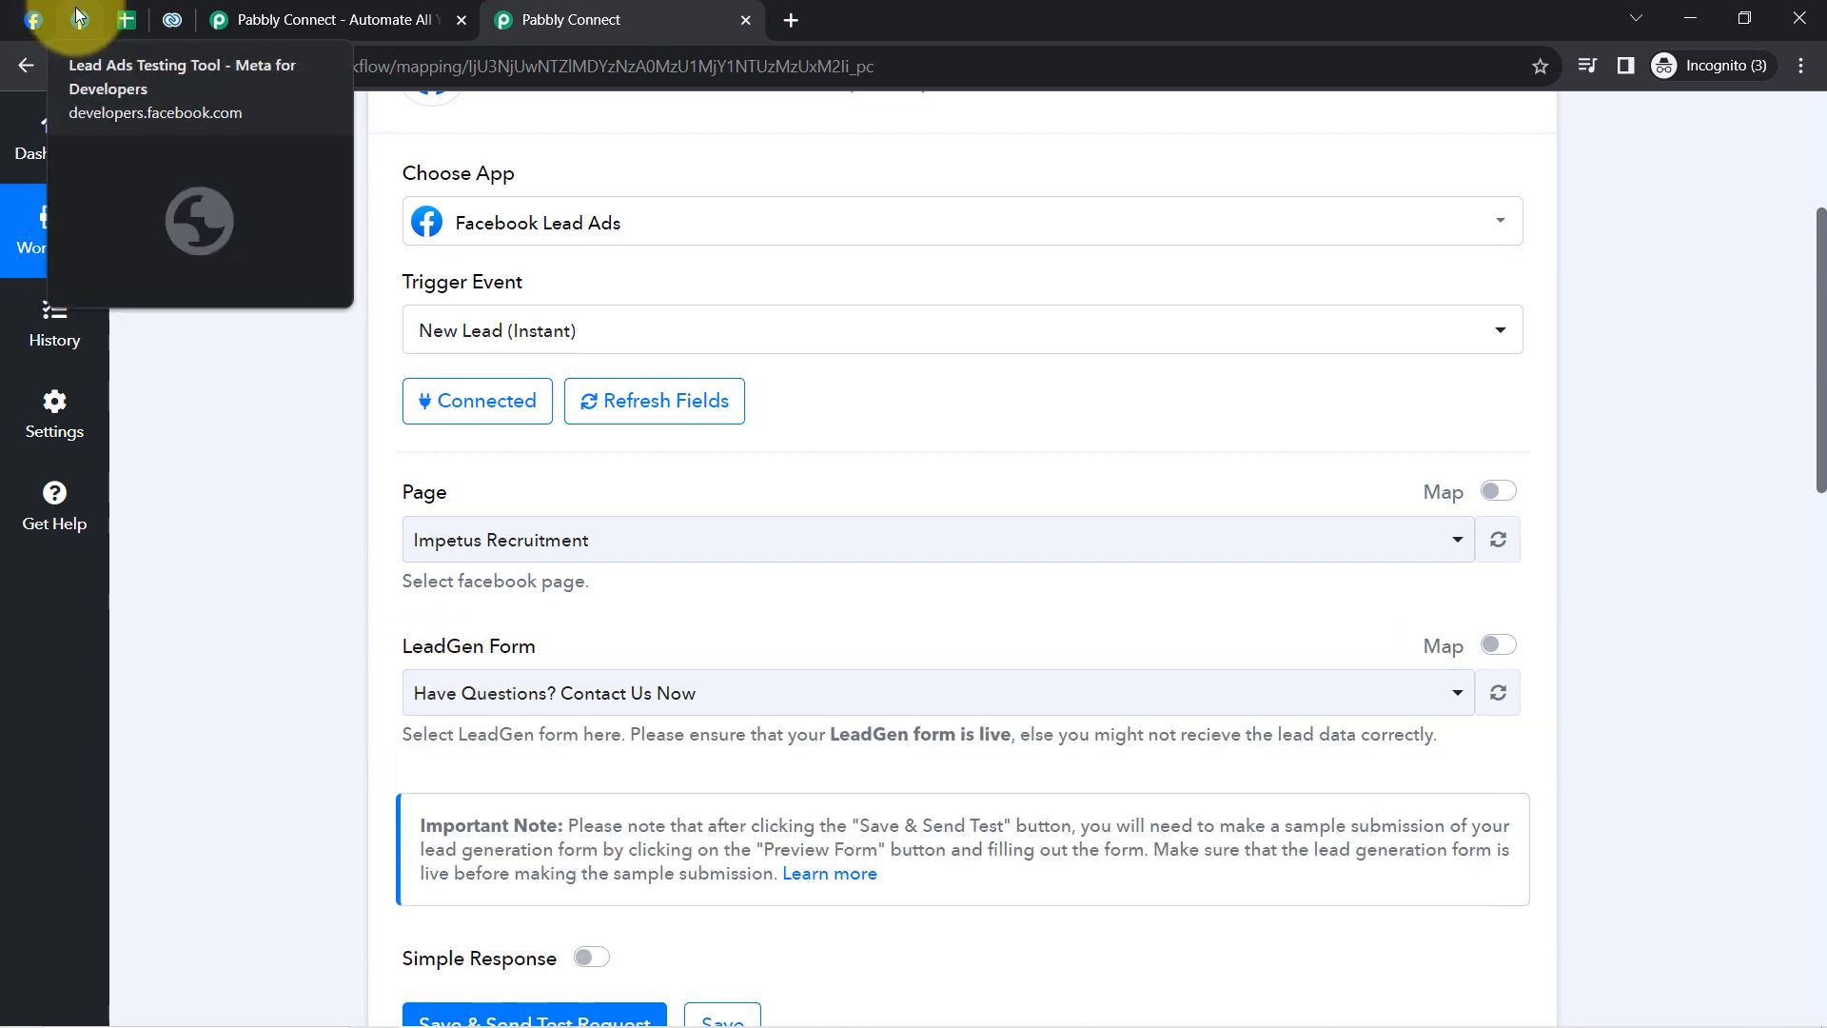
pyautogui.click(80, 19)
pyautogui.click(40, 21)
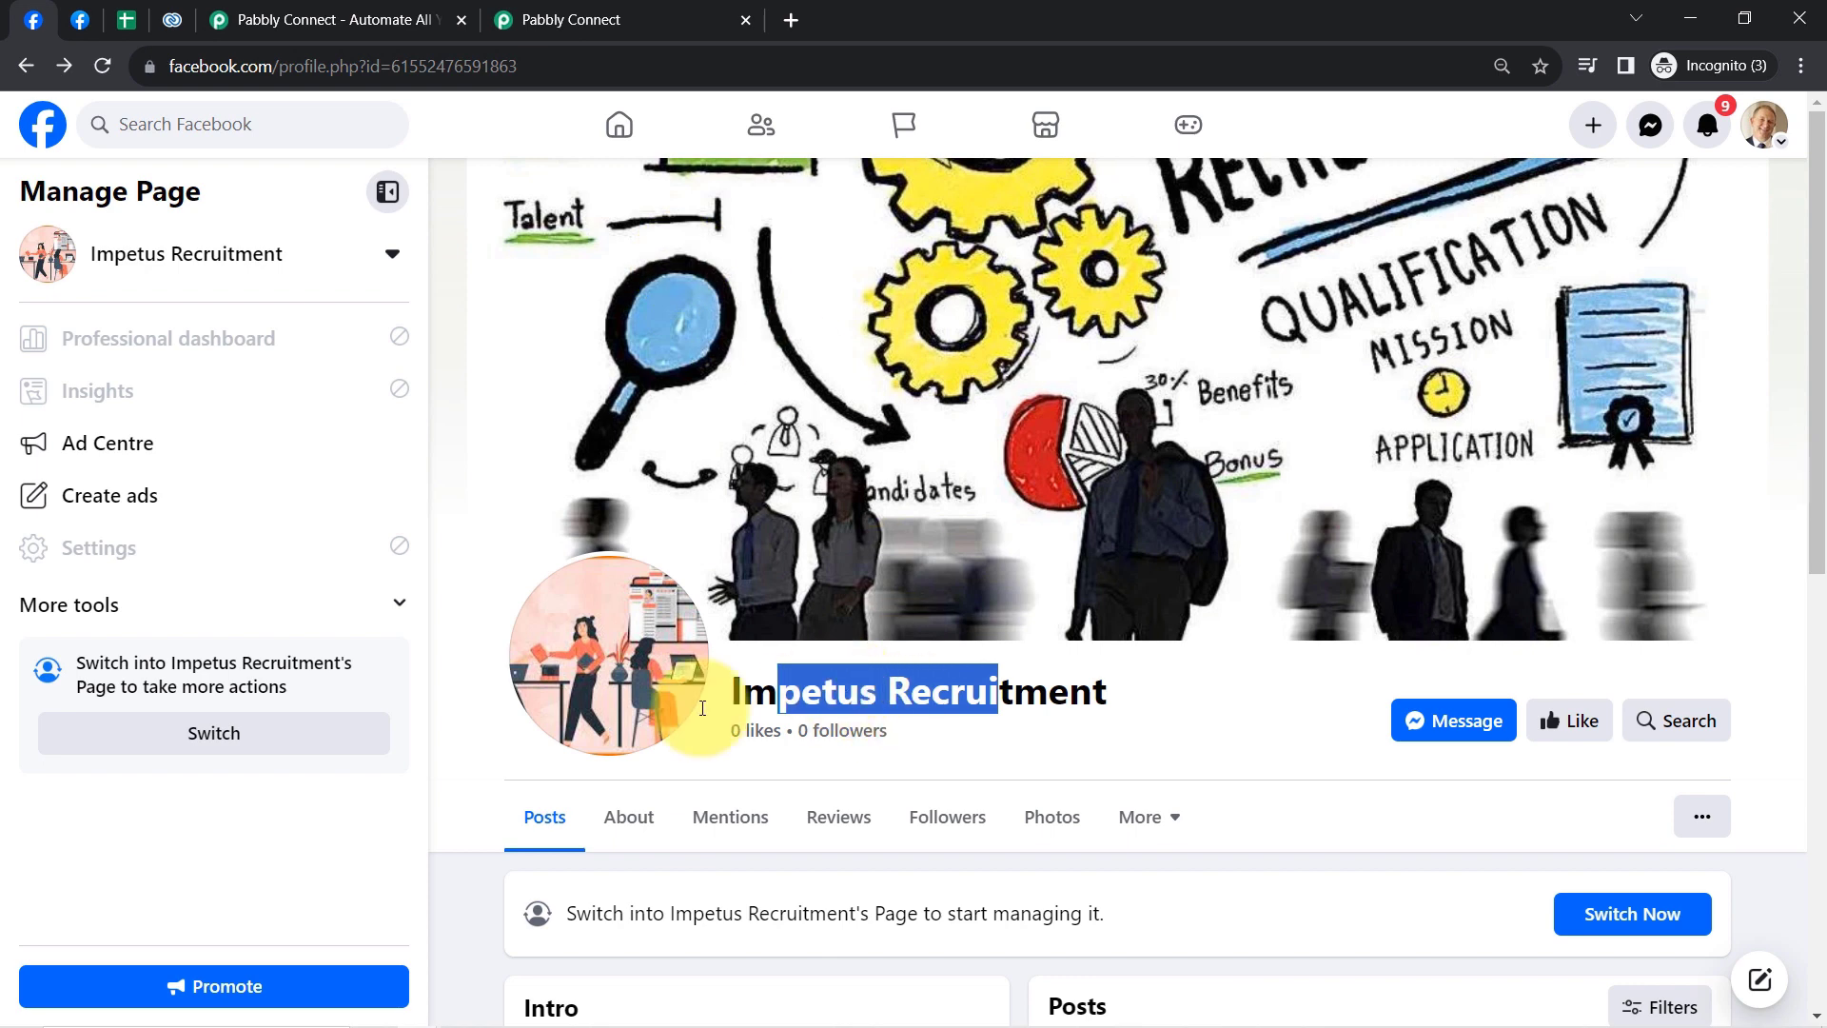
# - Open the Impetus Recruitment page's Instant Forms list in Meta Business Suite
pyautogui.click(383, 610)
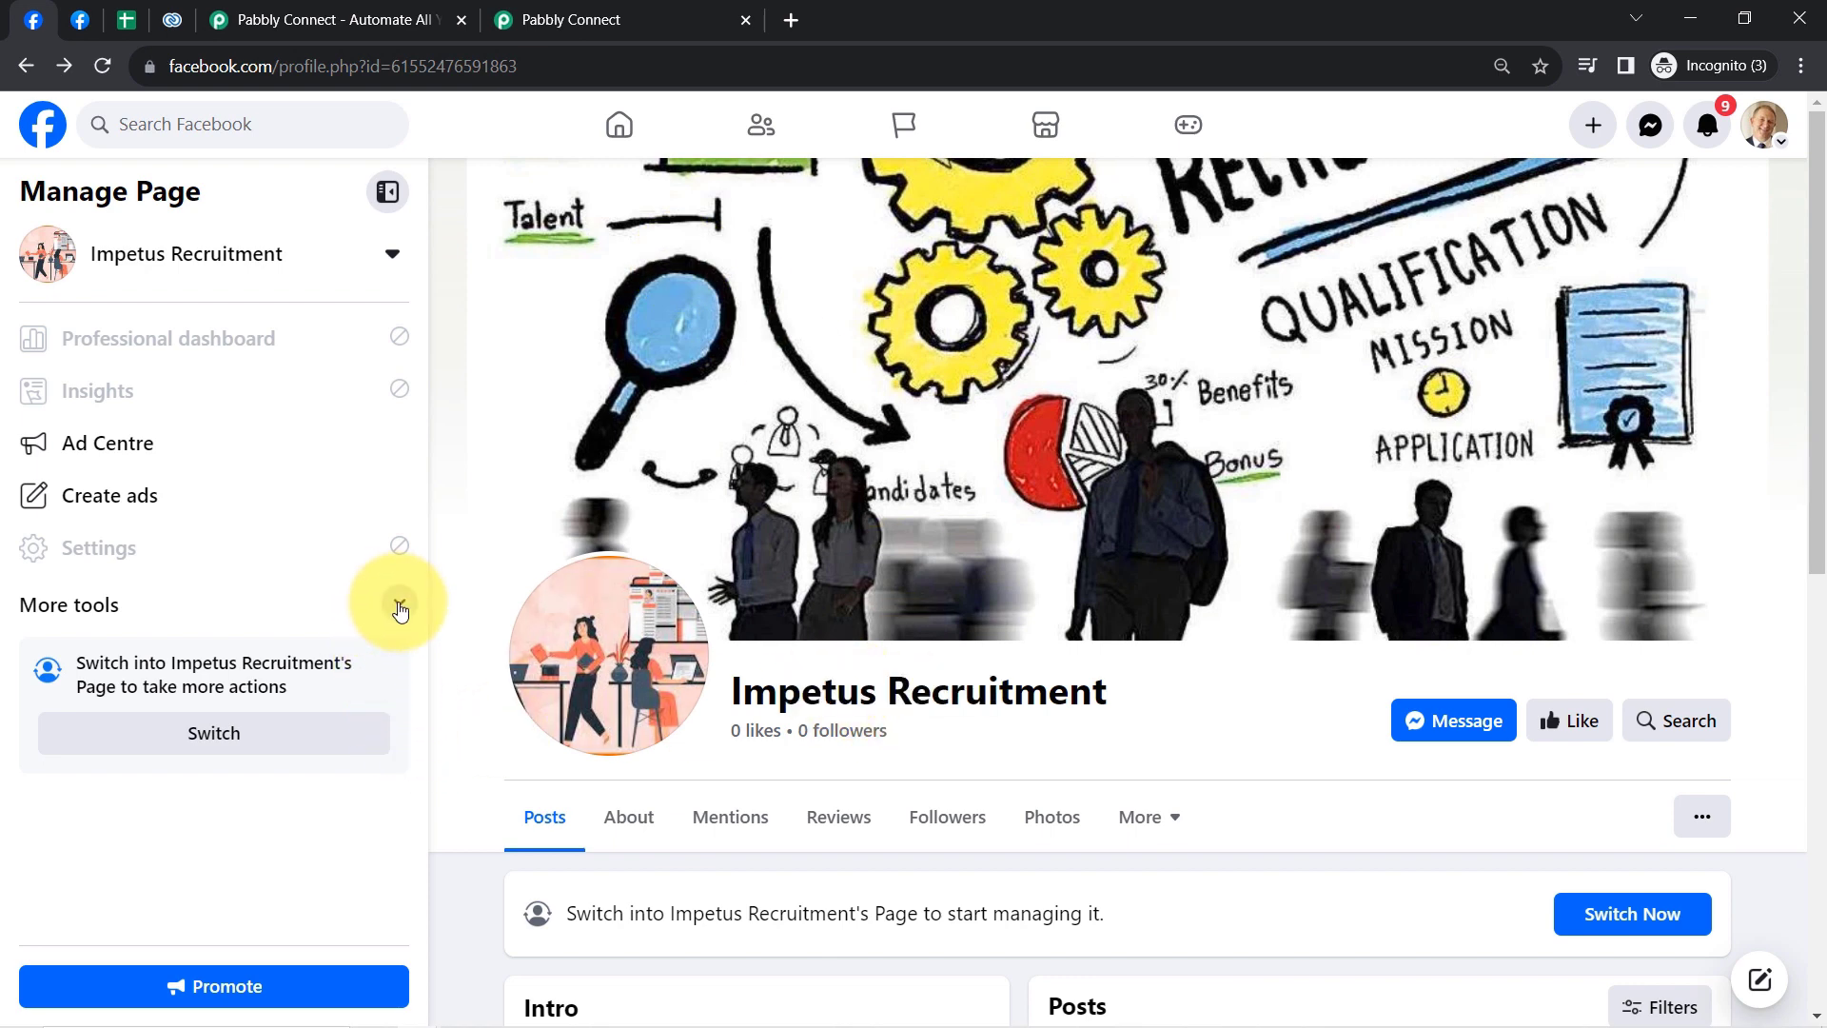
pyautogui.click(285, 666)
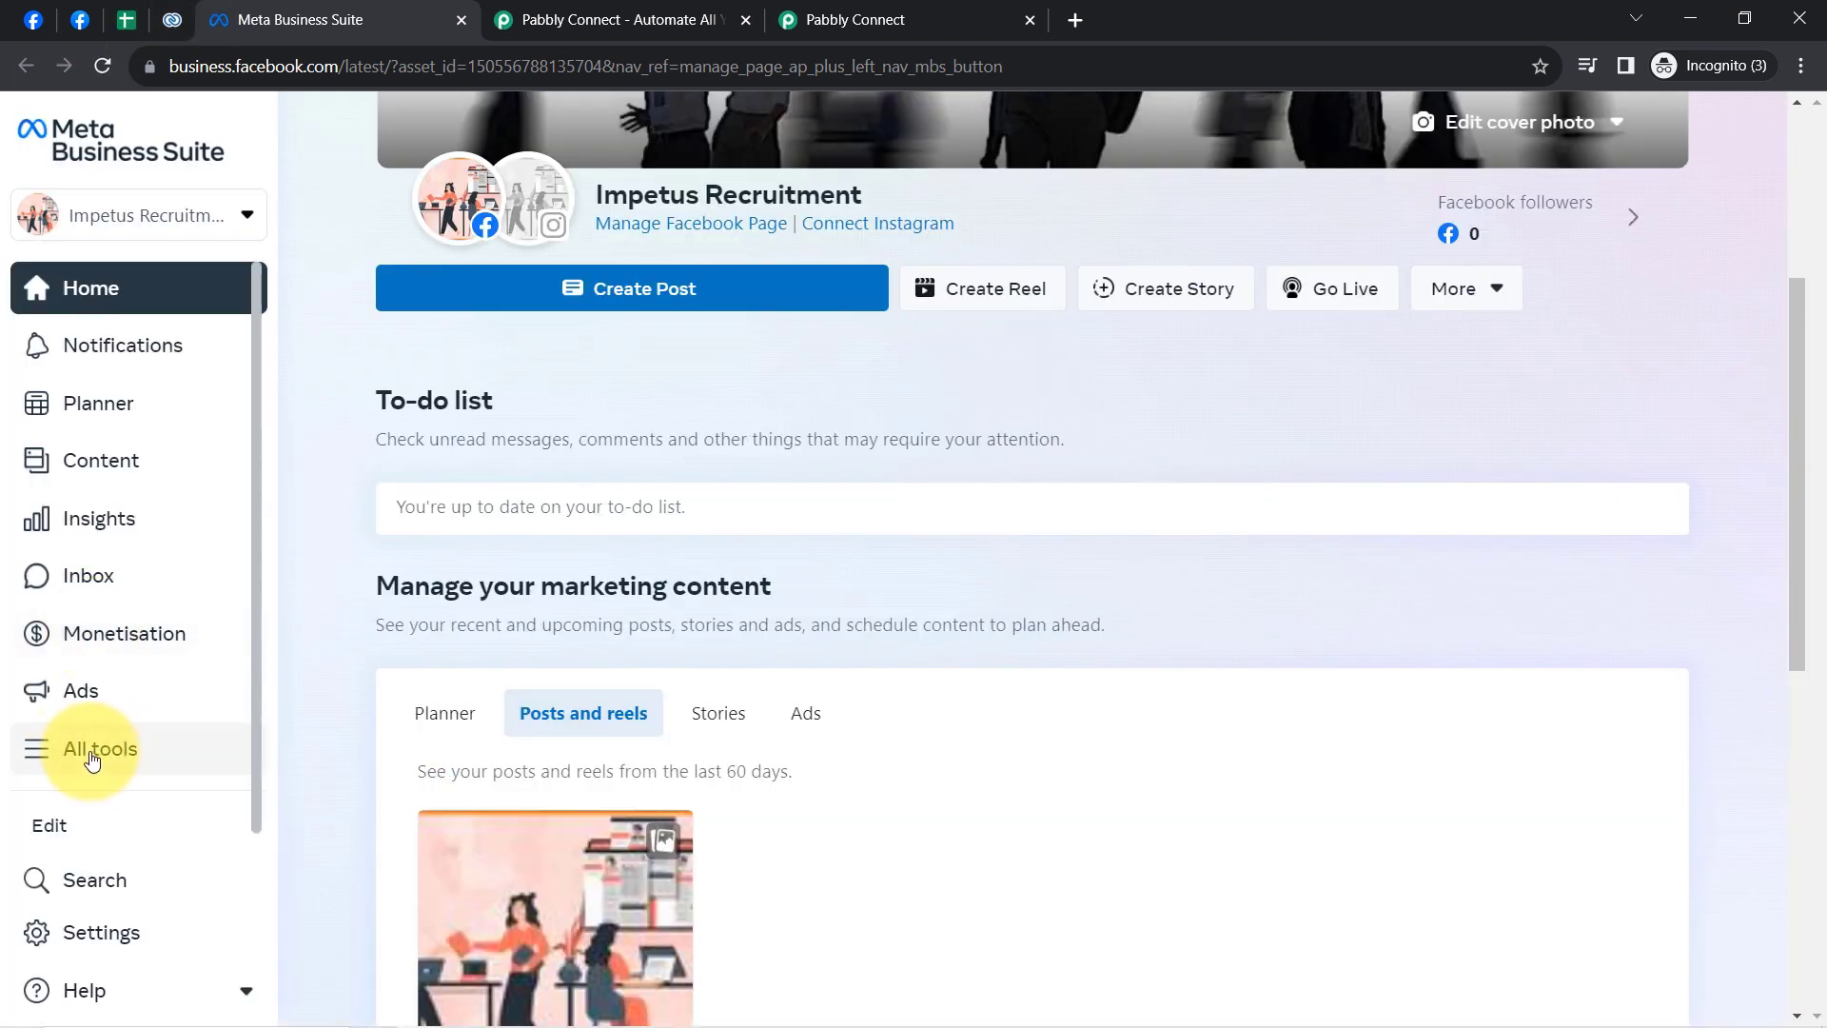
pyautogui.click(90, 759)
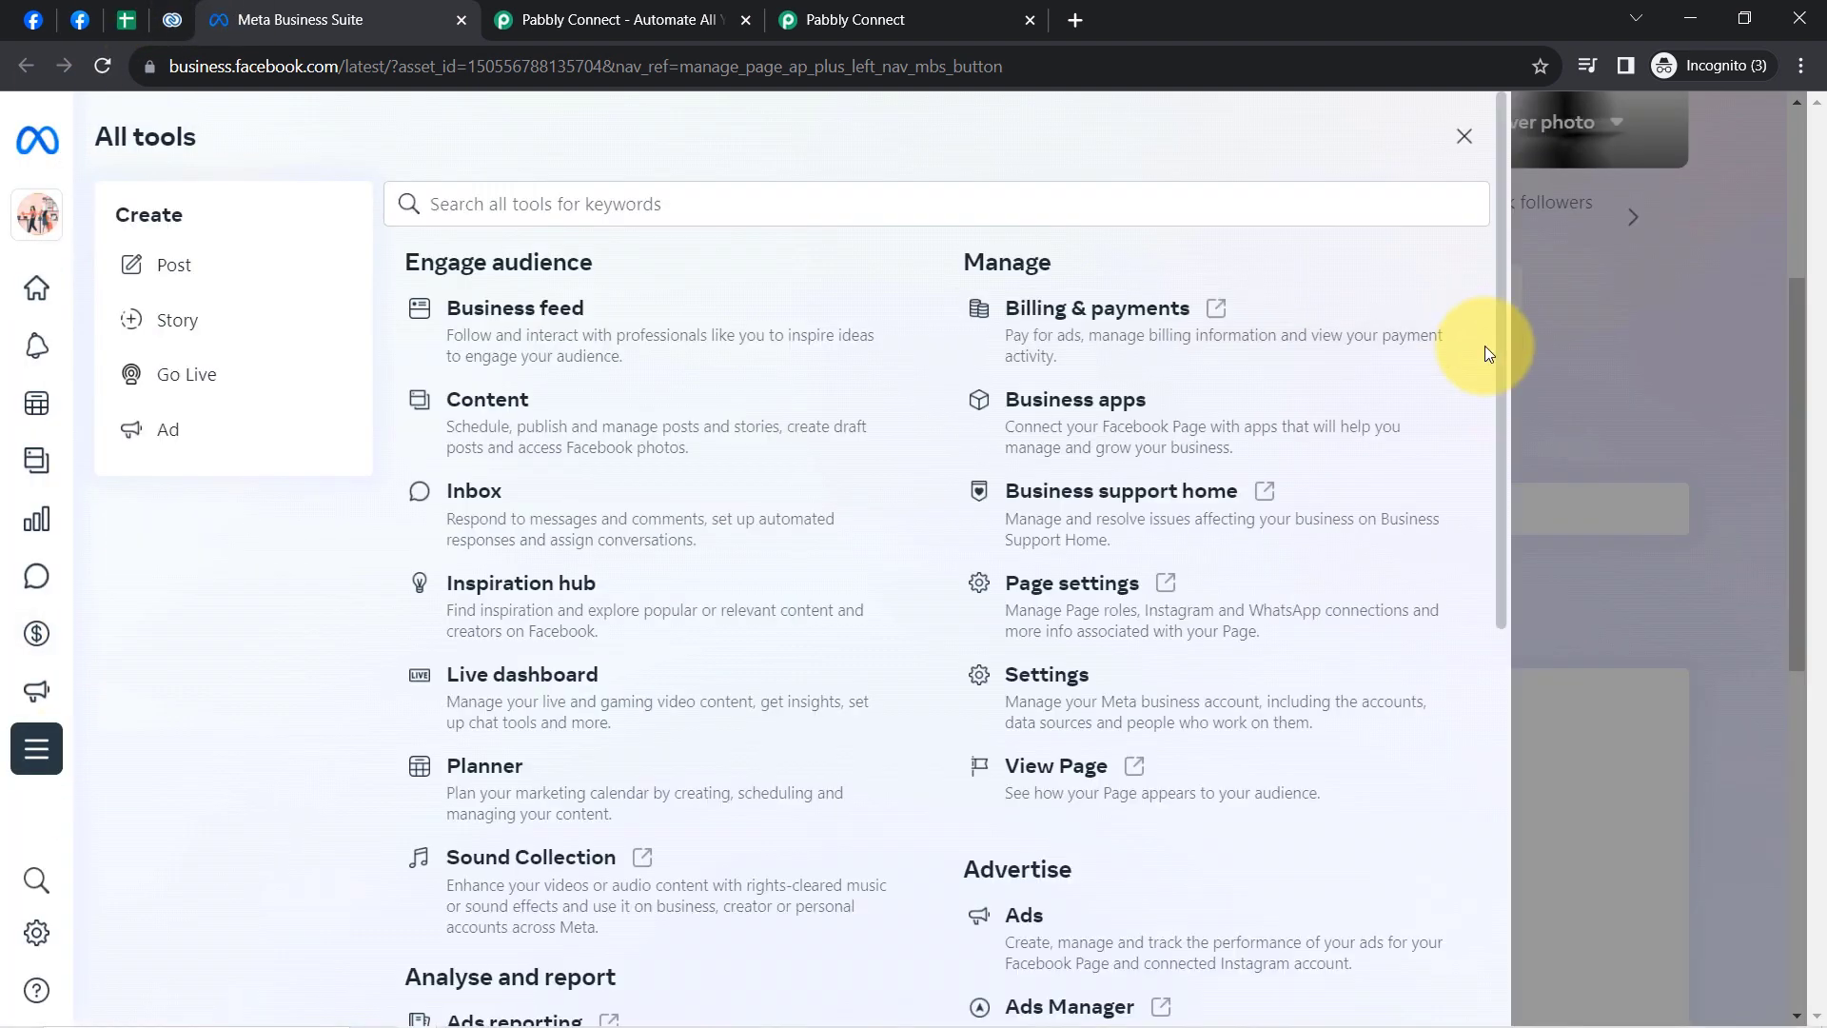
pyautogui.scroll(-7, 1484, 571)
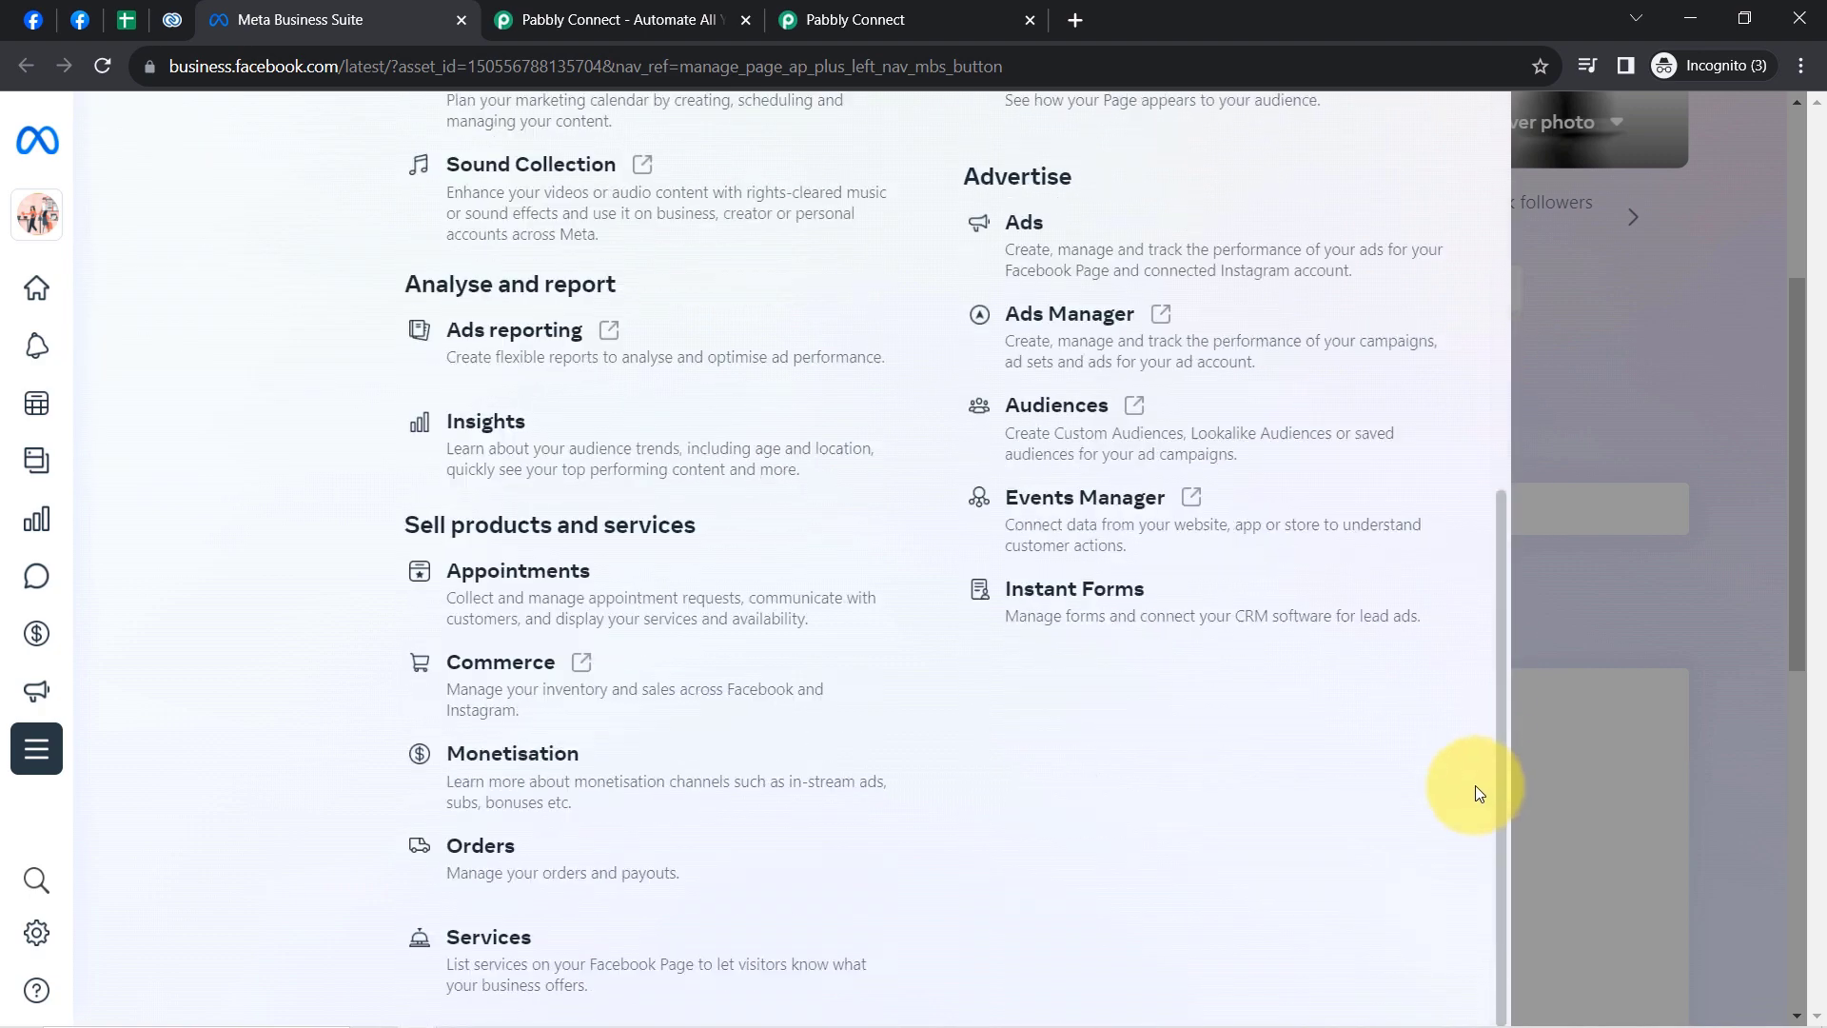
pyautogui.click(1113, 607)
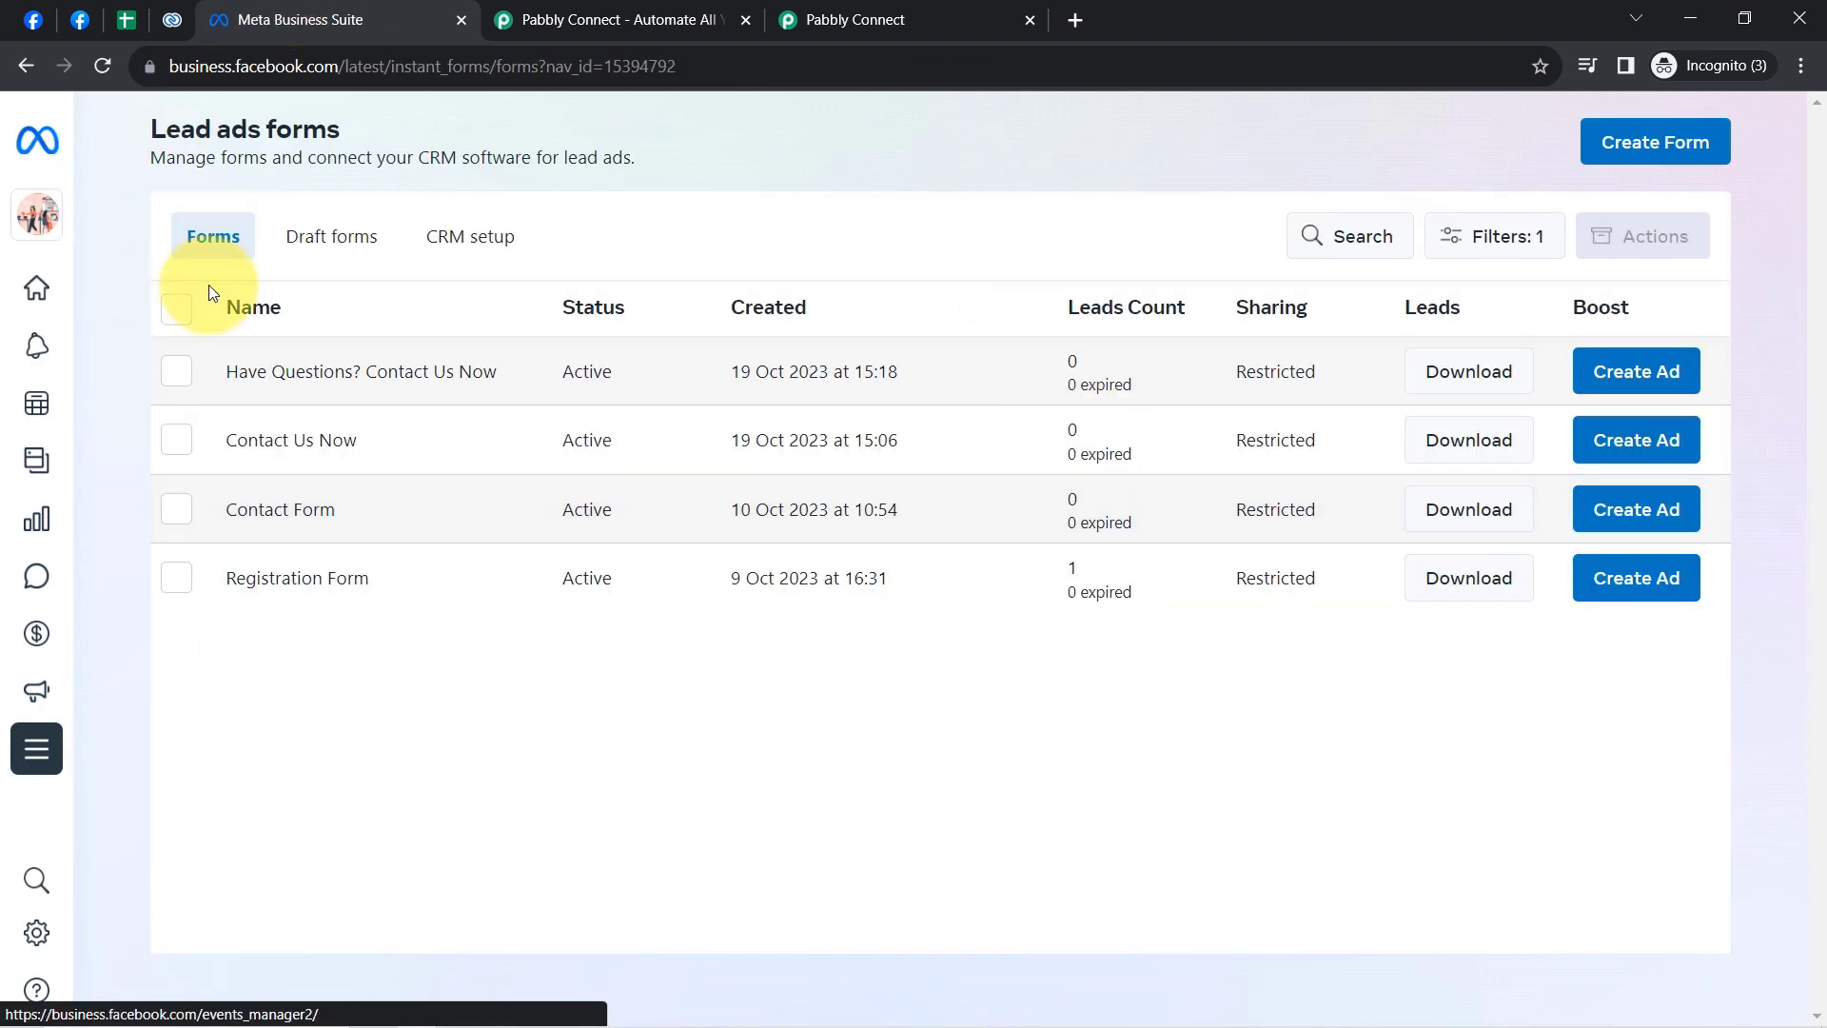
pyautogui.moveTo(181, 130); pyautogui.dragTo(311, 140)
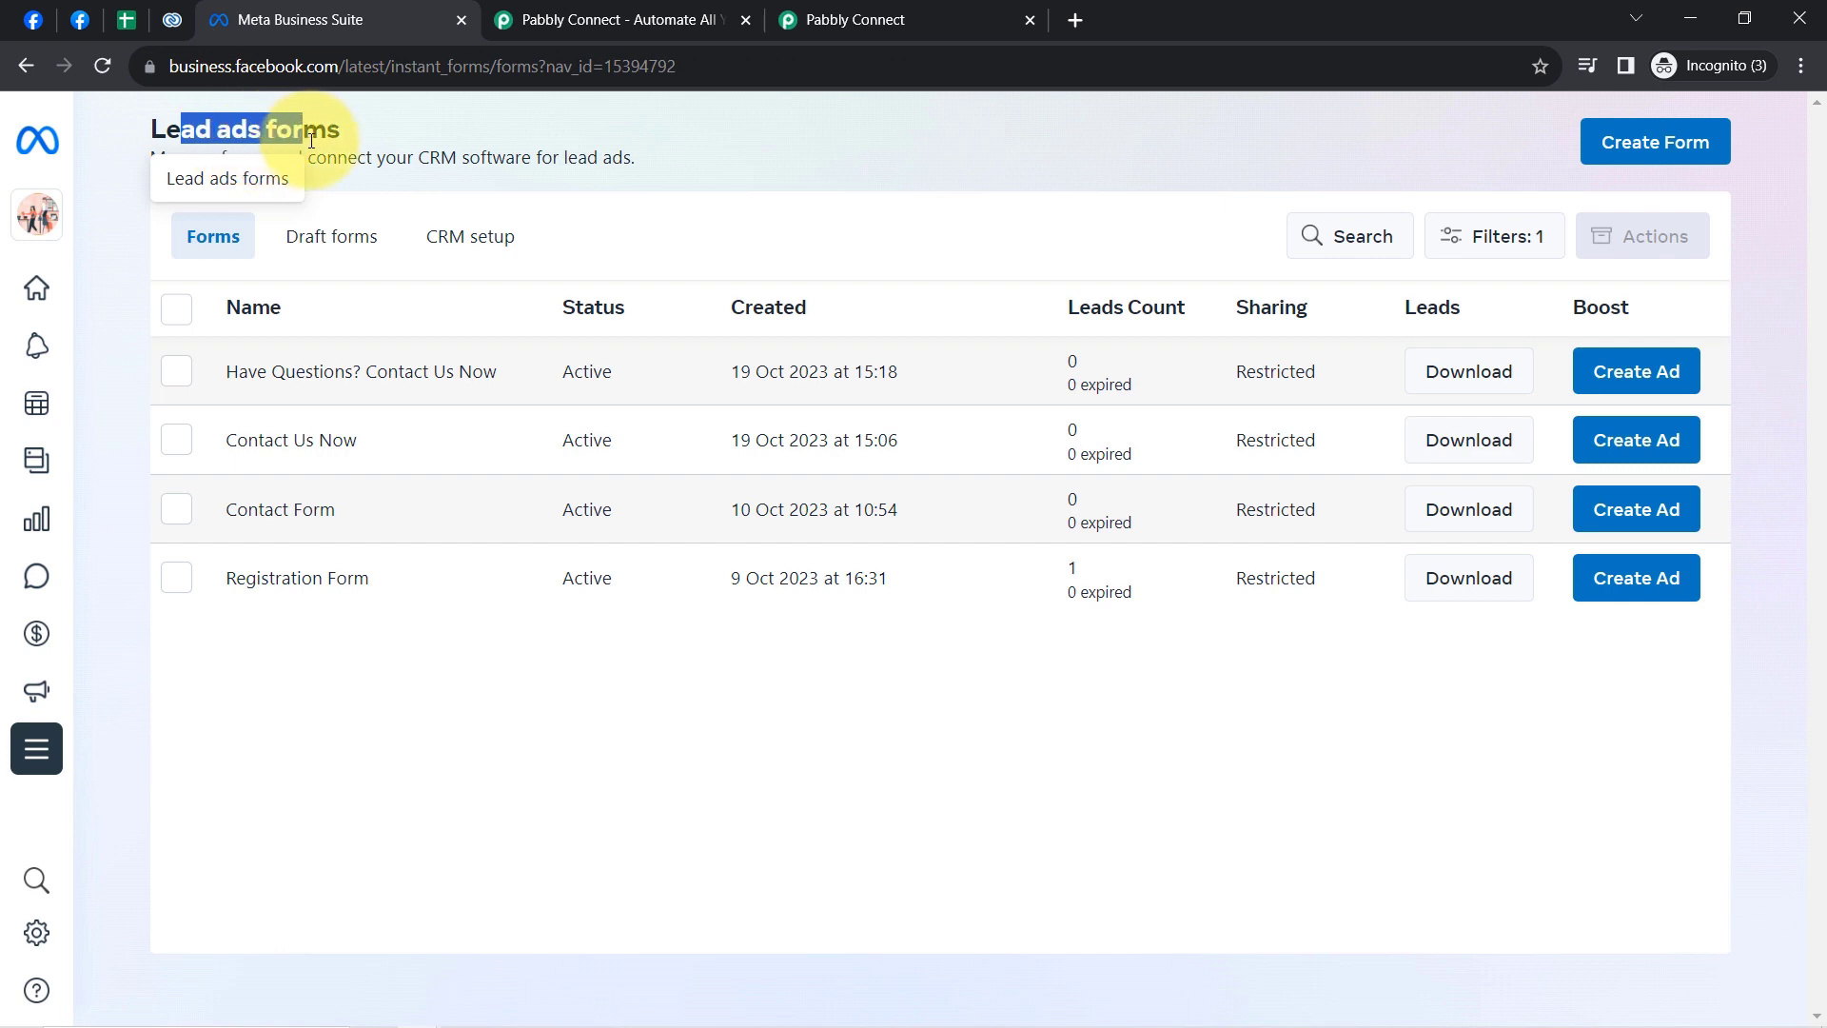
pyautogui.moveTo(43, 207)
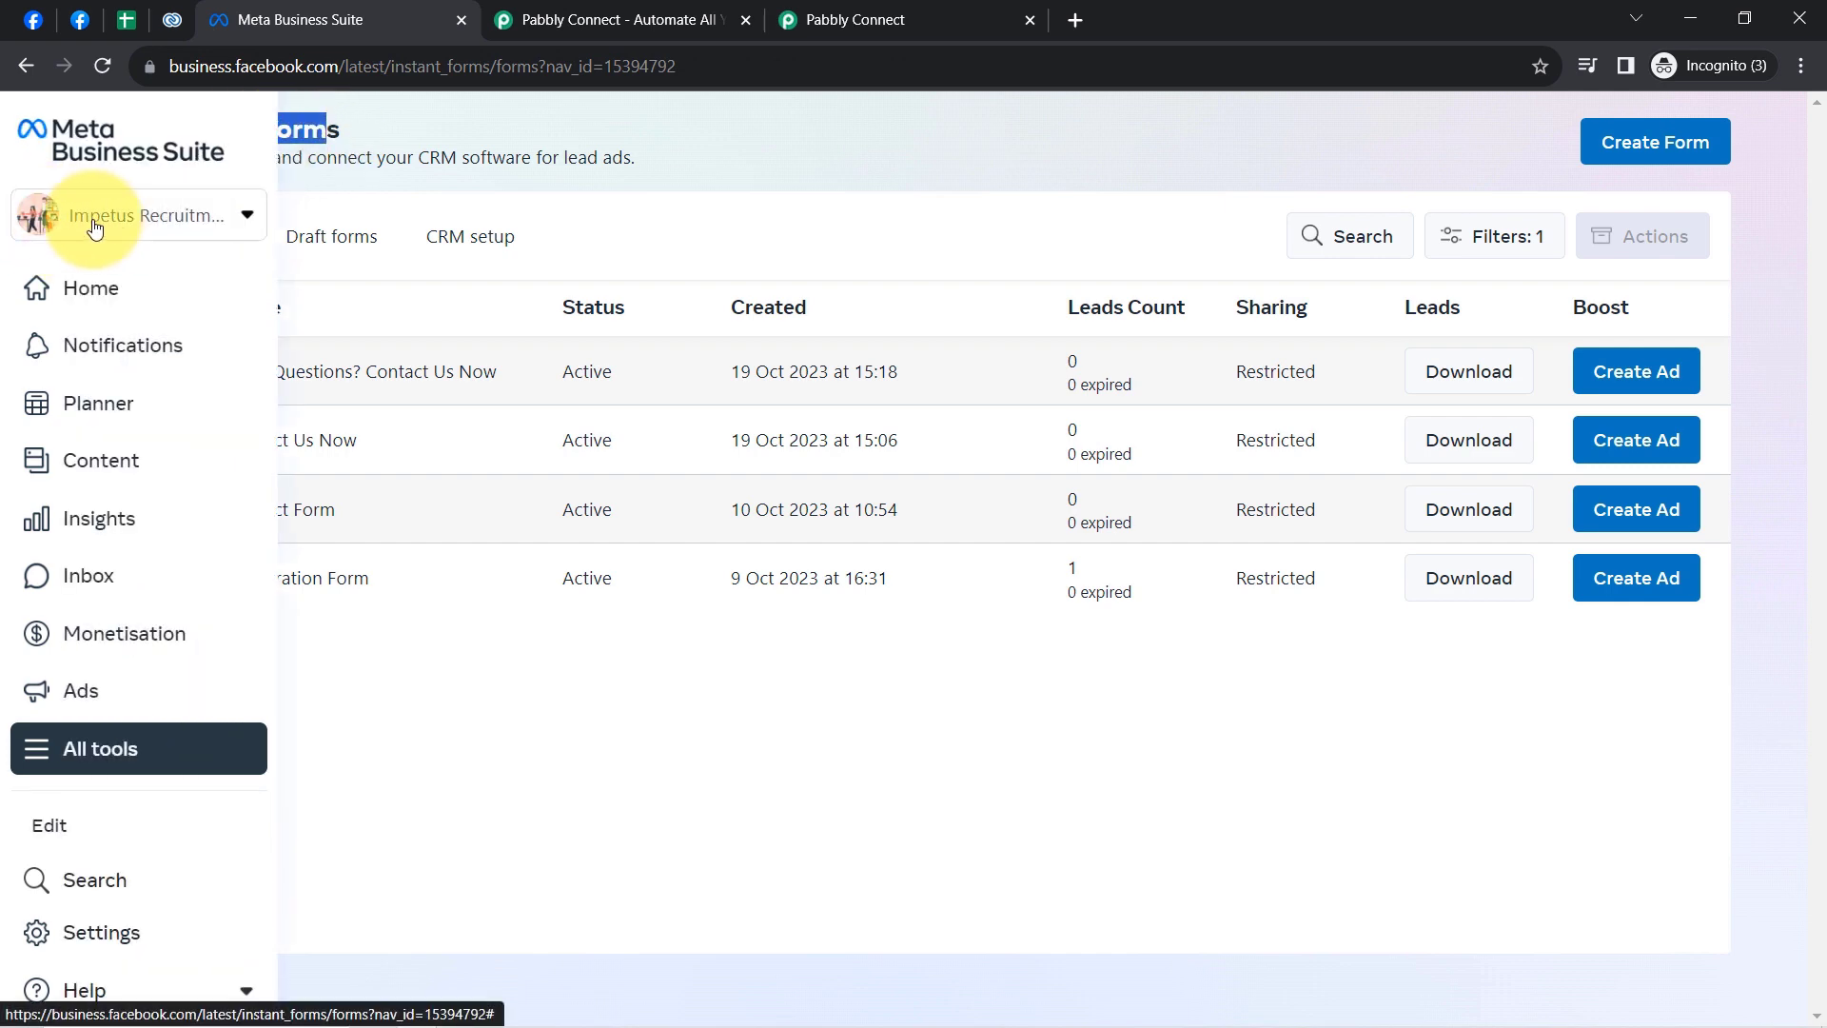
pyautogui.click(388, 163)
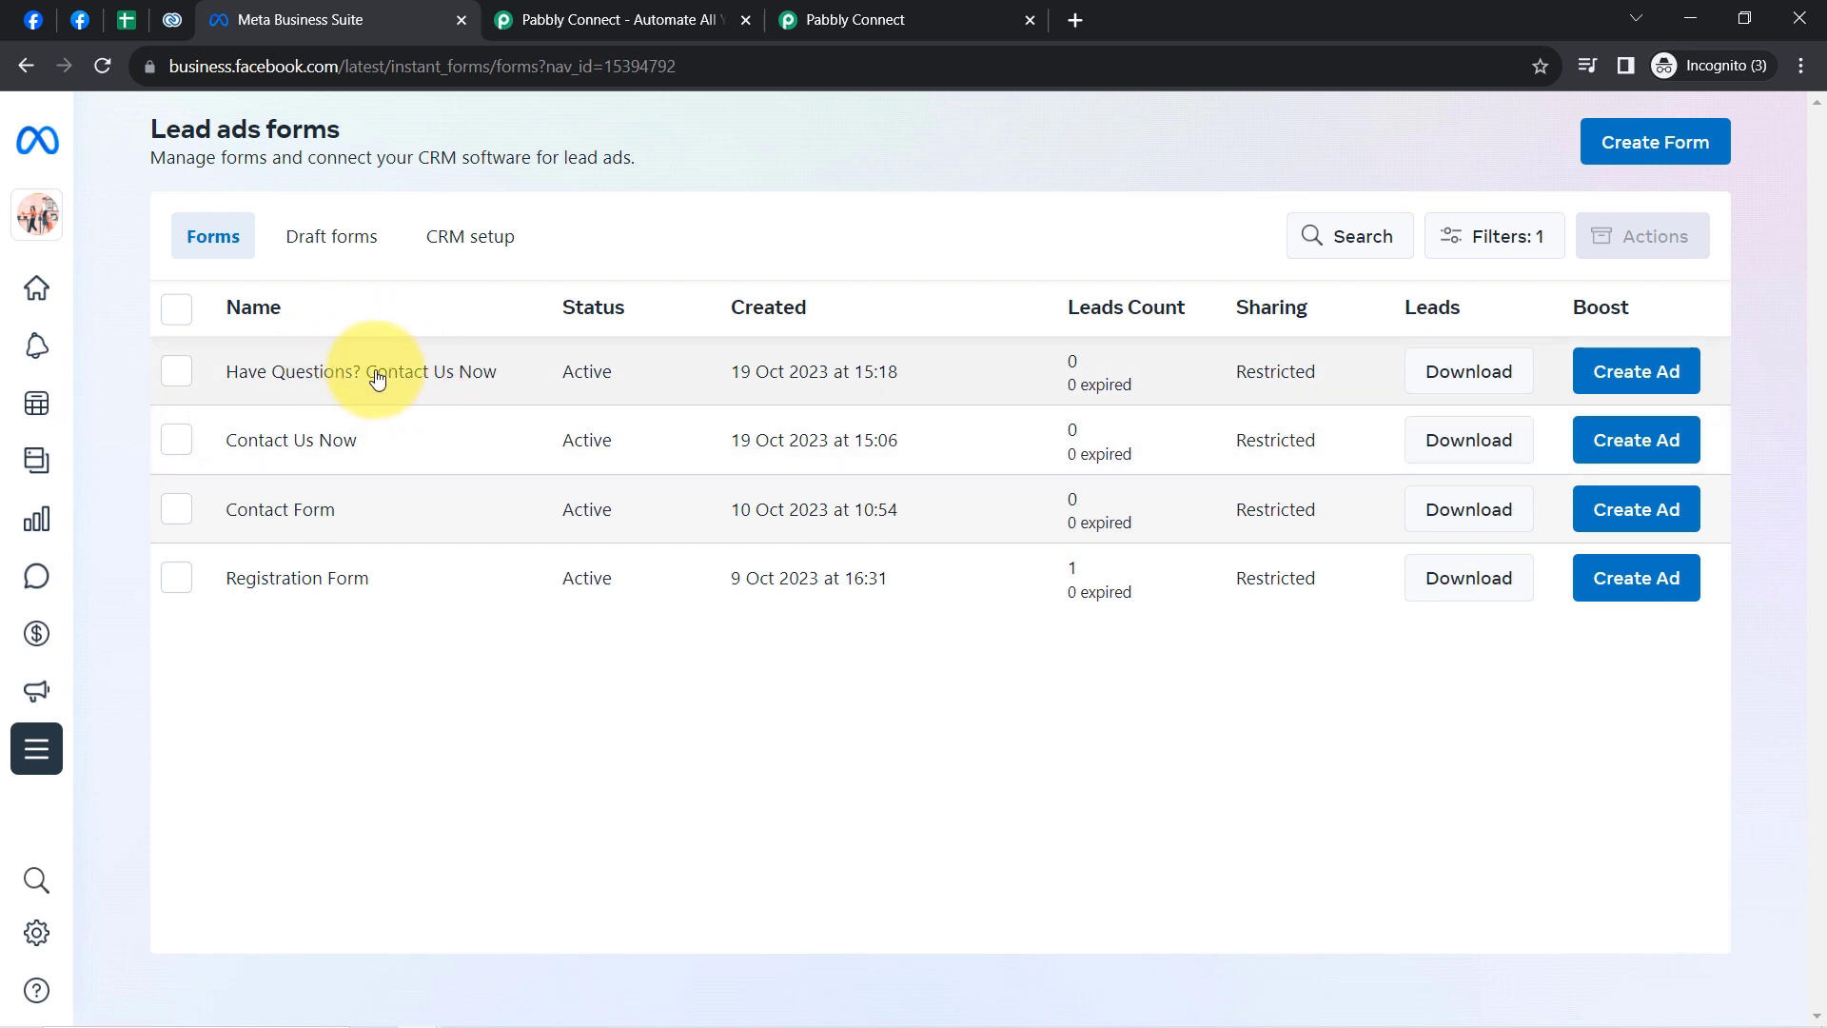
# - Preview all four screens of 'Have Questions? Contact Us Now', then close the Meta Business Suite tab
pyautogui.click(301, 380)
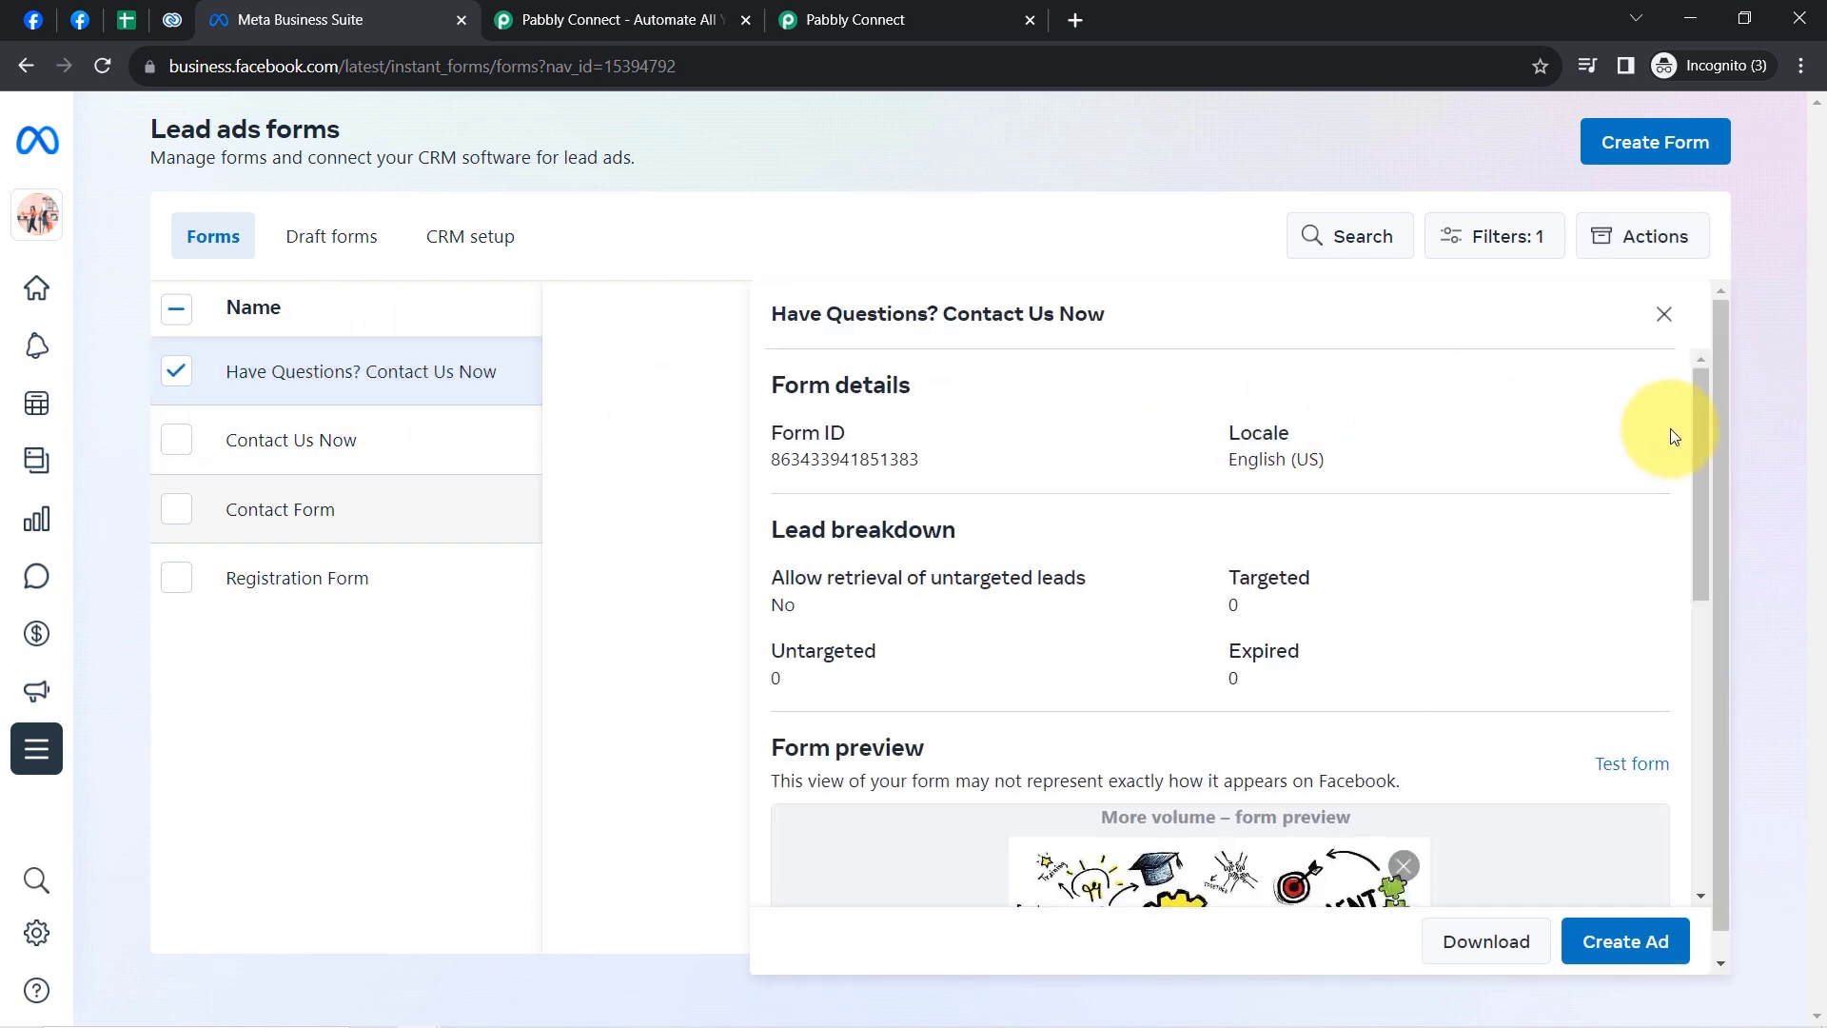
pyautogui.moveTo(1701, 453); pyautogui.dragTo(1694, 734)
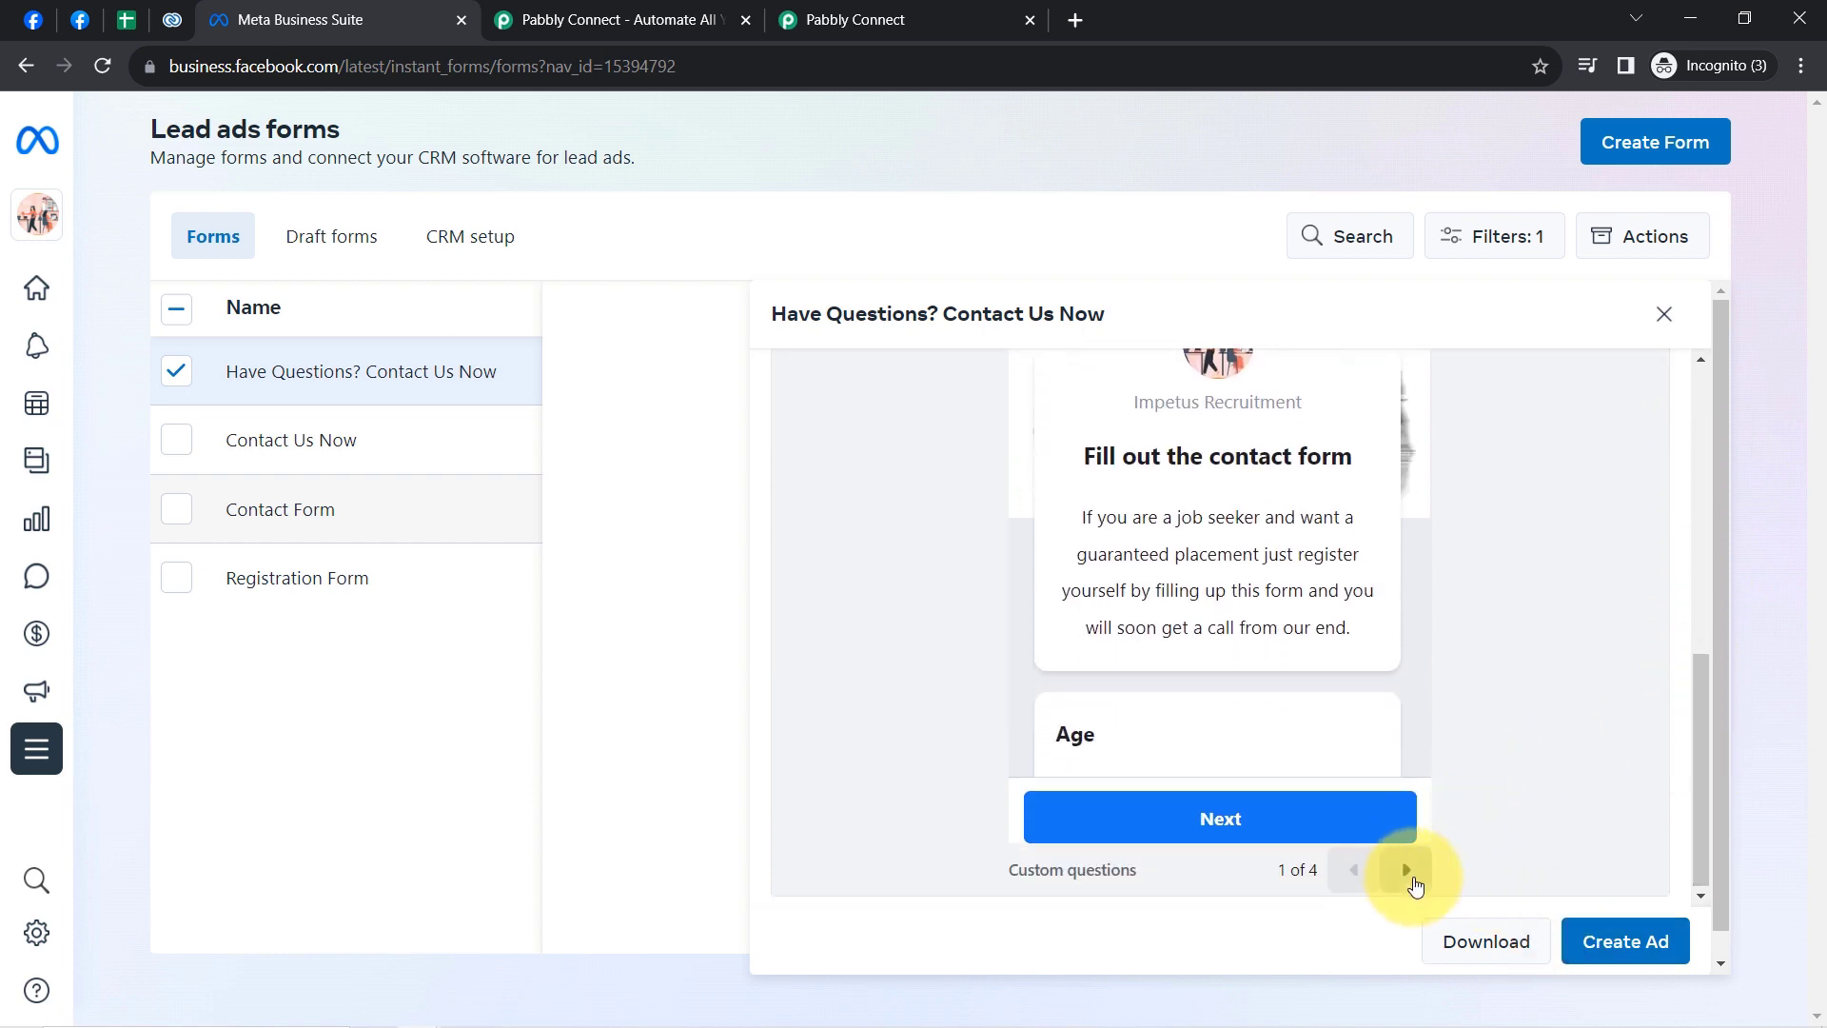
pyautogui.click(1409, 872)
pyautogui.click(1408, 872)
pyautogui.click(1409, 872)
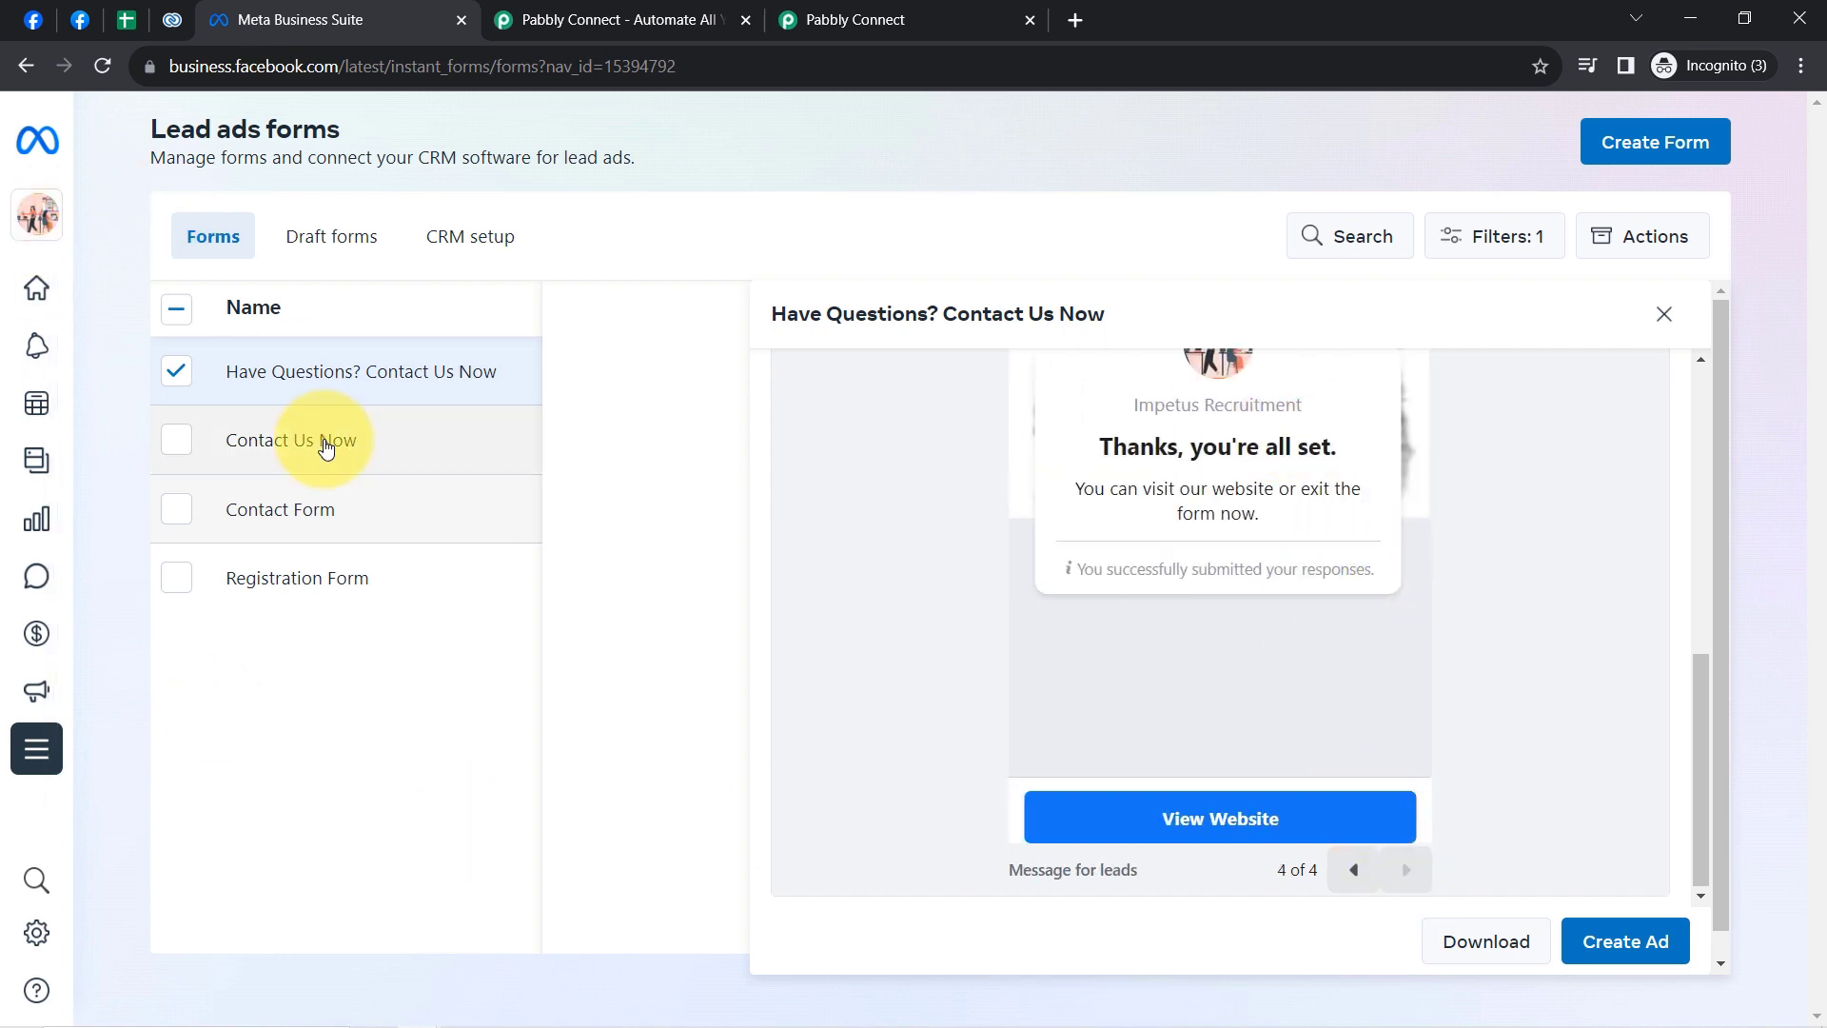
pyautogui.click(80, 19)
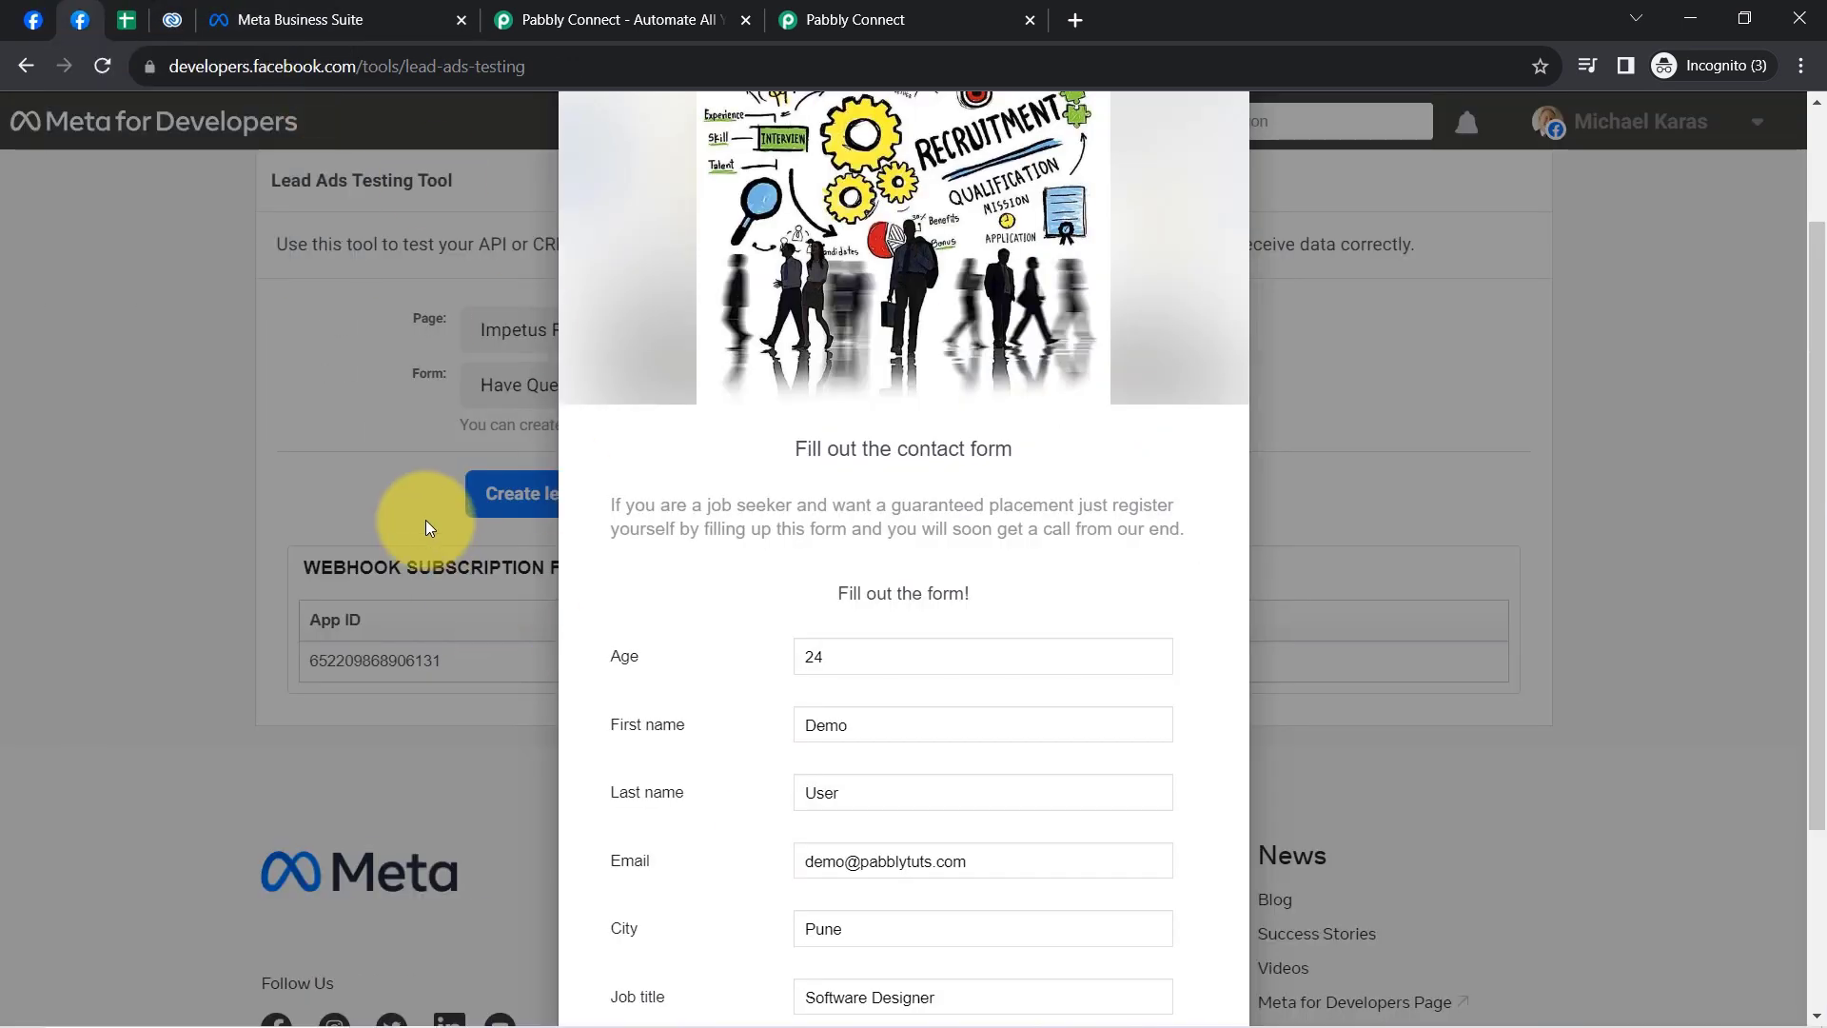
pyautogui.click(281, 11)
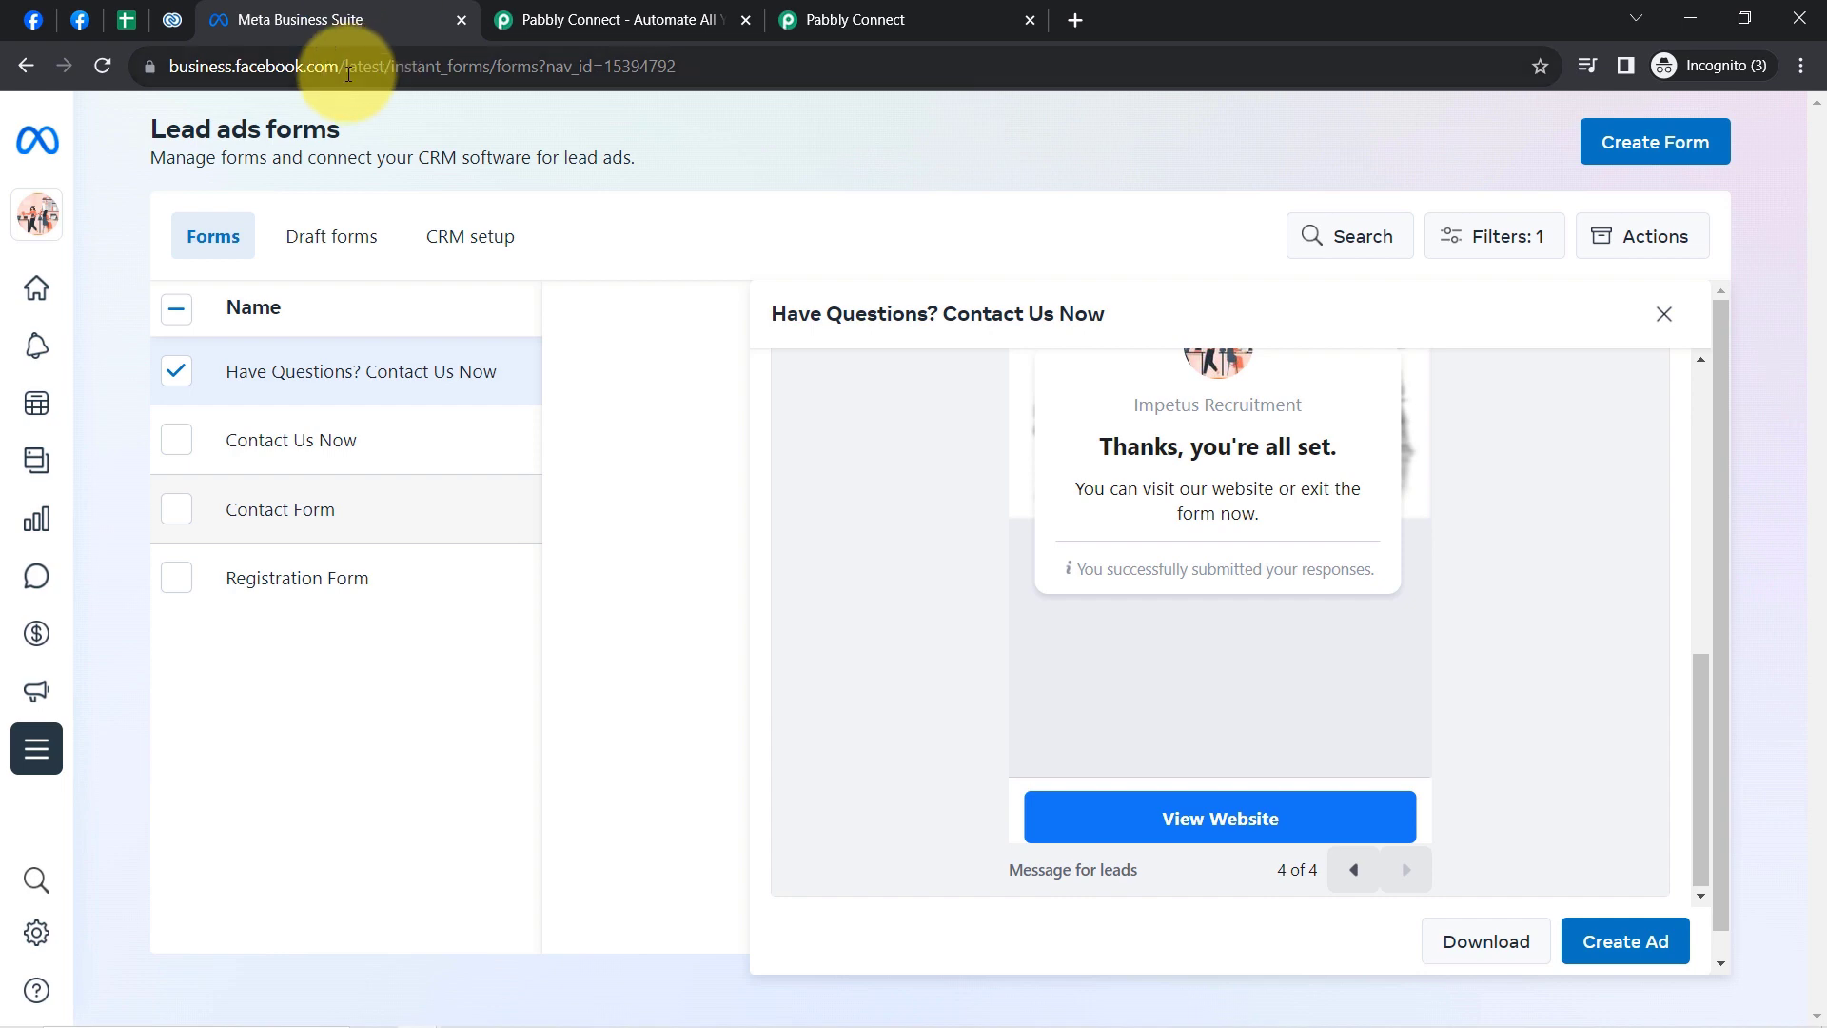
pyautogui.click(461, 19)
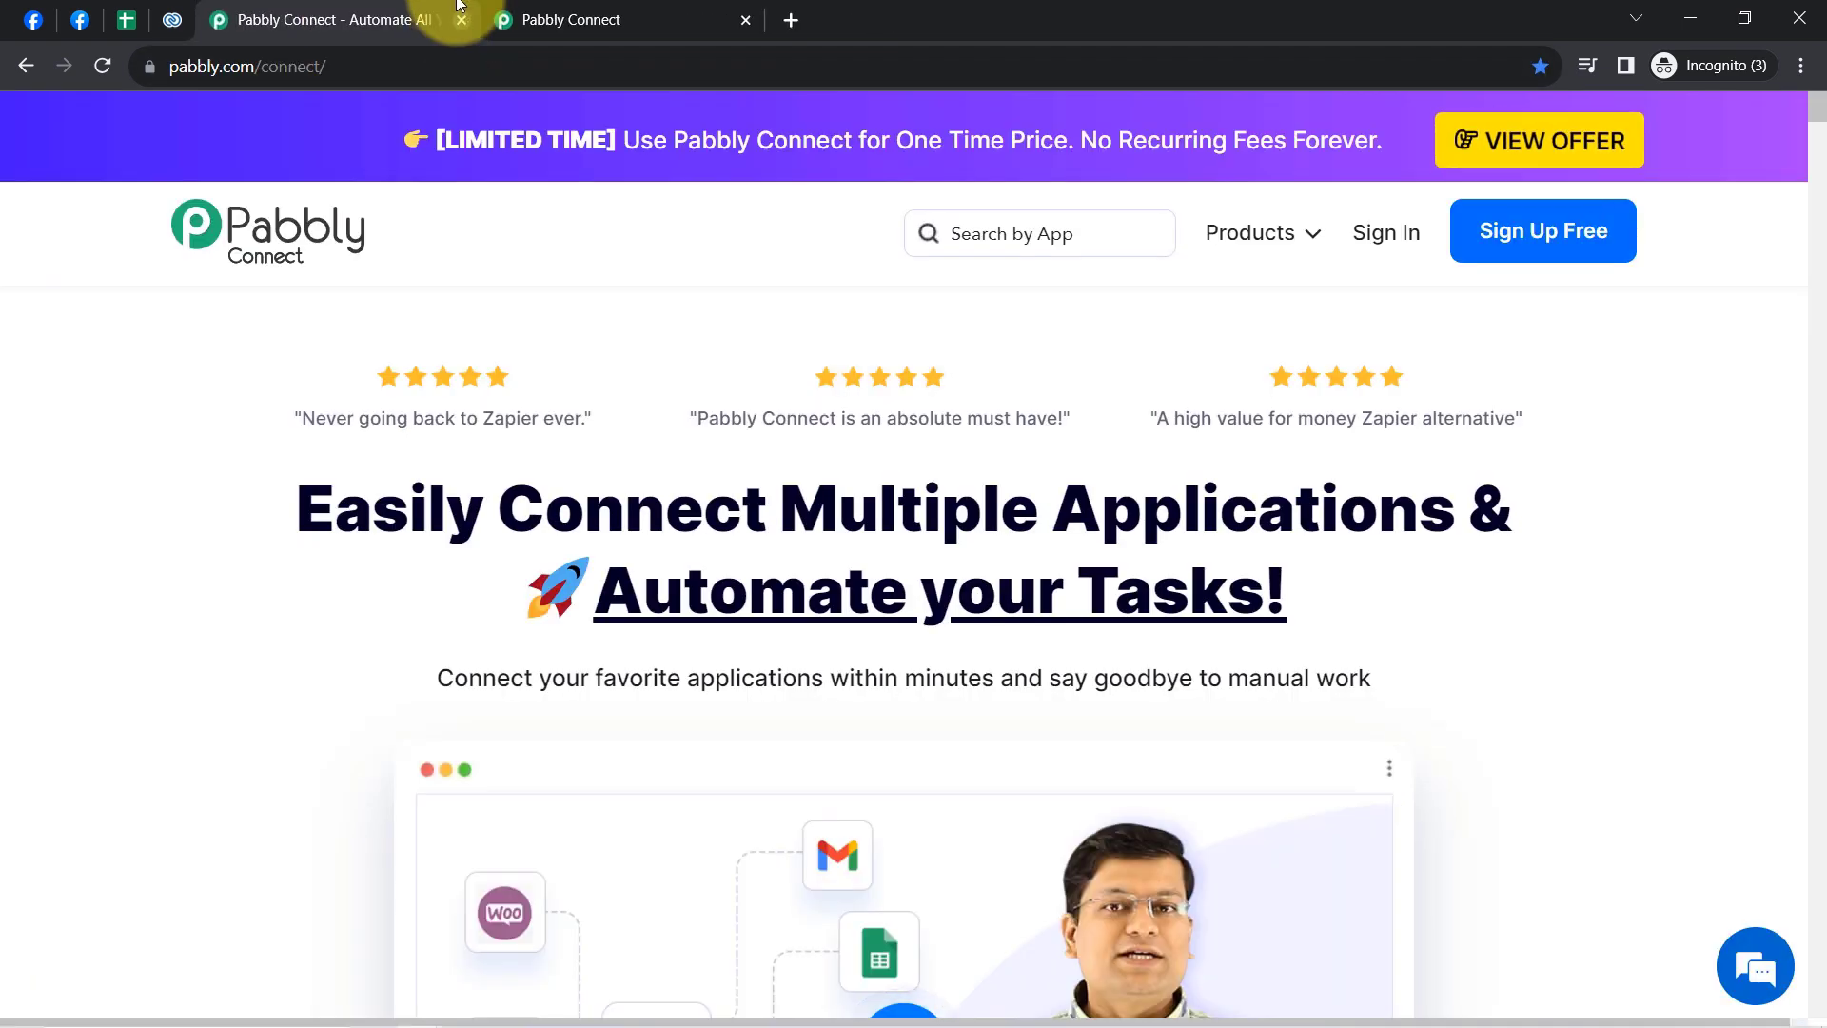
# - Keep 'Have Questions? Contact Us Now' as the lead form, save and resend the test request, and highlight the sample-submission note
pyautogui.click(587, 11)
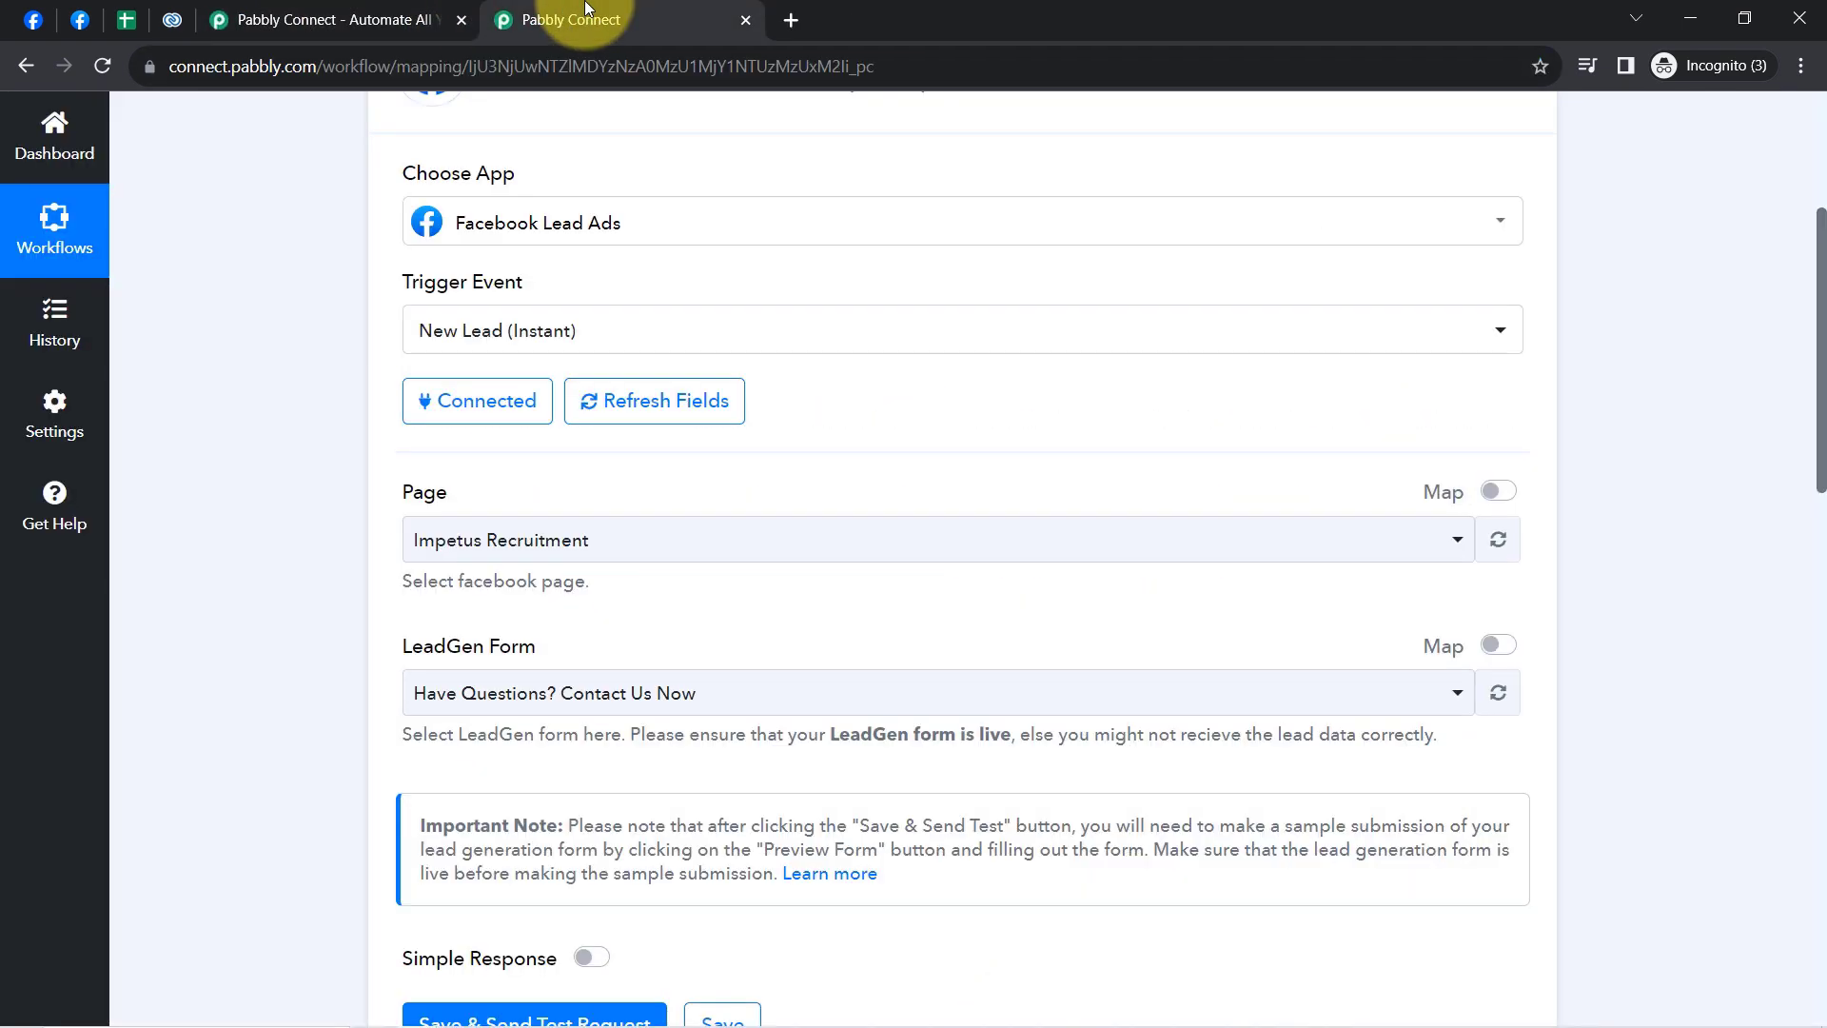
pyautogui.click(469, 693)
pyautogui.click(495, 814)
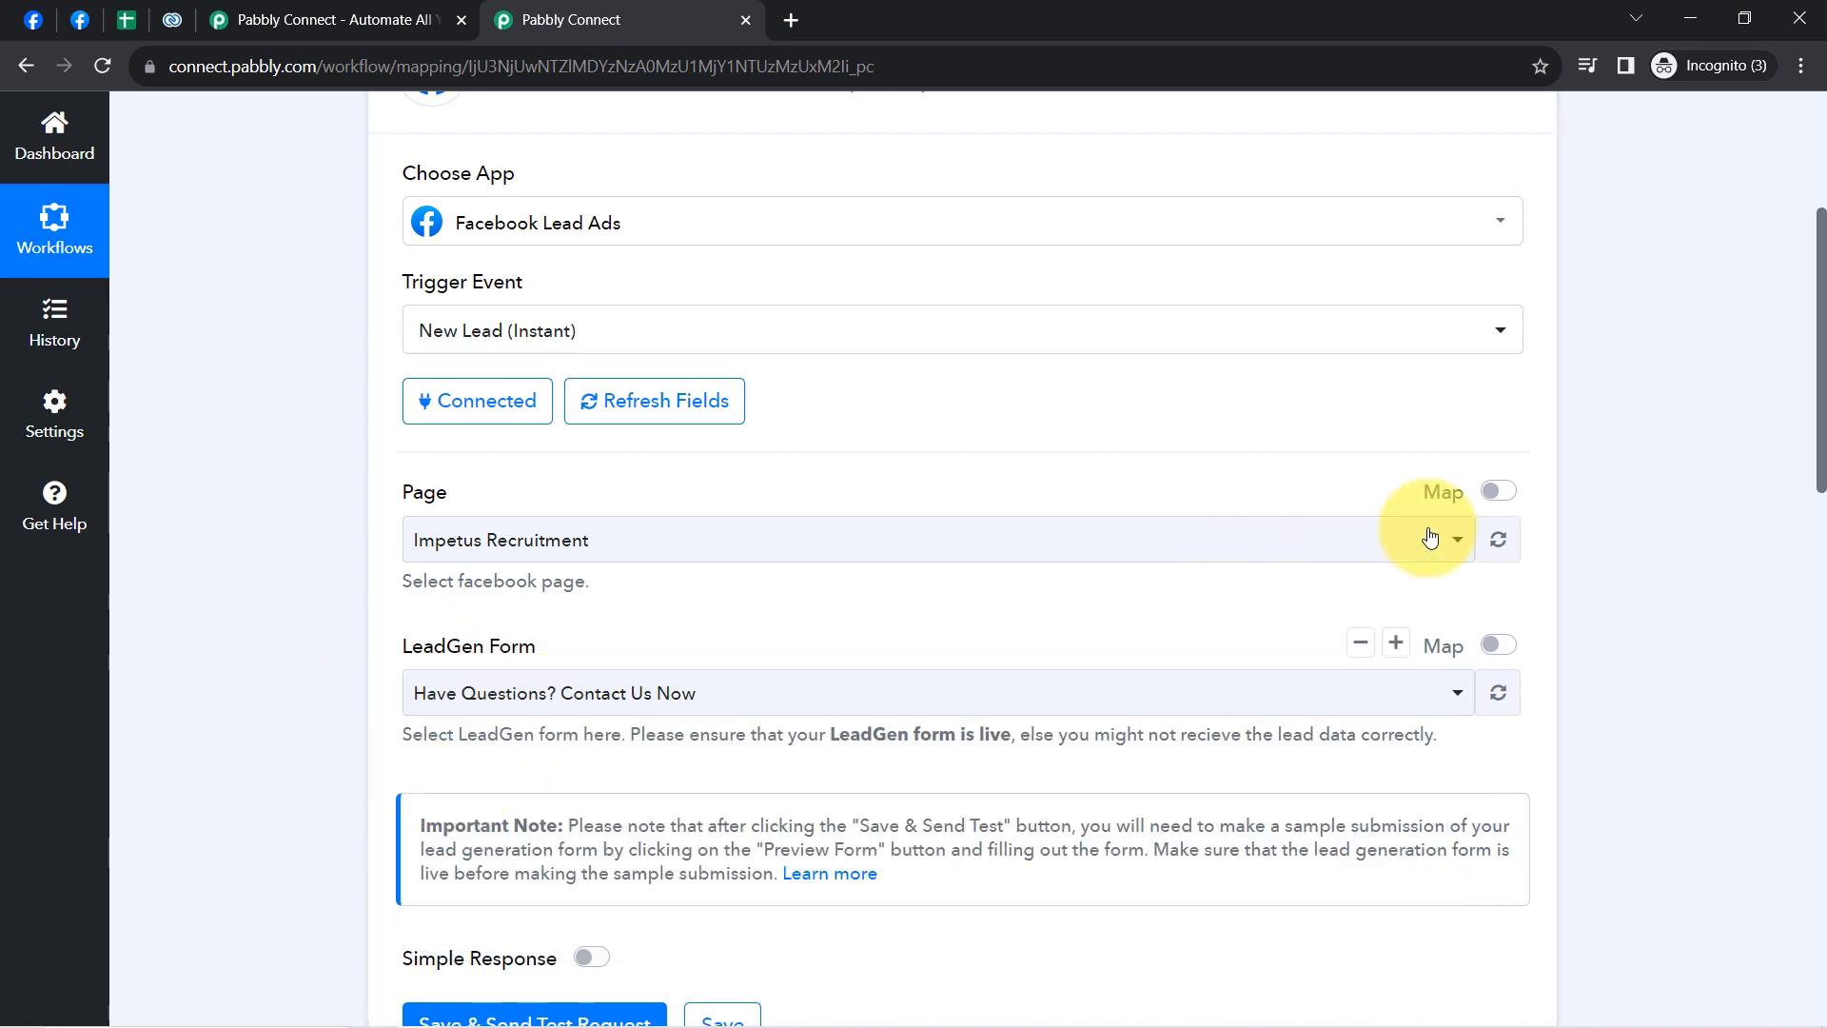
pyautogui.moveTo(1823, 423); pyautogui.dragTo(1819, 531)
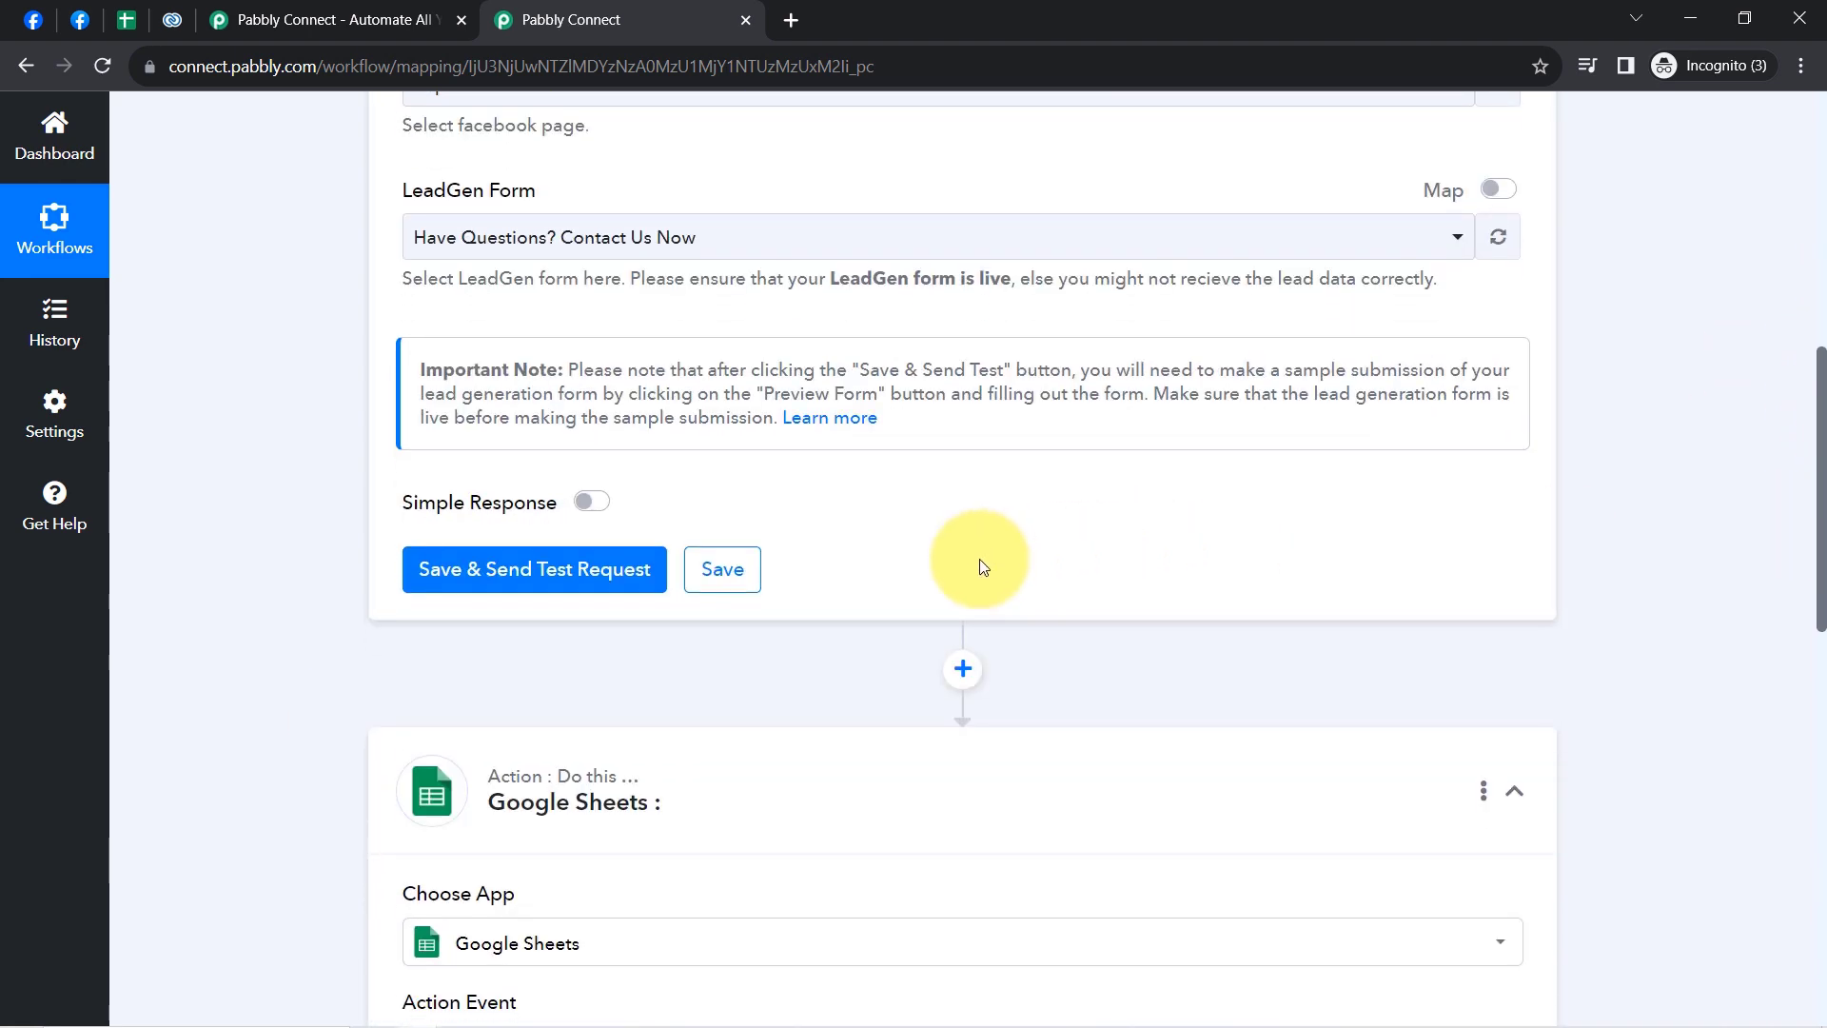
pyautogui.click(561, 571)
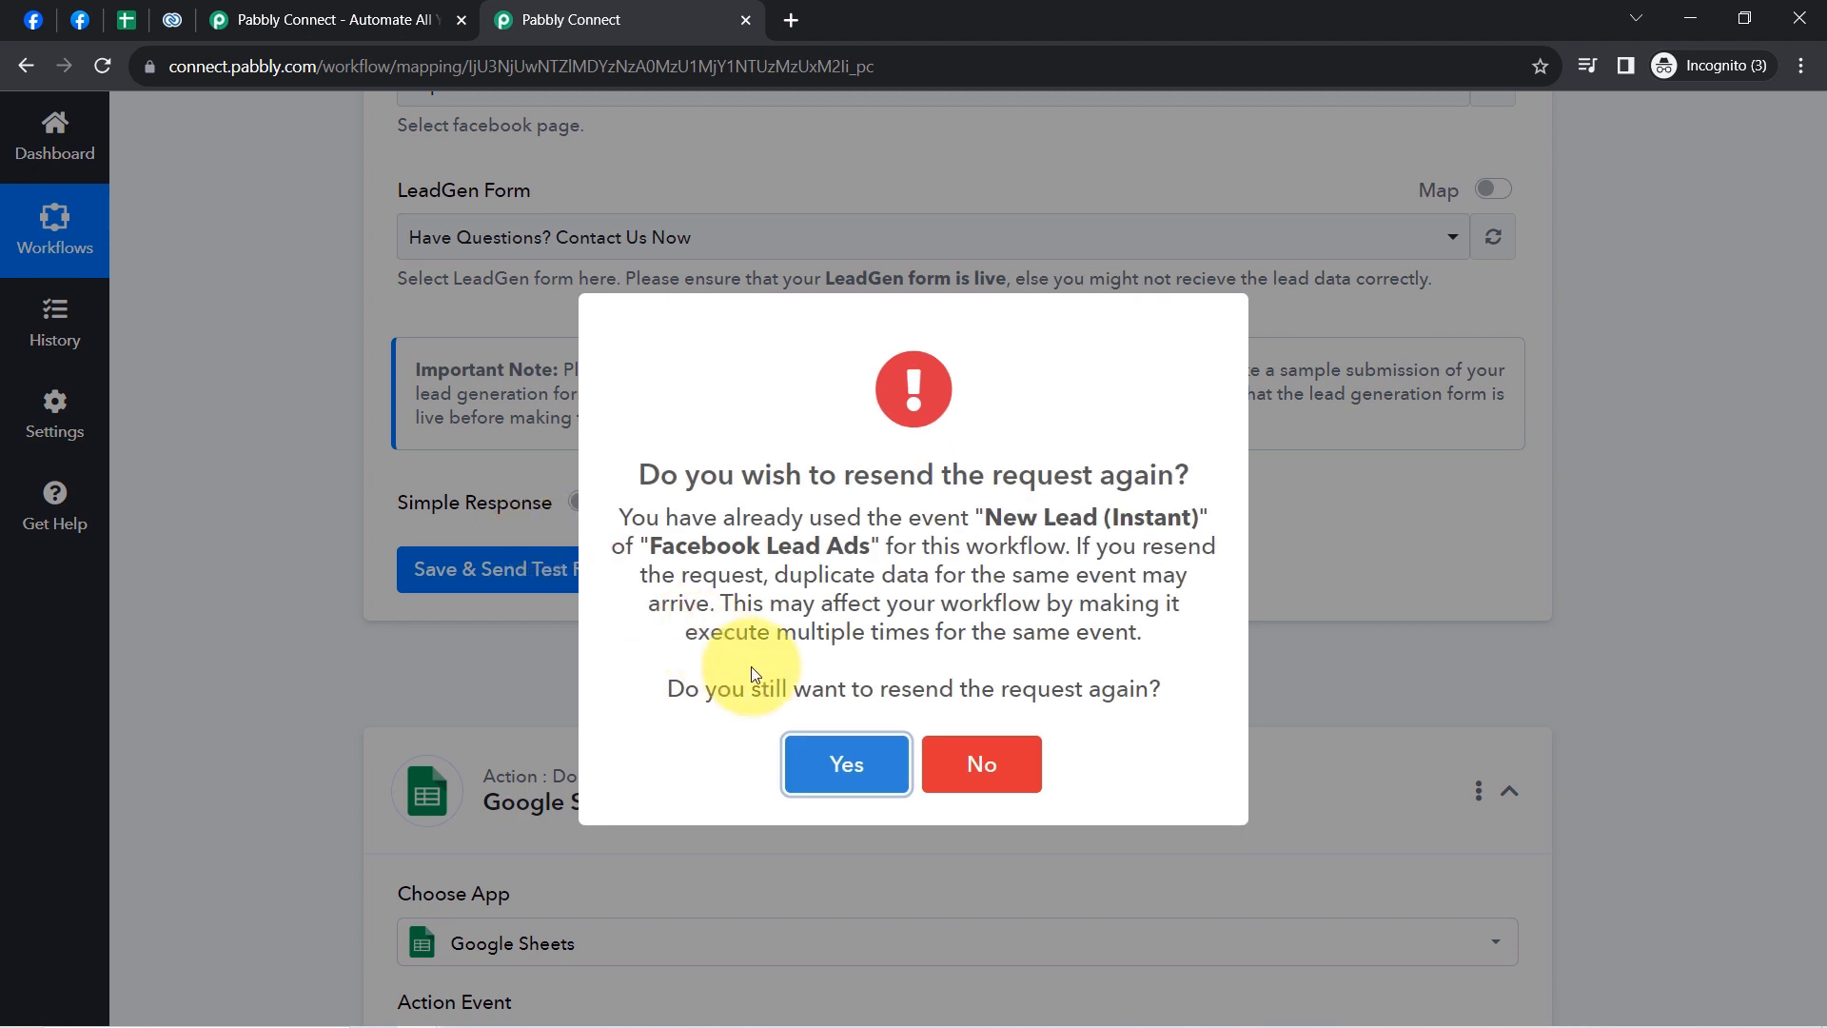
pyautogui.click(850, 762)
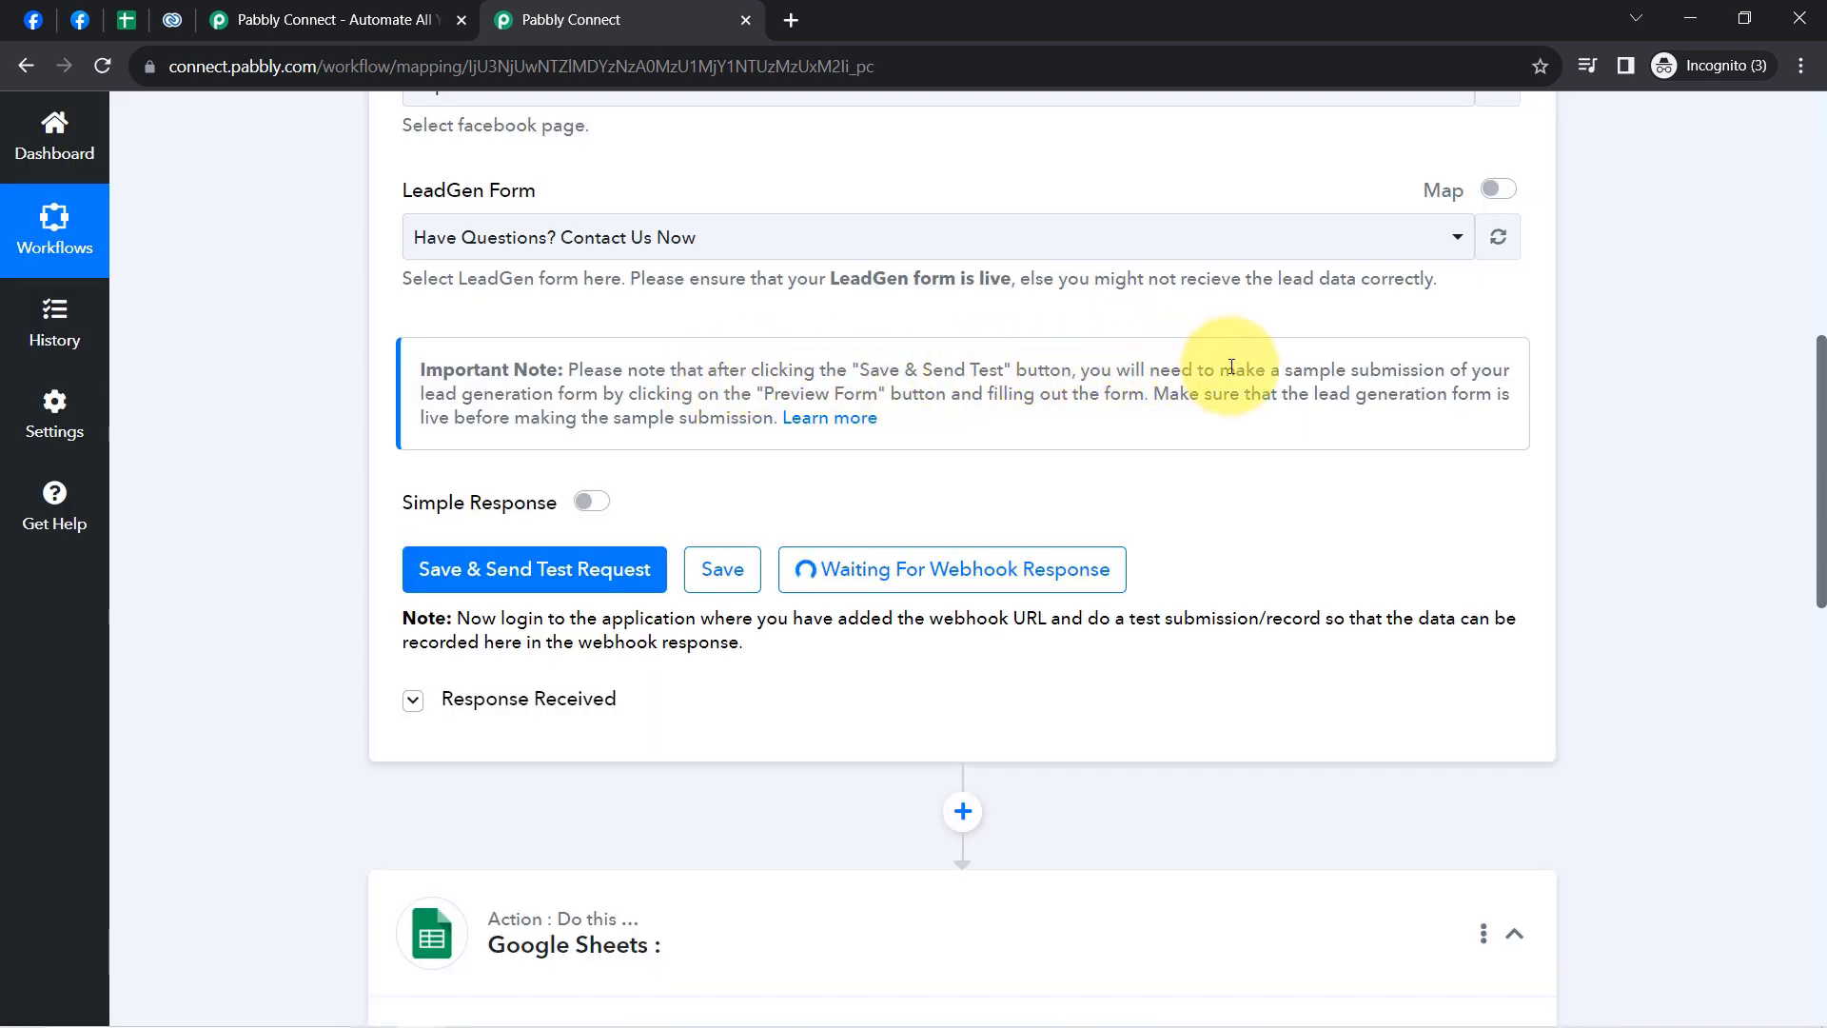
pyautogui.moveTo(1310, 376); pyautogui.dragTo(1124, 393)
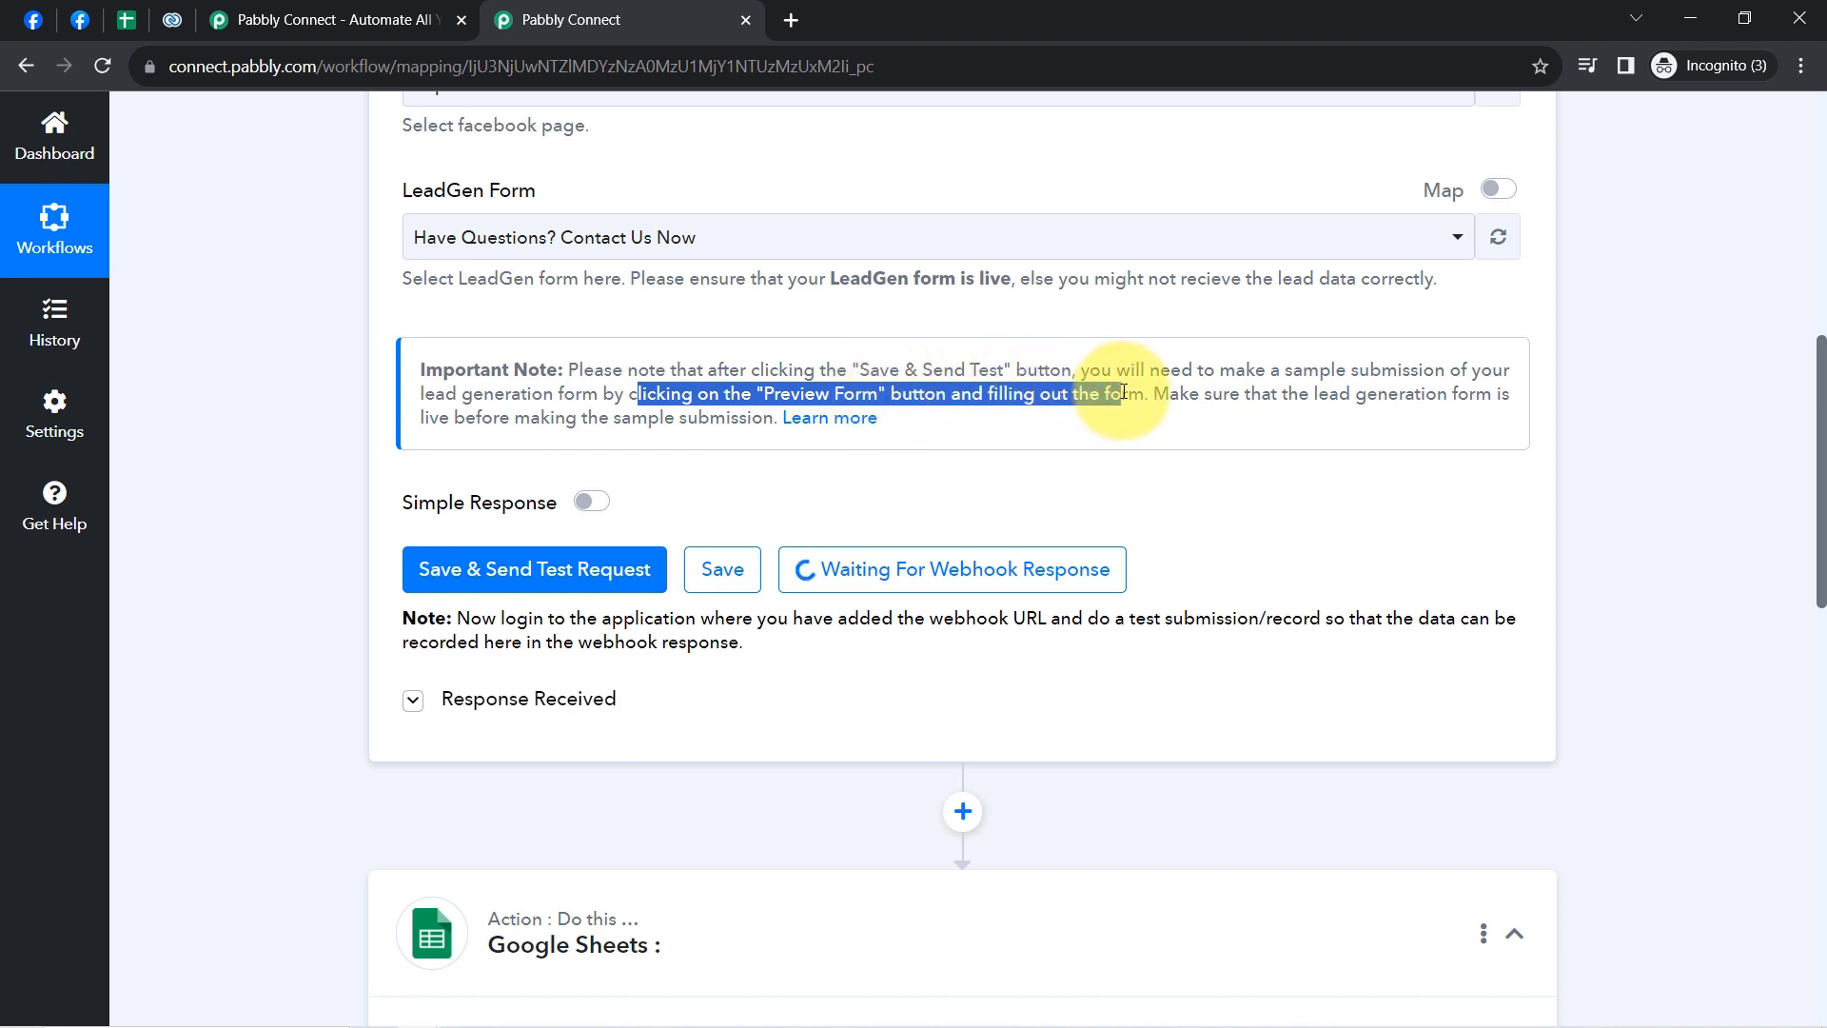
pyautogui.moveTo(1298, 373); pyautogui.dragTo(1452, 364)
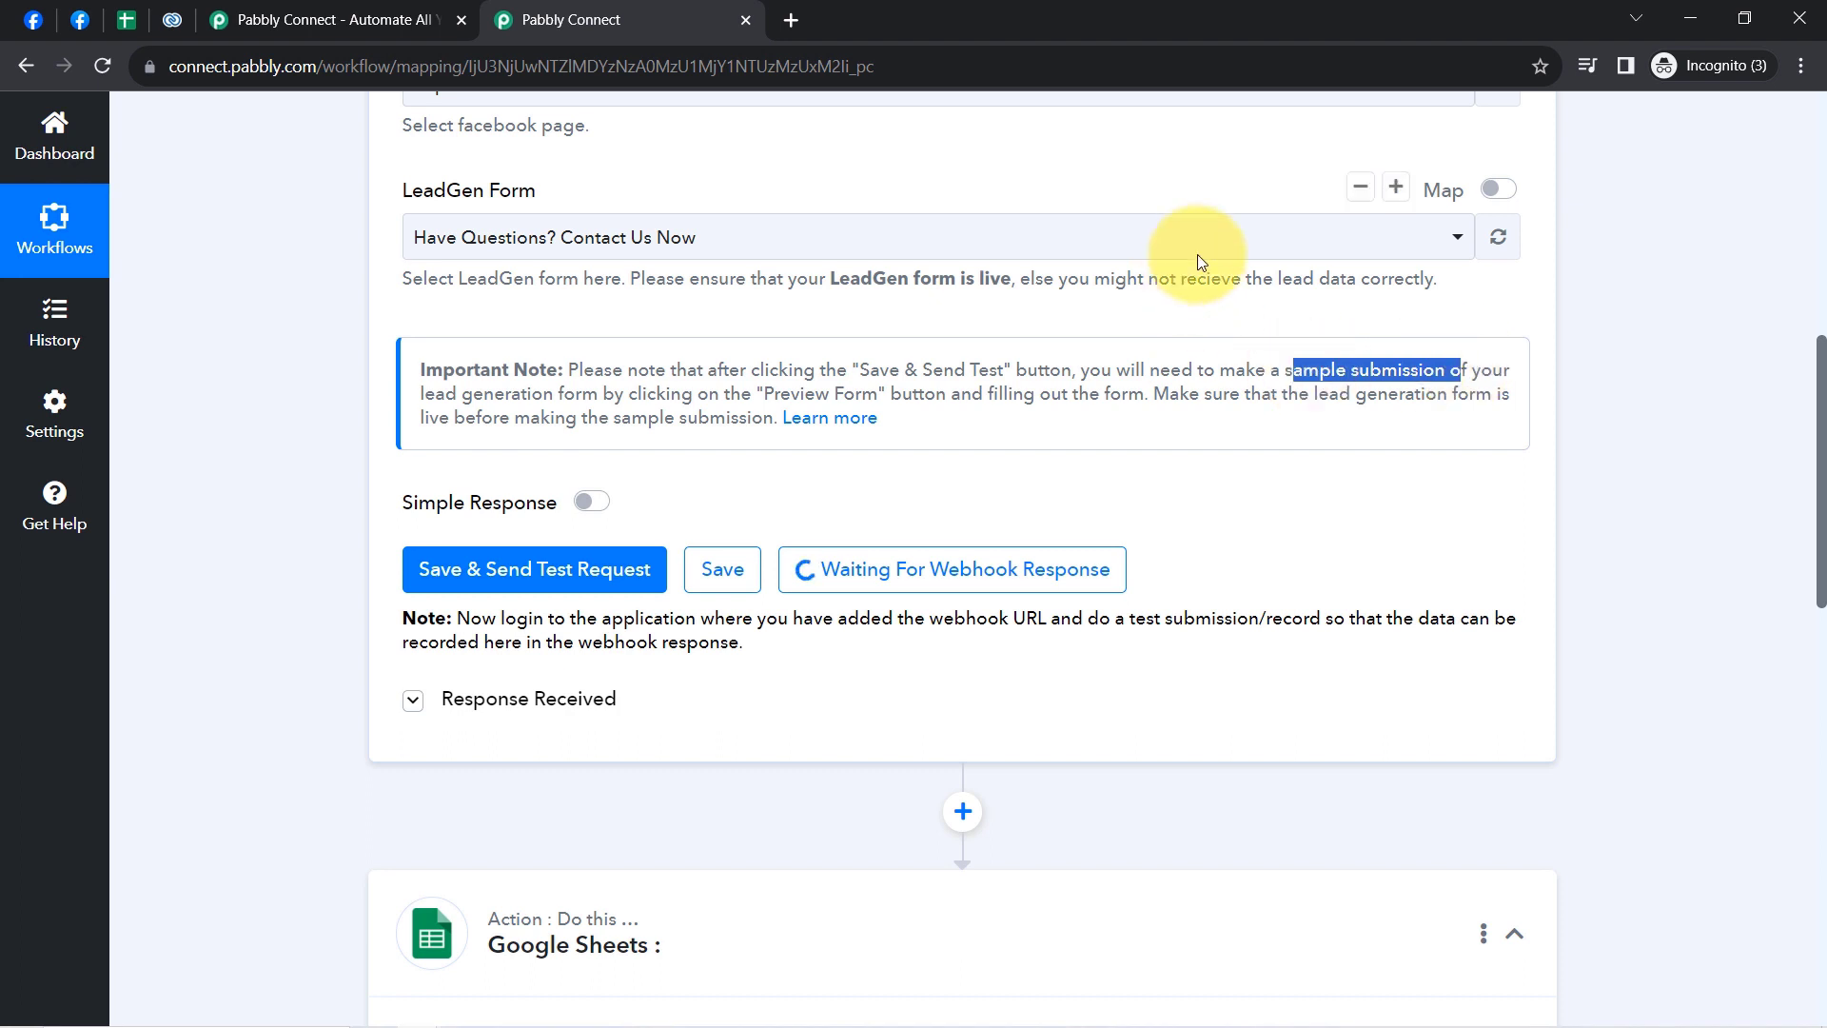
# - Check the filled test lead in the Lead Ads Testing Tool, then open the trigger note's Learn more help article
pyautogui.click(33, 19)
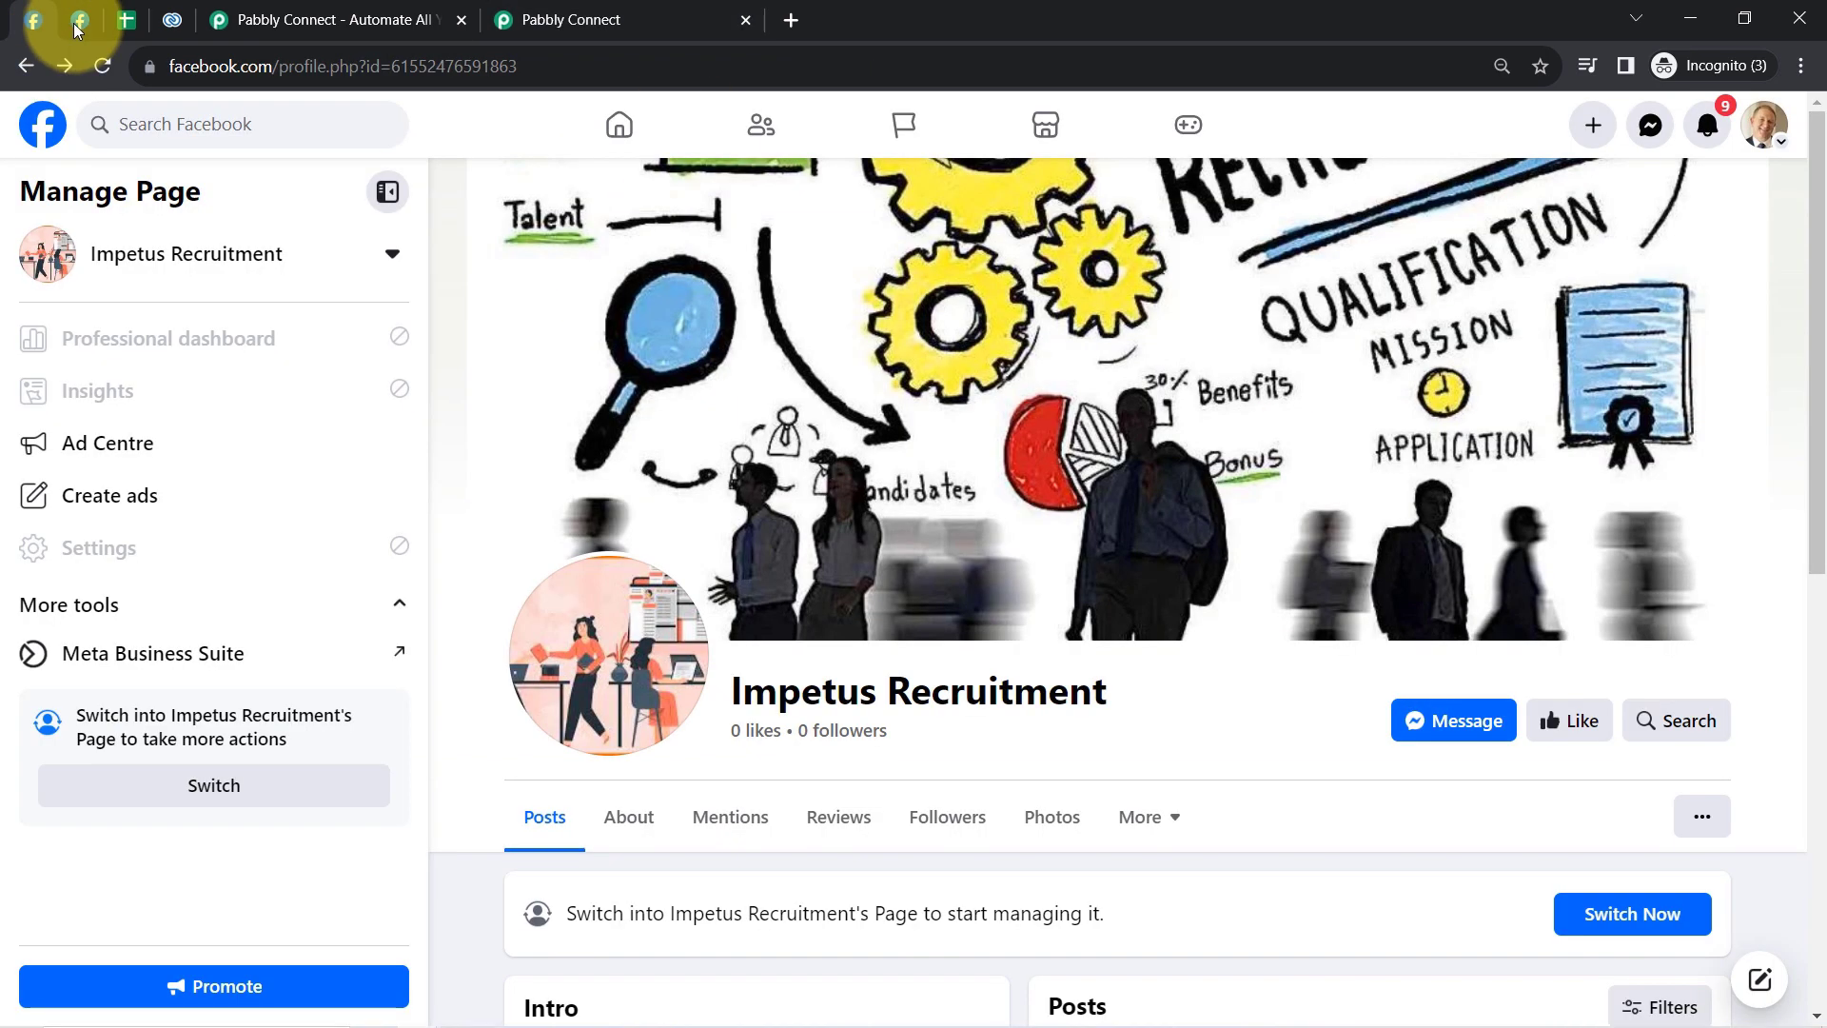
pyautogui.click(79, 19)
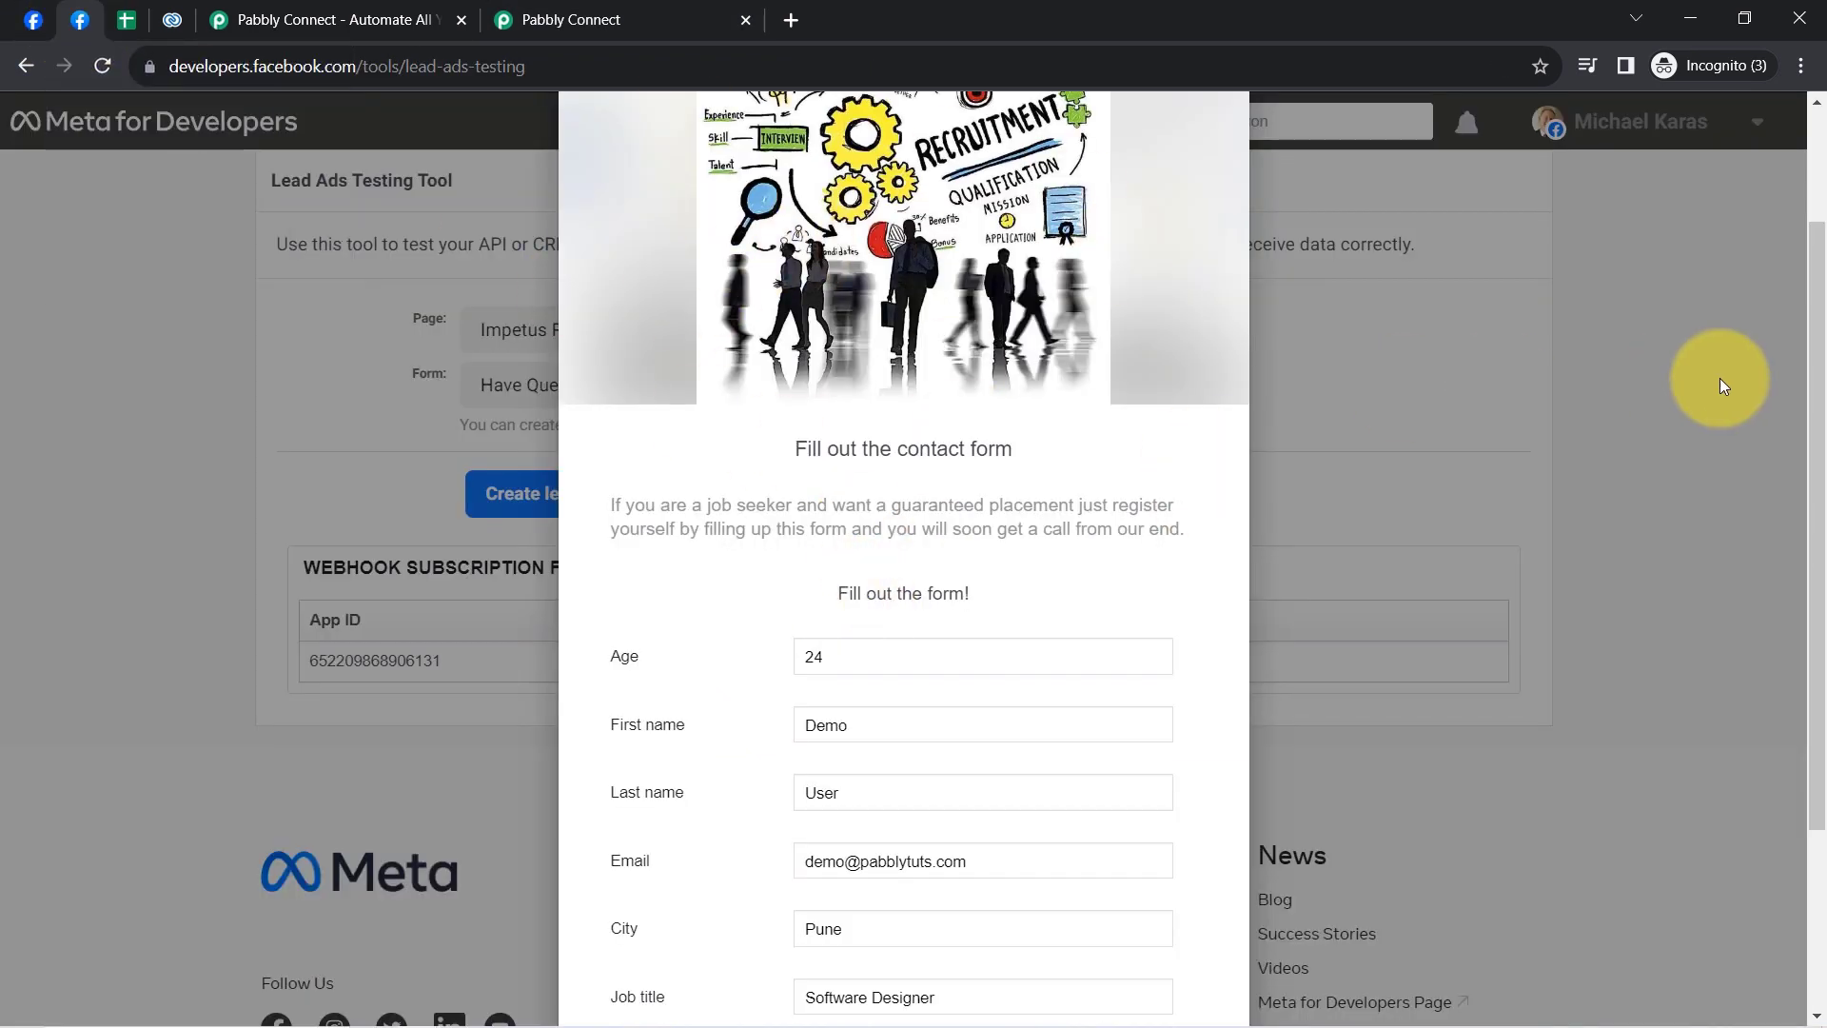
pyautogui.moveTo(1808, 380)
pyautogui.mouseDown()
pyautogui.moveTo(1811, 191)
pyautogui.moveTo(1813, 547)
pyautogui.moveTo(1811, 380)
pyautogui.mouseUp()
pyautogui.click(582, 13)
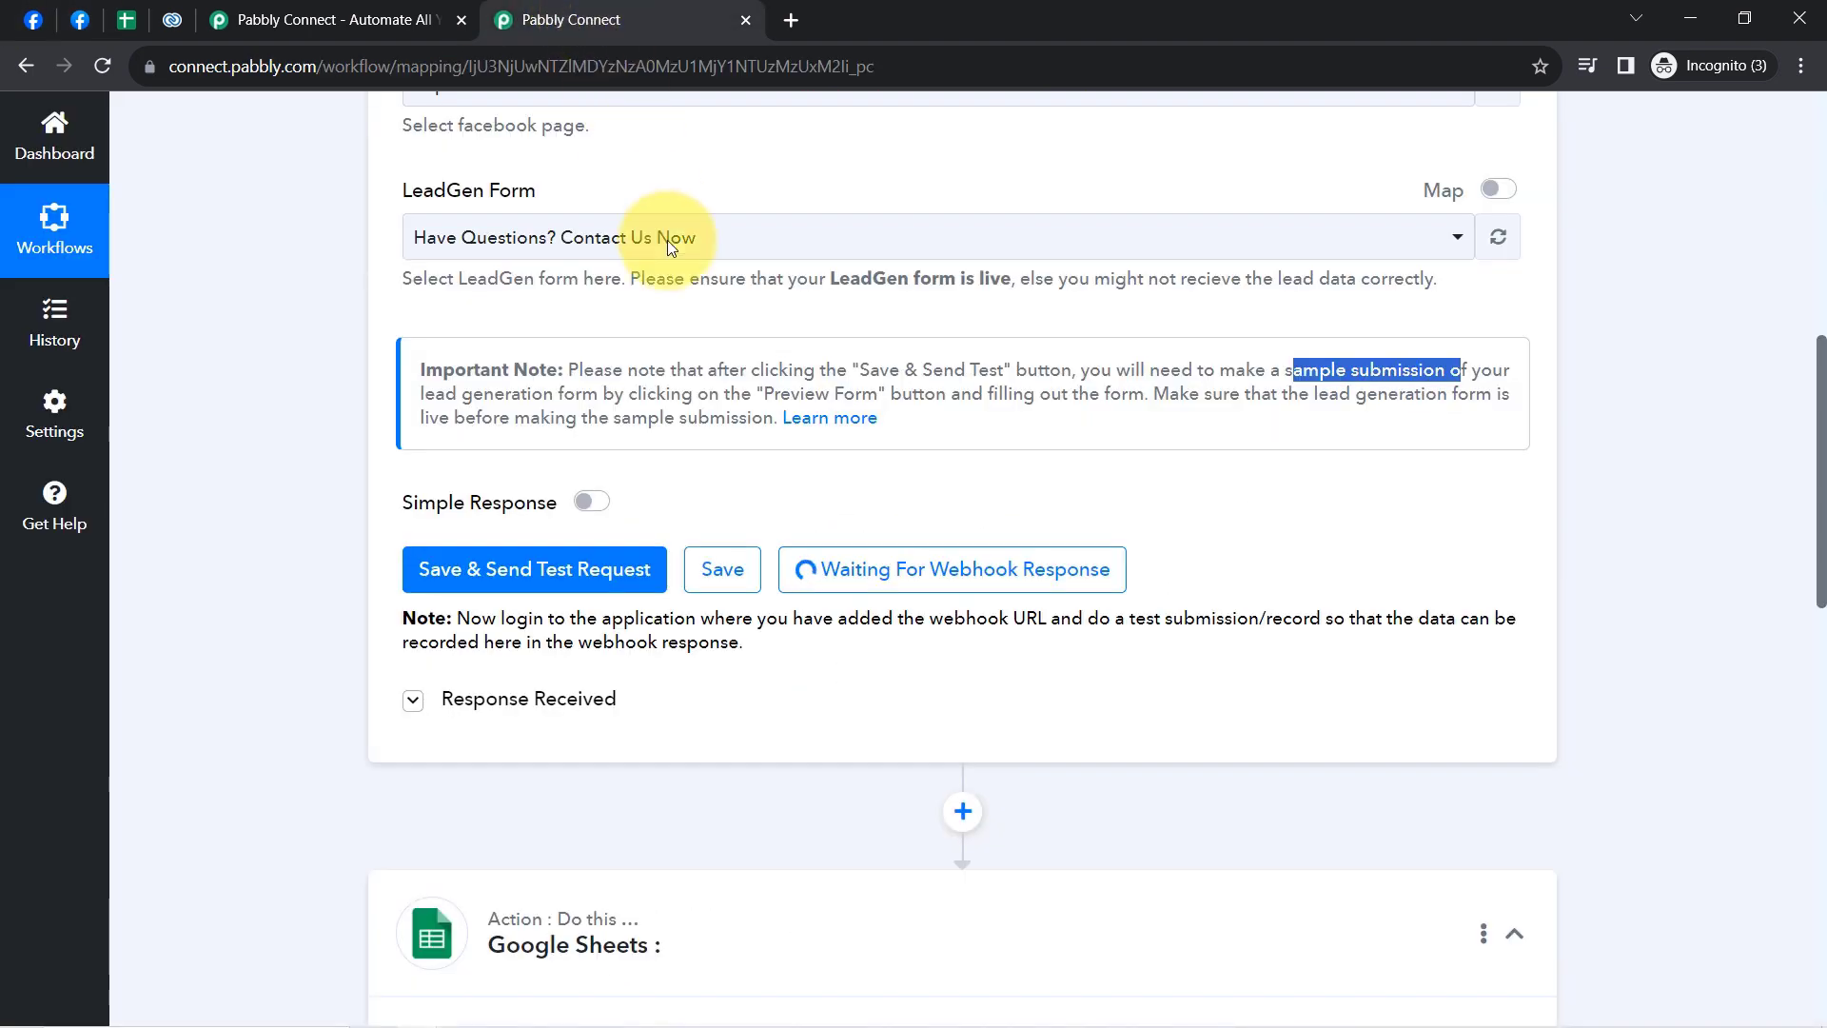
pyautogui.click(819, 419)
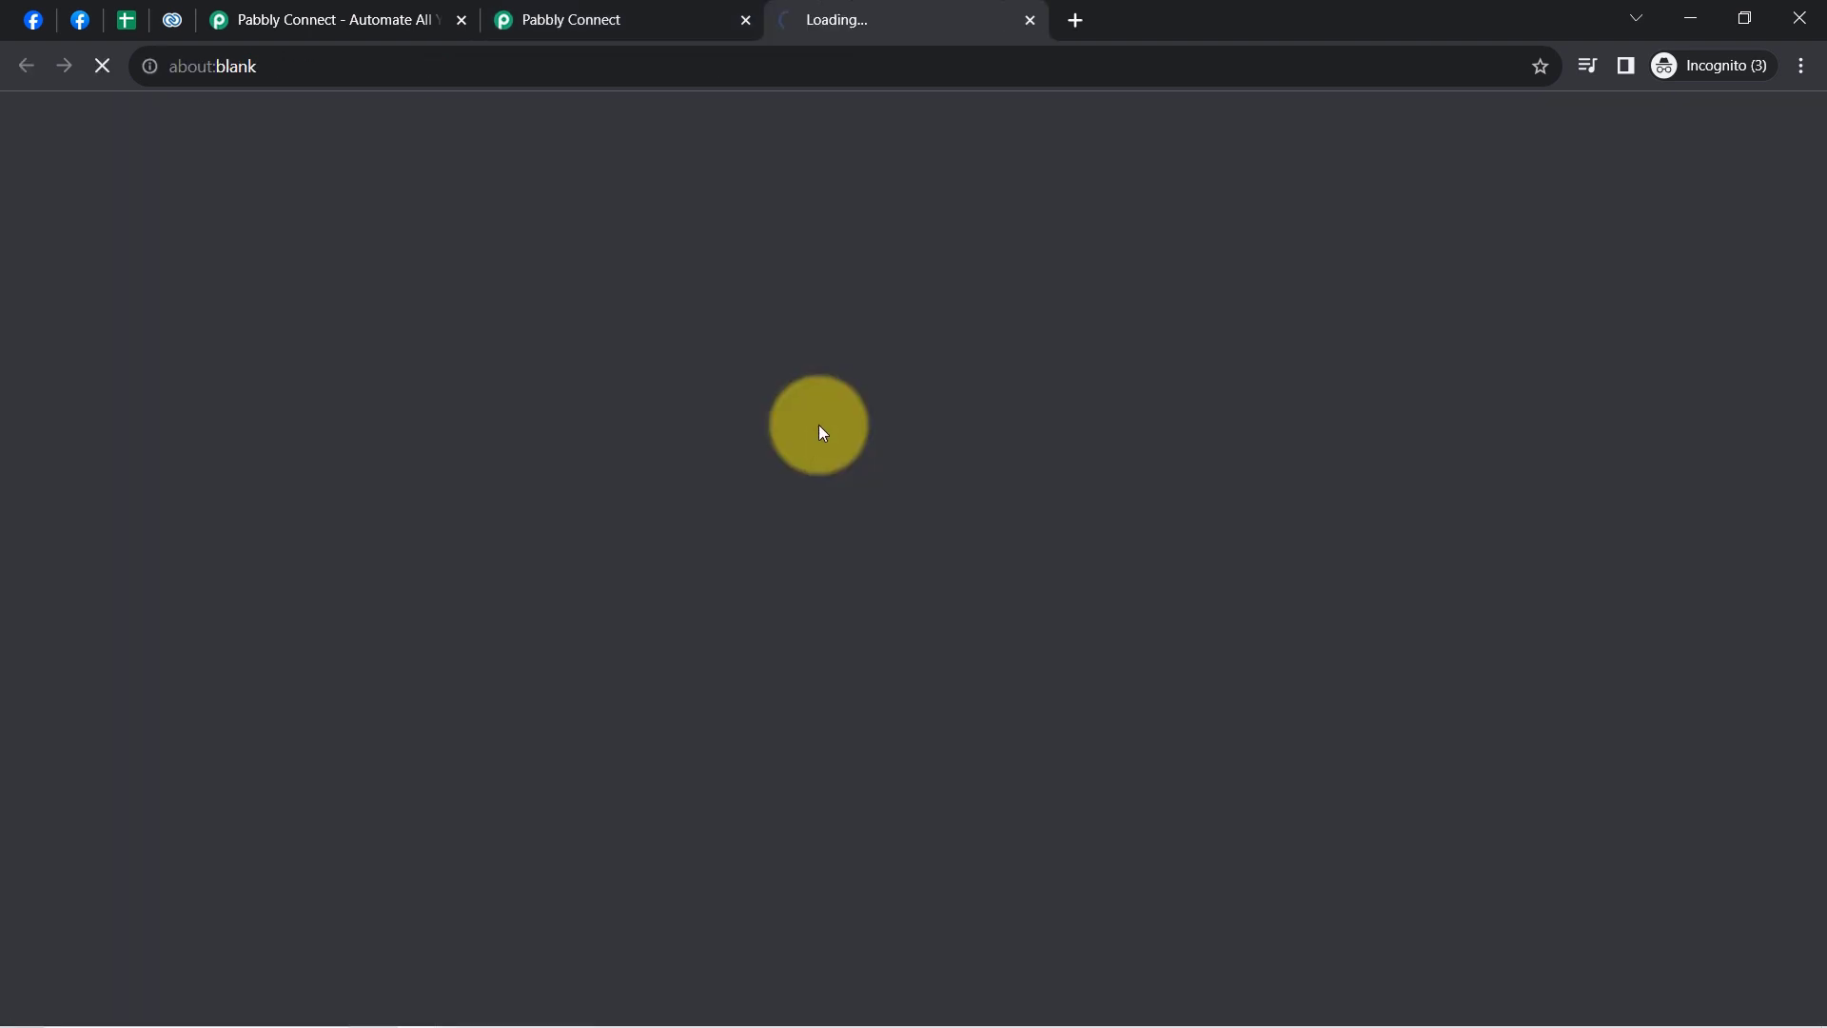
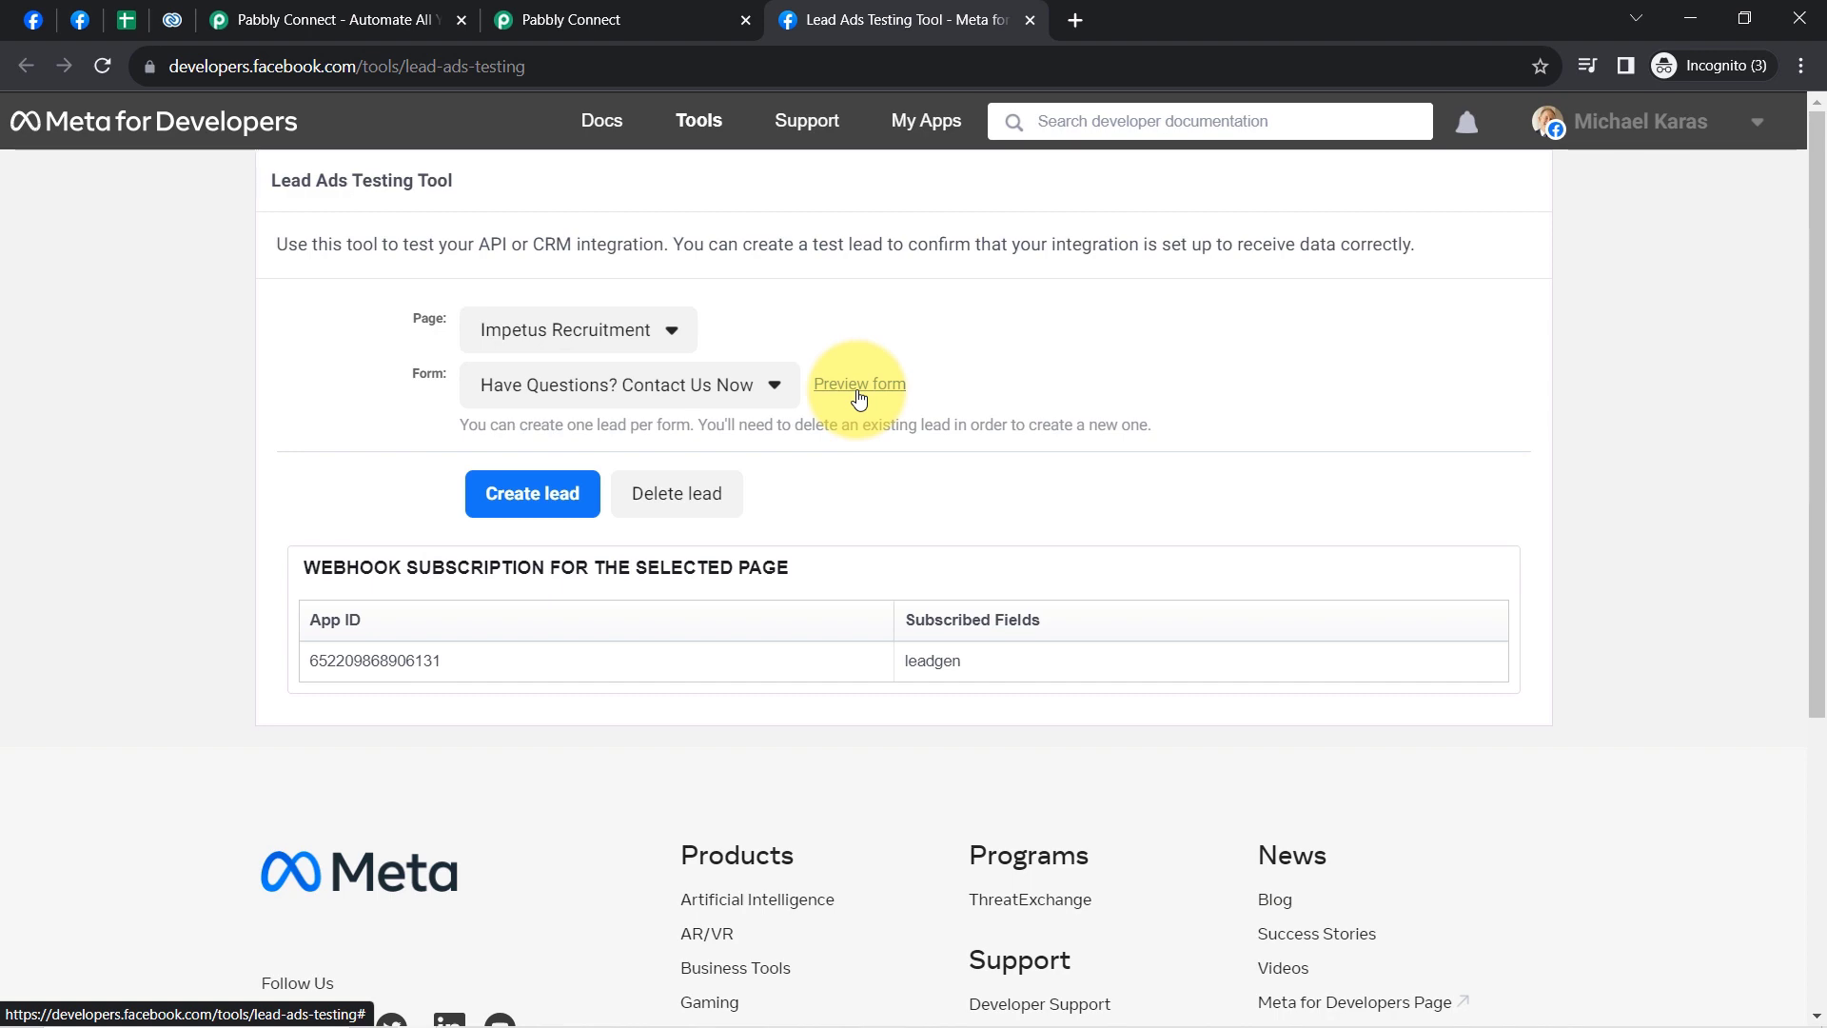
# - Open the lead form preview in the Lead Ads Testing Tool and close the duplicate page
pyautogui.click(859, 385)
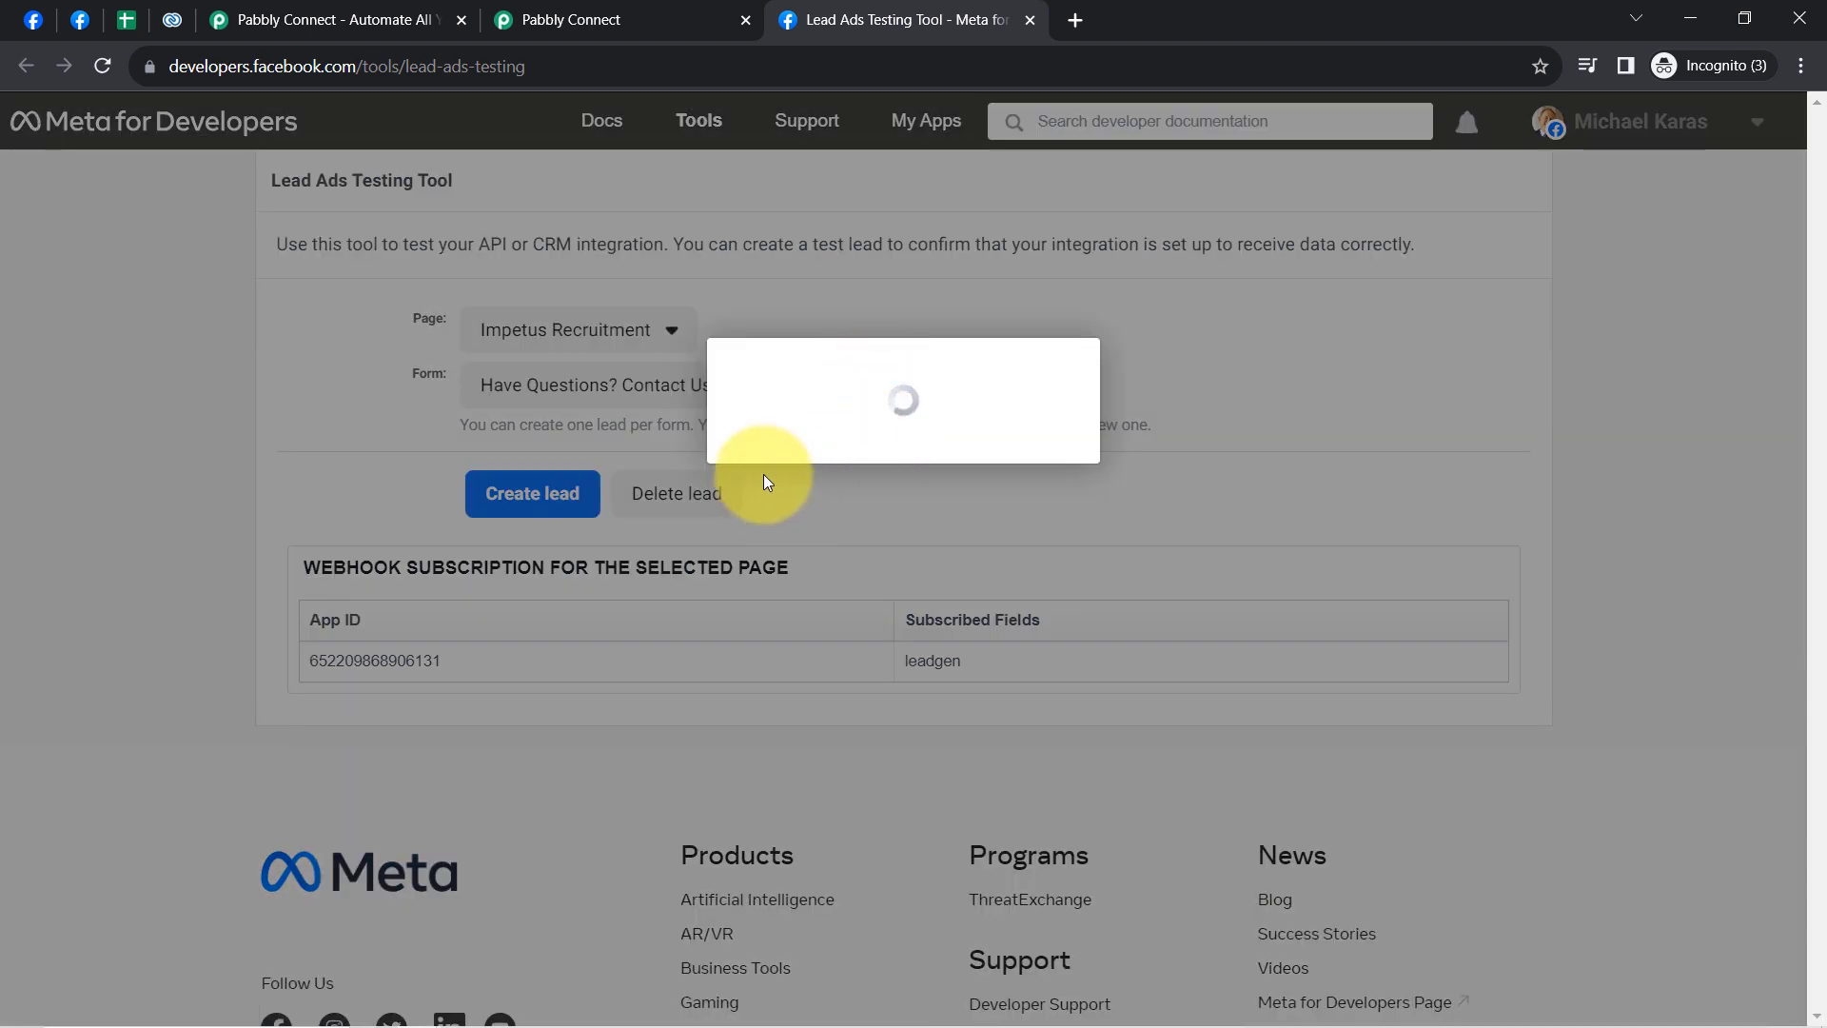
pyautogui.click(763, 476)
pyautogui.click(859, 388)
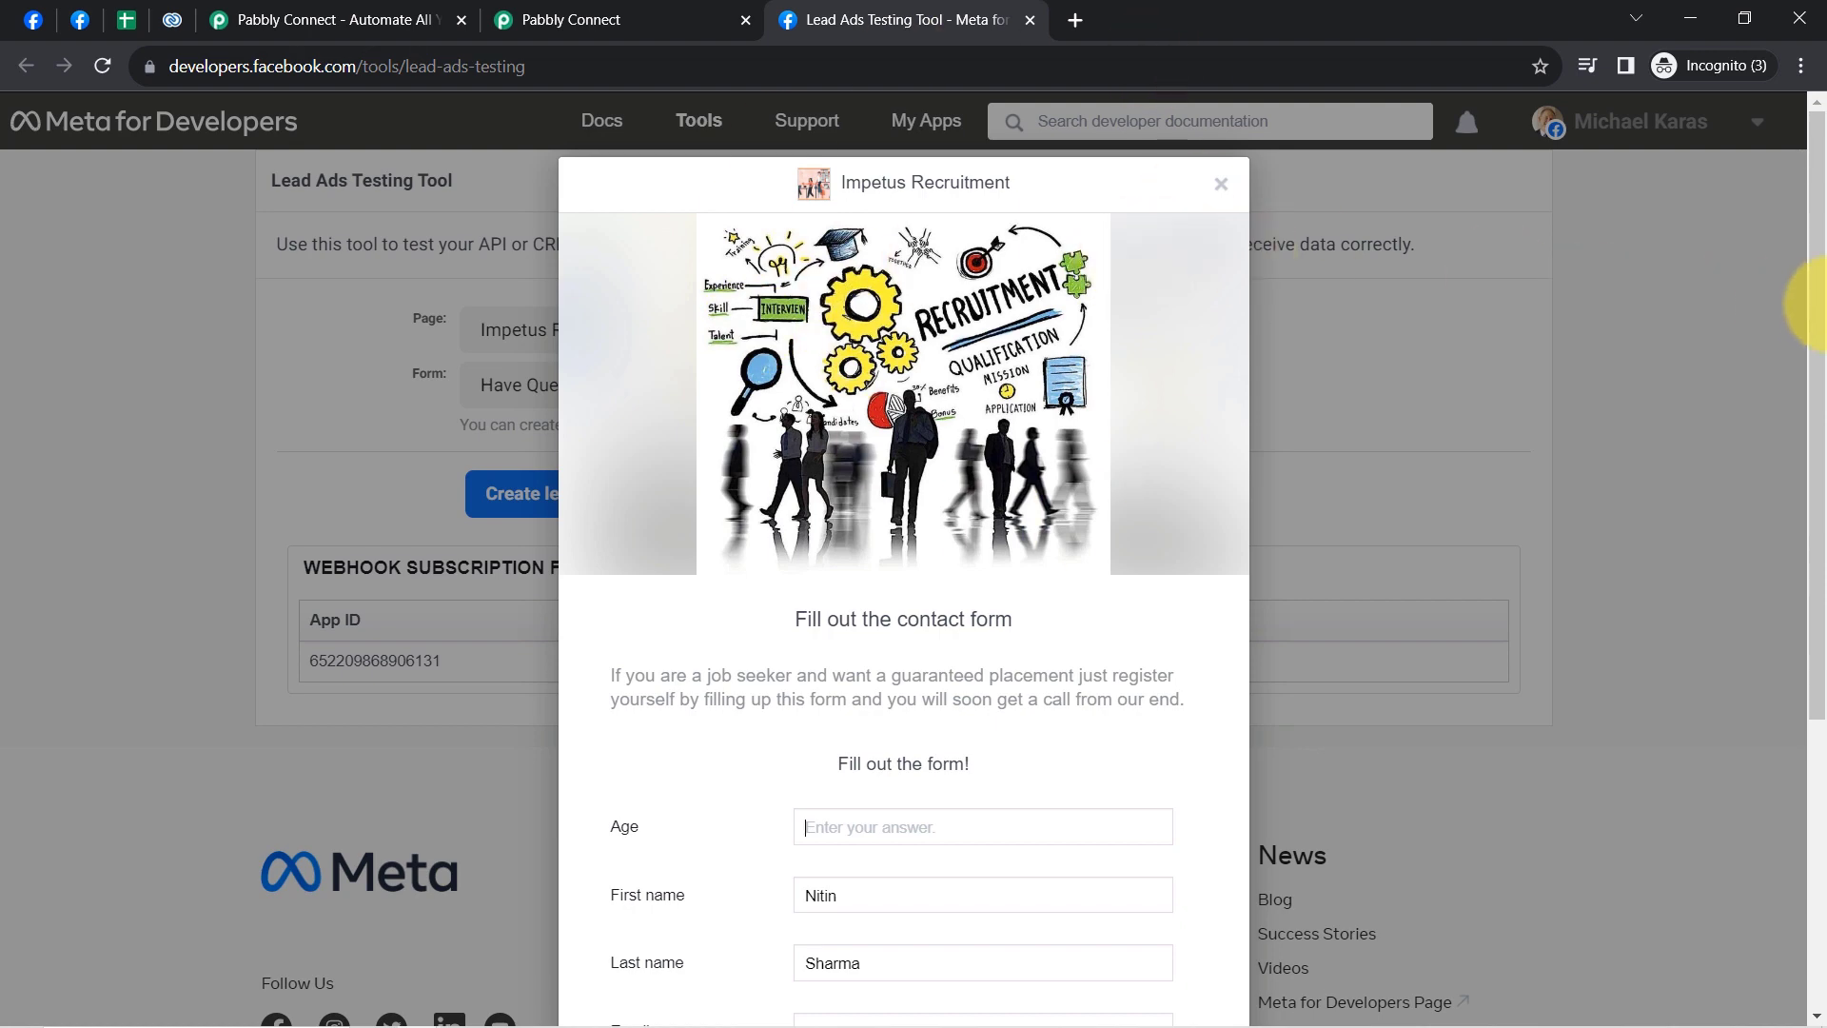
pyautogui.moveTo(1815, 305); pyautogui.dragTo(1795, 368)
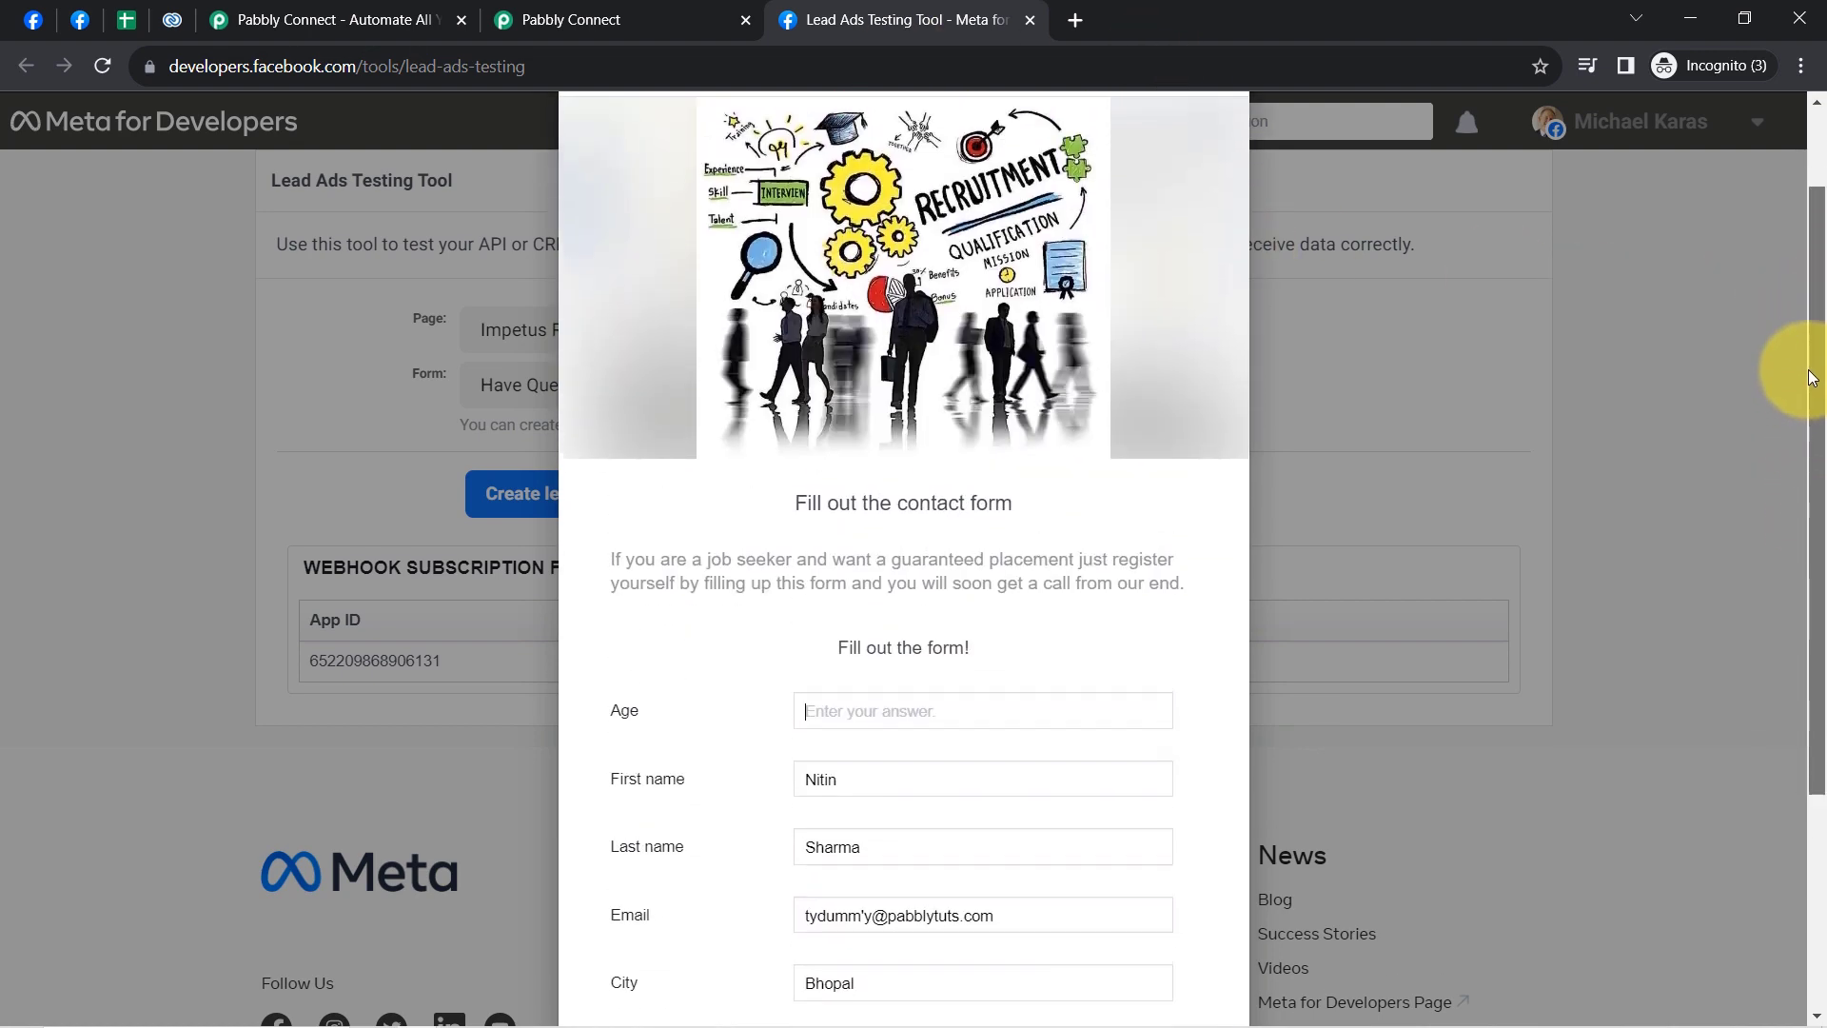
pyautogui.click(1026, 21)
pyautogui.click(80, 19)
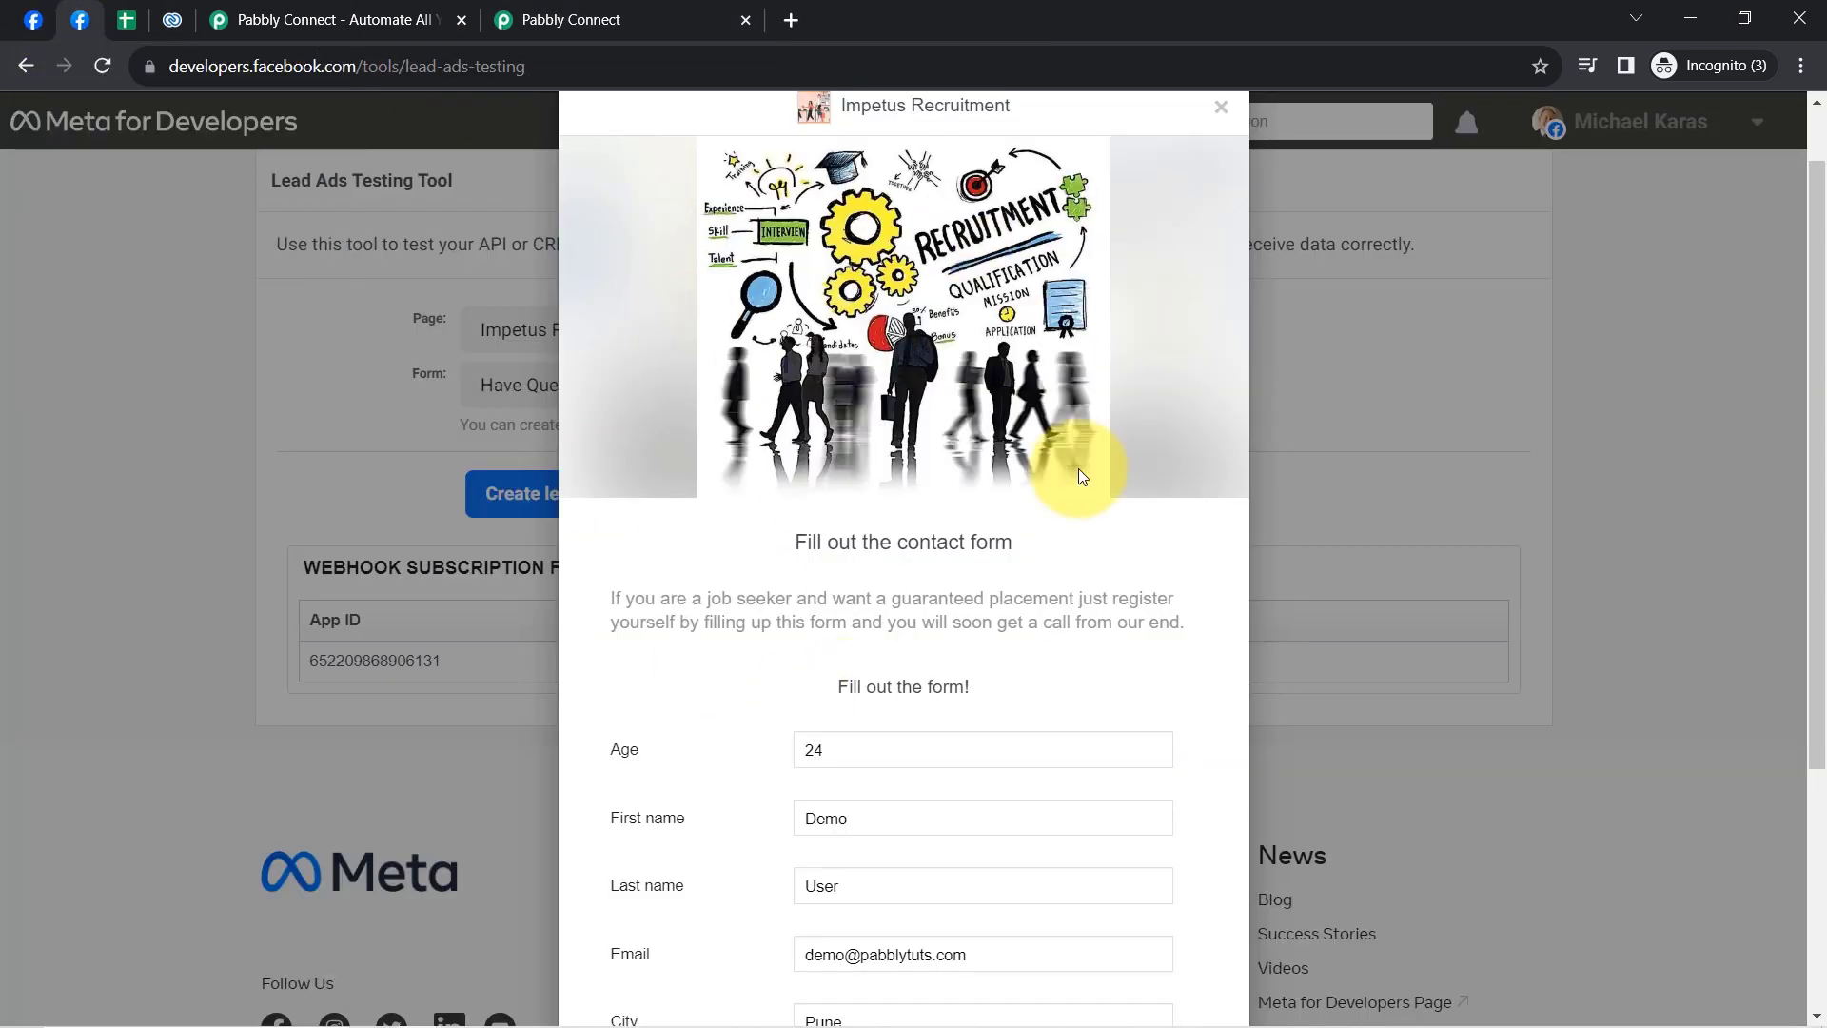
pyautogui.moveTo(1799, 286); pyautogui.dragTo(1799, 490)
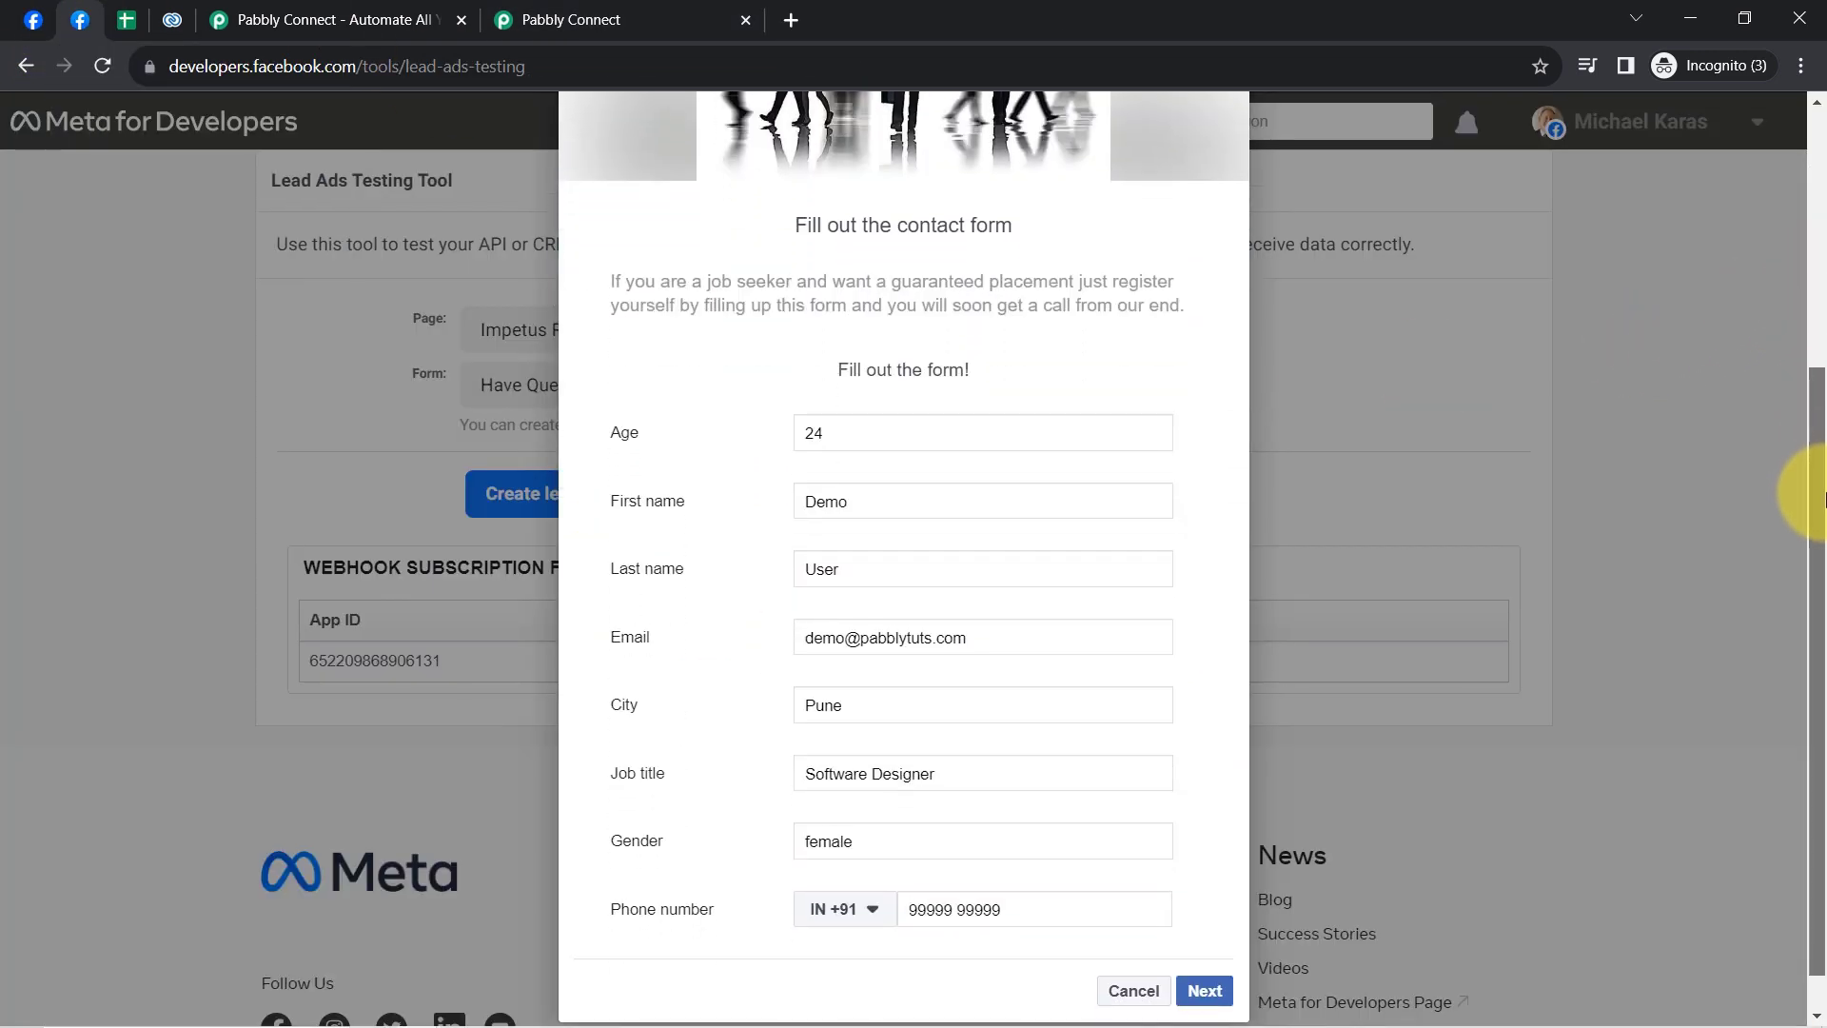
# - Check that the Pabbly workflow is waiting for a test lead, then return to the form
pyautogui.click(647, 10)
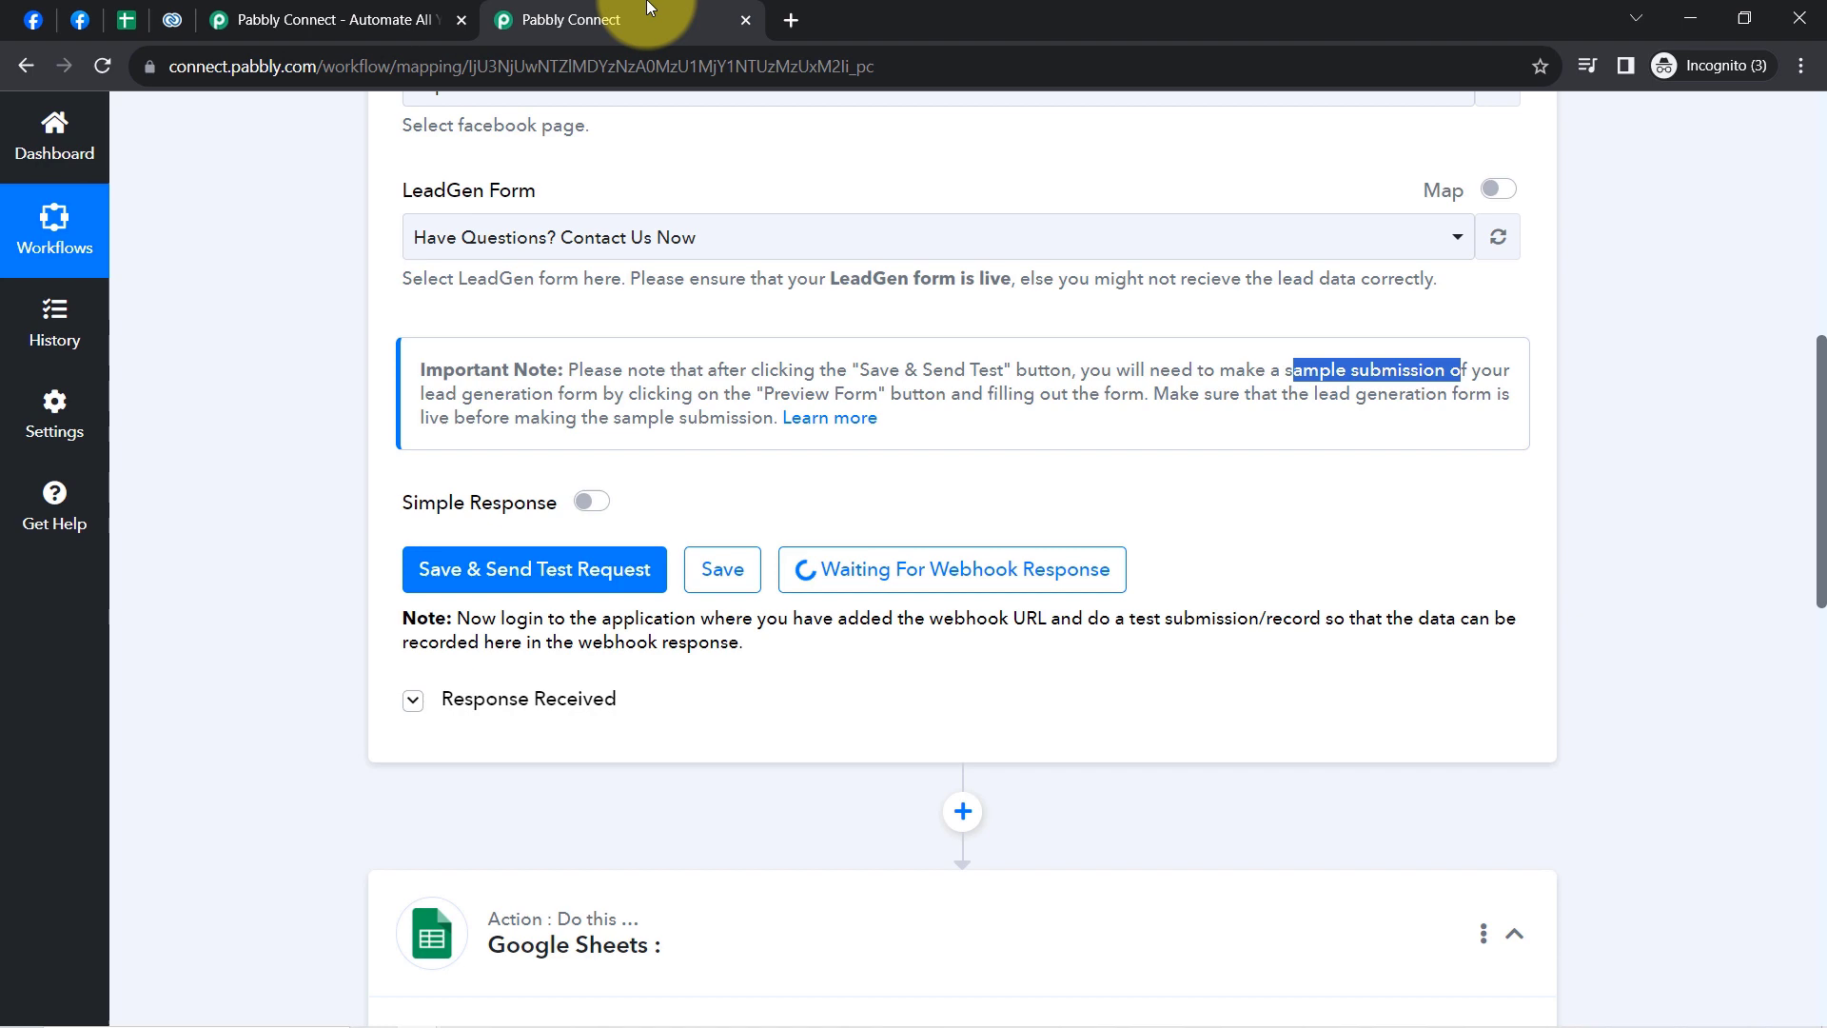
pyautogui.click(80, 19)
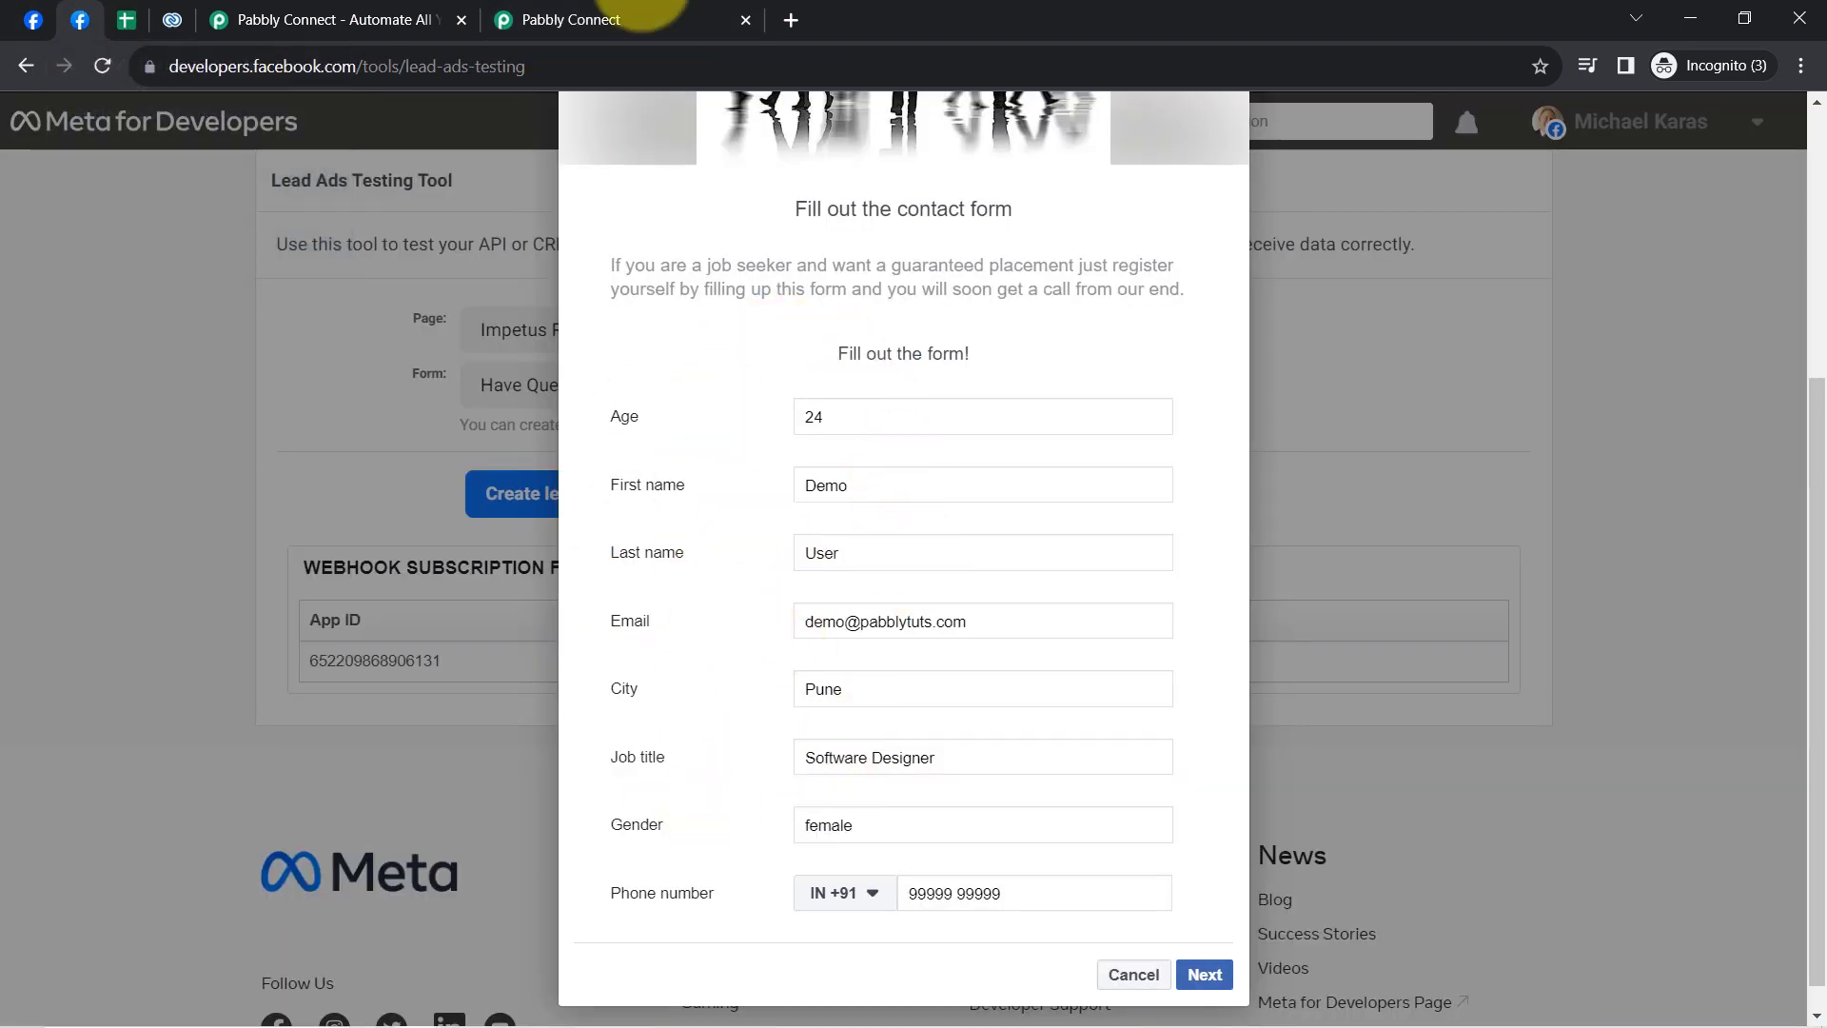
pyautogui.click(632, 20)
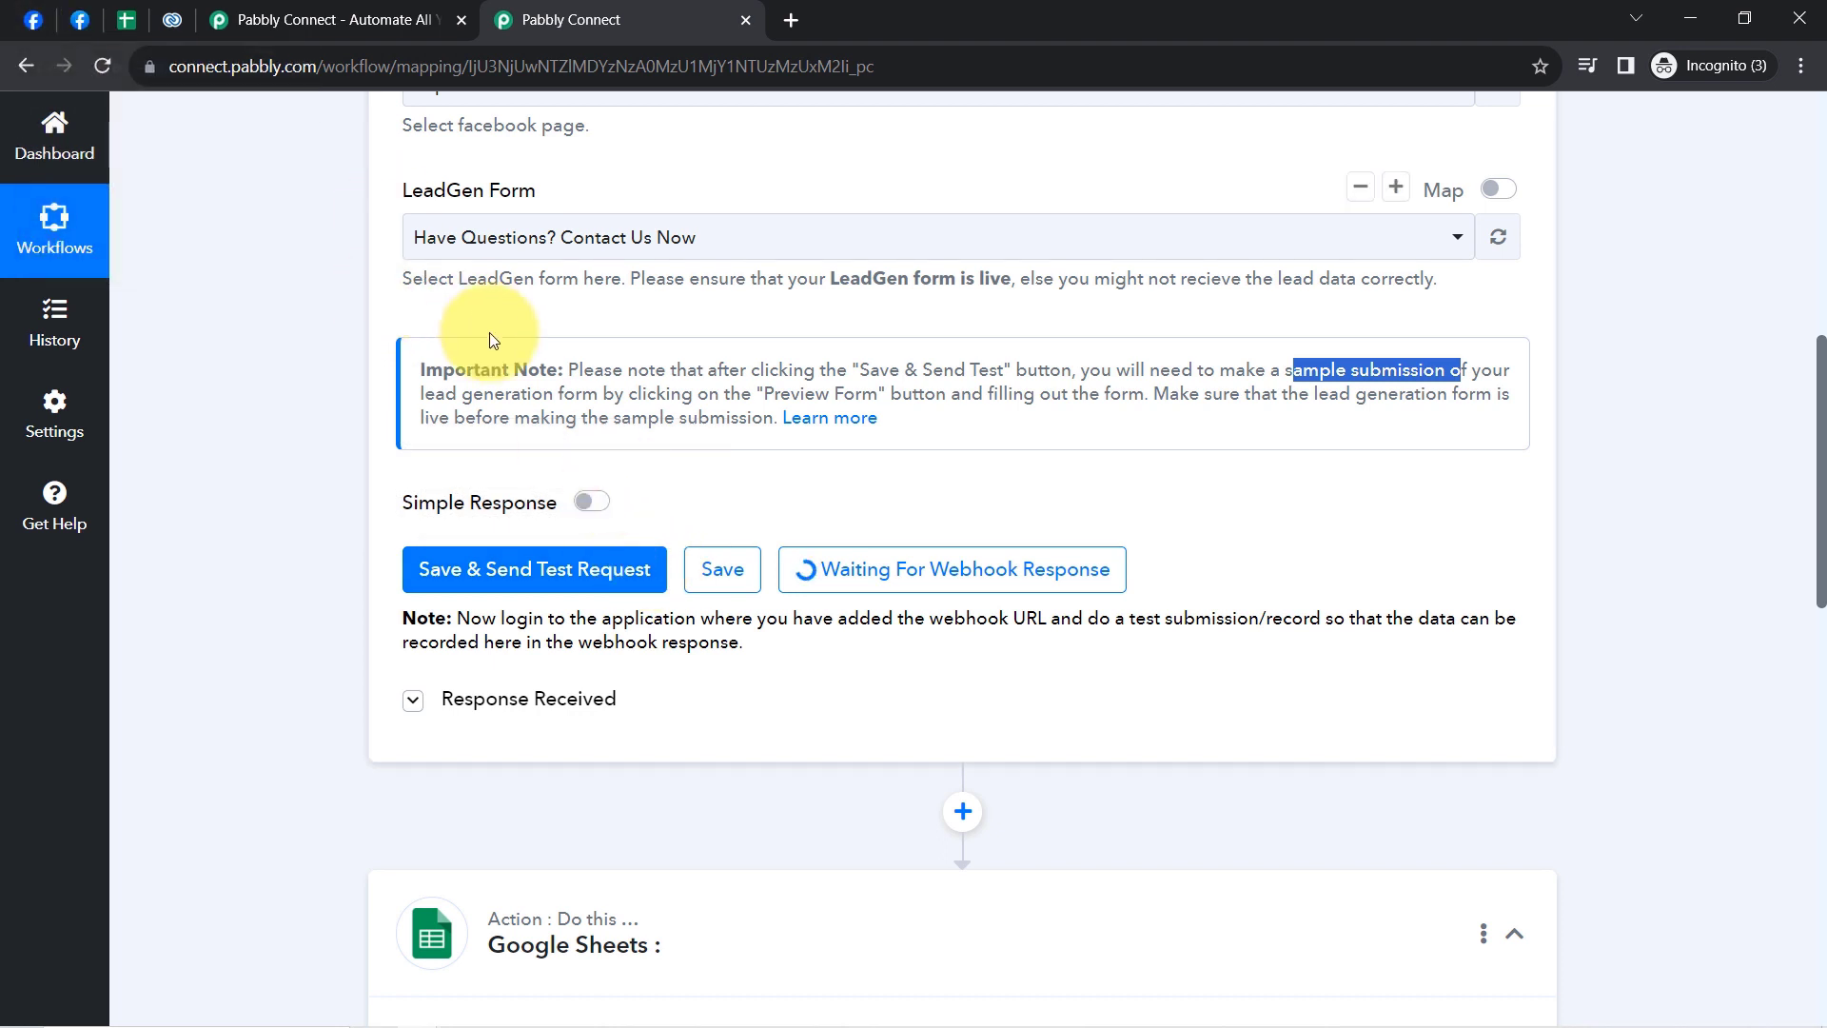
pyautogui.click(82, 11)
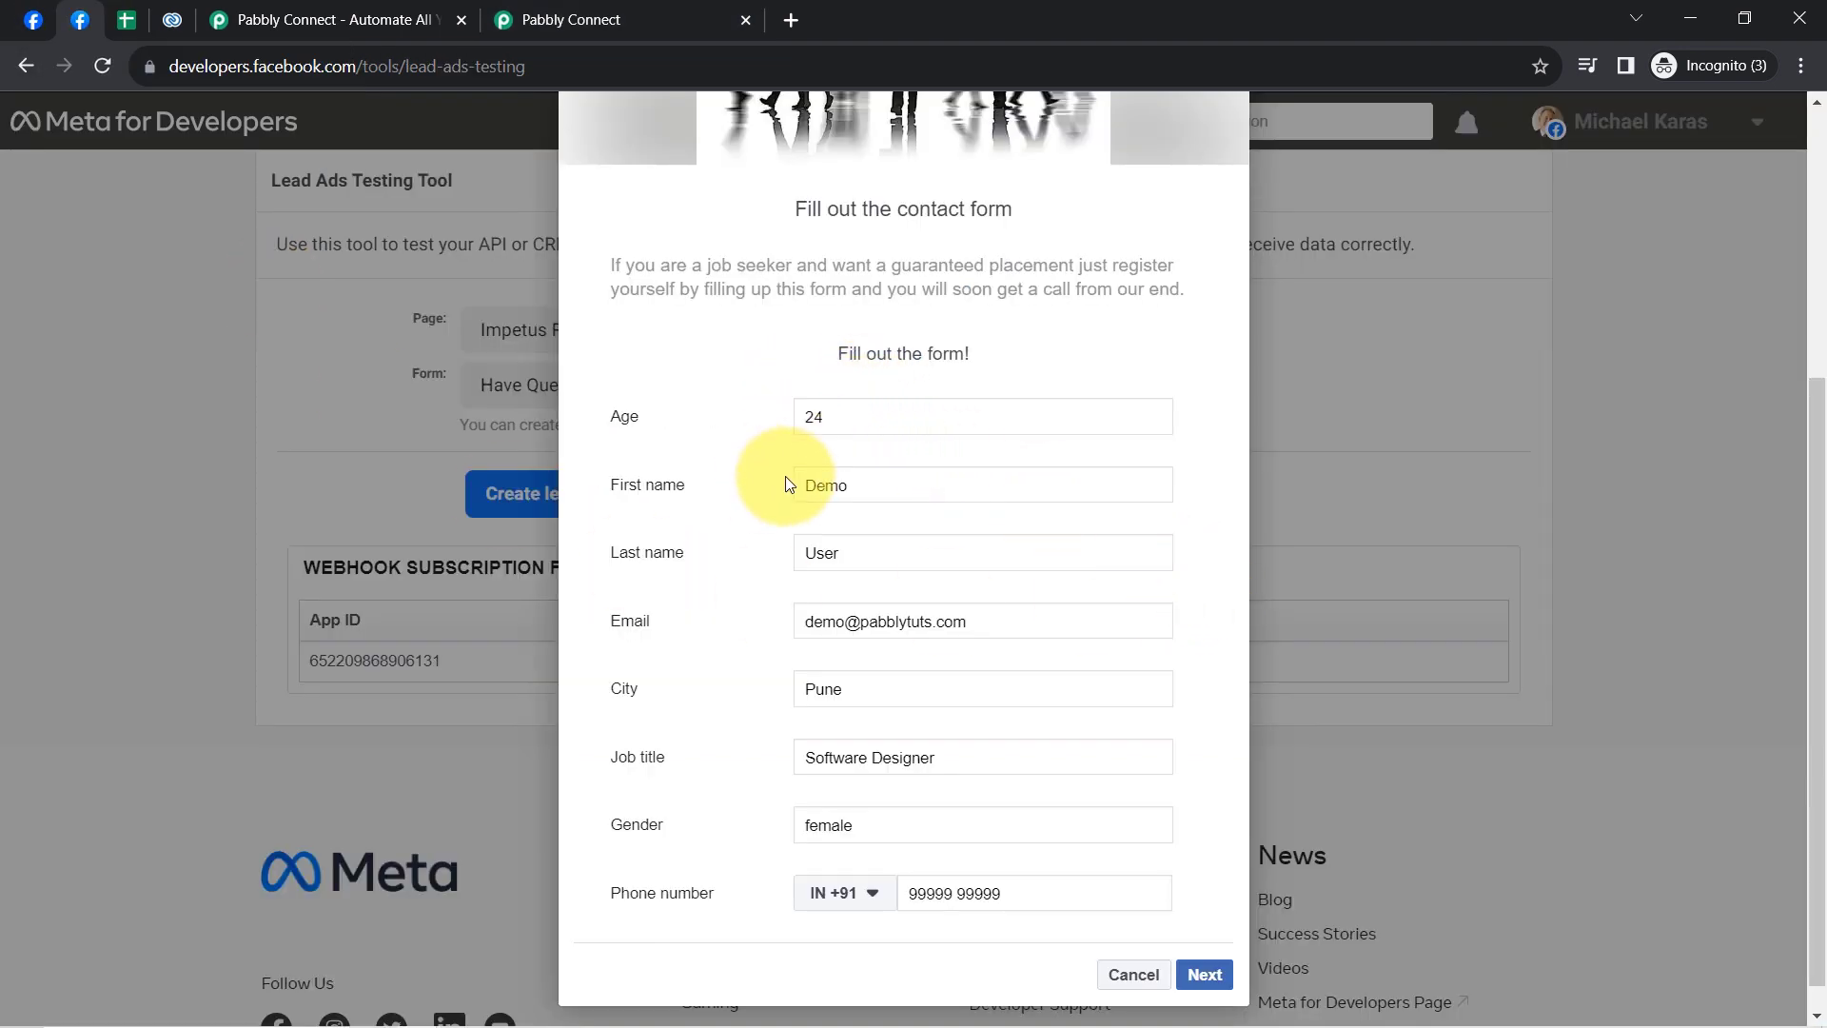
# - Change the first name to Dummy, comparing against the earlier spreadsheet row and CRM contact
pyautogui.moveTo(865, 487); pyautogui.dragTo(820, 486)
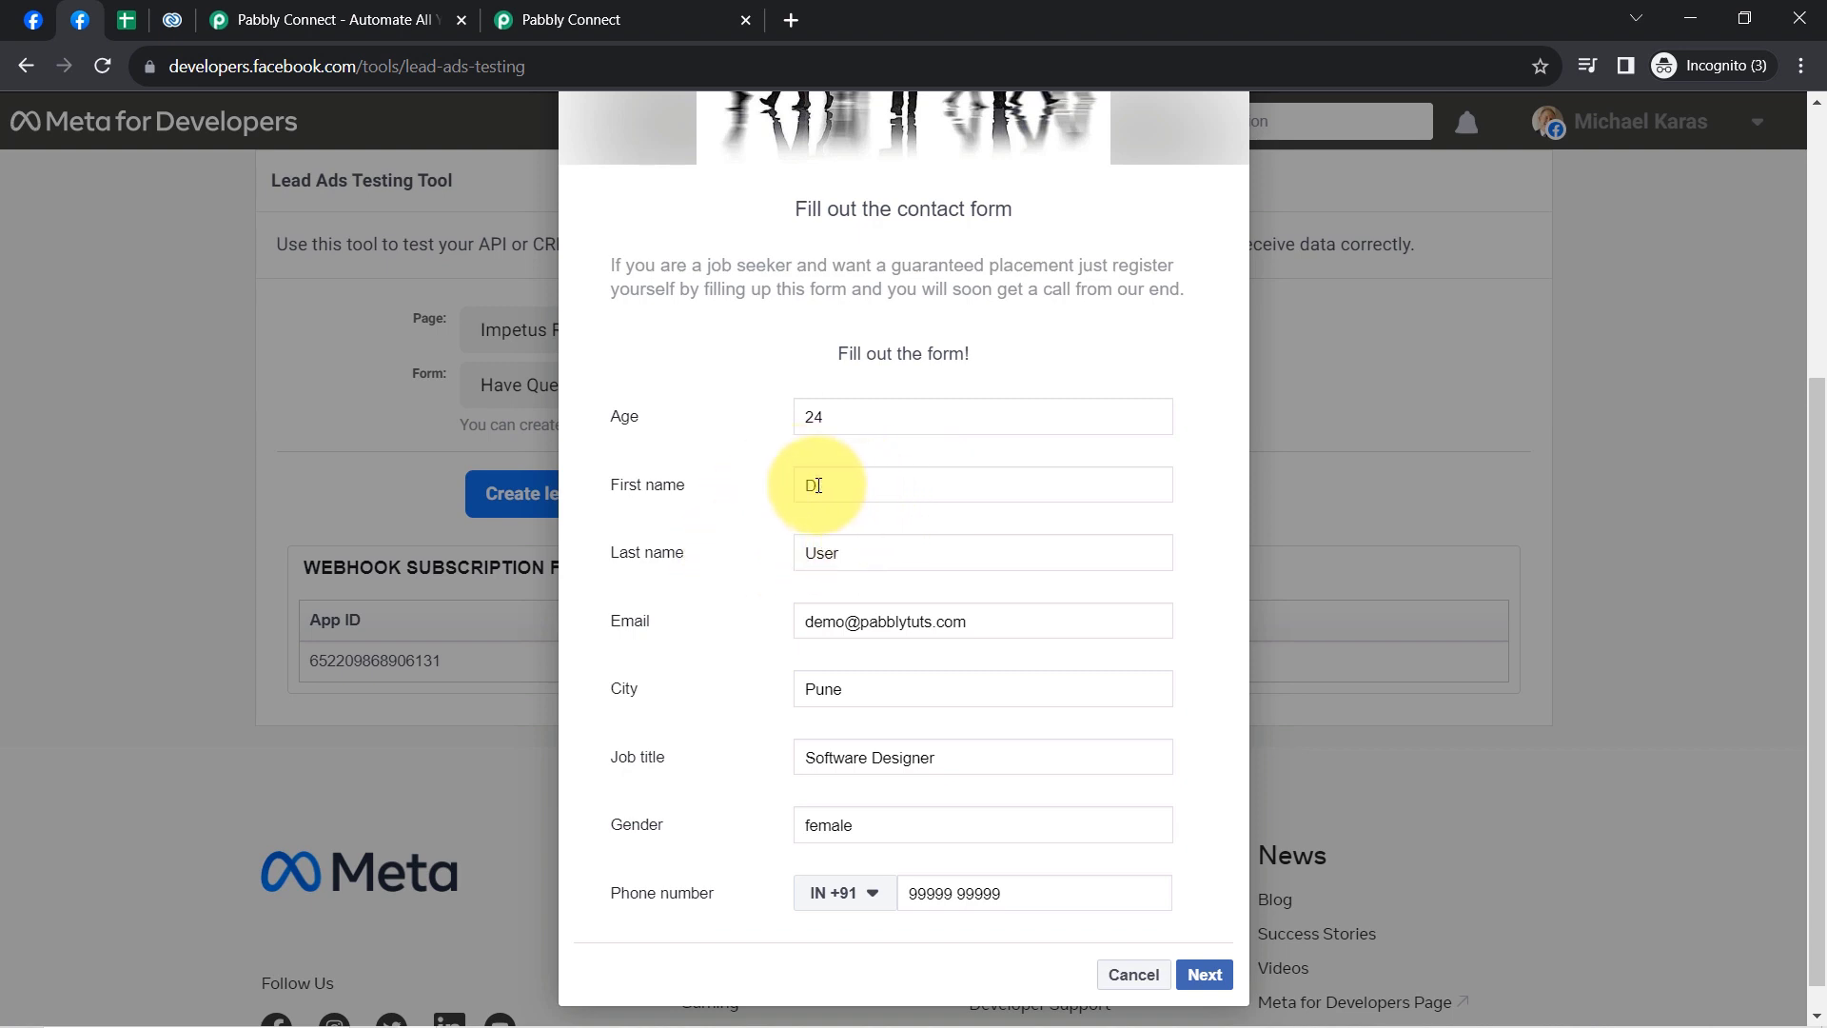
pyautogui.write('i')
pyautogui.write('mmy')
pyautogui.click(124, 19)
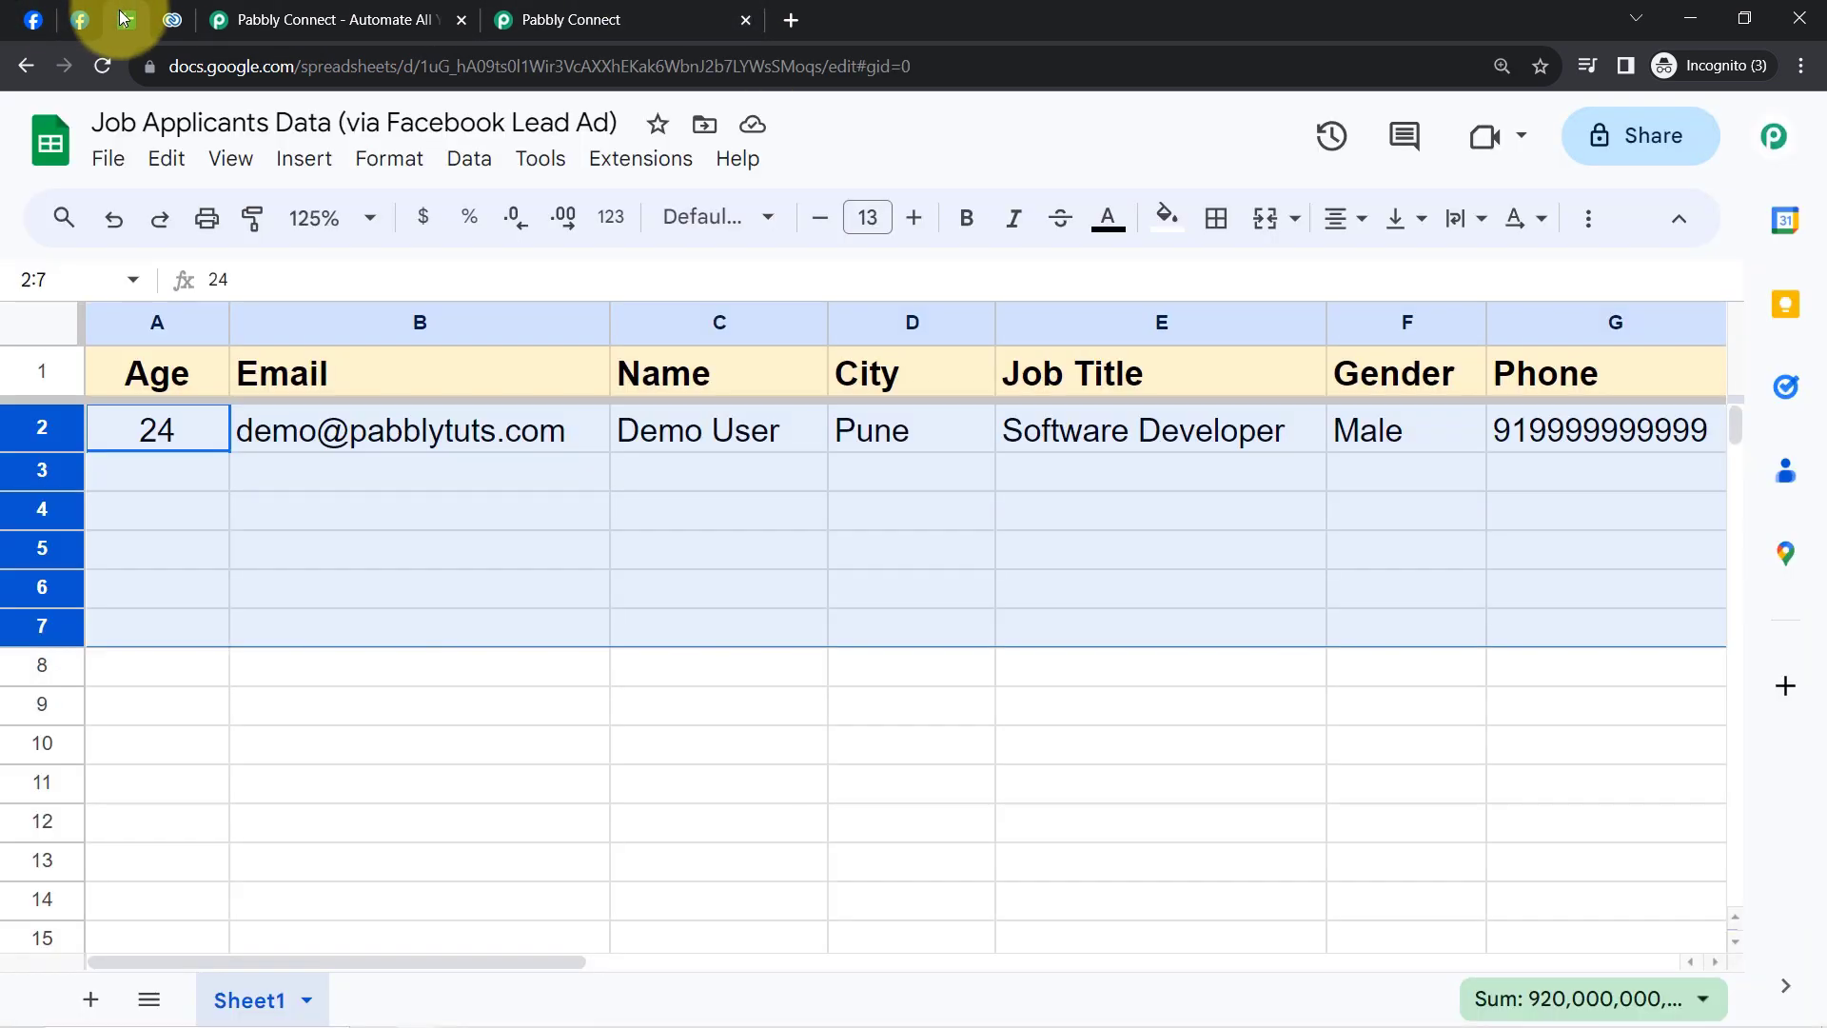
pyautogui.click(172, 19)
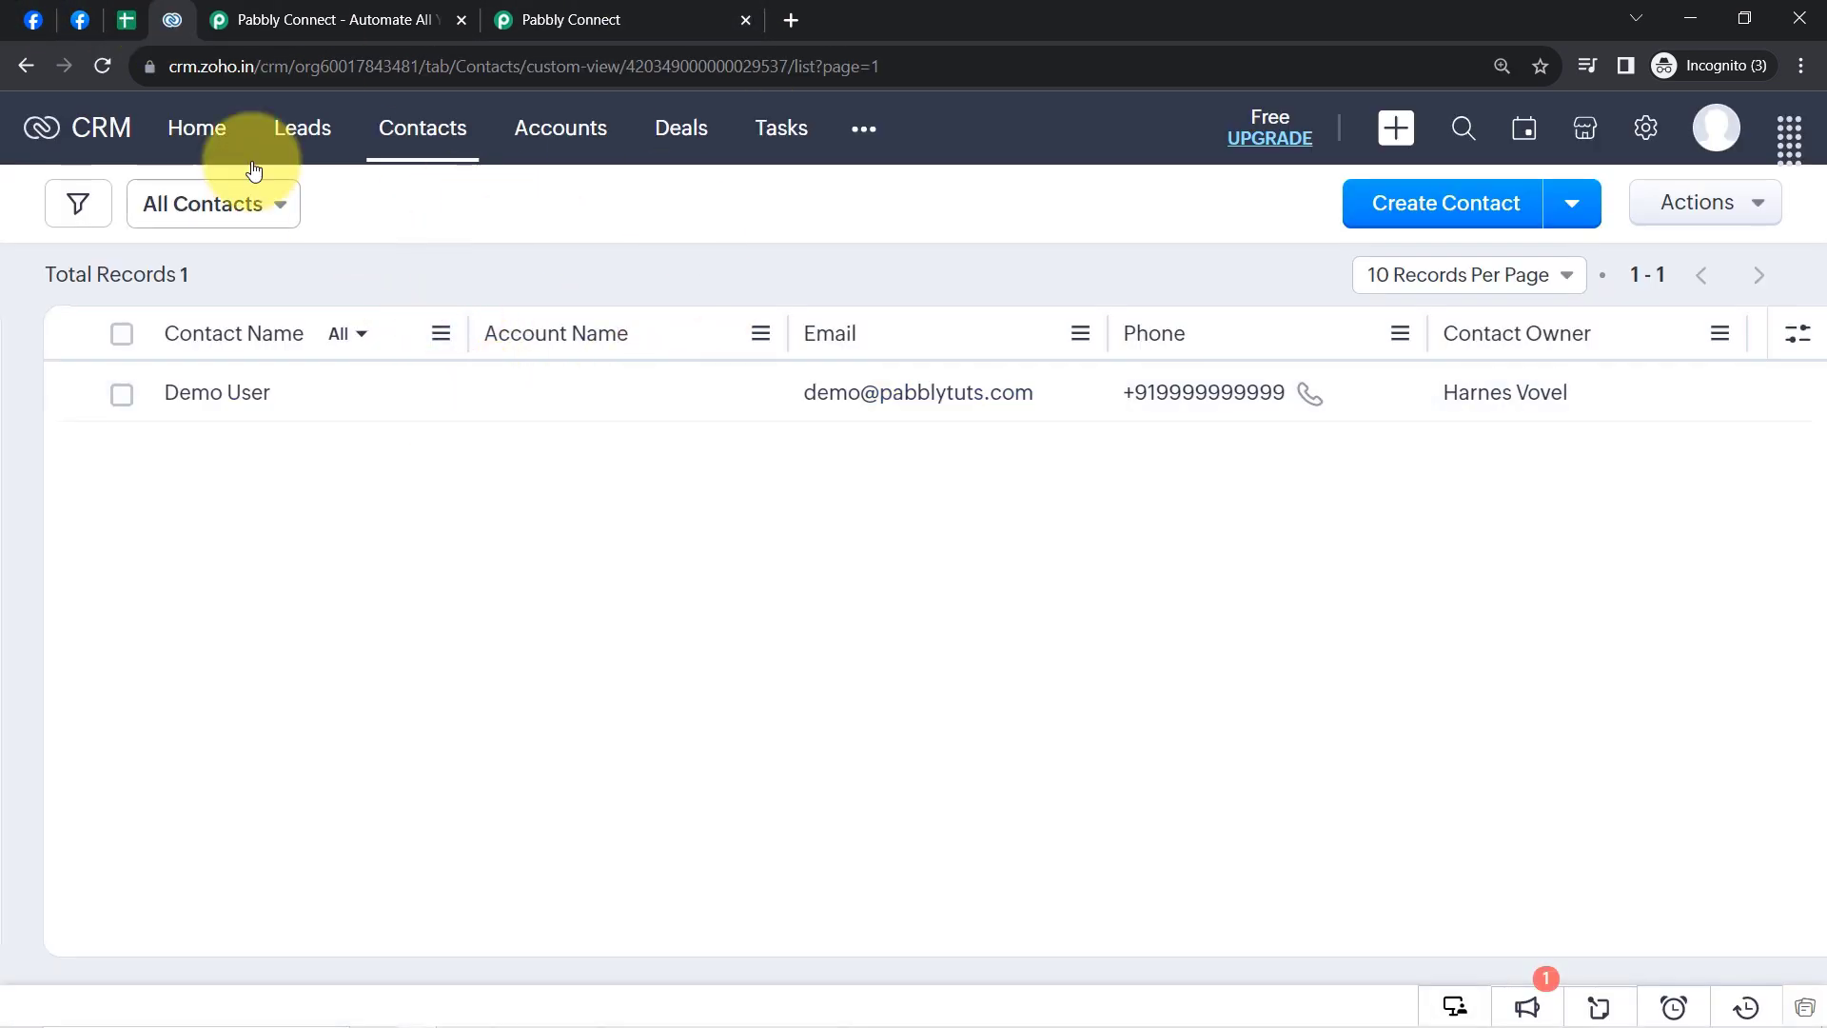
pyautogui.click(79, 20)
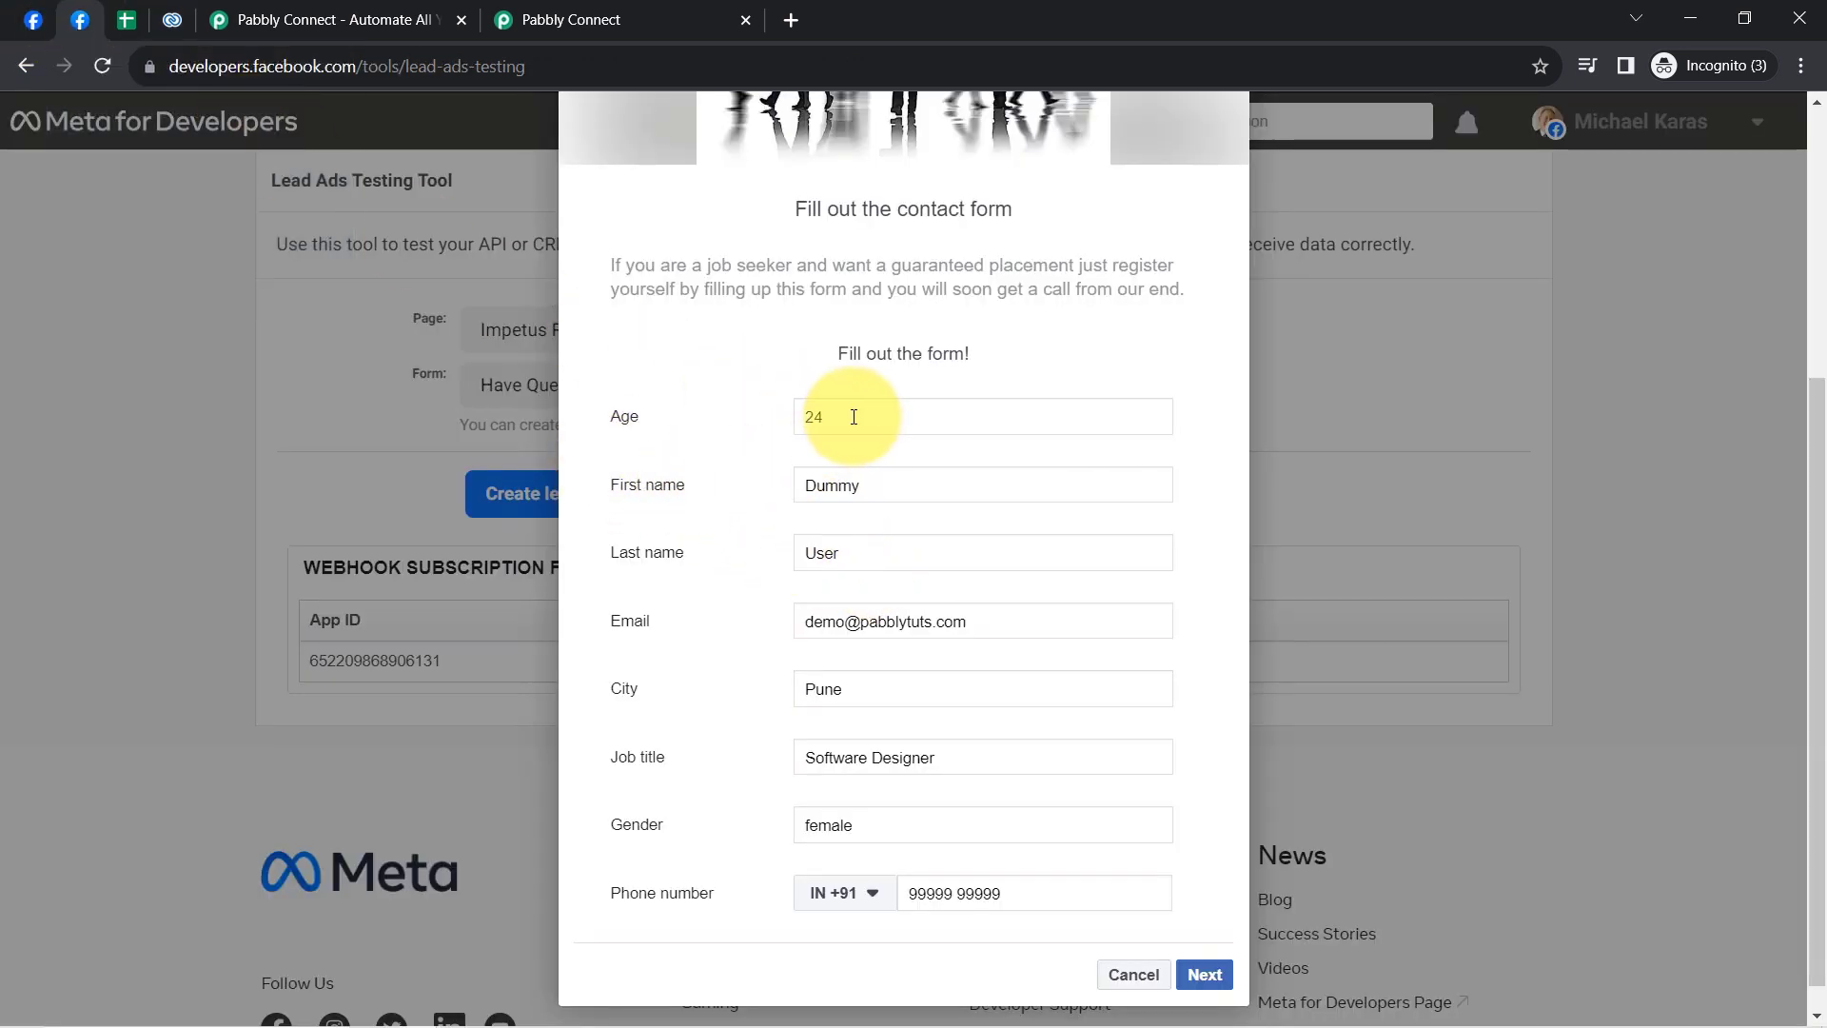
# - Change the test lead's age to 28, city to Bhopal and gender to Male
pyautogui.moveTo(852, 416); pyautogui.dragTo(744, 413)
pyautogui.write('28')
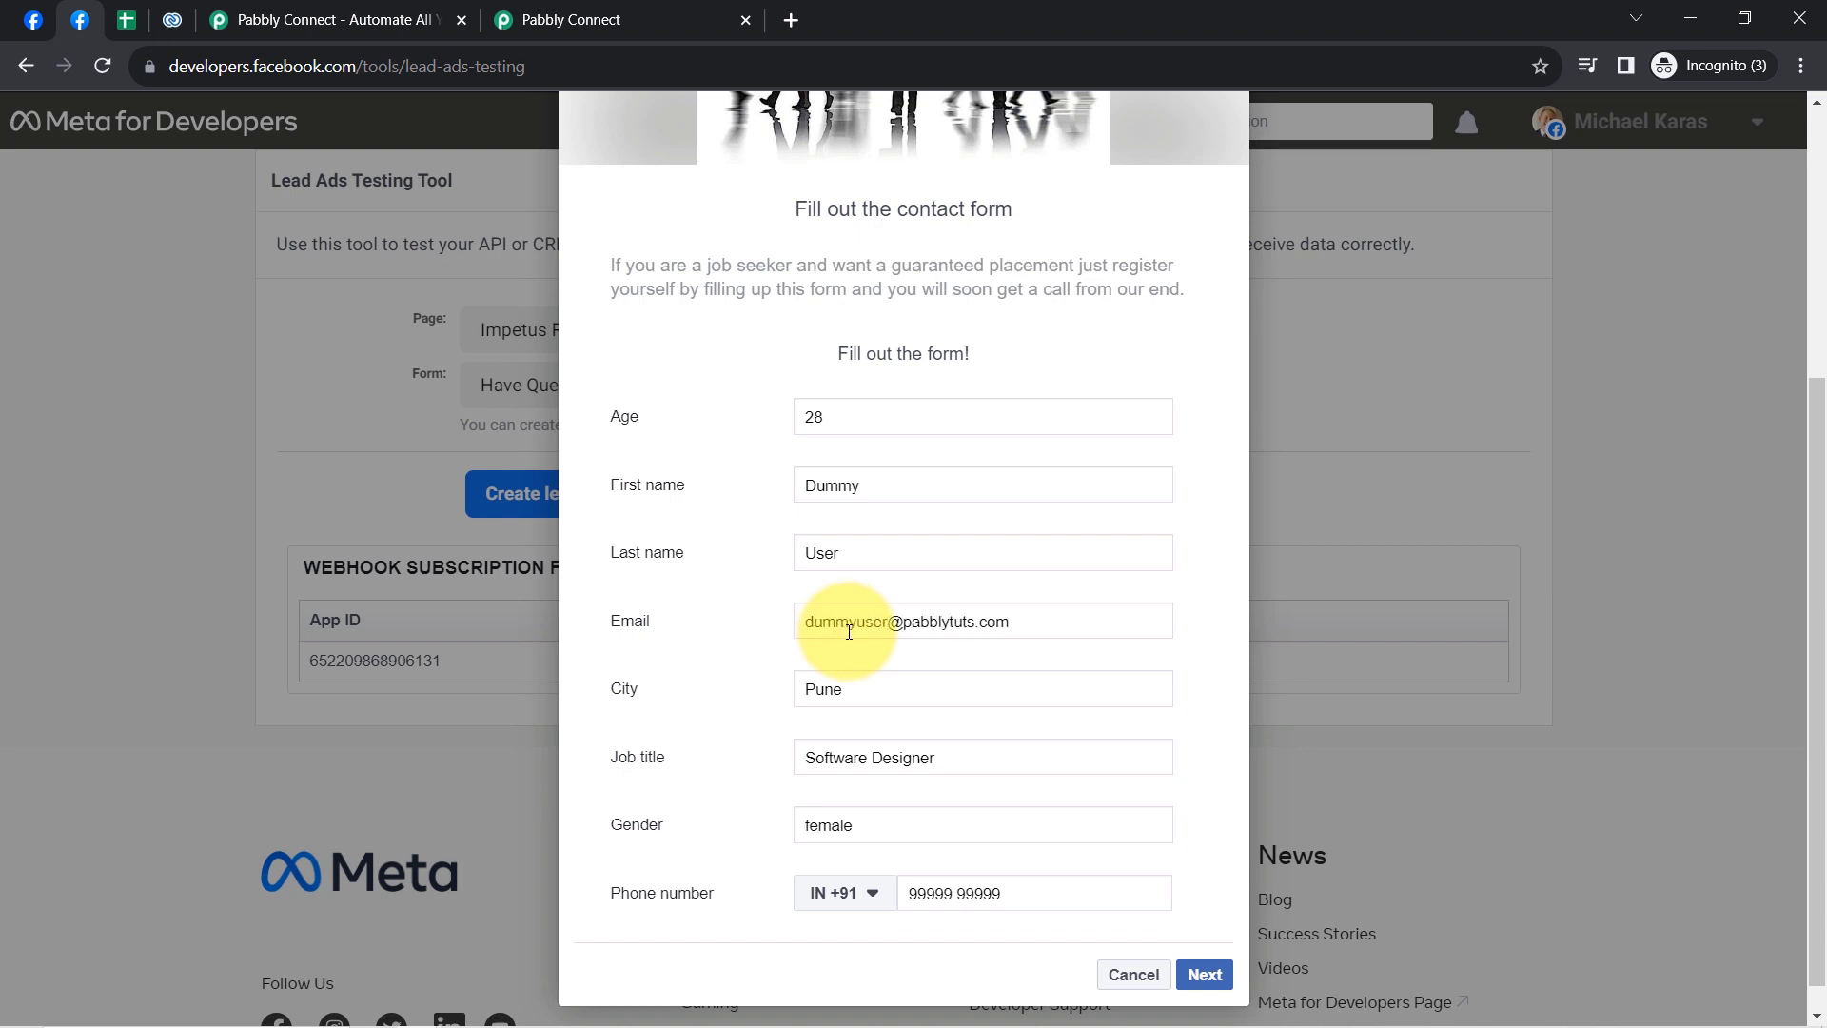
pyautogui.moveTo(808, 681); pyautogui.dragTo(885, 689)
pyautogui.write('Bhopal')
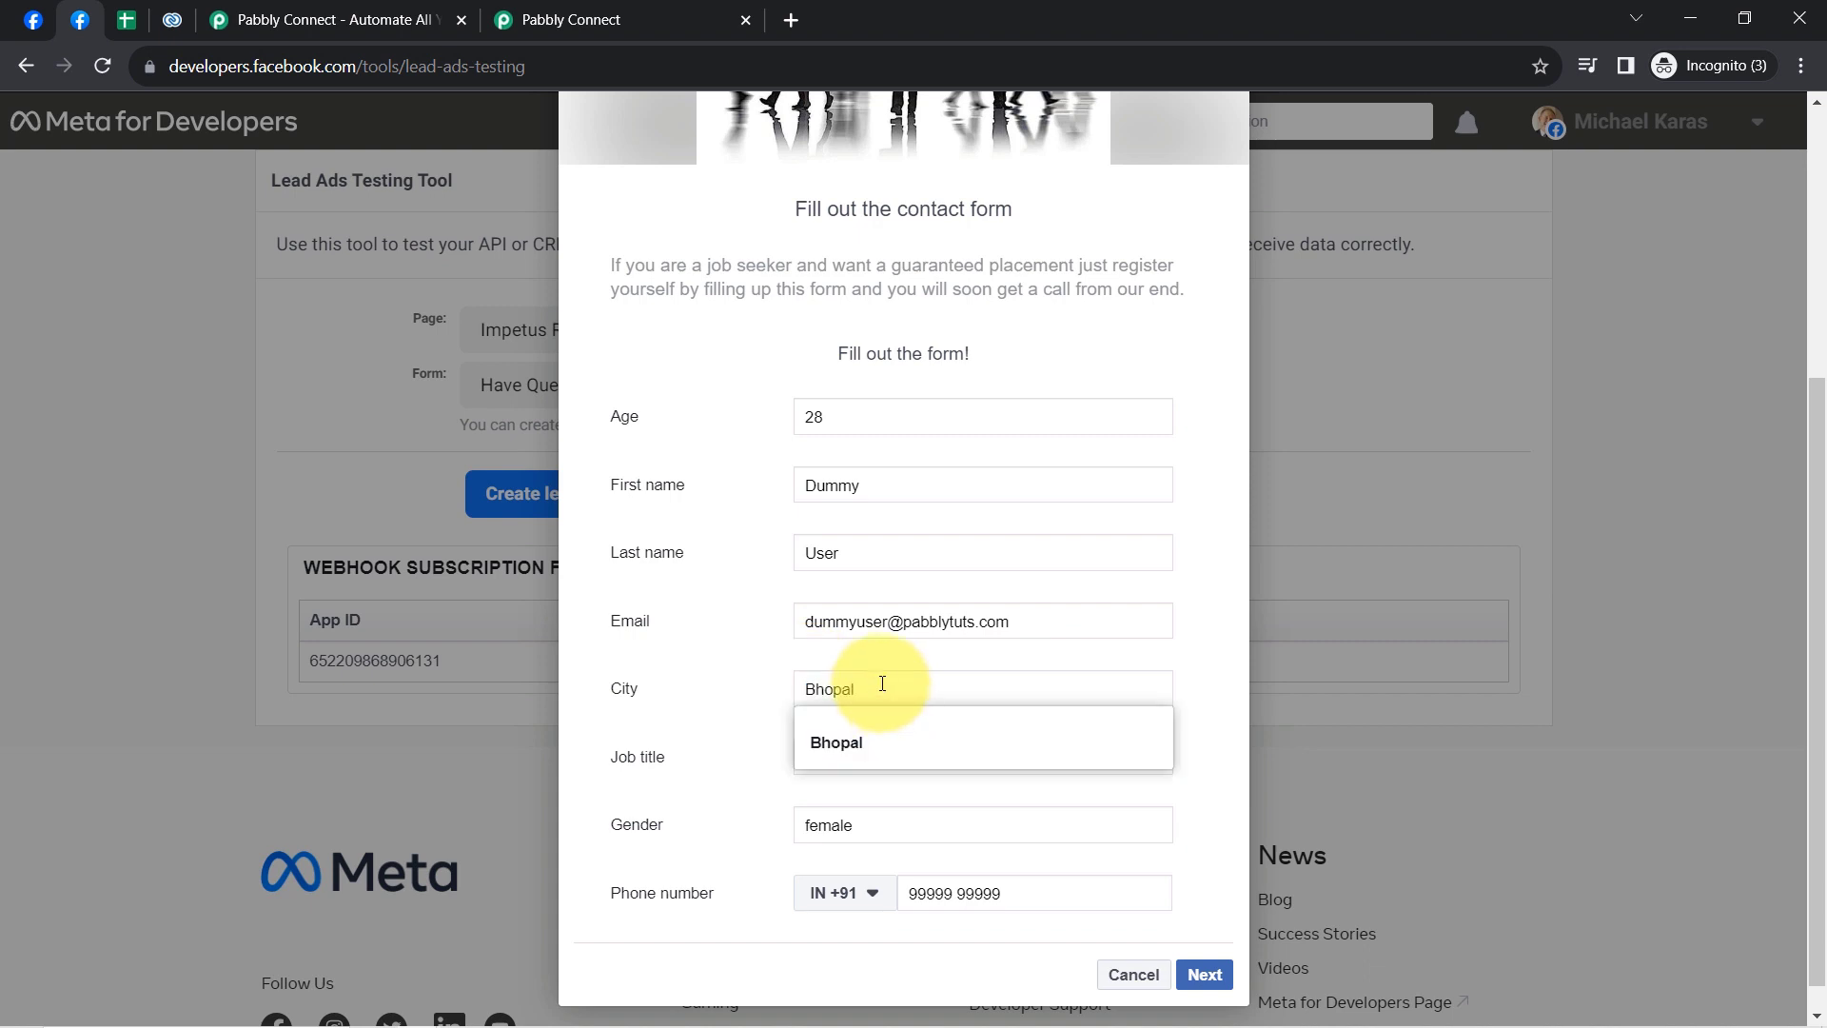
pyautogui.click(716, 740)
pyautogui.moveTo(855, 824); pyautogui.dragTo(828, 820)
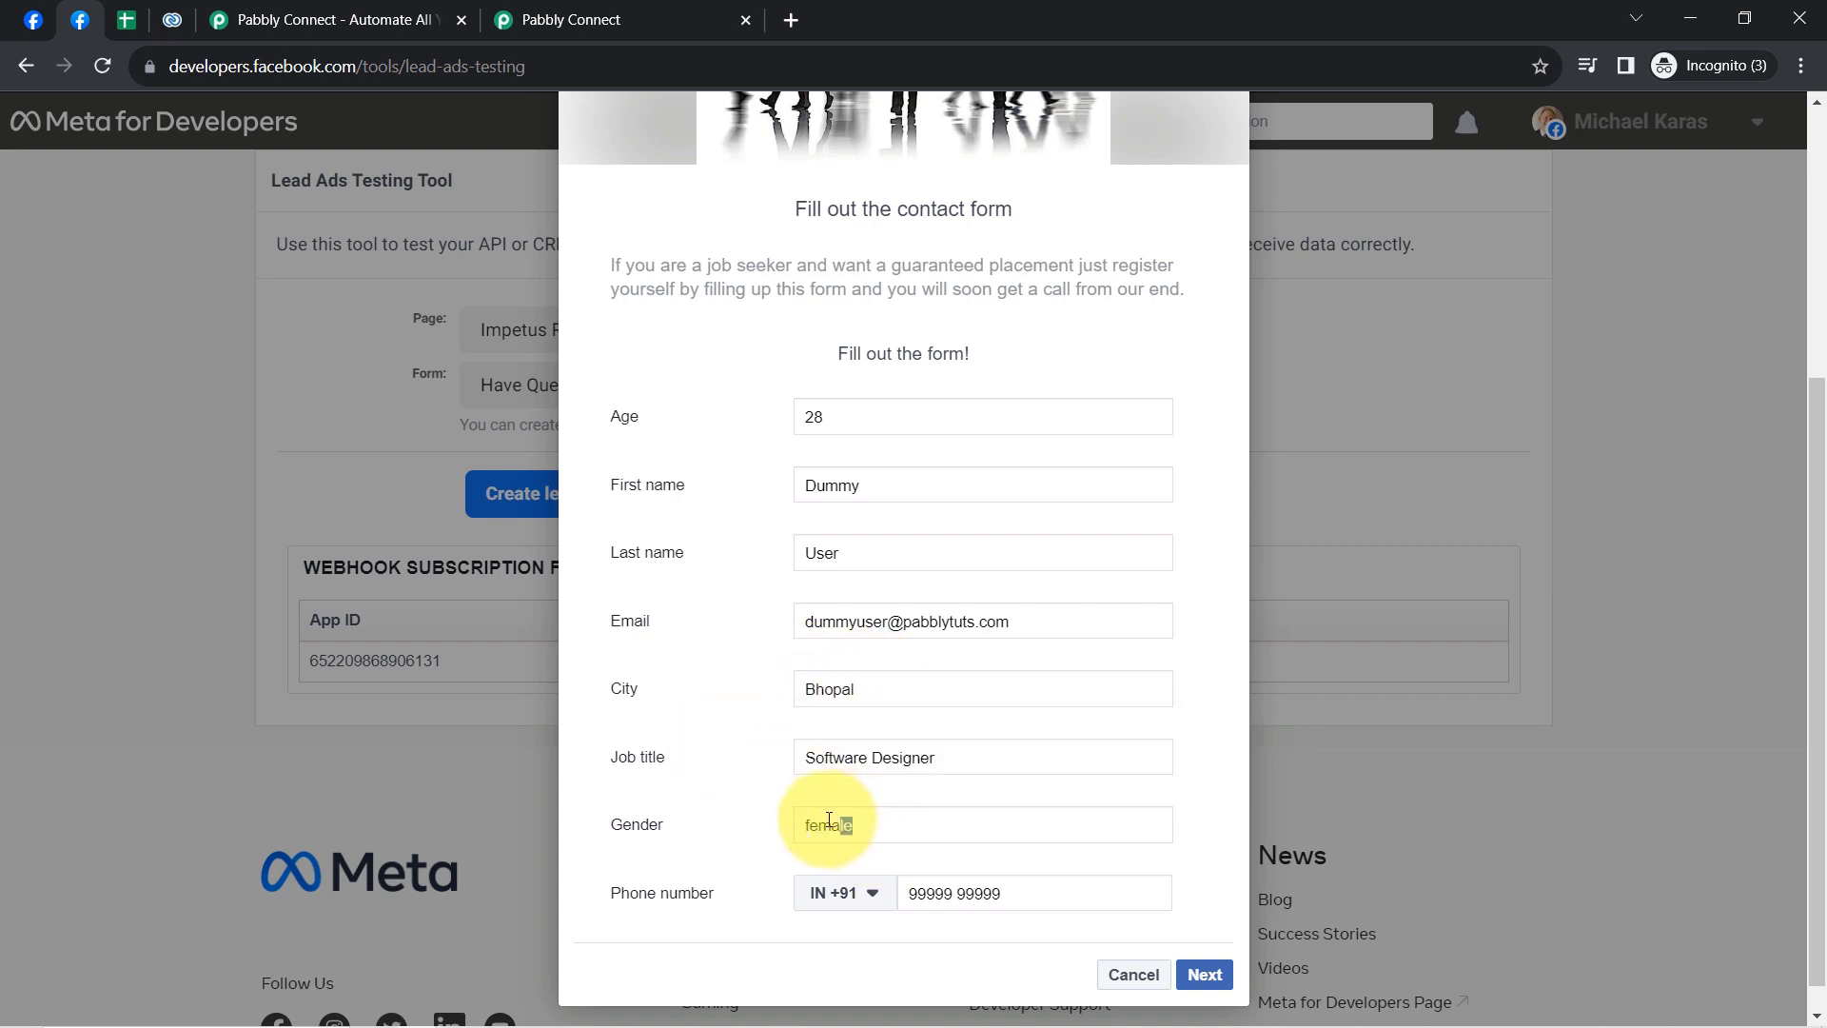
pyautogui.write('Ma')
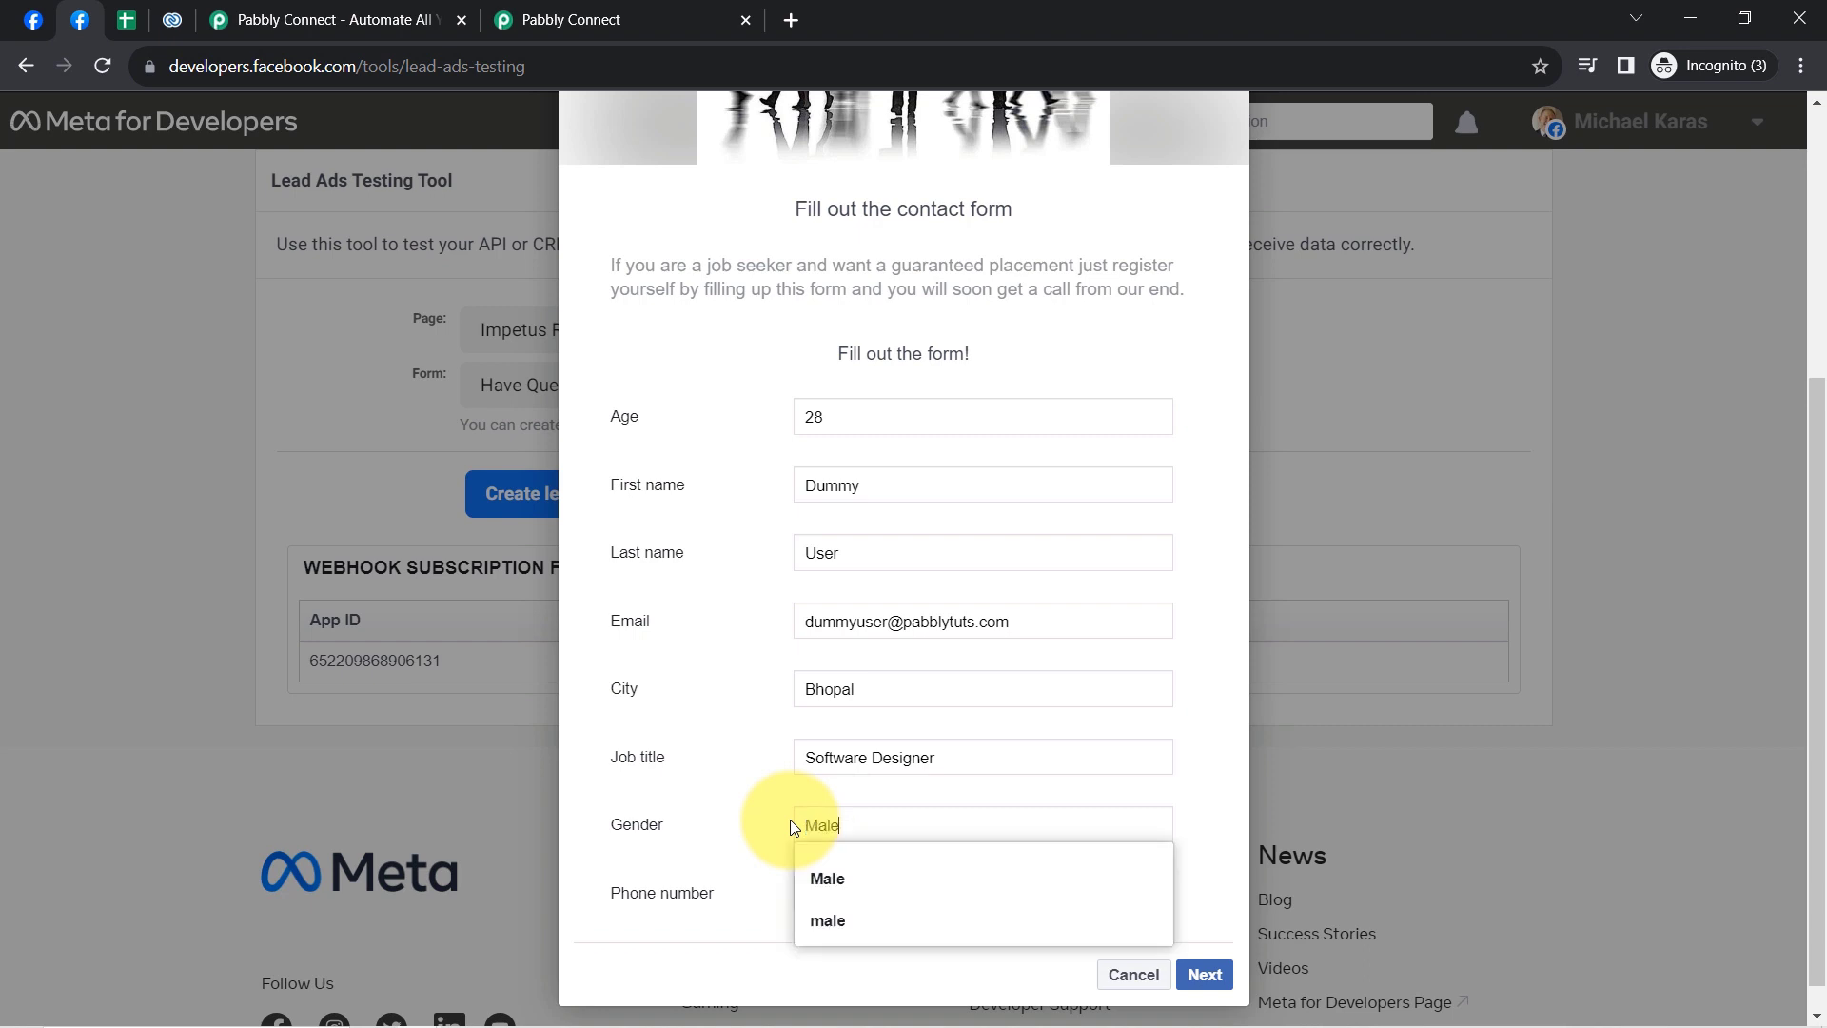
pyautogui.click(801, 837)
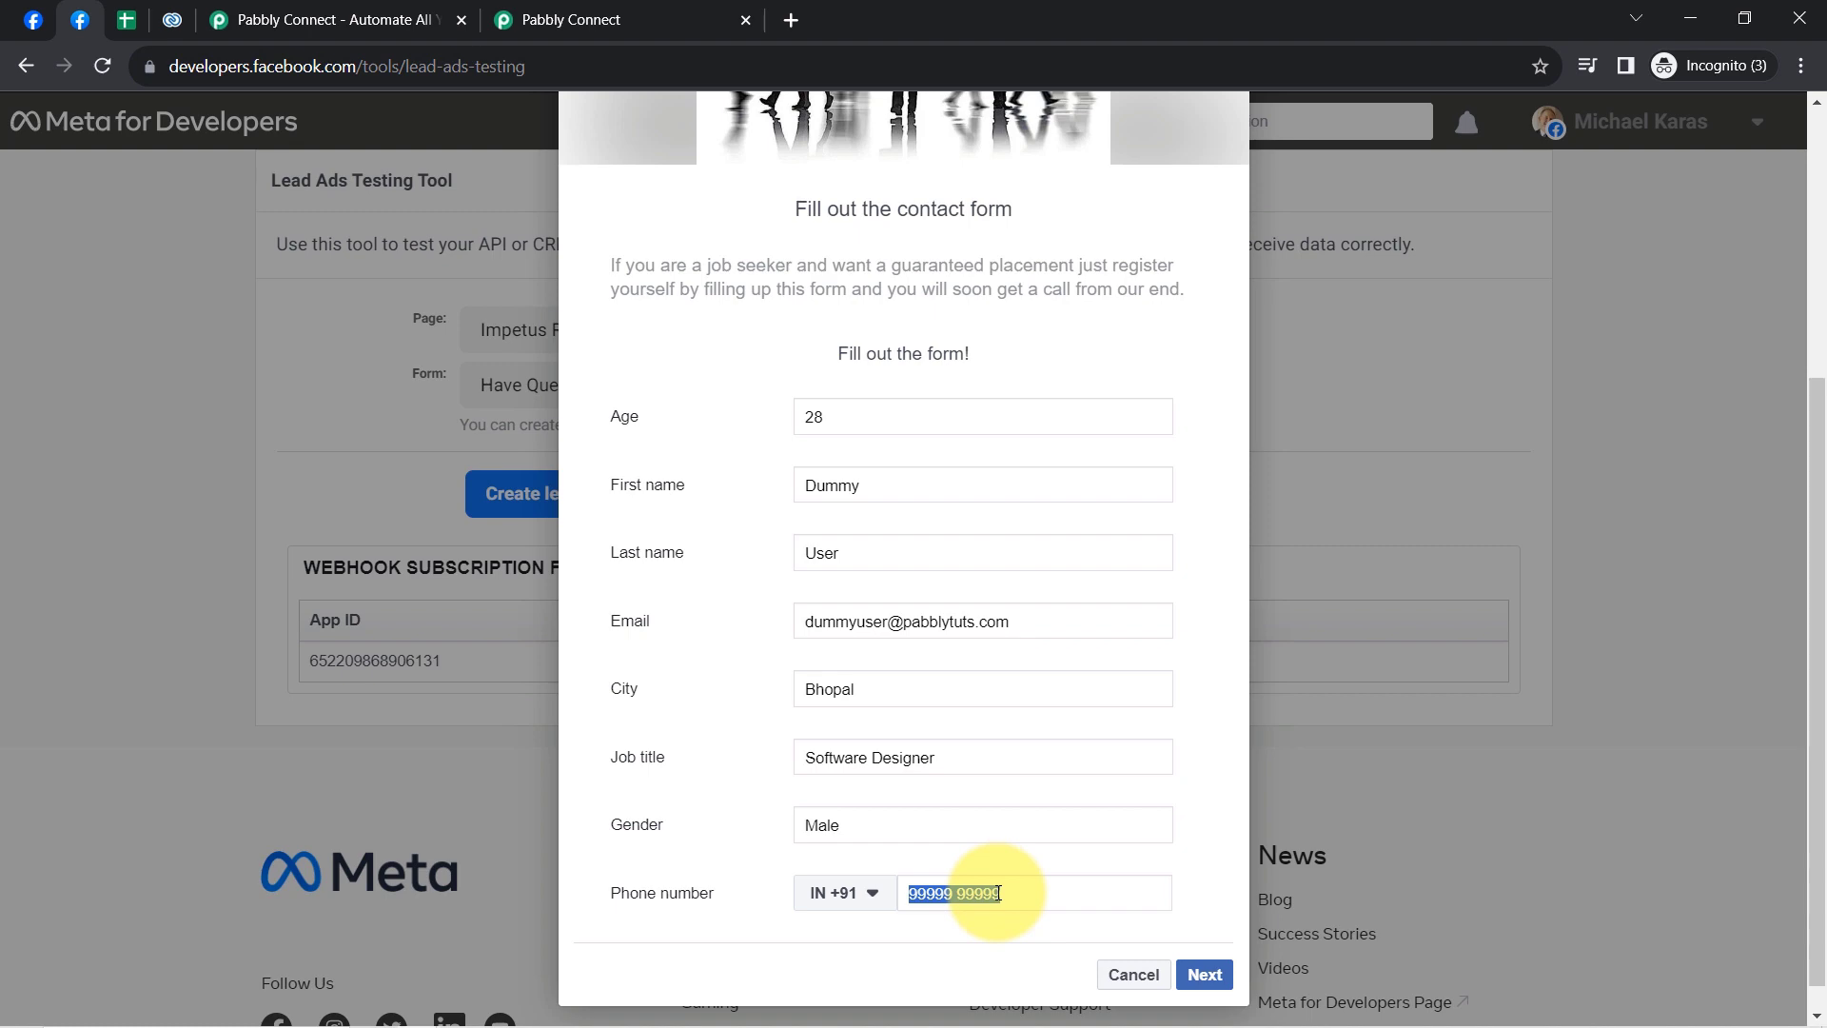
# - Edit the phone number, go to the terms page and submit the test lead
pyautogui.scroll(5, 998, 893)
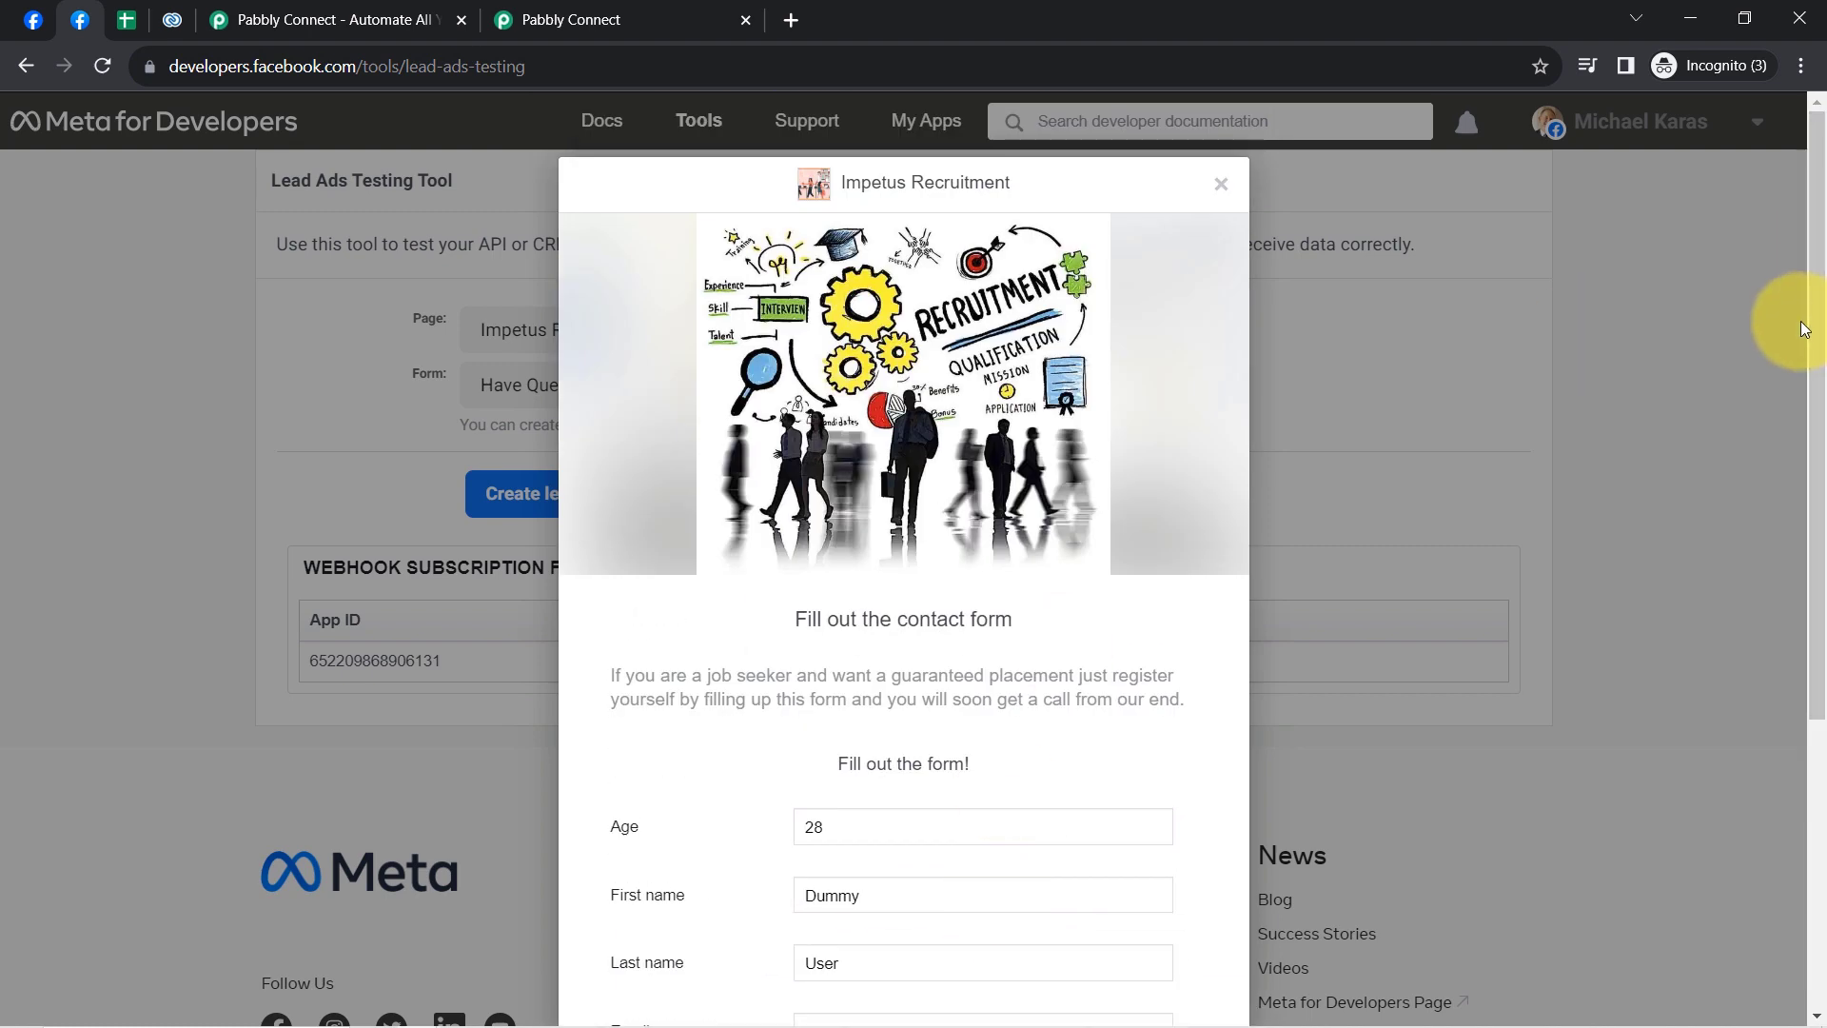
pyautogui.moveTo(1807, 359); pyautogui.dragTo(1787, 767)
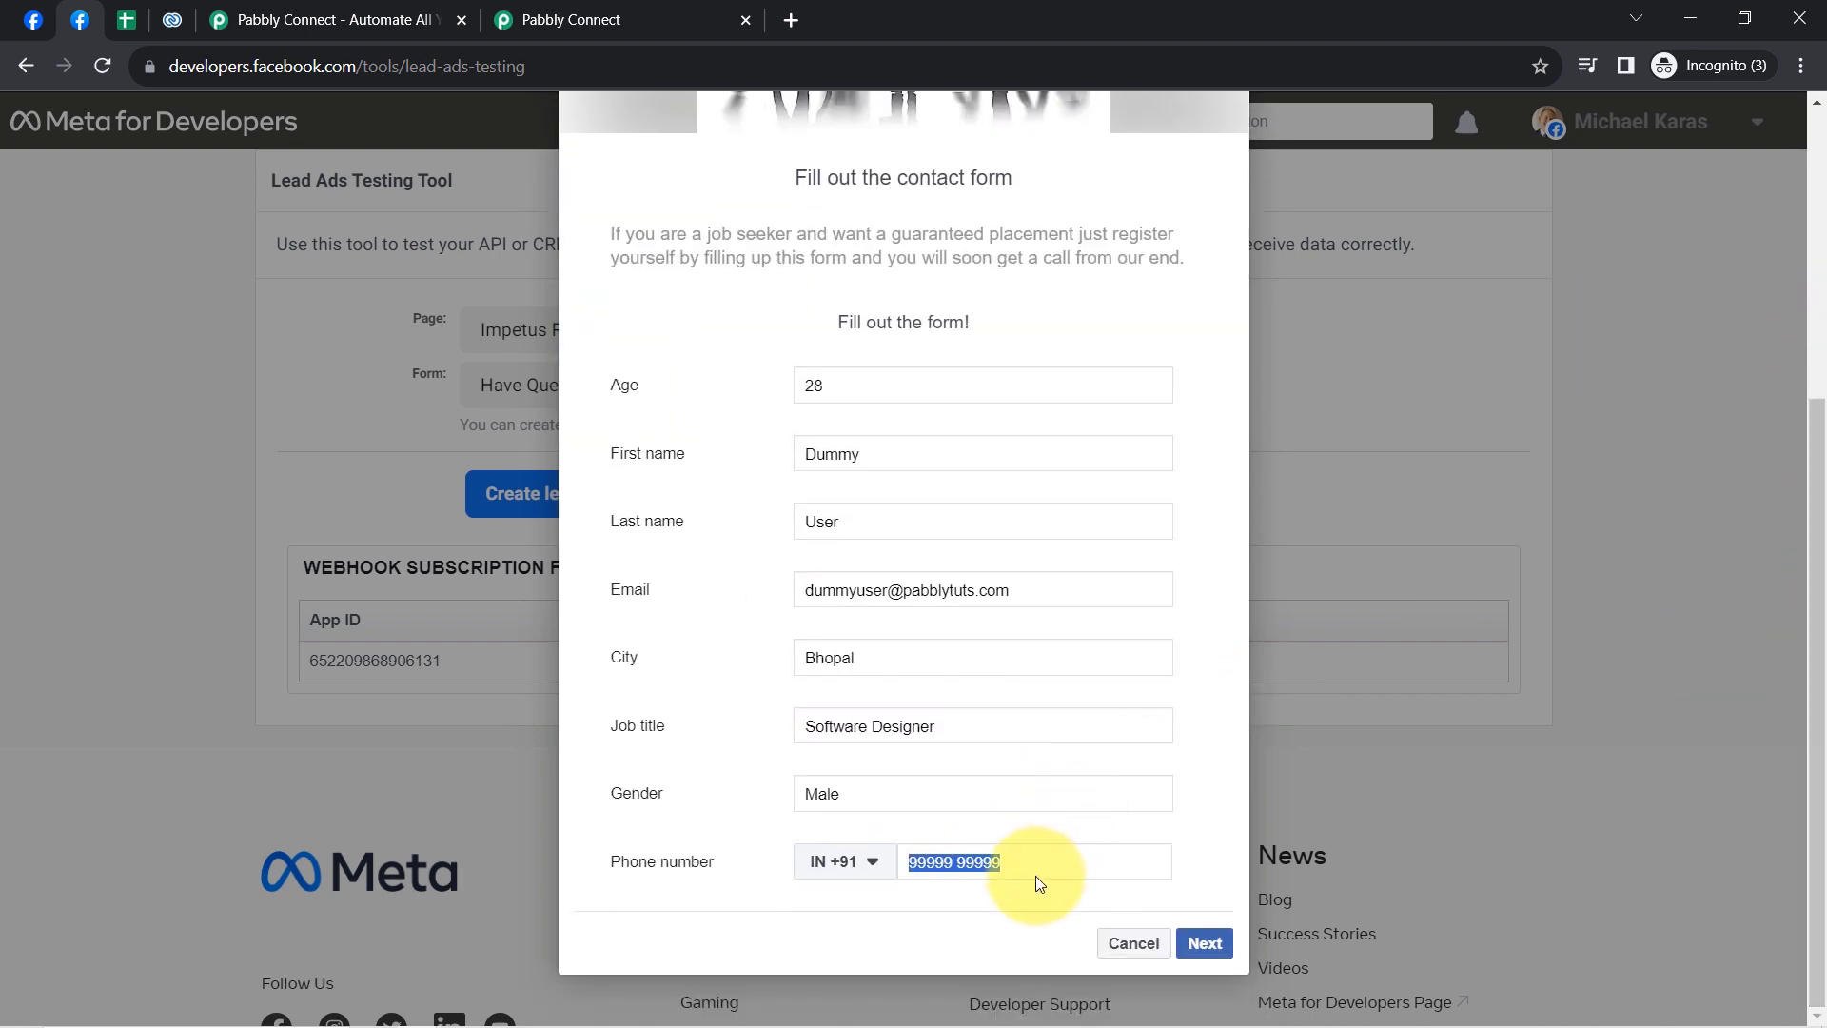
pyautogui.write('96666 66666')
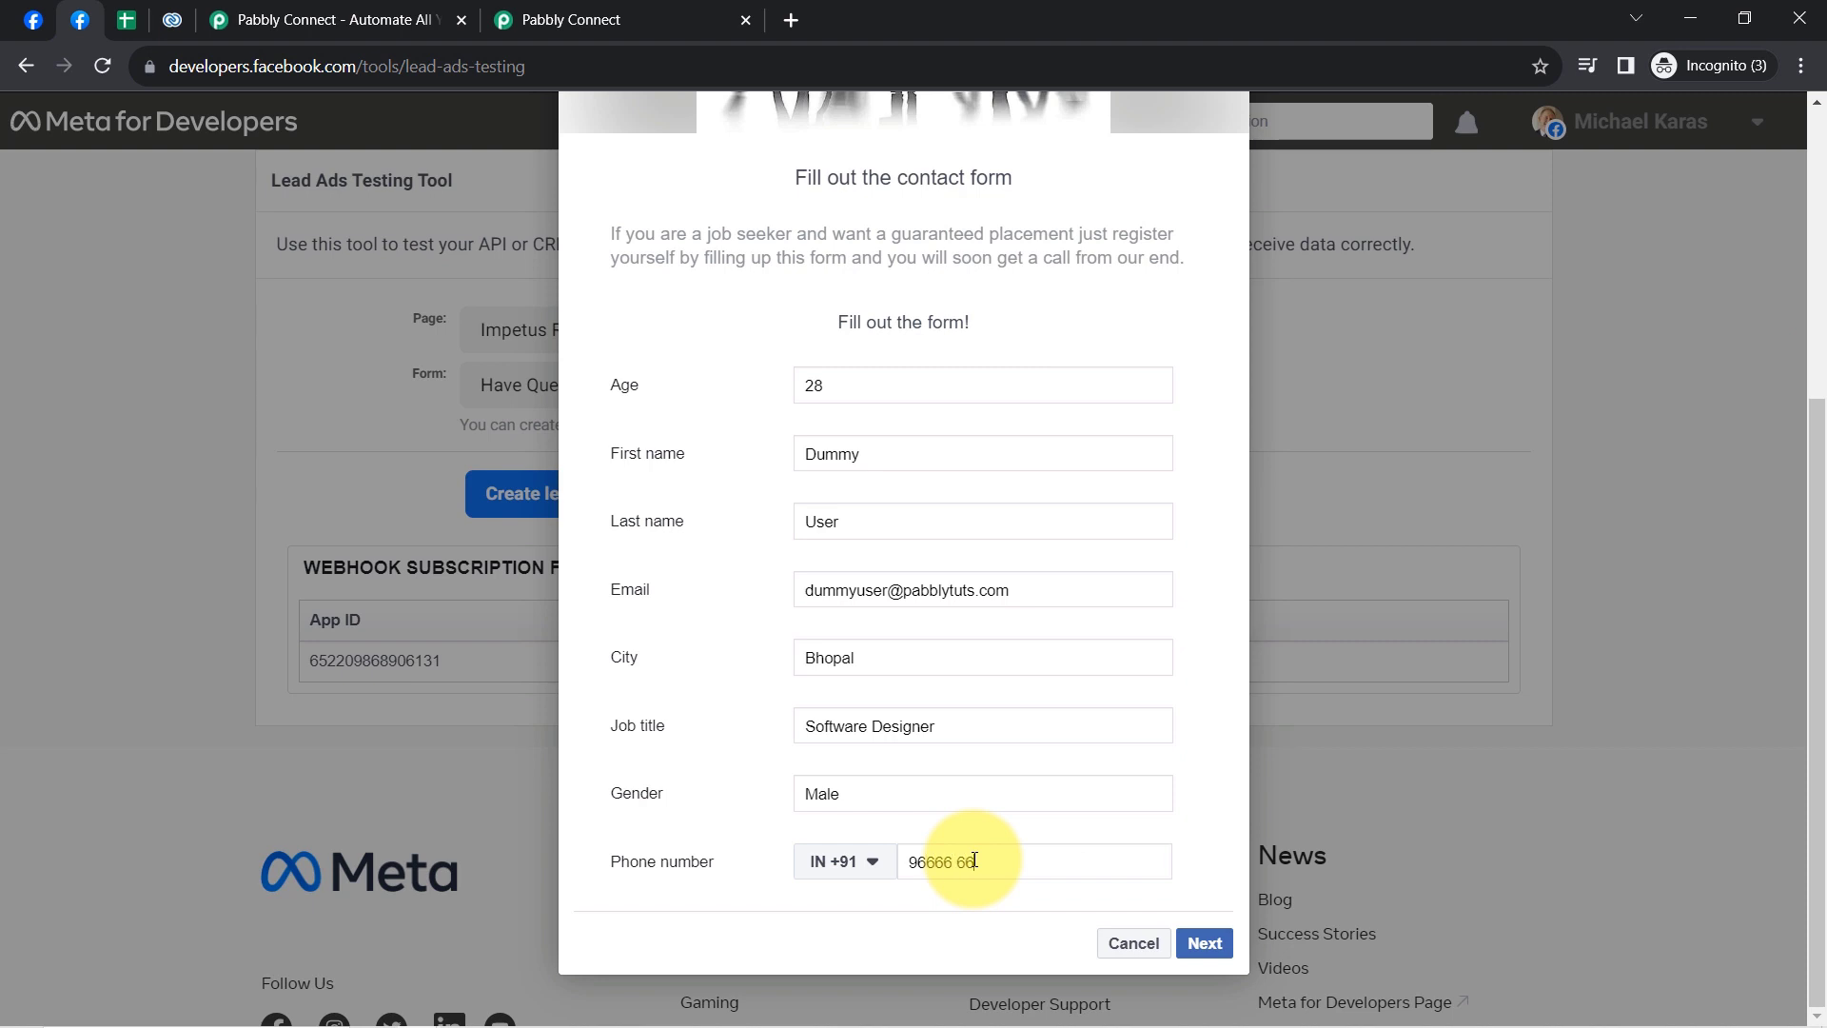
pyautogui.click(1207, 945)
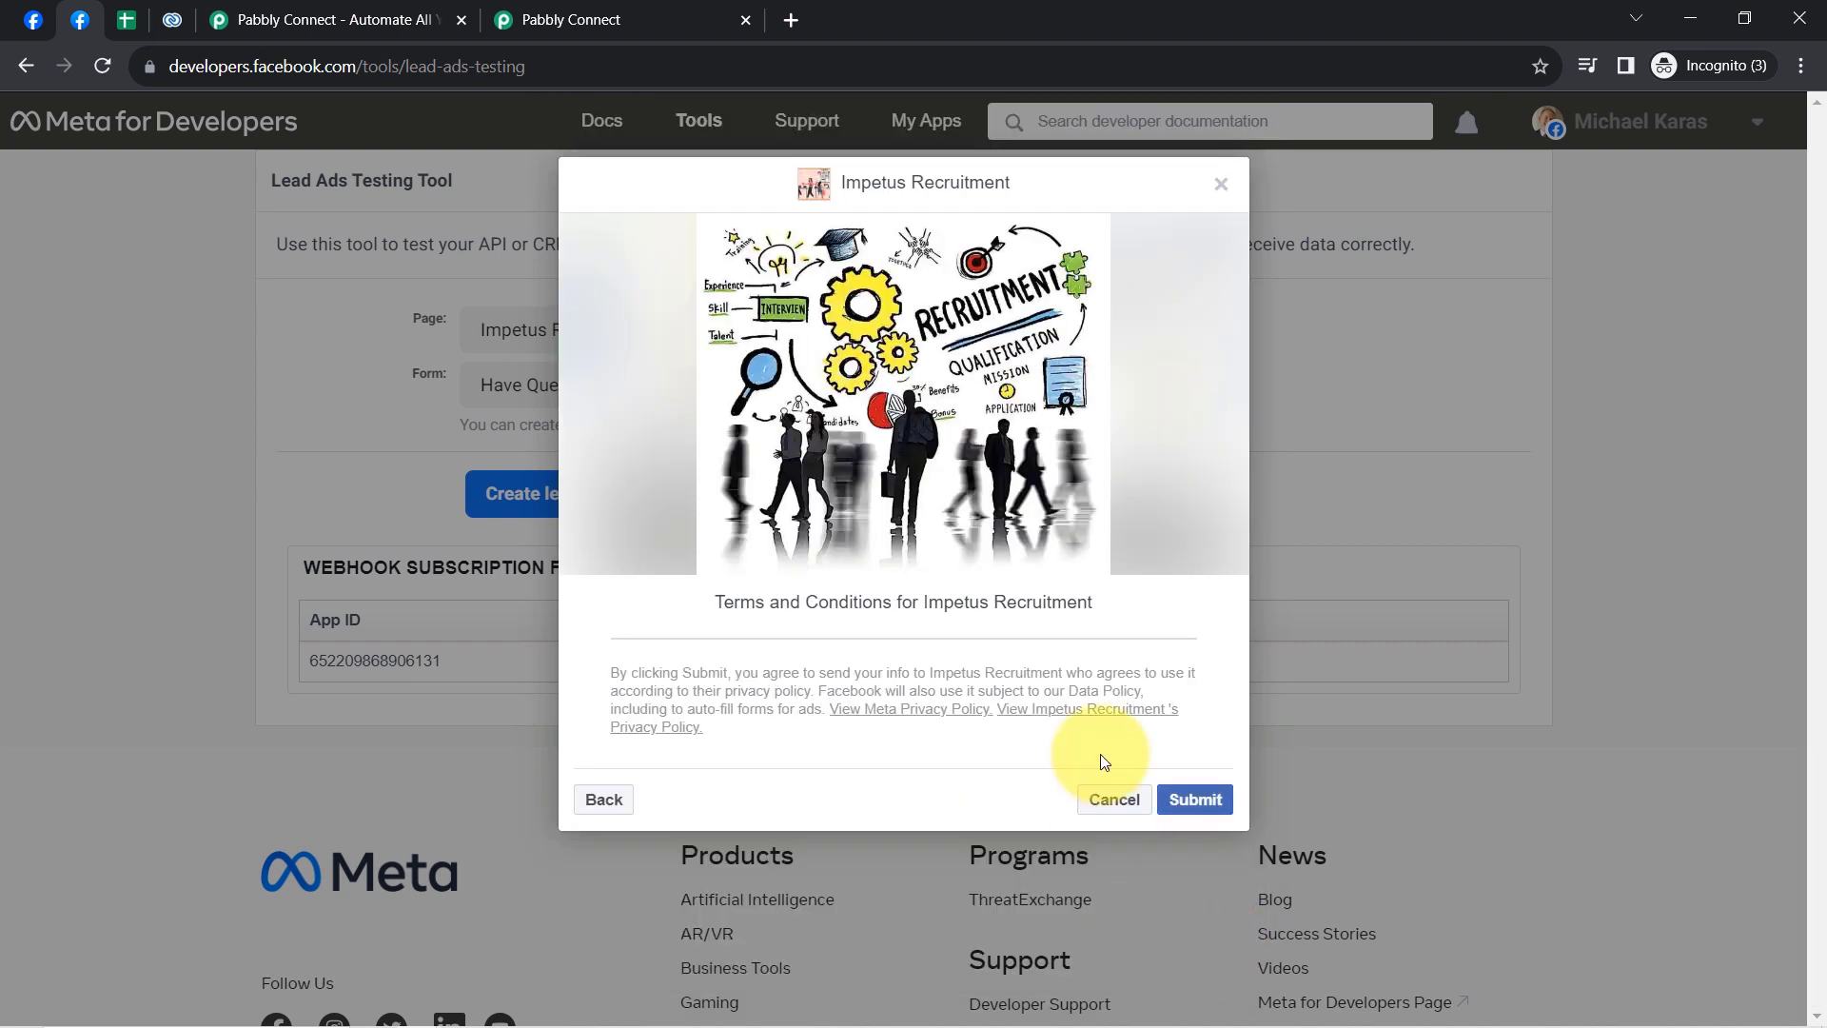
pyautogui.click(1197, 800)
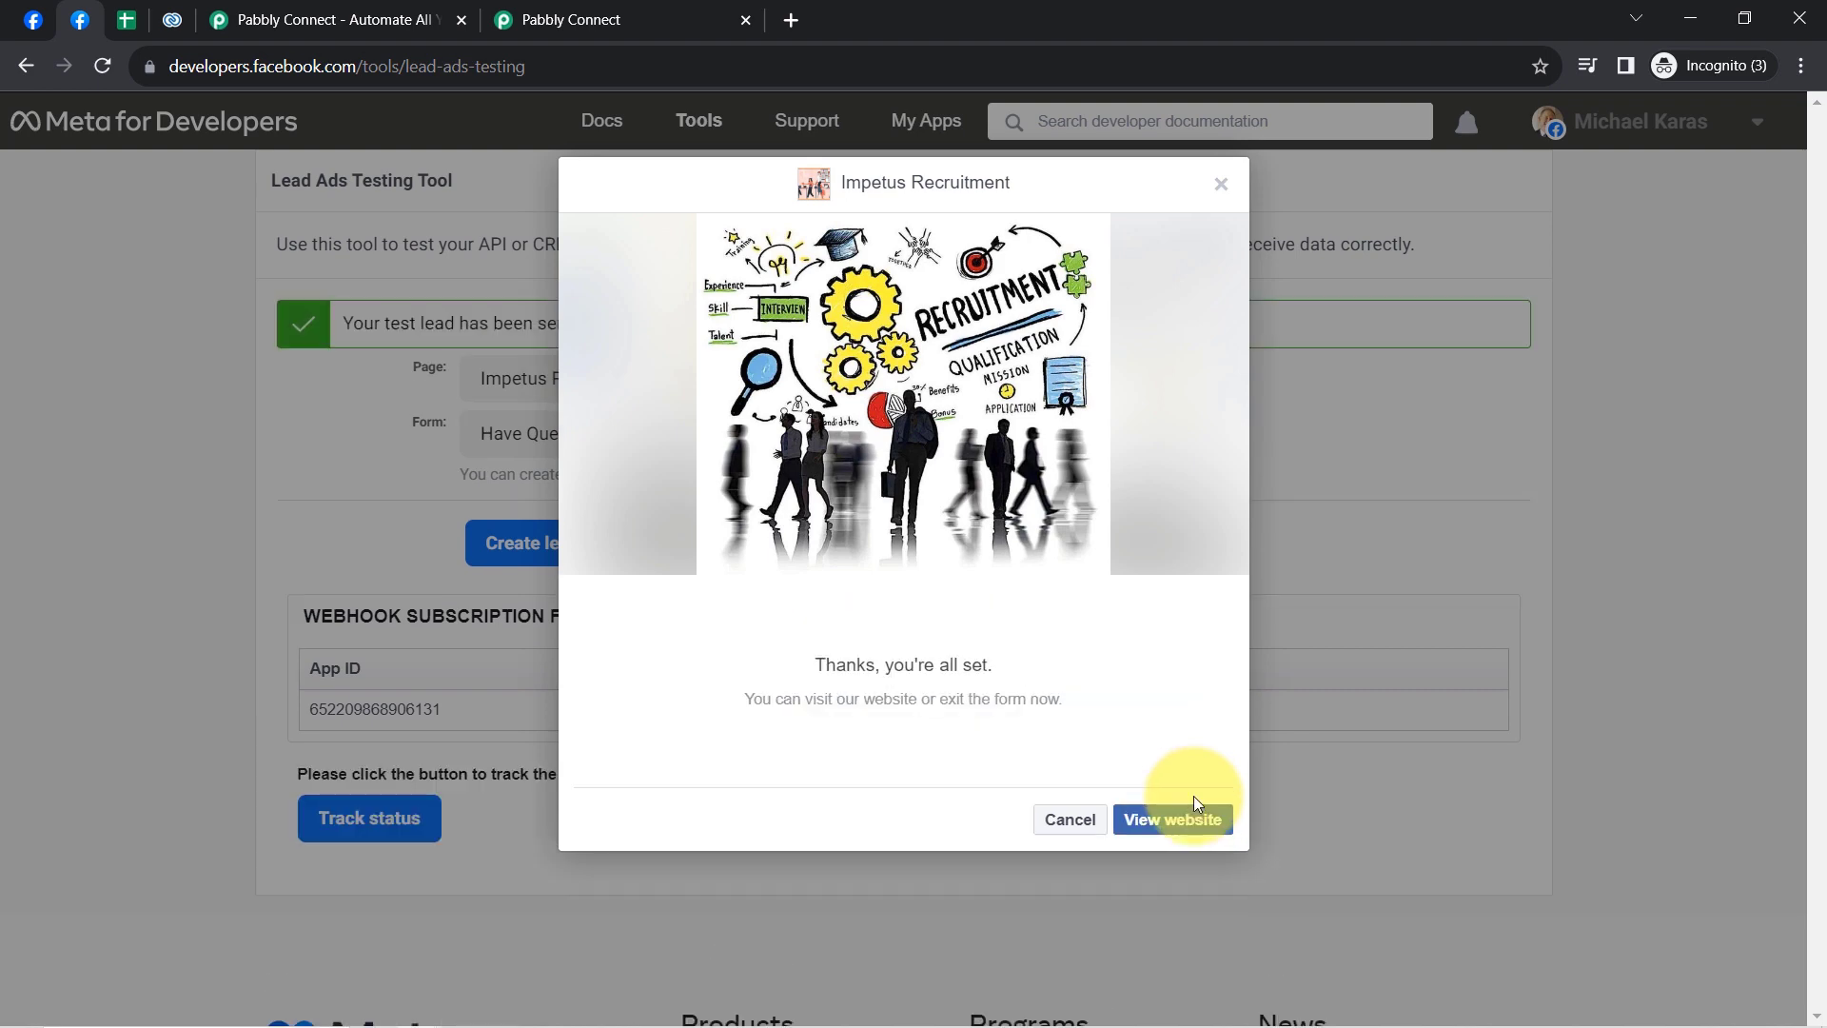
# - Review the lead captured in Pabbly: age 28, Dummy User, updated email, Bhopal, Software Designer
pyautogui.click(571, 20)
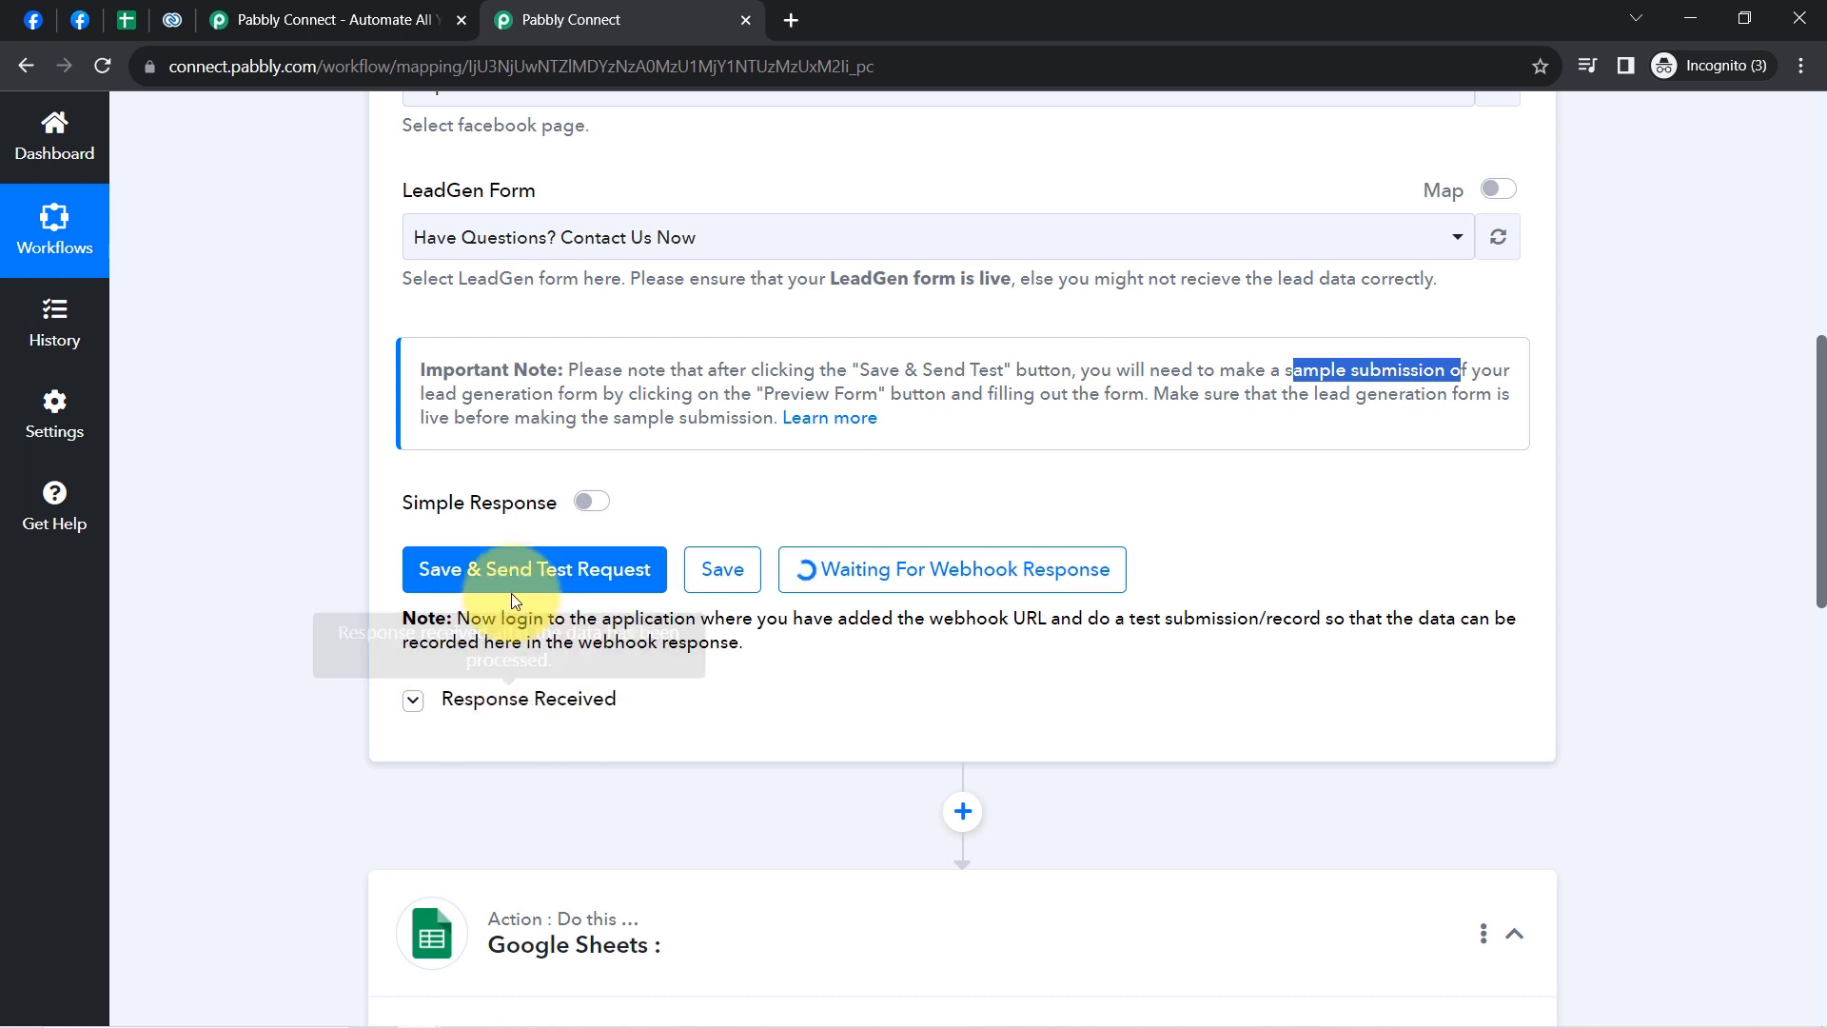
pyautogui.moveTo(569, 702)
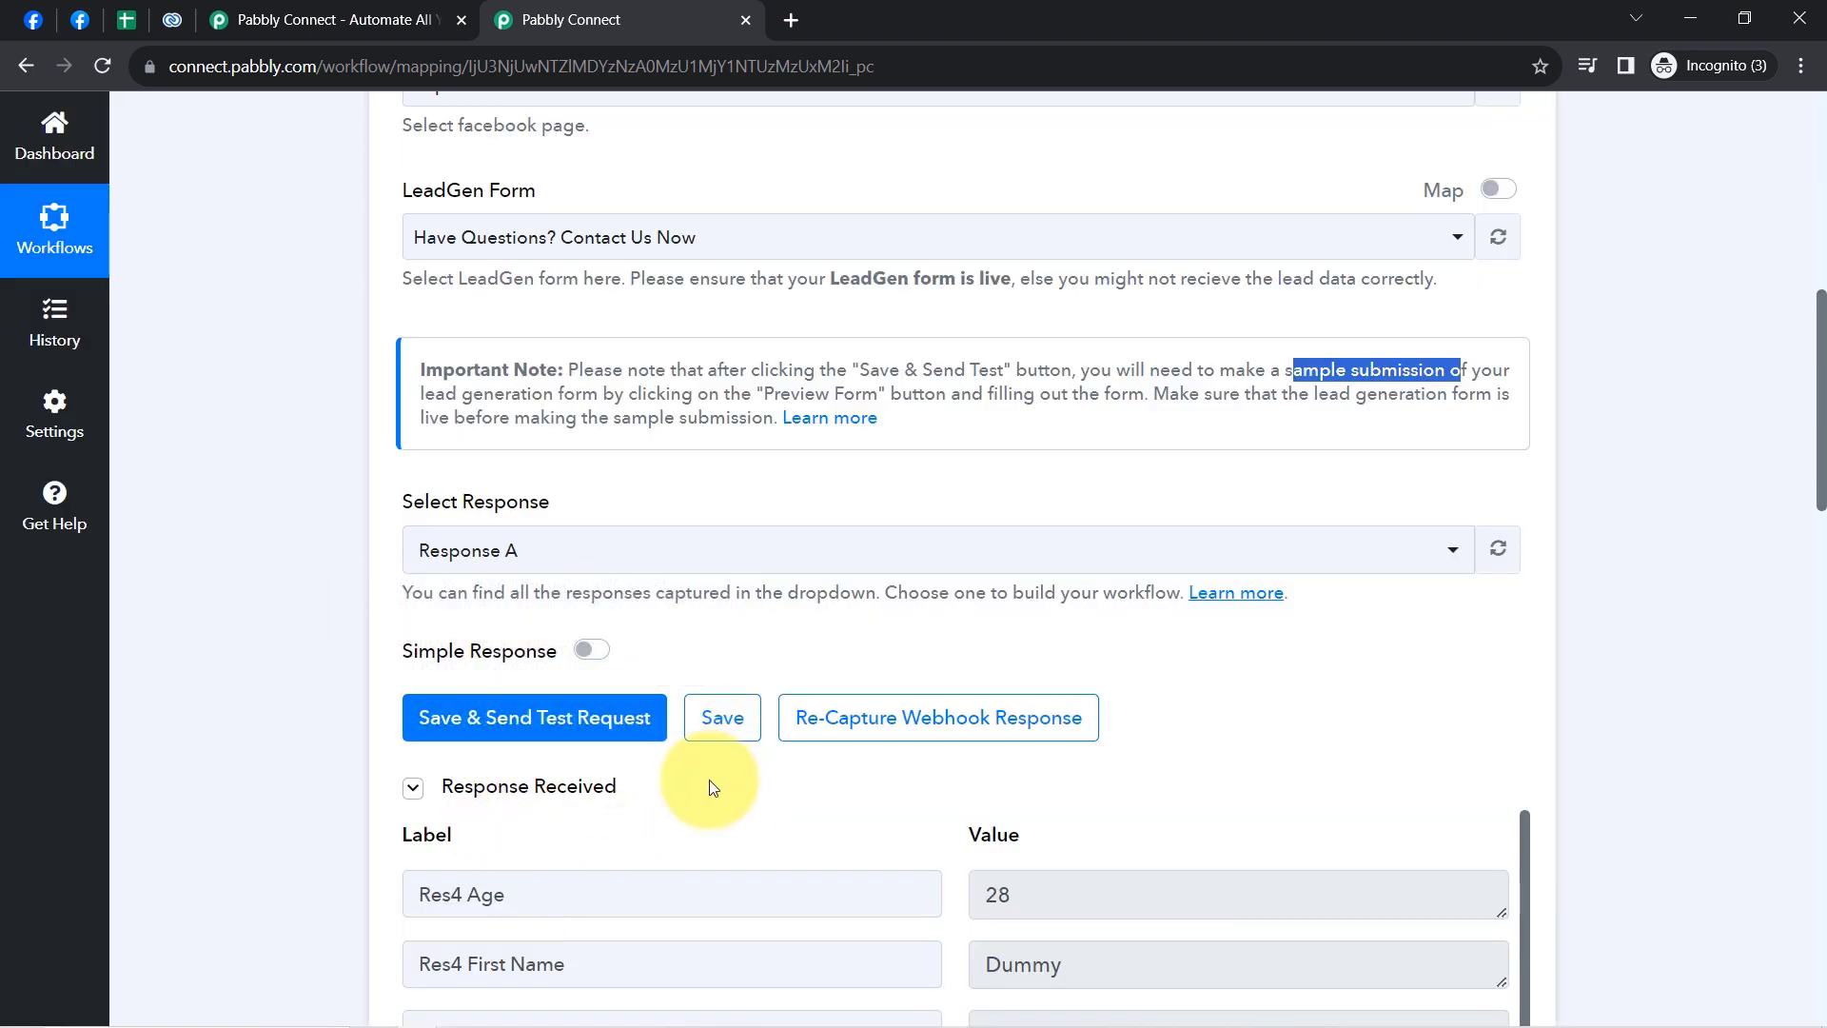
pyautogui.moveTo(1823, 409); pyautogui.dragTo(1822, 547)
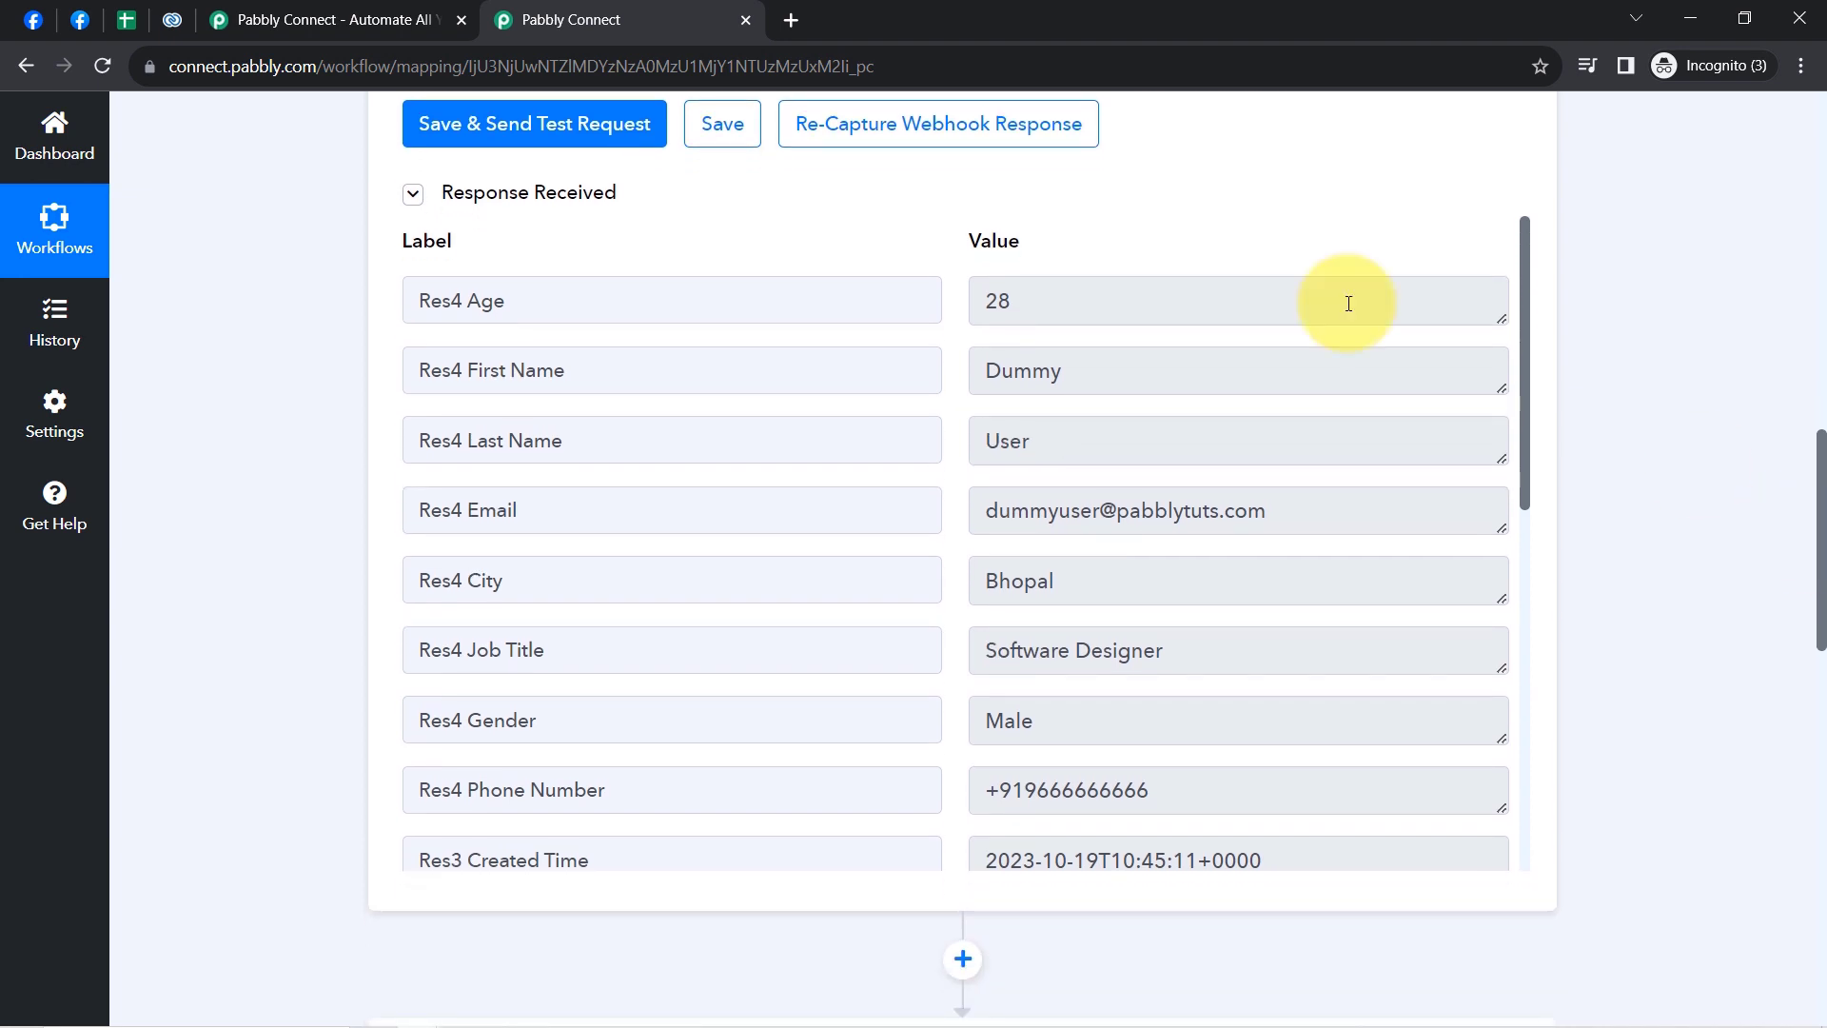
pyautogui.moveTo(1053, 293); pyautogui.dragTo(957, 301)
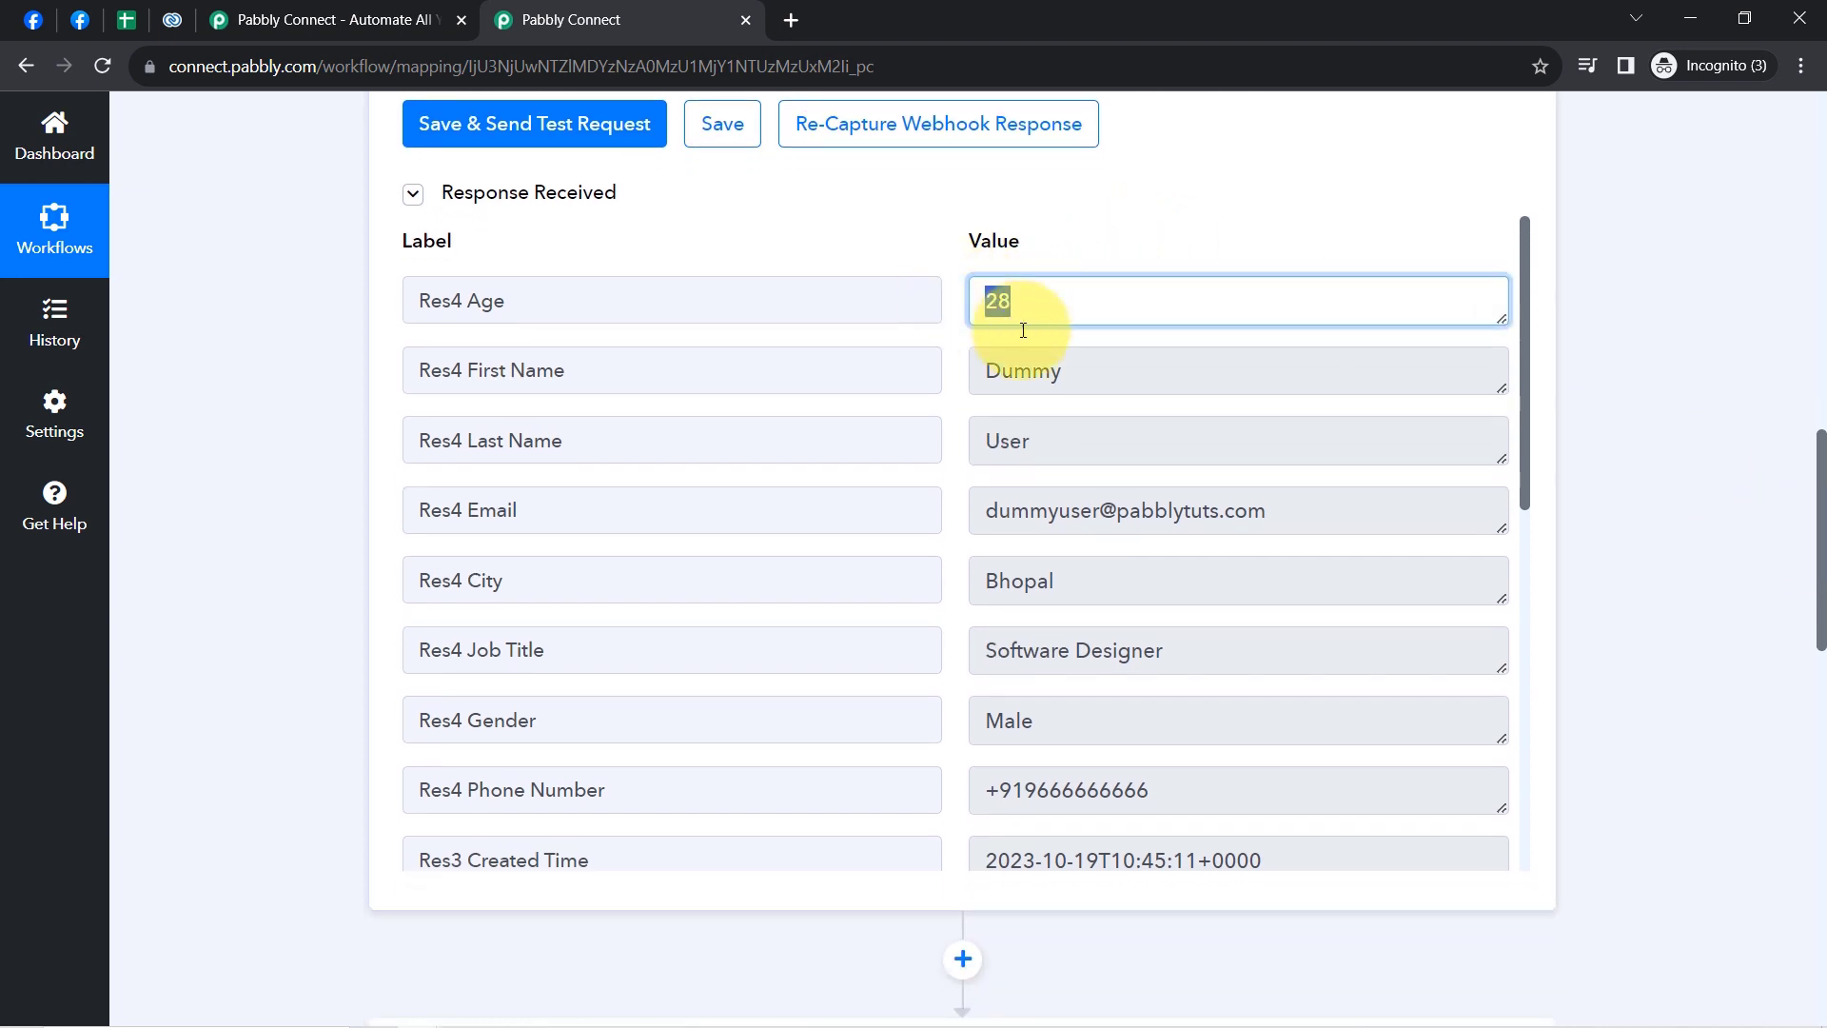
pyautogui.moveTo(1040, 369); pyautogui.dragTo(969, 385)
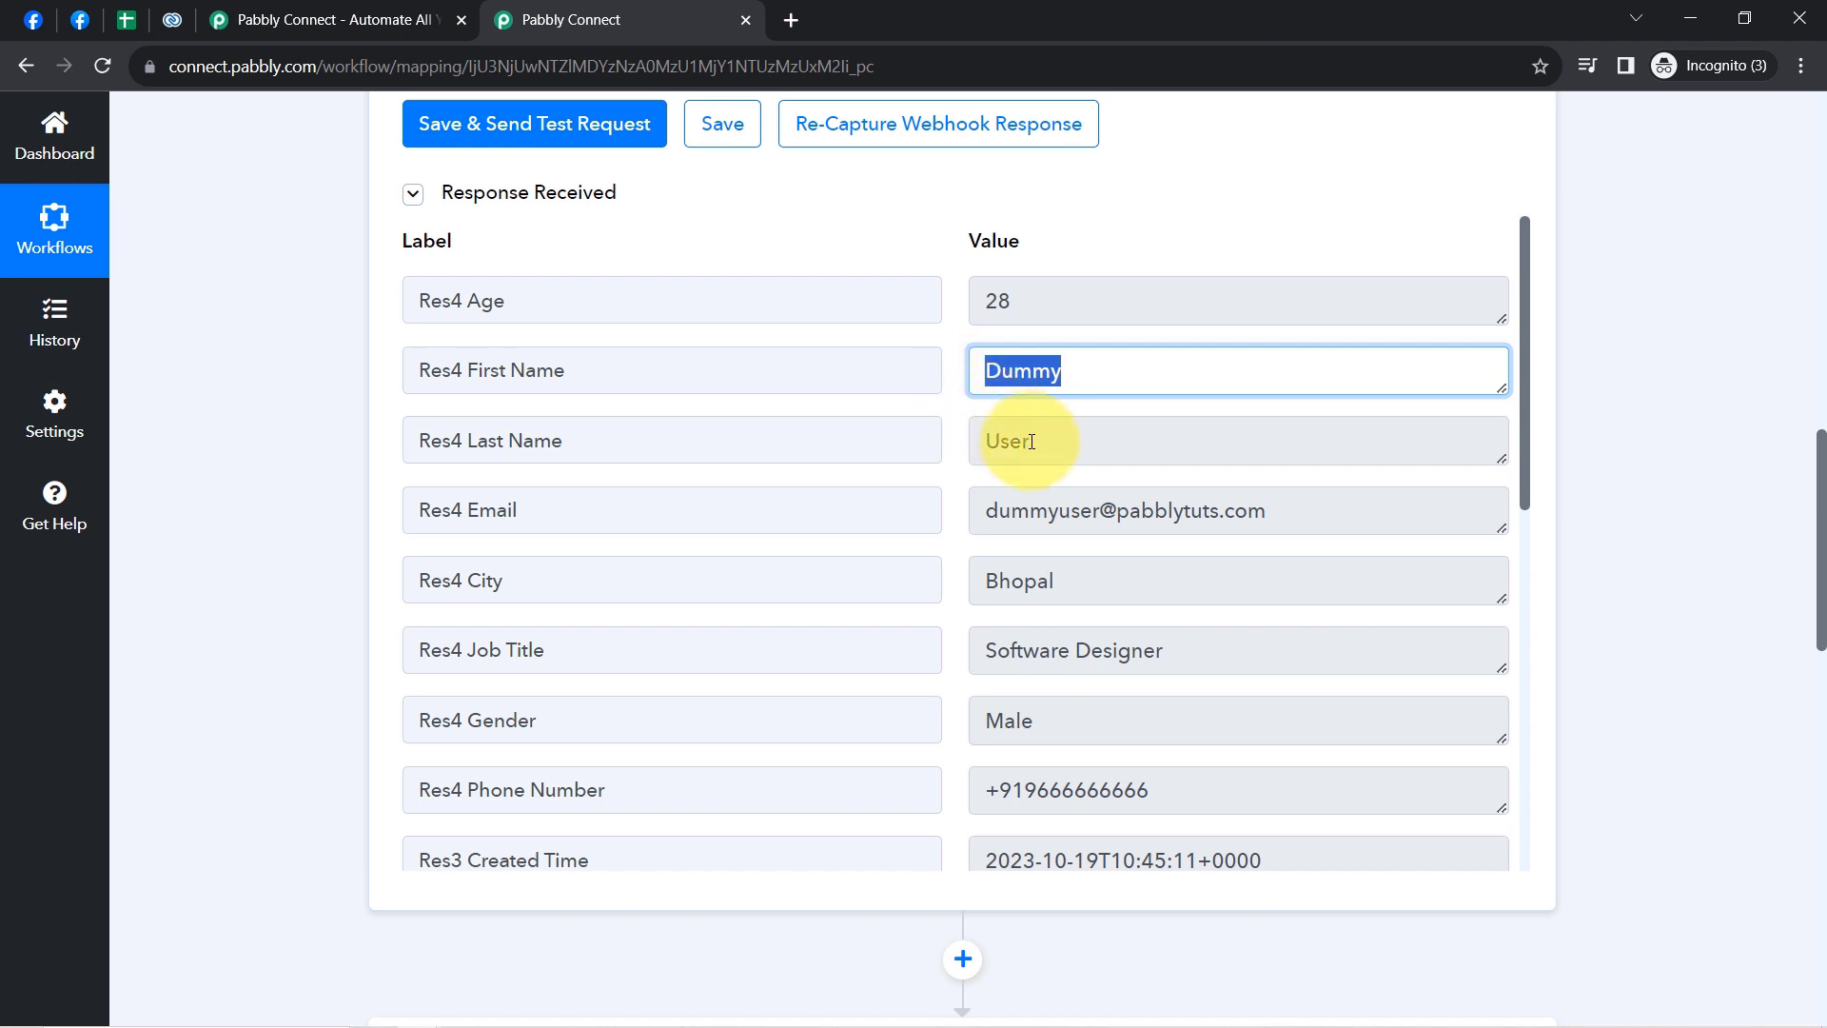
pyautogui.moveTo(1045, 440); pyautogui.dragTo(959, 457)
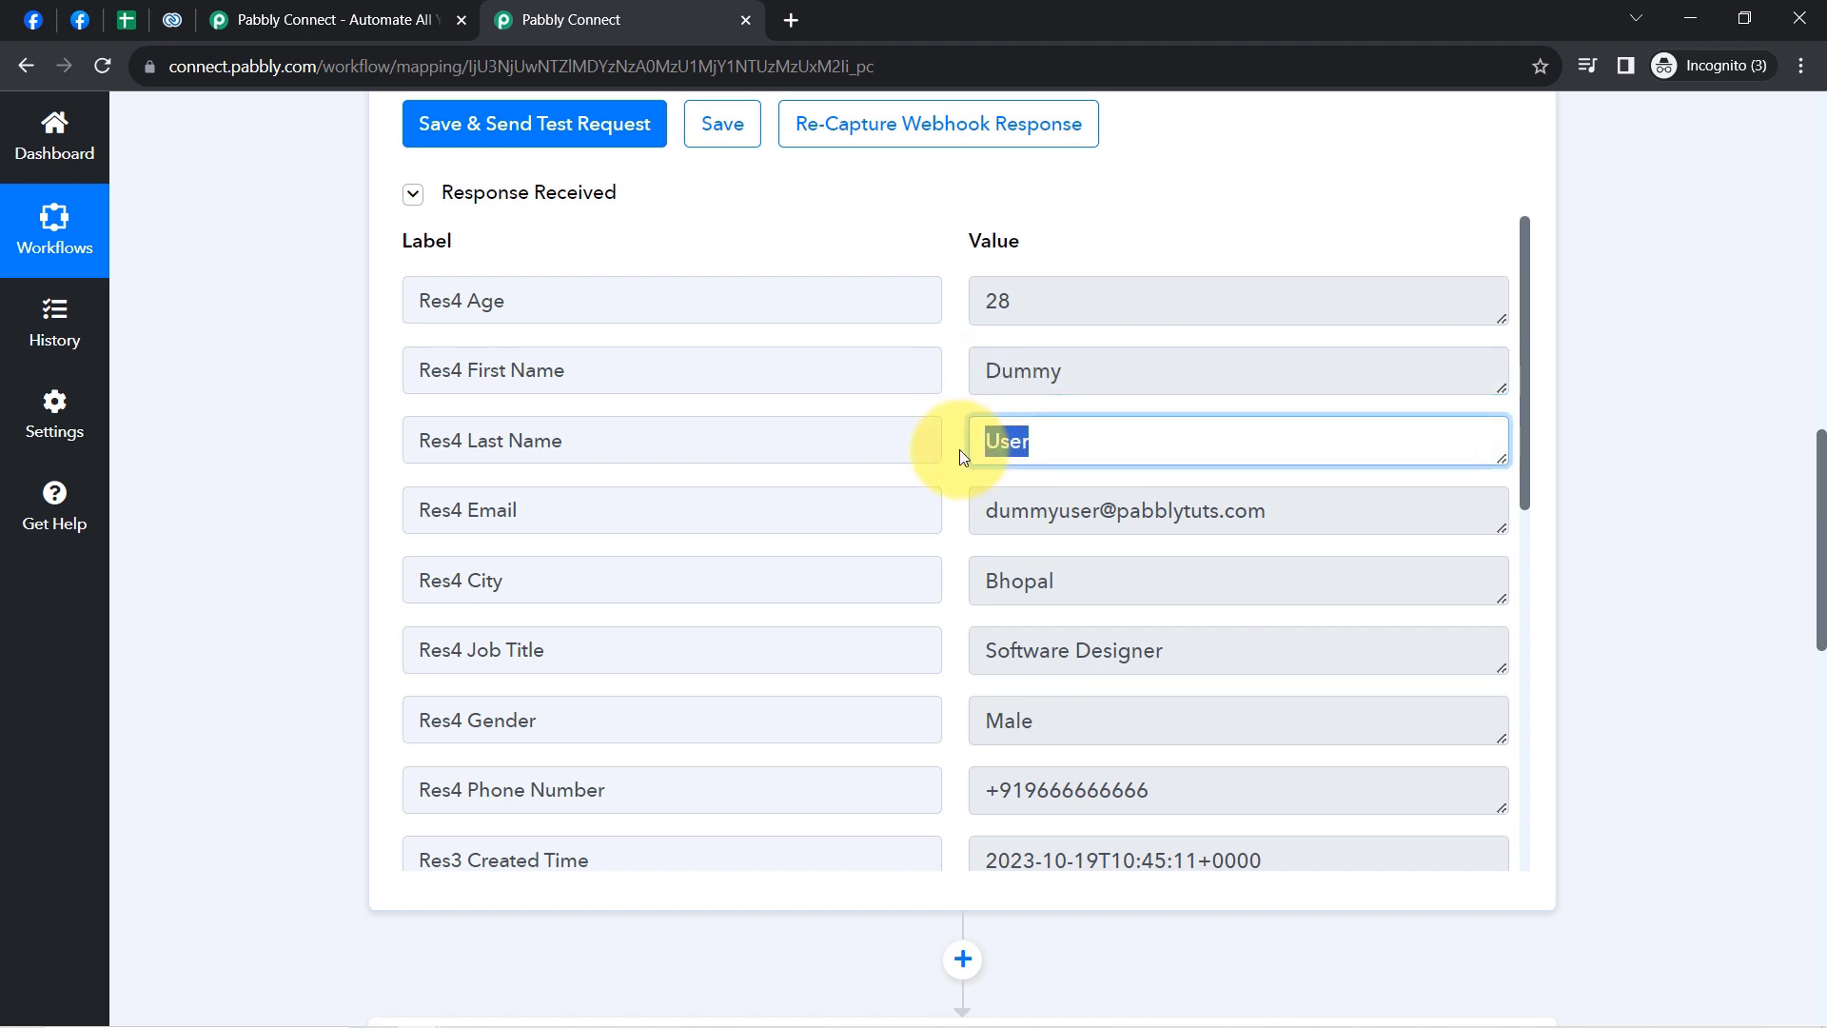
pyautogui.click(1072, 515)
pyautogui.moveTo(1030, 515); pyautogui.dragTo(1100, 519)
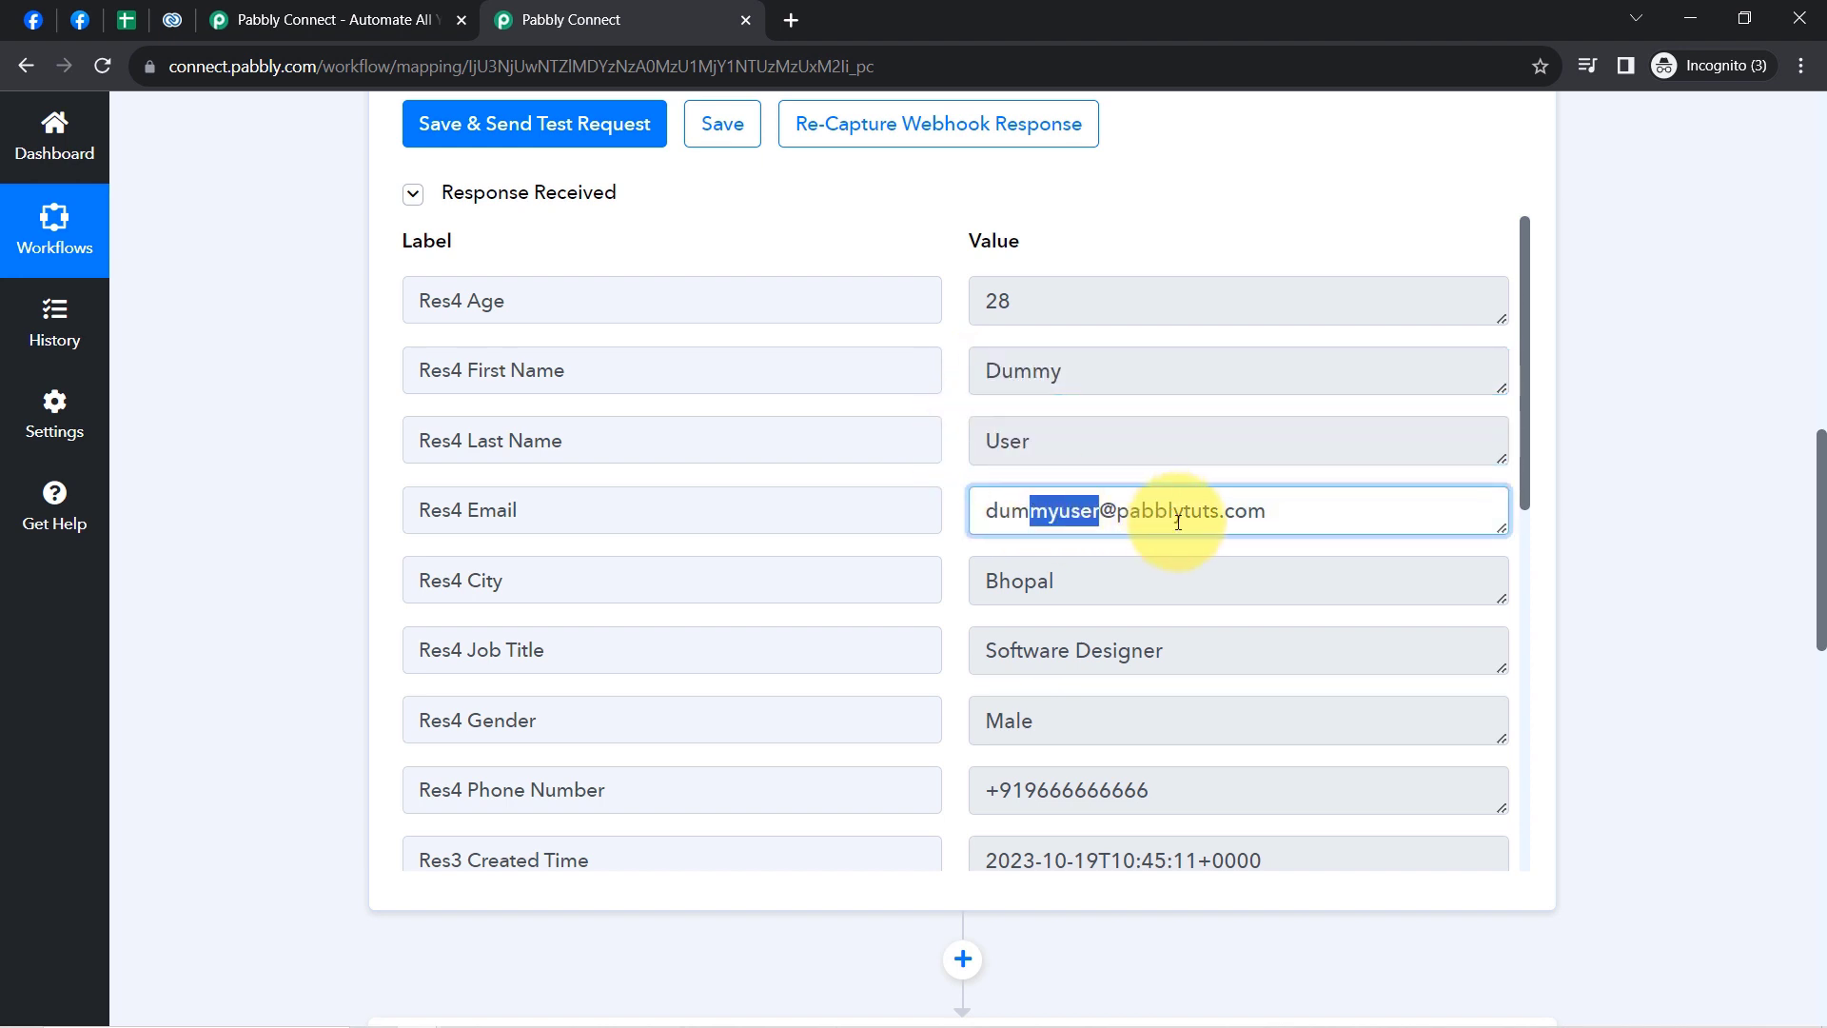
pyautogui.moveTo(1095, 581); pyautogui.dragTo(1011, 583)
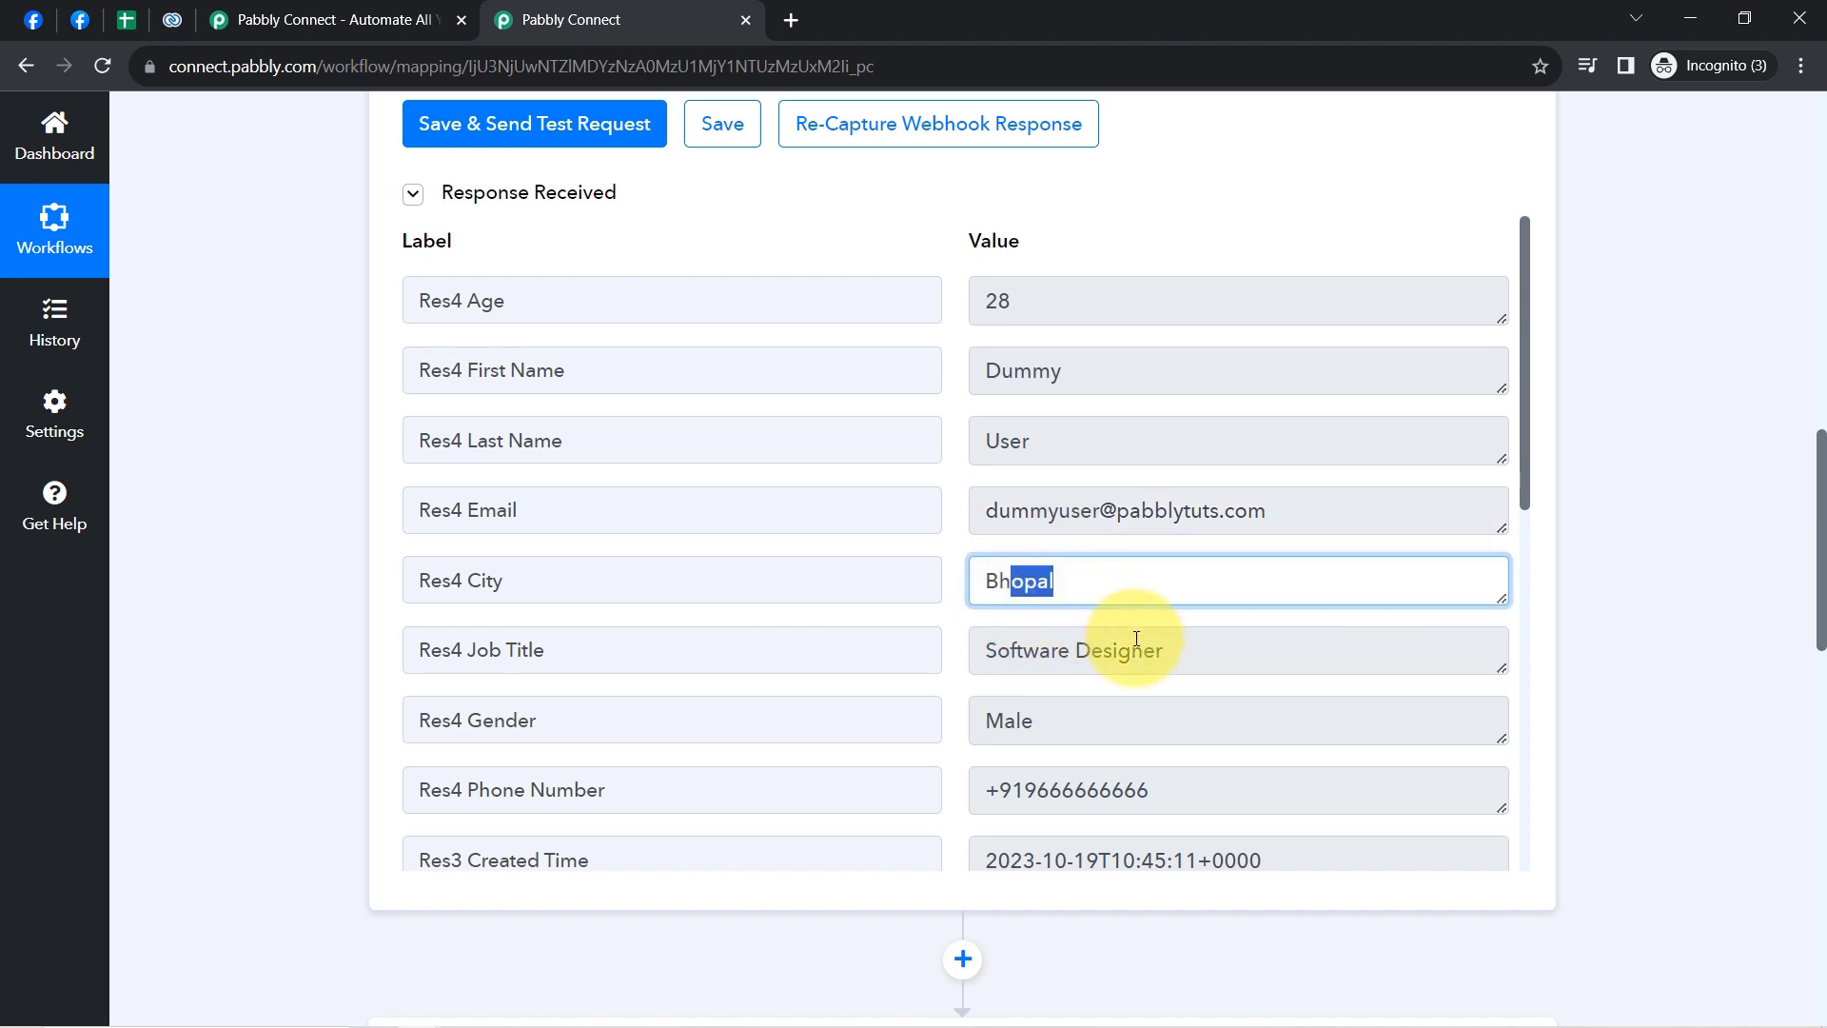
pyautogui.moveTo(1130, 656); pyautogui.dragTo(1031, 659)
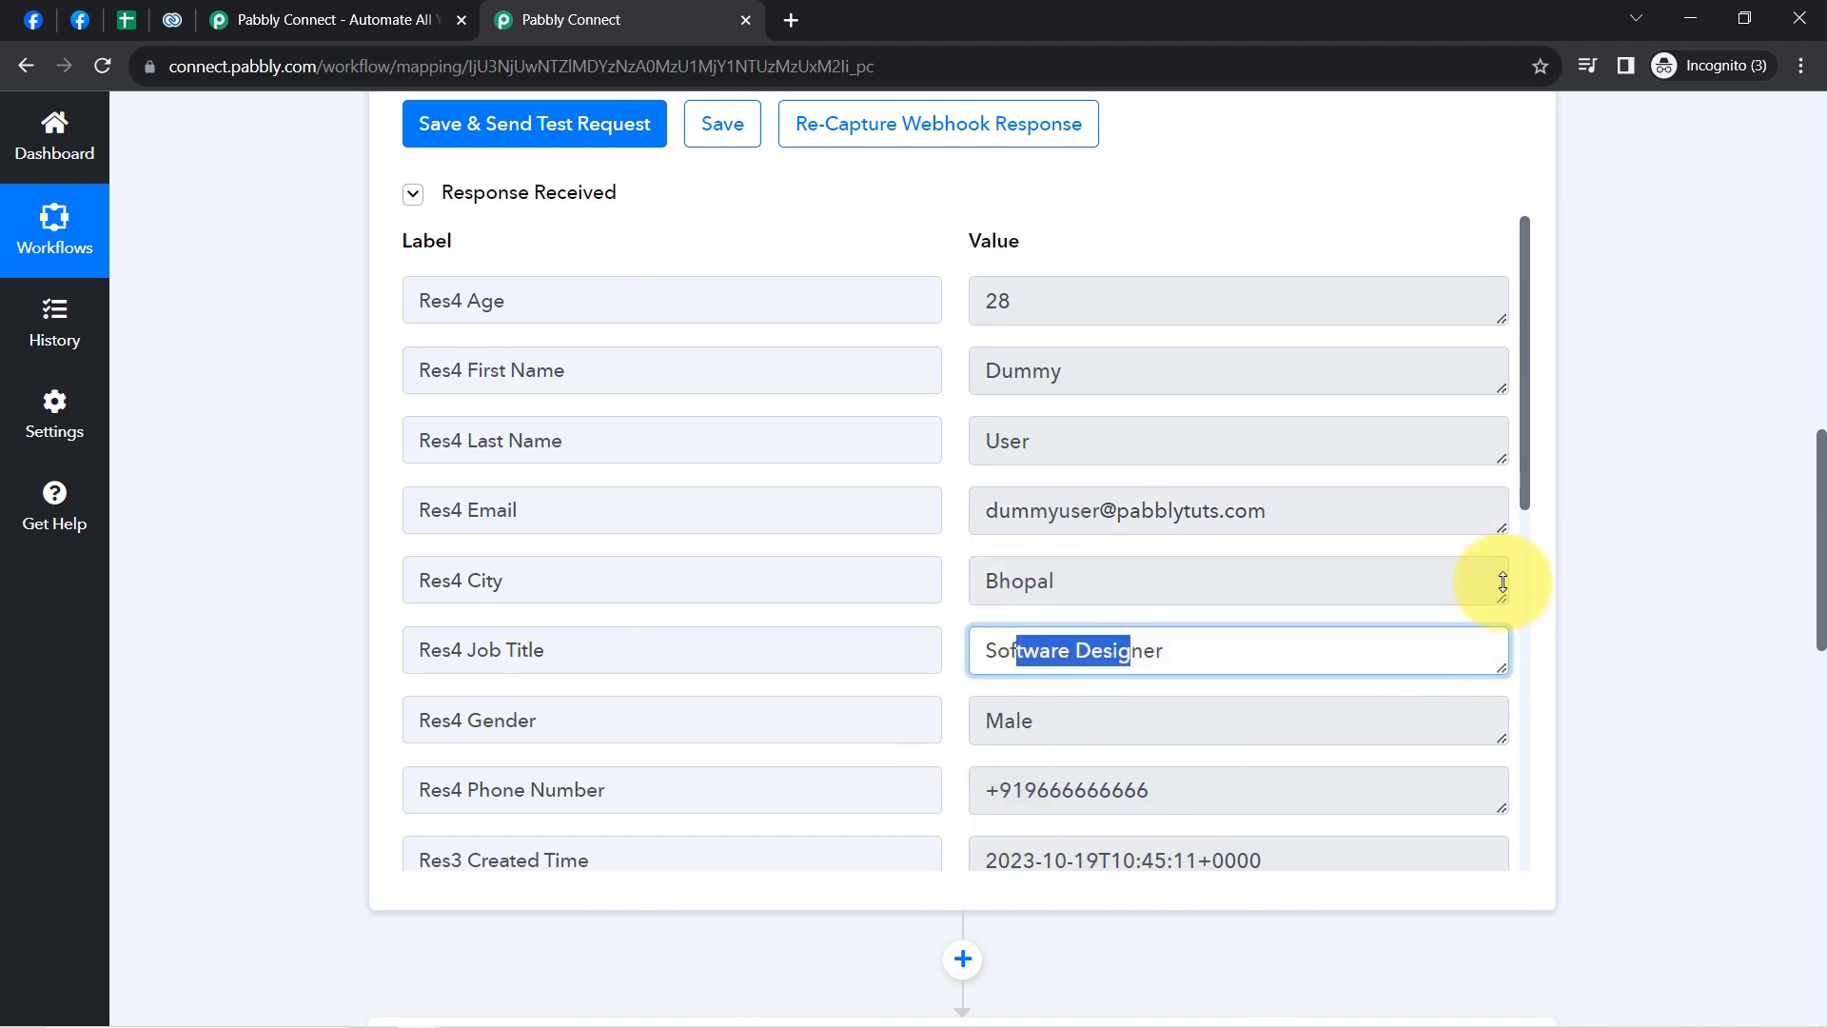
pyautogui.moveTo(1522, 479)
pyautogui.mouseDown()
pyautogui.moveTo(1529, 807)
pyautogui.moveTo(1529, 455)
pyautogui.mouseUp()
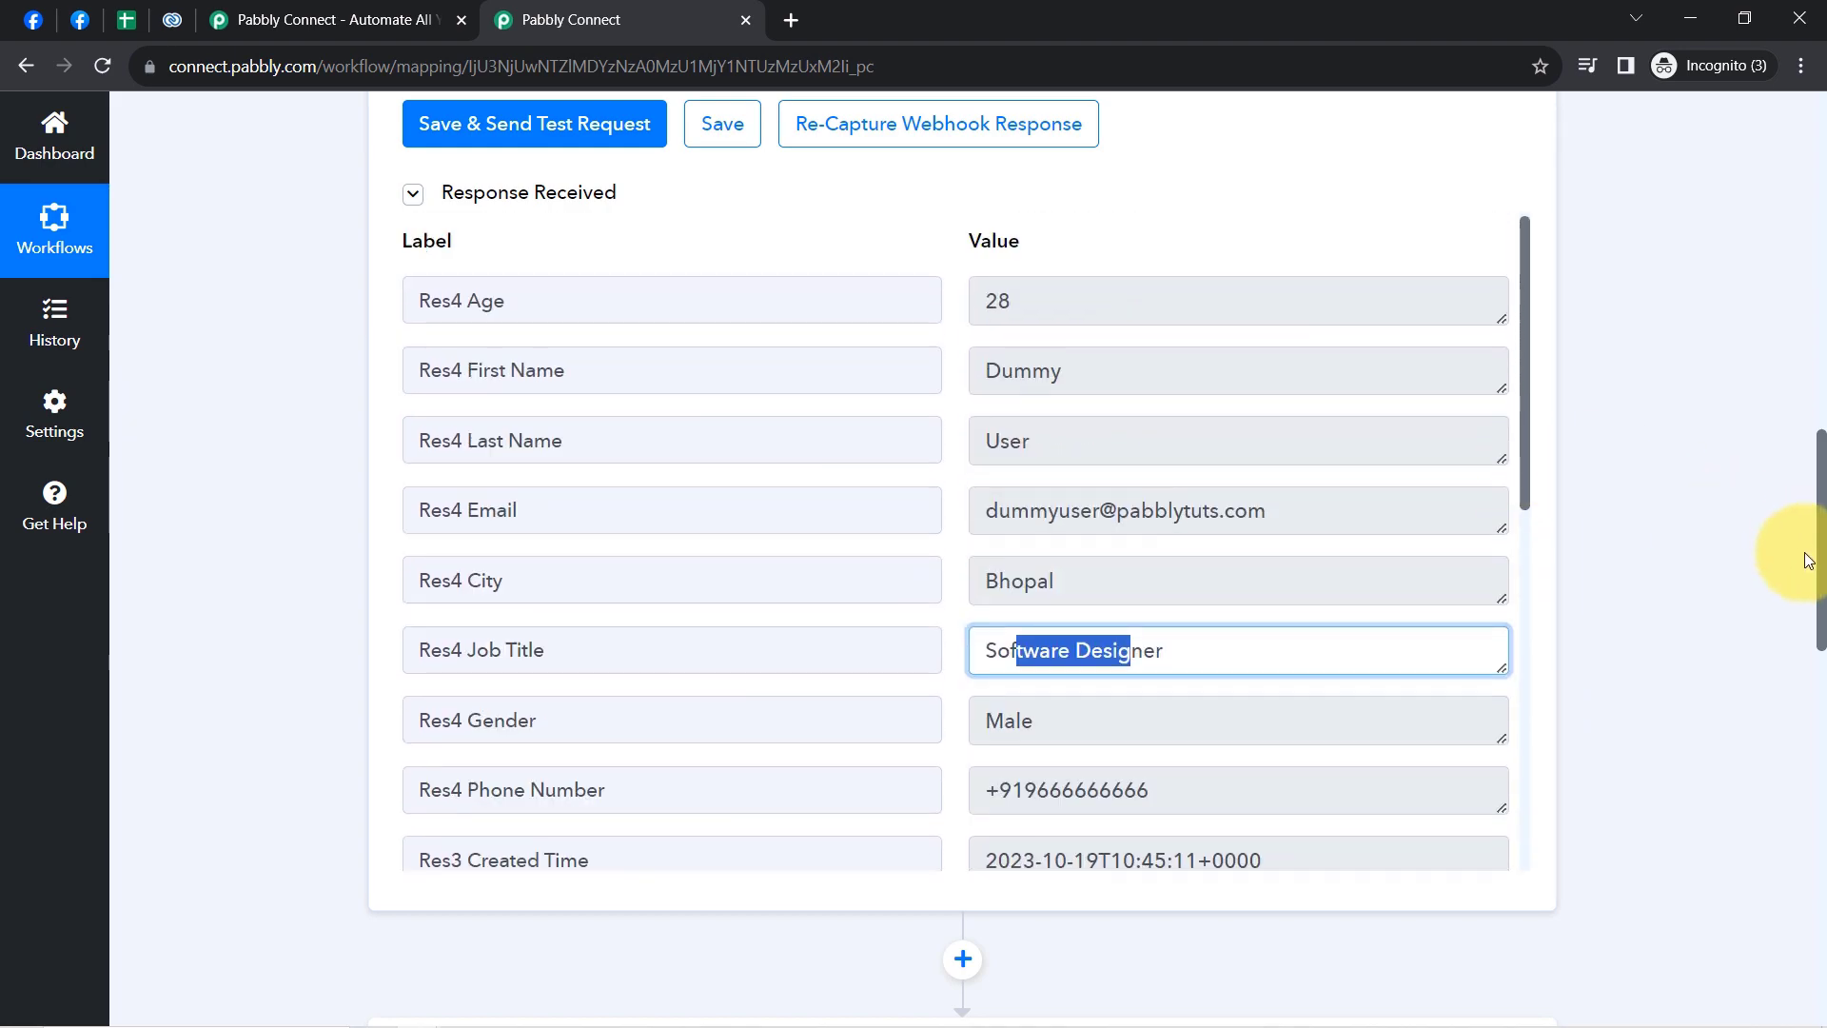
pyautogui.moveTo(1823, 576); pyautogui.dragTo(1799, 82)
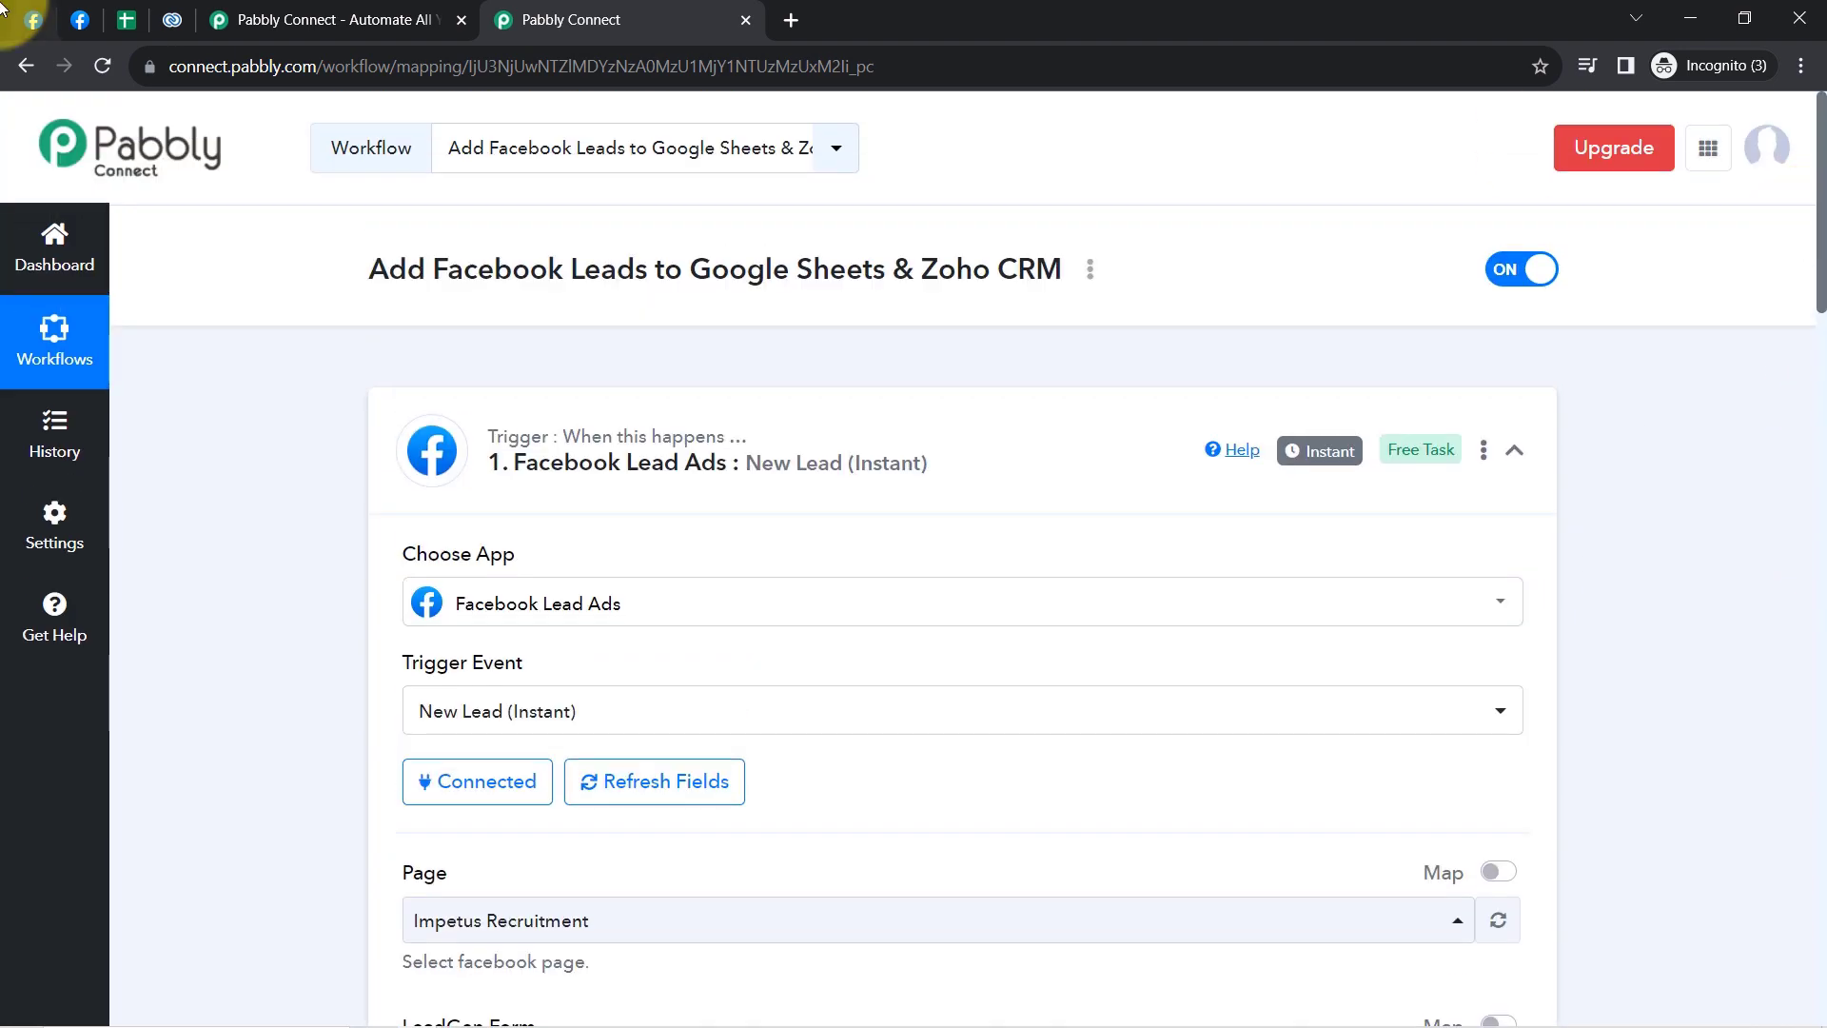
# - Collapse the Facebook Lead Ads trigger step to reveal the Google Sheets and Zoho CRM actions
pyautogui.click(78, 19)
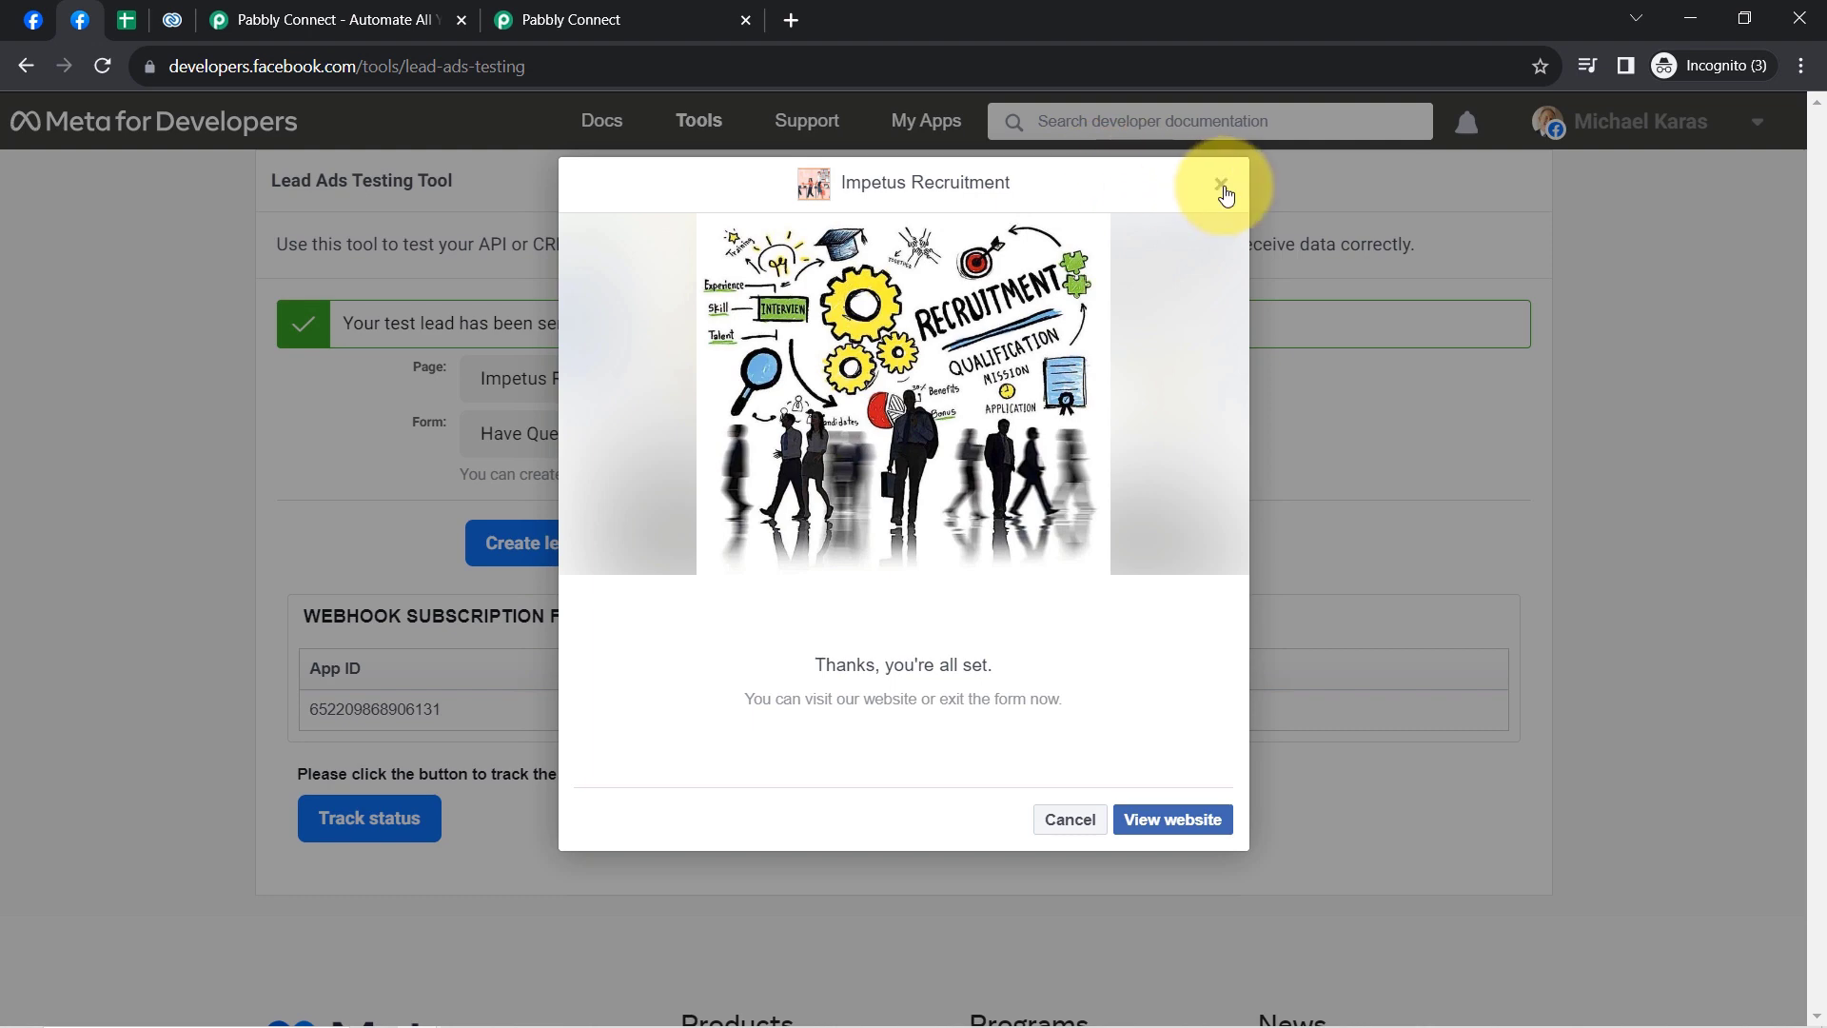
pyautogui.click(588, 19)
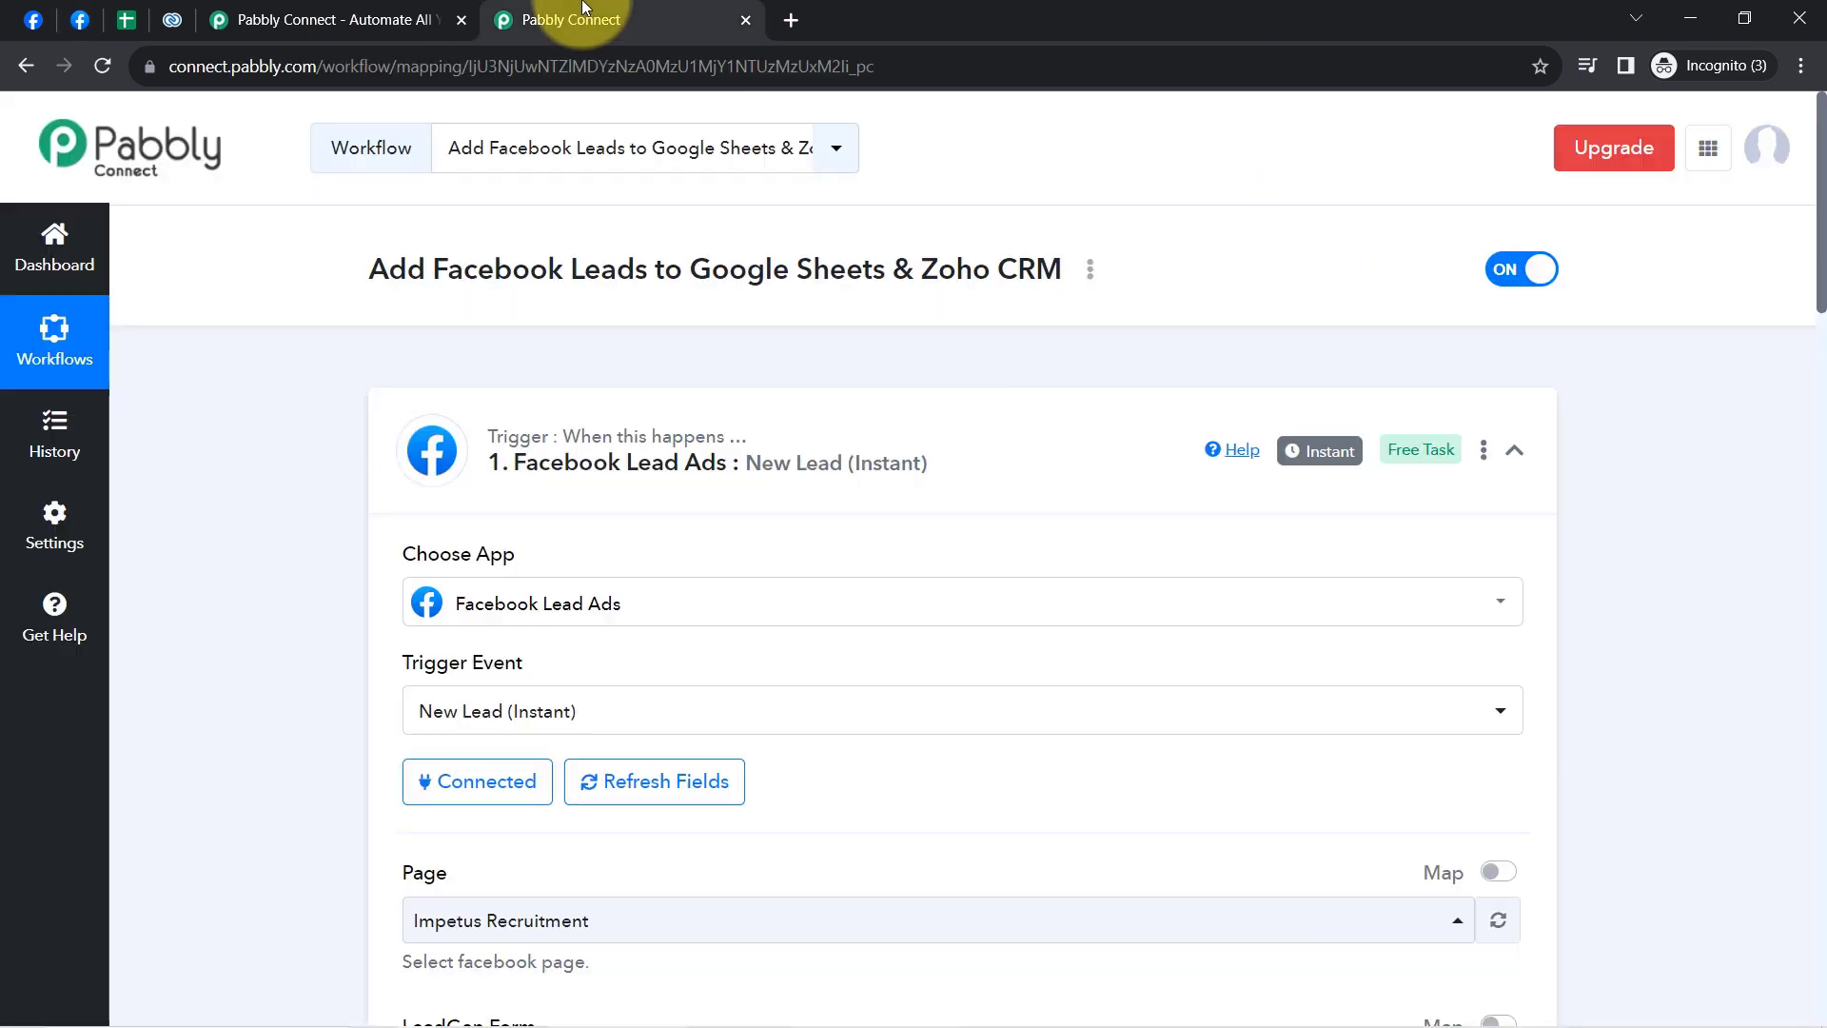
pyautogui.click(623, 454)
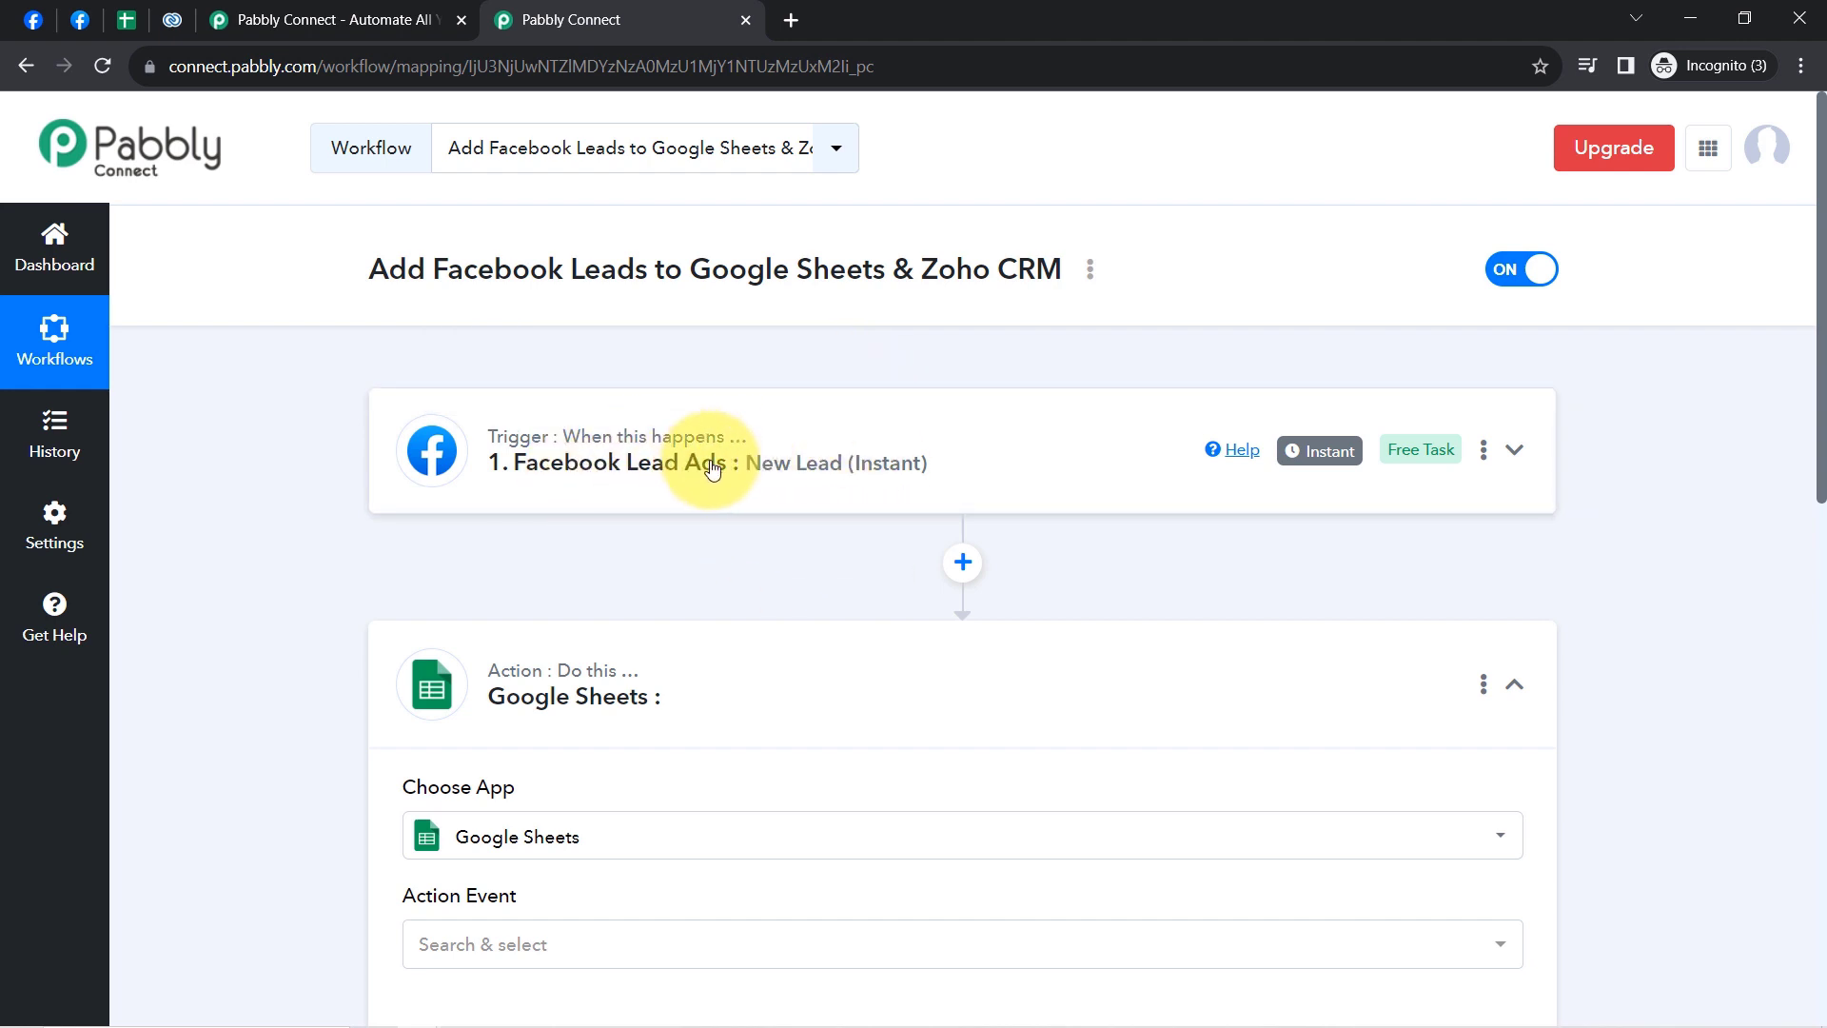
pyautogui.moveTo(1309, 450)
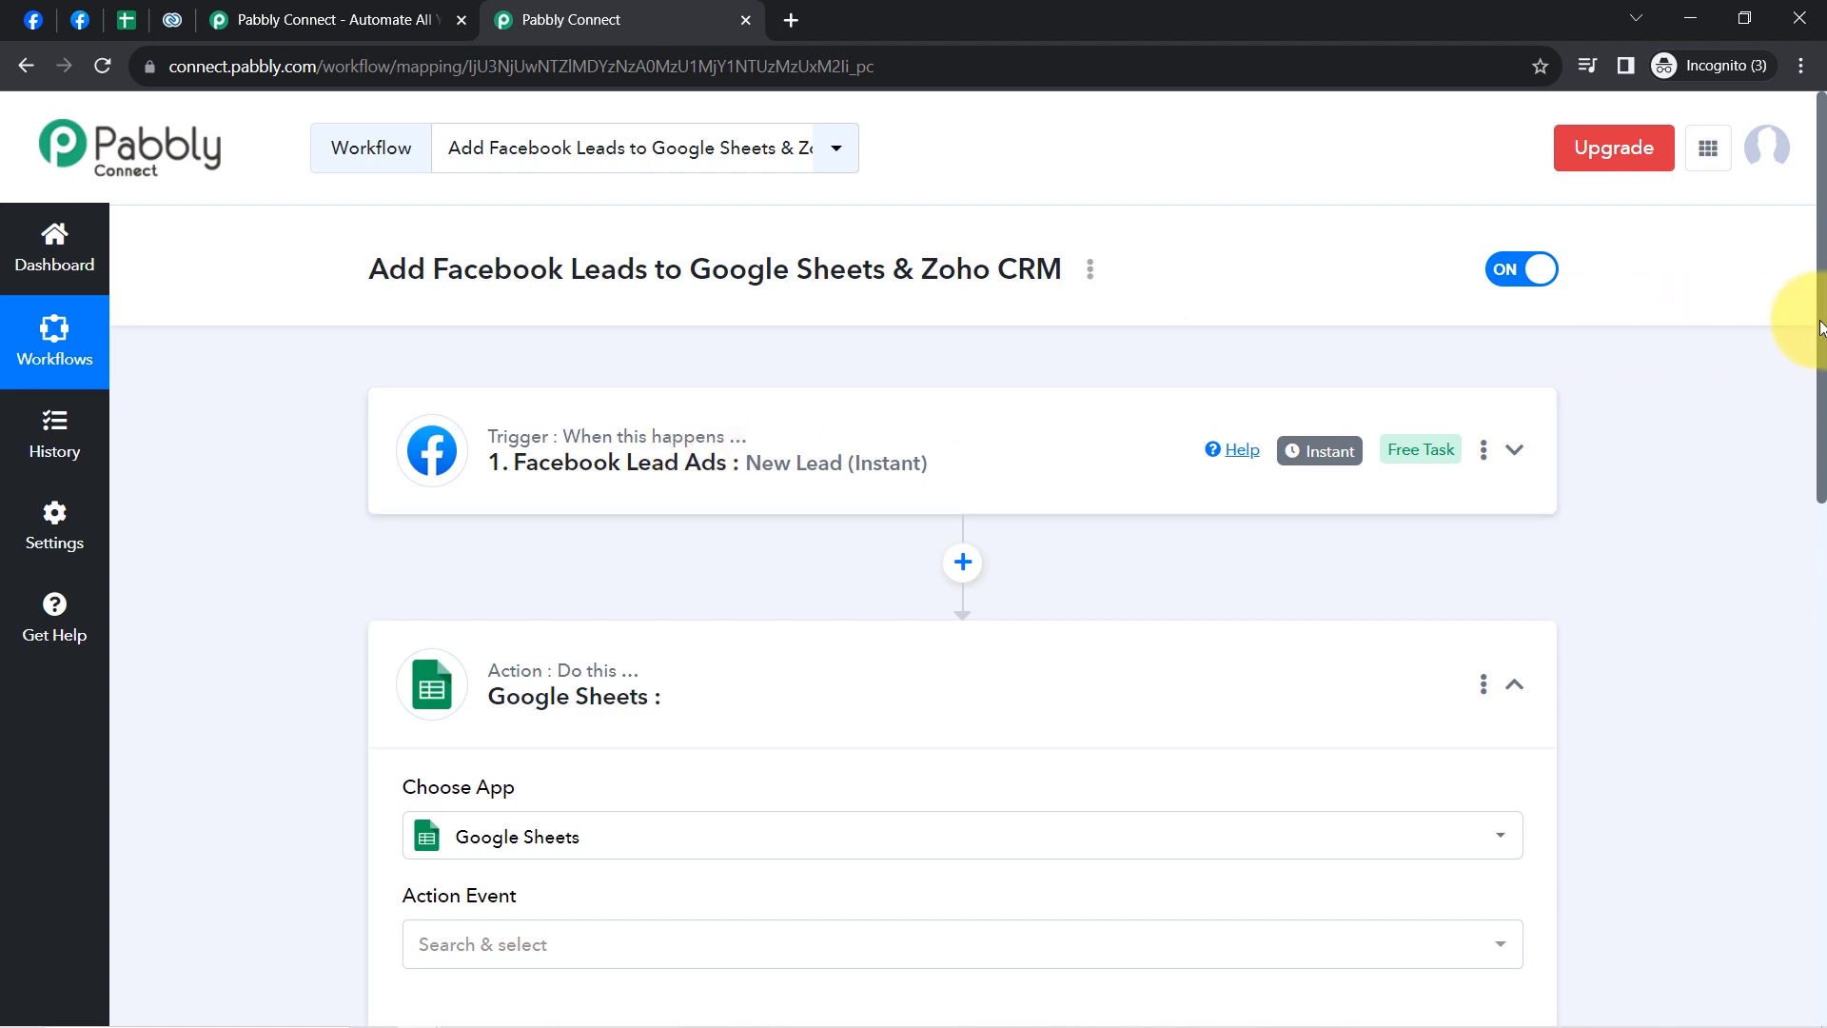
pyautogui.moveTo(1820, 335); pyautogui.dragTo(1822, 523)
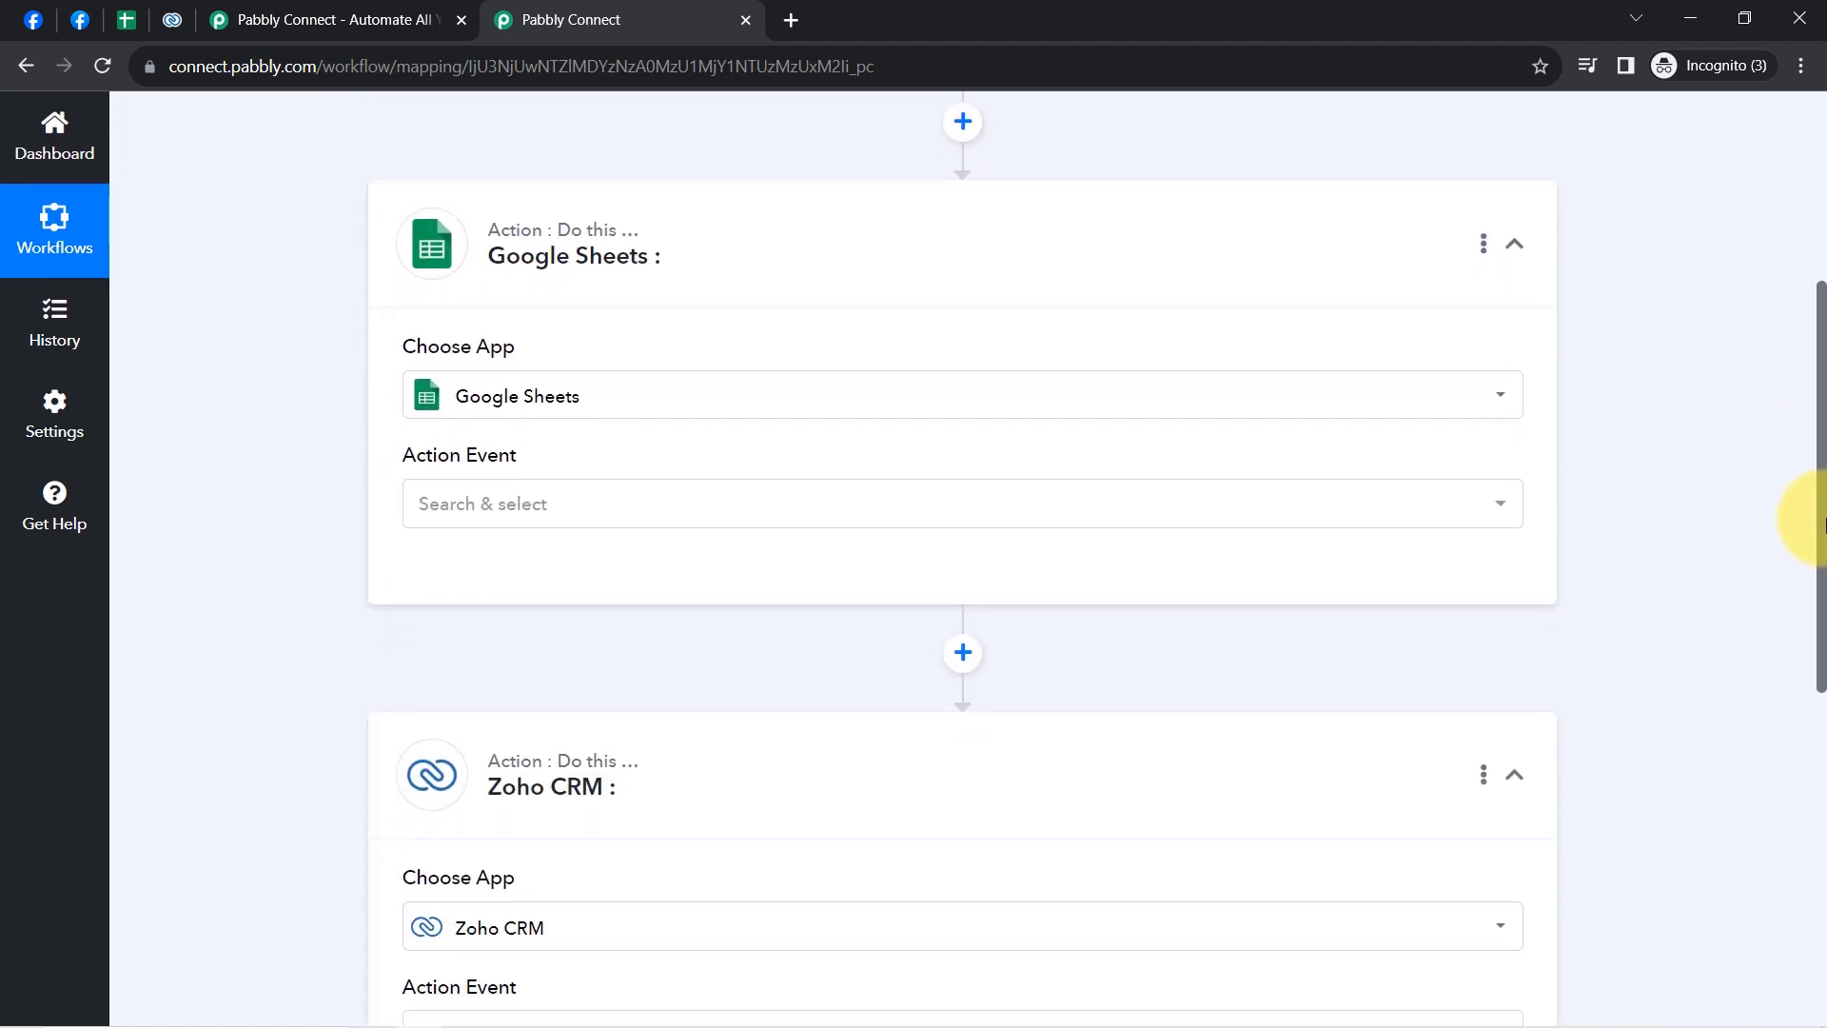
# - Glance at the Job Applicants Data spreadsheet, then return to the Pabbly workflow
pyautogui.click(125, 19)
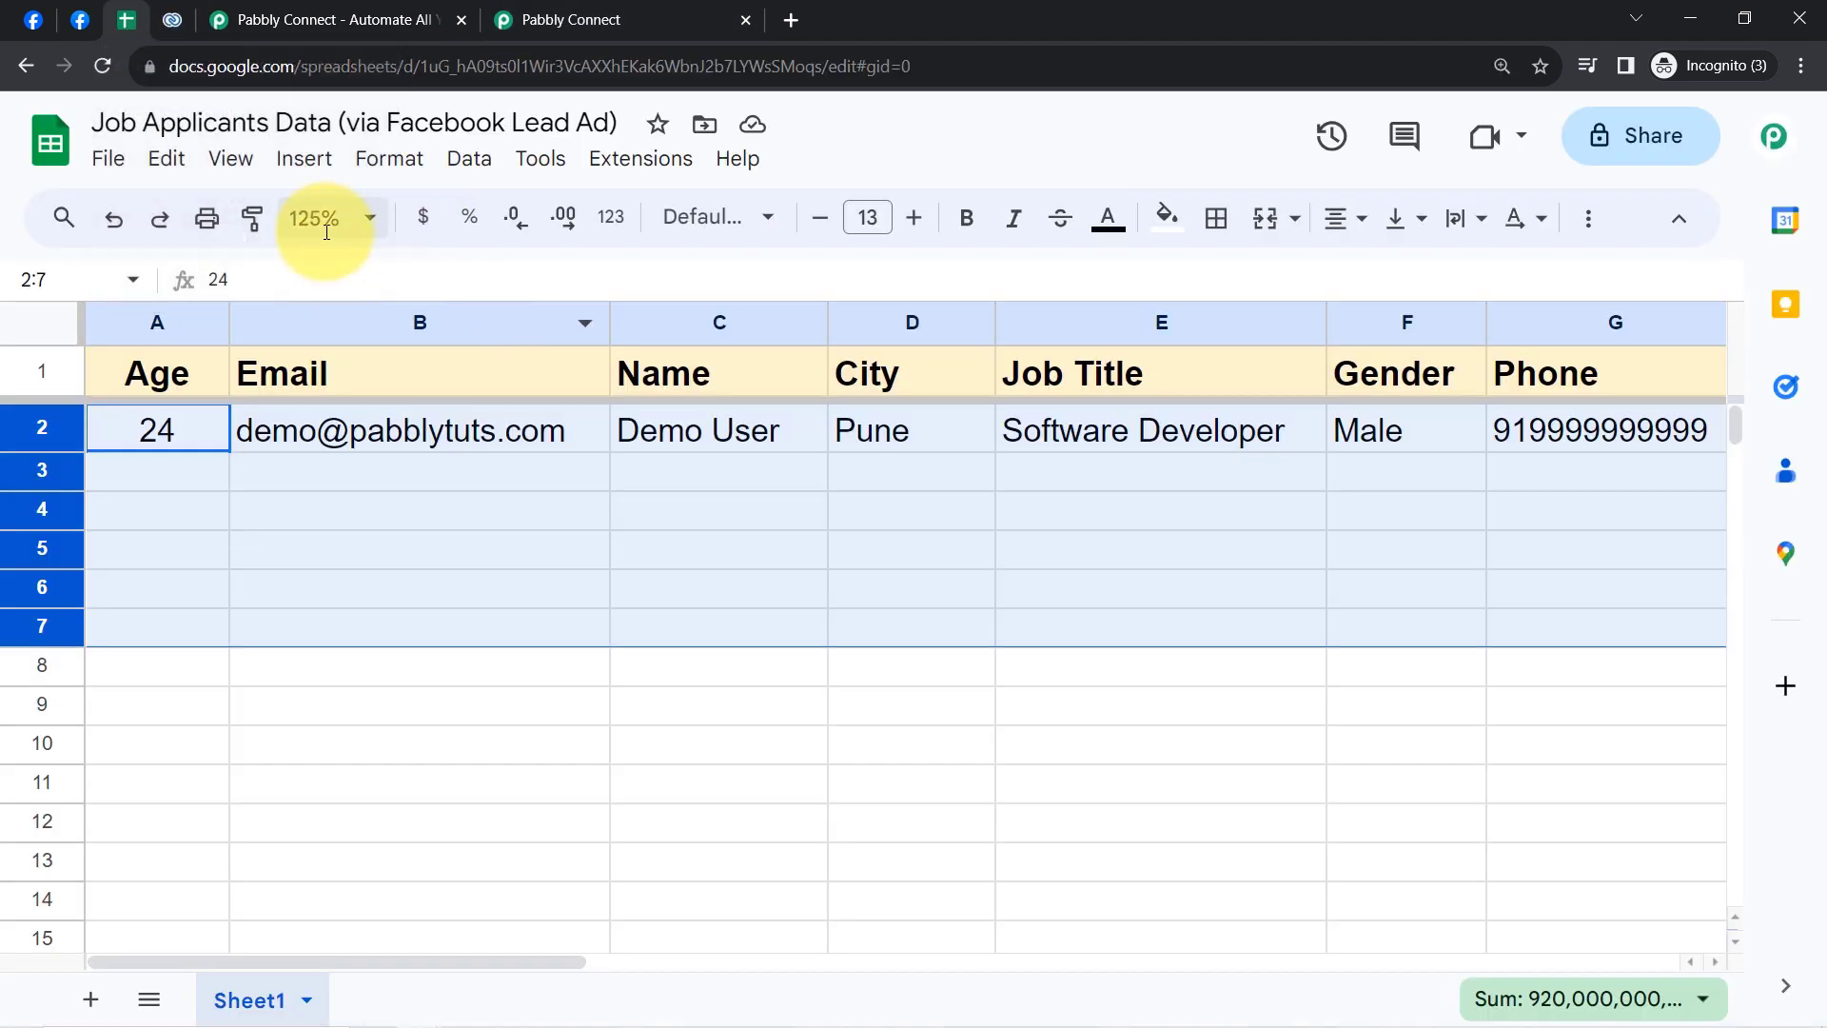
pyautogui.moveTo(142, 123); pyautogui.dragTo(542, 125)
pyautogui.click(331, 624)
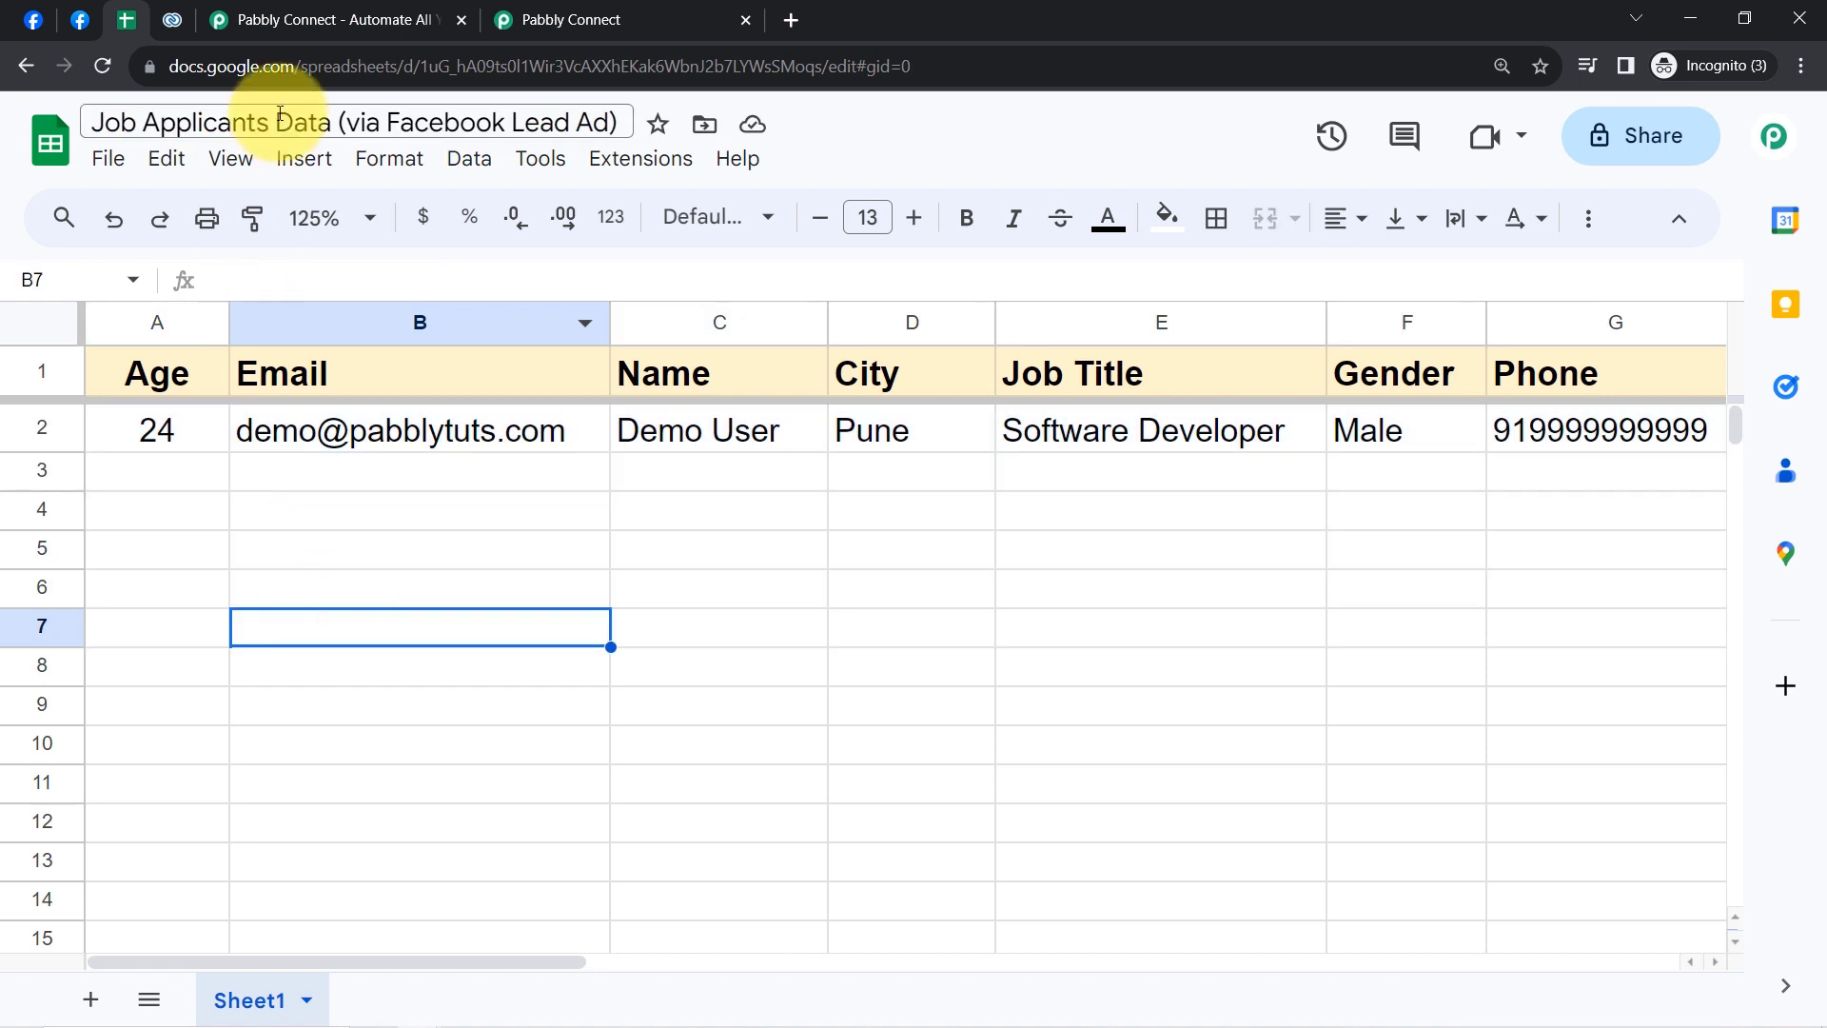
pyautogui.click(571, 19)
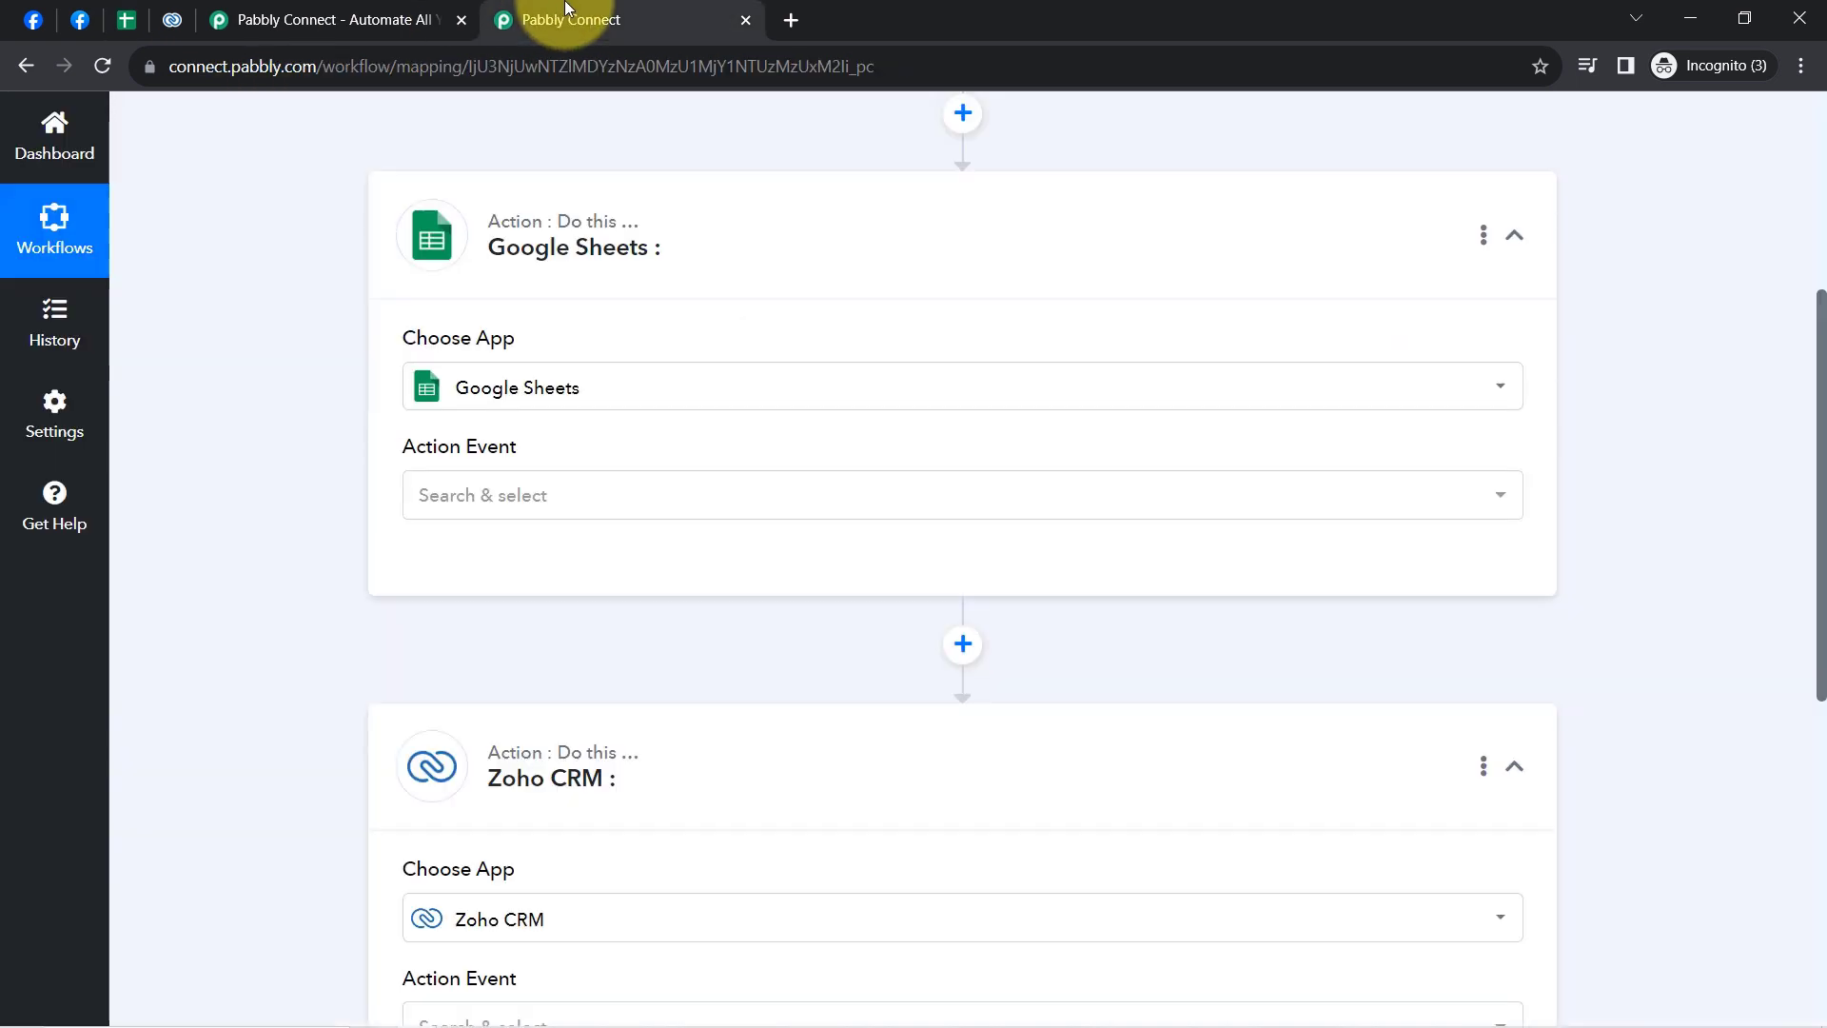
# - Set the Google Sheets action to Add New Row and start a new Google Sheets #5 connection
pyautogui.click(458, 513)
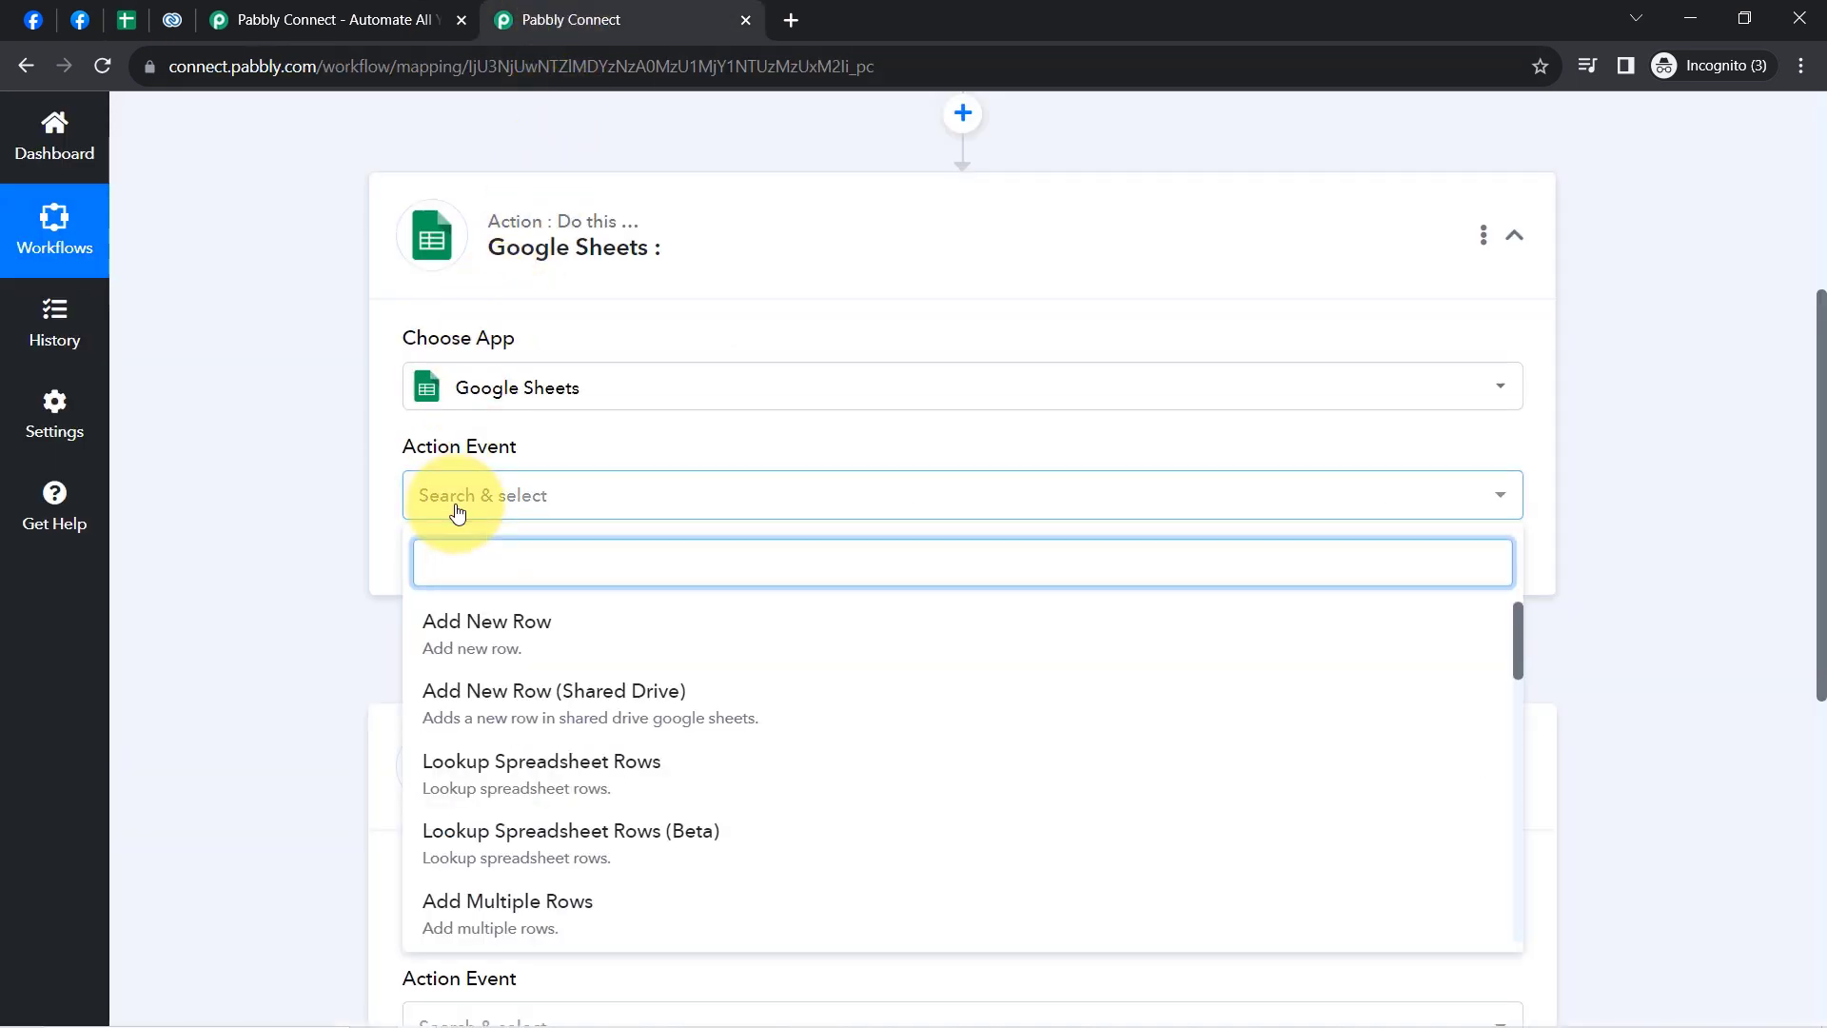
pyautogui.click(489, 657)
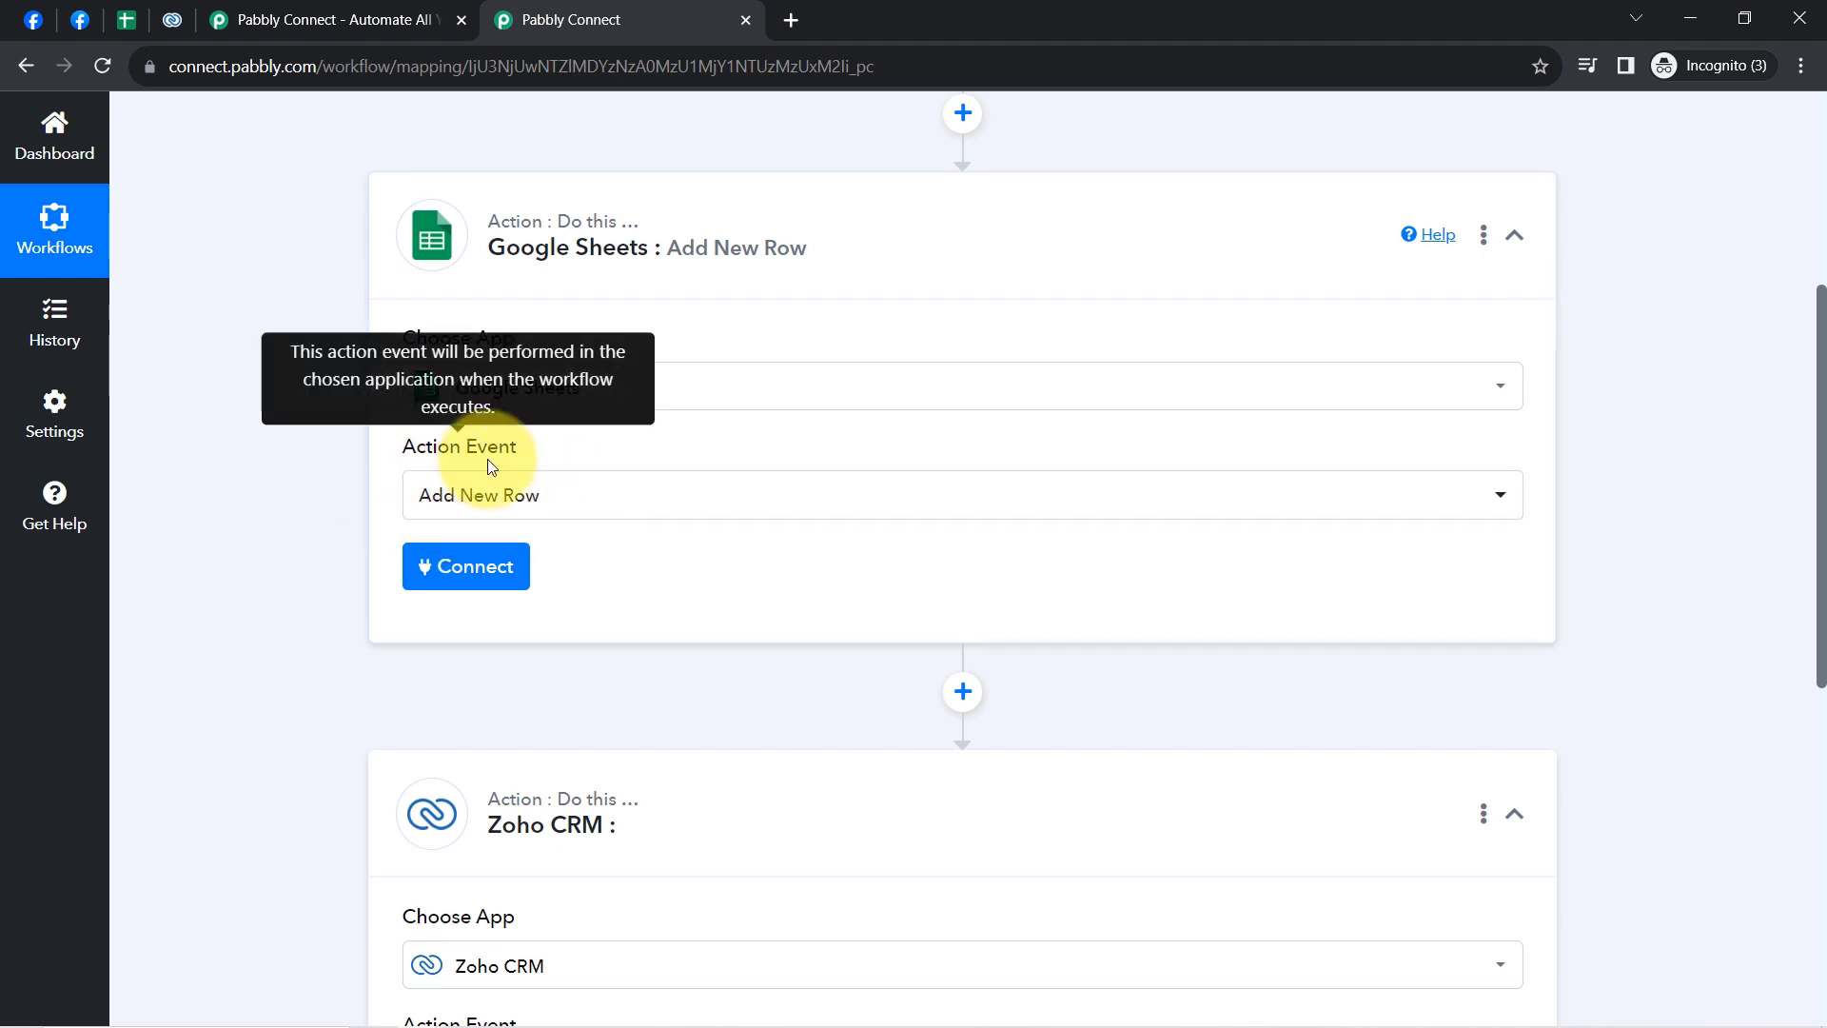
pyautogui.click(448, 567)
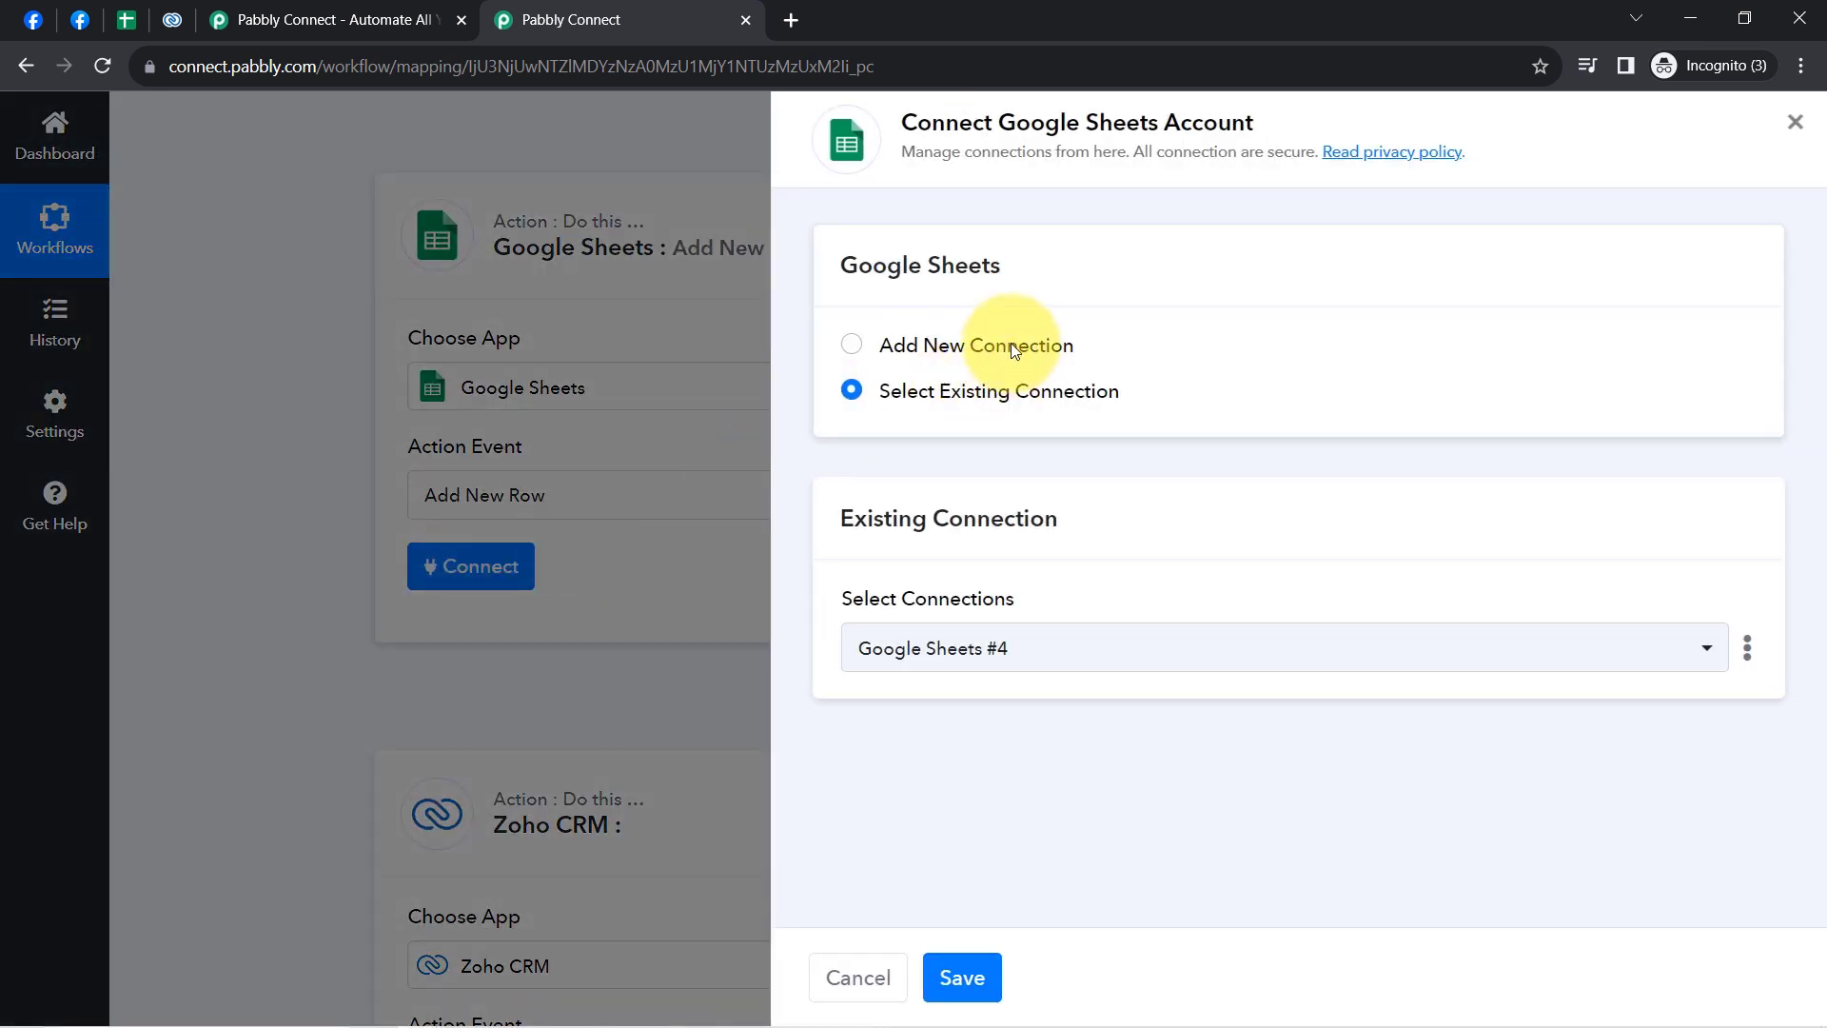
pyautogui.click(1011, 344)
pyautogui.click(975, 643)
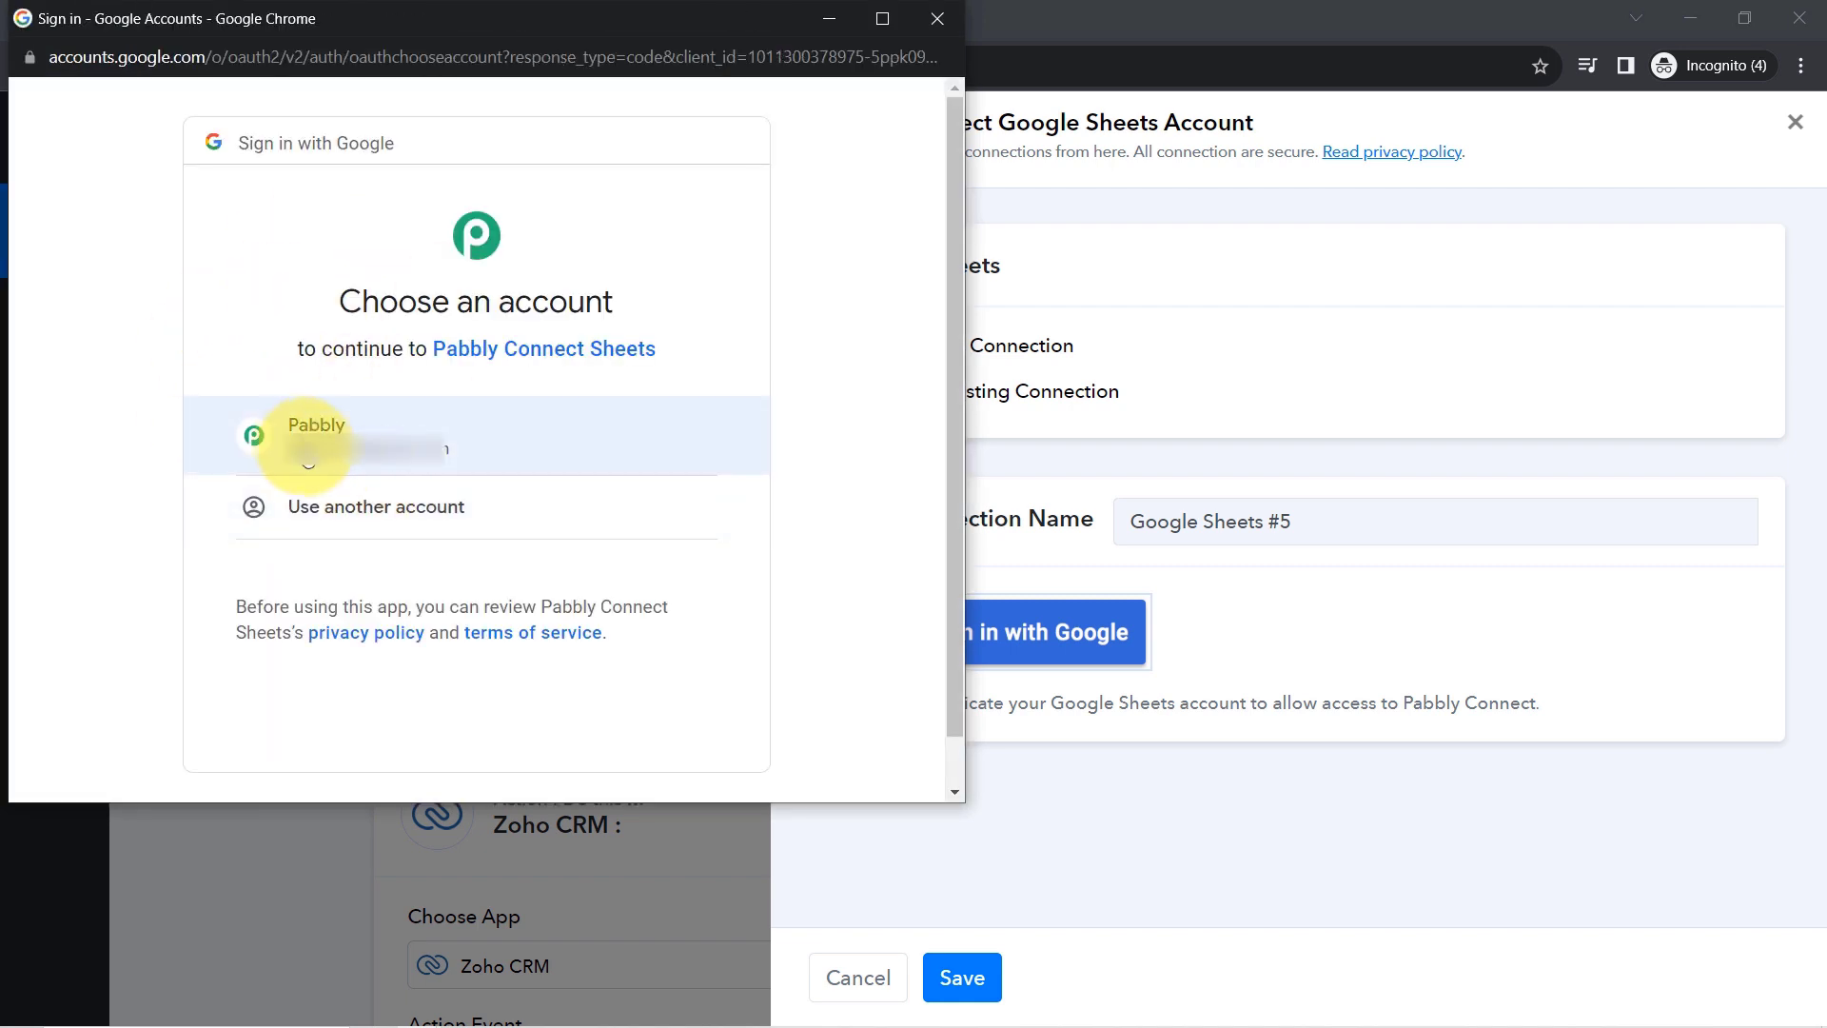
# - Authorize the Google account for the new Google Sheets connection and dismiss the success message
pyautogui.click(307, 447)
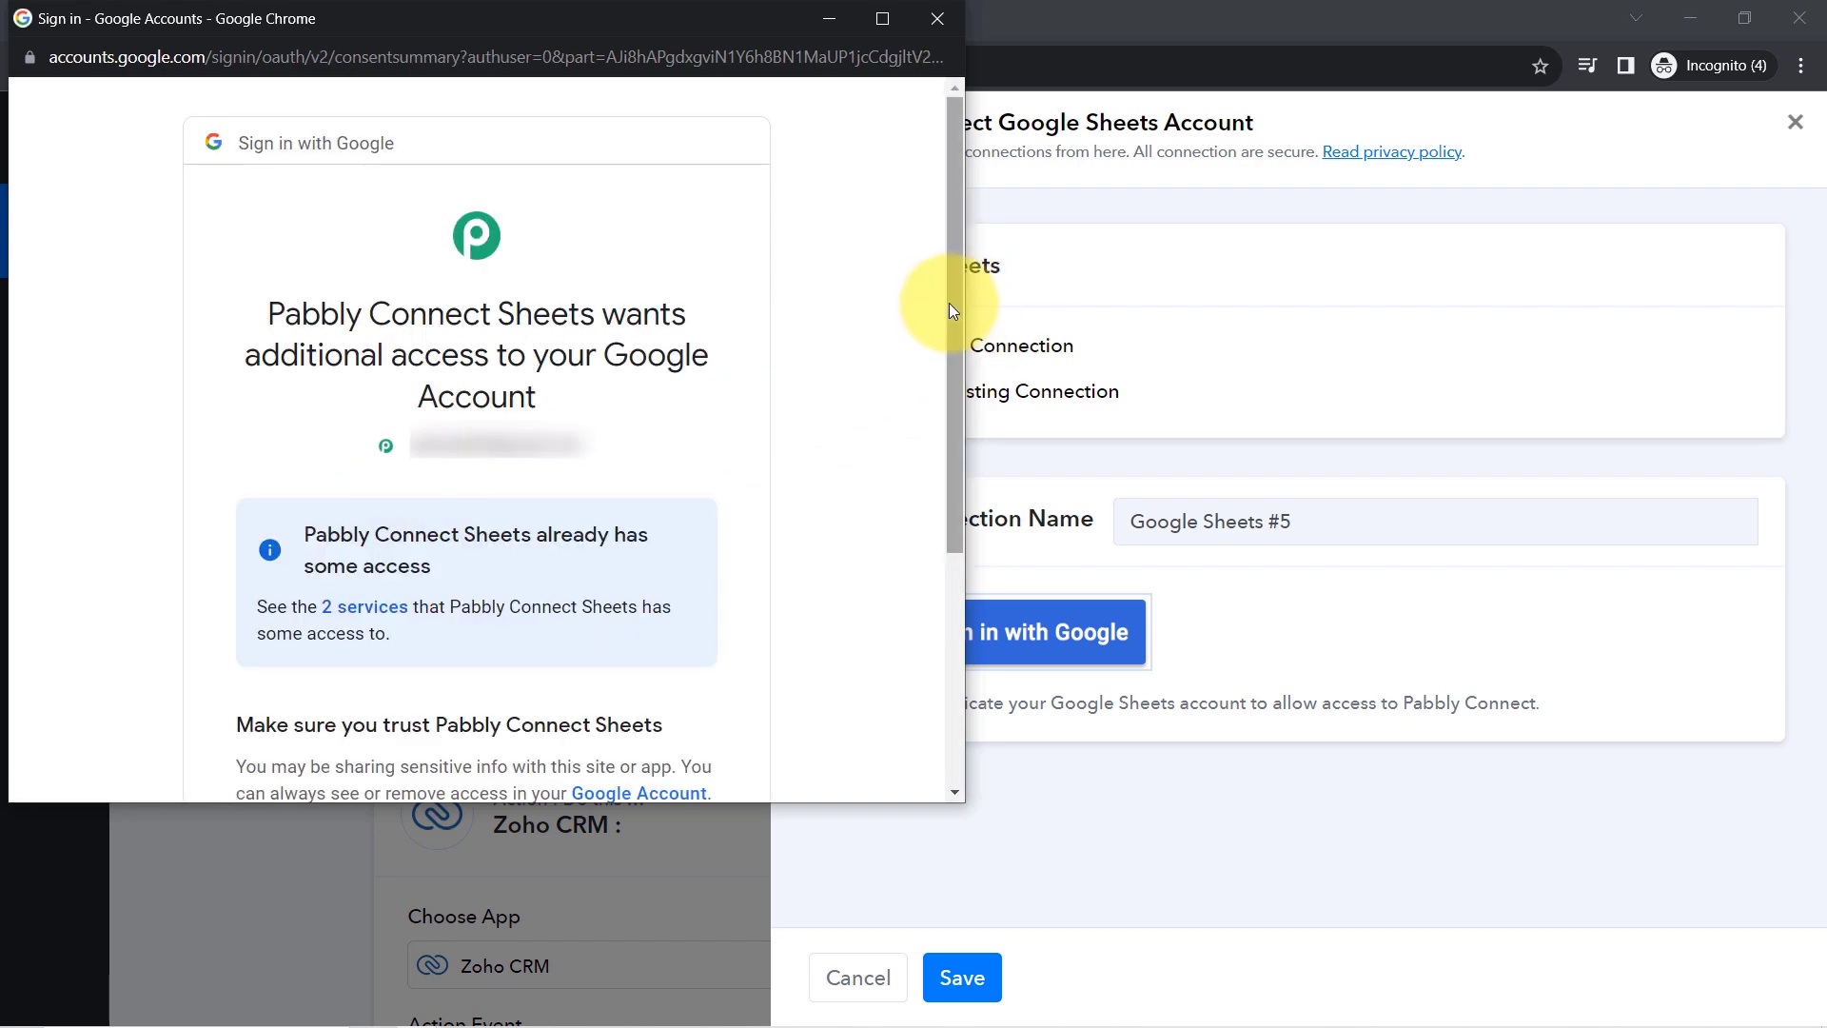
pyautogui.moveTo(950, 303); pyautogui.dragTo(952, 580)
pyautogui.click(627, 619)
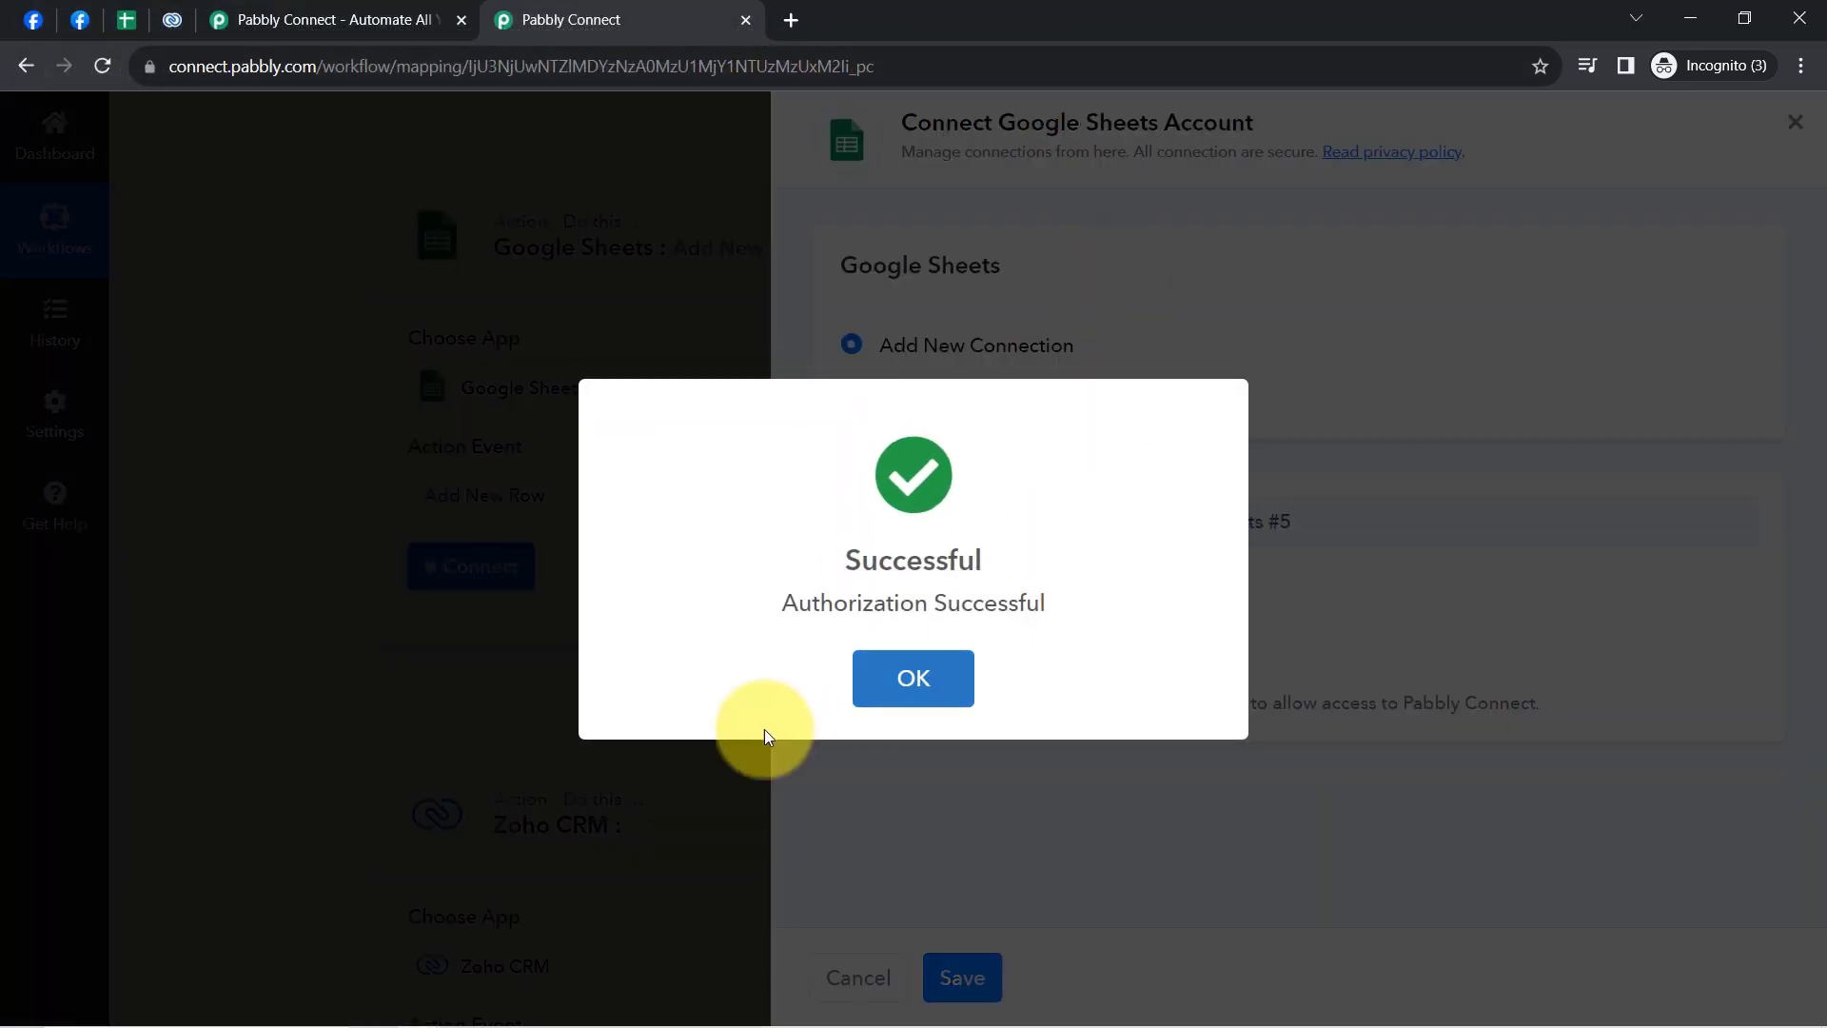
pyautogui.click(929, 674)
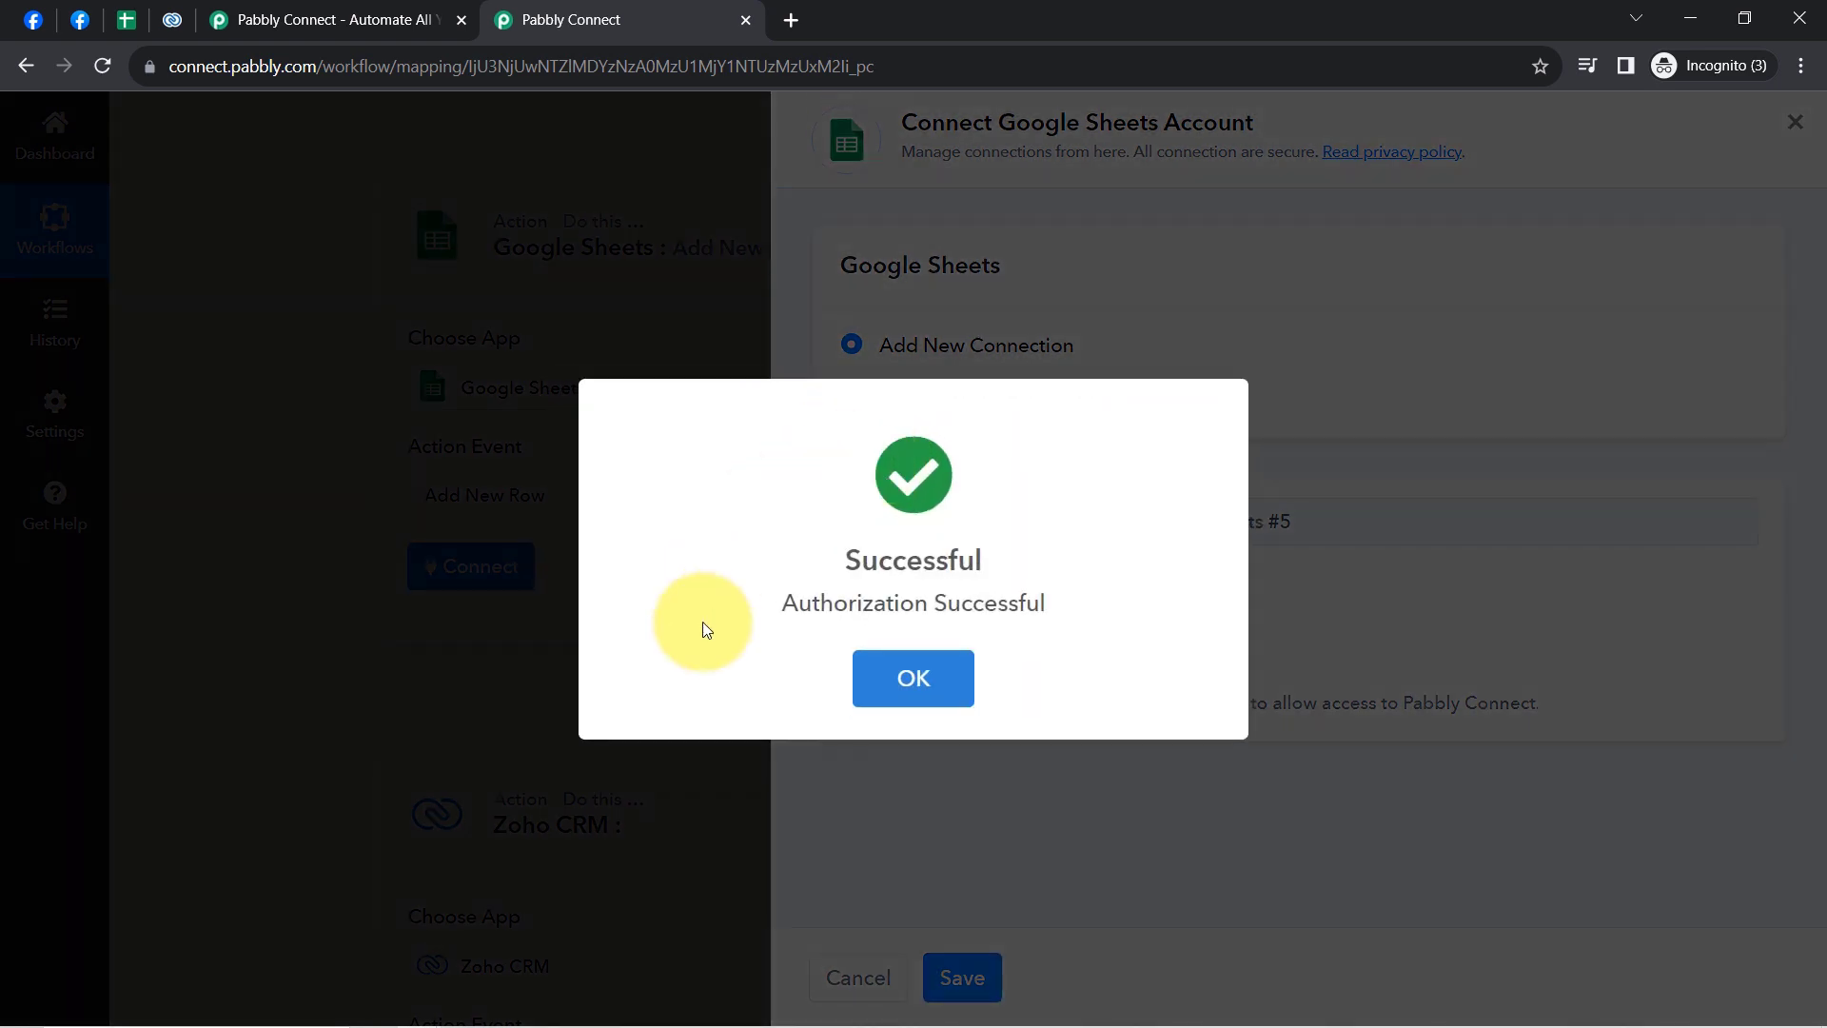
pyautogui.click(914, 673)
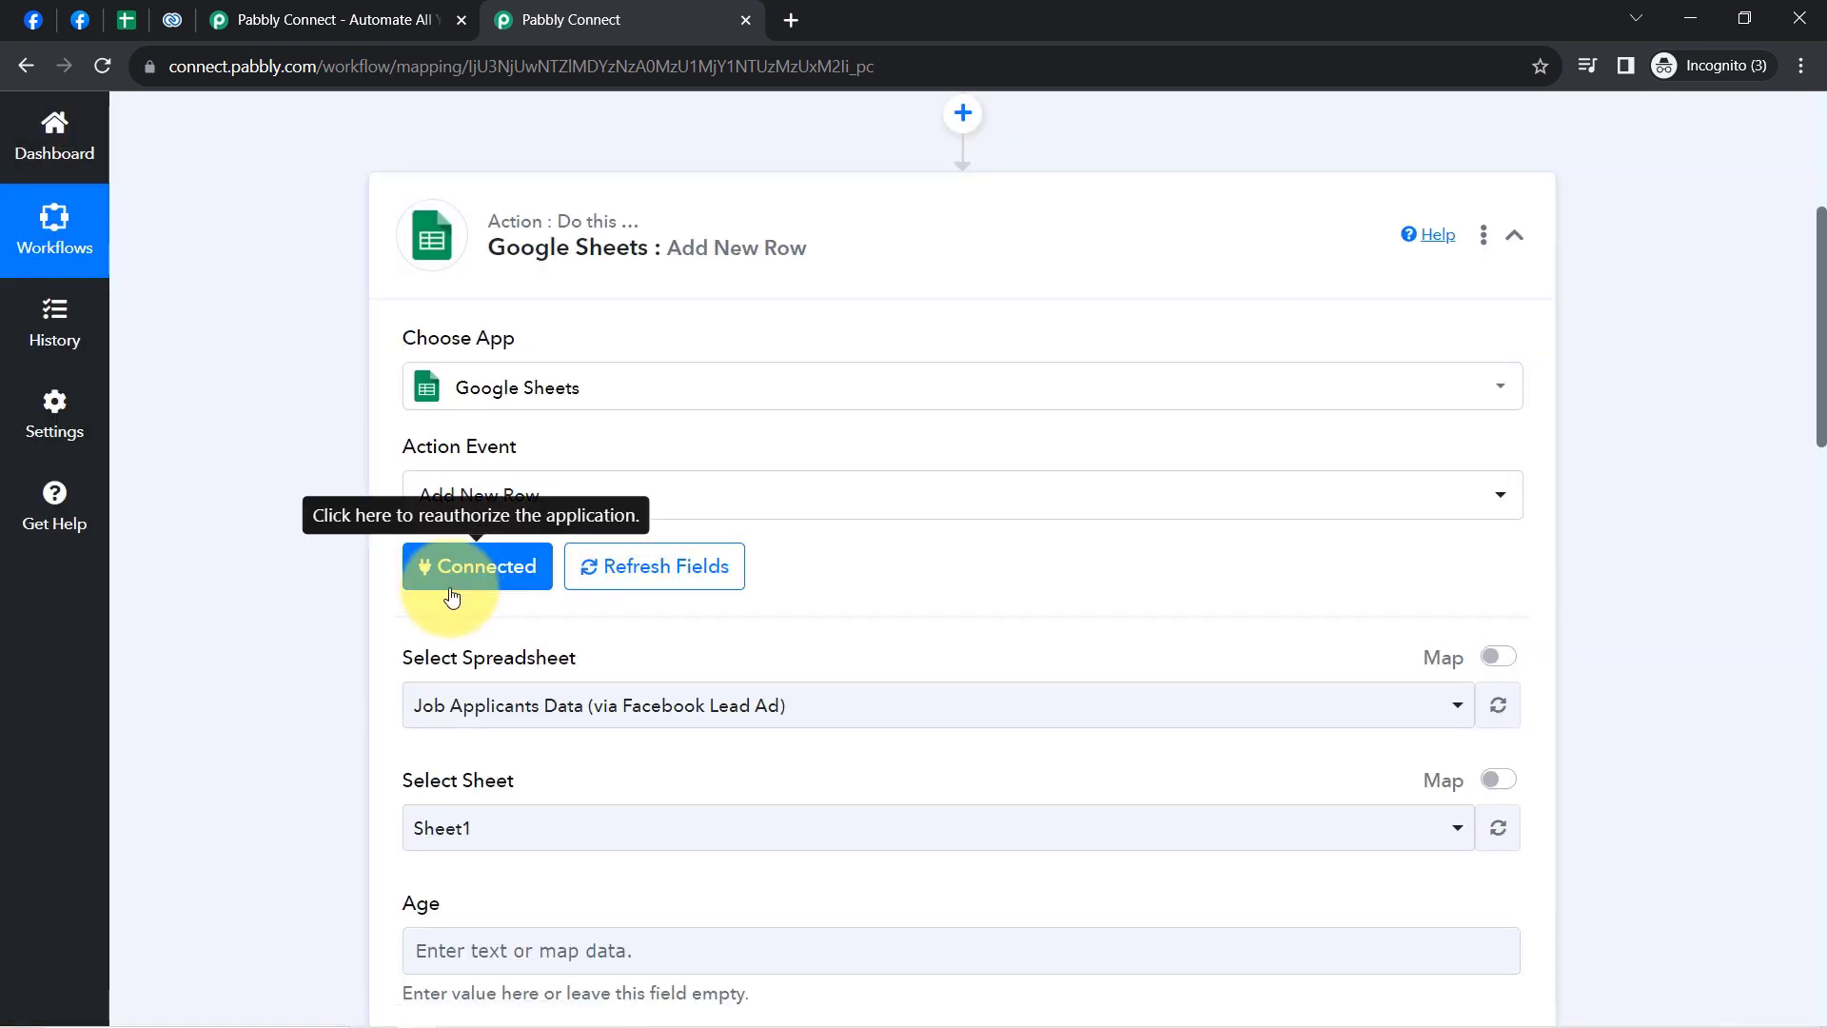
# - Keep Job Applicants Data as the target spreadsheet and view it in Google Sheets
pyautogui.moveTo(1822, 335); pyautogui.dragTo(1820, 401)
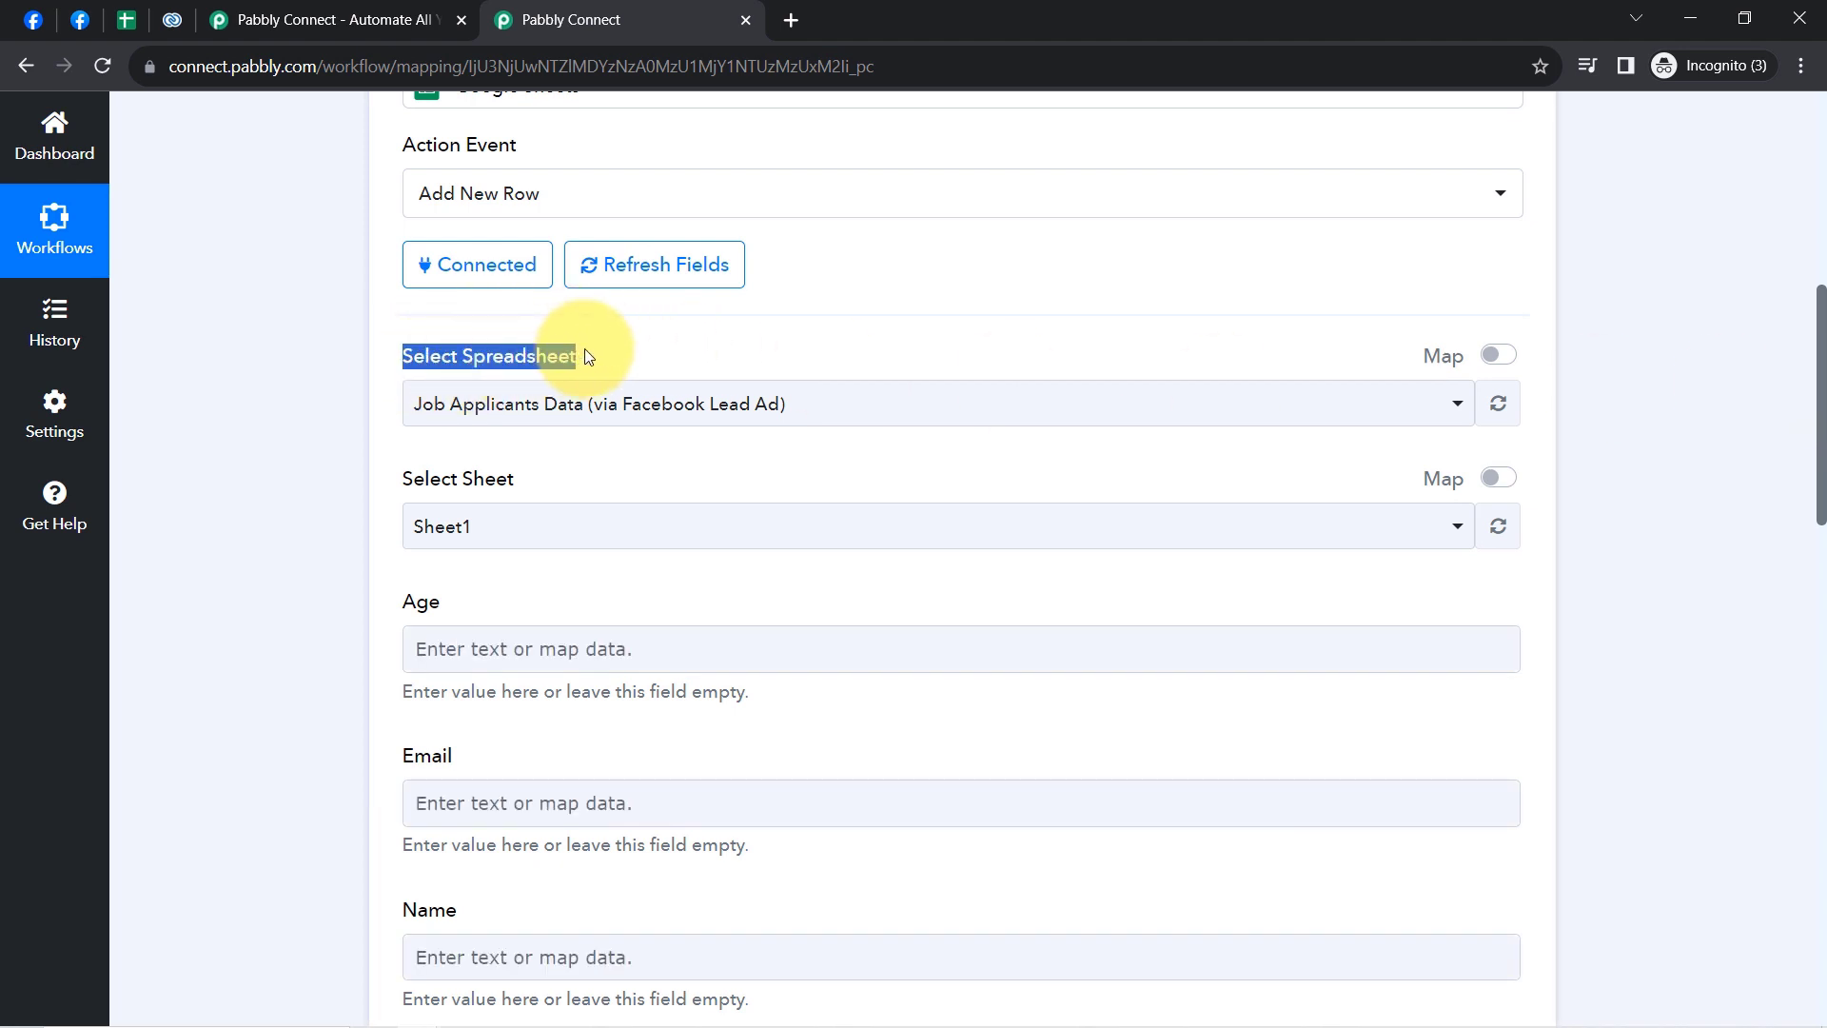
pyautogui.click(504, 404)
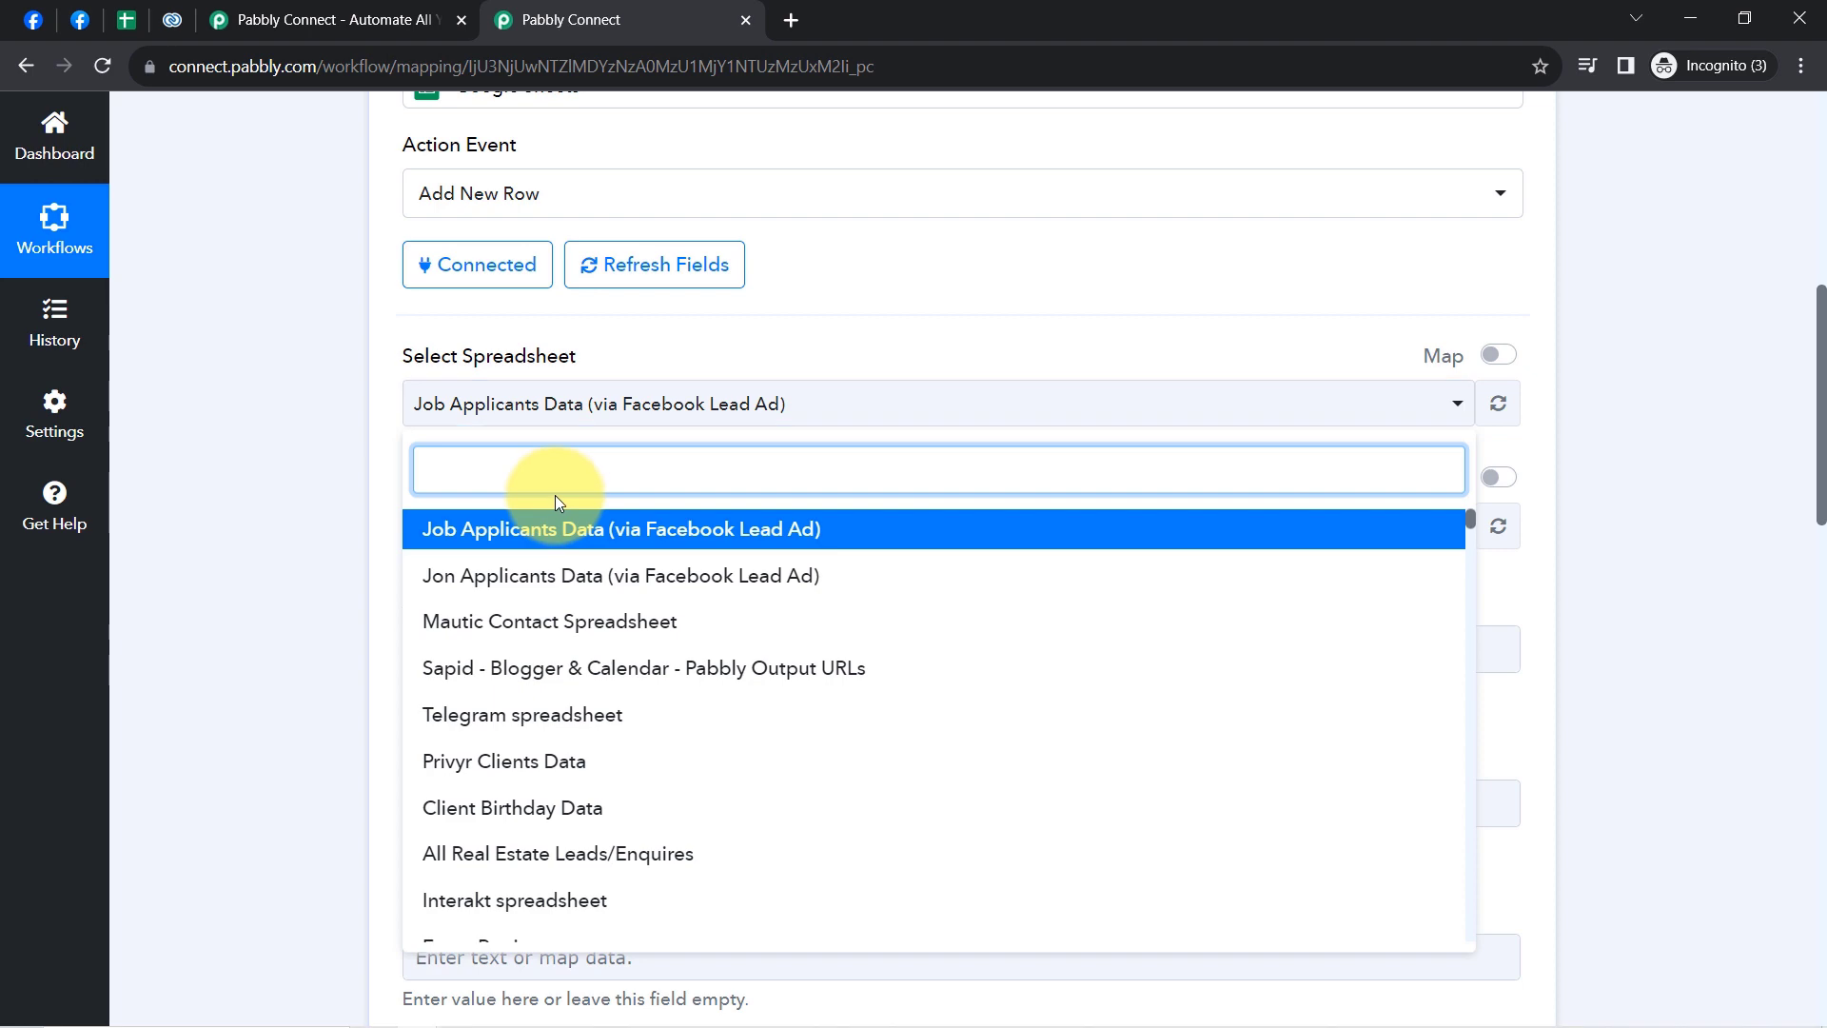
pyautogui.click(444, 402)
pyautogui.click(476, 409)
pyautogui.click(480, 415)
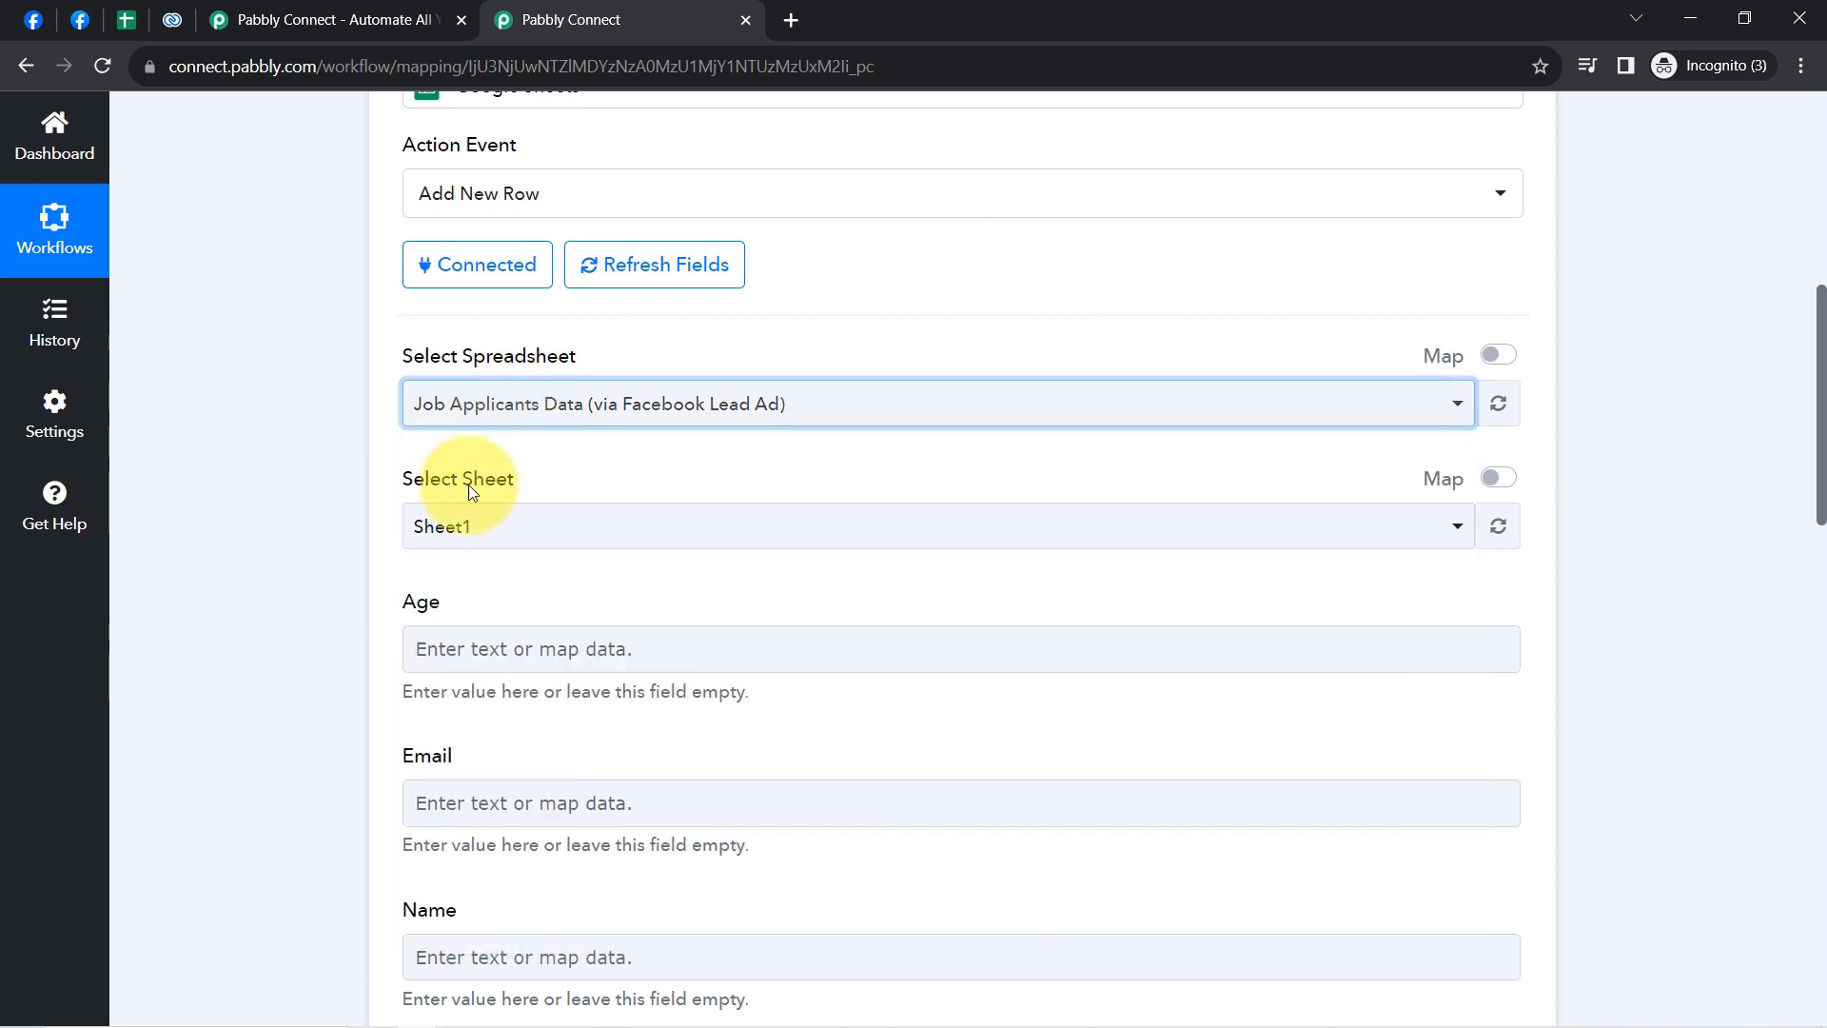
pyautogui.click(124, 17)
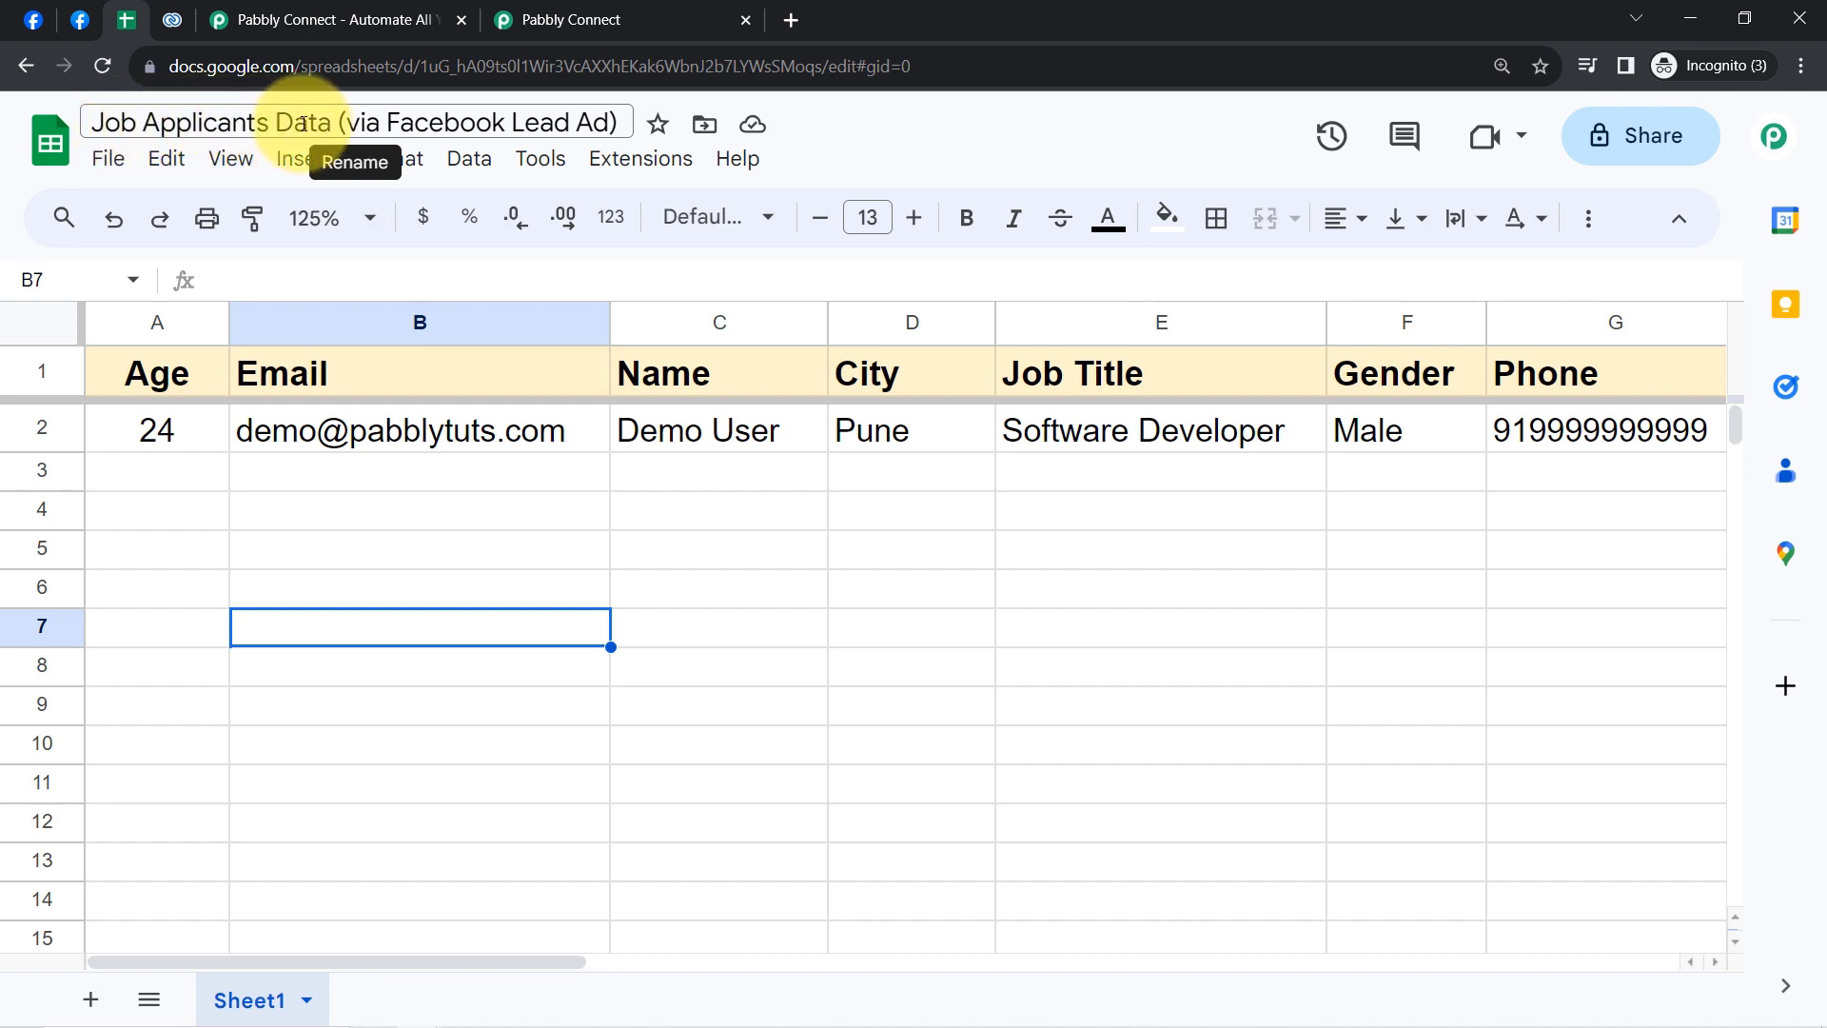
pyautogui.click(560, 14)
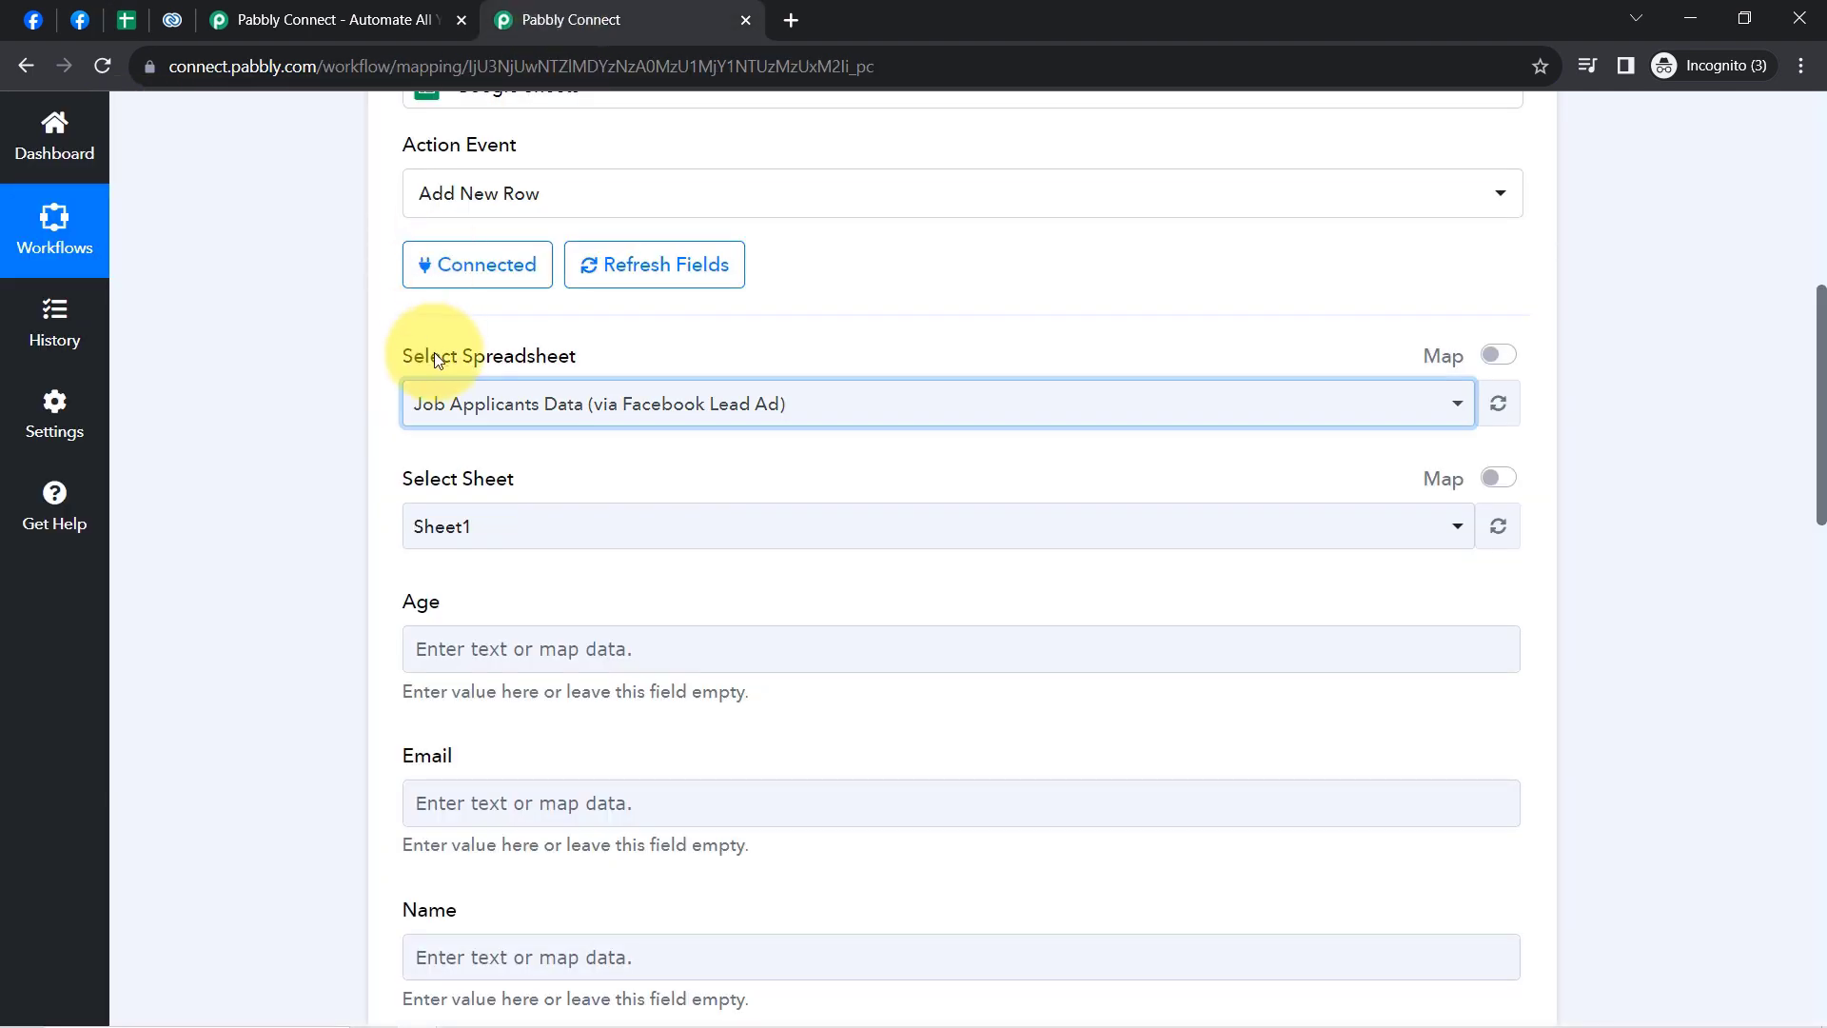
pyautogui.click(125, 21)
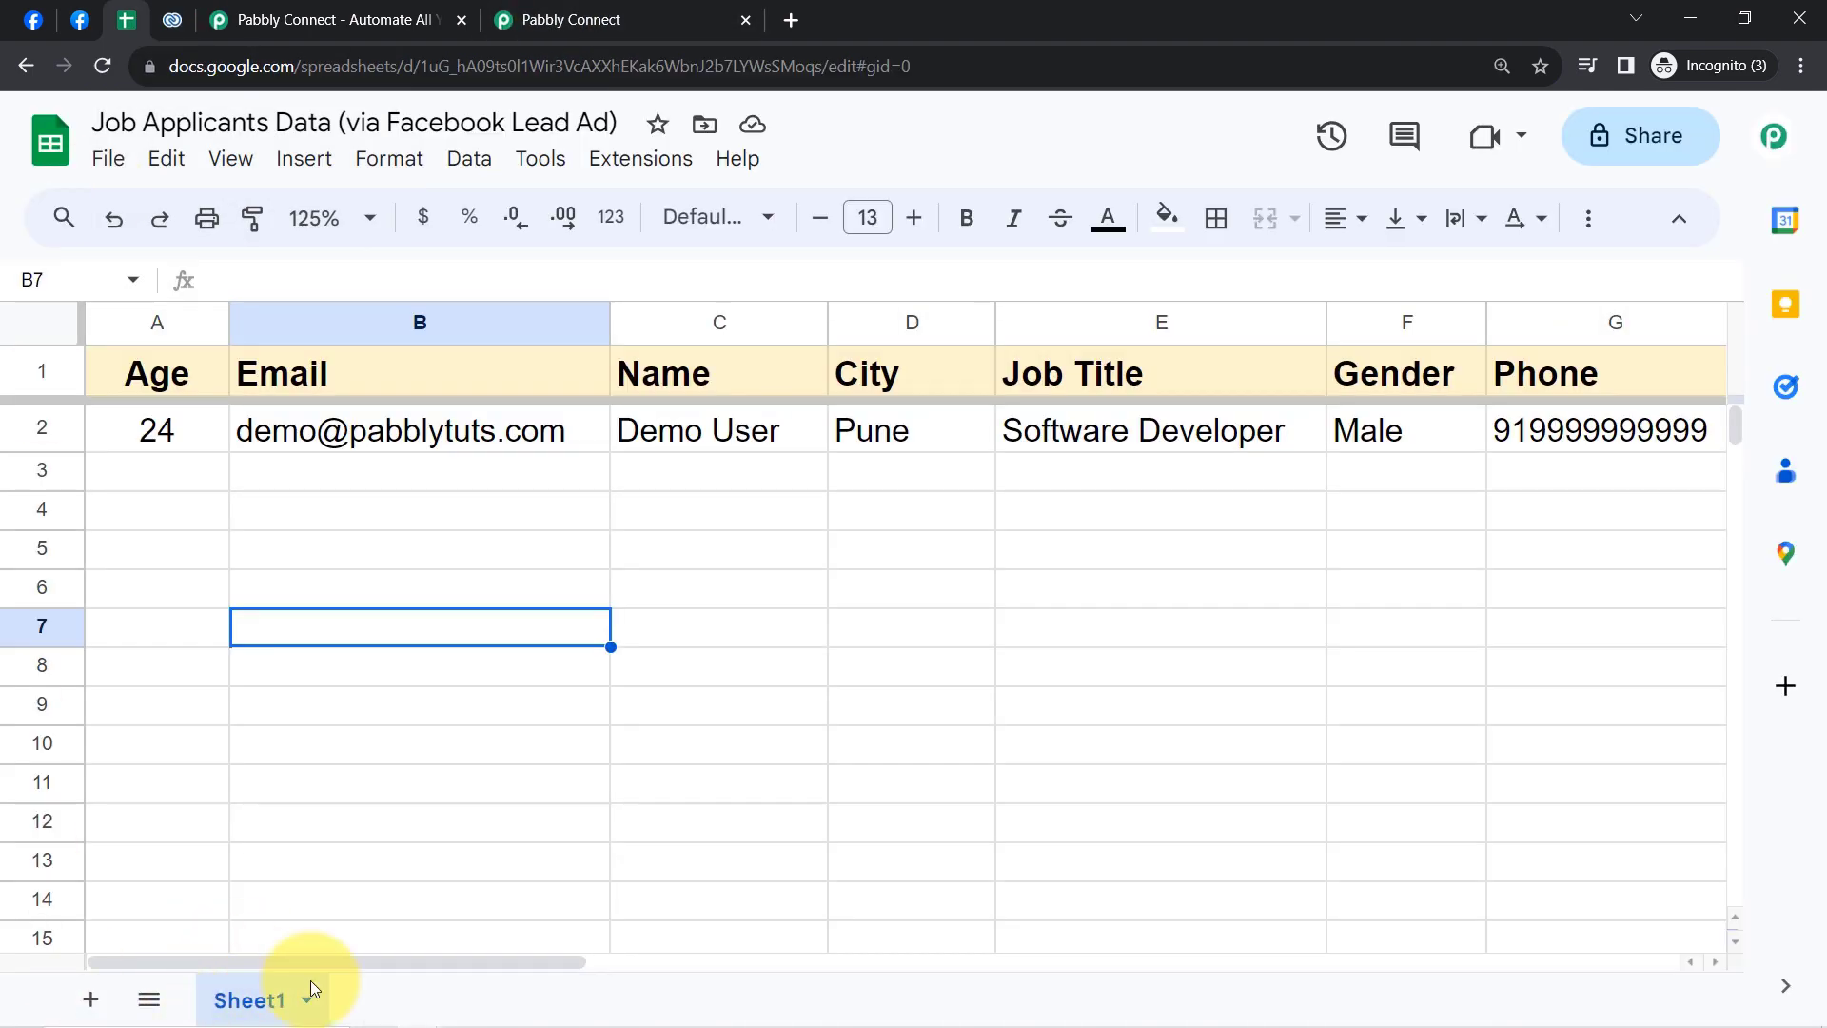
pyautogui.click(552, 19)
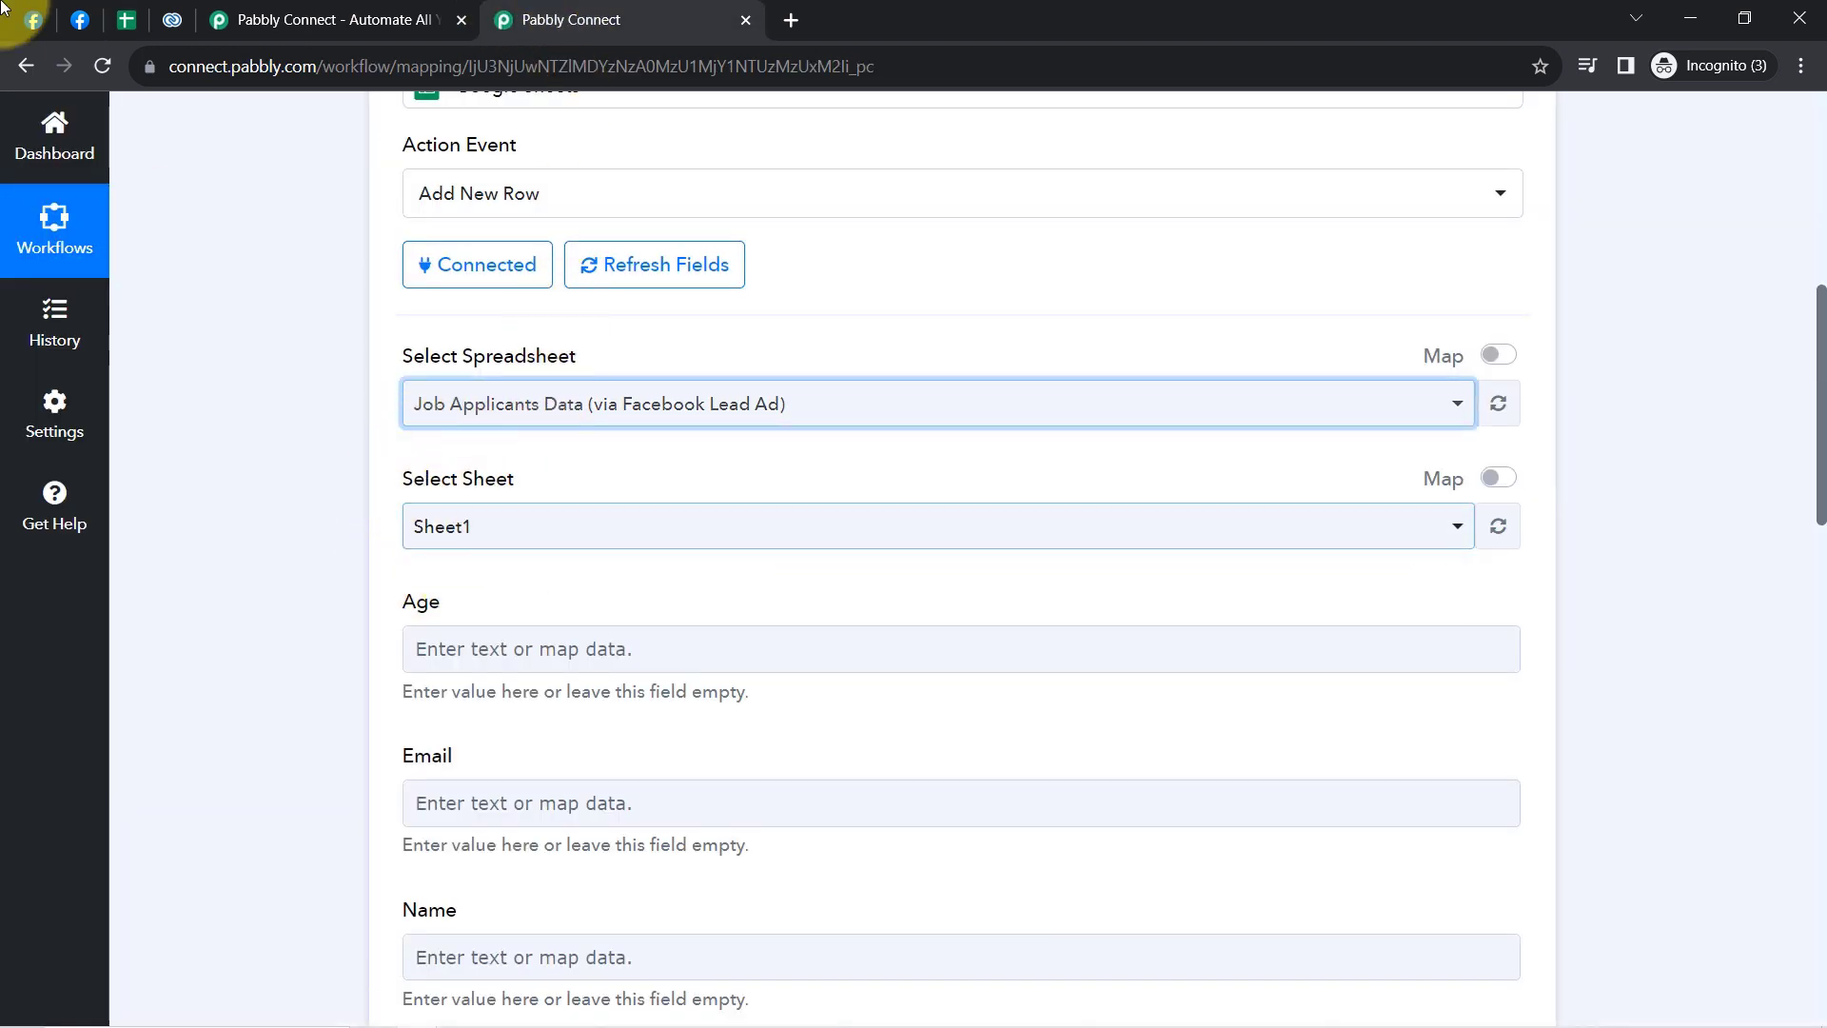
pyautogui.click(129, 19)
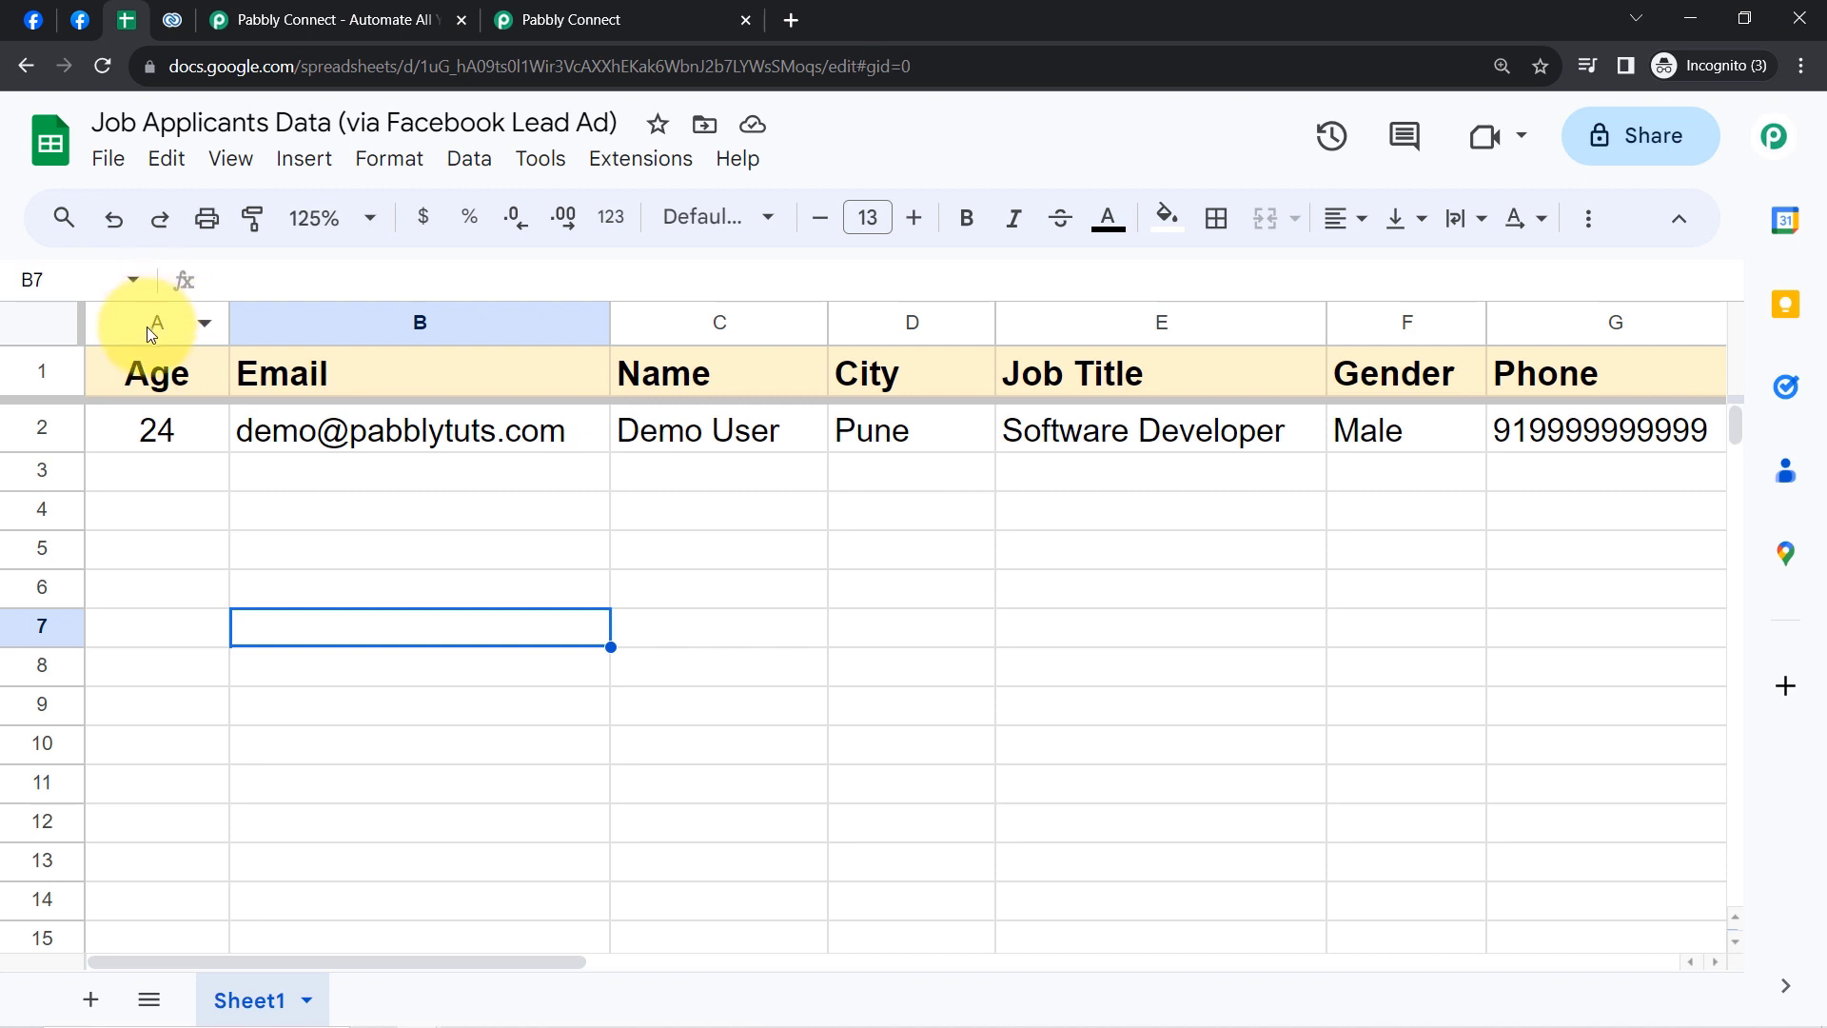
pyautogui.click(147, 327)
pyautogui.click(386, 318)
pyautogui.click(661, 320)
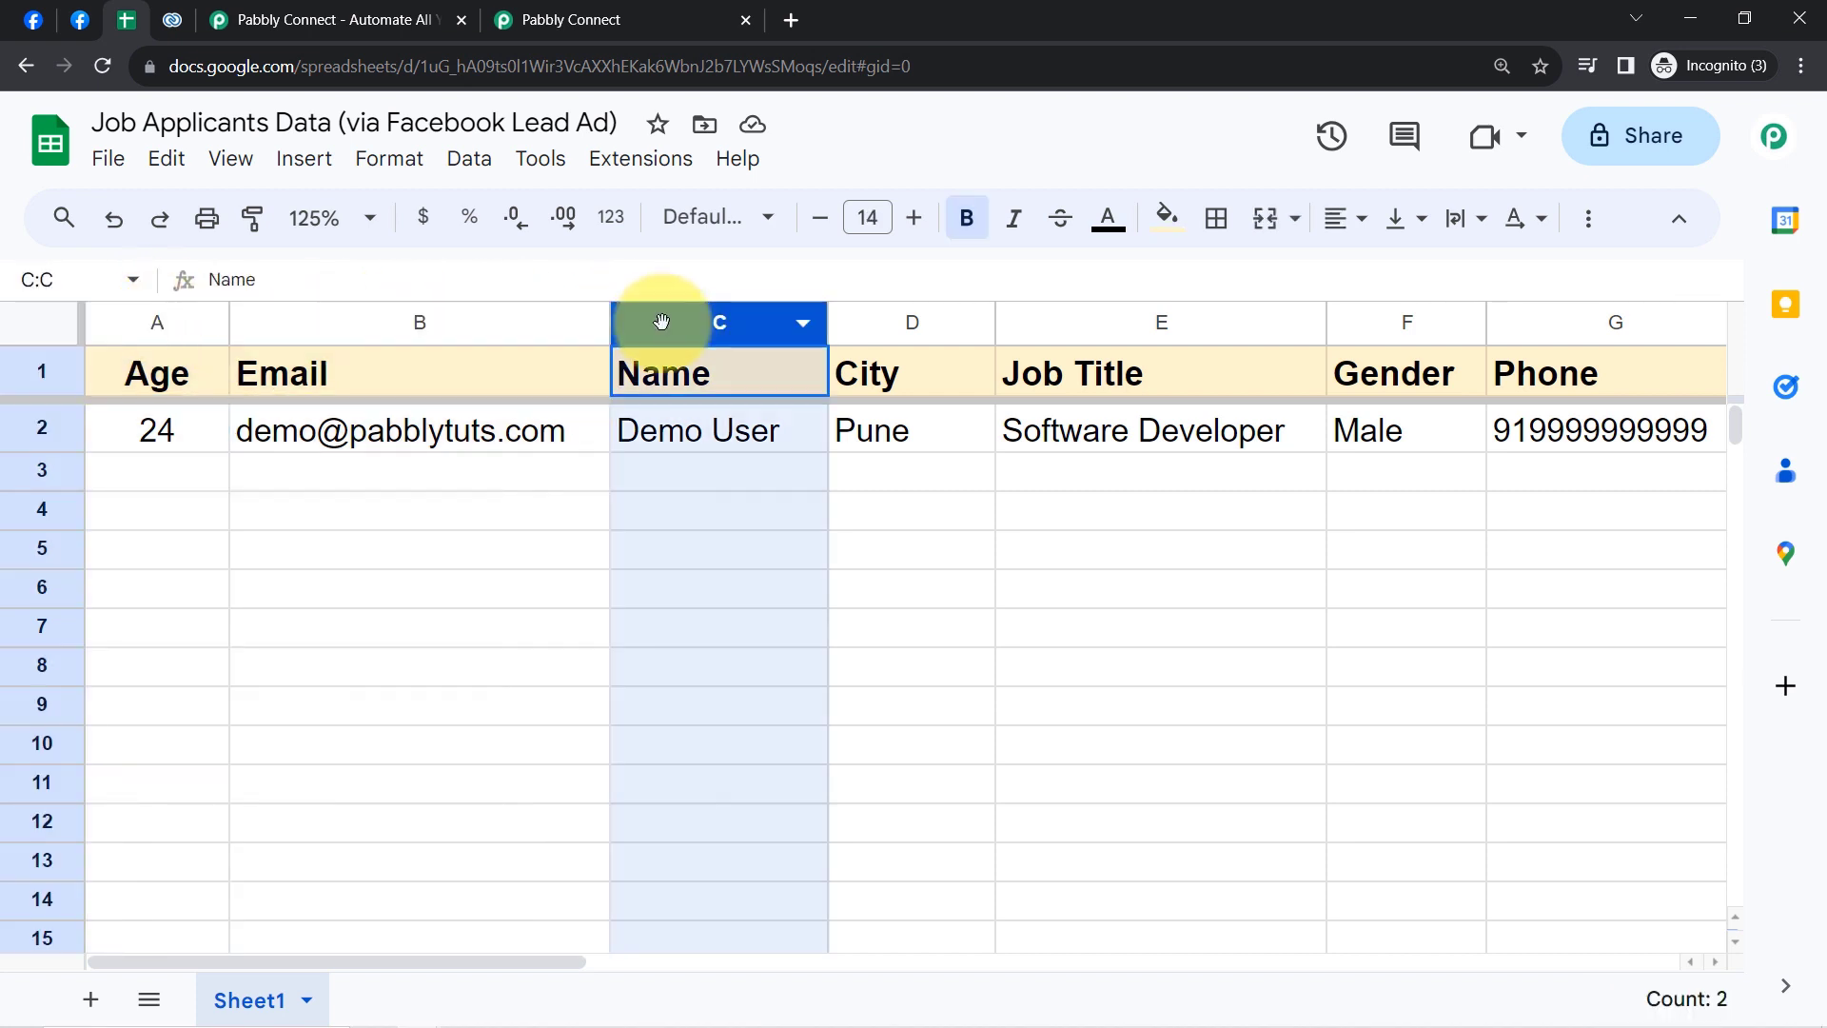
pyautogui.click(911, 321)
pyautogui.click(1137, 316)
pyautogui.click(1375, 323)
pyautogui.click(1549, 309)
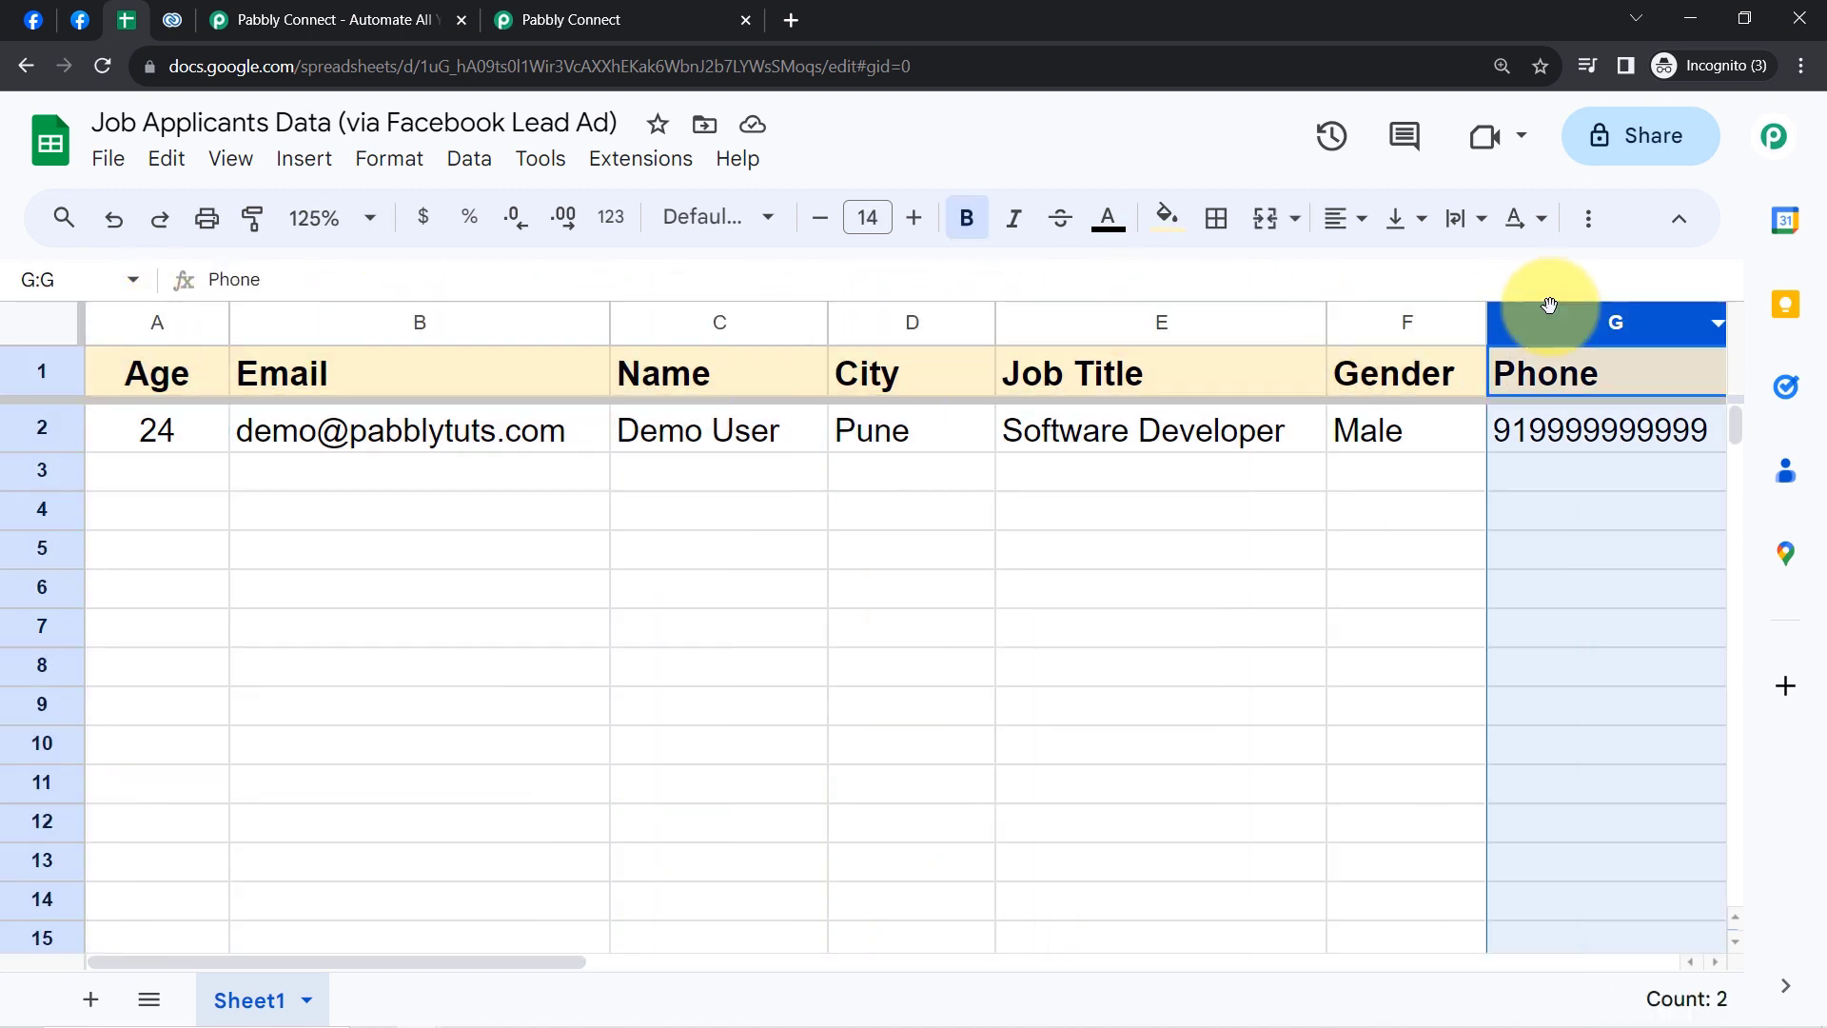
pyautogui.click(673, 17)
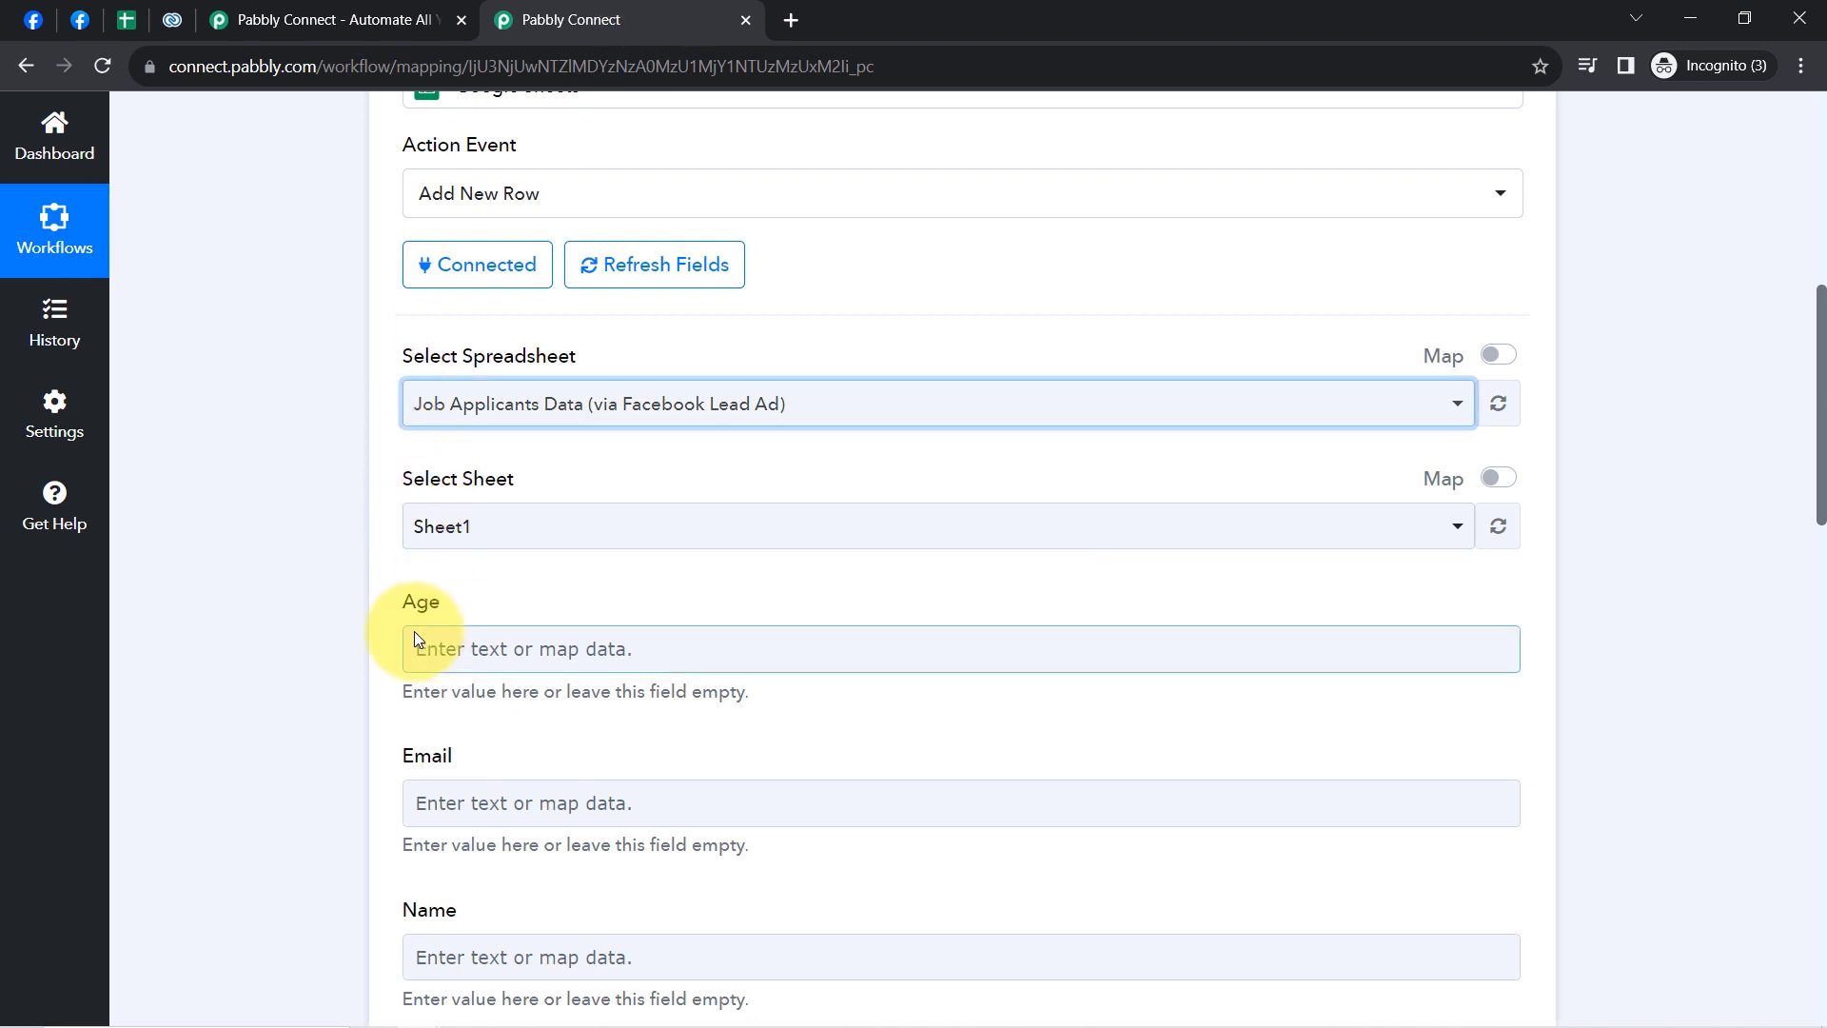
pyautogui.doubleClick(444, 610)
pyautogui.moveTo(417, 753); pyautogui.dragTo(455, 755)
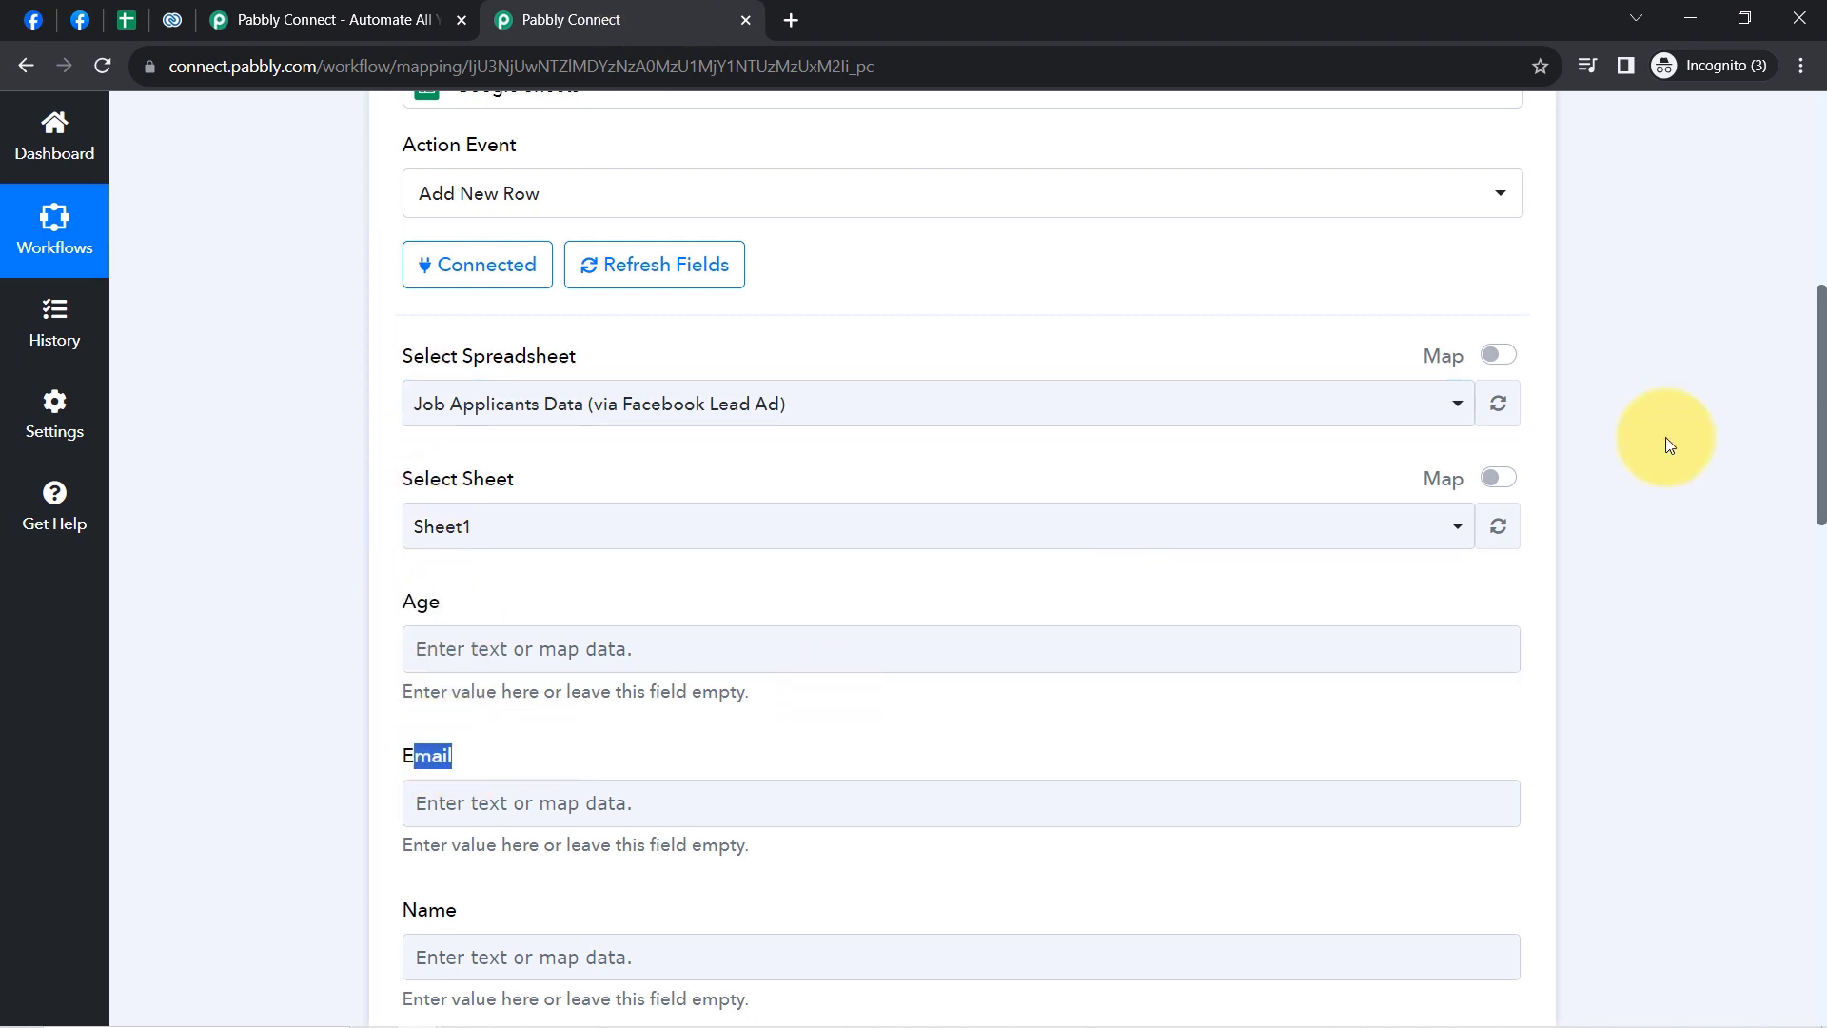
pyautogui.moveTo(1811, 324); pyautogui.dragTo(1811, 385)
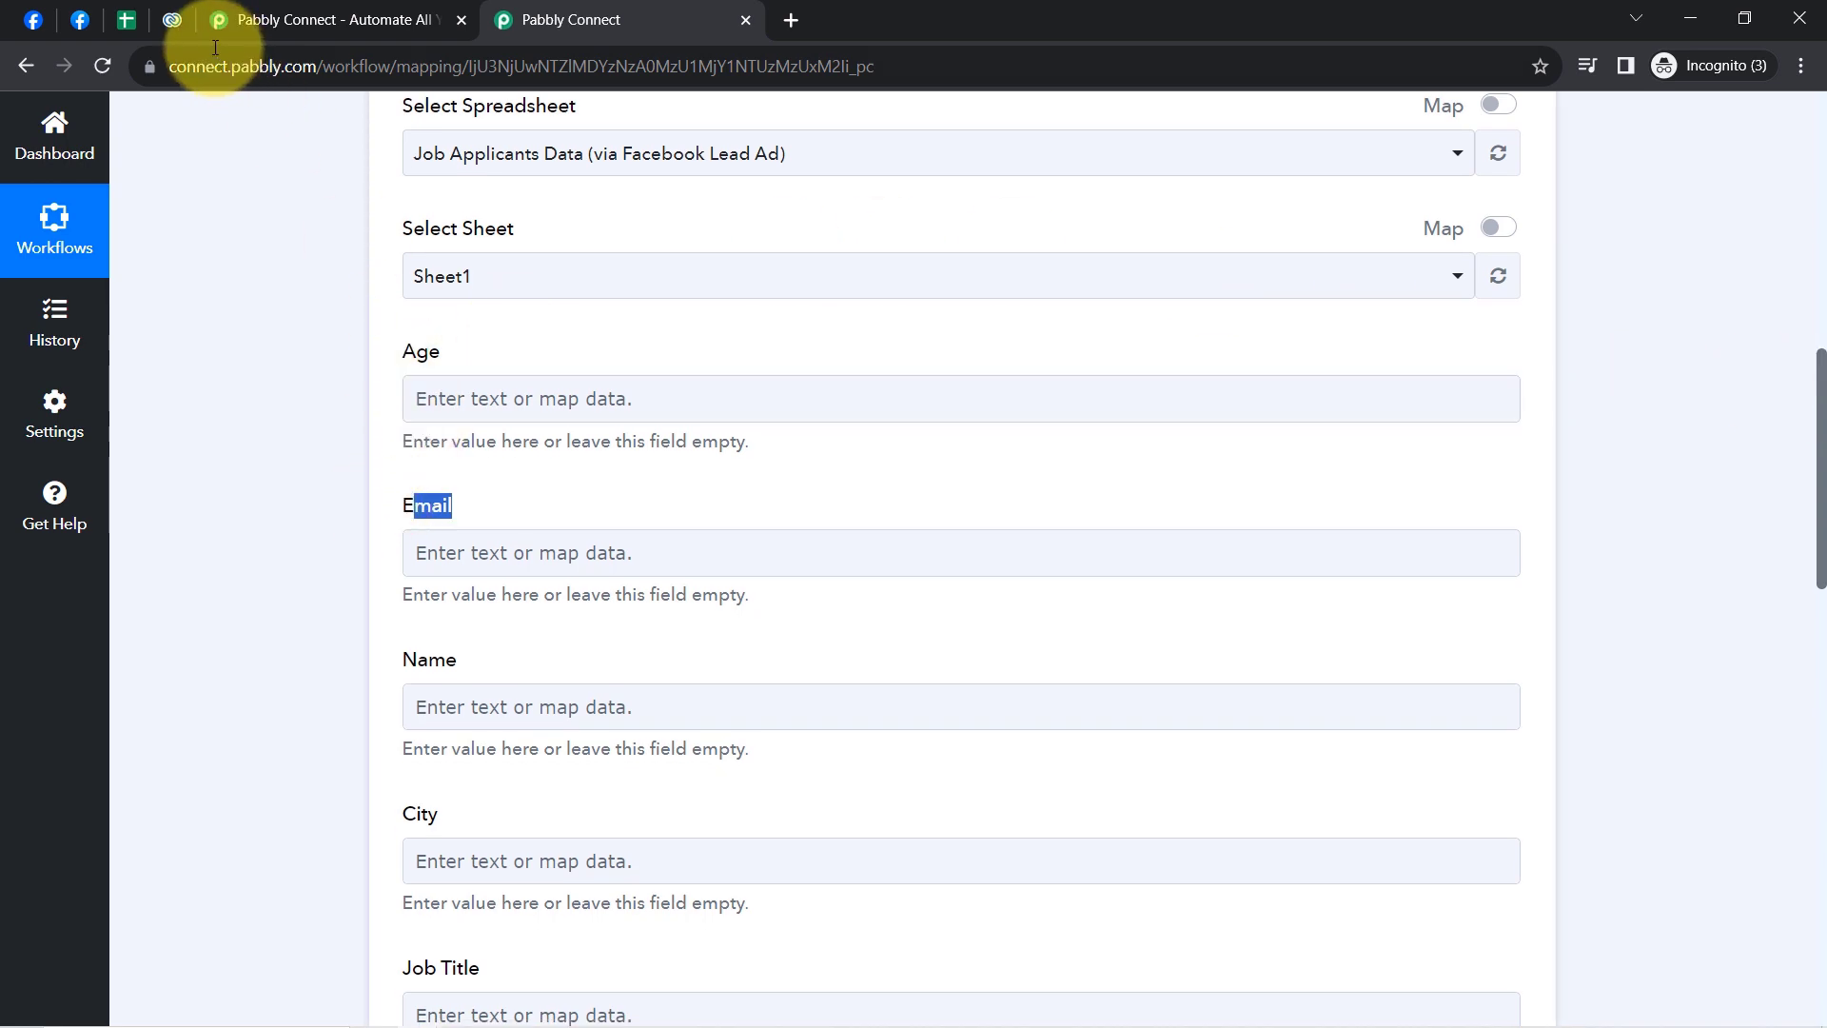
pyautogui.click(126, 20)
pyautogui.click(271, 505)
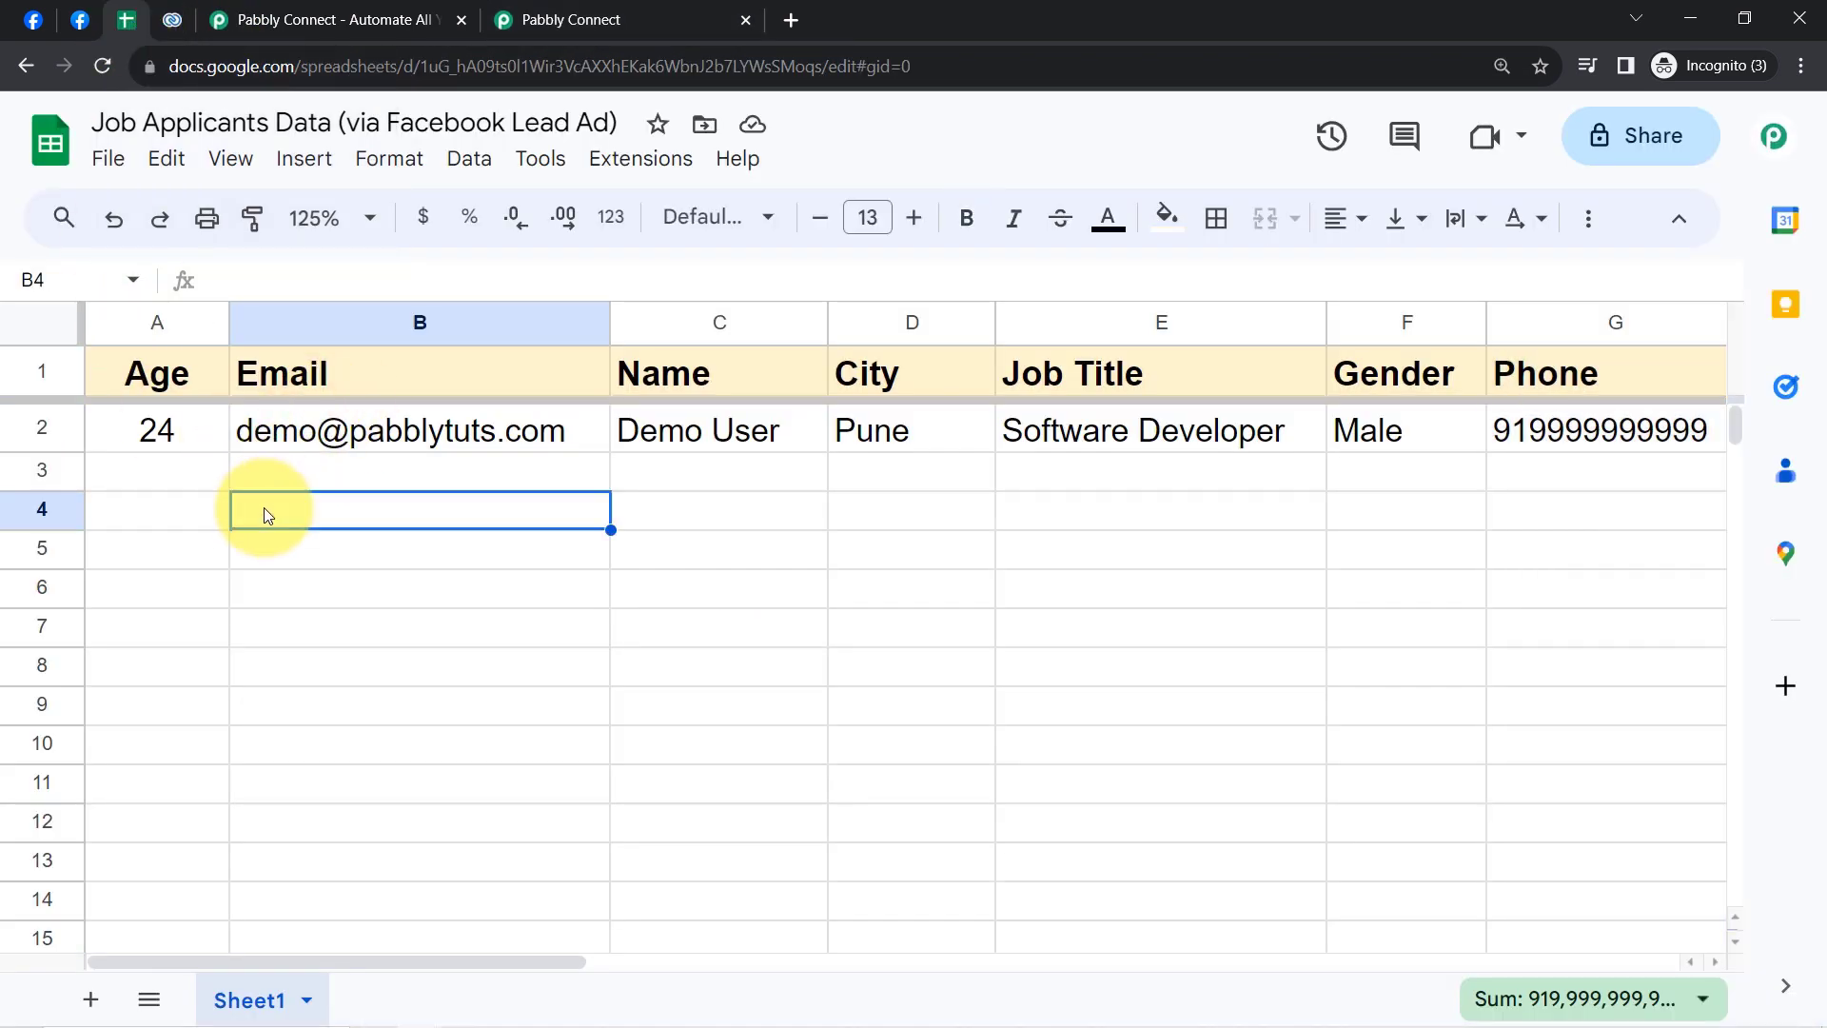
pyautogui.click(157, 782)
pyautogui.click(704, 20)
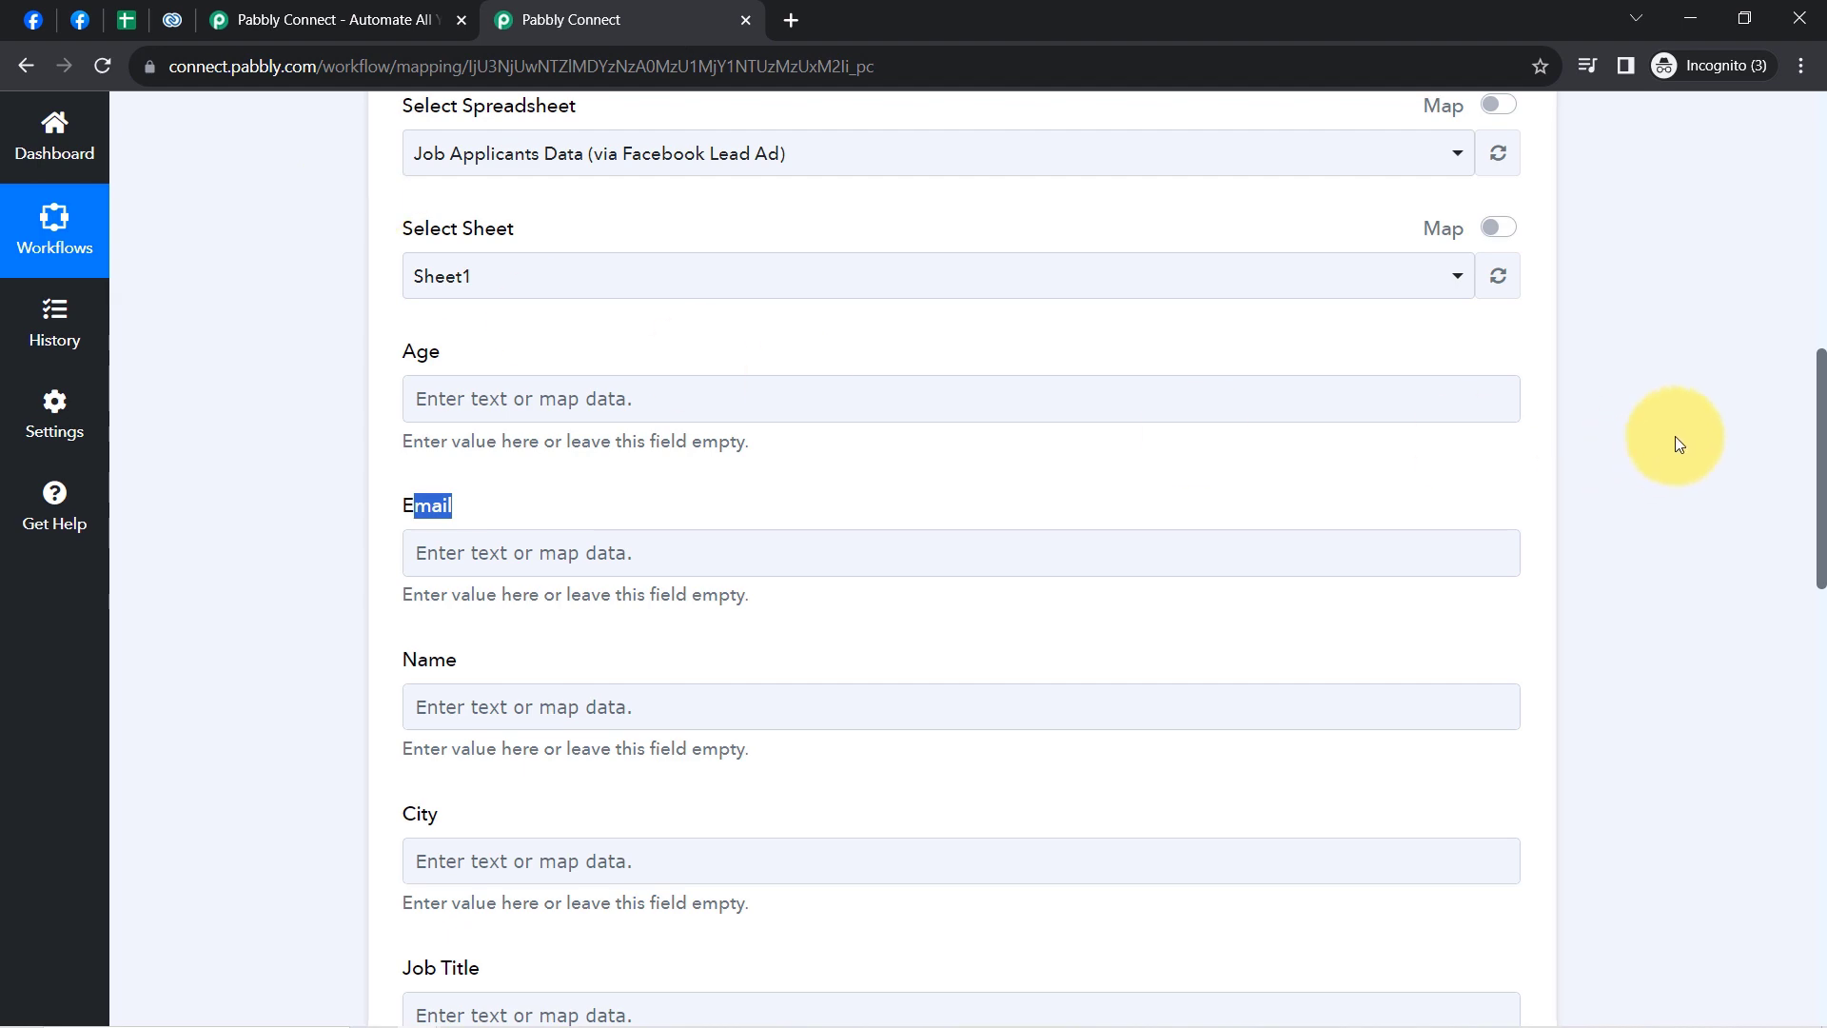
pyautogui.moveTo(1813, 430); pyautogui.dragTo(1741, 133)
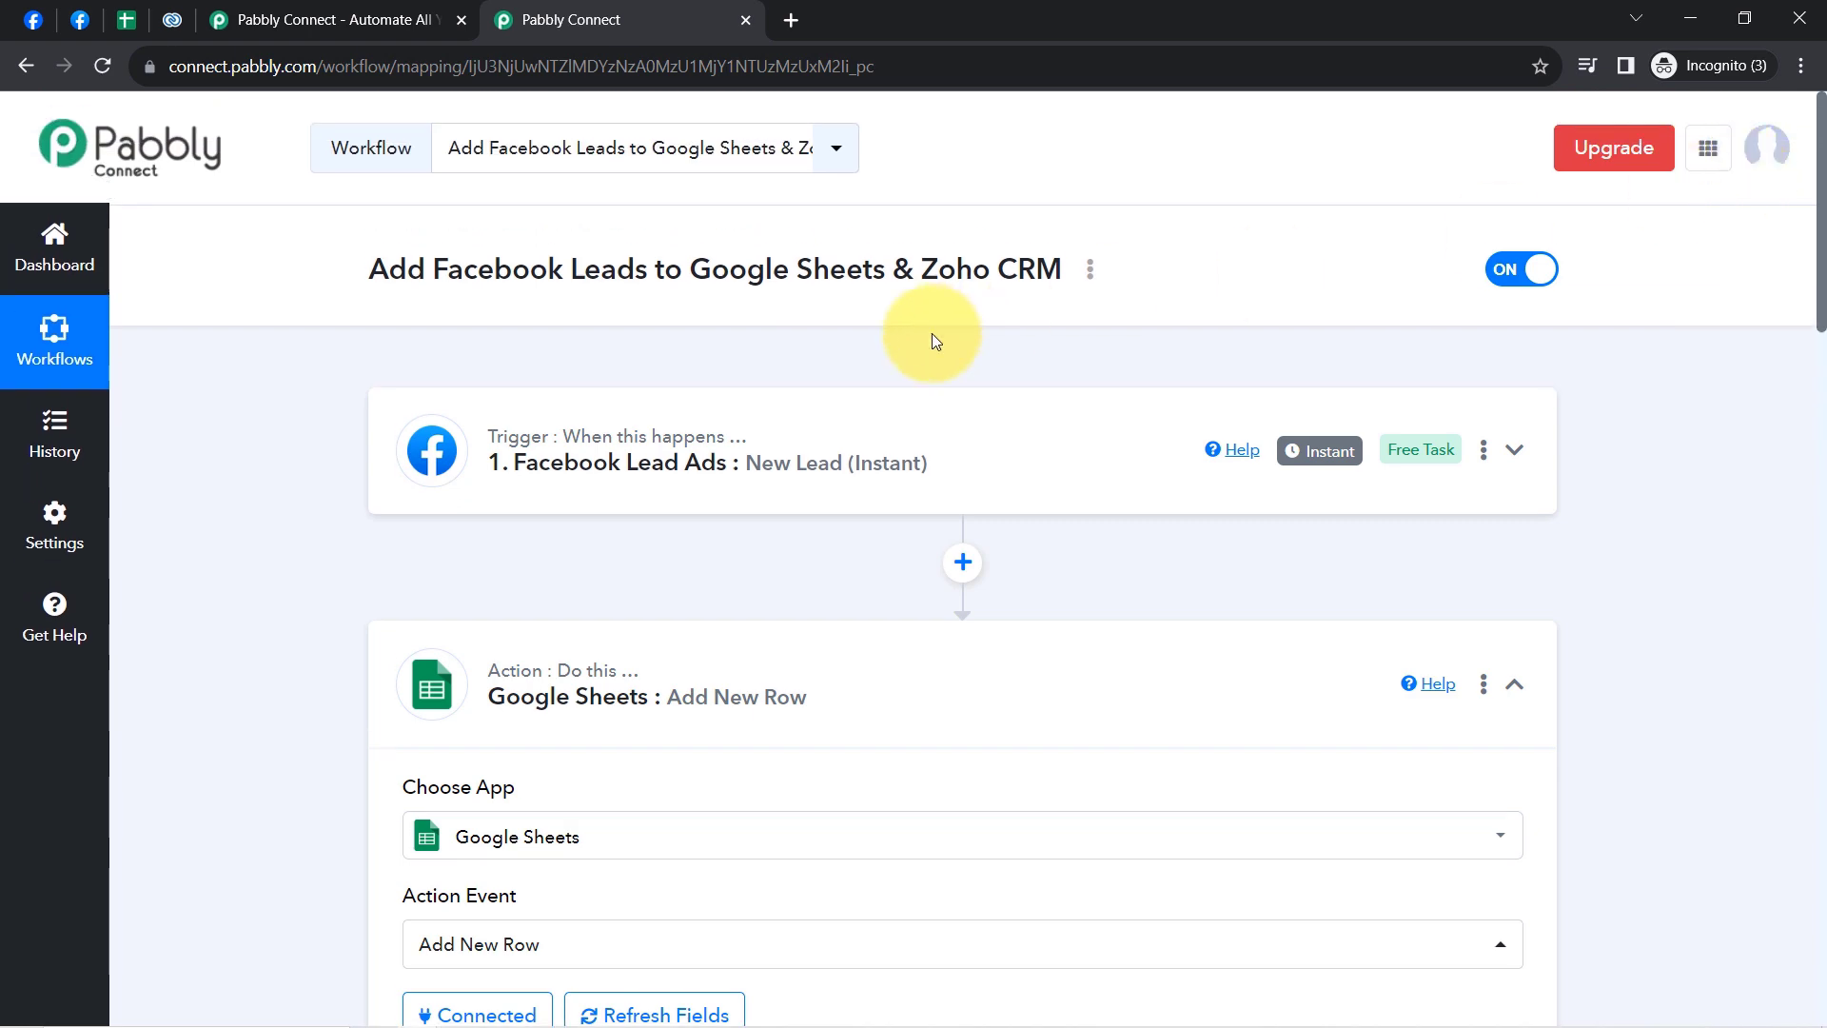
# - Expand the Facebook Lead Ads trigger to review its captured response: age 28, Bhopal, Software Designer, Male
pyautogui.click(757, 436)
pyautogui.moveTo(1823, 183); pyautogui.dragTo(1823, 435)
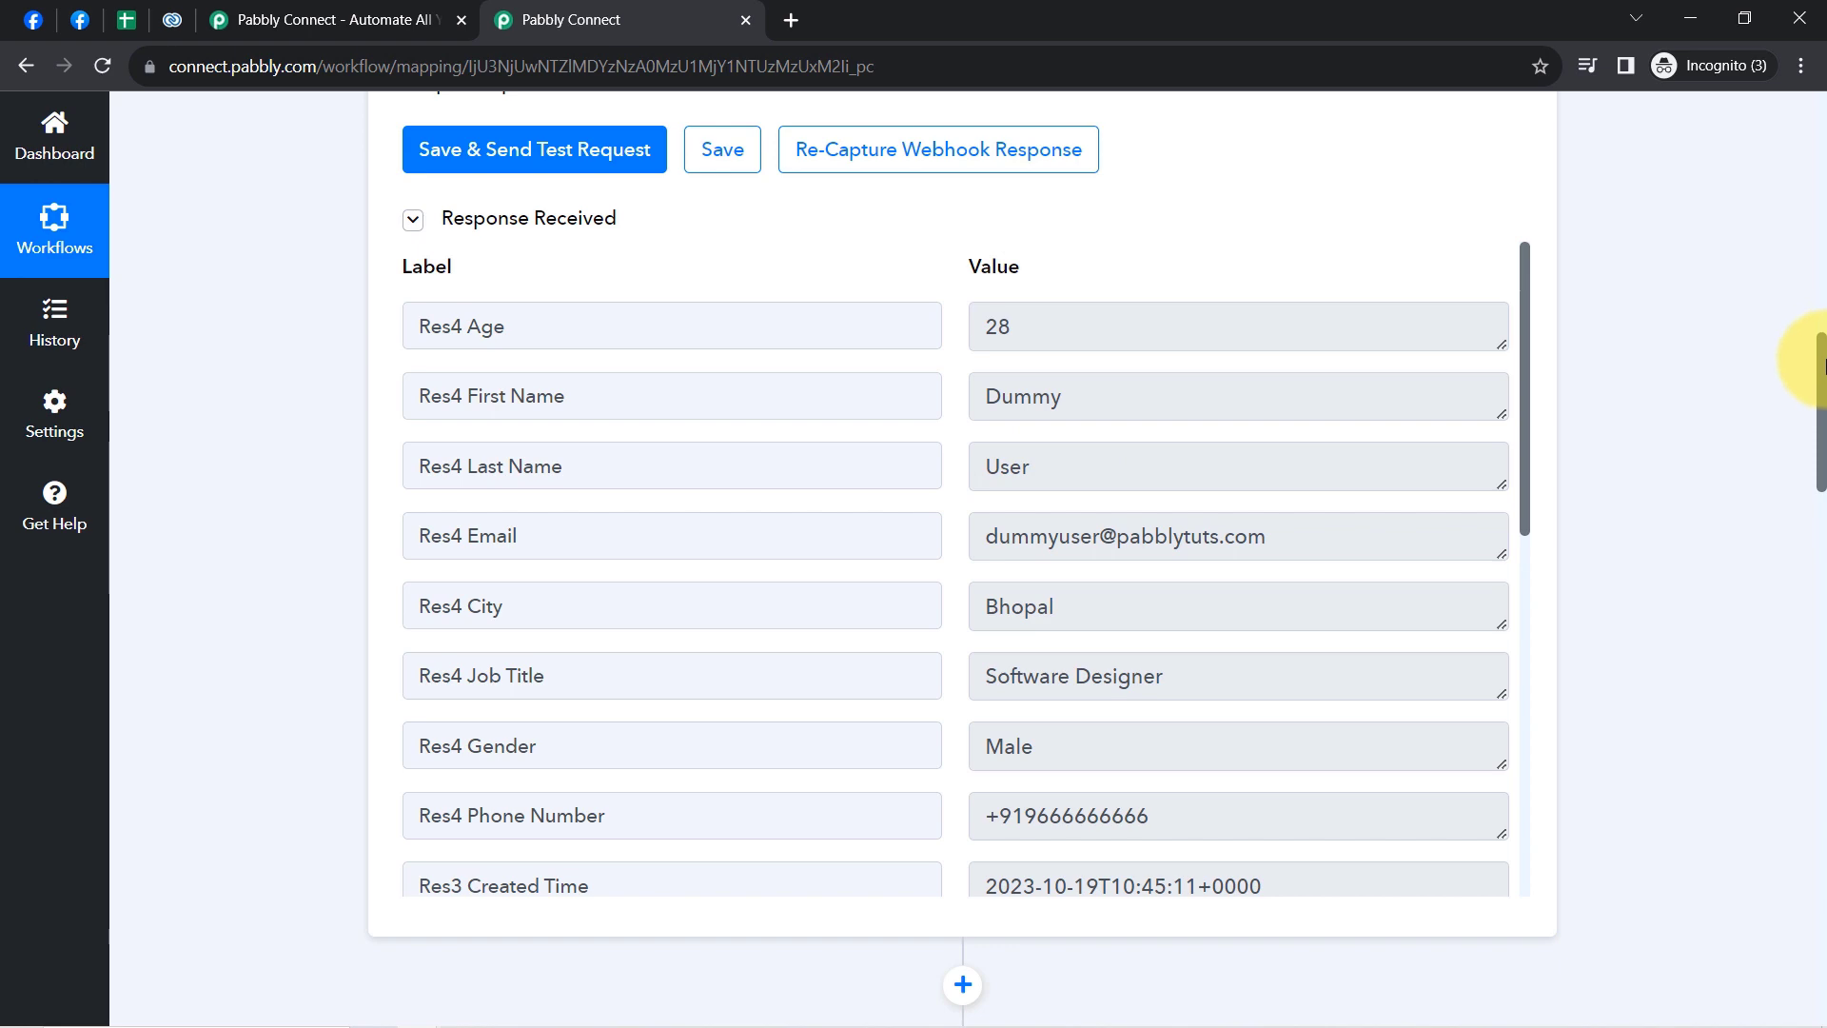
pyautogui.moveTo(1822, 367); pyautogui.dragTo(1822, 604)
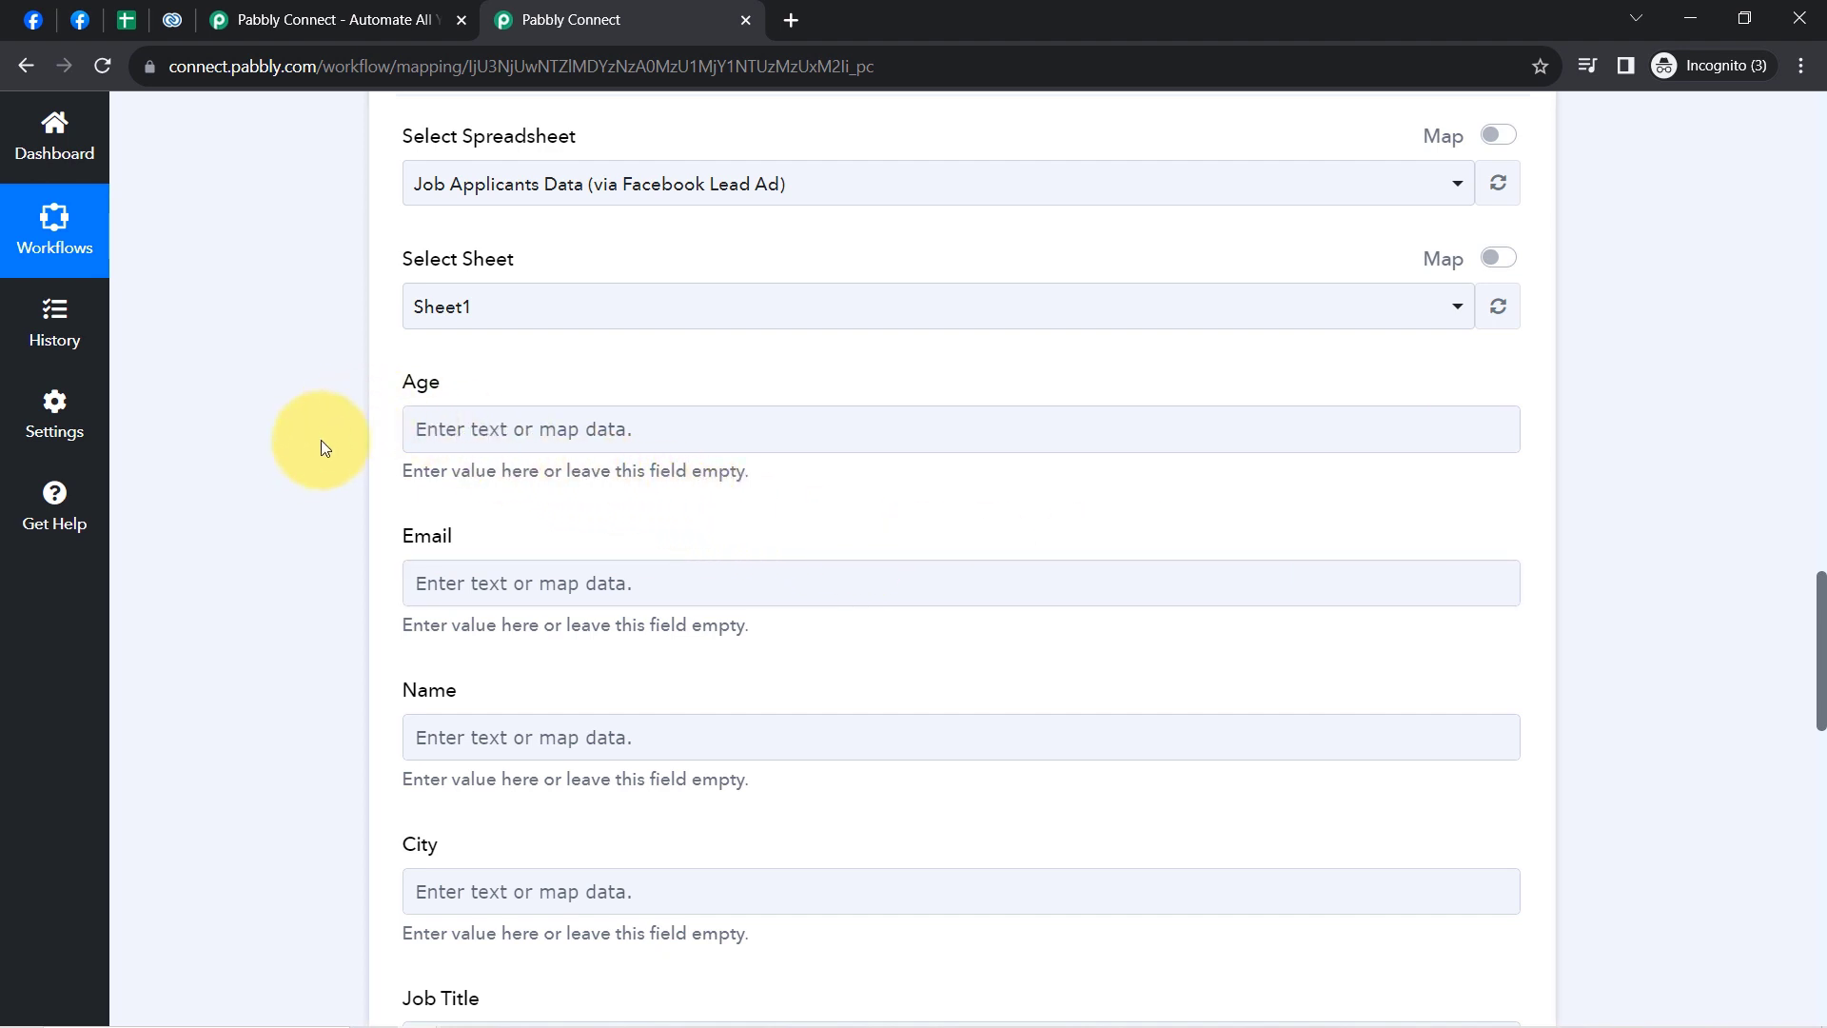
# - Map the lead's age and email address into the Age and Email columns
pyautogui.click(466, 428)
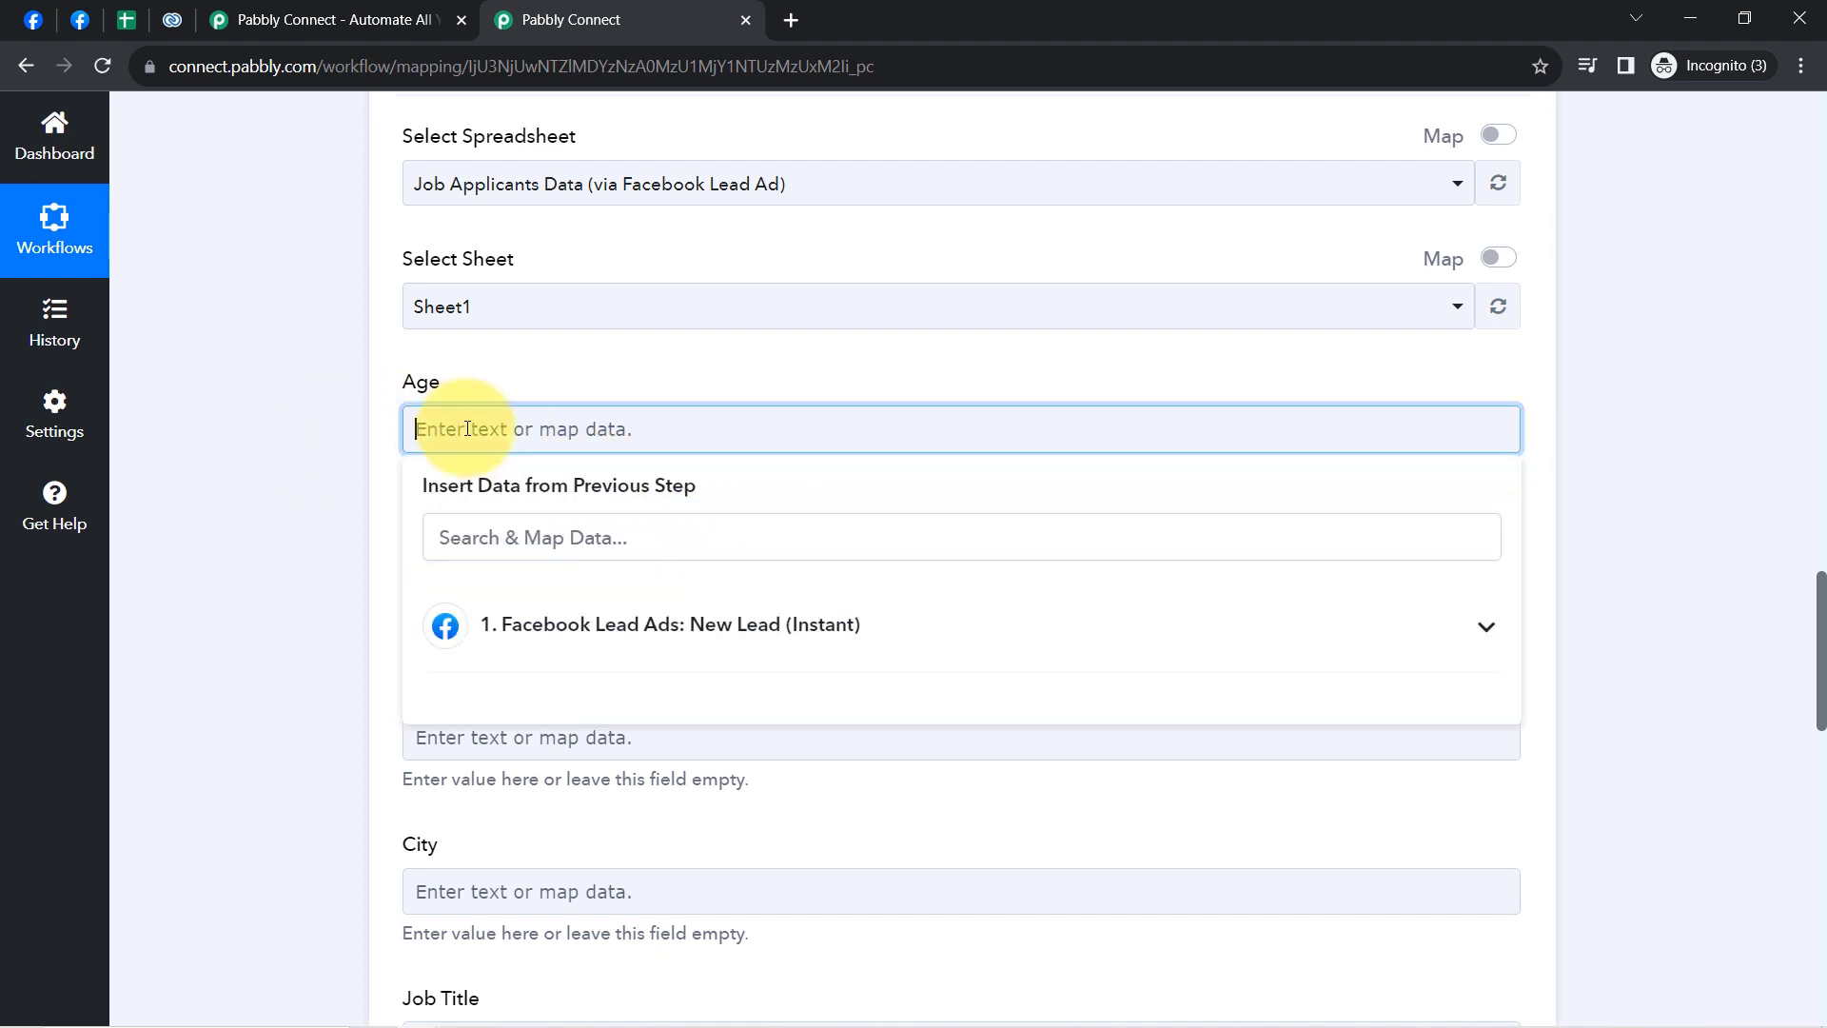
pyautogui.click(603, 643)
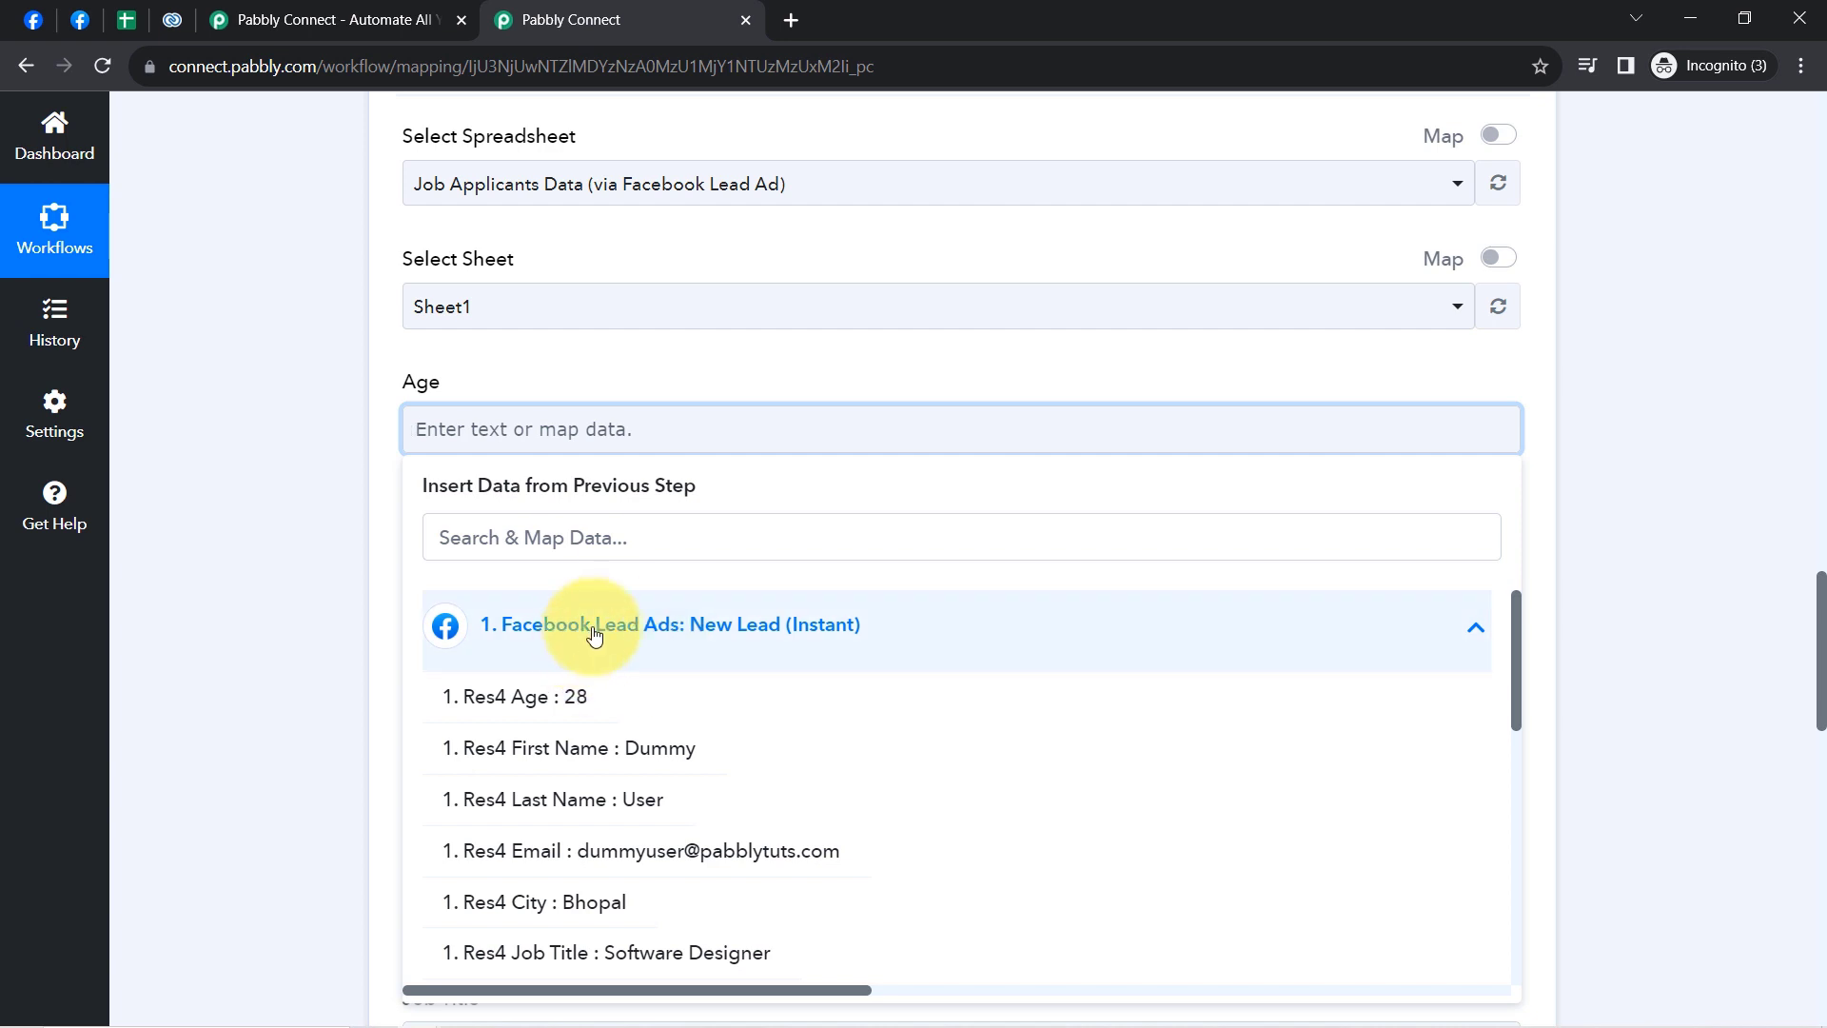
pyautogui.click(535, 702)
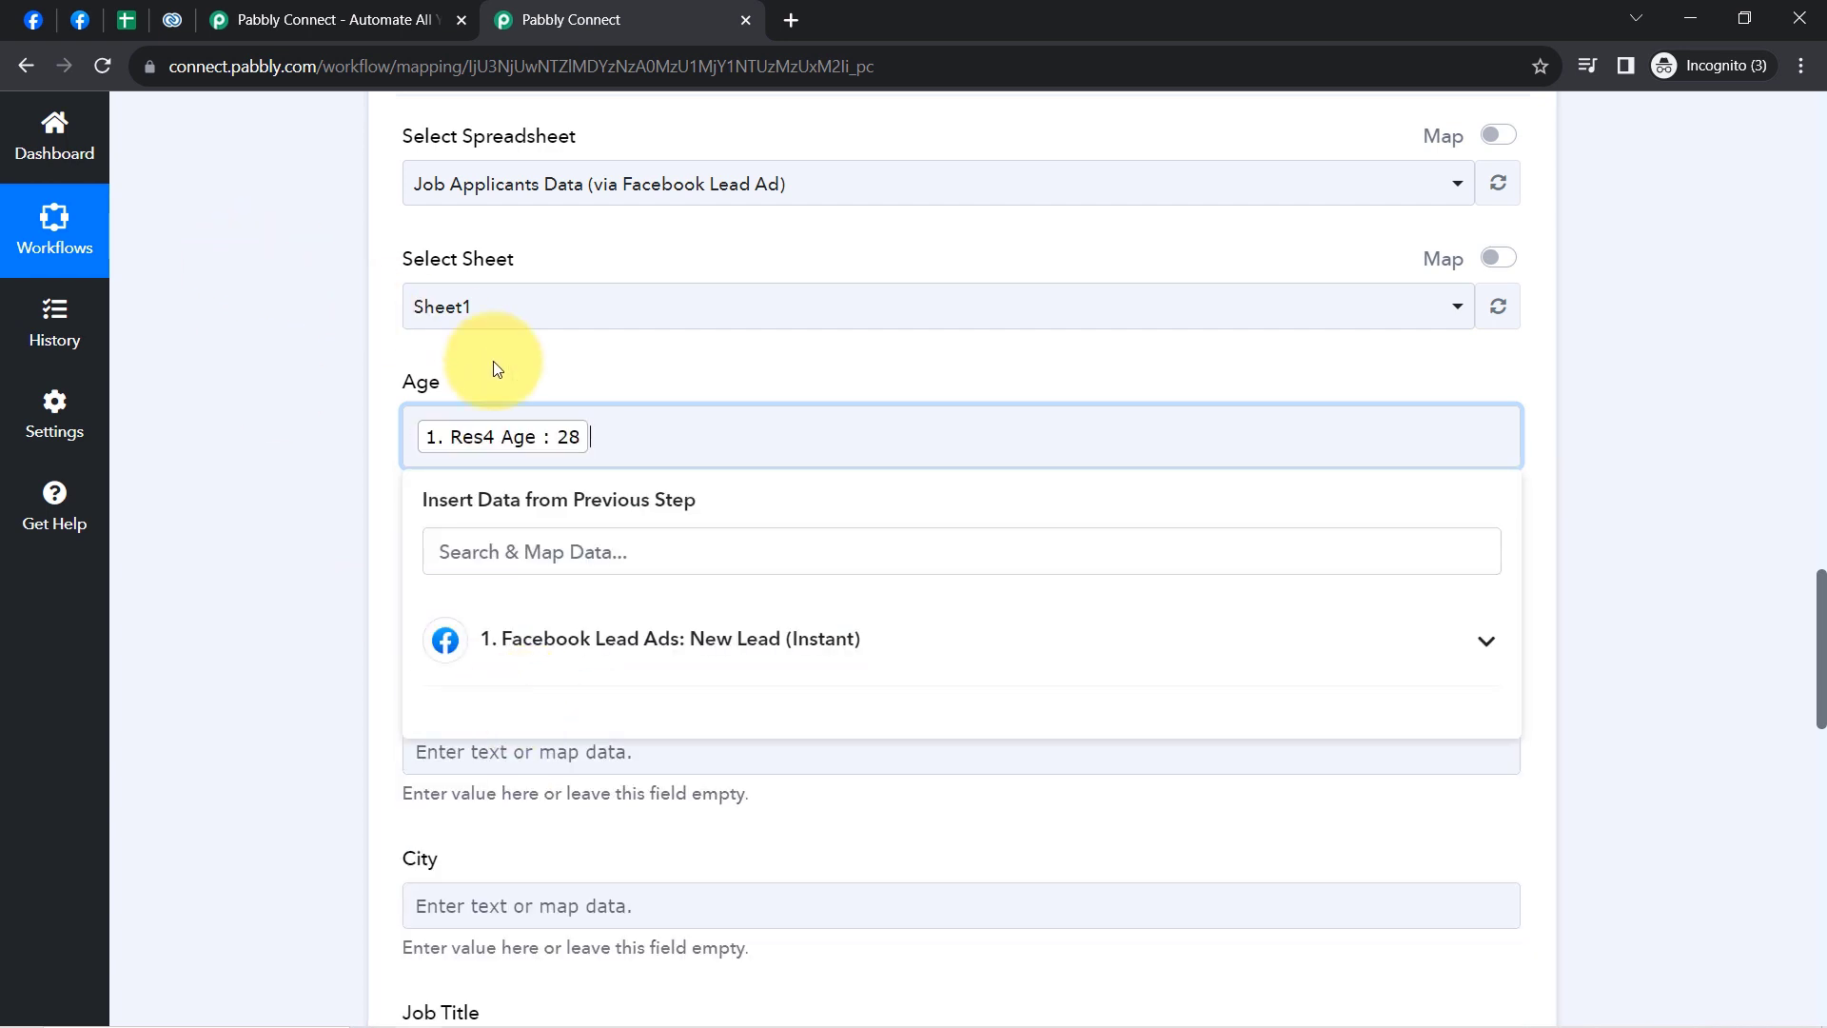
pyautogui.click(316, 490)
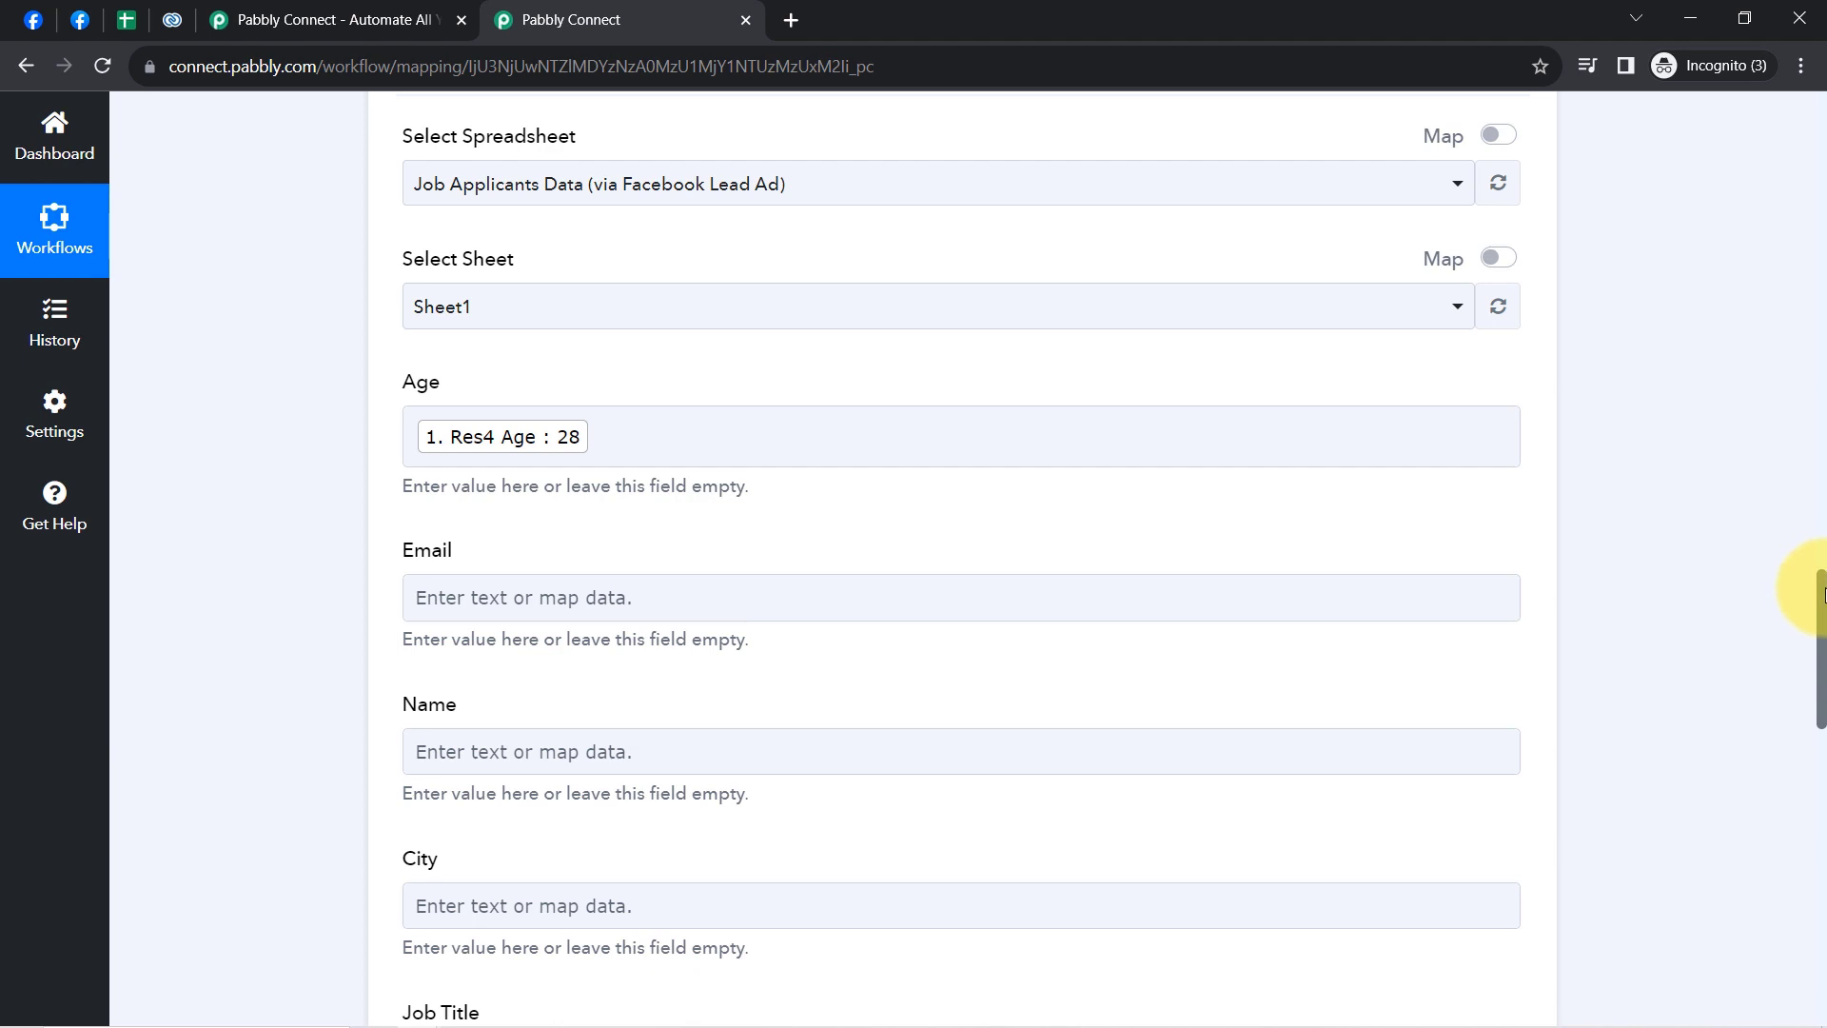
pyautogui.scroll(-2, 1821, 599)
pyautogui.click(569, 378)
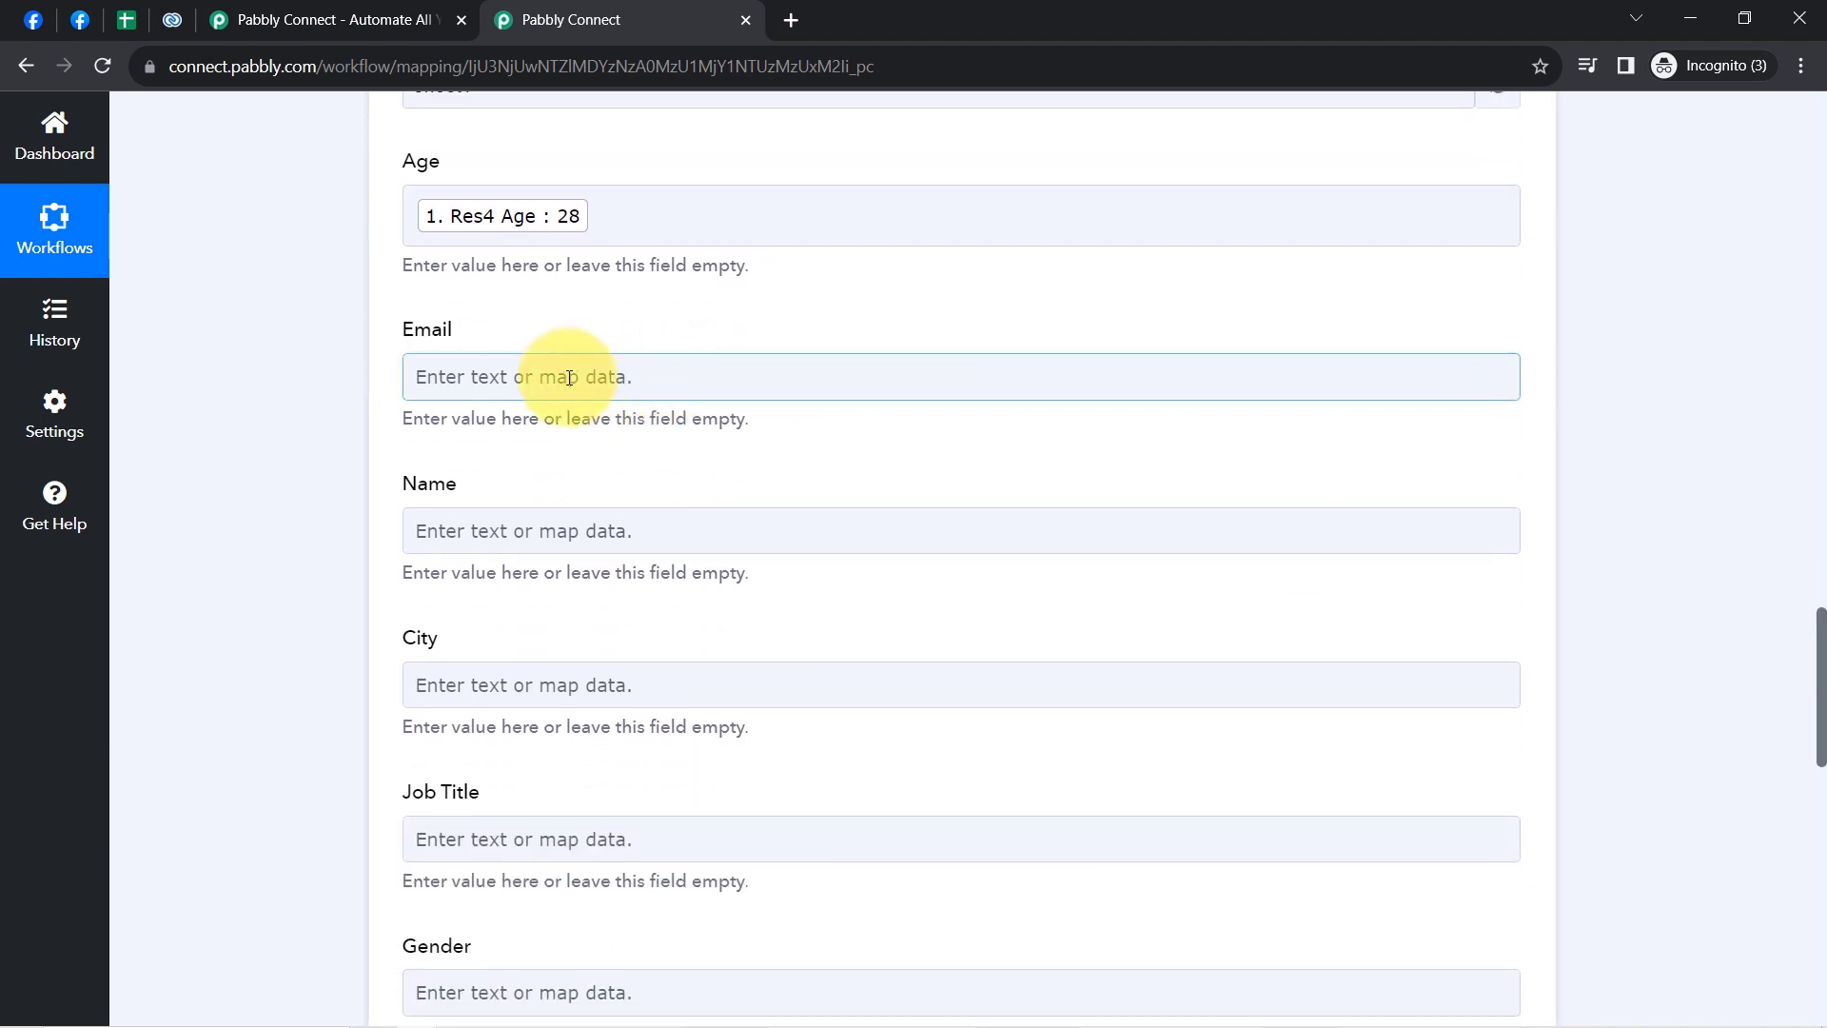
pyautogui.click(517, 572)
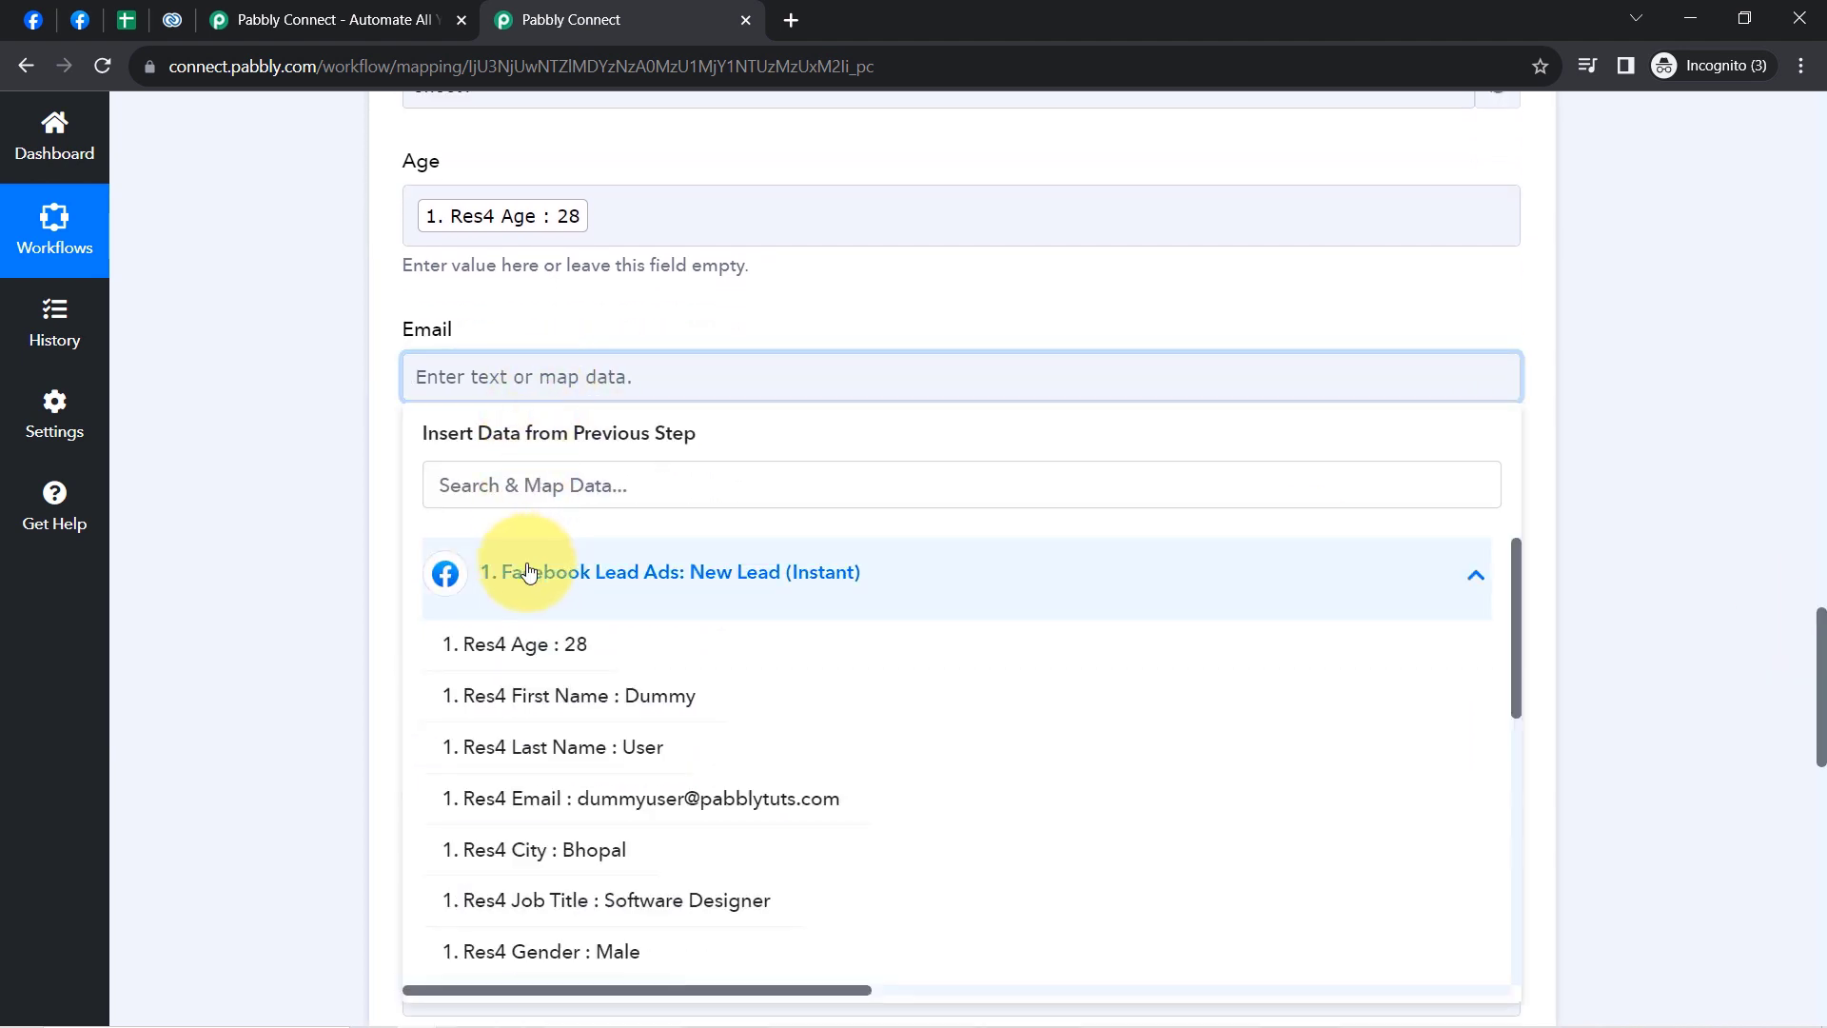
pyautogui.click(533, 798)
pyautogui.click(310, 602)
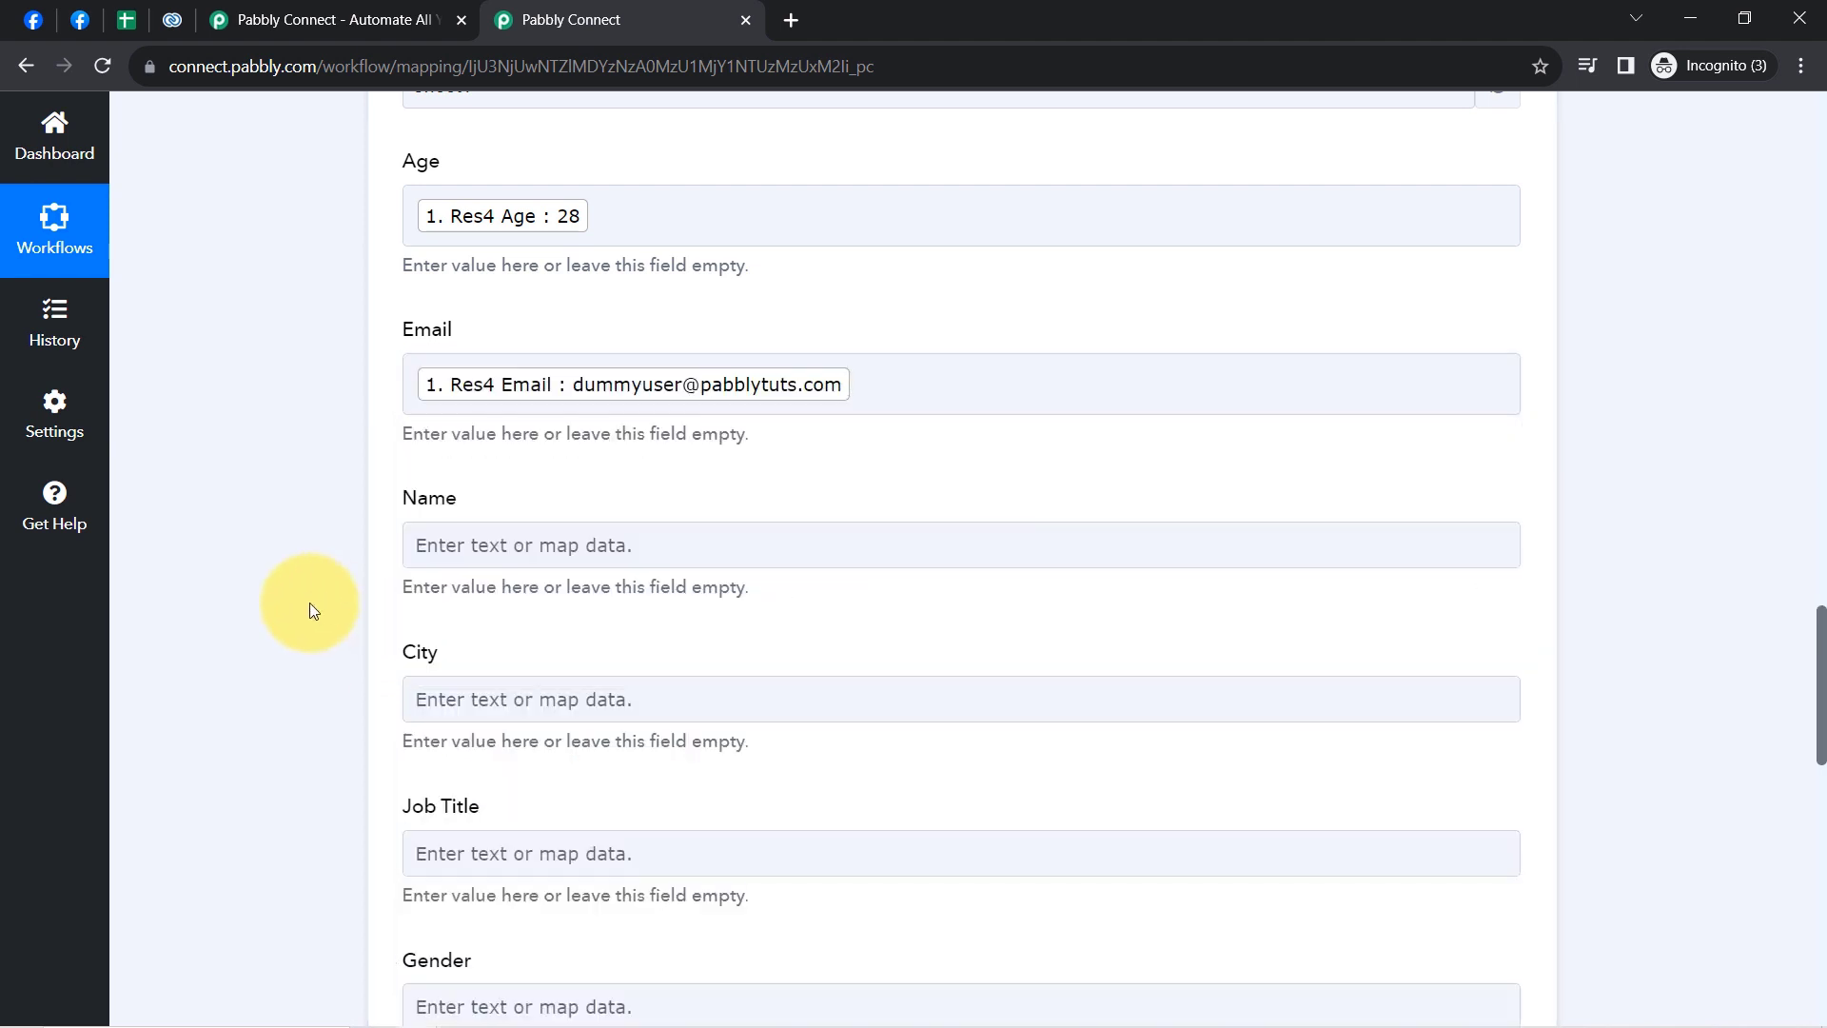
# - Map the lead's first and last name together into the Name column
pyautogui.click(492, 542)
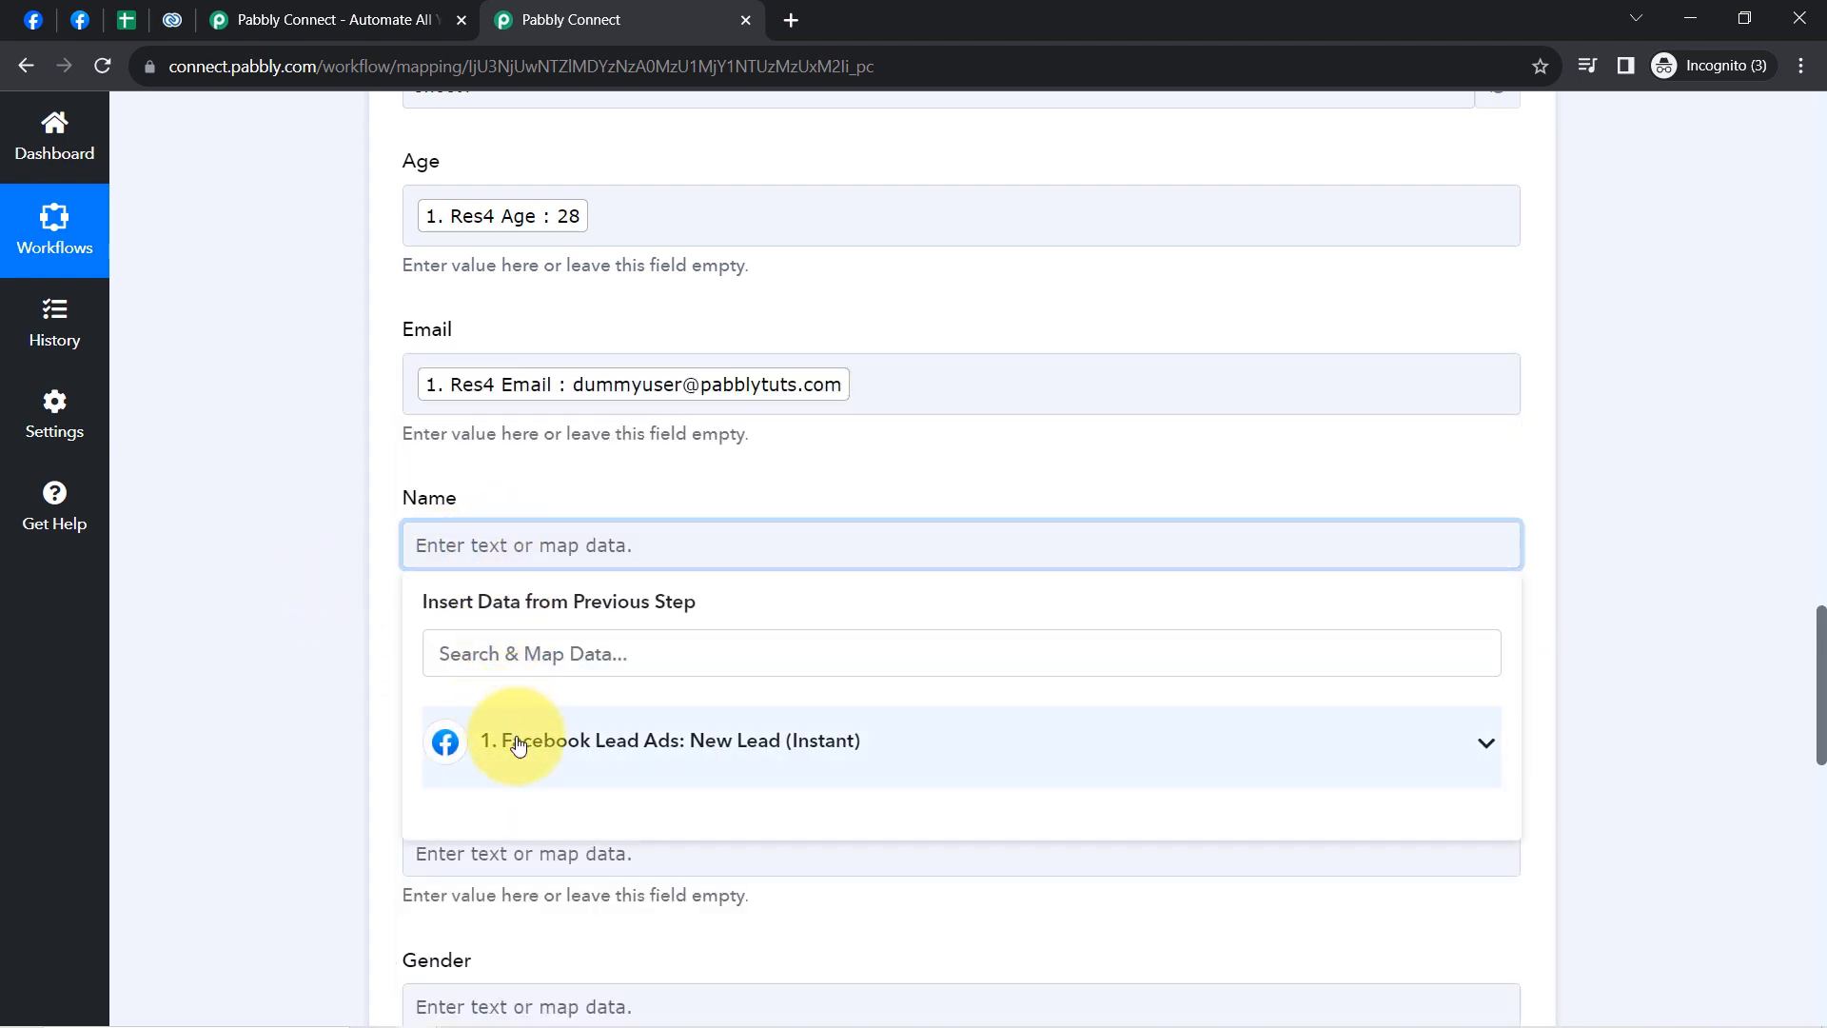
pyautogui.click(518, 741)
pyautogui.click(485, 866)
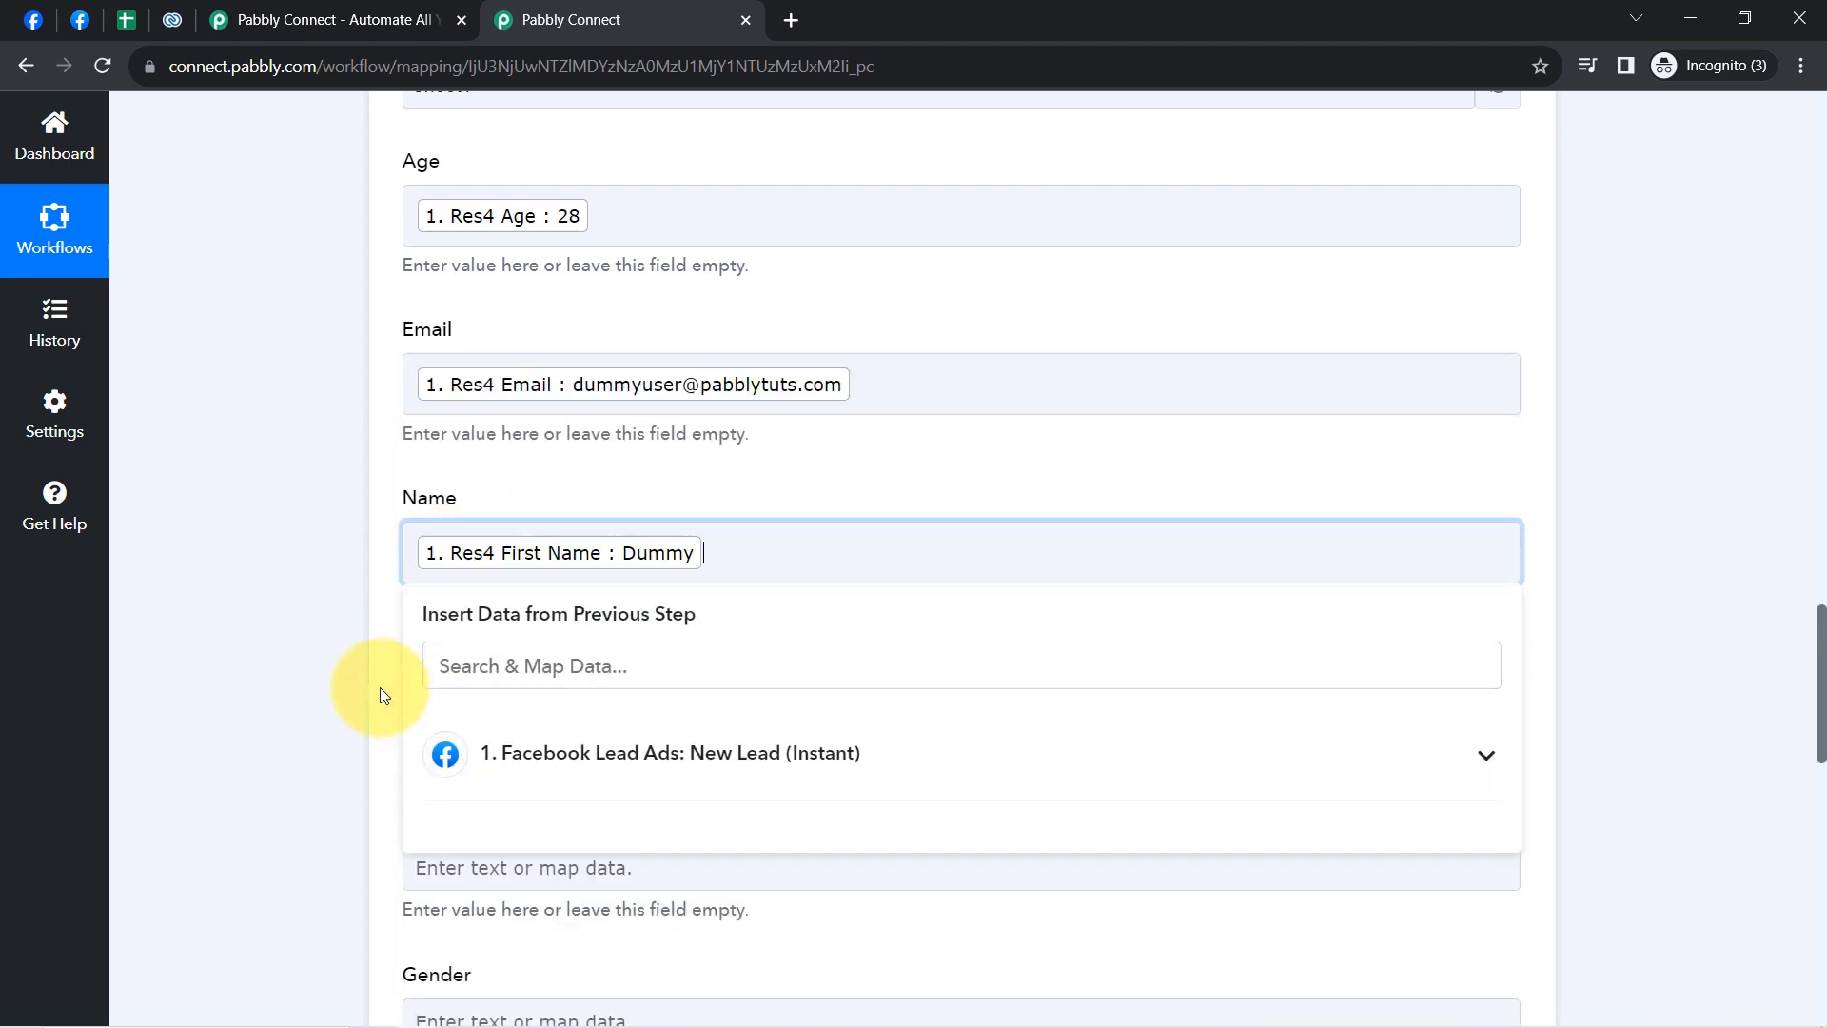
pyautogui.click(380, 687)
pyautogui.scroll(-4, 1822, 647)
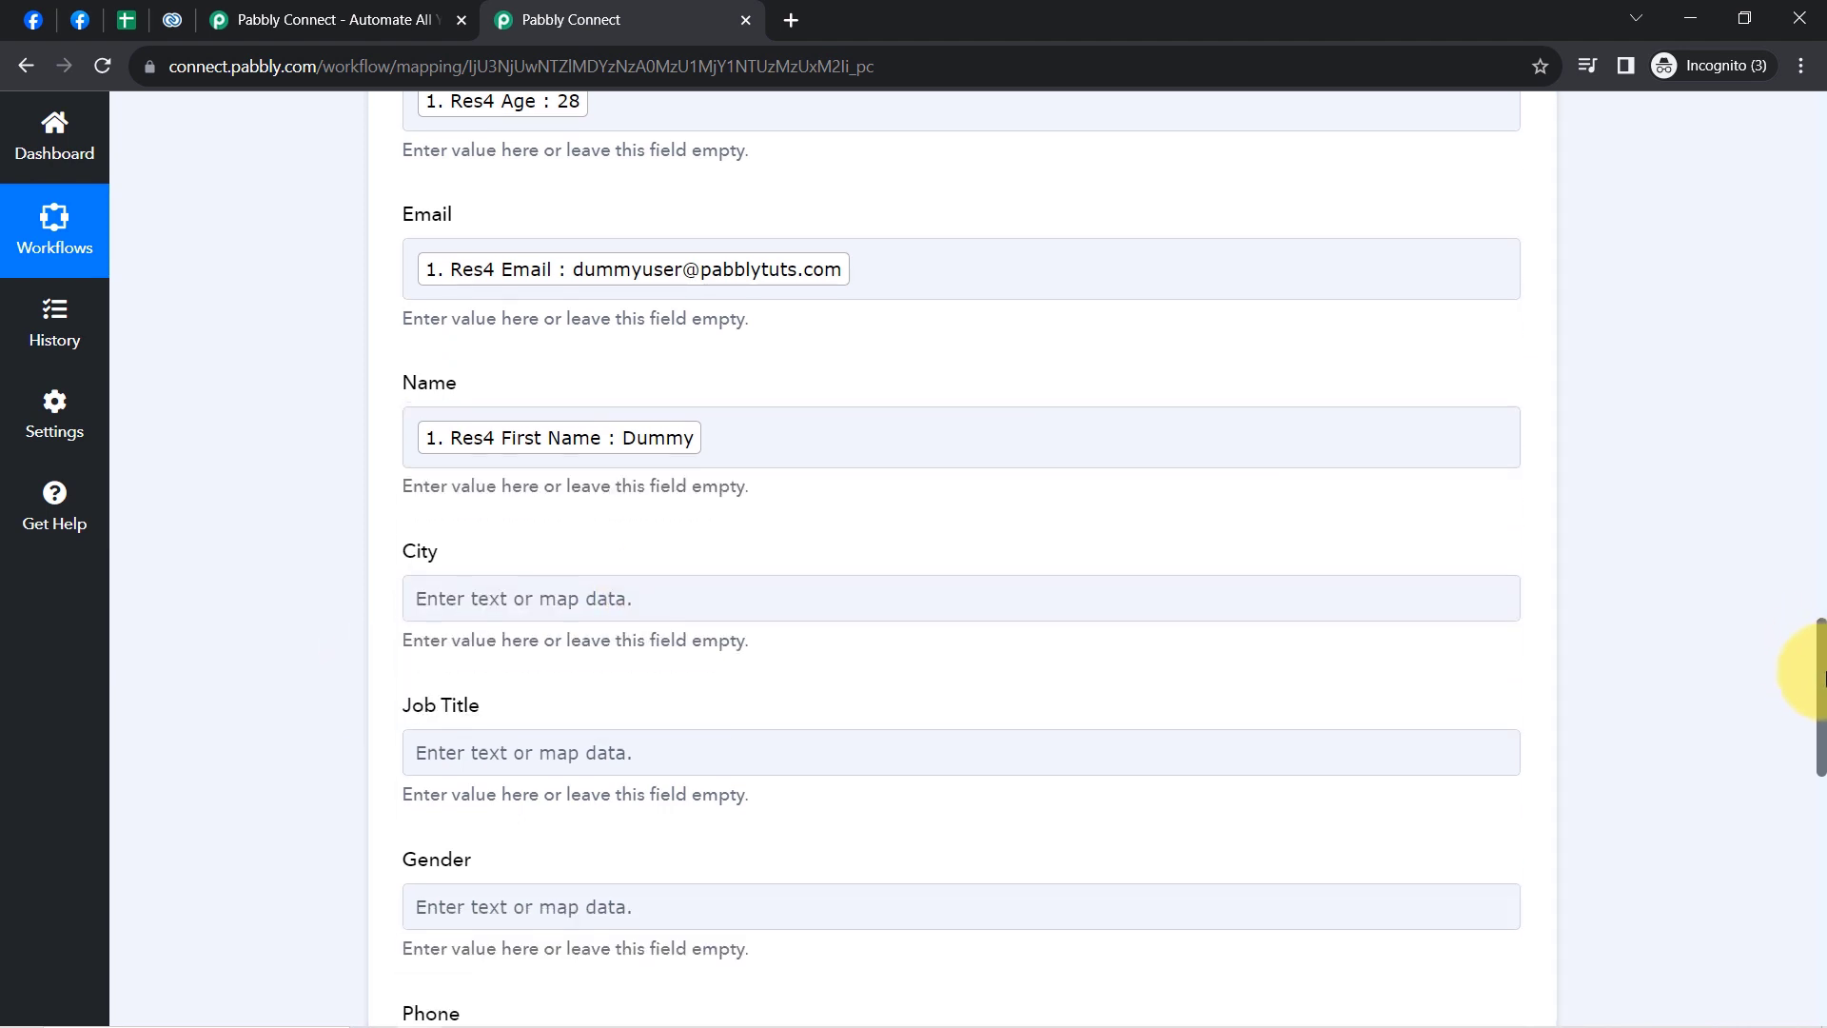
pyautogui.click(557, 324)
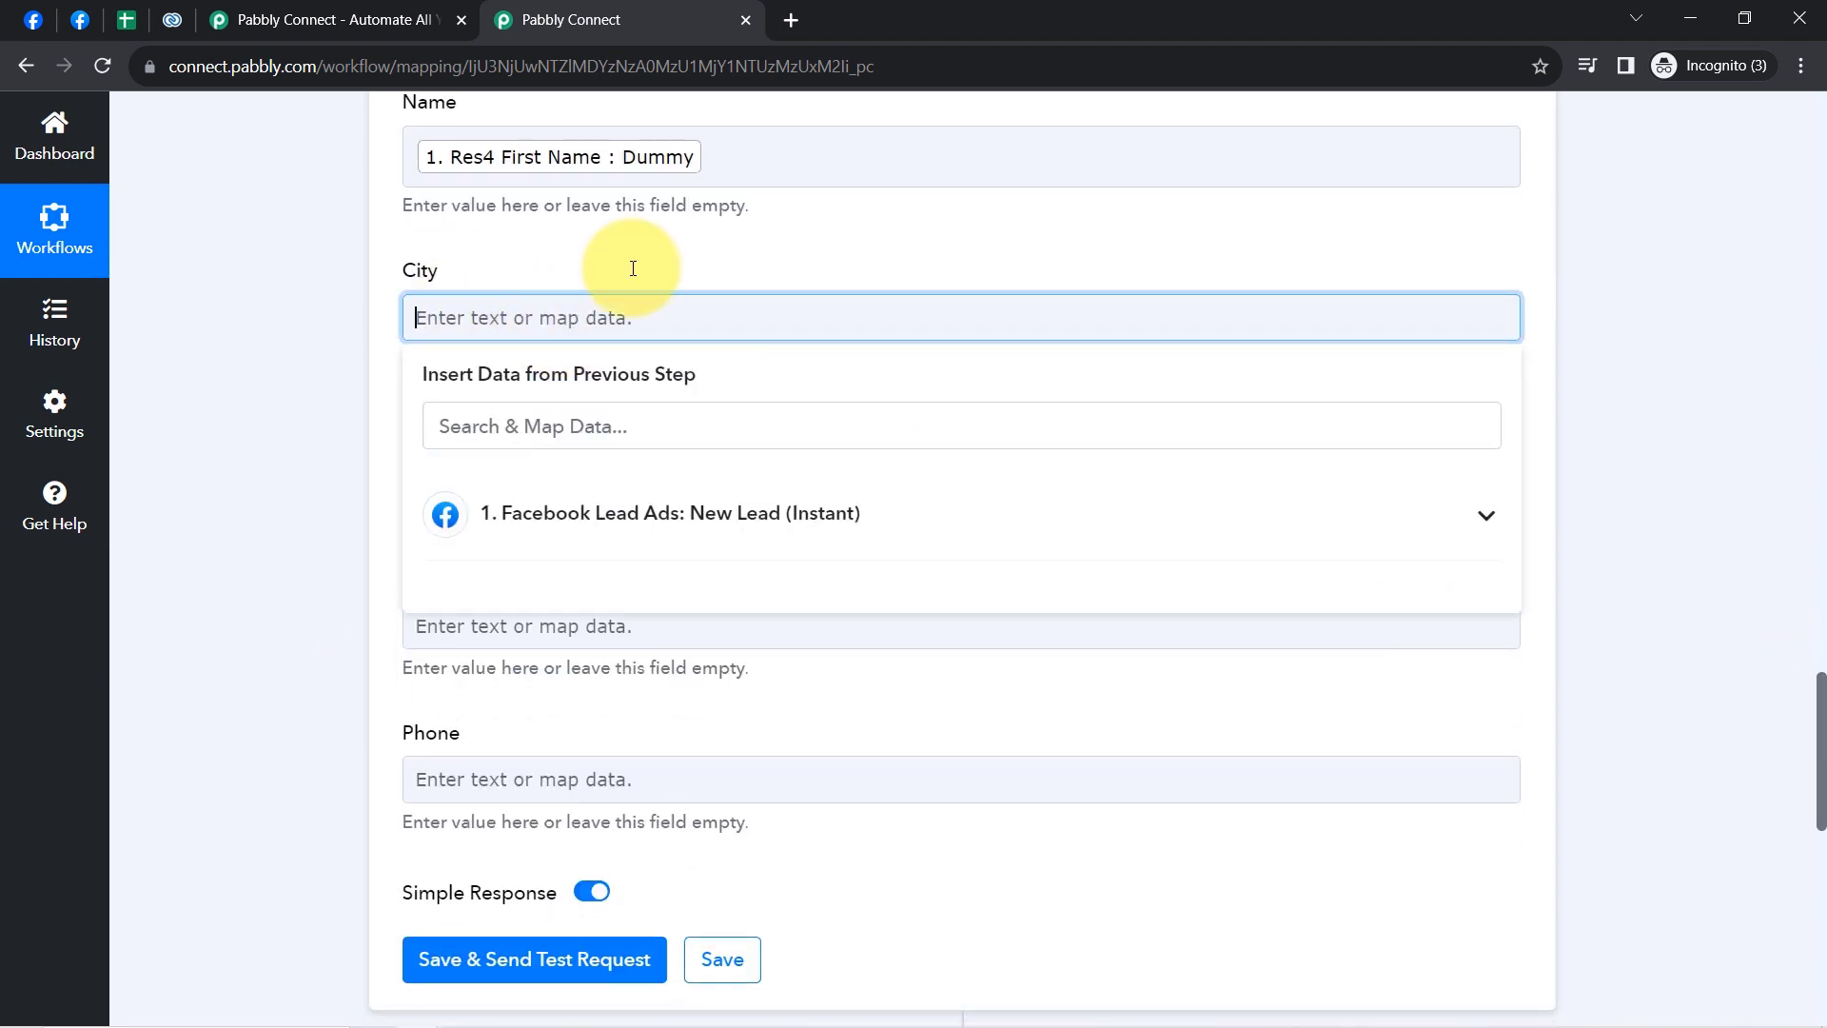
pyautogui.click(741, 158)
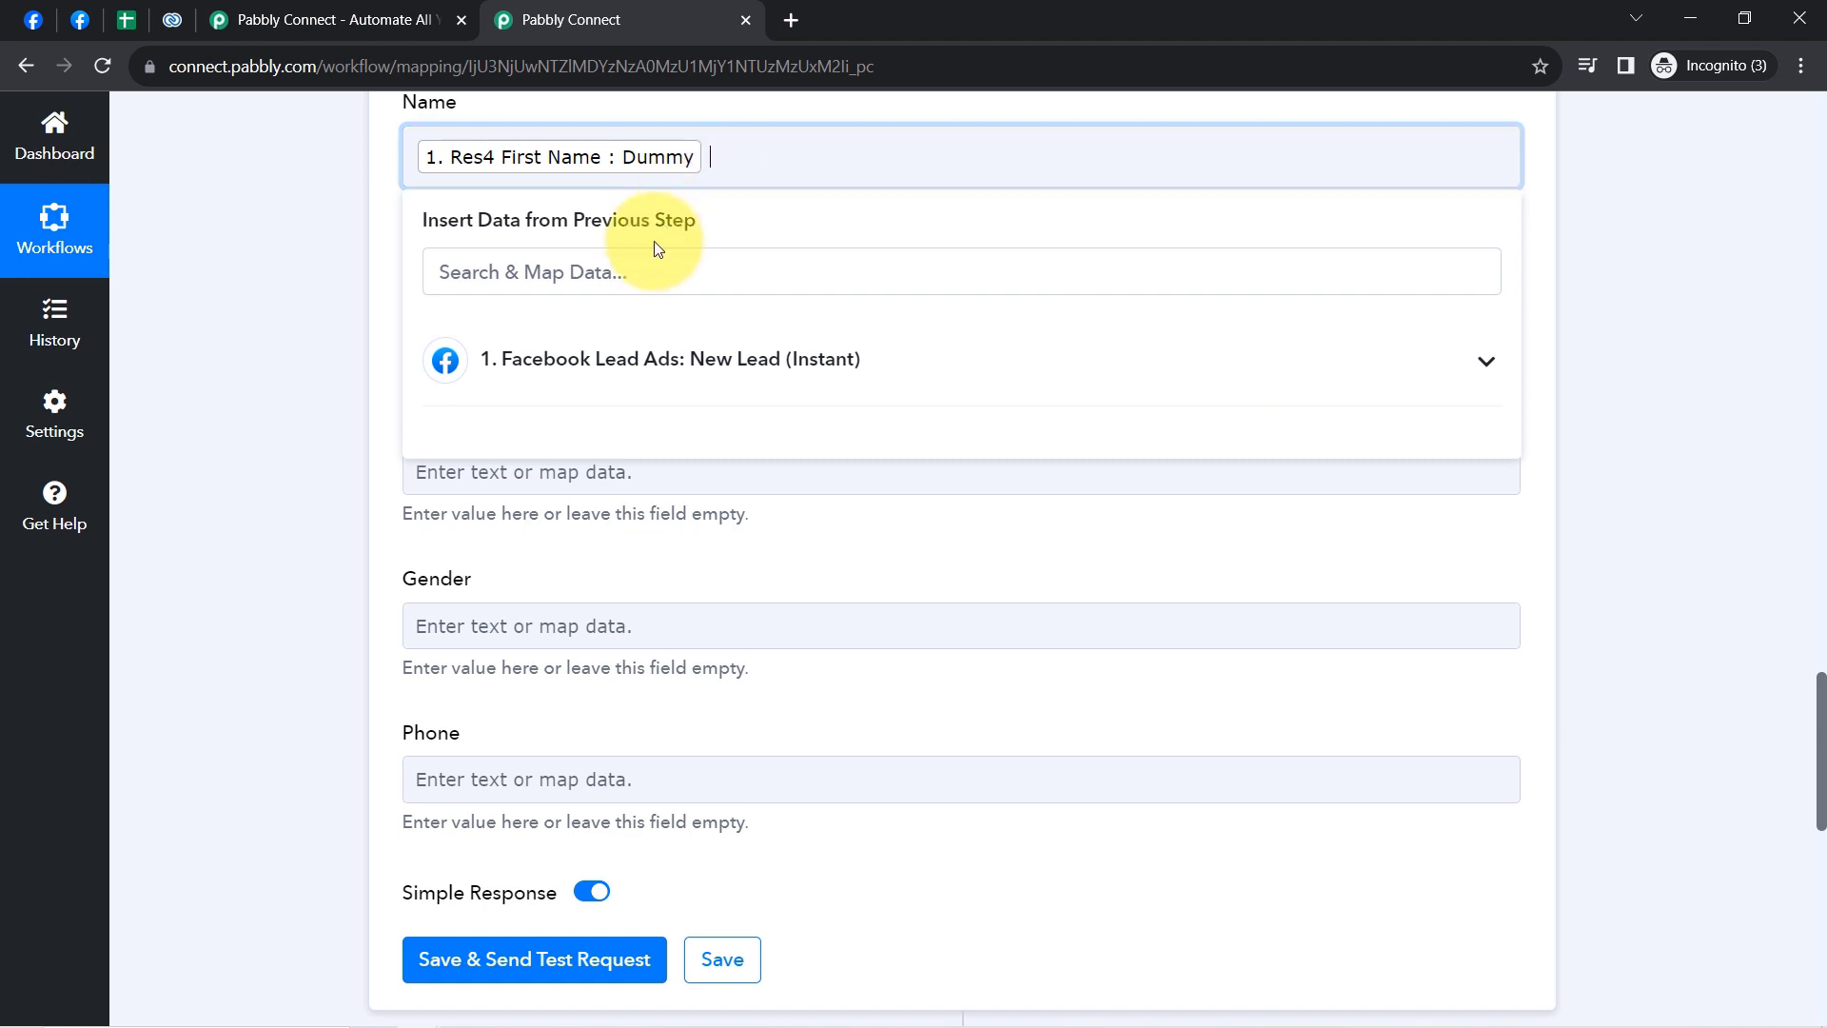
pyautogui.click(605, 354)
pyautogui.click(605, 533)
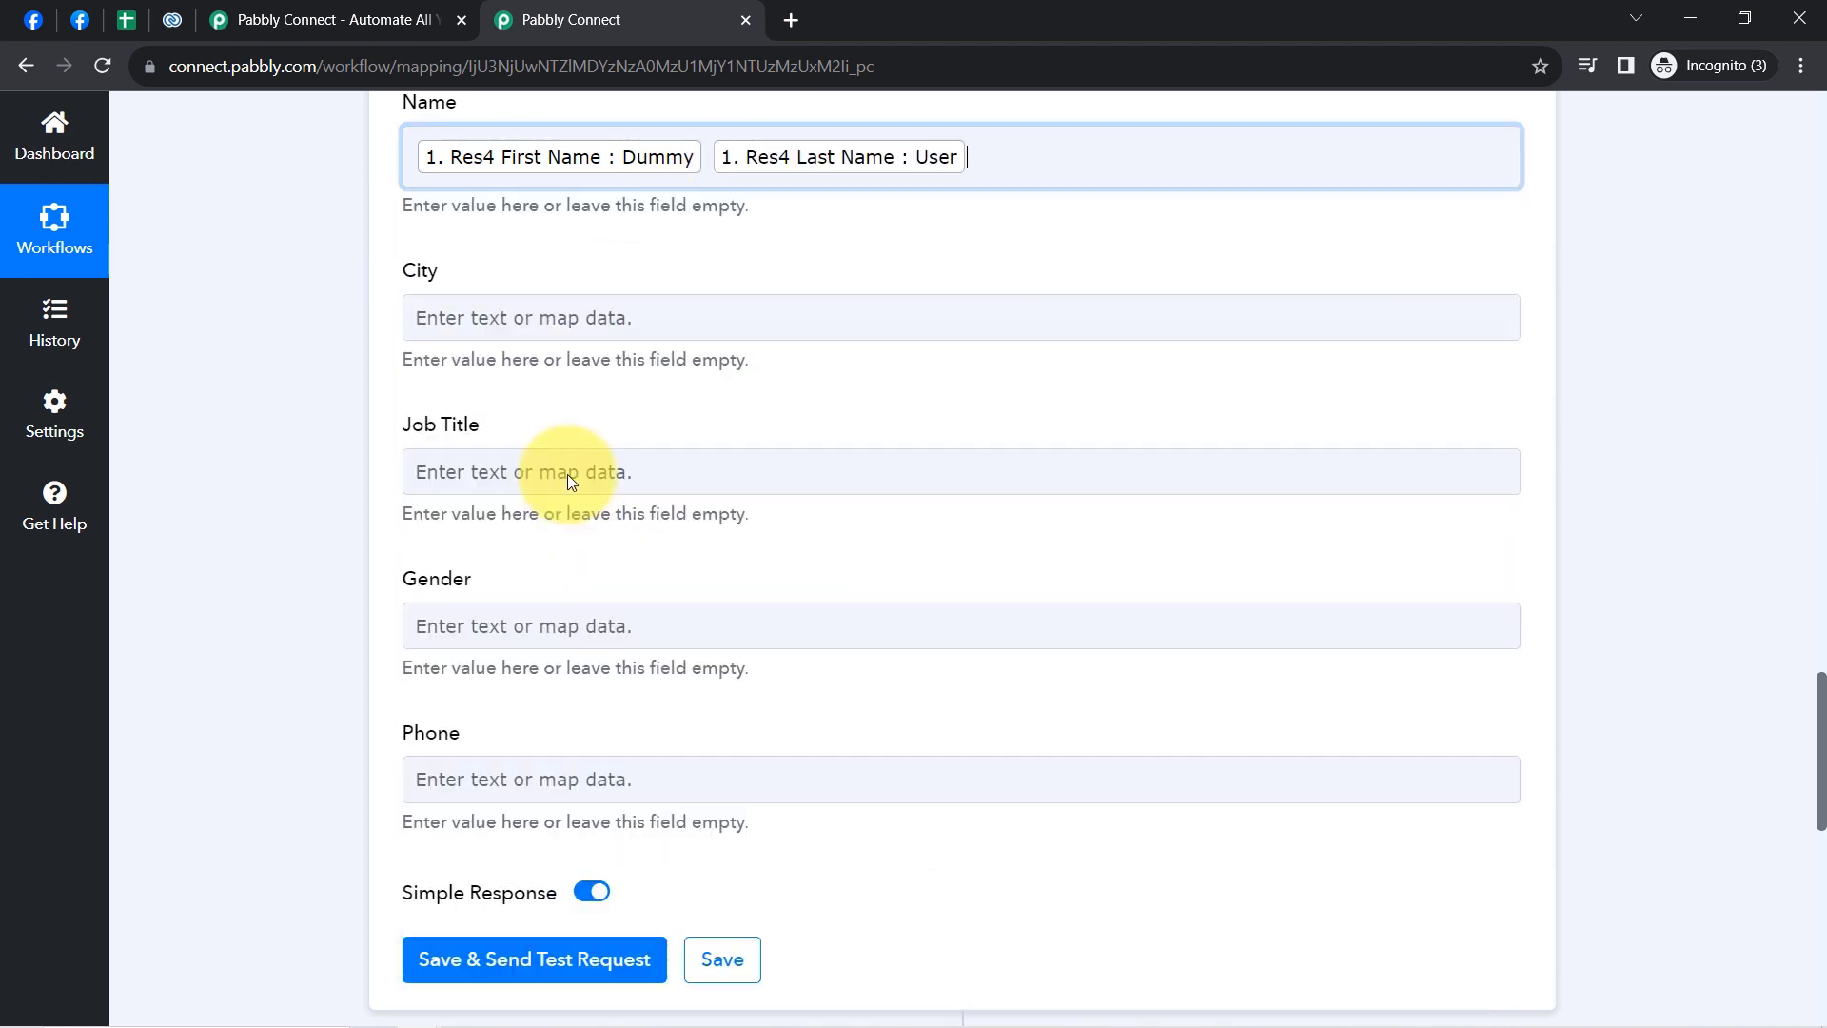
# - Map the lead's city, Bhopal, into City and delete the stray text after it
pyautogui.click(470, 317)
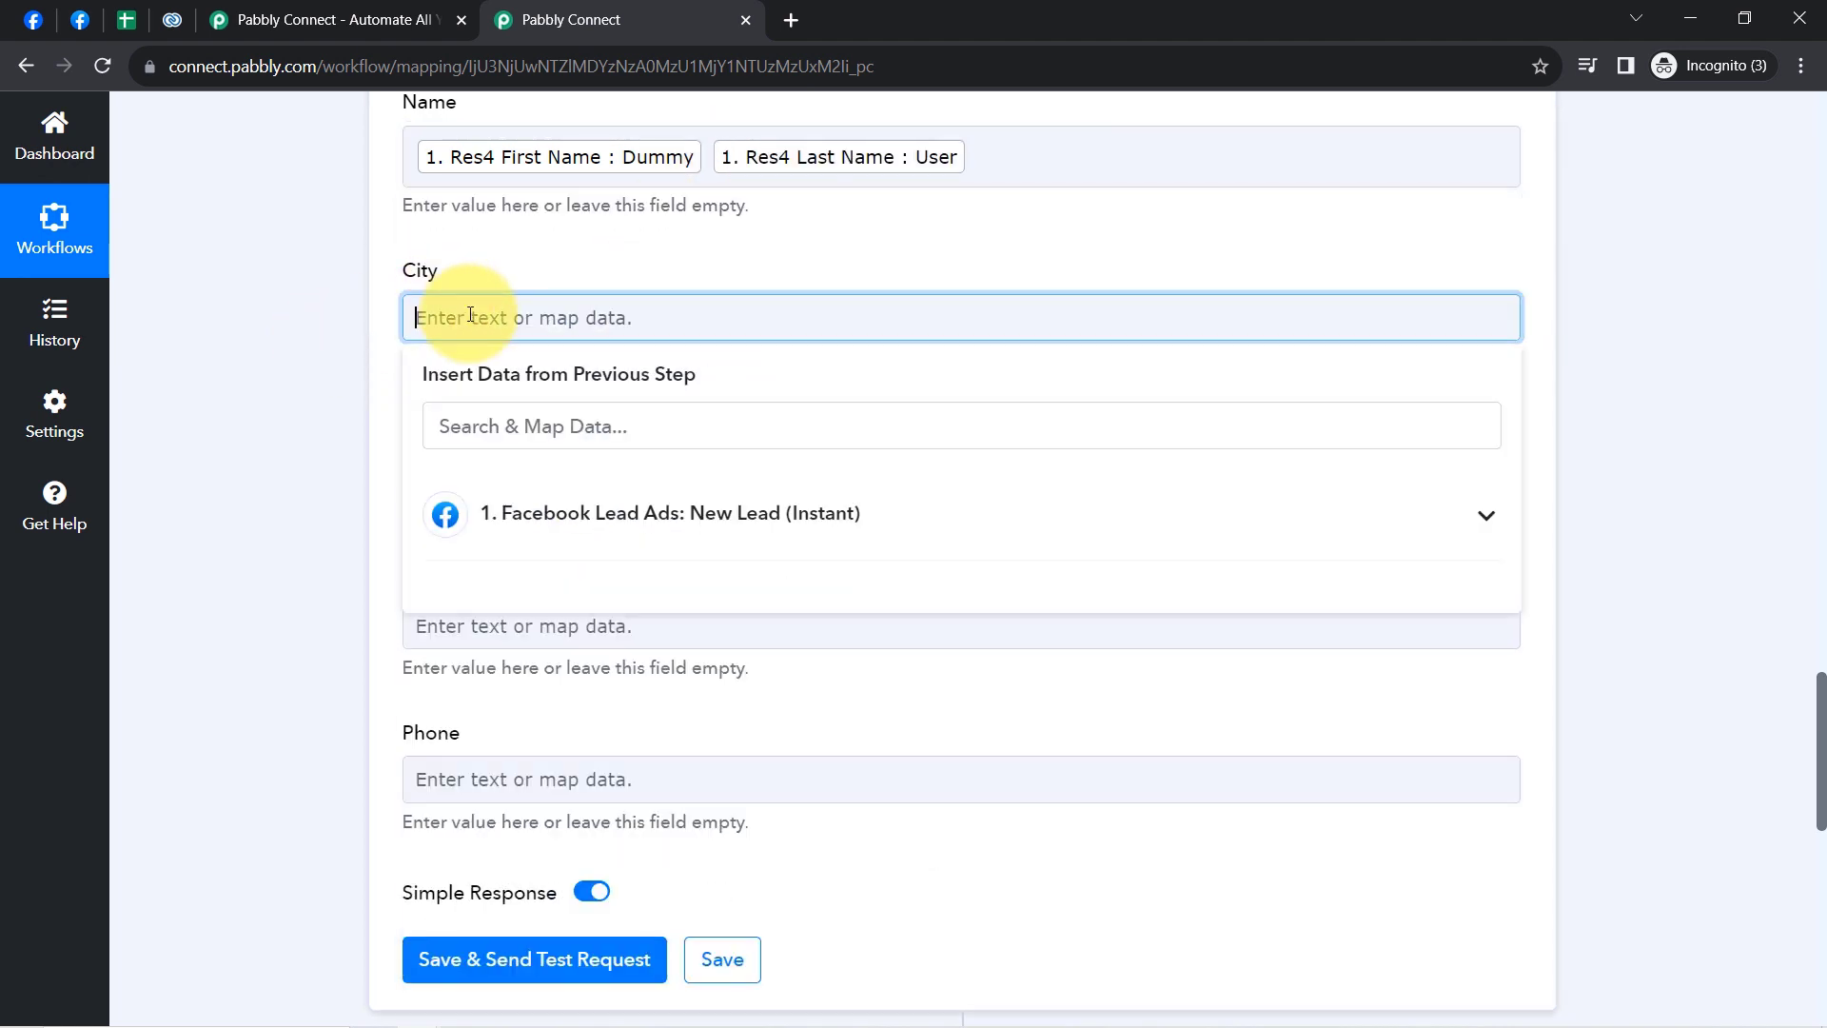
pyautogui.click(502, 514)
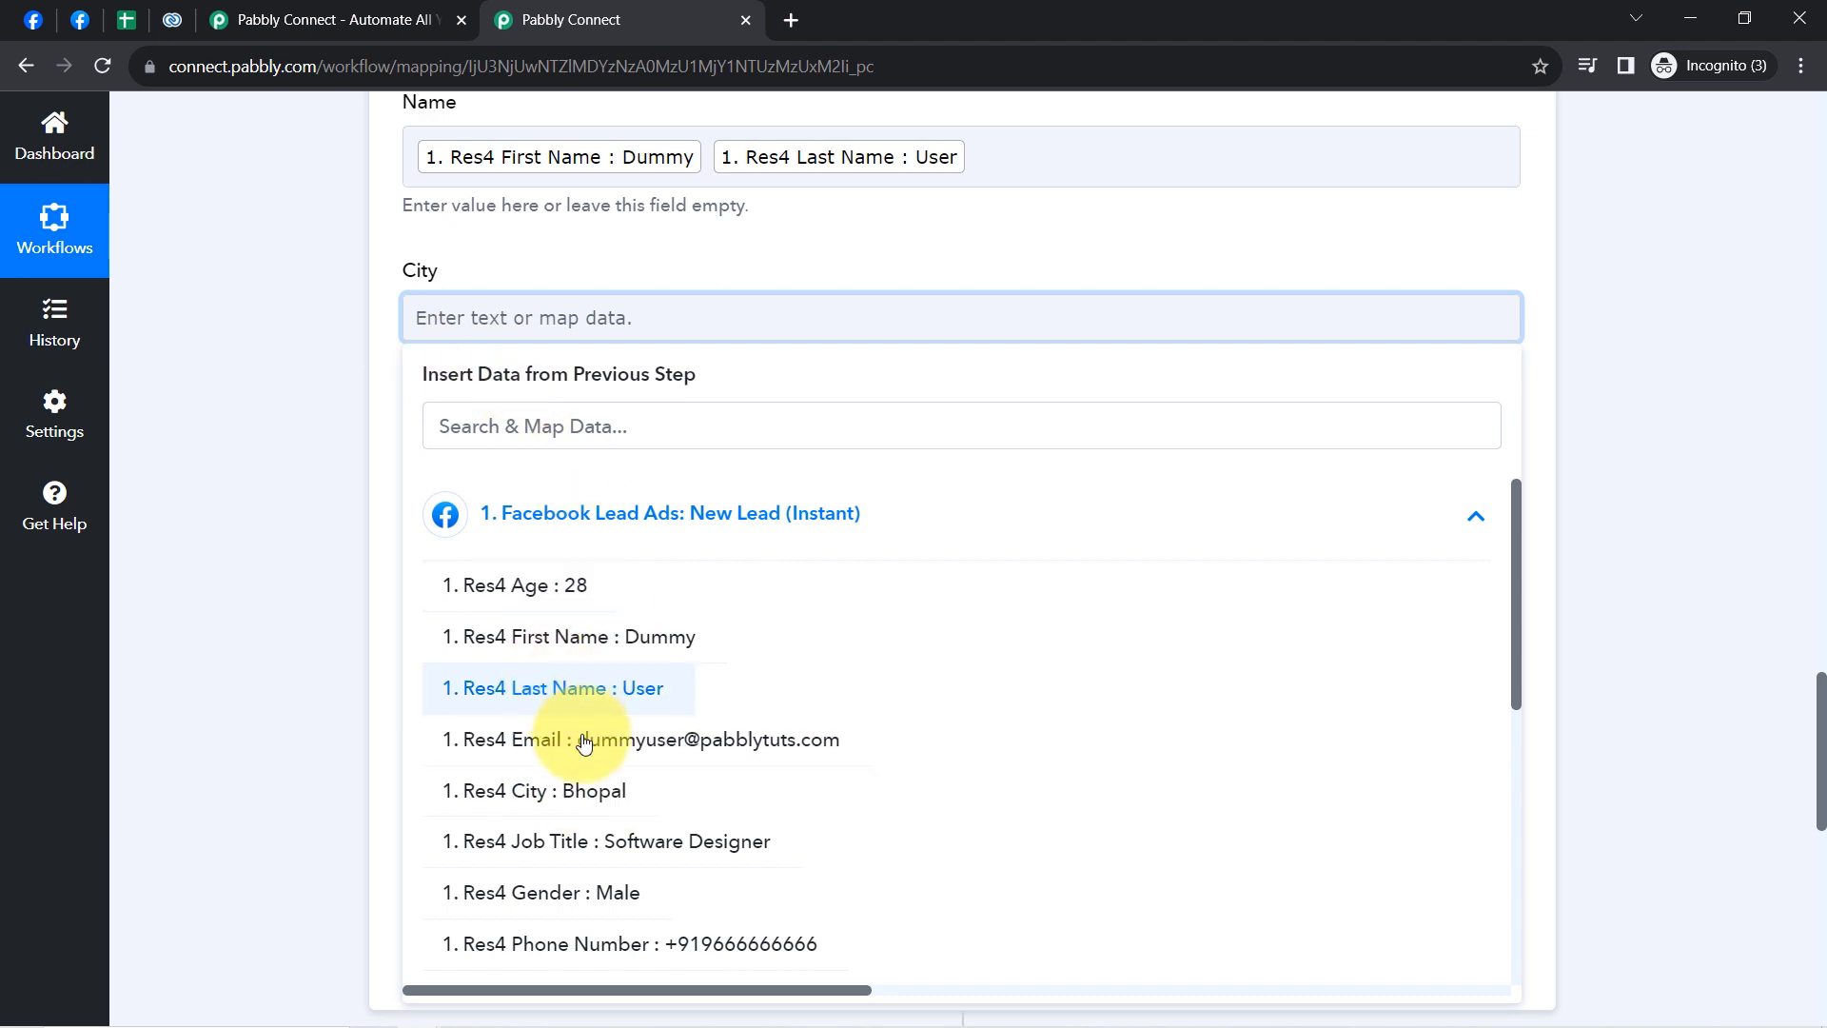
pyautogui.click(600, 790)
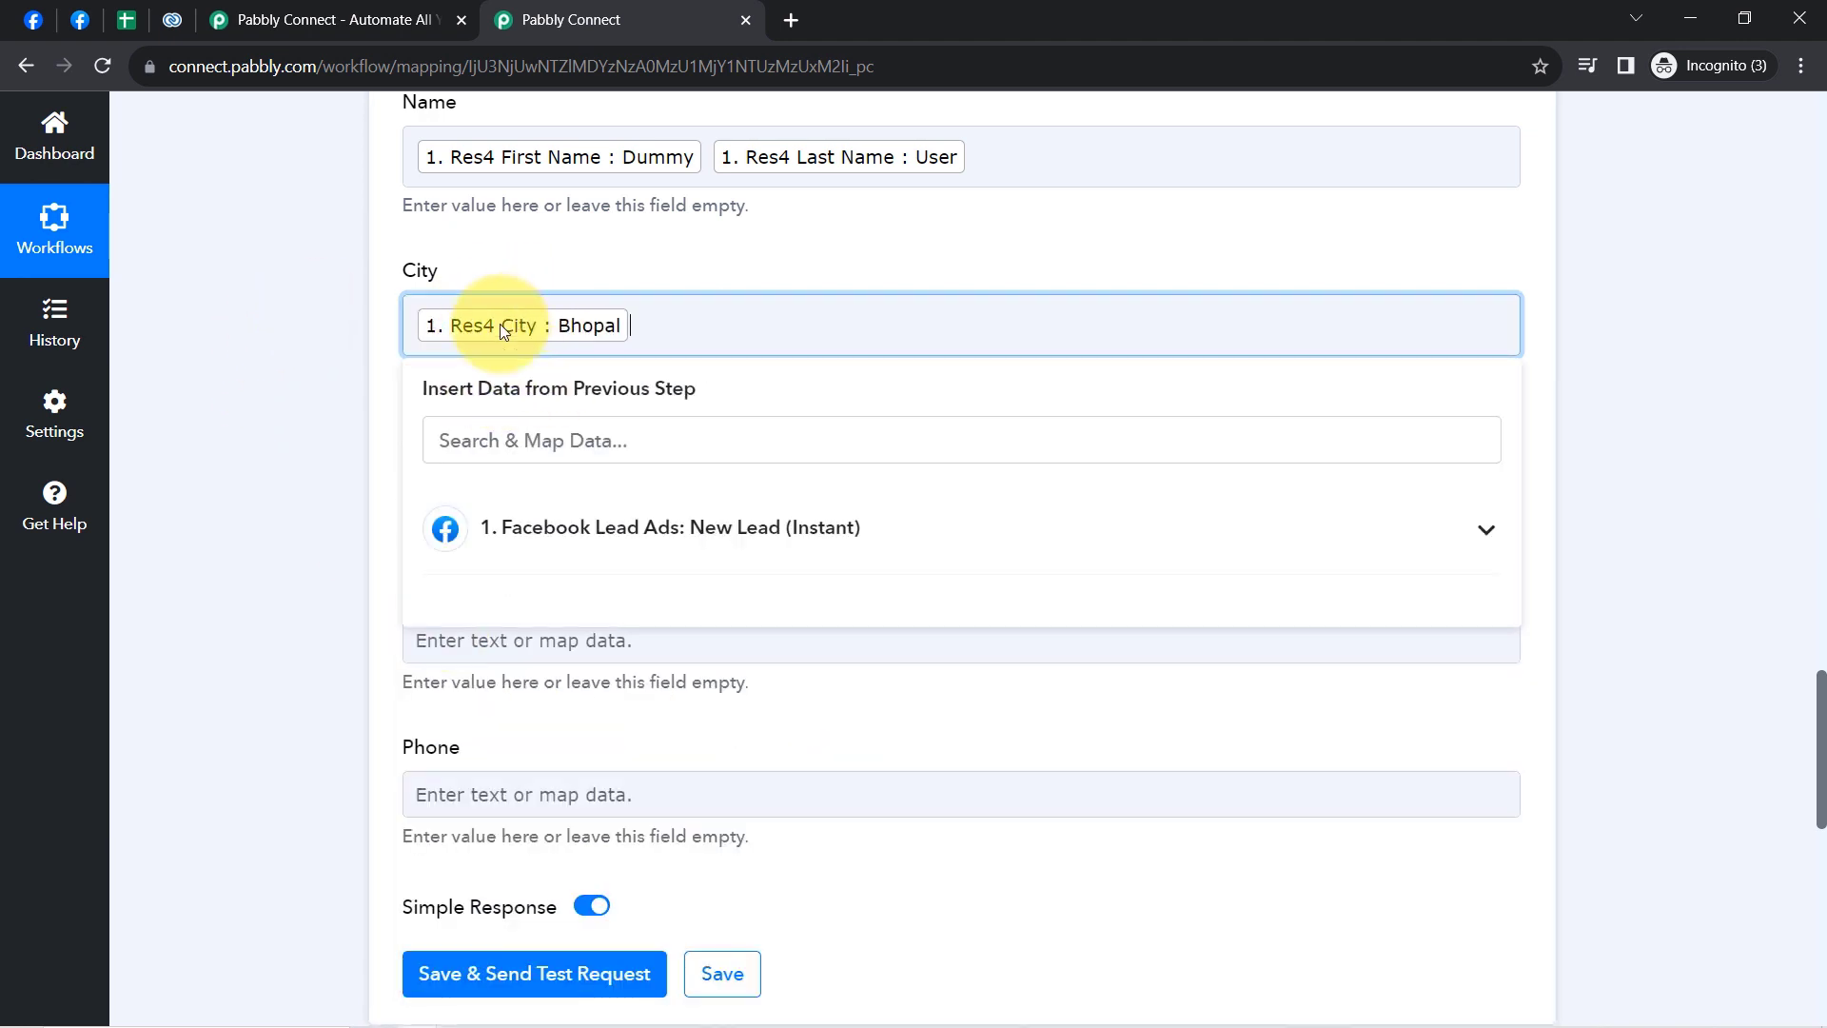
pyautogui.click(231, 449)
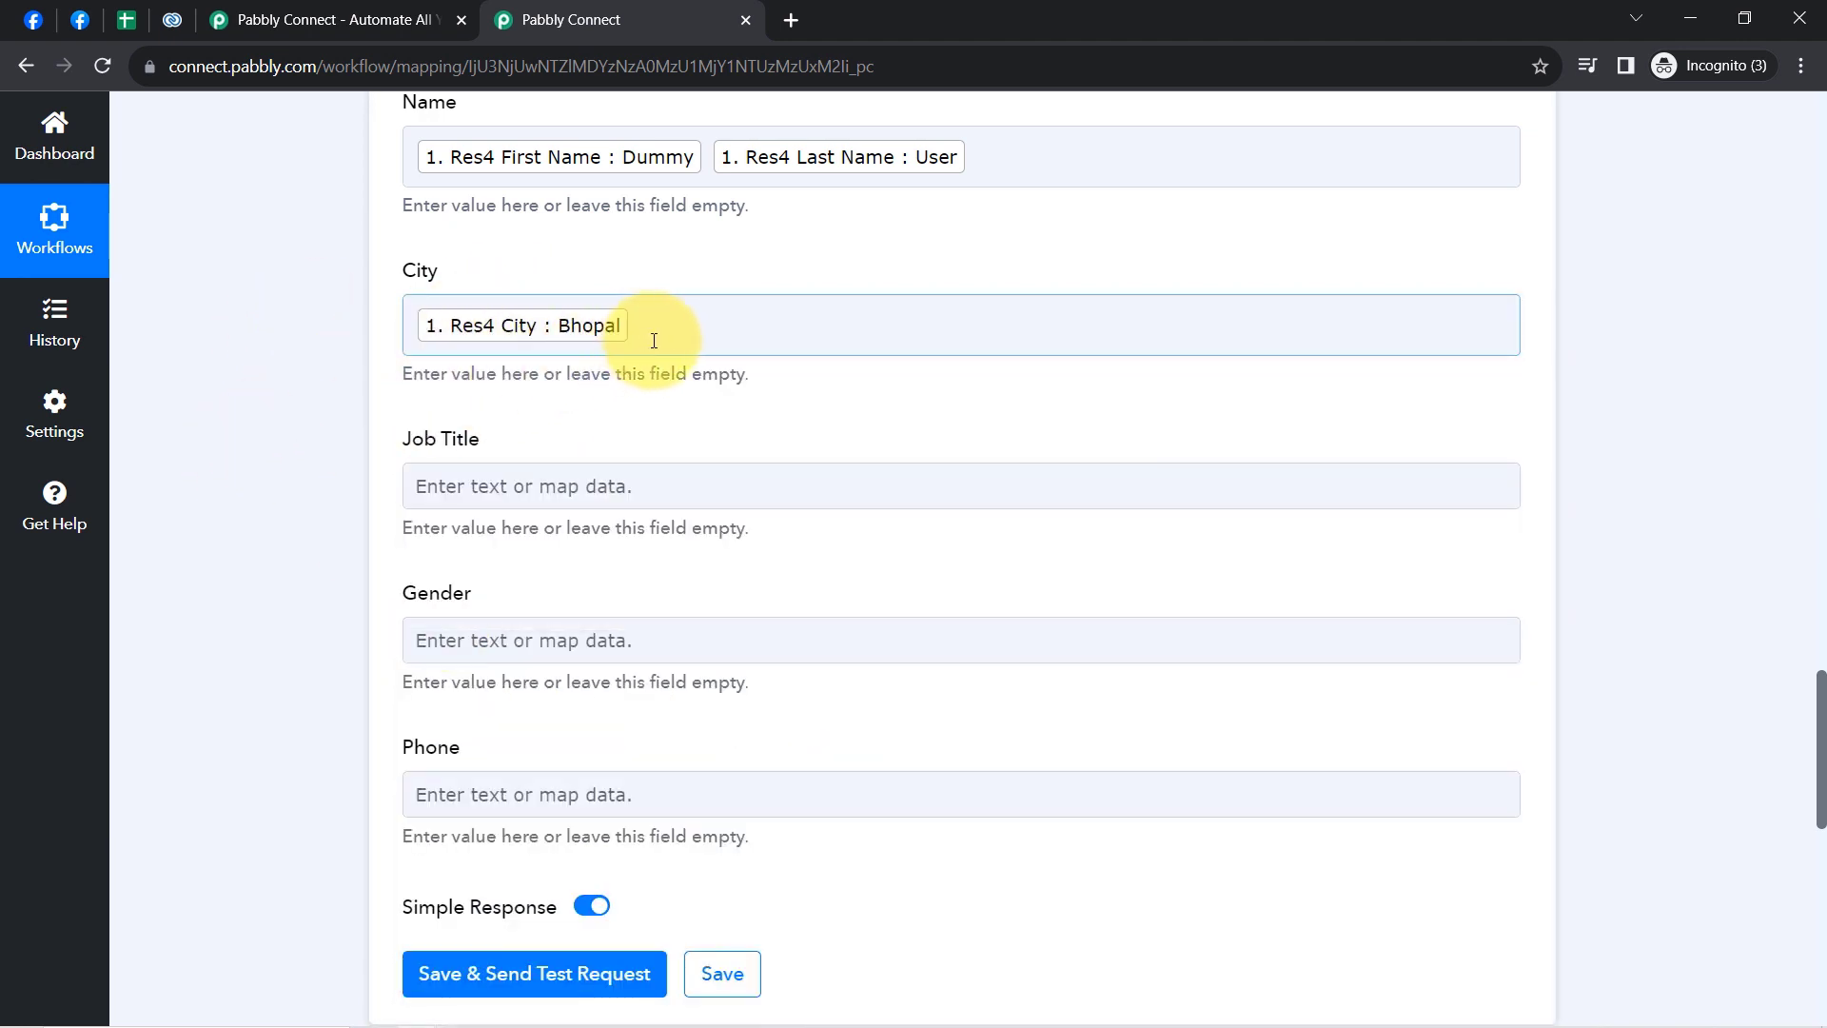
pyautogui.scroll(-8, 654, 340)
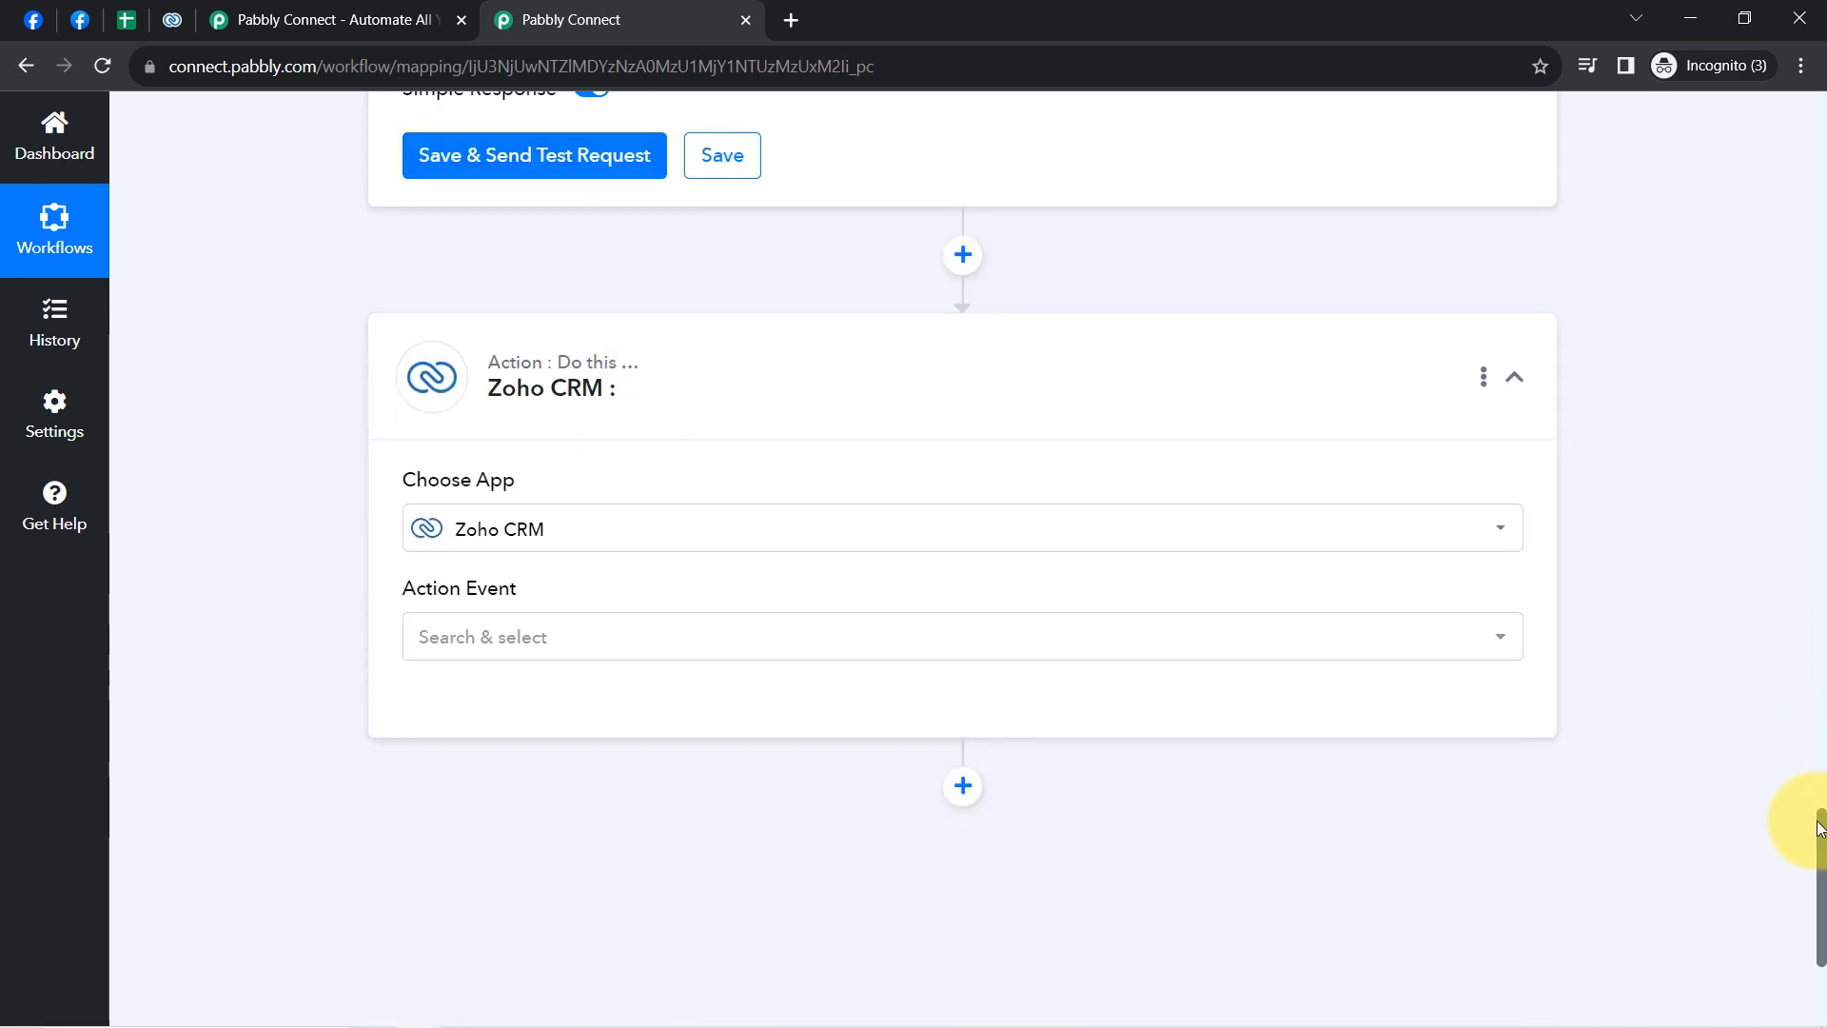
pyautogui.moveTo(1822, 826); pyautogui.dragTo(1799, 676)
pyautogui.click(668, 404)
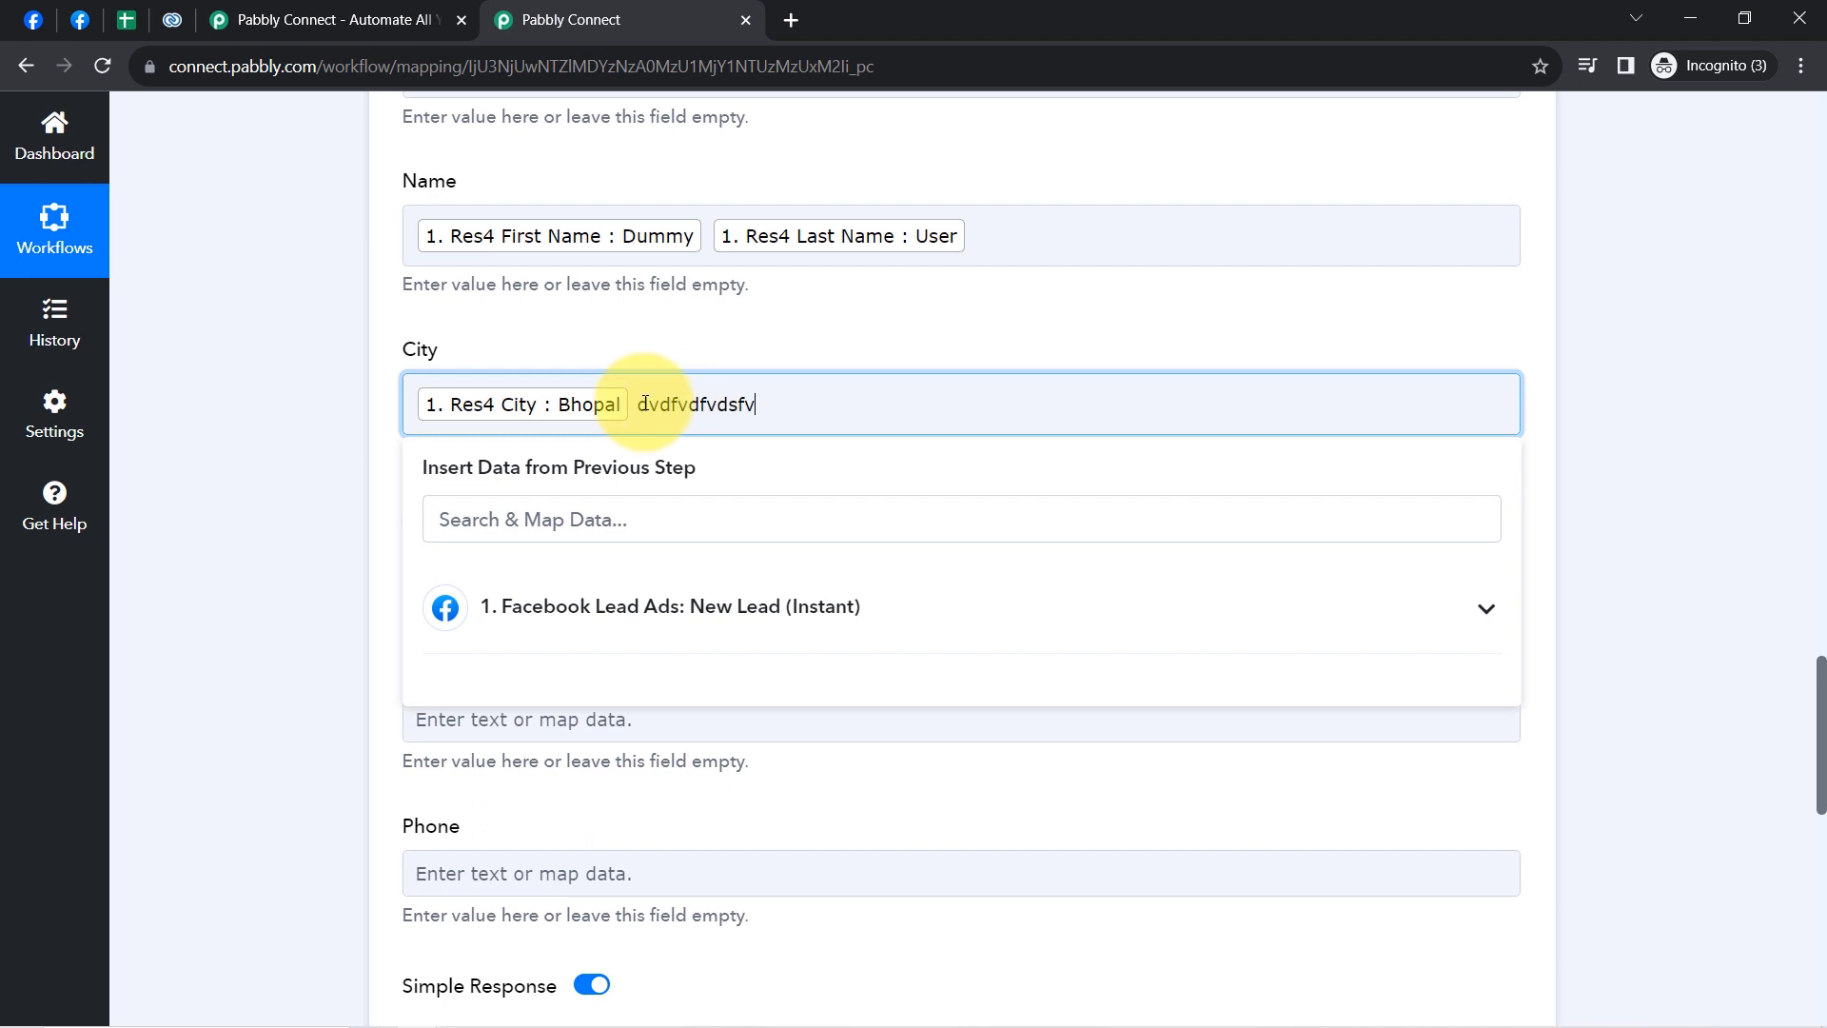
pyautogui.moveTo(638, 404); pyautogui.dragTo(775, 401)
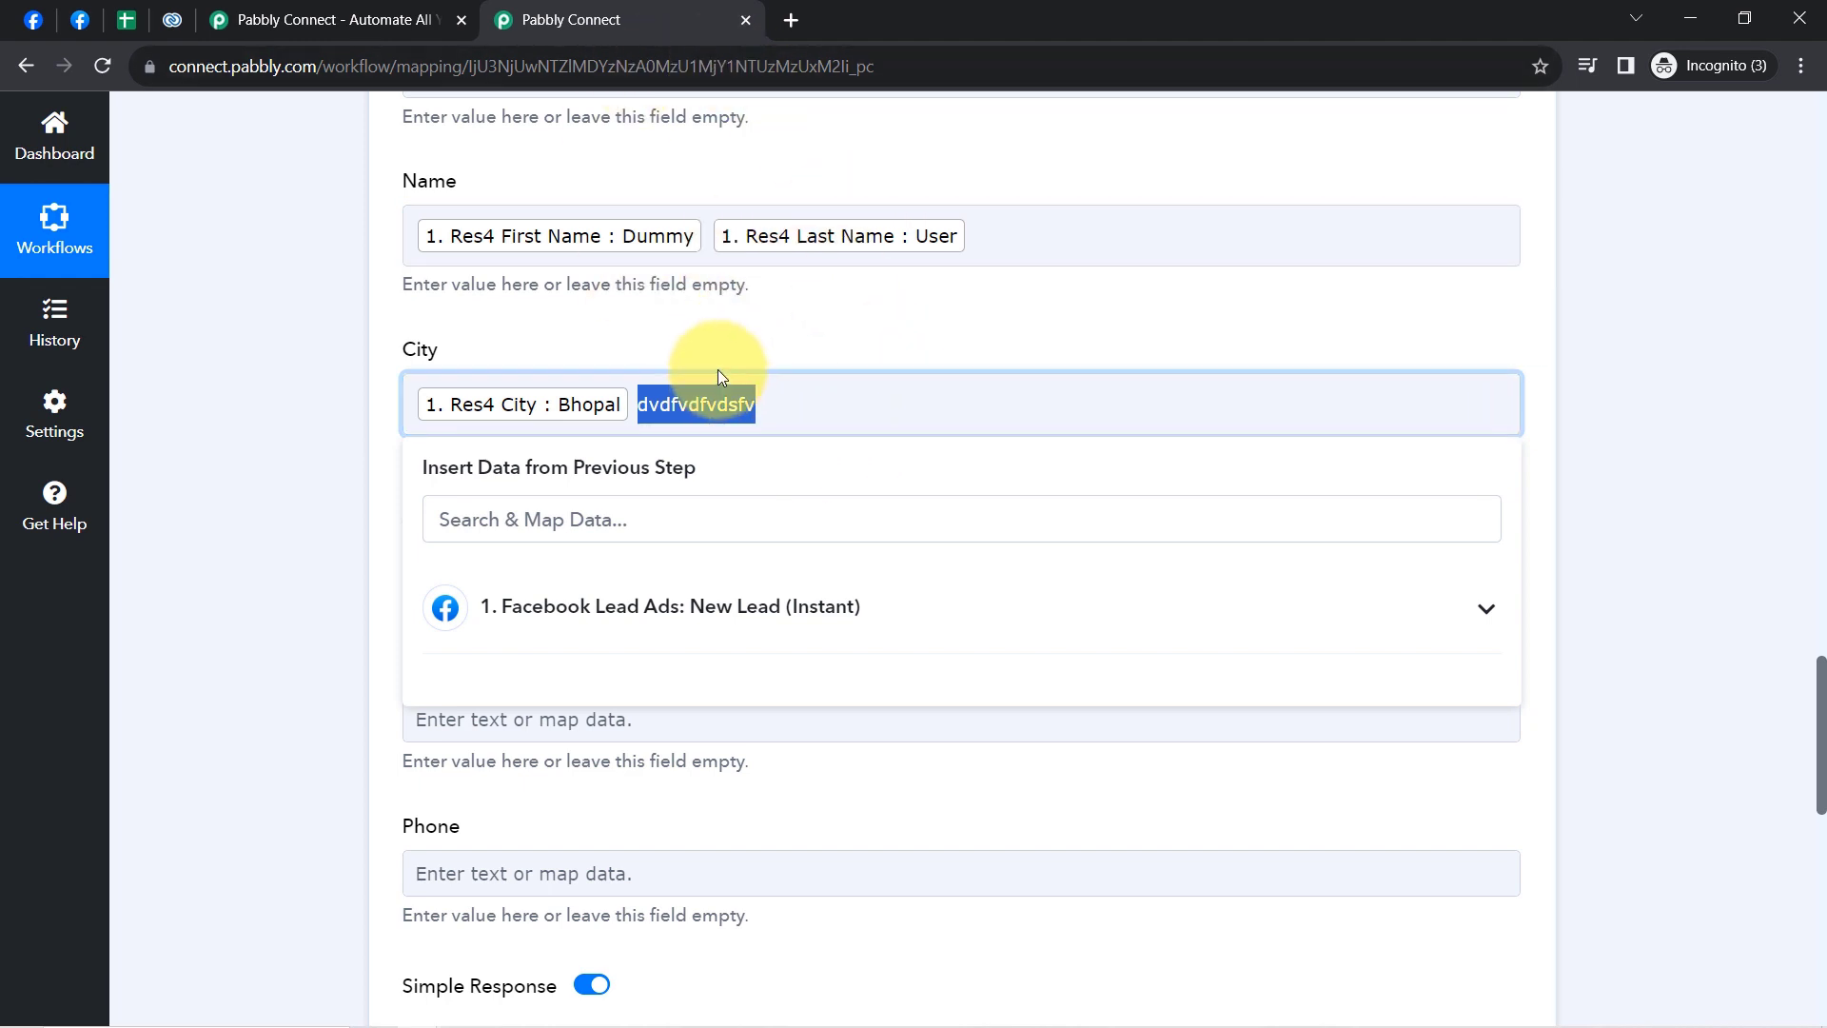
pyautogui.press('BackSpace')
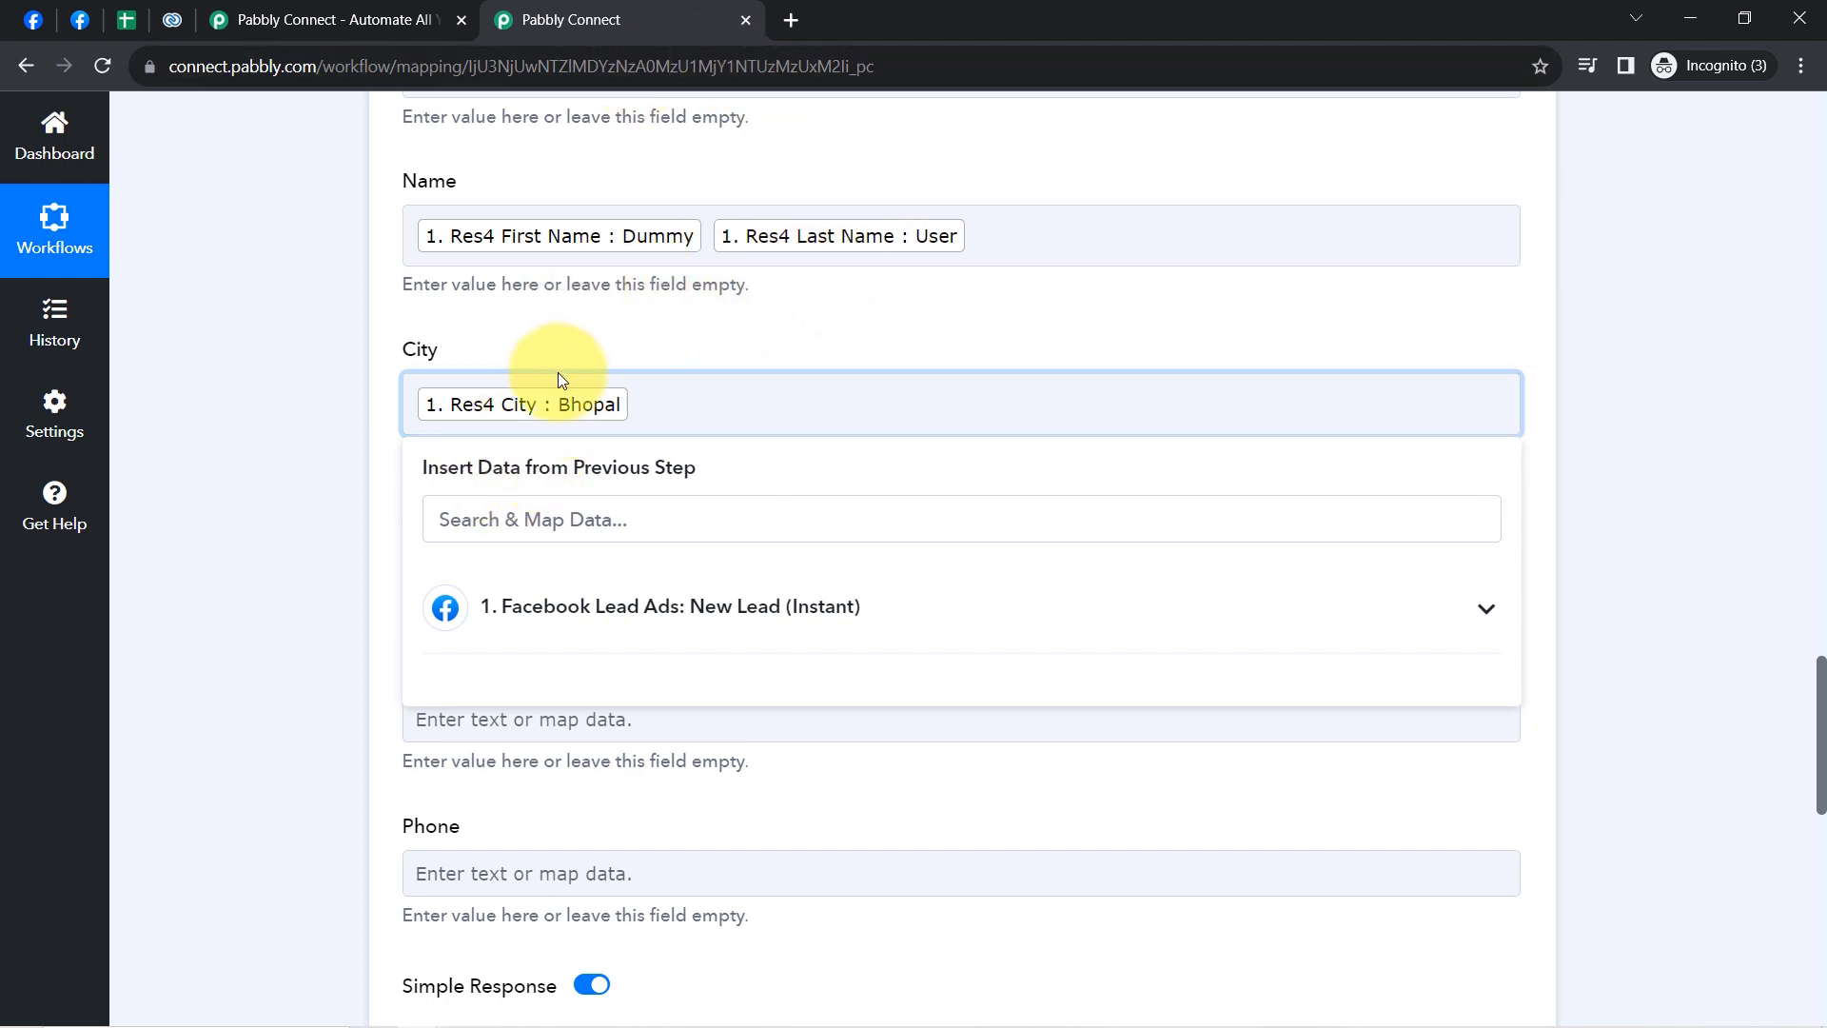
pyautogui.click(253, 592)
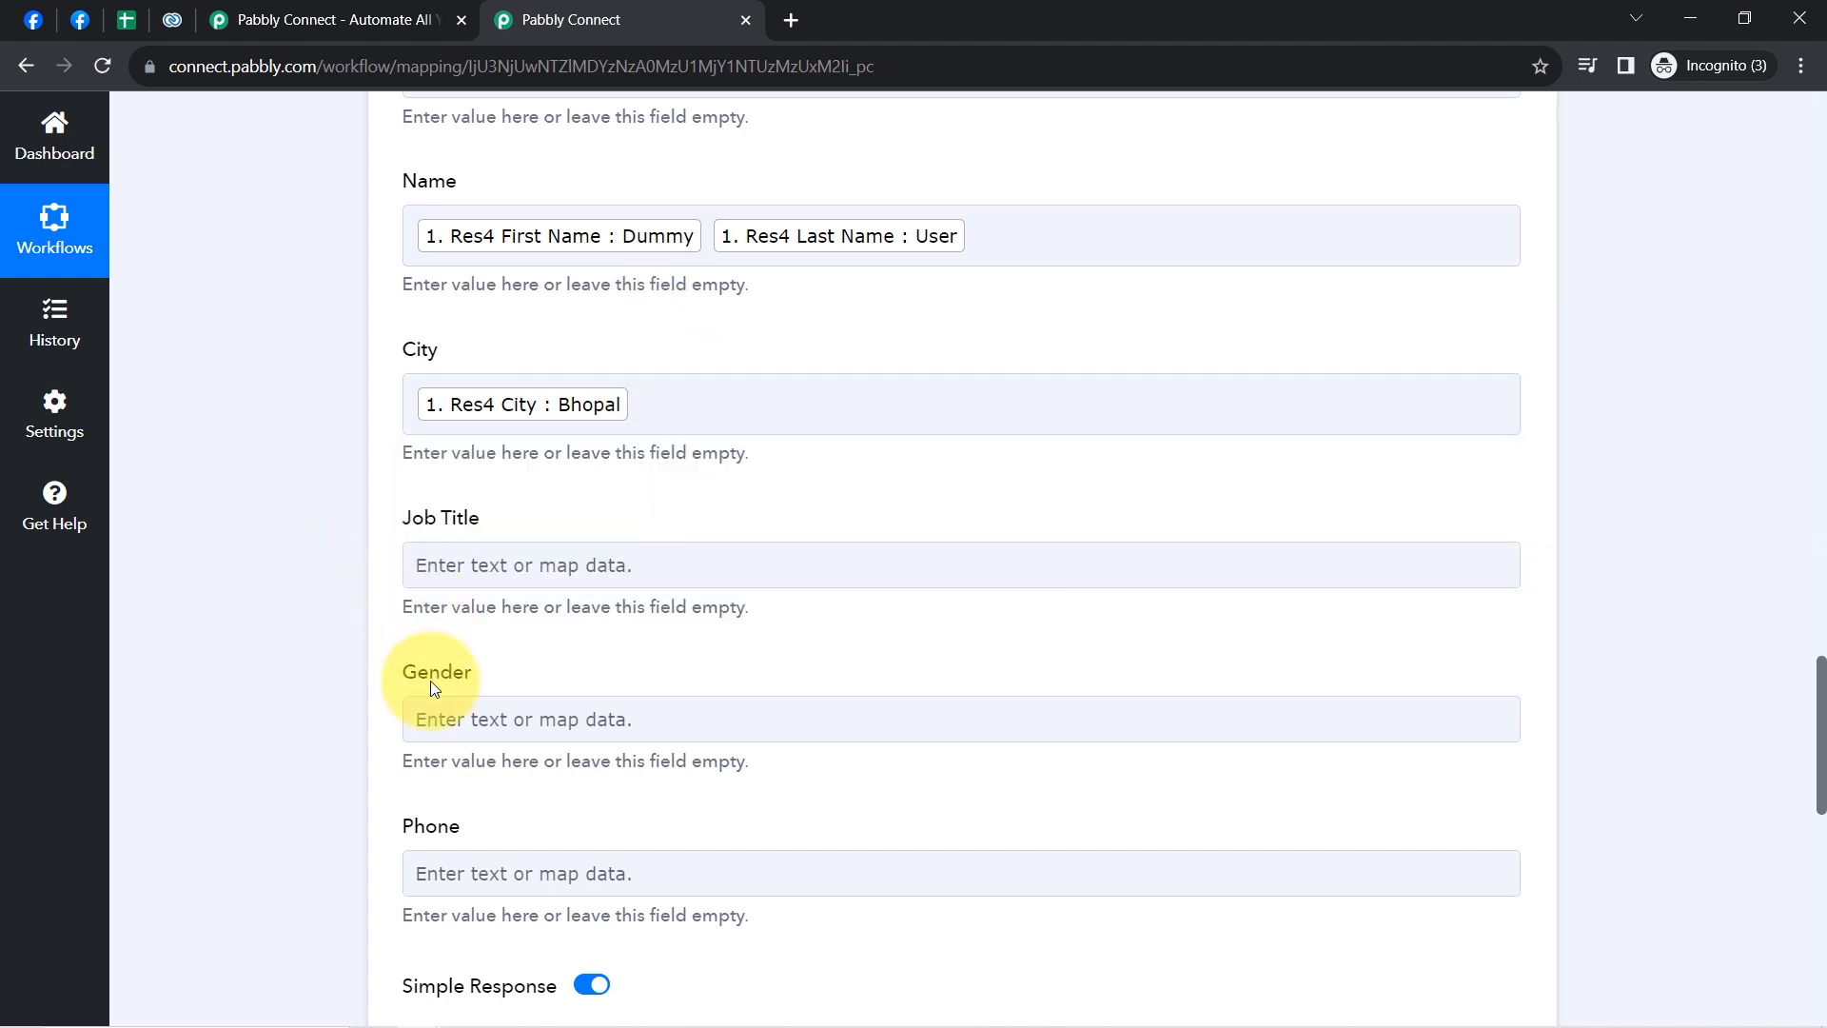
# - Map the lead's job title, Software Designer, into the Job Title column
pyautogui.click(666, 565)
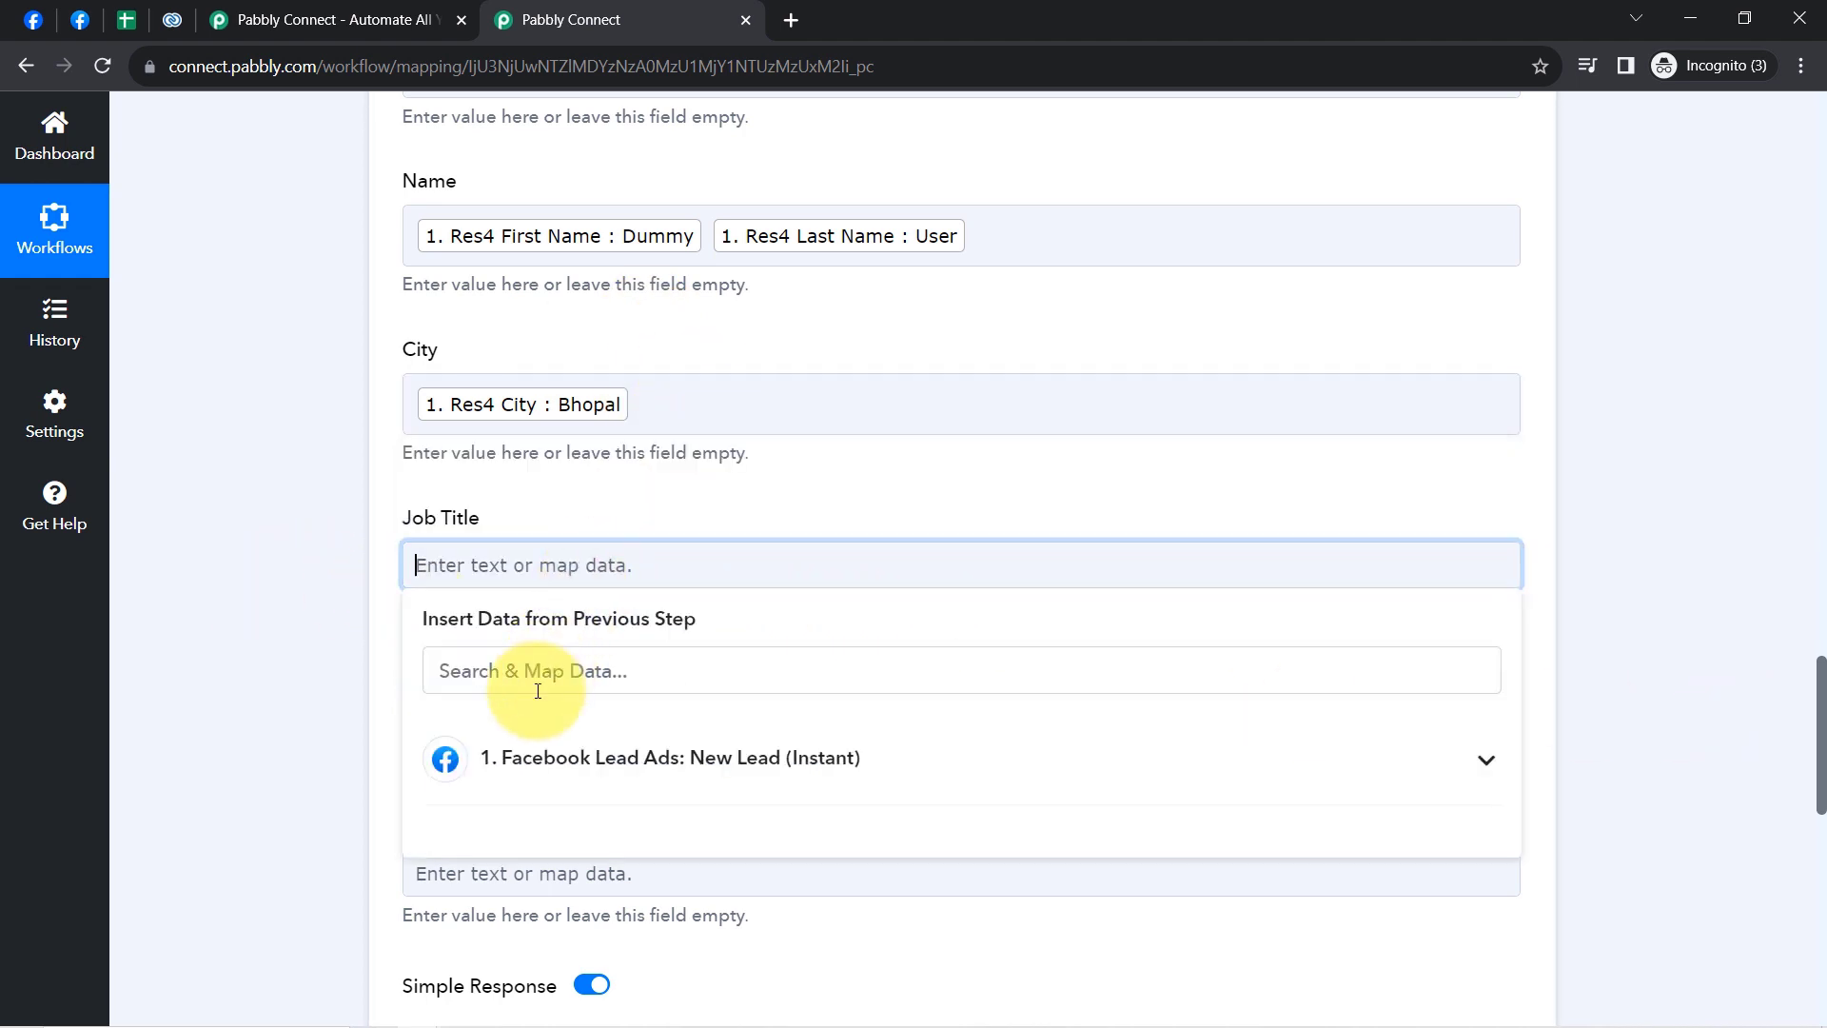
pyautogui.click(501, 671)
pyautogui.write('sof')
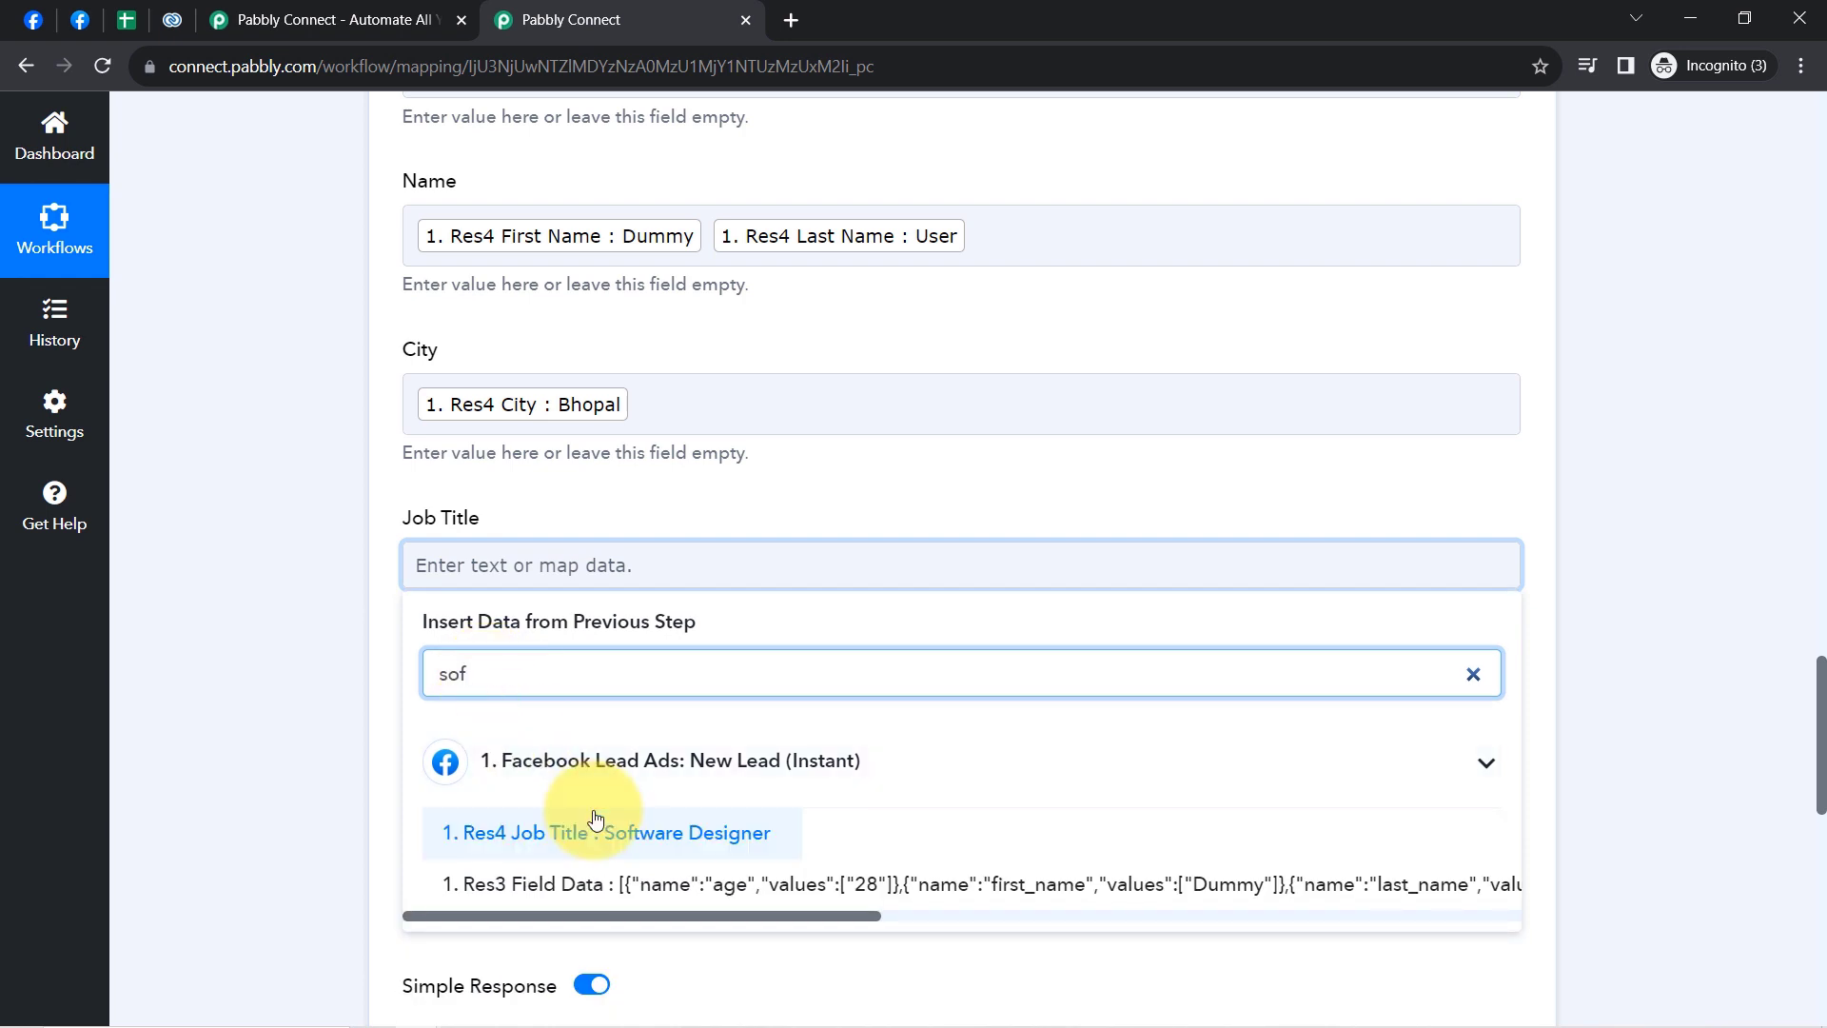
pyautogui.click(591, 828)
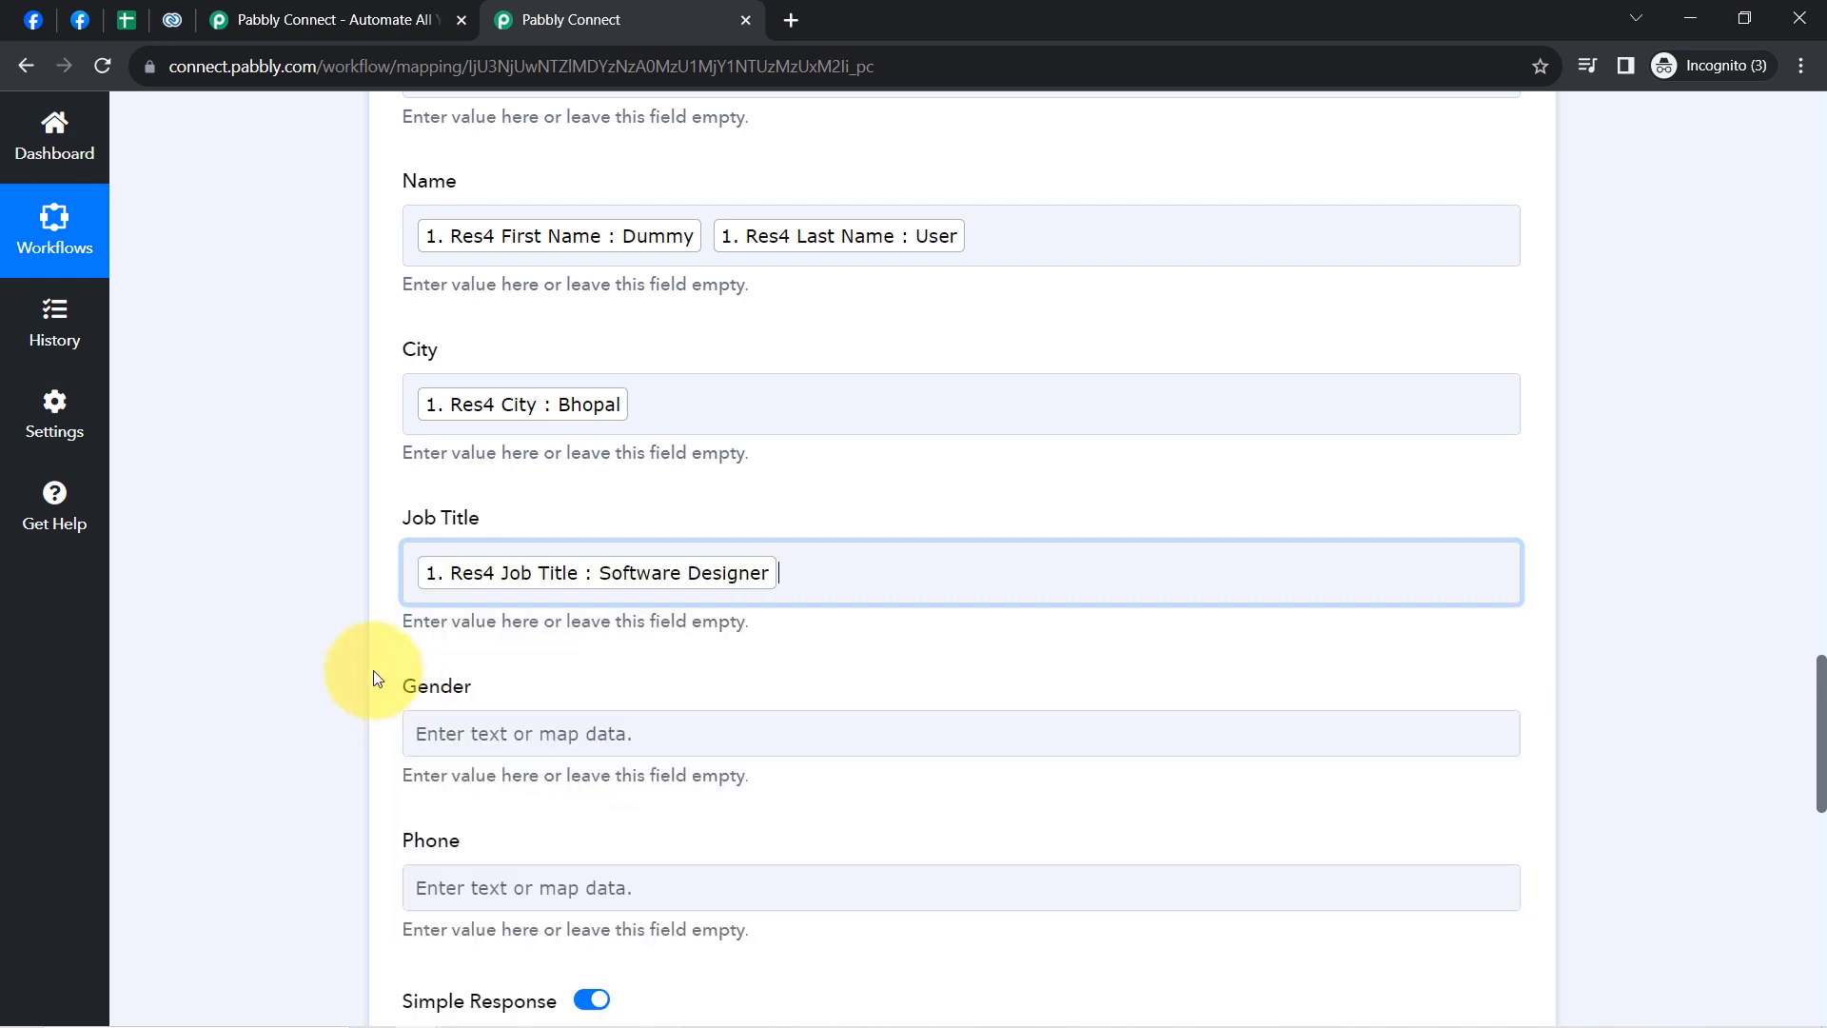
# - Map the lead's gender, Male, into the Gender column
pyautogui.scroll(-1, 297, 637)
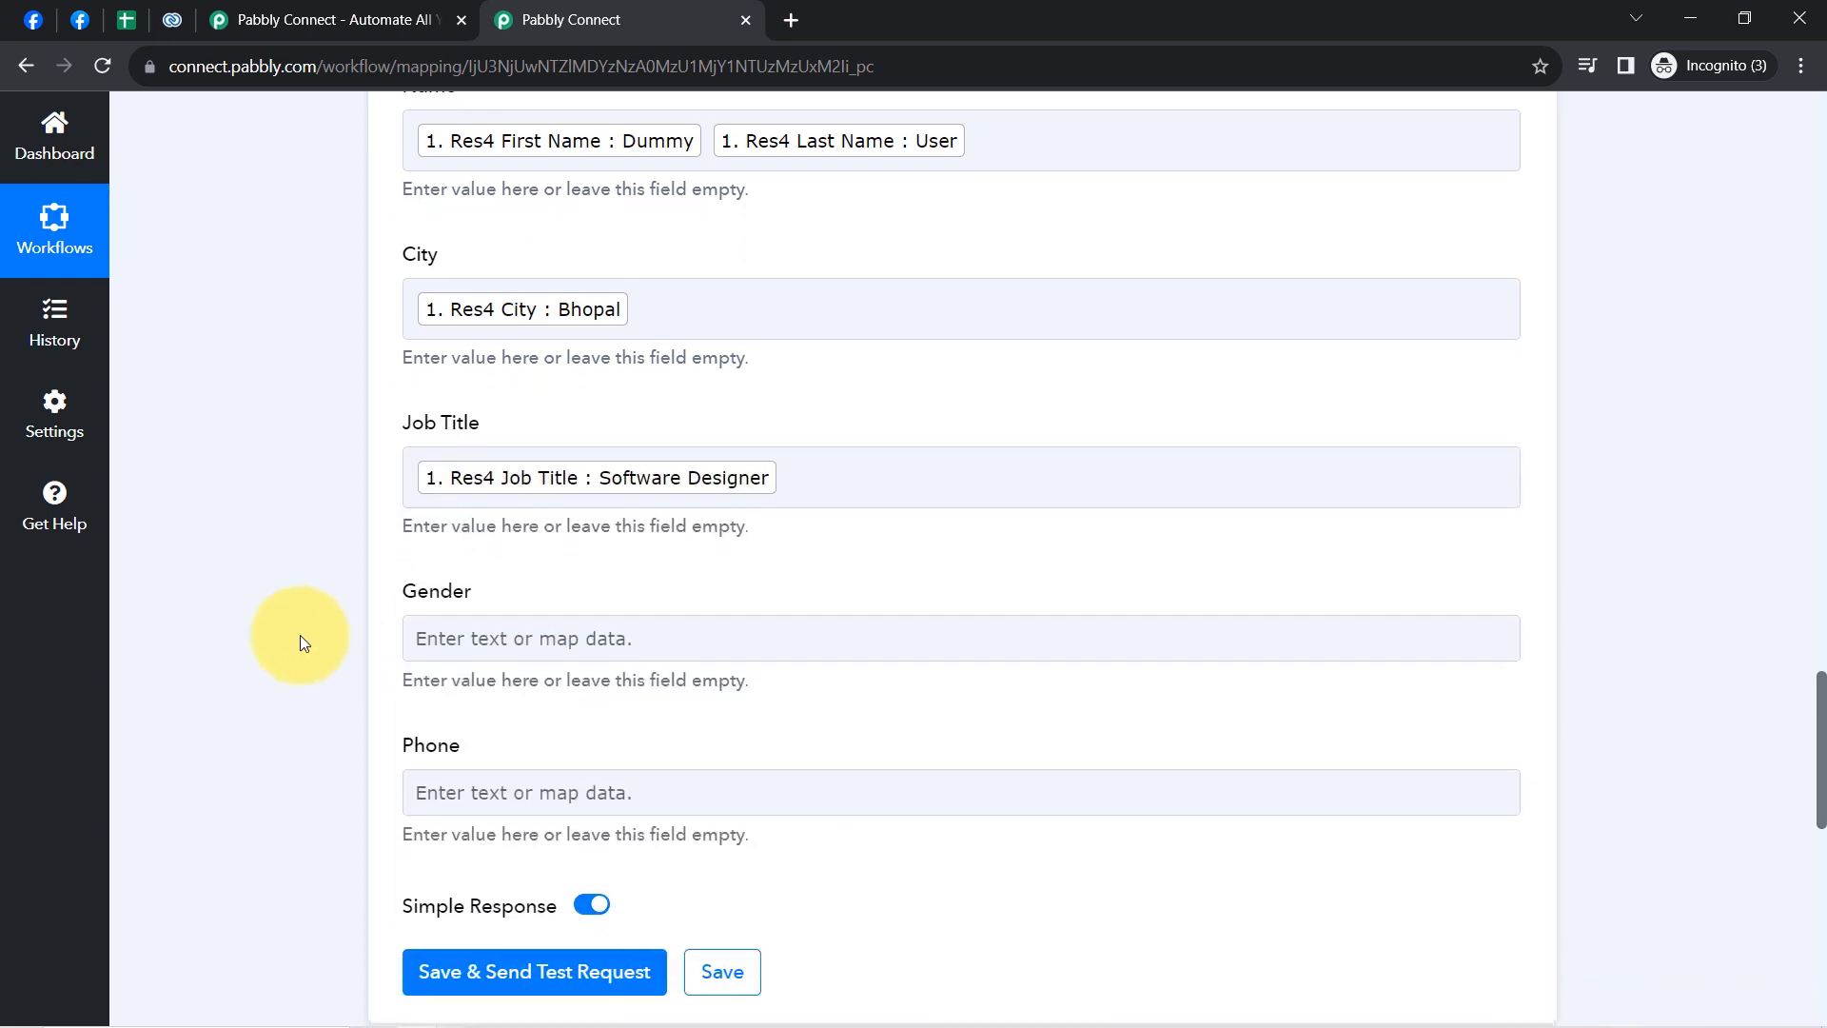
pyautogui.click(460, 641)
pyautogui.write('ma')
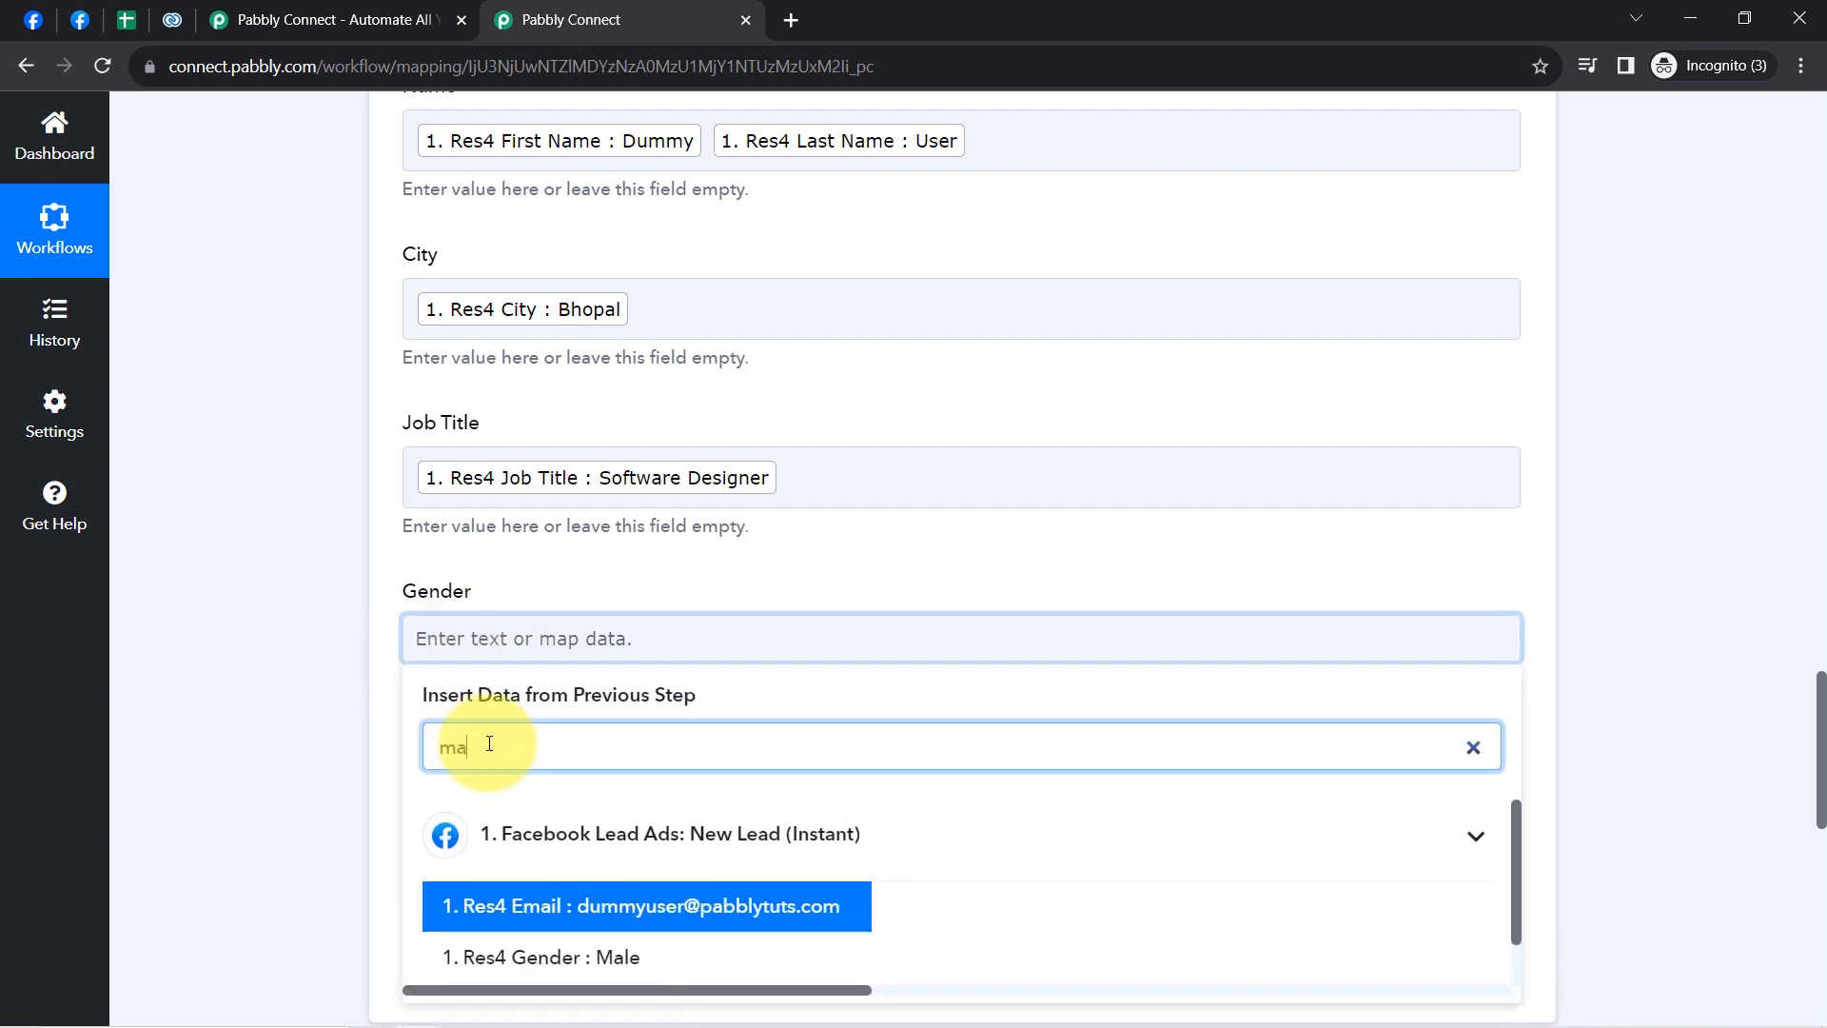
pyautogui.click(563, 954)
pyautogui.click(357, 731)
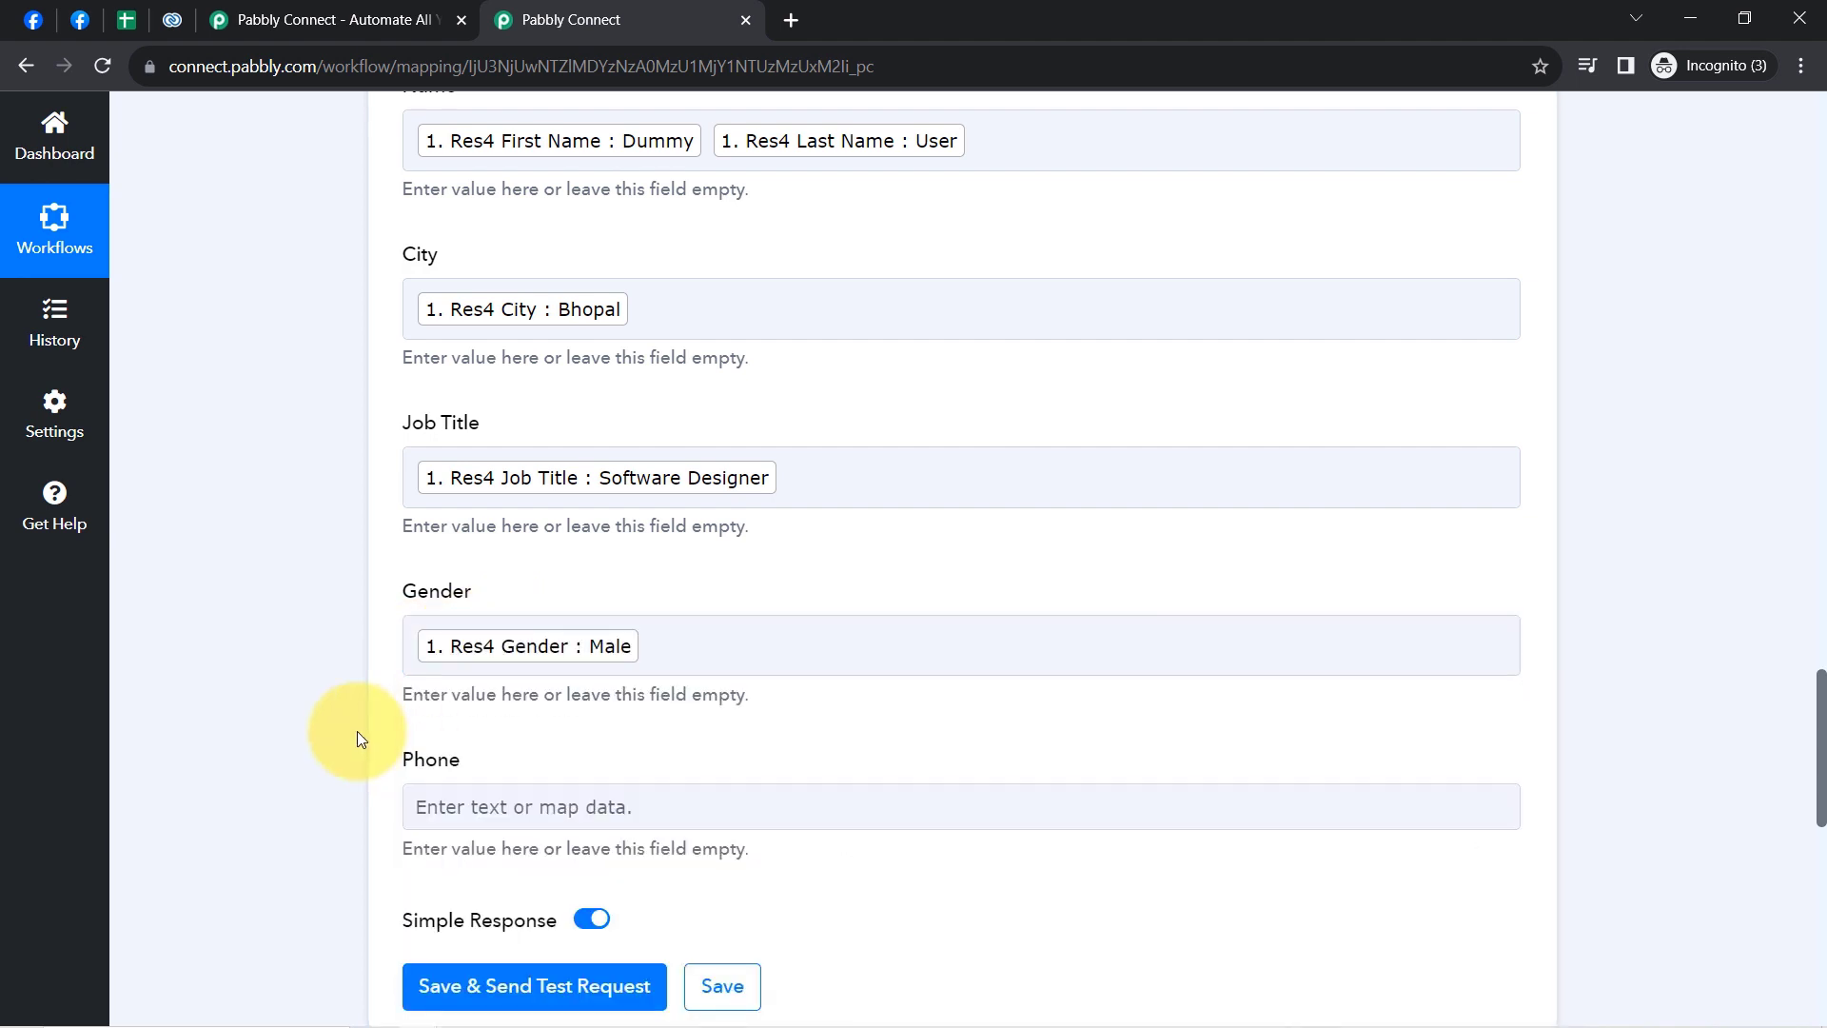
# - Map the lead's phone number into the Phone column
pyautogui.scroll(-1, 357, 738)
pyautogui.scroll(-4, 357, 738)
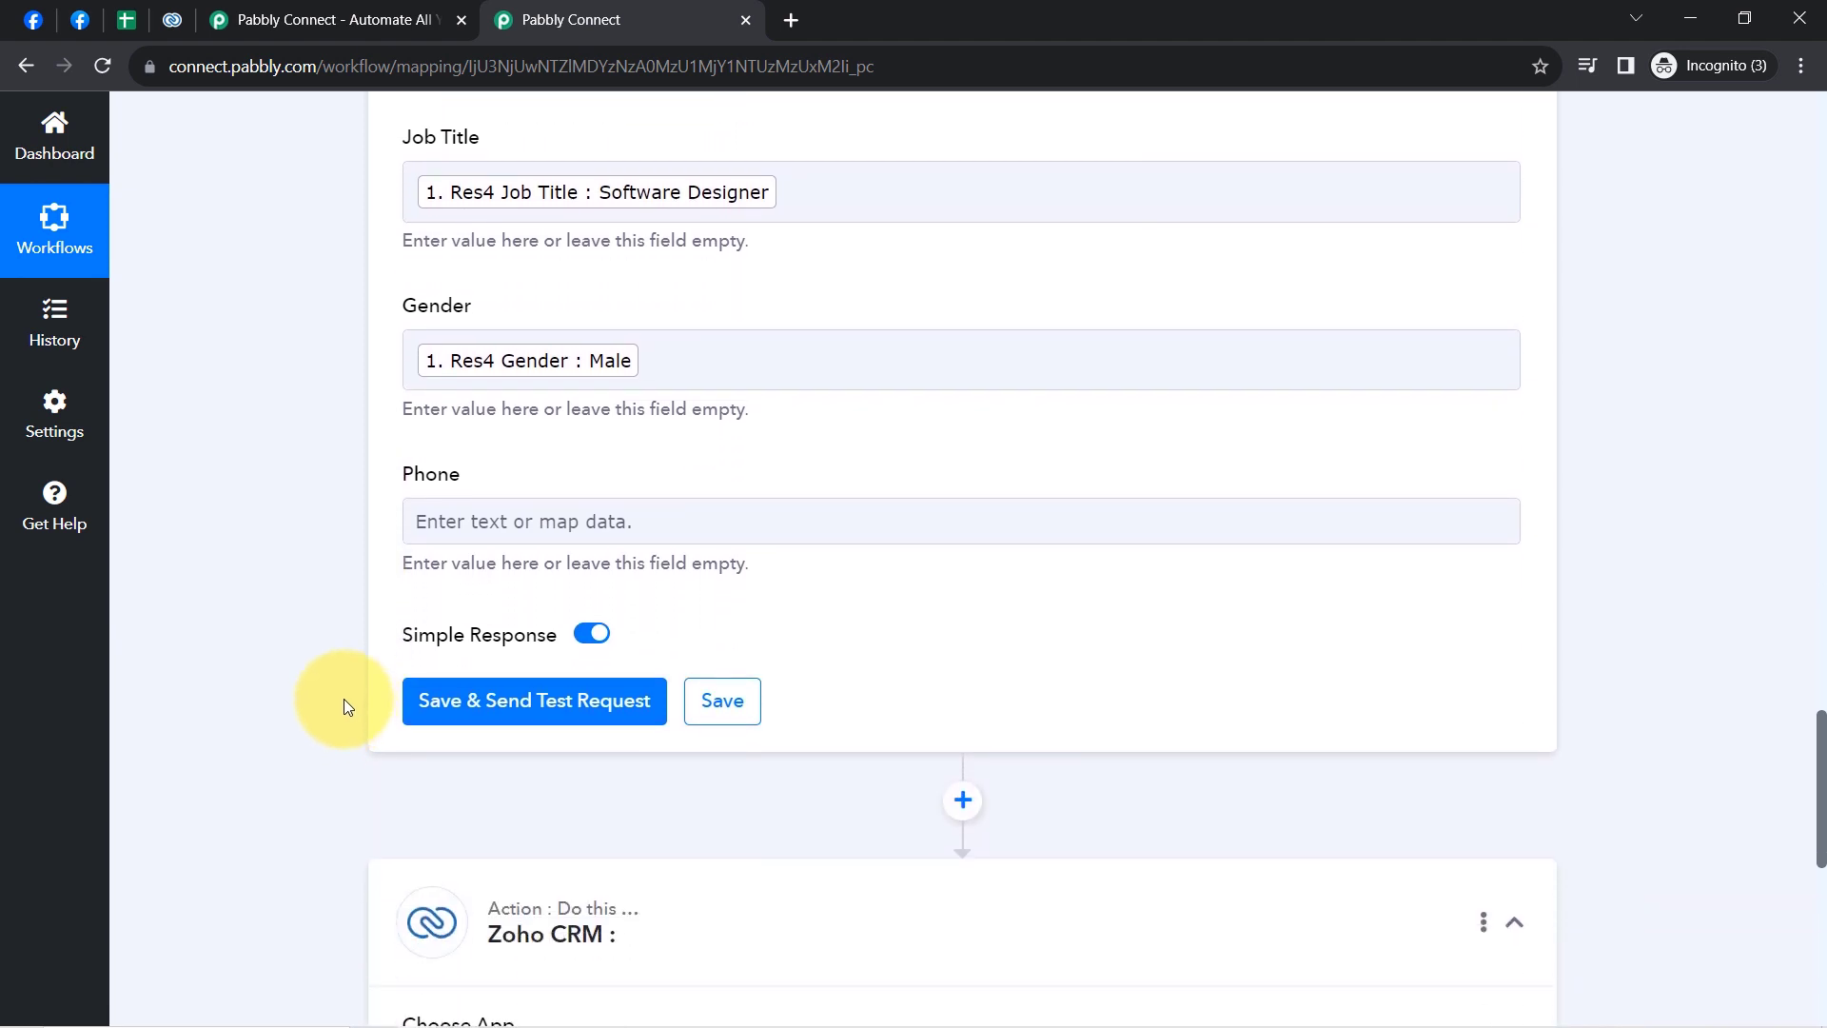
pyautogui.click(442, 438)
pyautogui.click(543, 622)
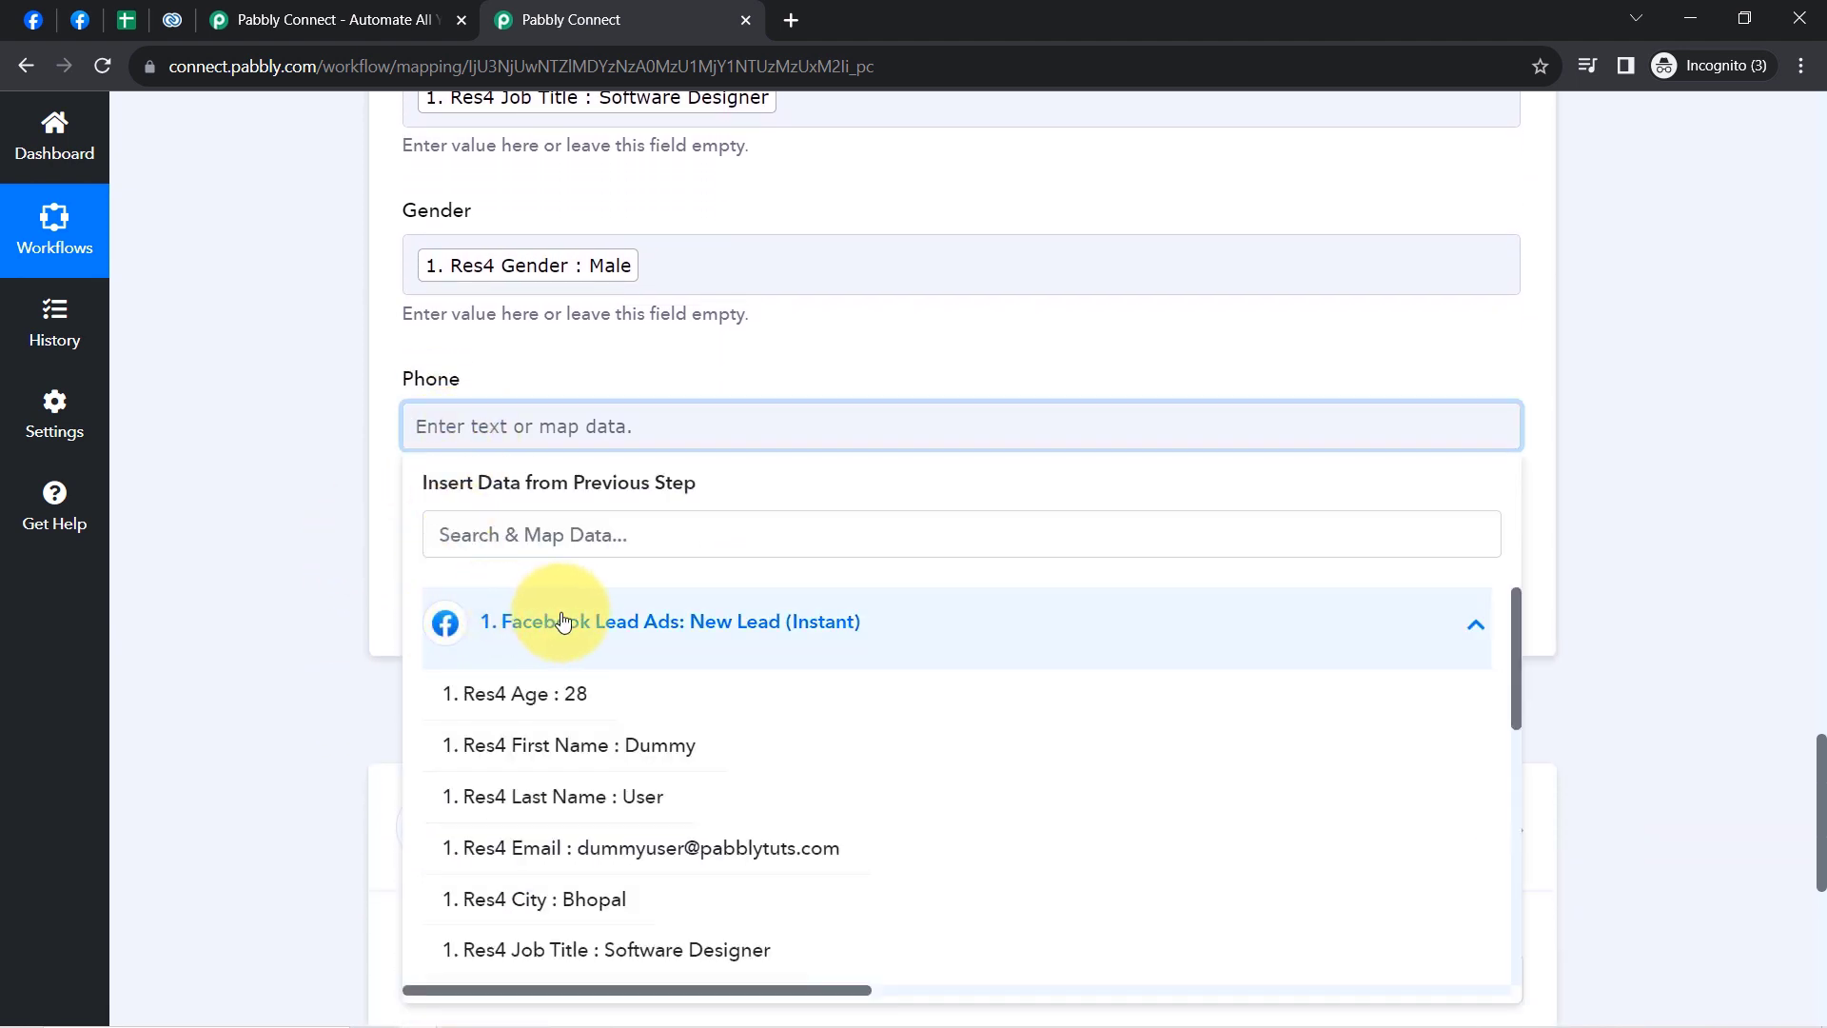
pyautogui.click(476, 537)
pyautogui.write('96')
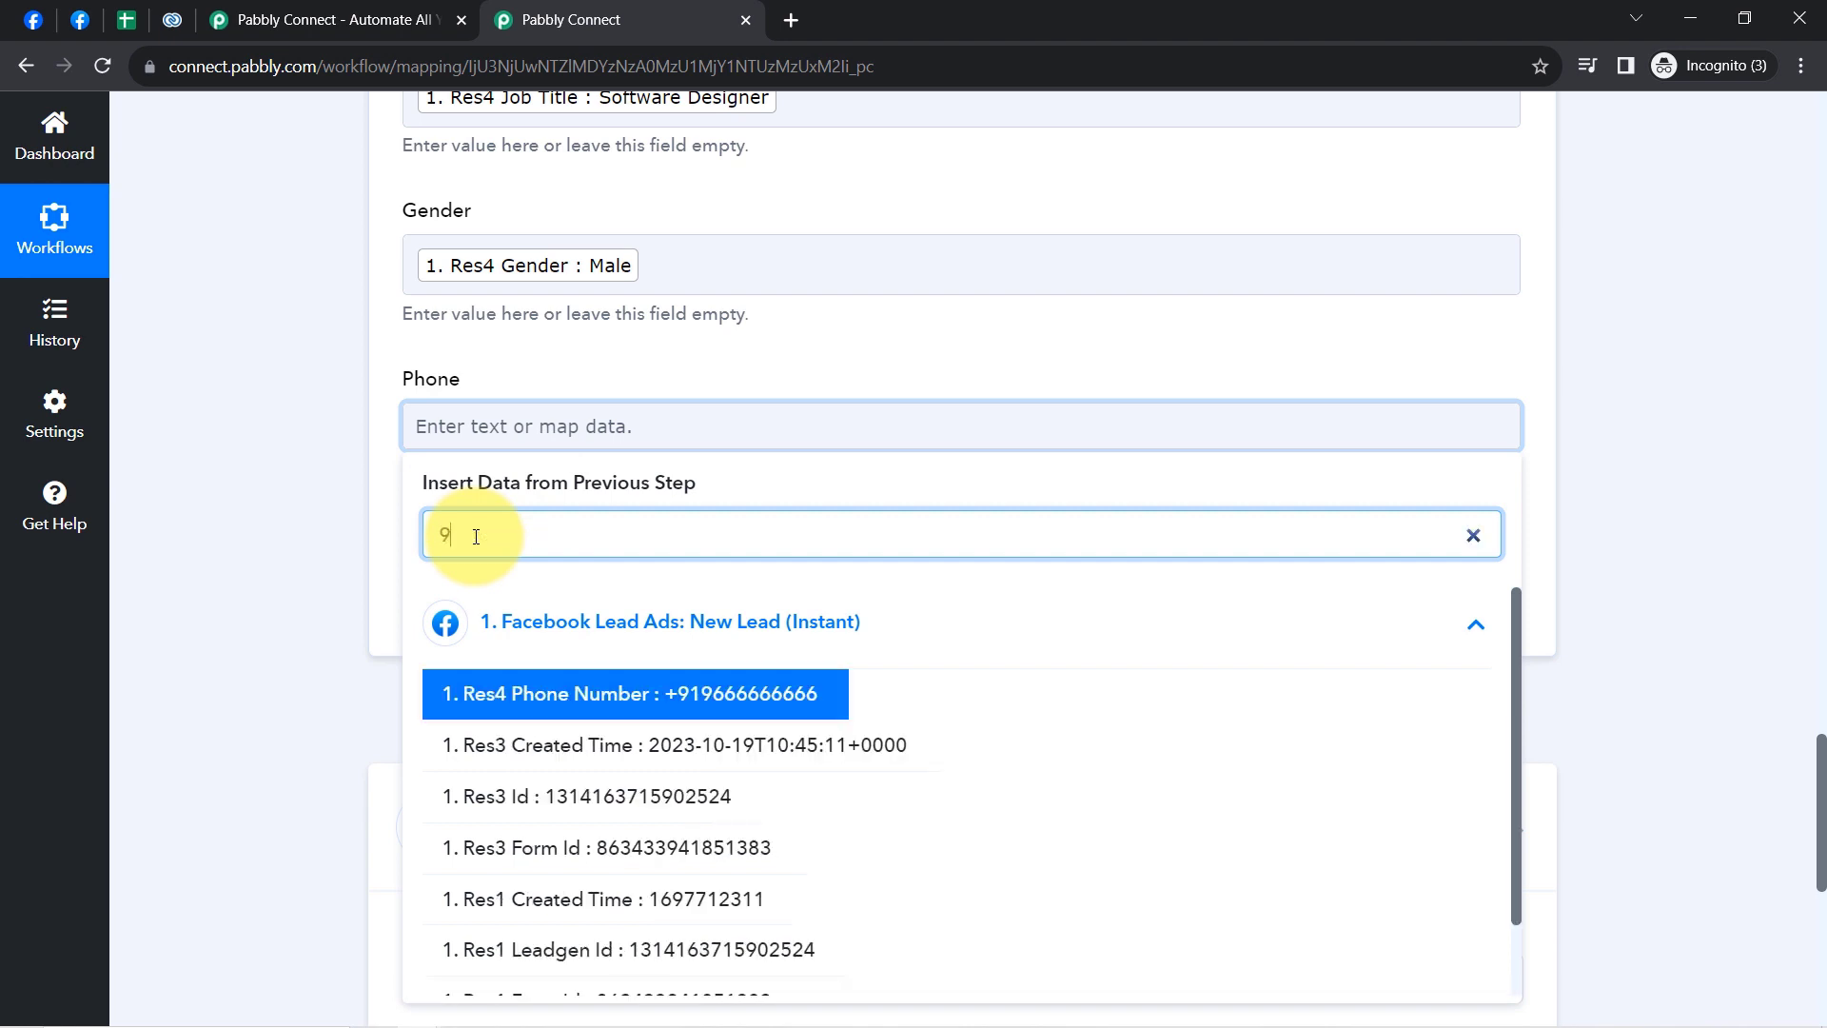
pyautogui.click(571, 693)
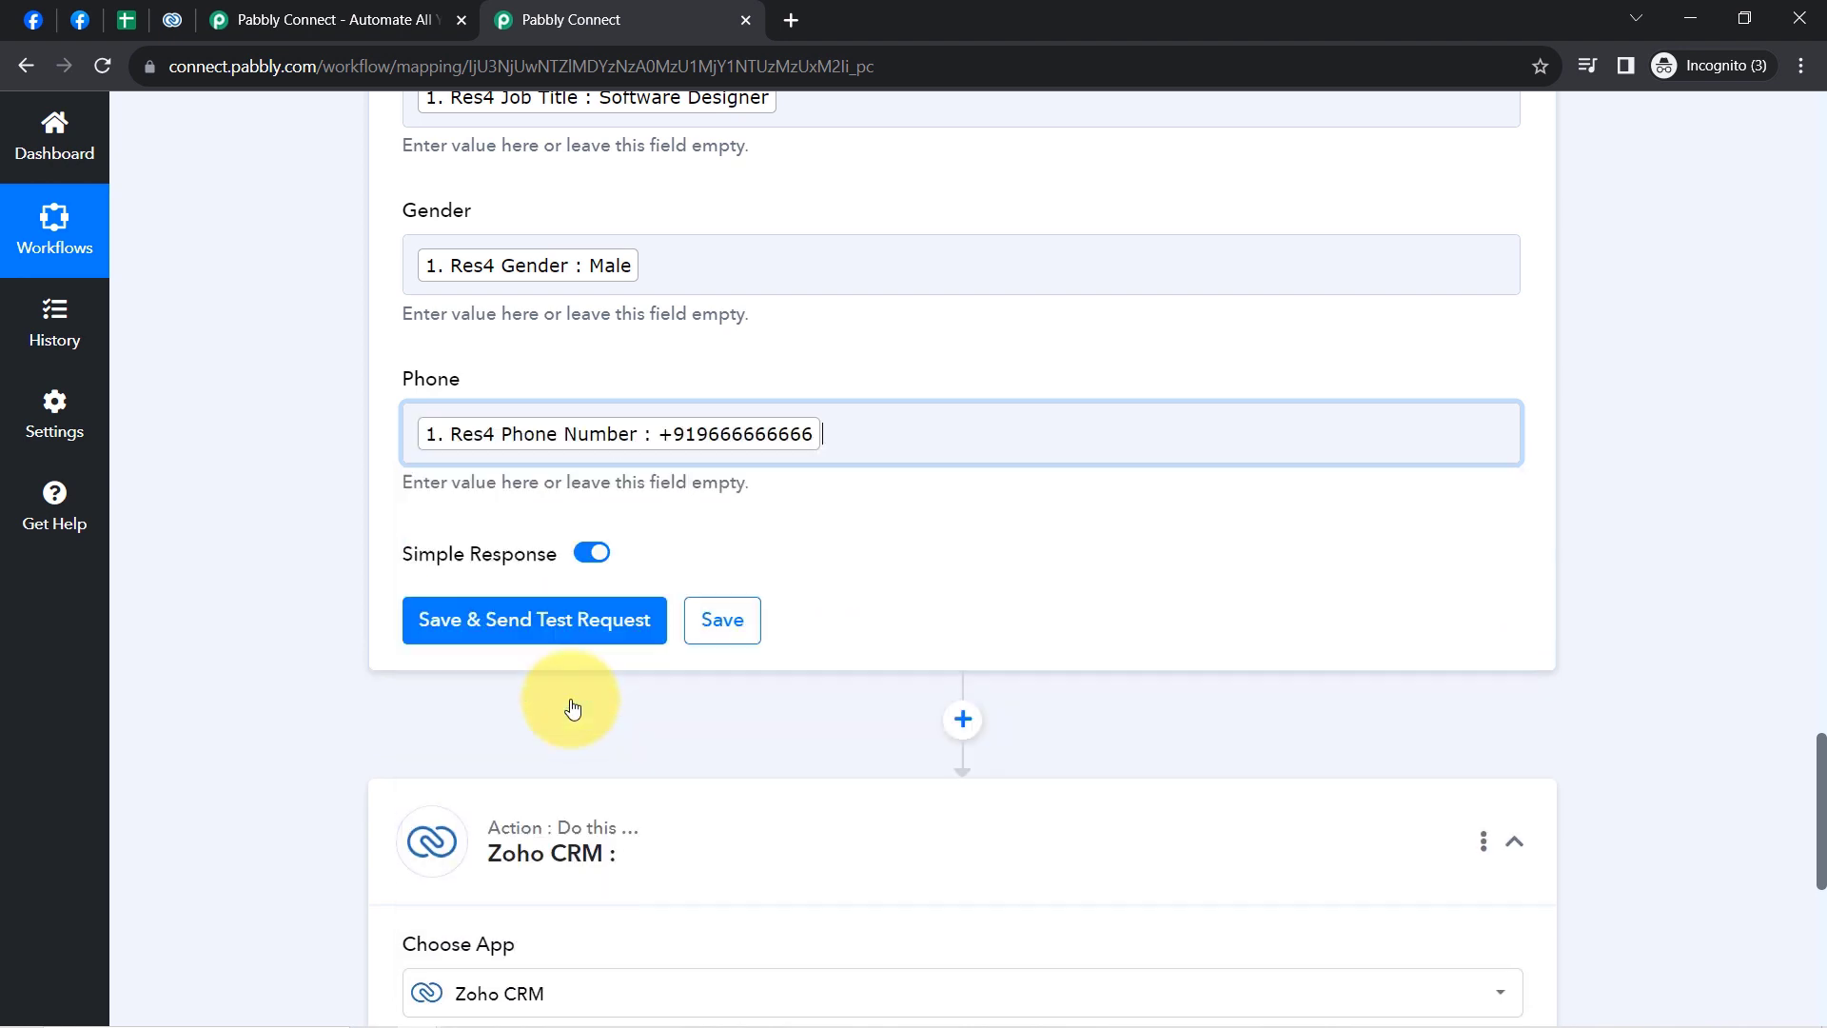
pyautogui.click(276, 502)
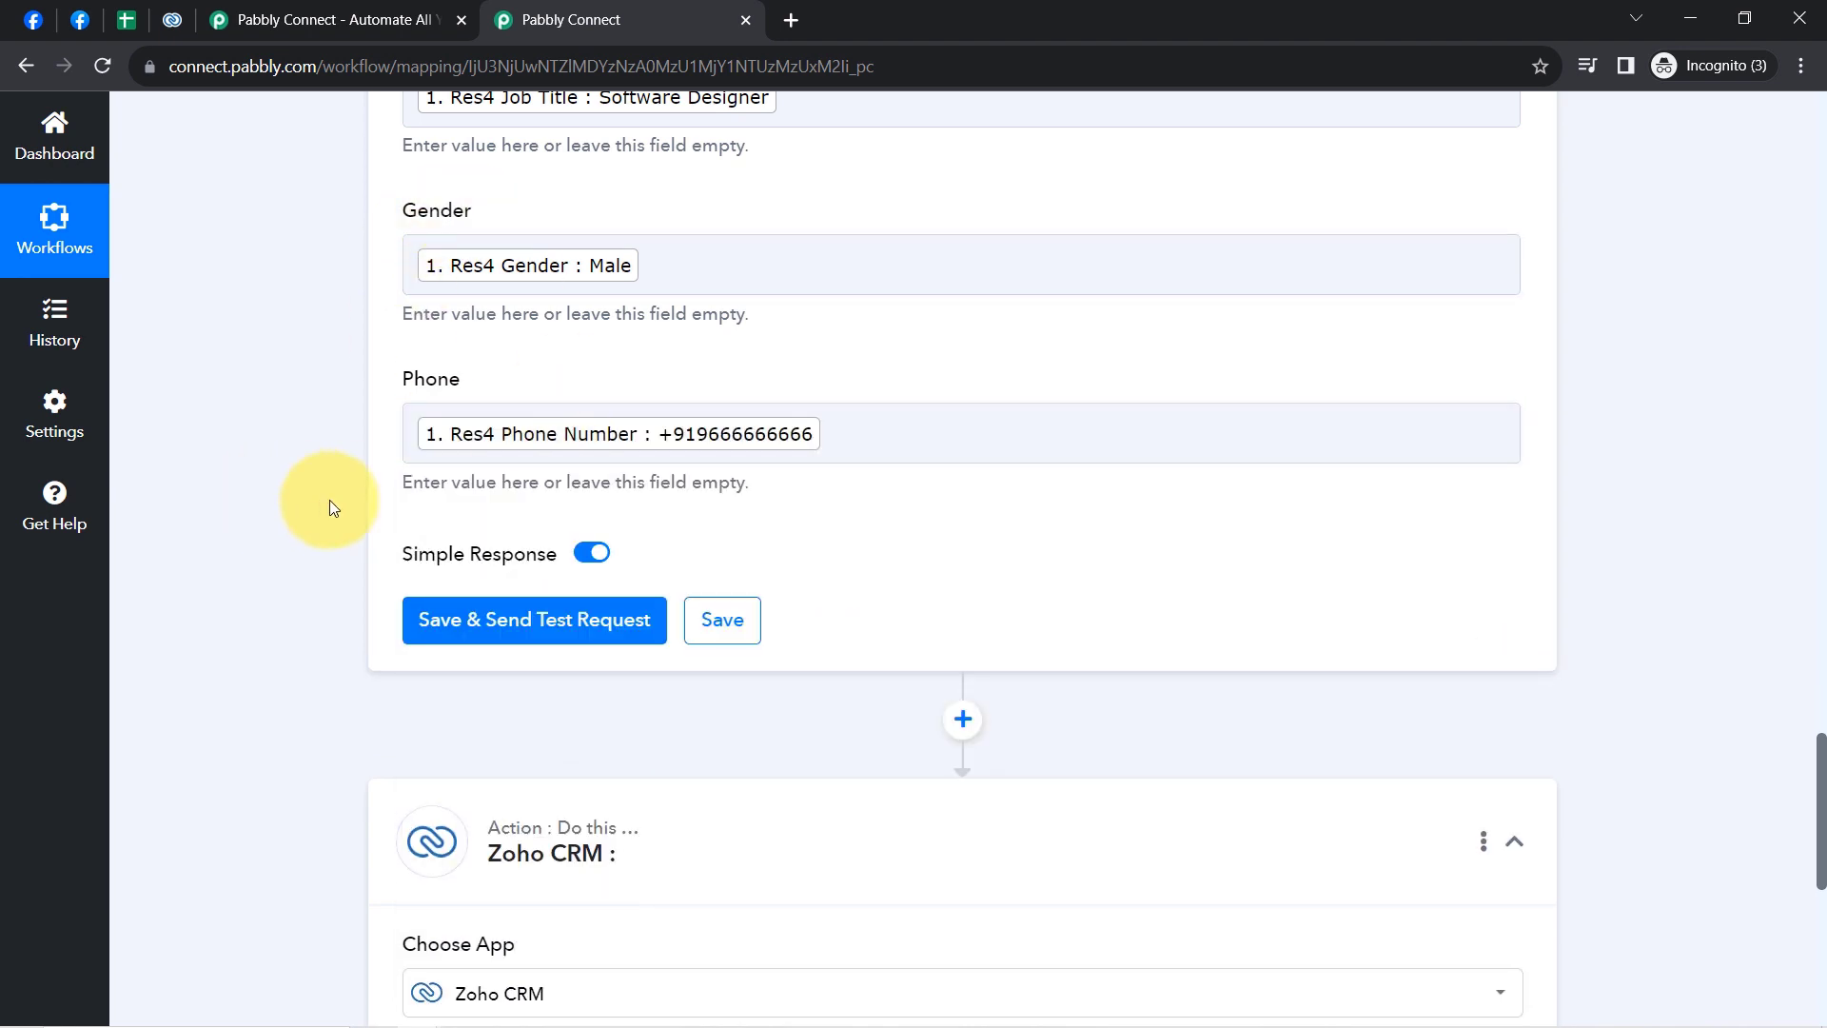
# - Save and test the Add New Row step, writing one row to Sheet1!A3:G3, then check the sheet
pyautogui.click(505, 628)
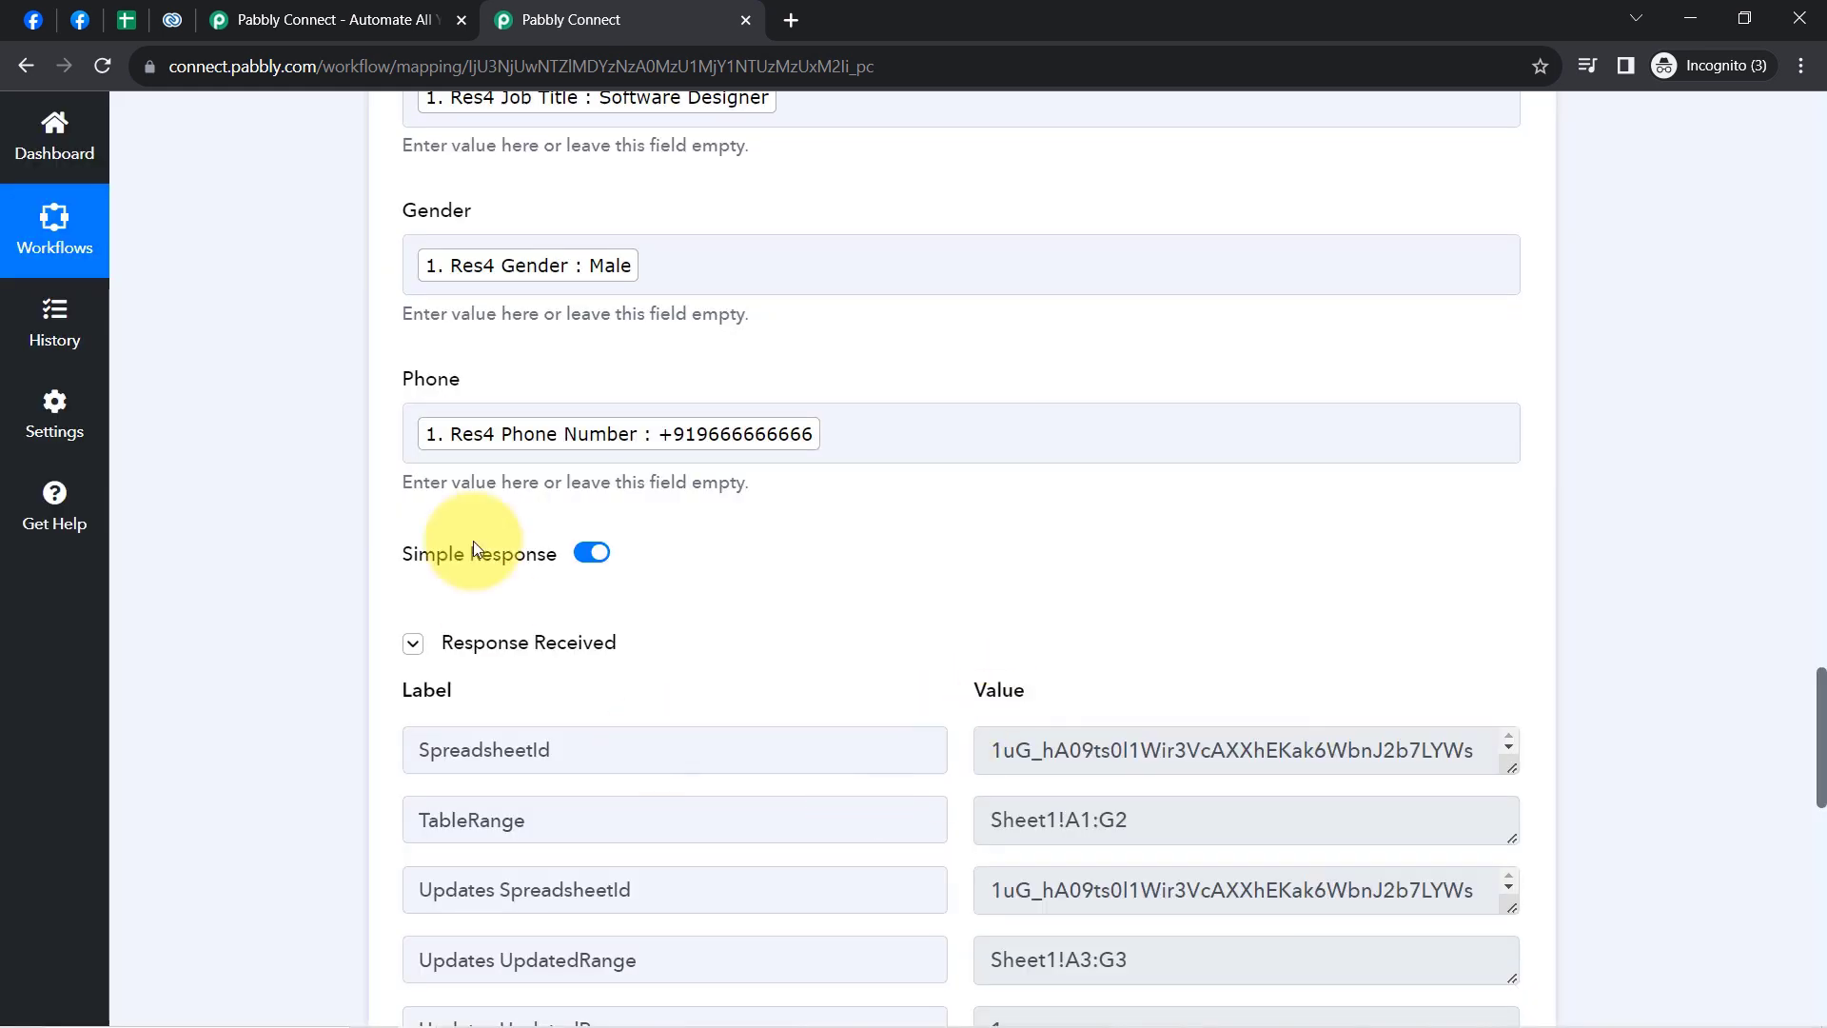
pyautogui.moveTo(1822, 709); pyautogui.dragTo(1823, 776)
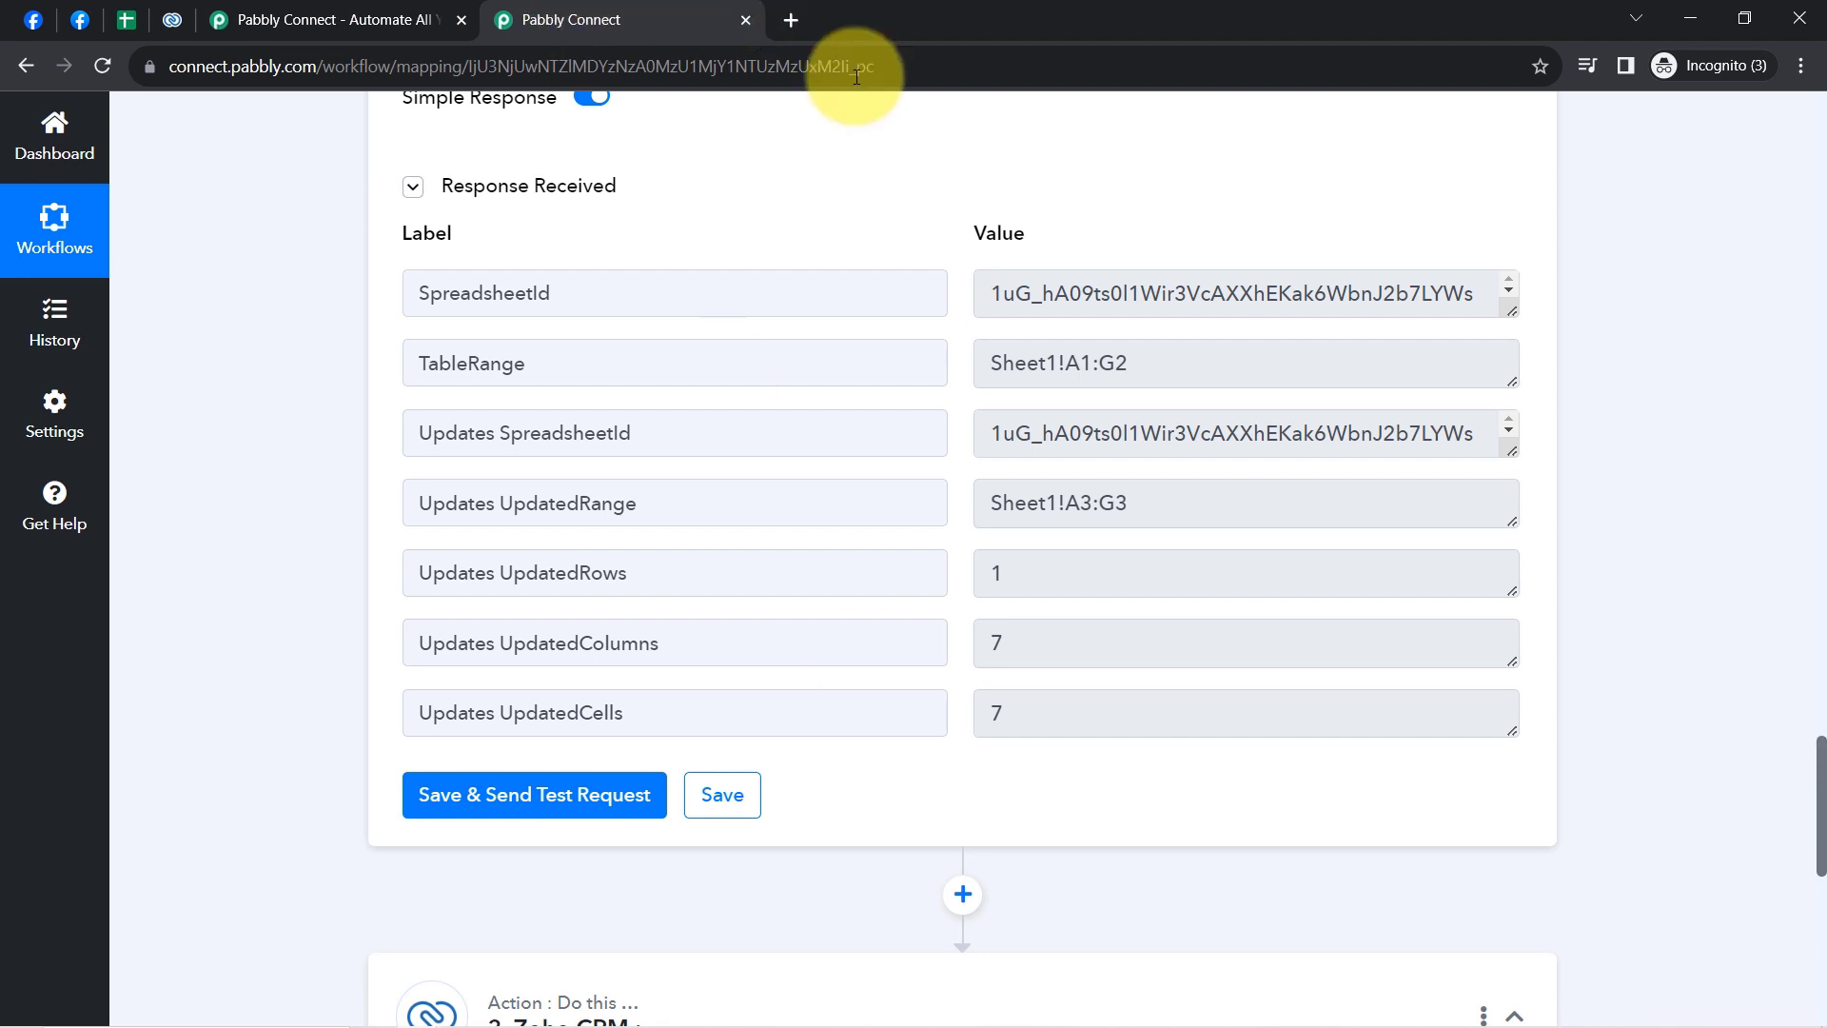
pyautogui.click(125, 19)
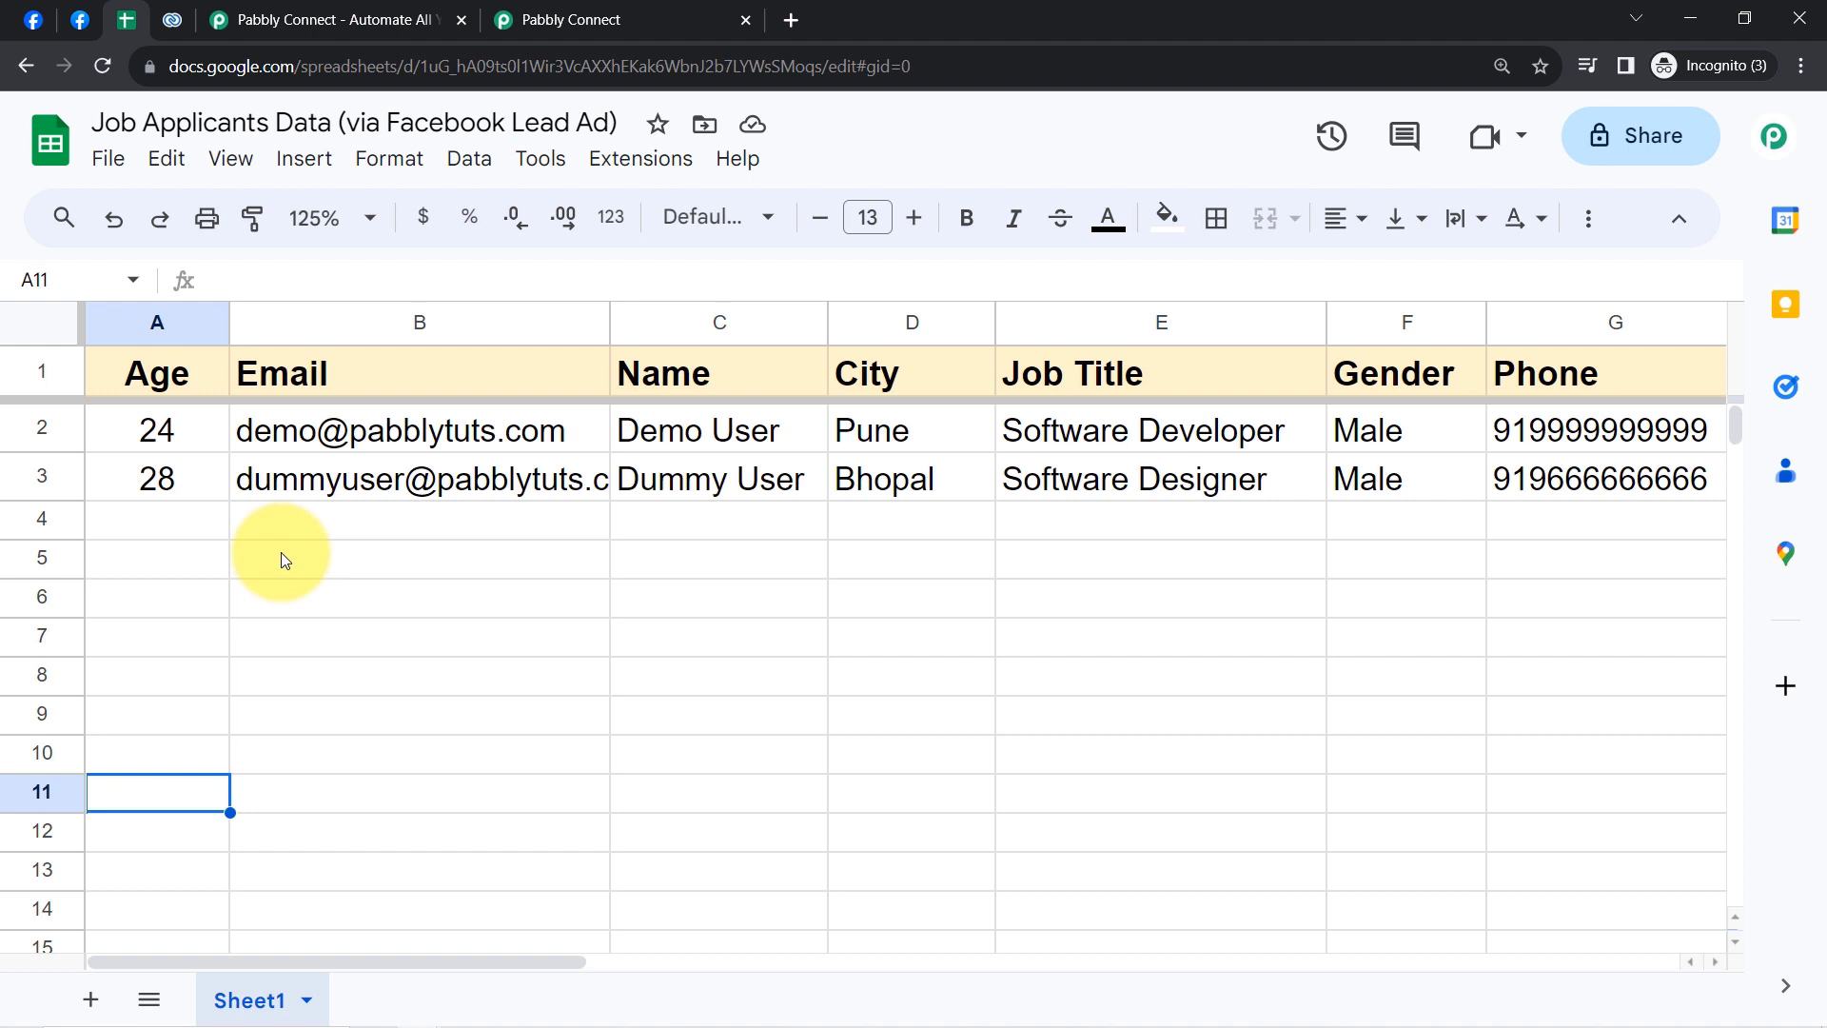
pyautogui.click(133, 488)
pyautogui.click(238, 477)
pyautogui.click(762, 479)
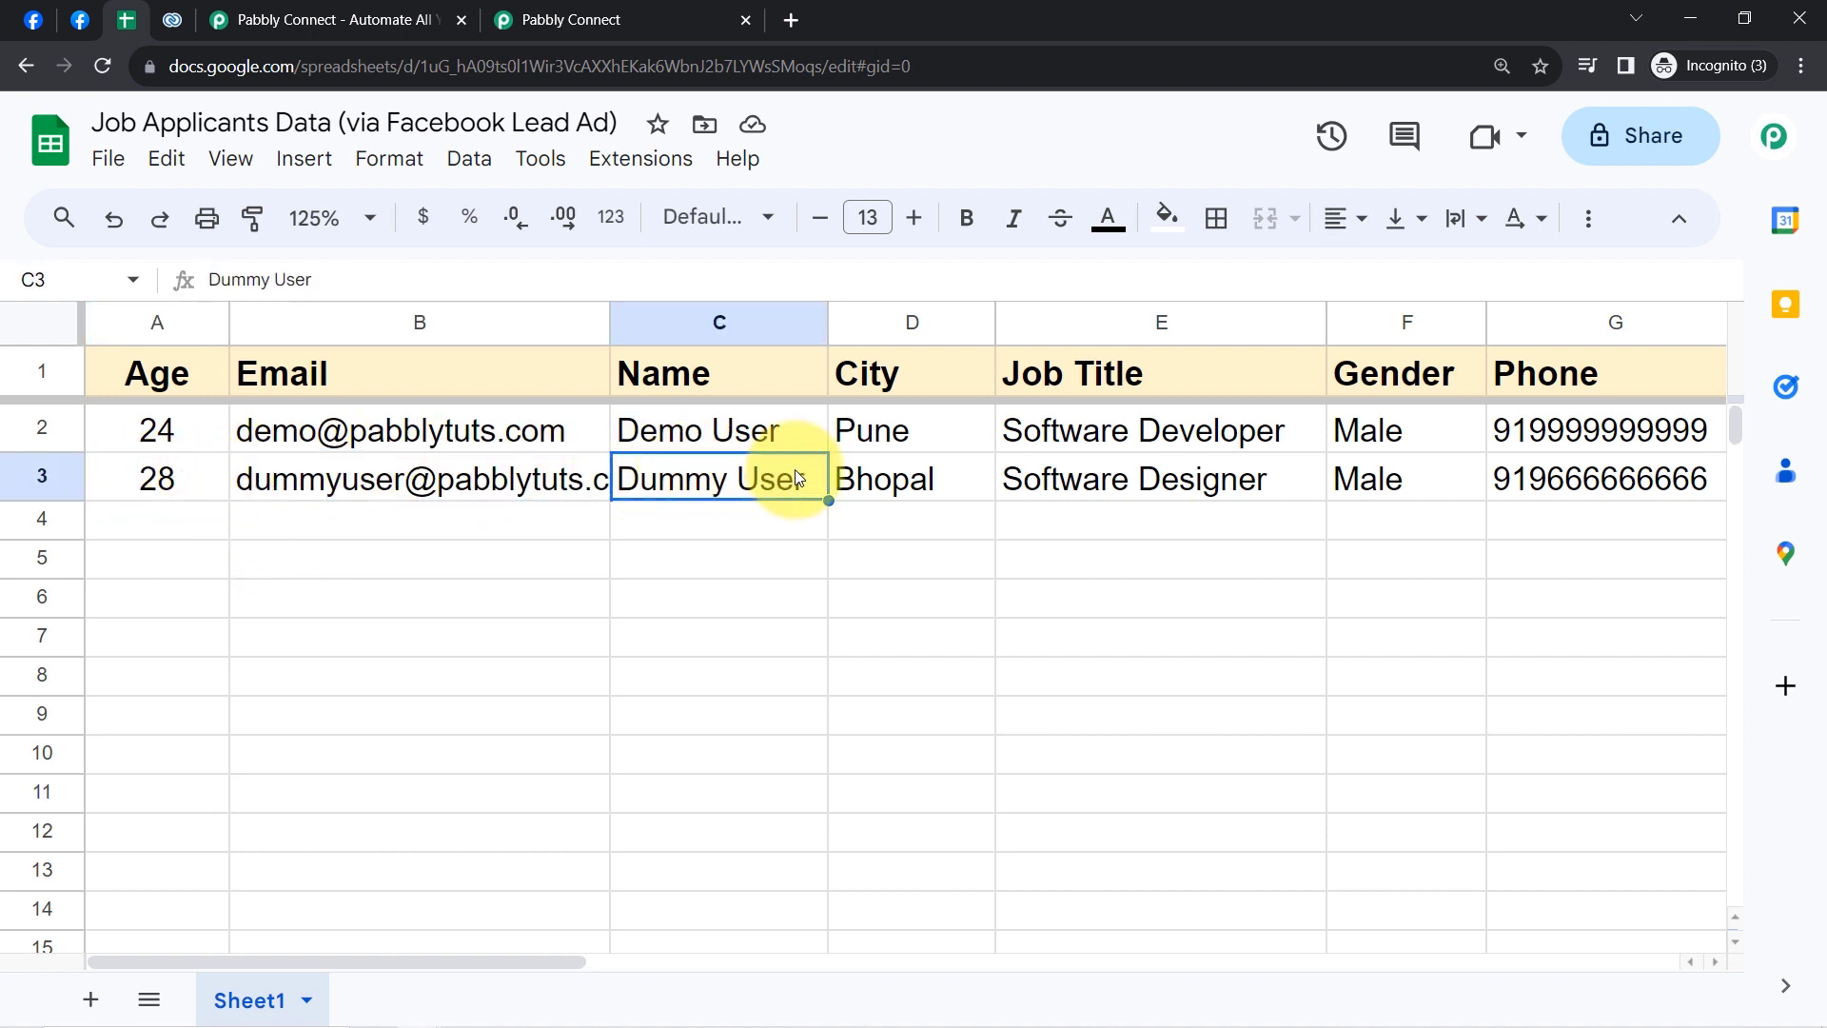
pyautogui.click(962, 476)
pyautogui.click(1133, 477)
pyautogui.click(1394, 480)
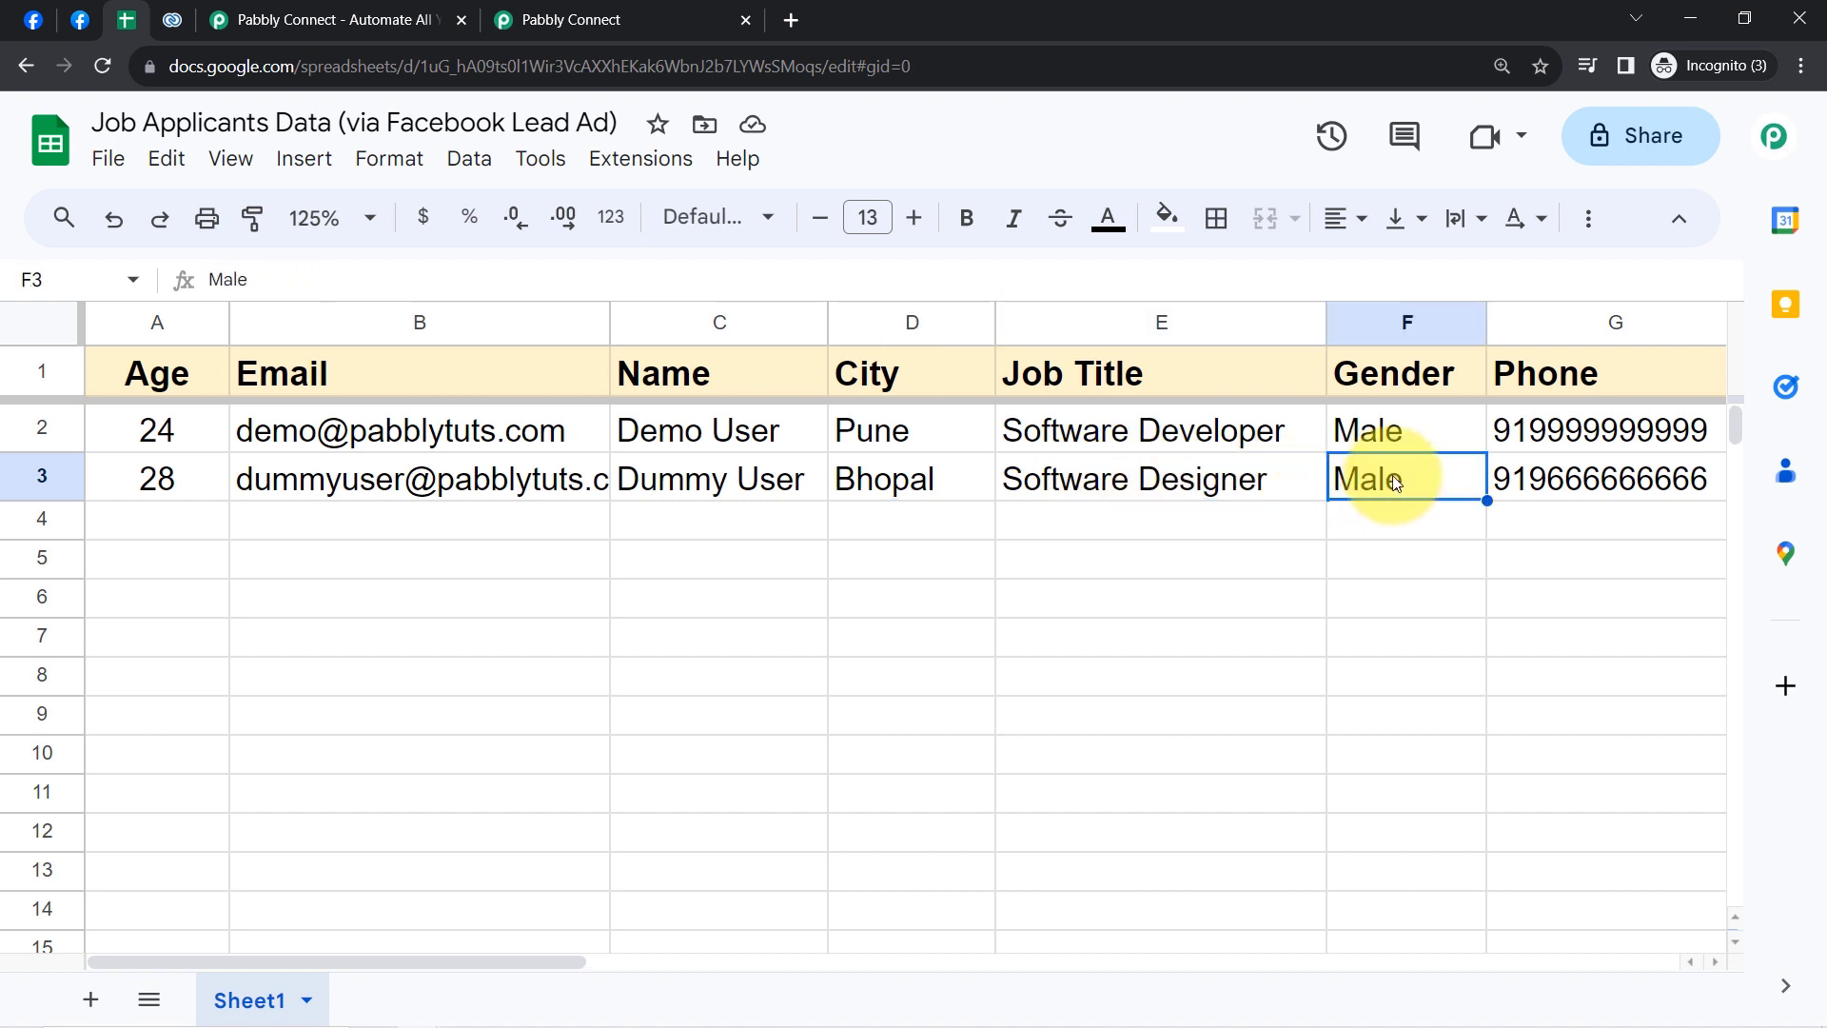
pyautogui.click(1562, 479)
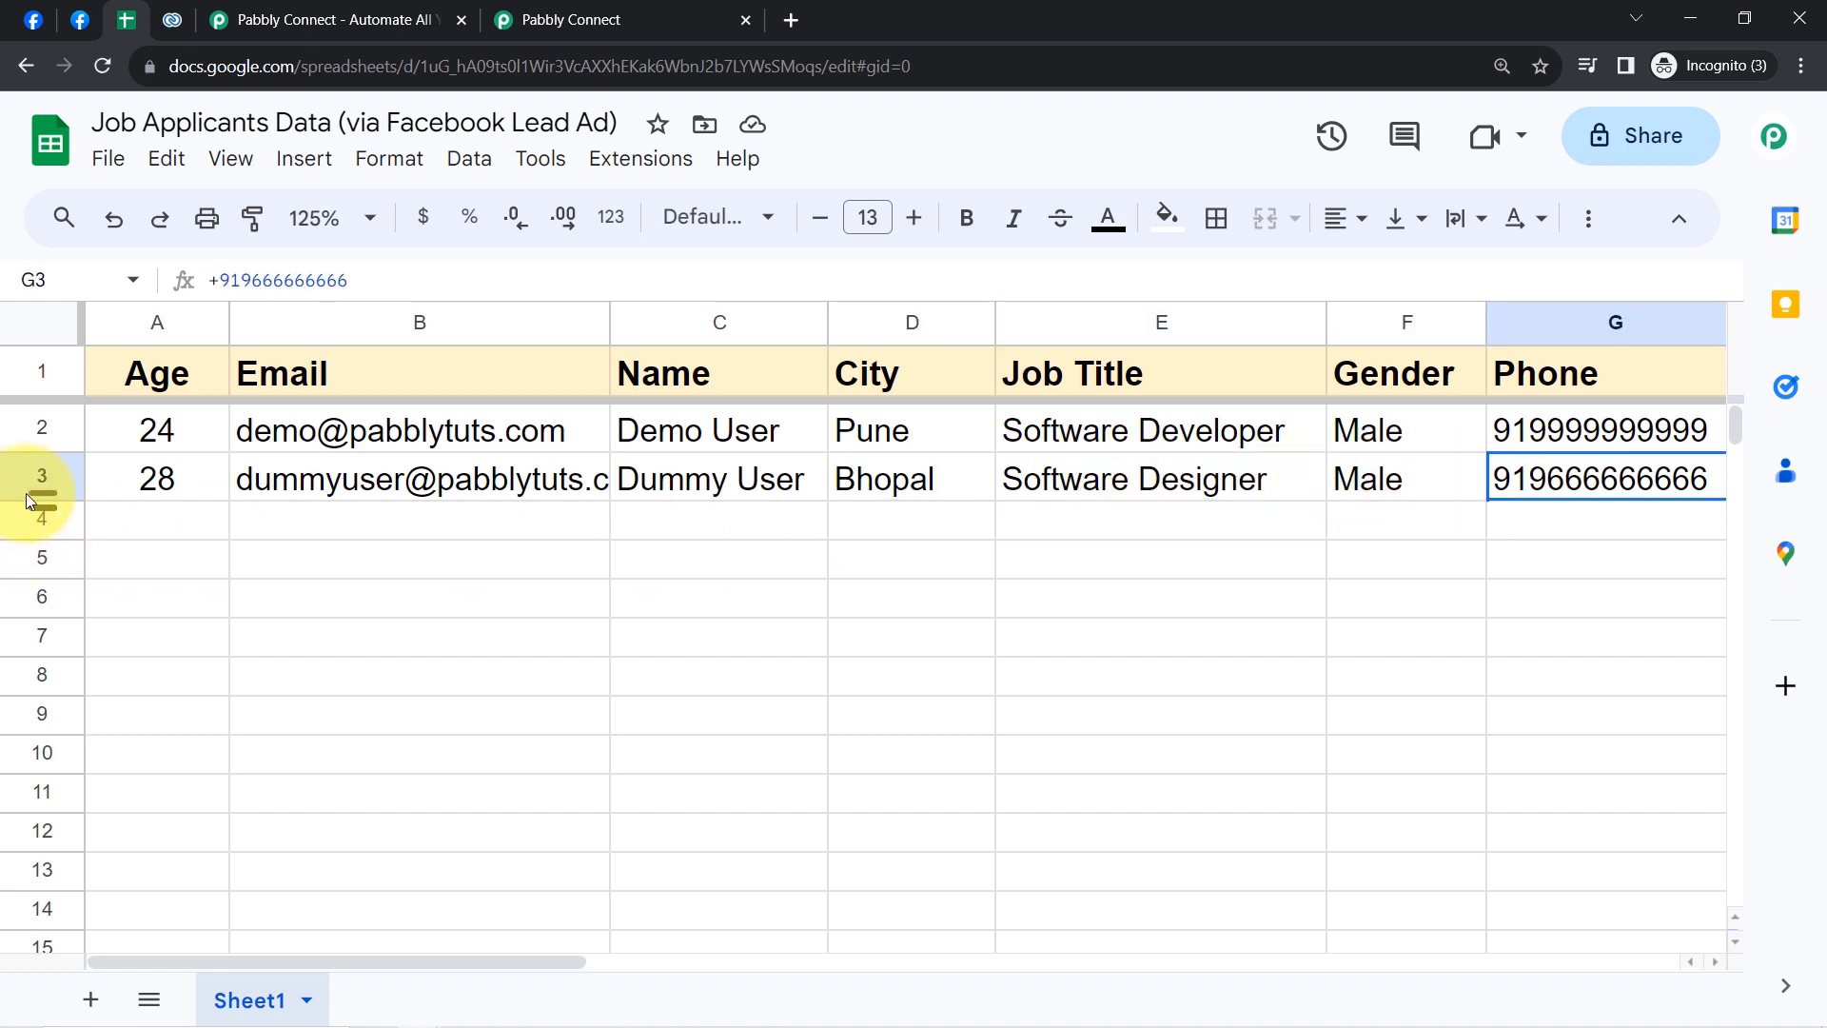
pyautogui.click(123, 471)
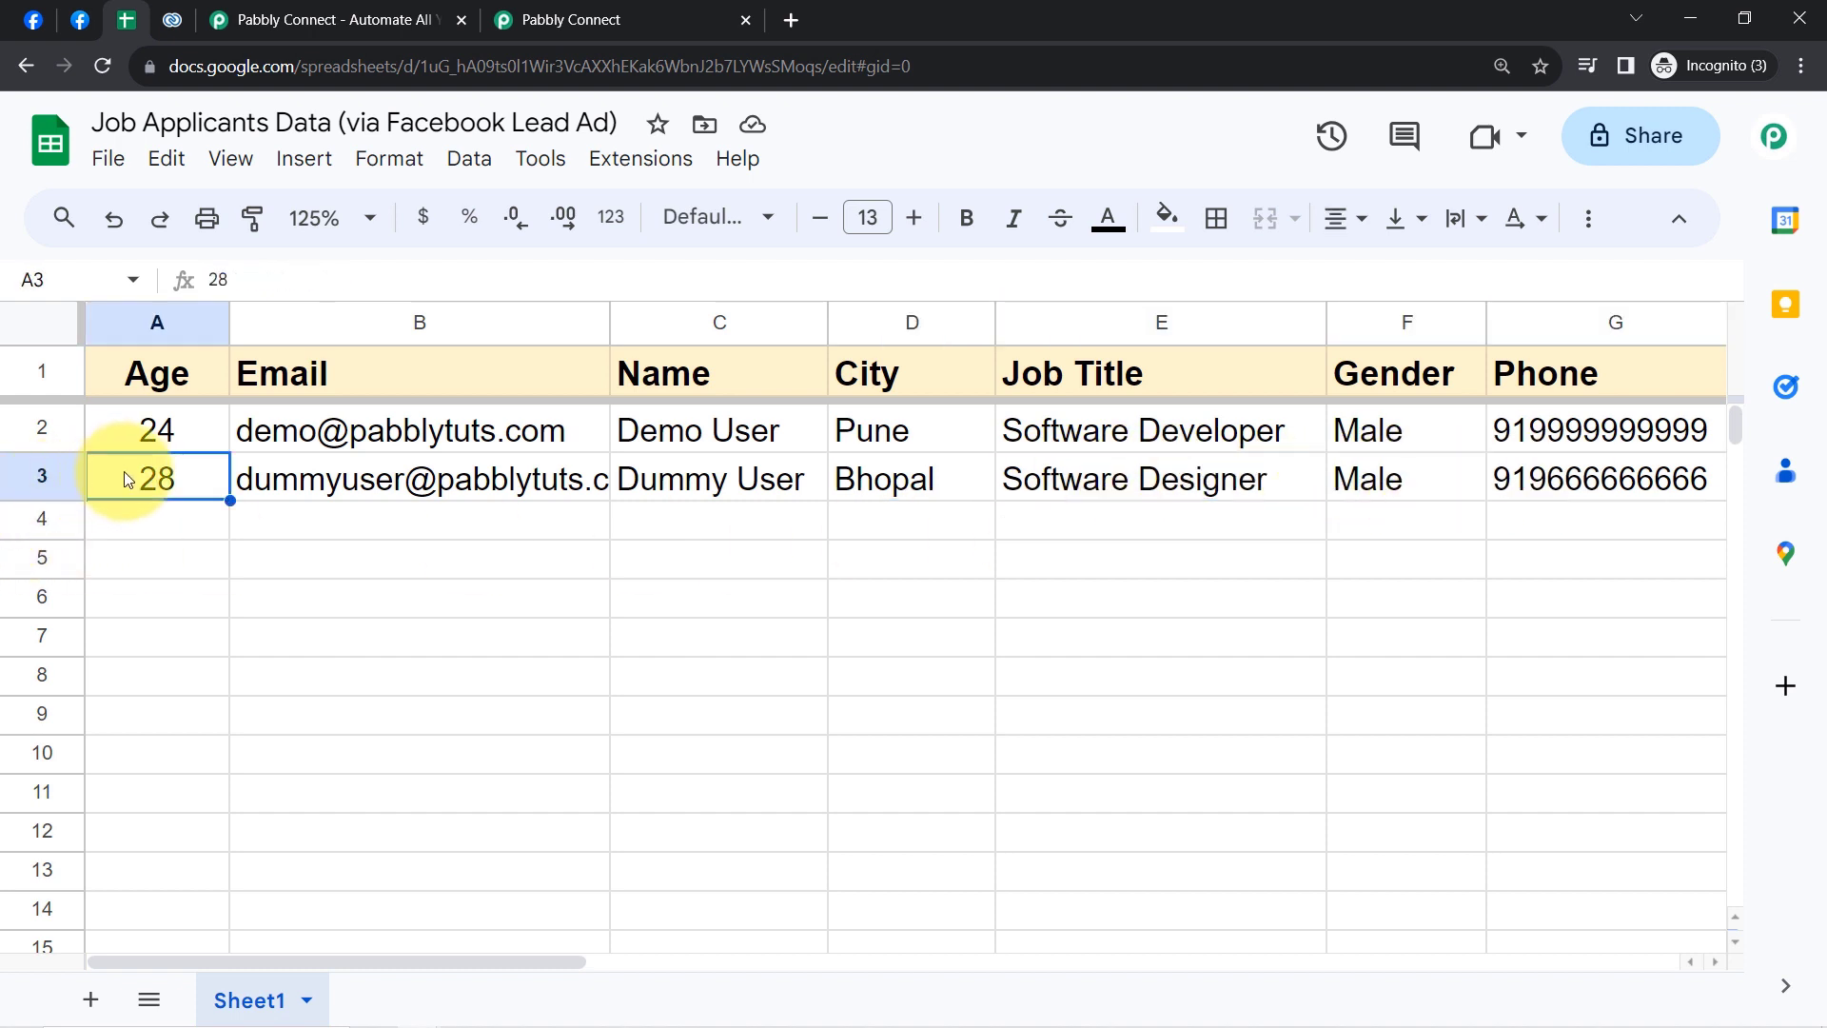
pyautogui.moveTo(305, 470)
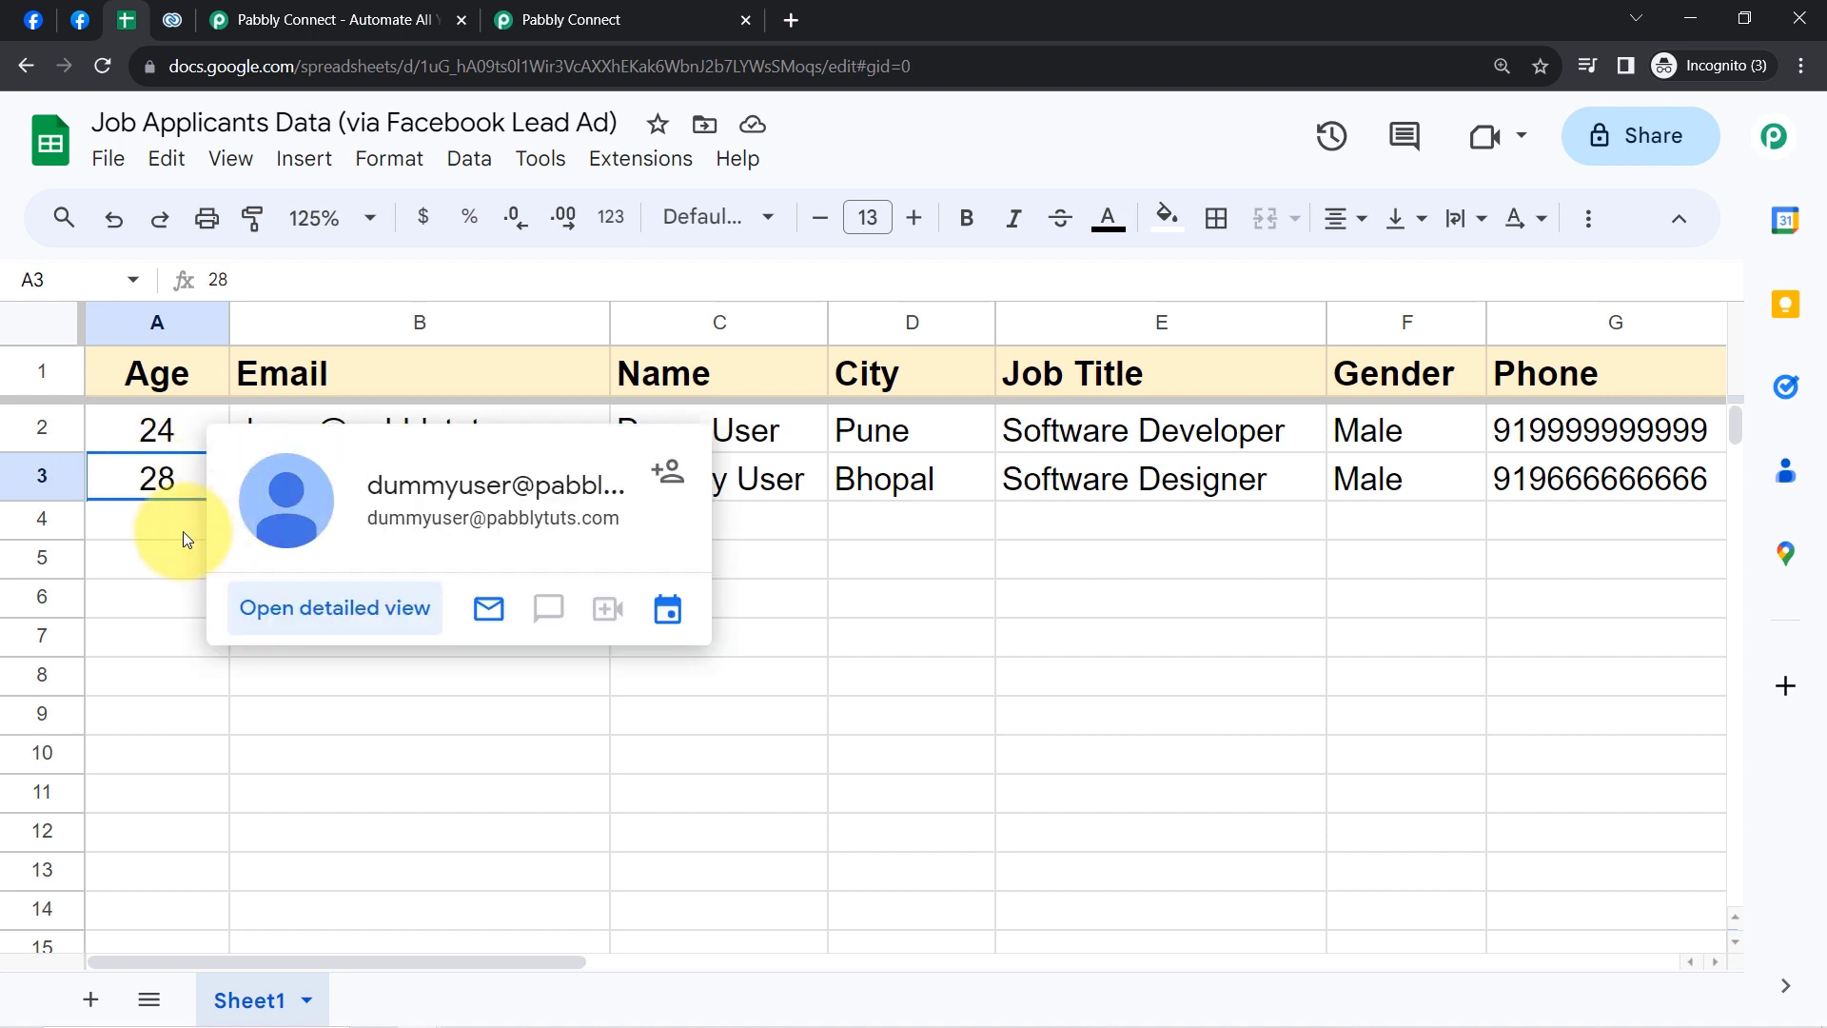
pyautogui.click(118, 571)
pyautogui.click(759, 482)
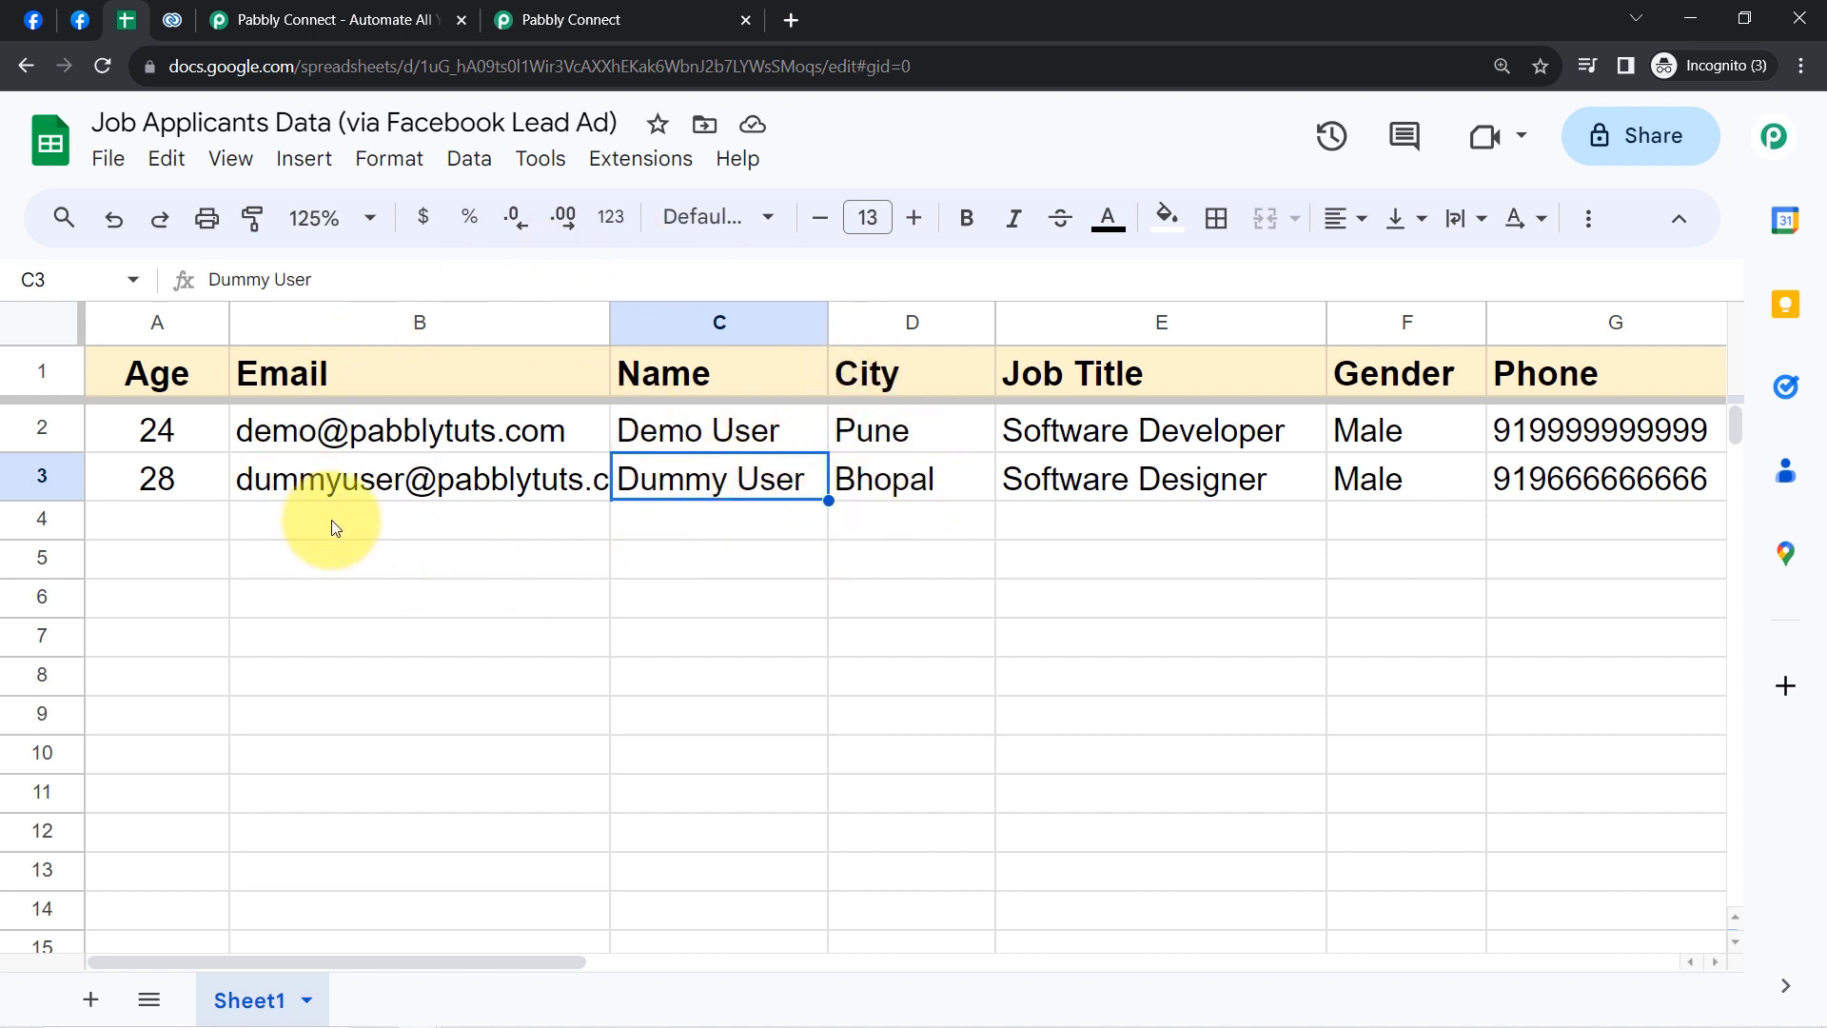
# - Collapse the Google Sheets step in the workflow editor
pyautogui.click(613, 11)
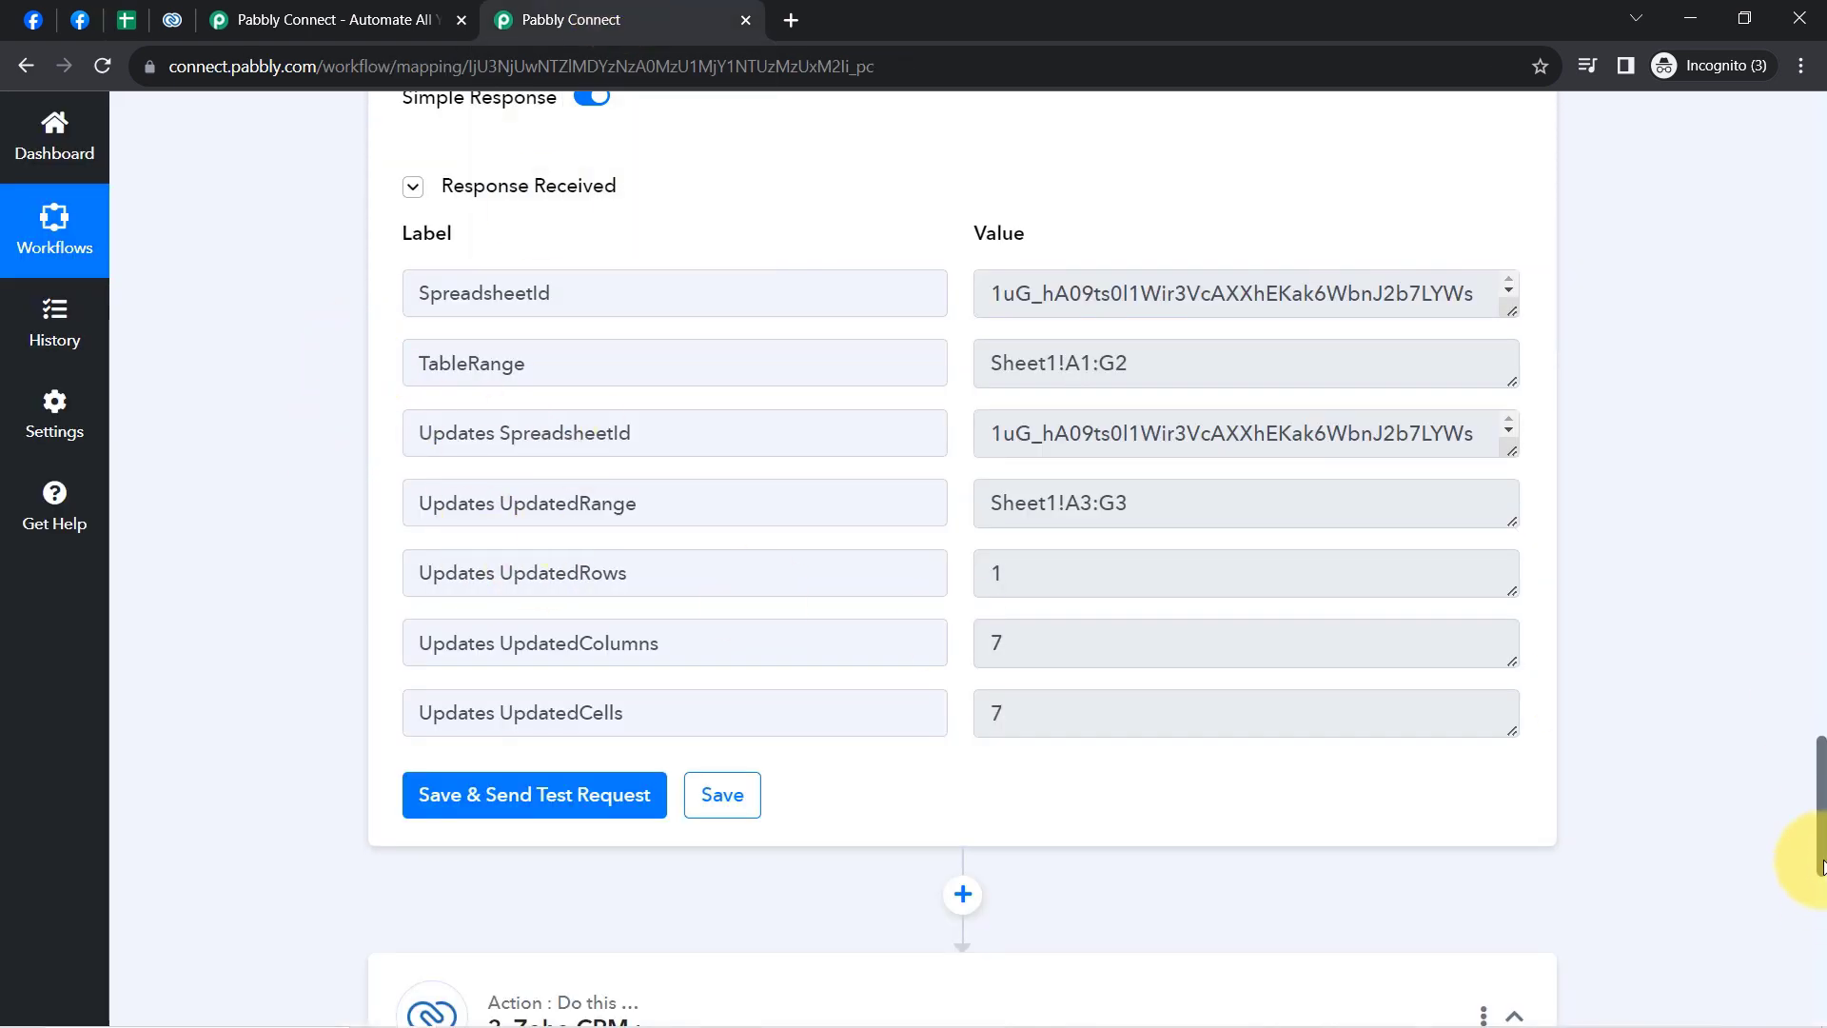
pyautogui.moveTo(1822, 861); pyautogui.dragTo(1741, 517)
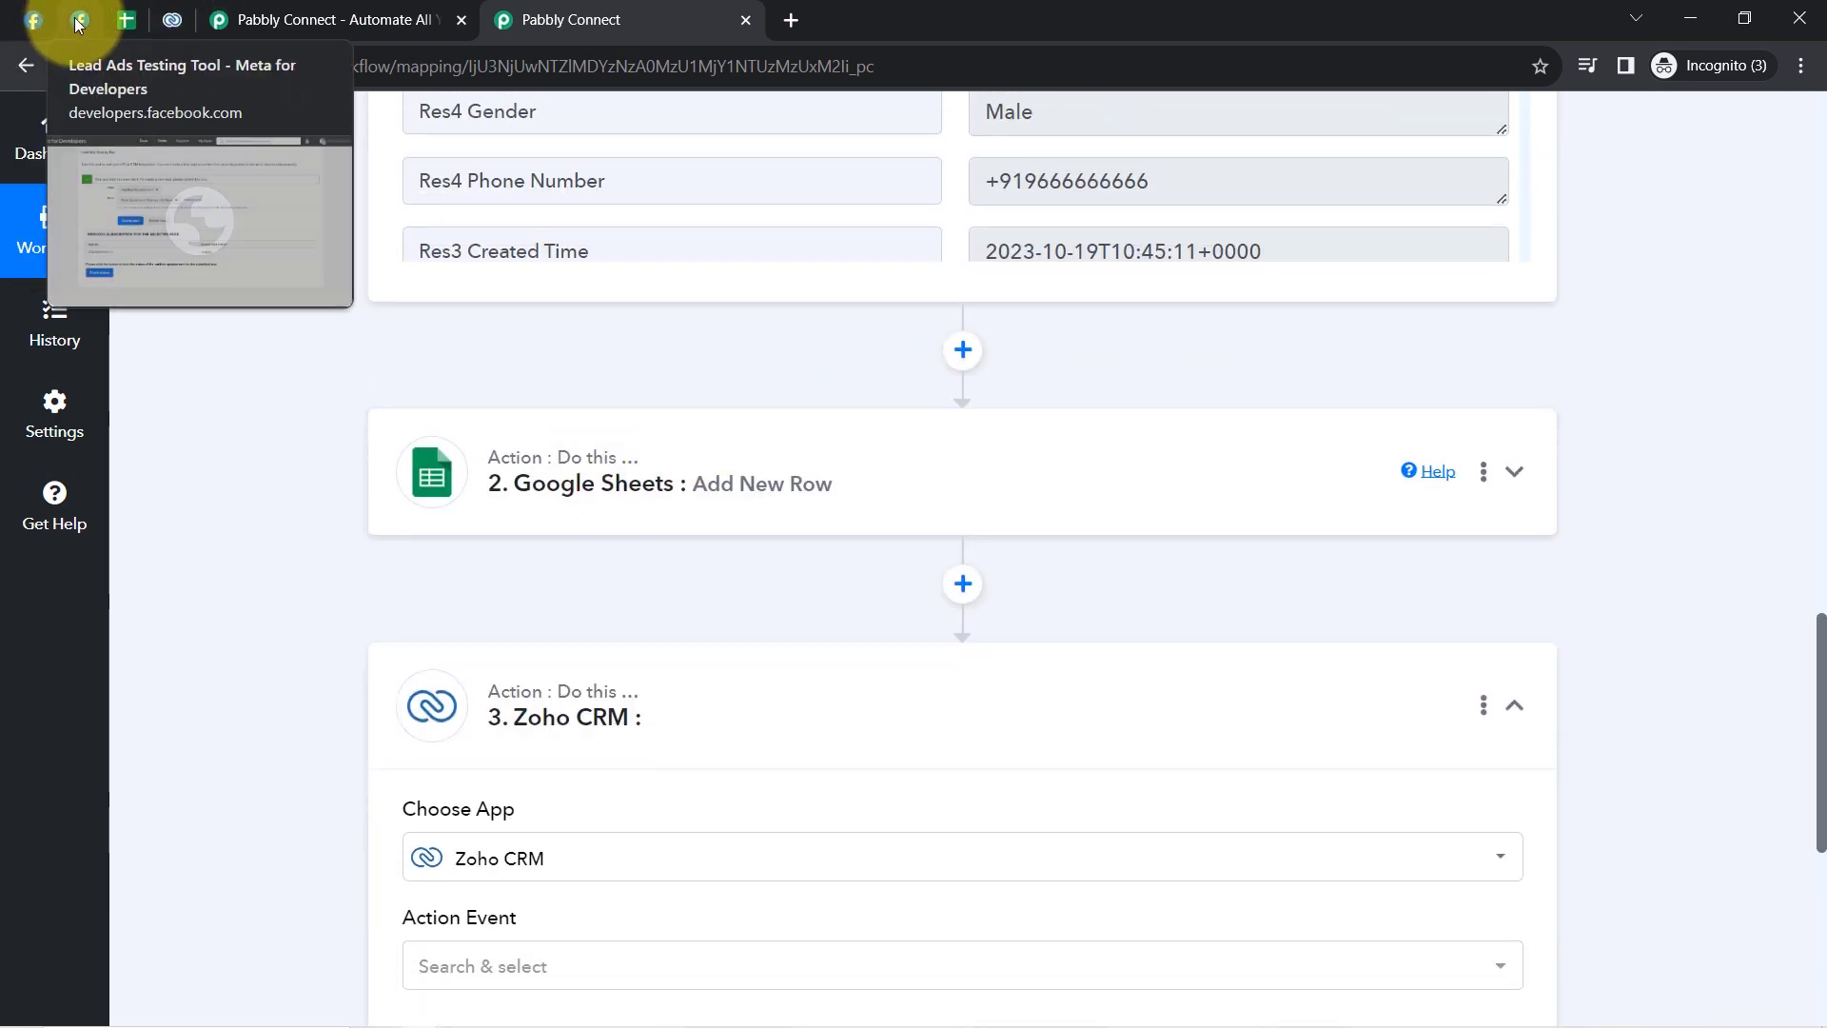
pyautogui.click(80, 19)
pyautogui.click(667, 20)
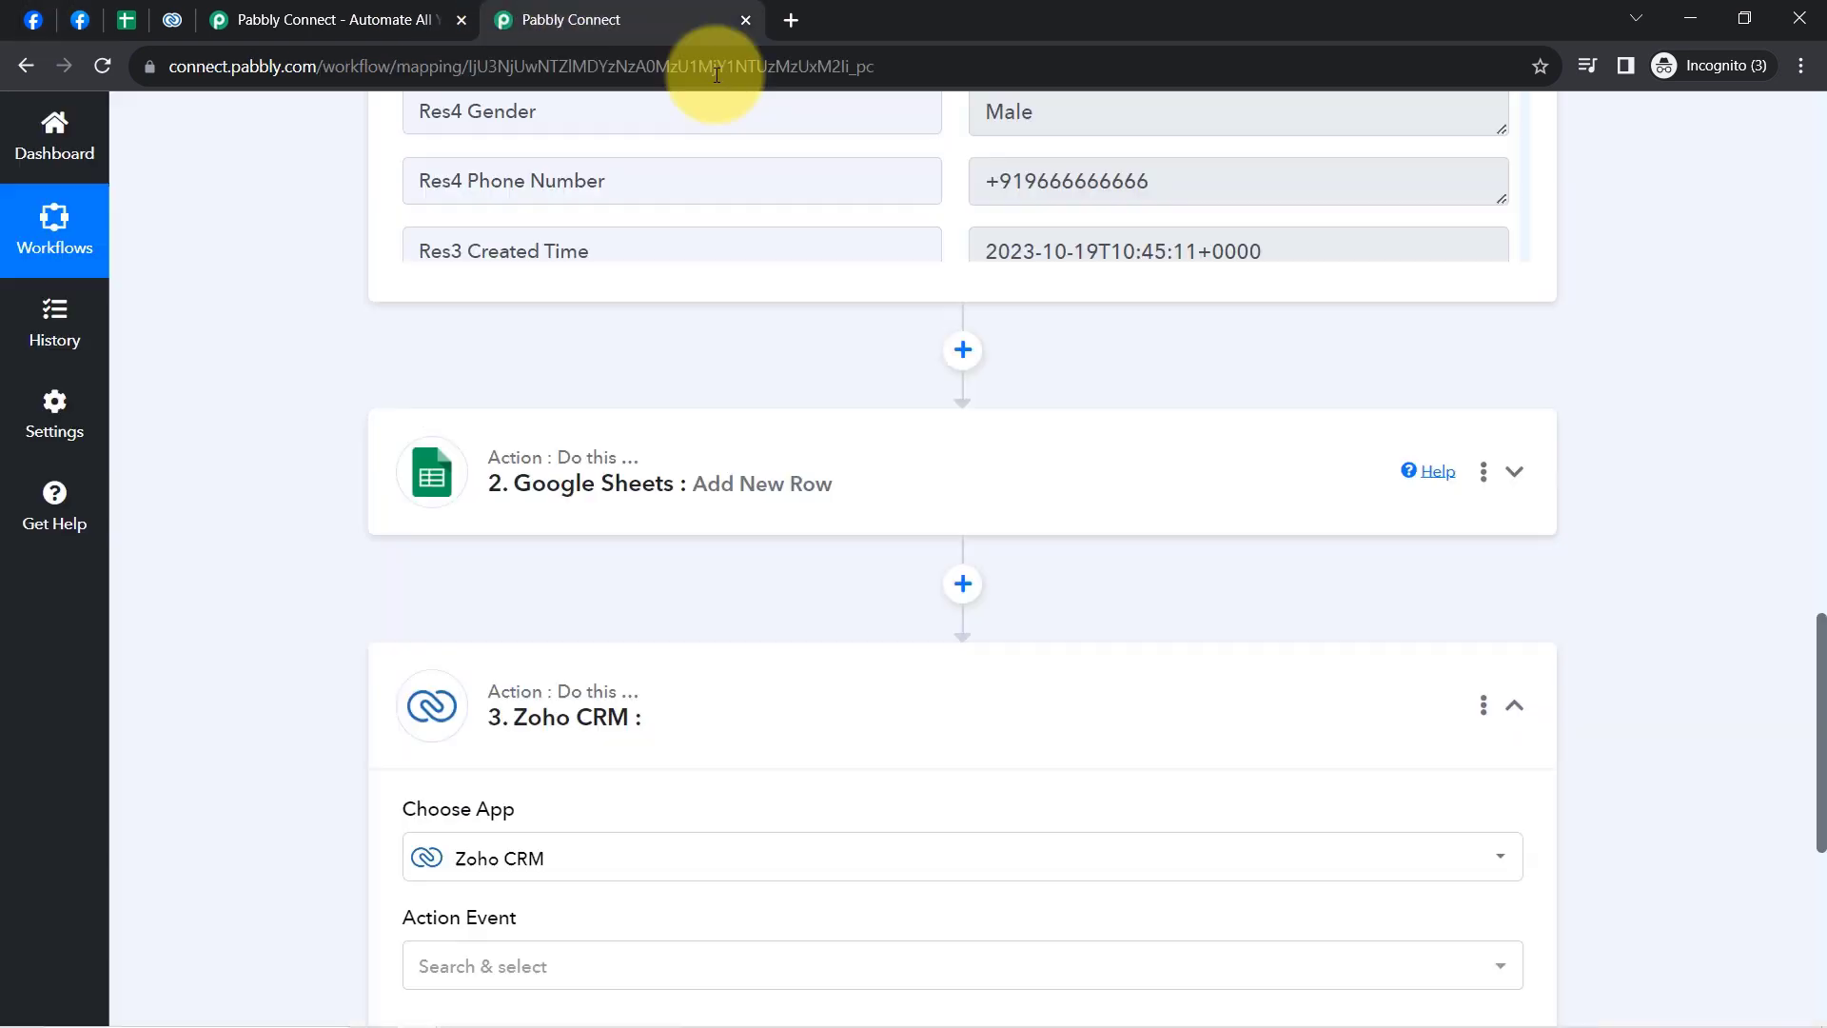
pyautogui.moveTo(1819, 612); pyautogui.dragTo(1799, 738)
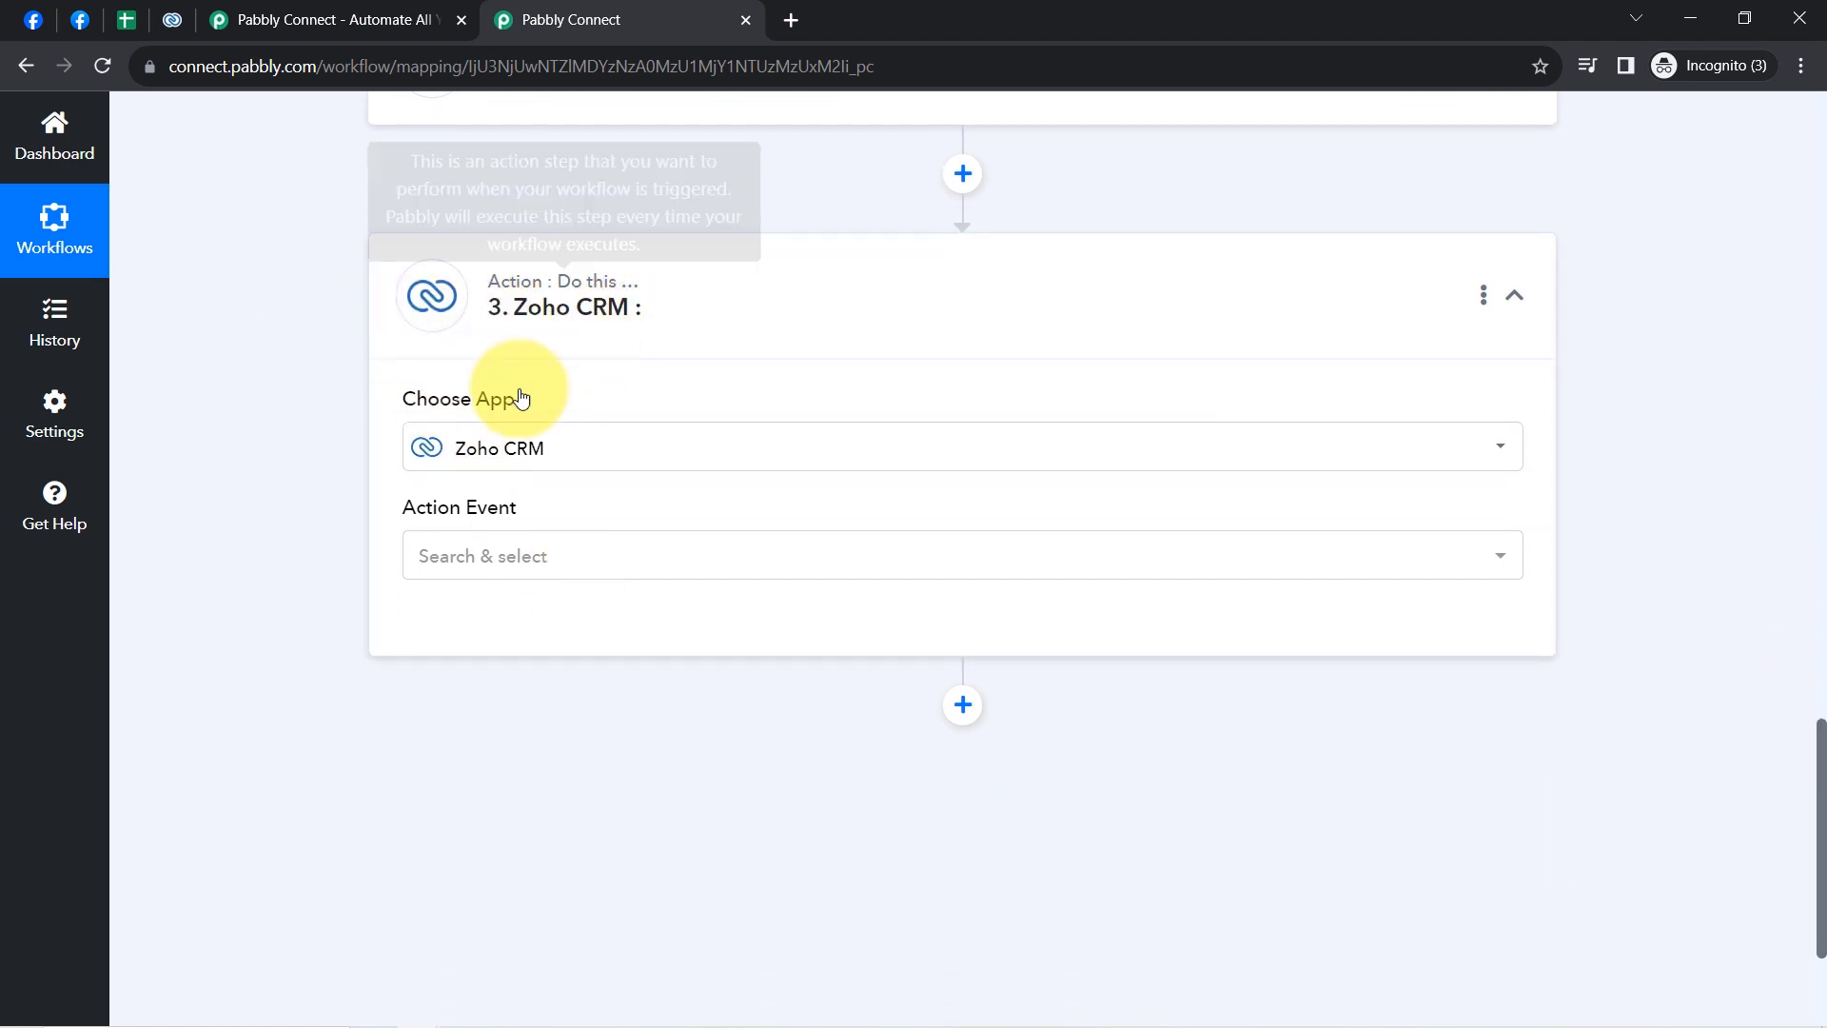
# - Set the Zoho CRM step's action event to Create Contact
pyautogui.click(438, 560)
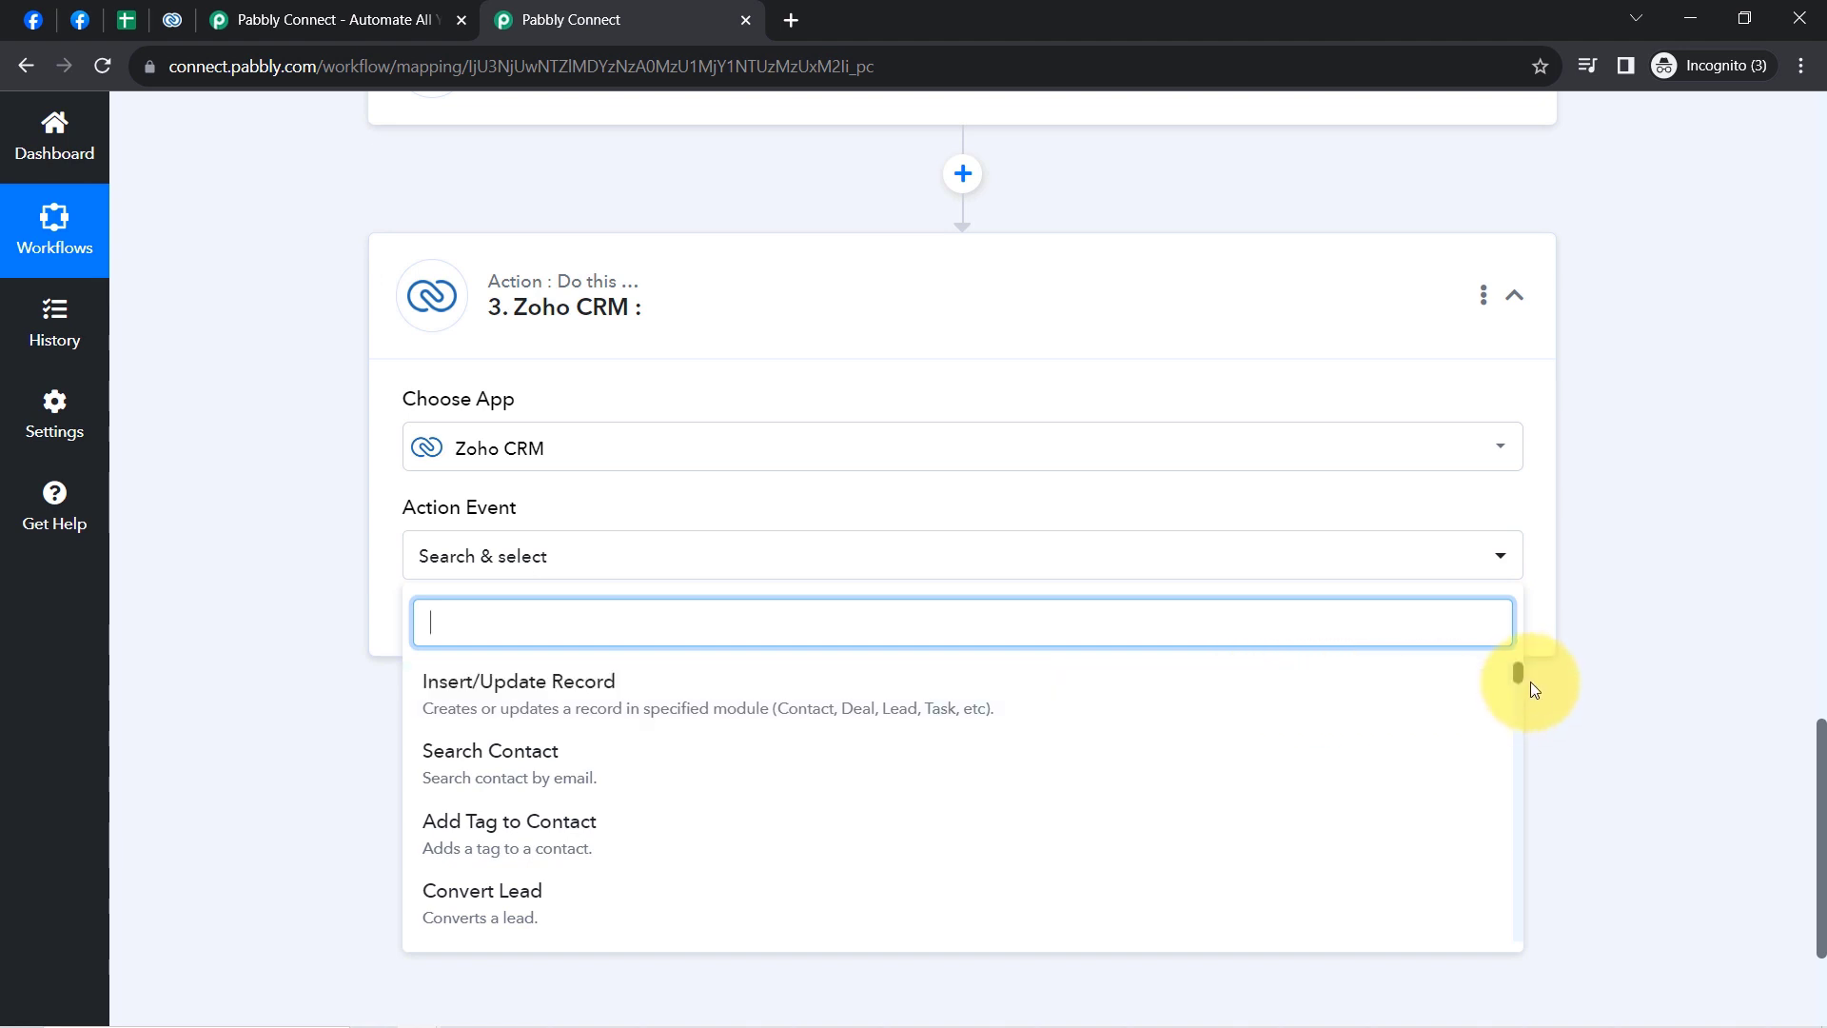
pyautogui.moveTo(1518, 672); pyautogui.dragTo(1517, 682)
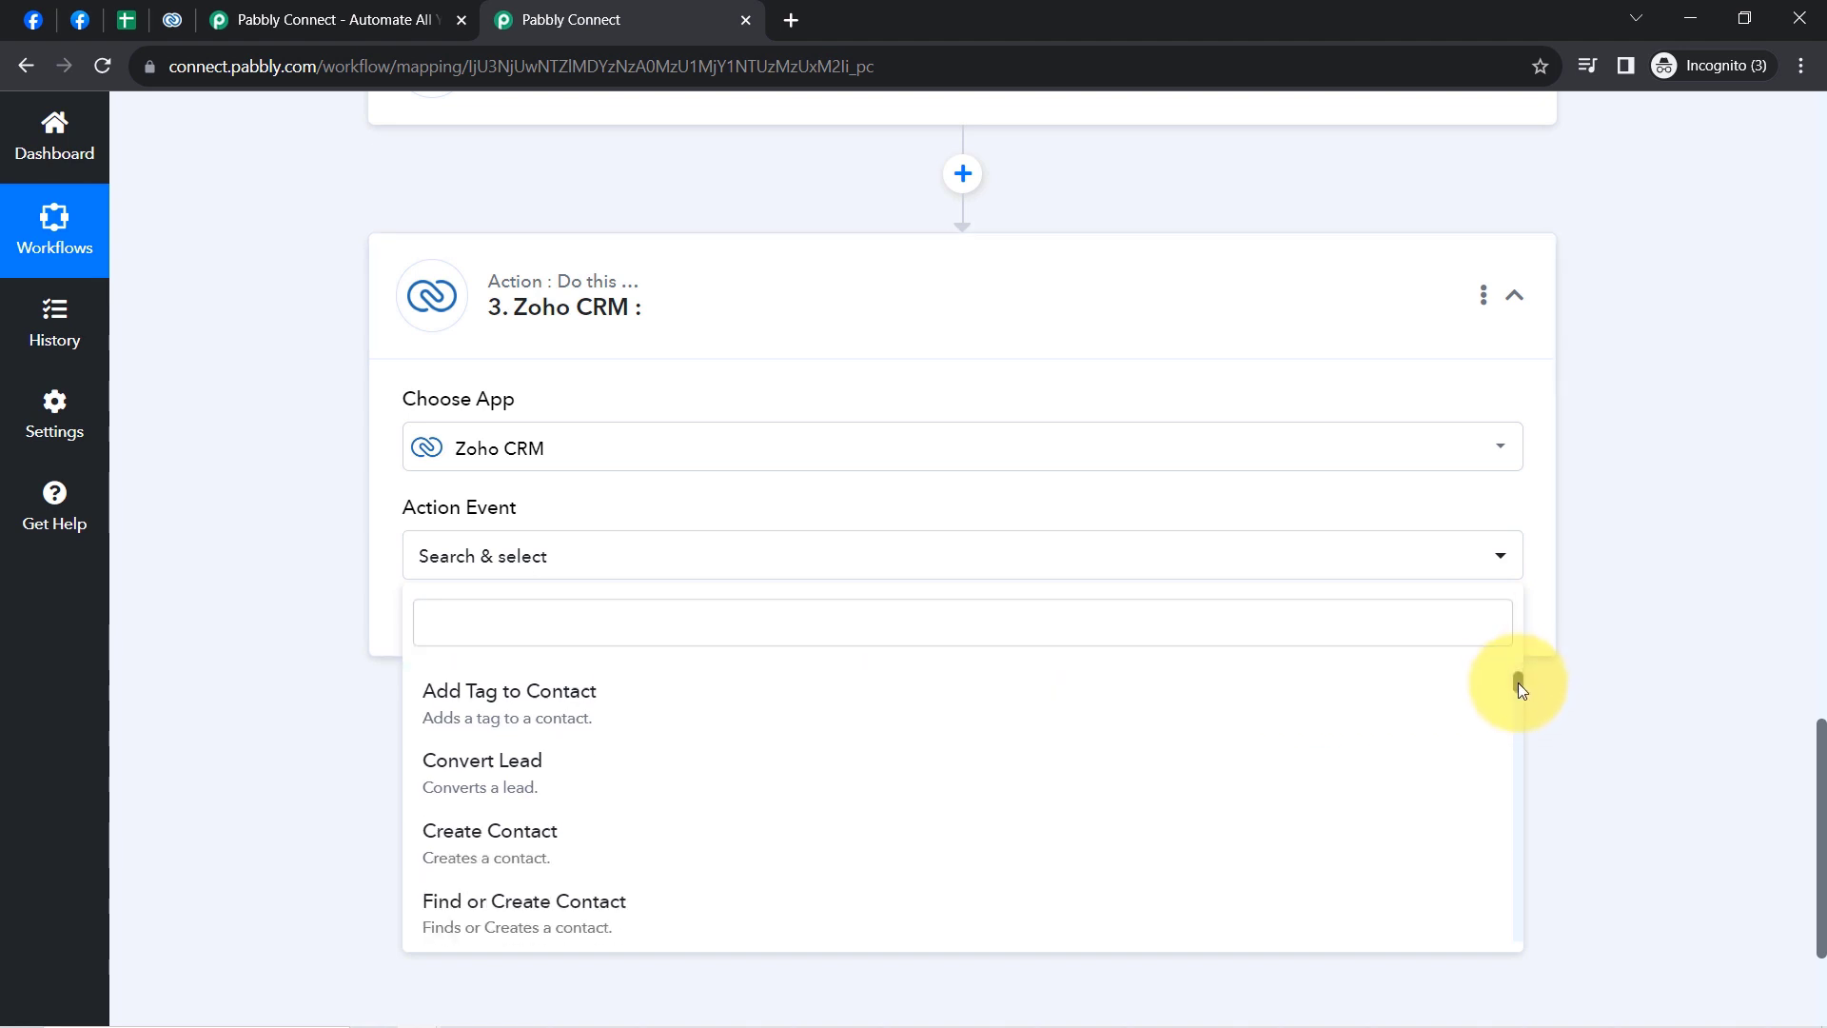
pyautogui.click(485, 836)
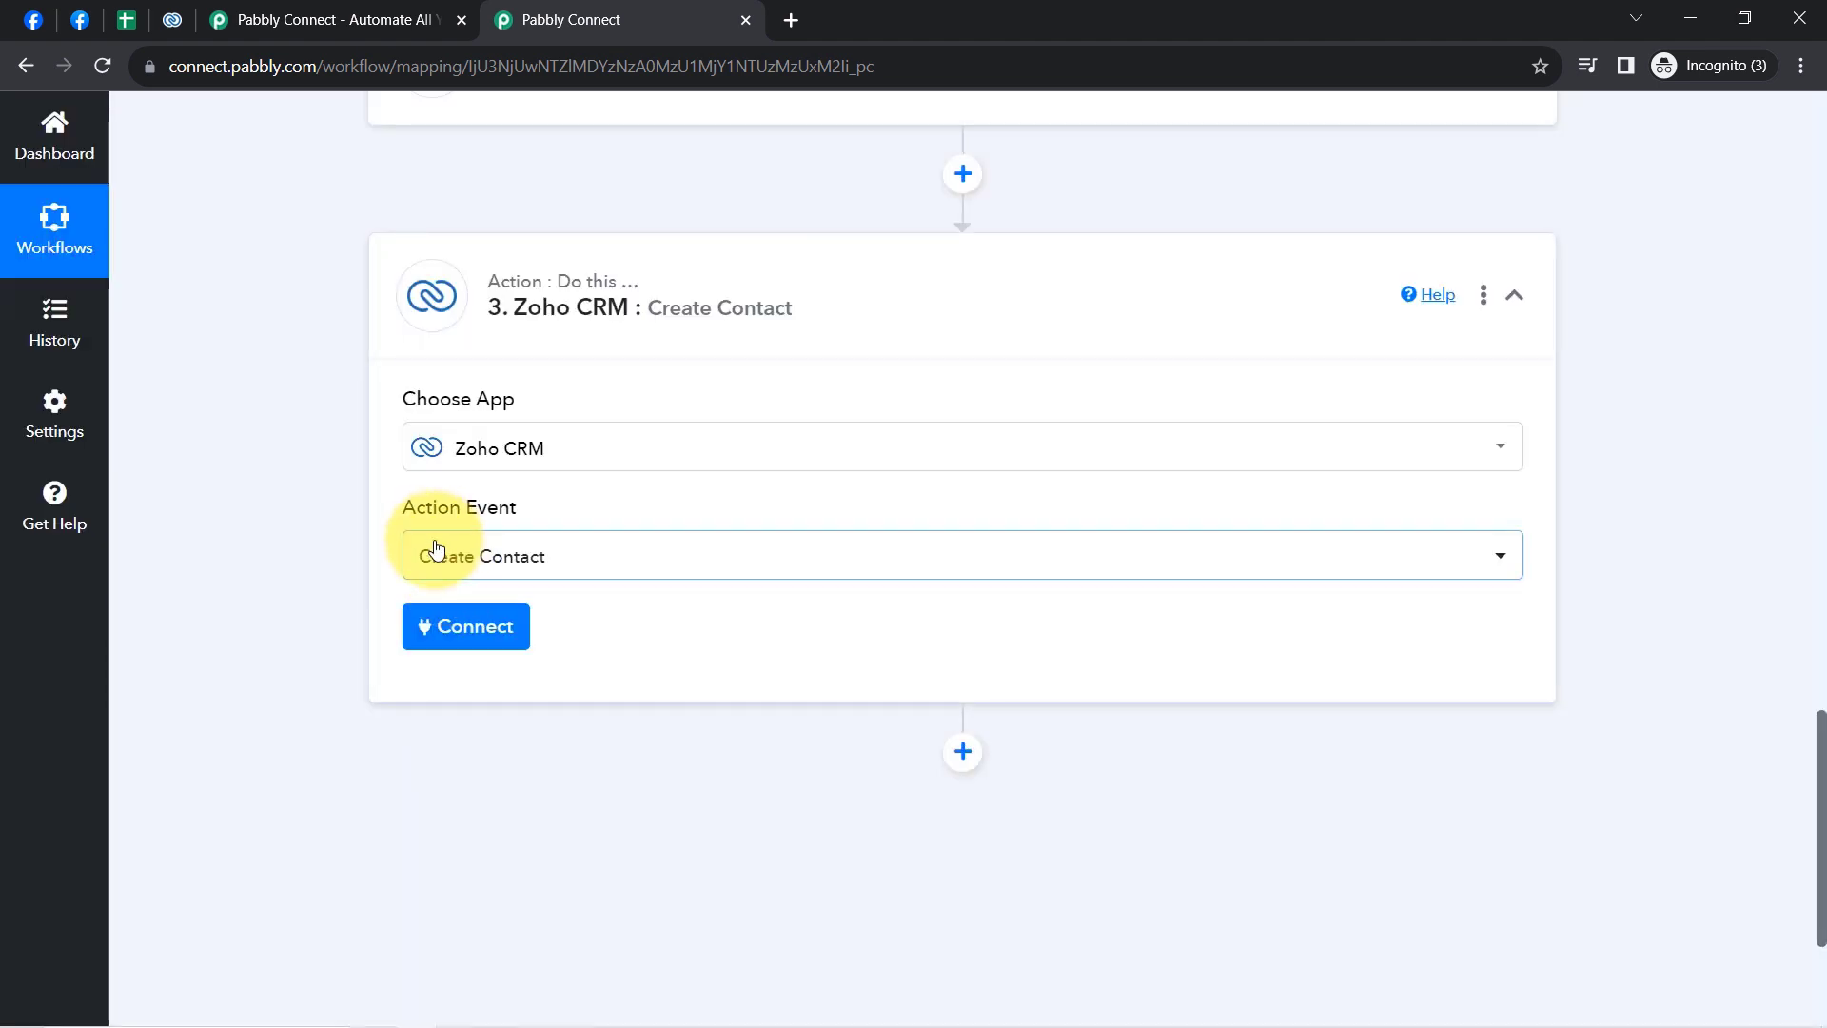
# - Start adding a new Zoho CRM connection with Connect With Zoho CRM
pyautogui.click(457, 646)
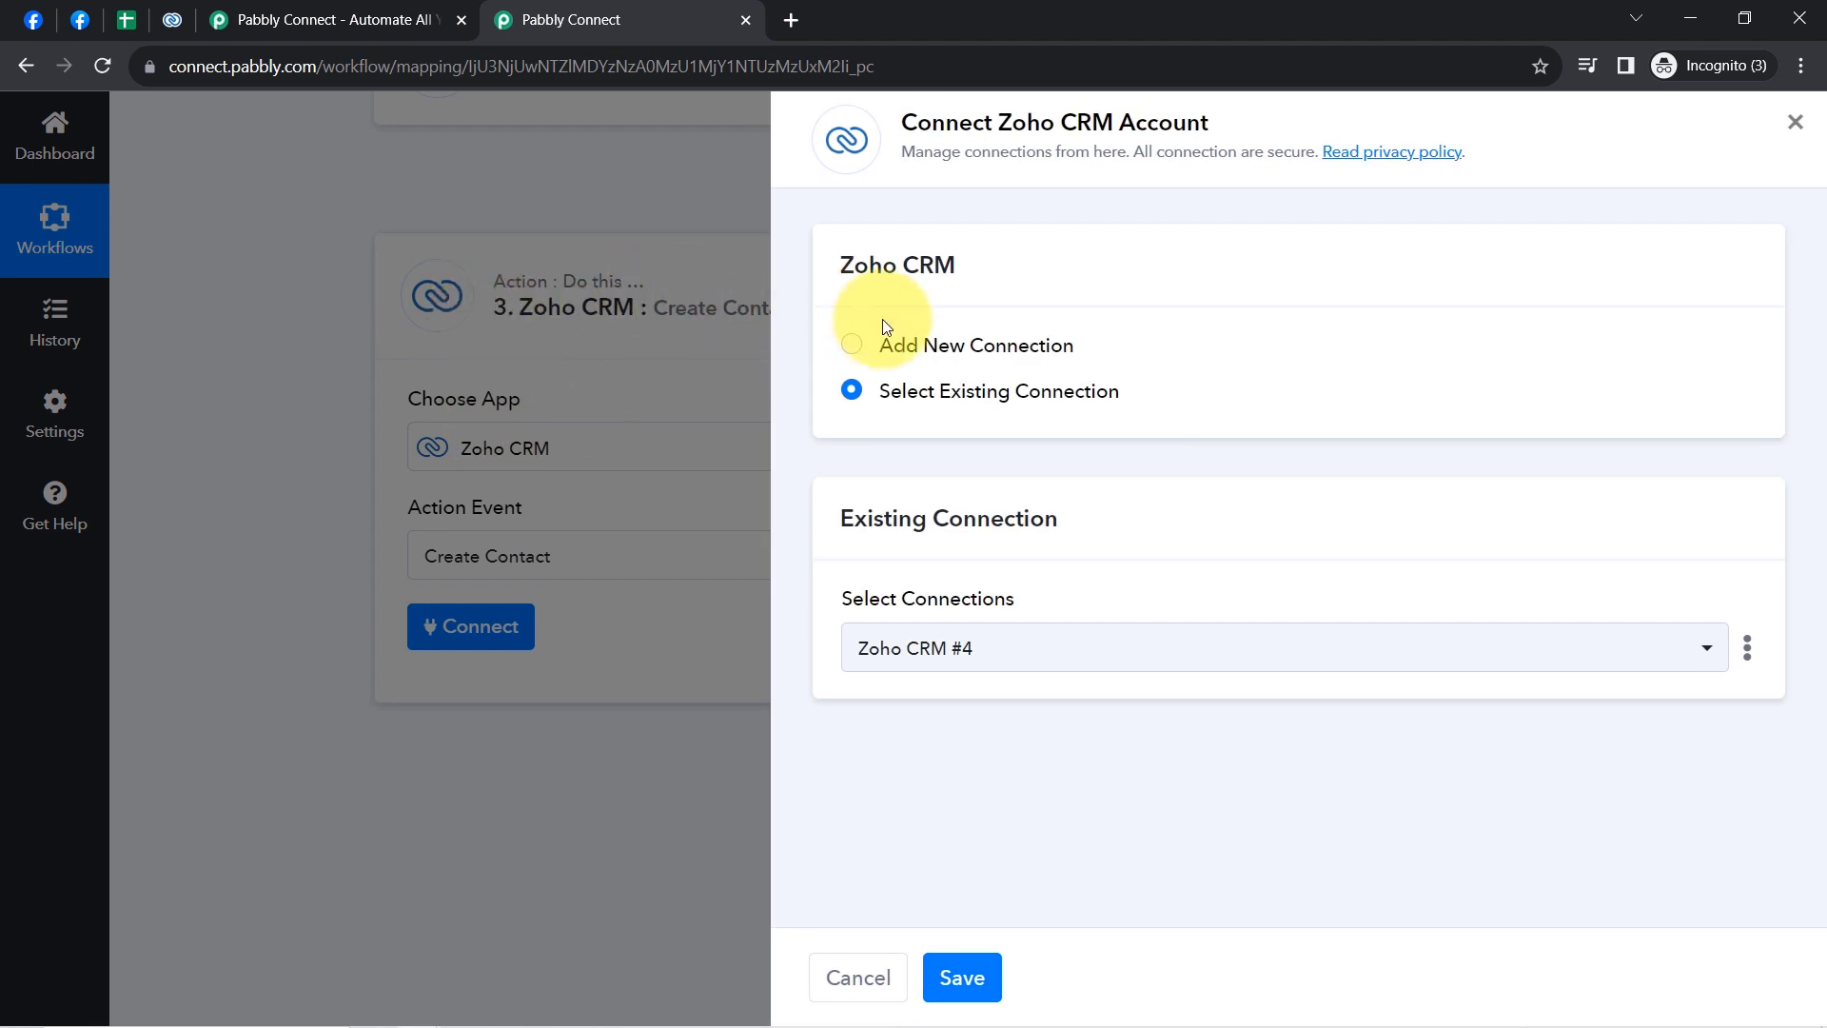
pyautogui.click(957, 344)
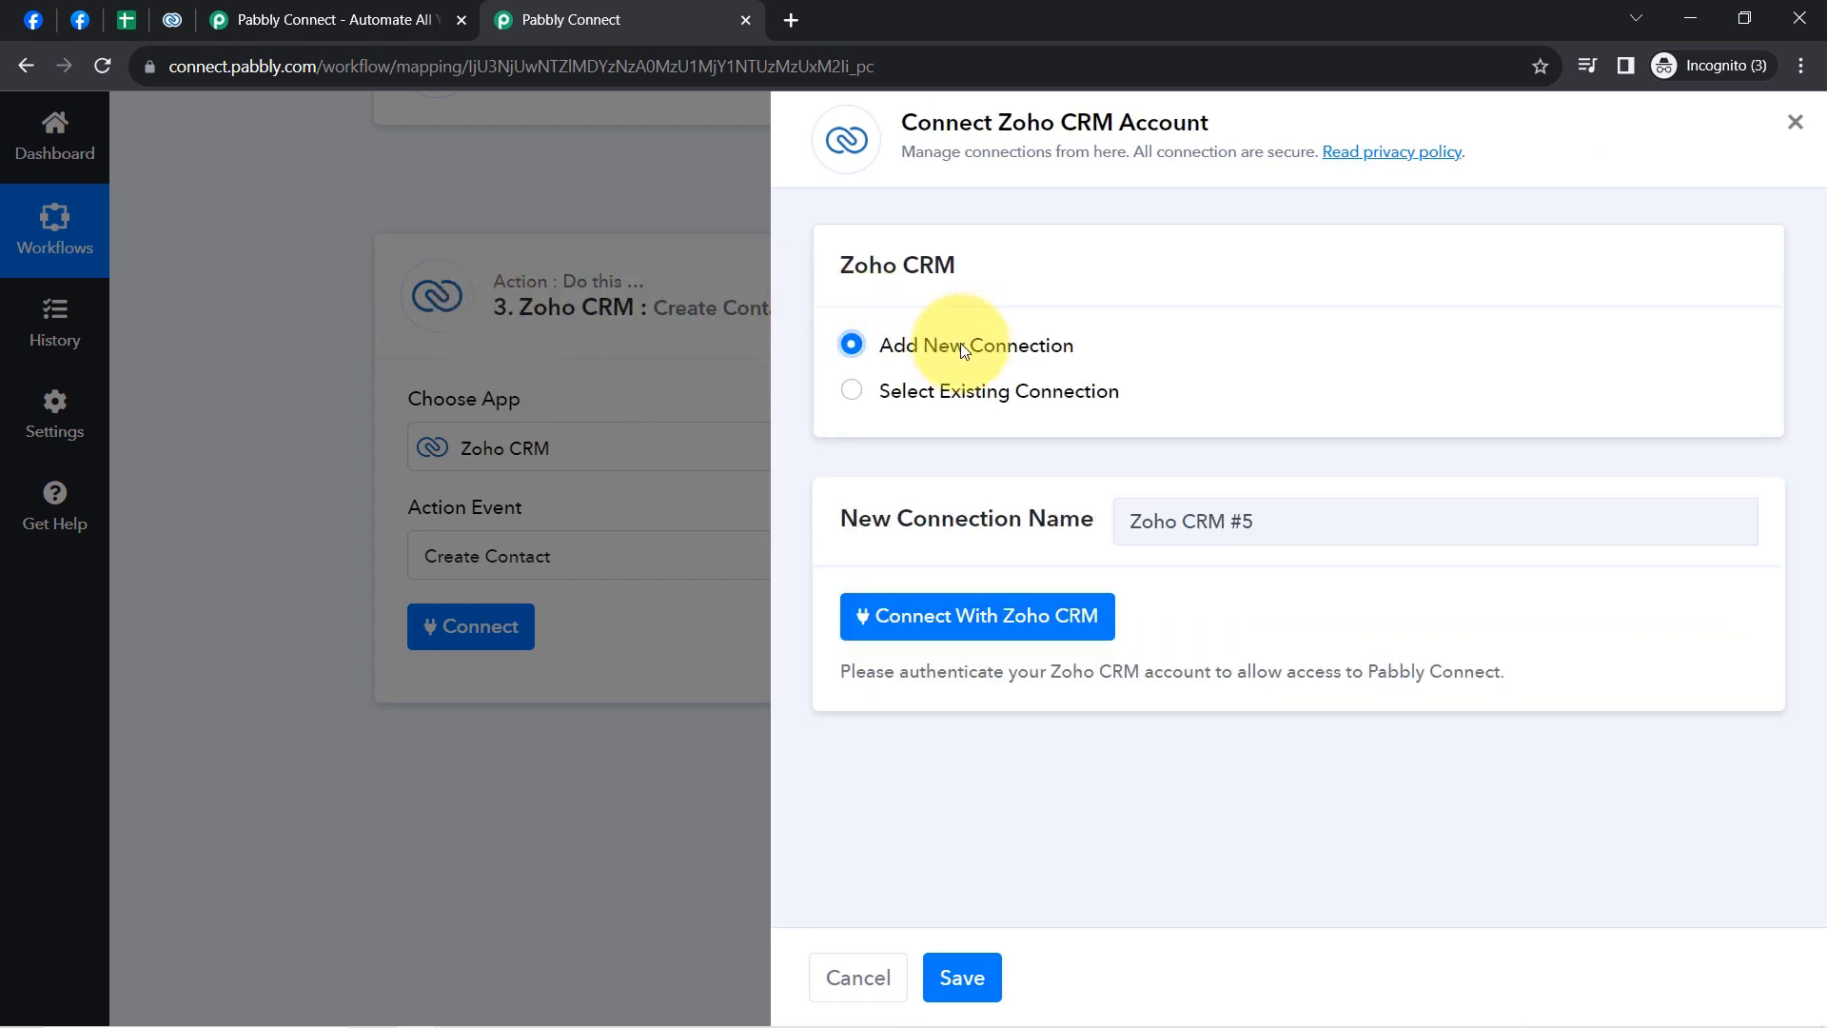
pyautogui.click(949, 620)
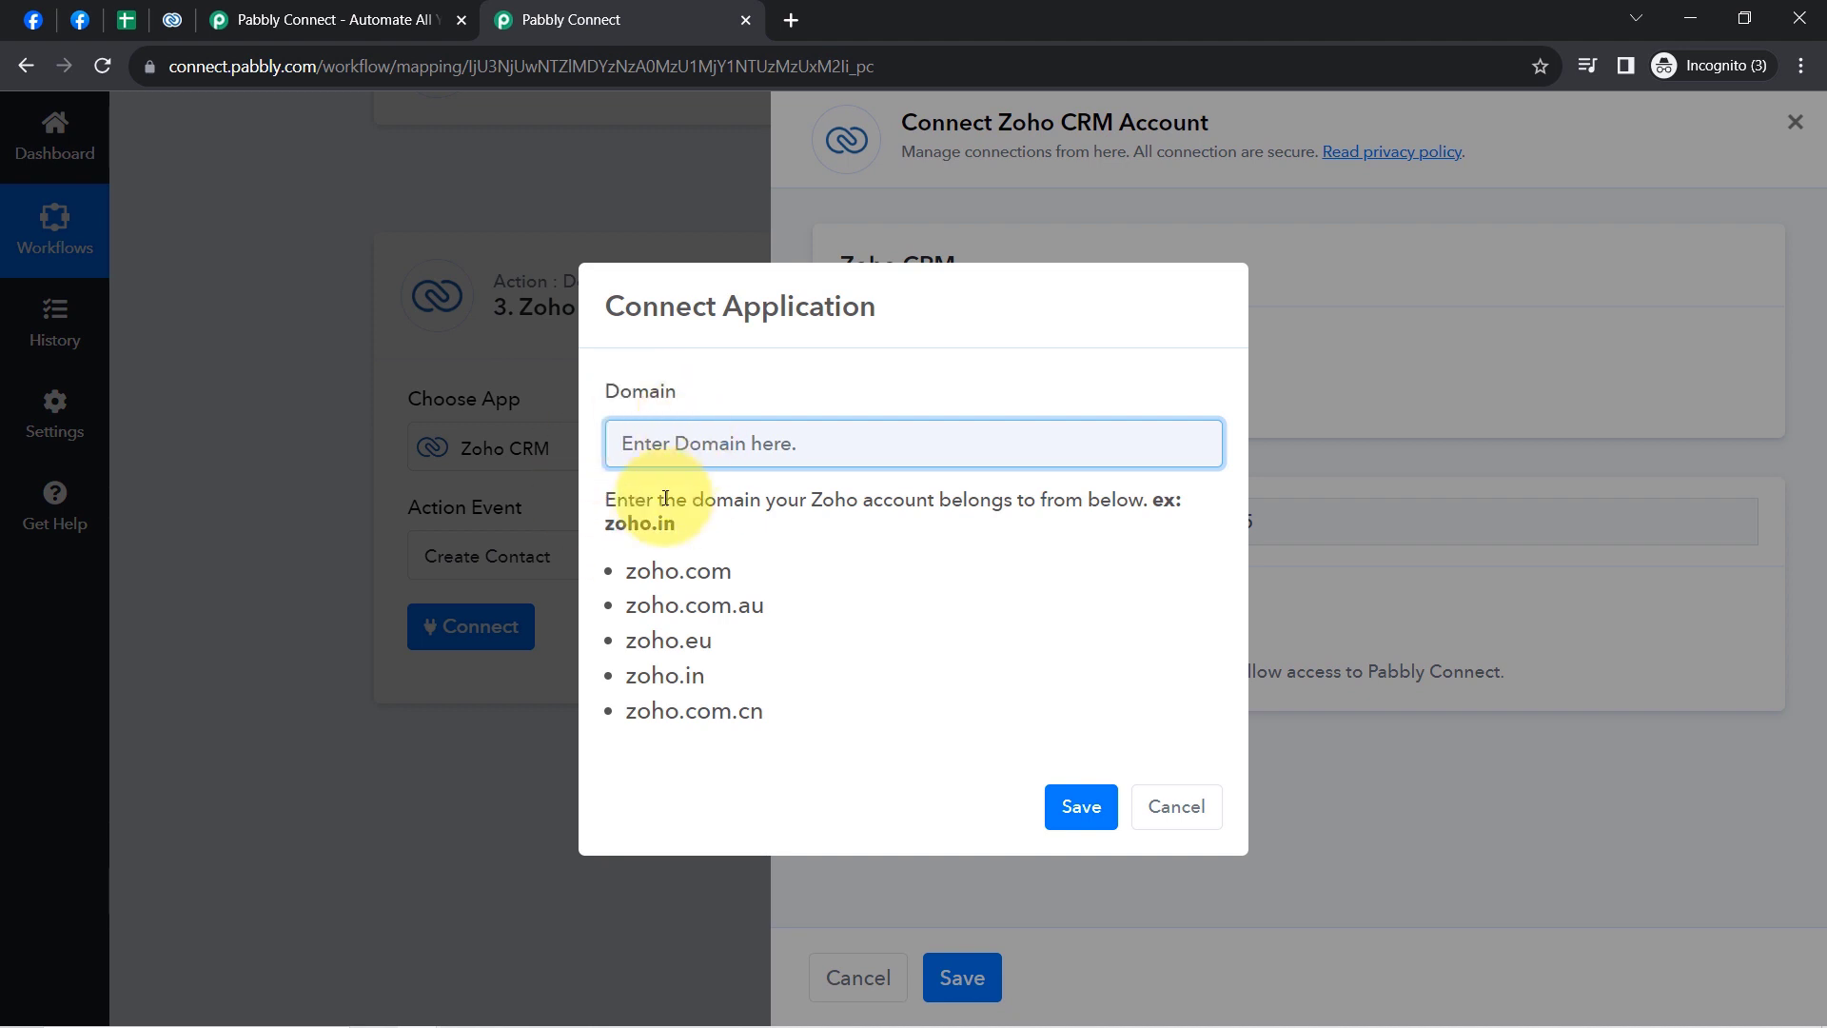
# - Copy the zoho.in domain from the Zoho tab's web address
pyautogui.click(169, 19)
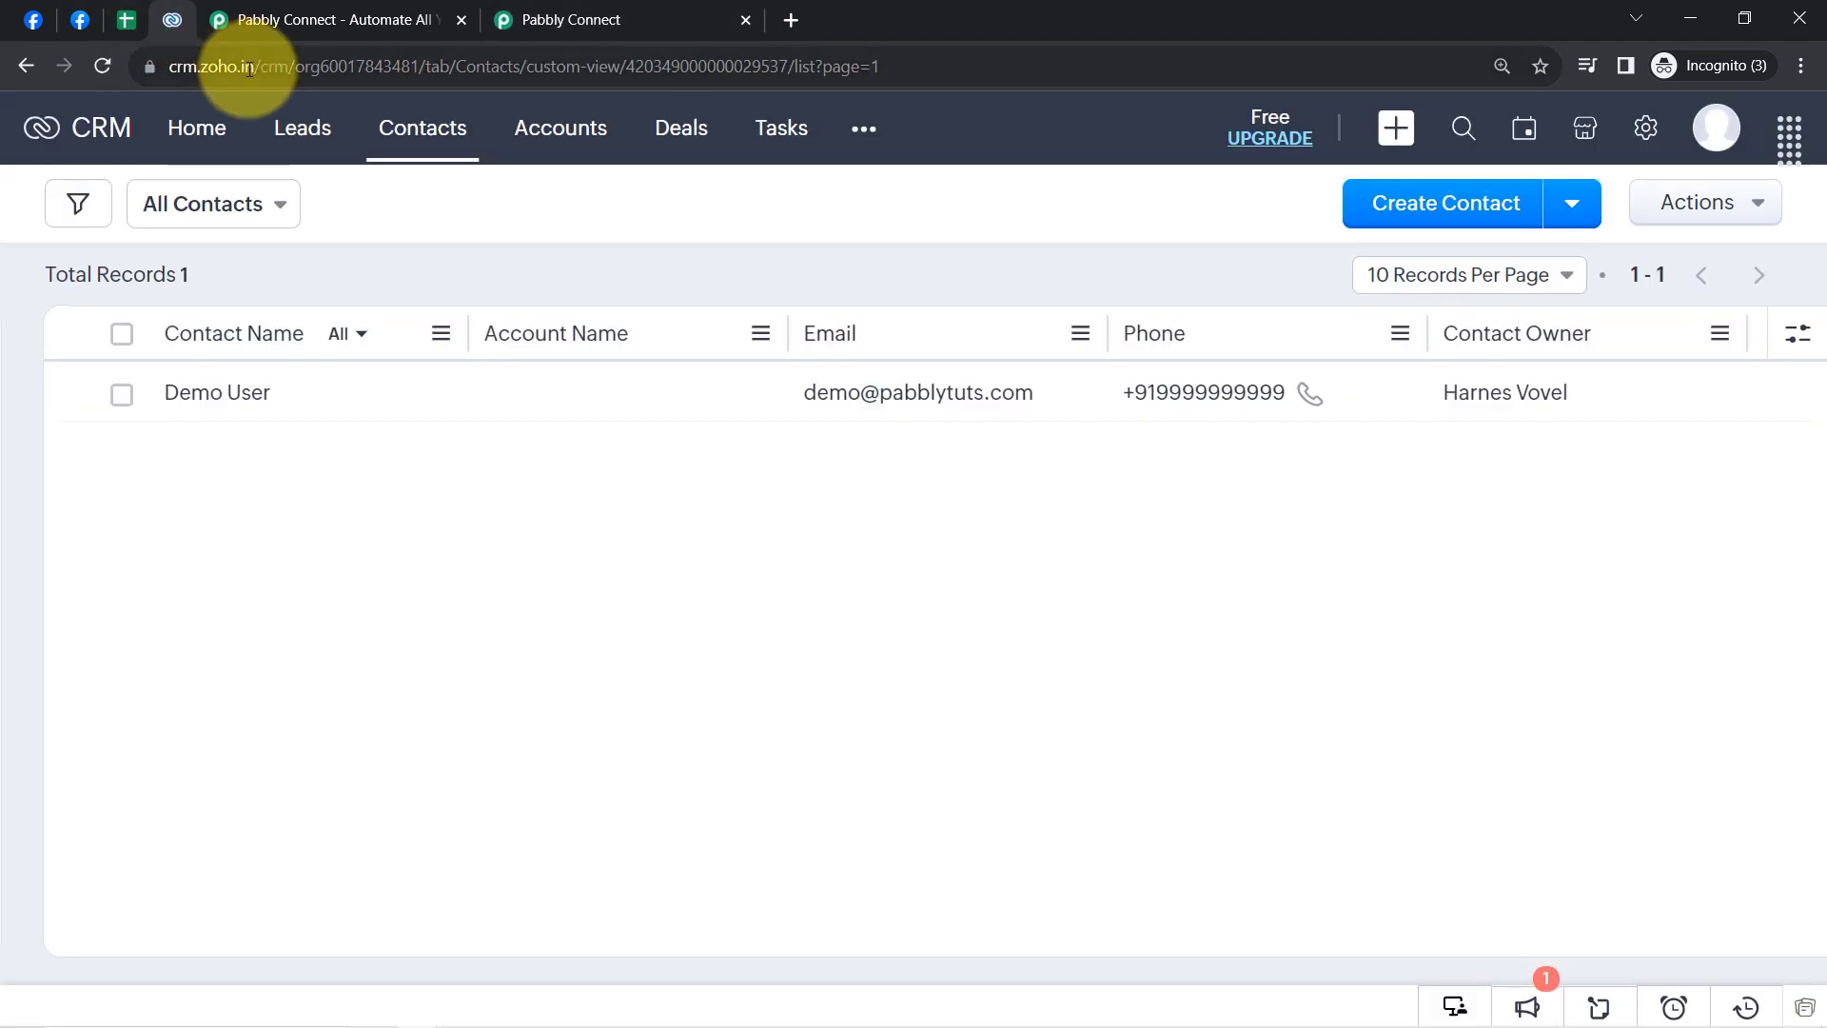
pyautogui.click(240, 66)
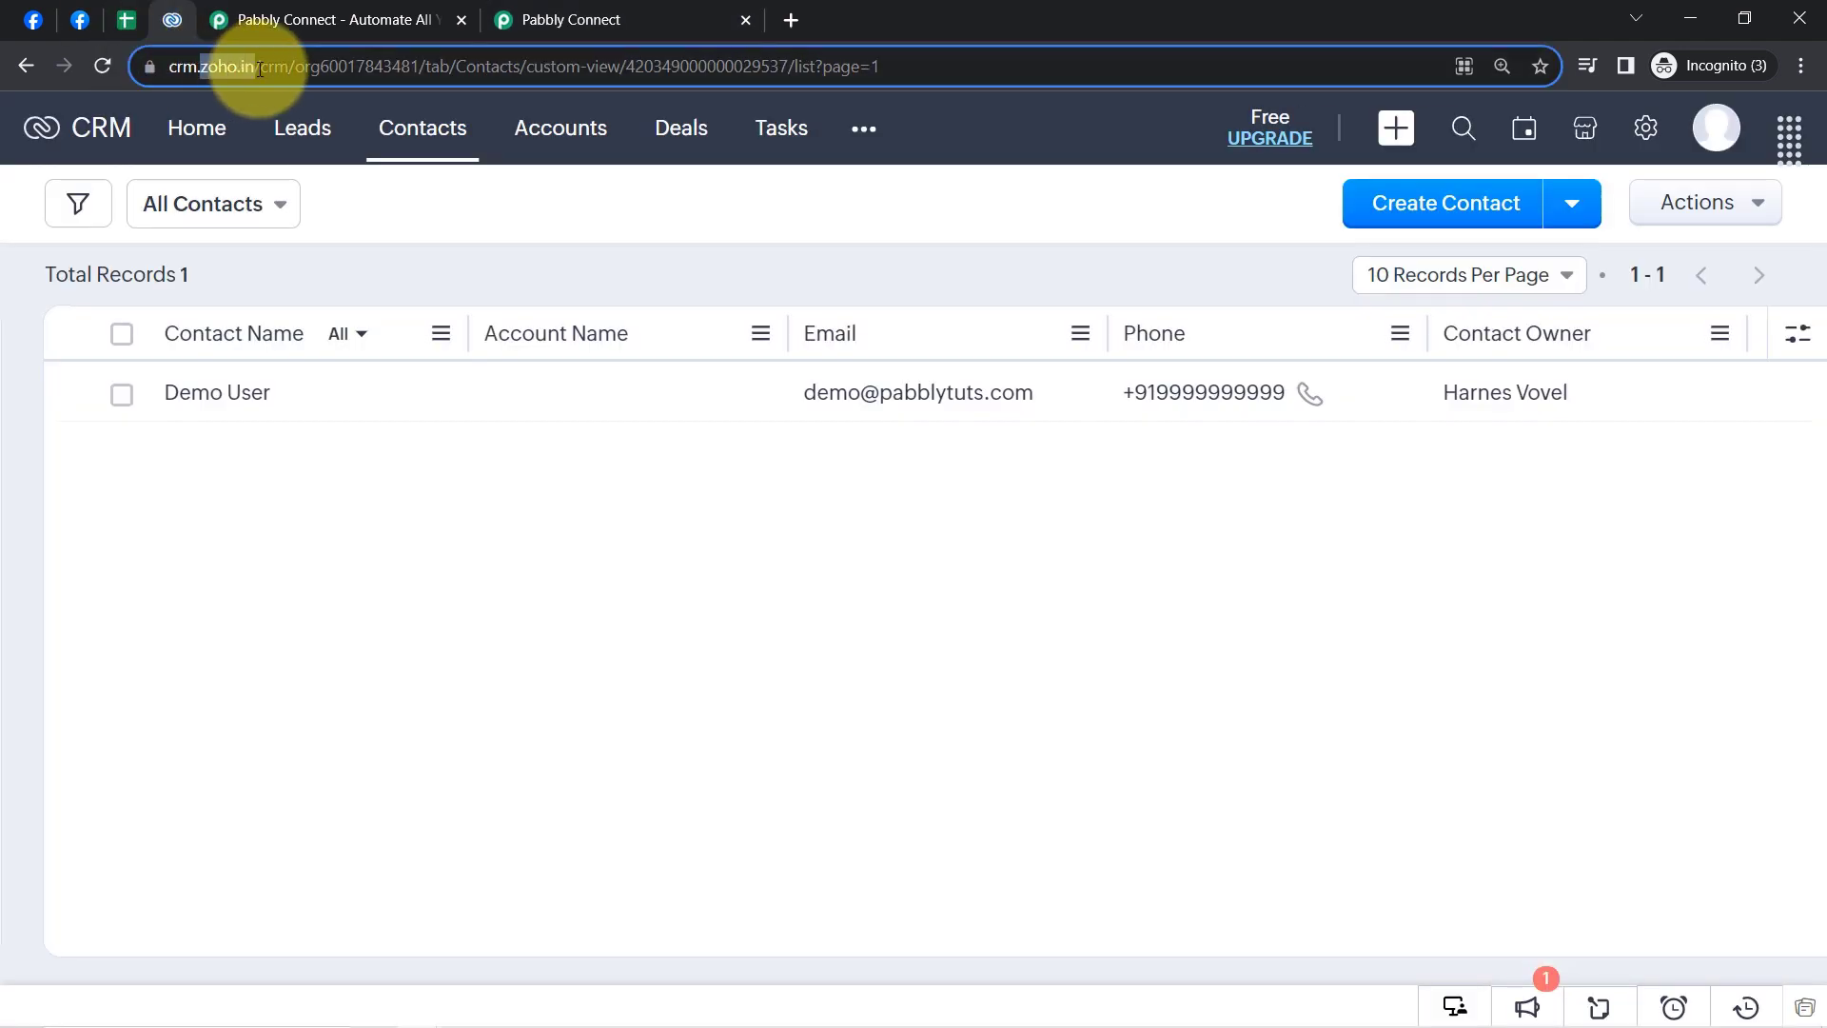
pyautogui.click(533, 21)
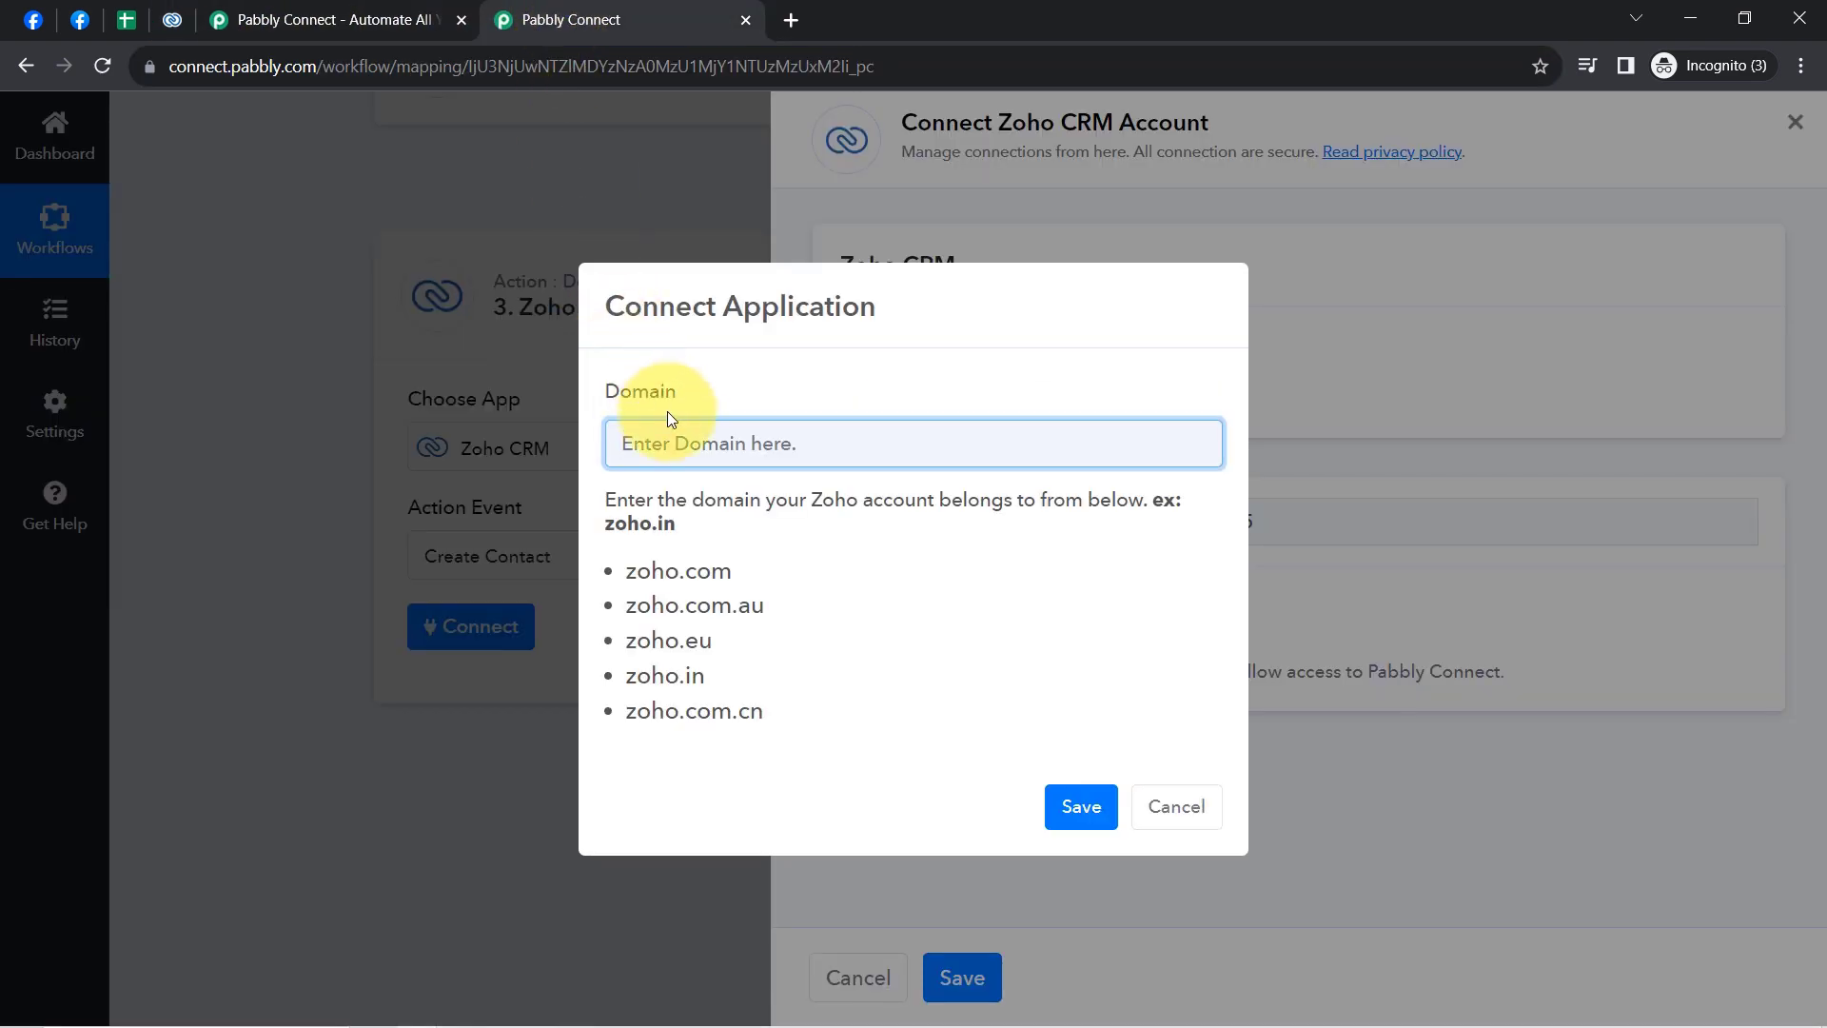
# - Save zoho.in as the account domain and accept Zoho's consent to authorize the connection
pyautogui.write('zoho.in')
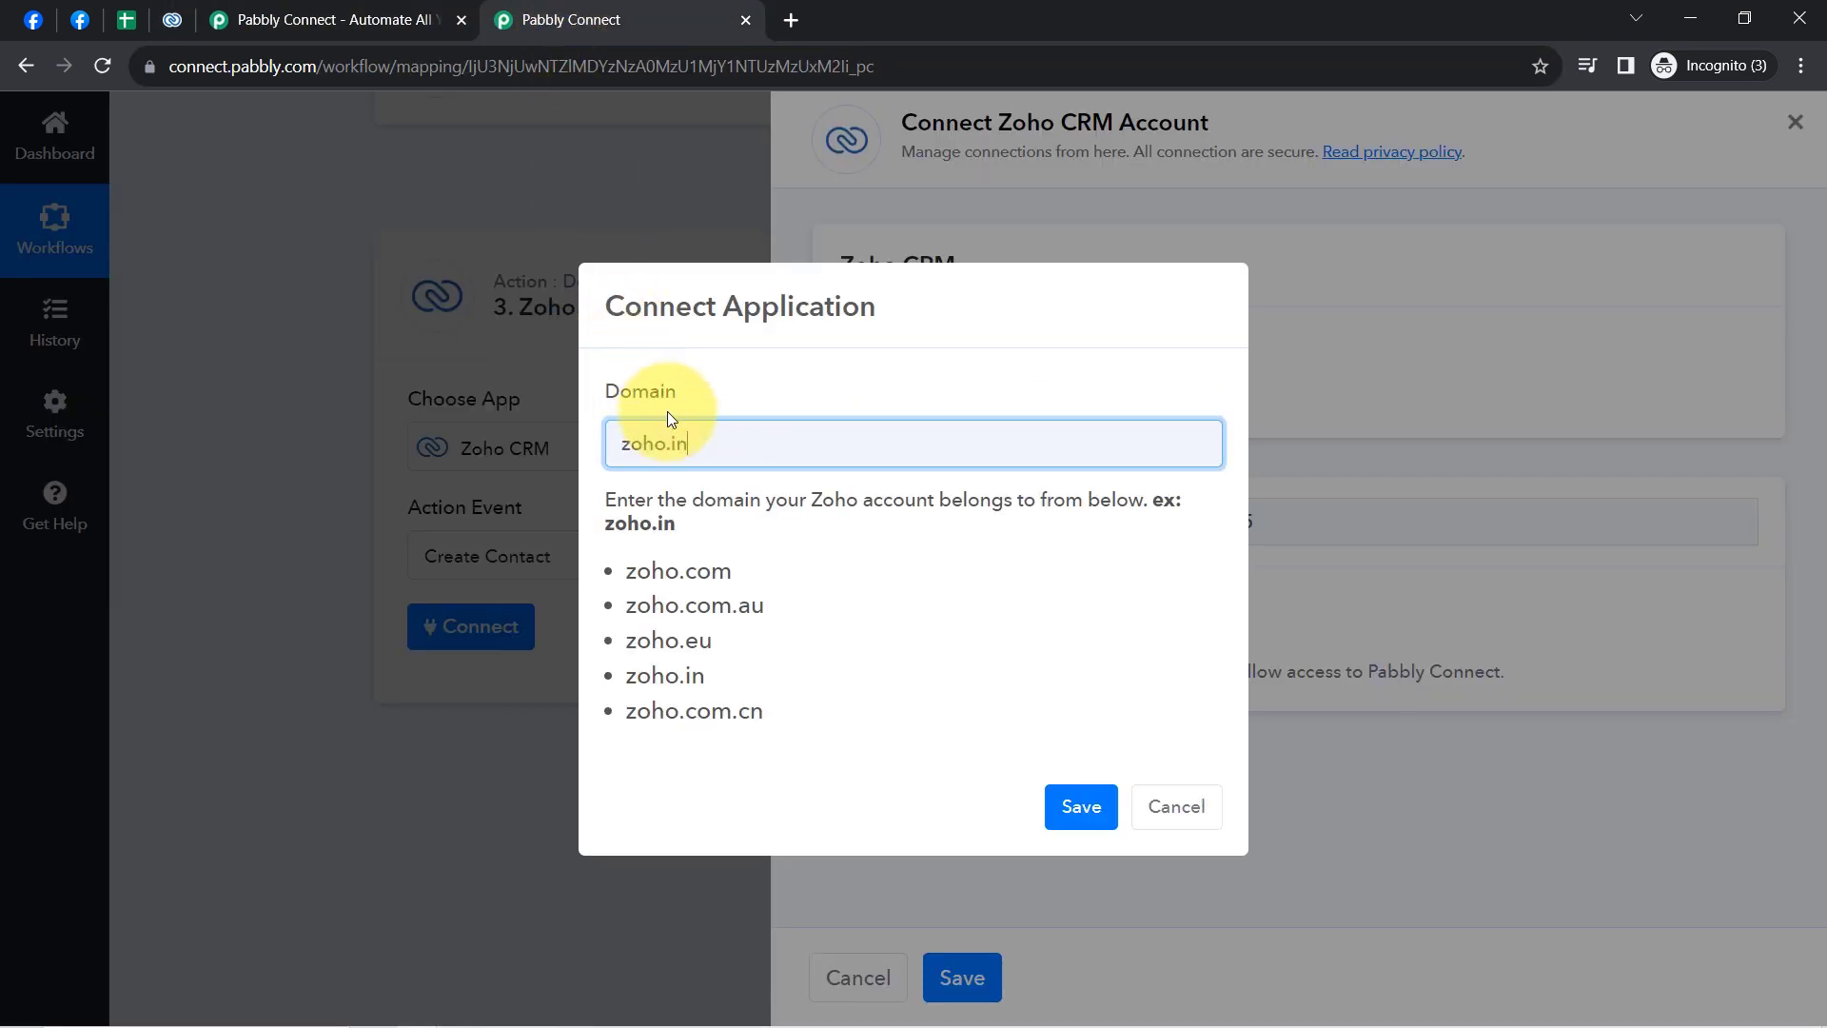
pyautogui.click(1081, 808)
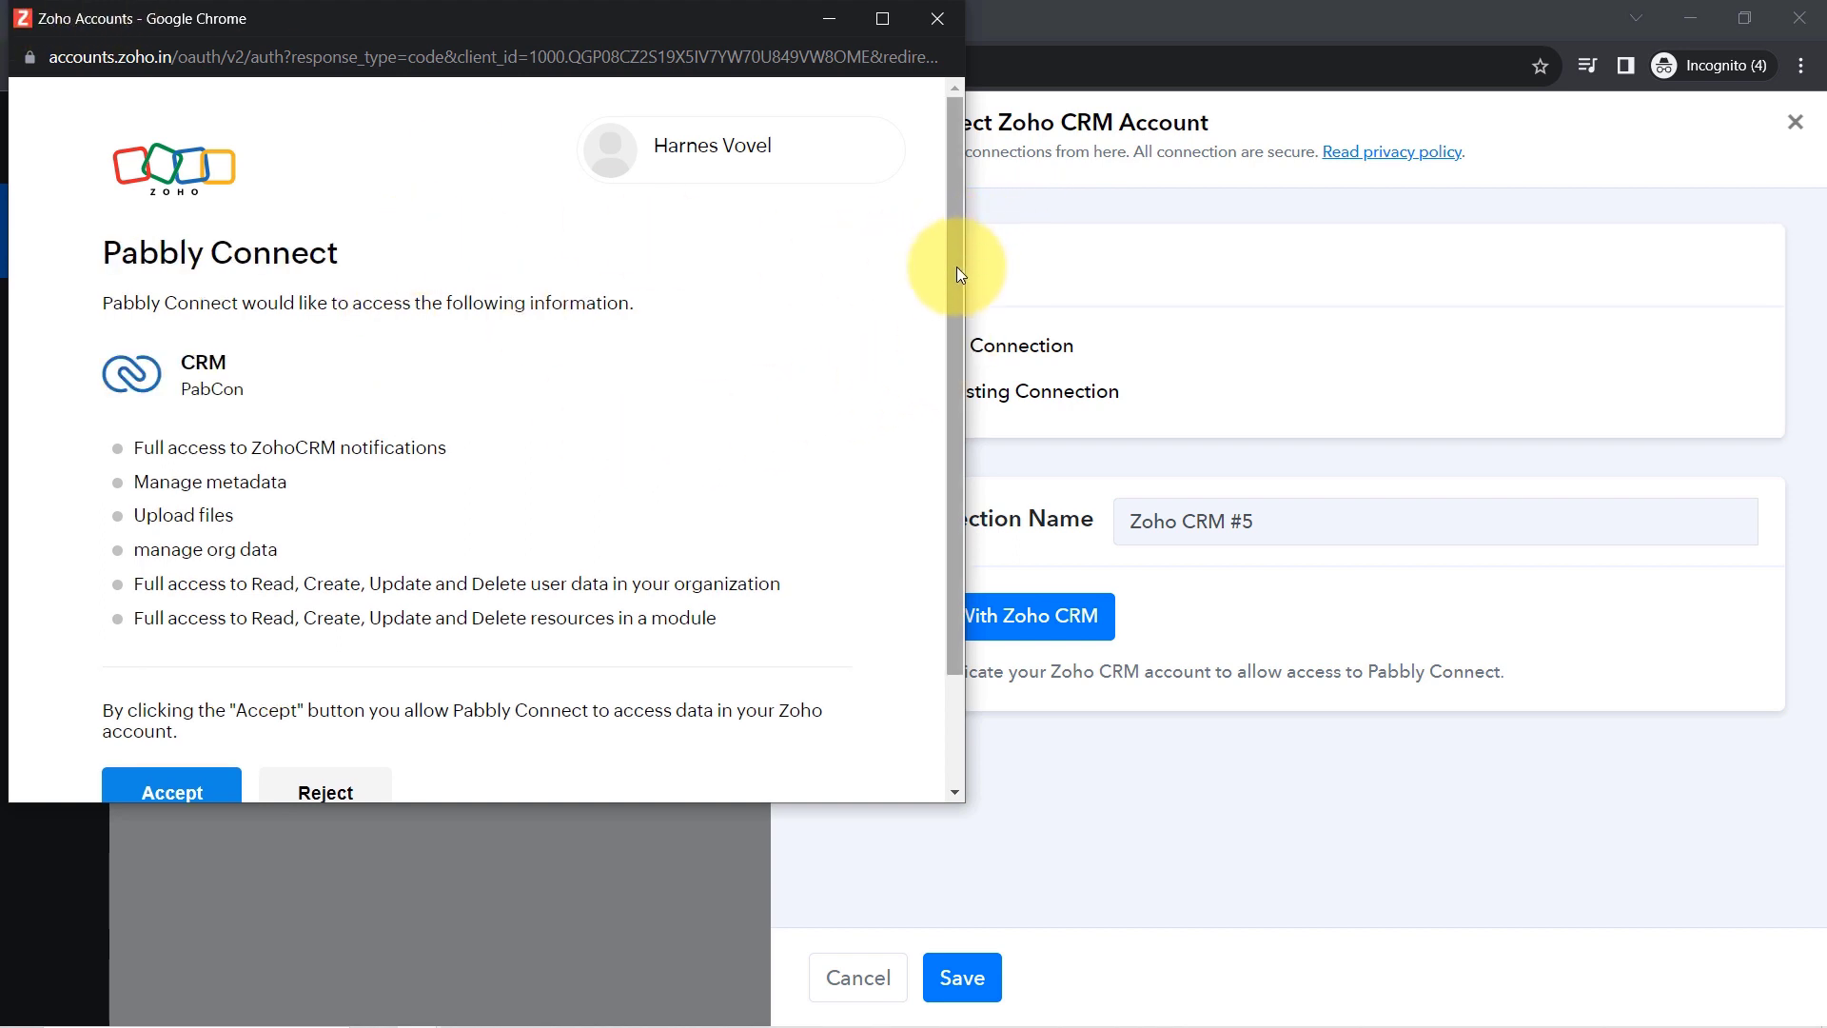
pyautogui.moveTo(956, 267); pyautogui.dragTo(931, 448)
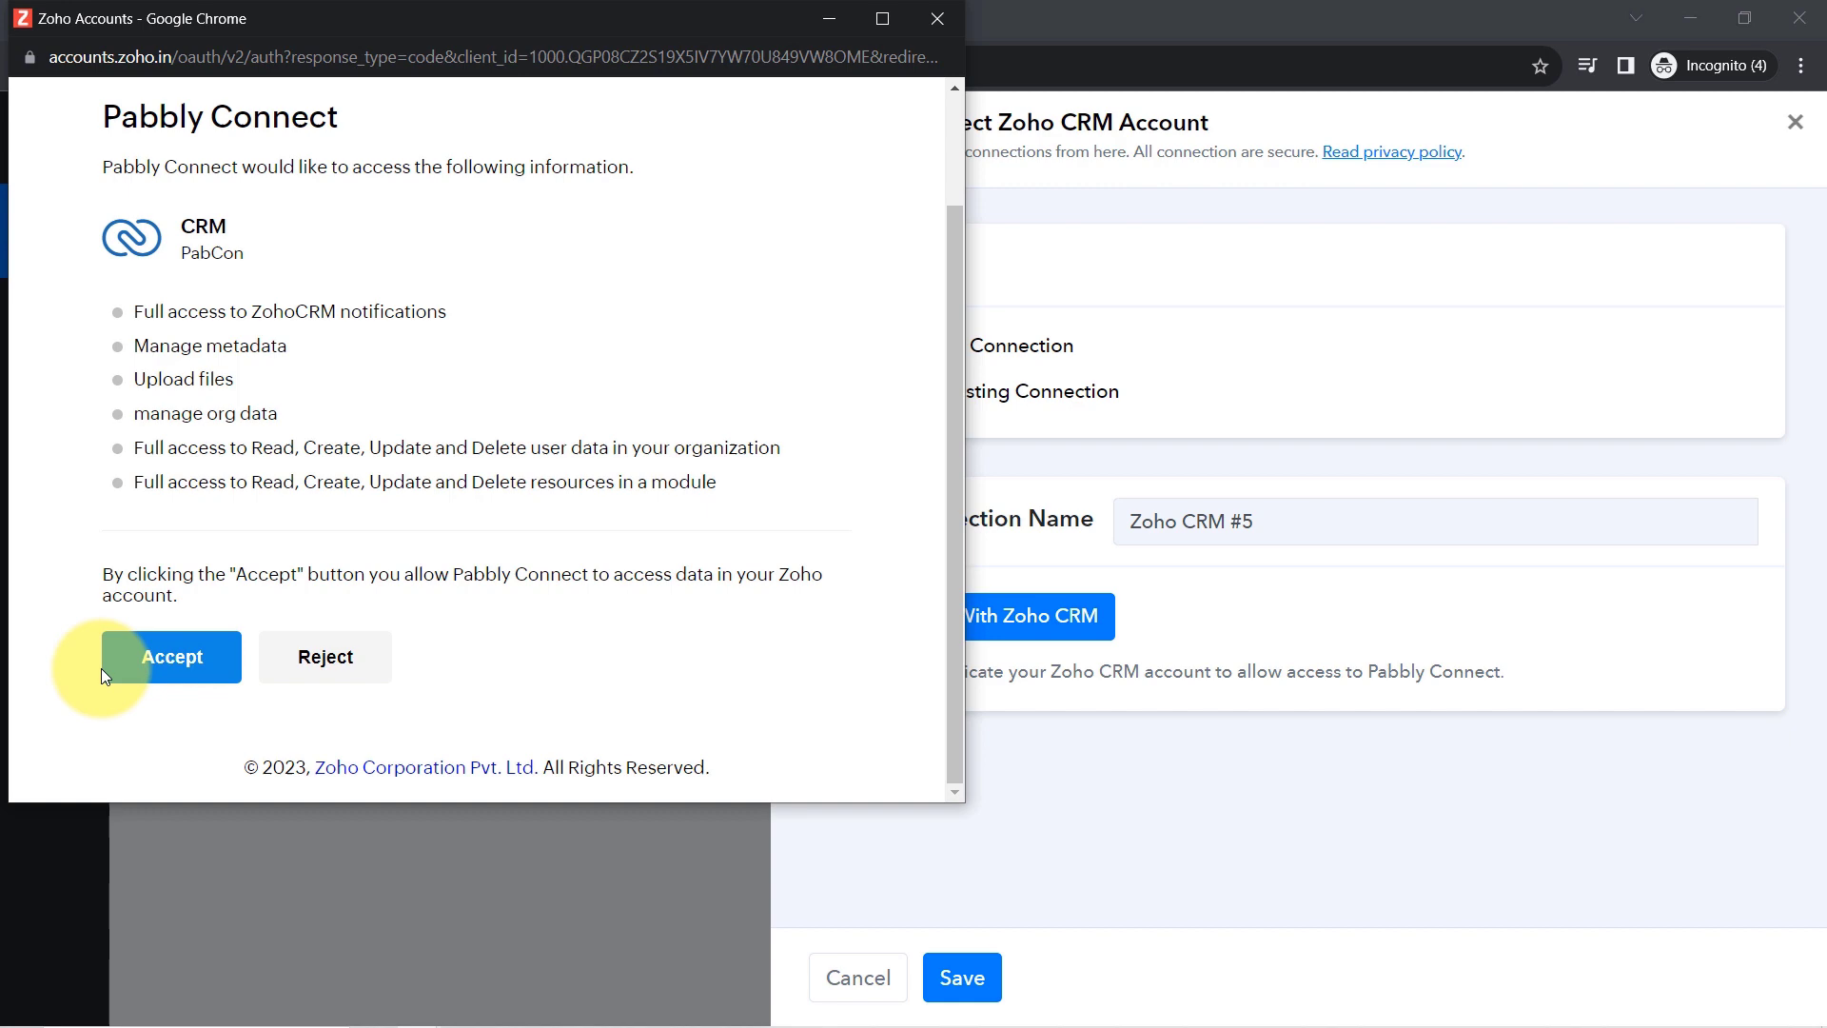
pyautogui.click(159, 673)
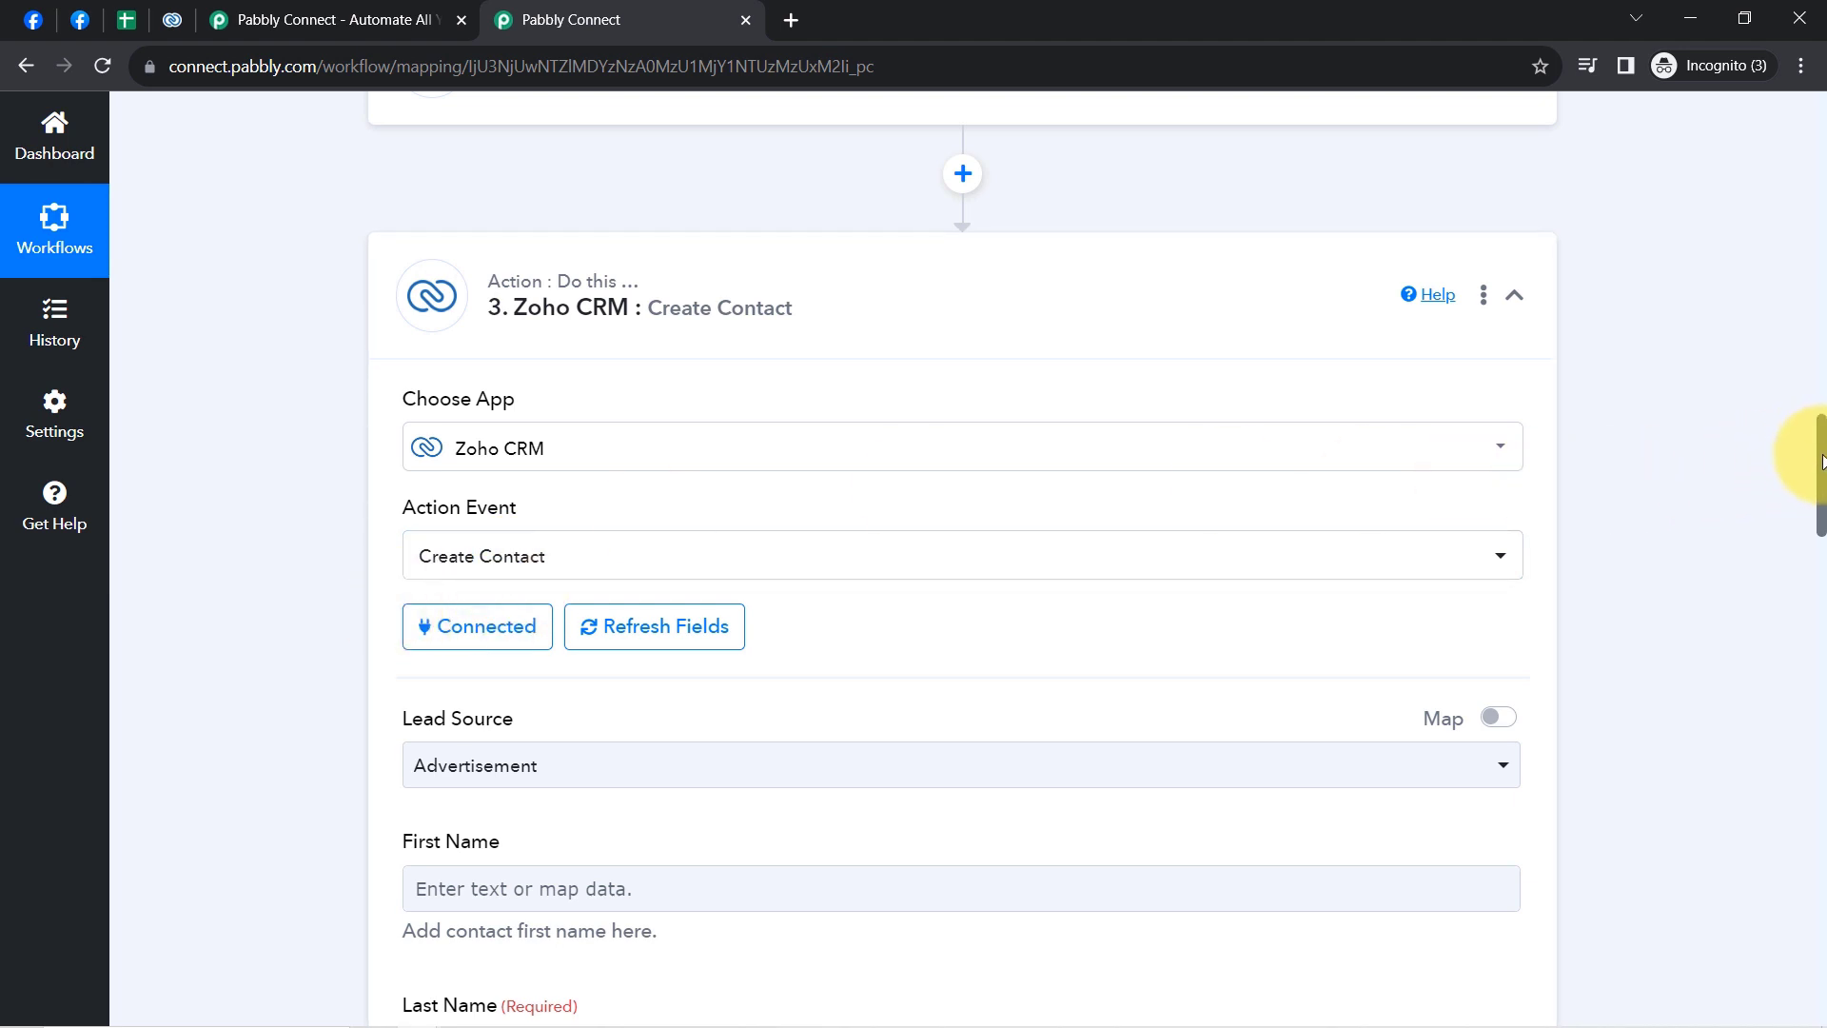
# - Set the Zoho contact's Lead Source to Facebook
pyautogui.moveTo(1821, 463); pyautogui.dragTo(1821, 509)
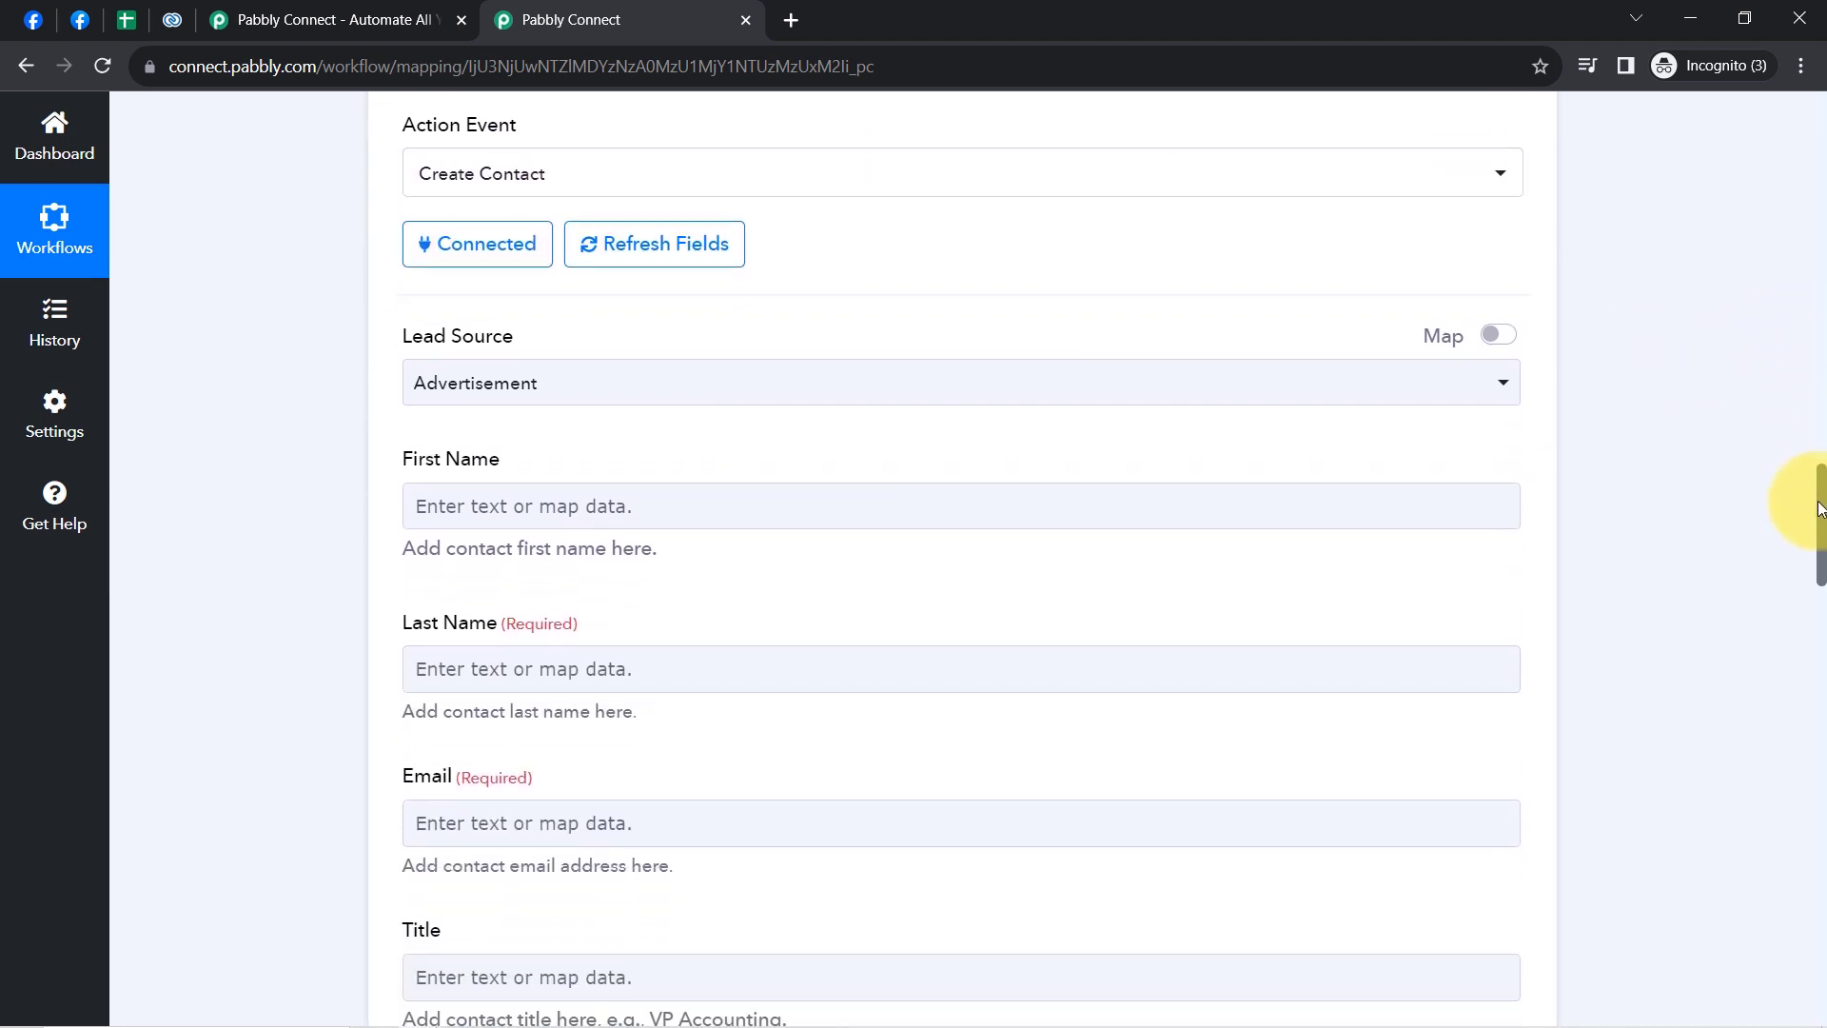
pyautogui.click(482, 369)
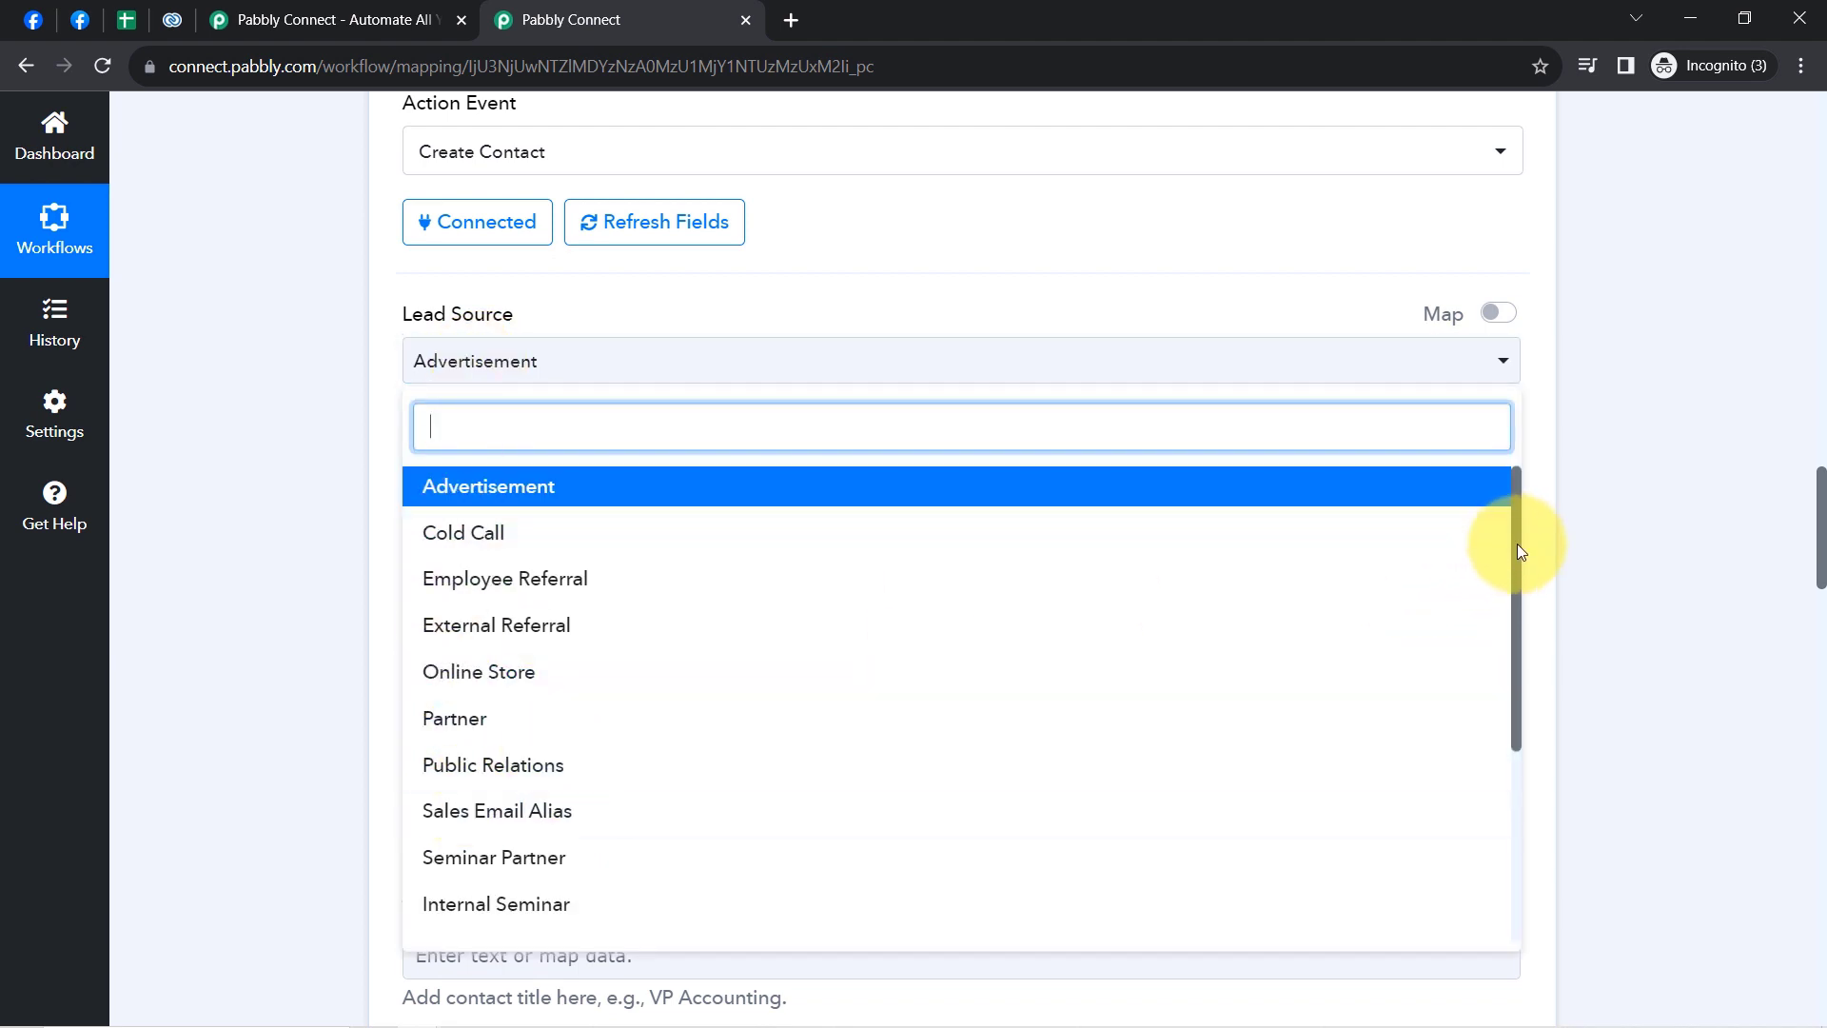
pyautogui.moveTo(1517, 545); pyautogui.dragTo(1519, 746)
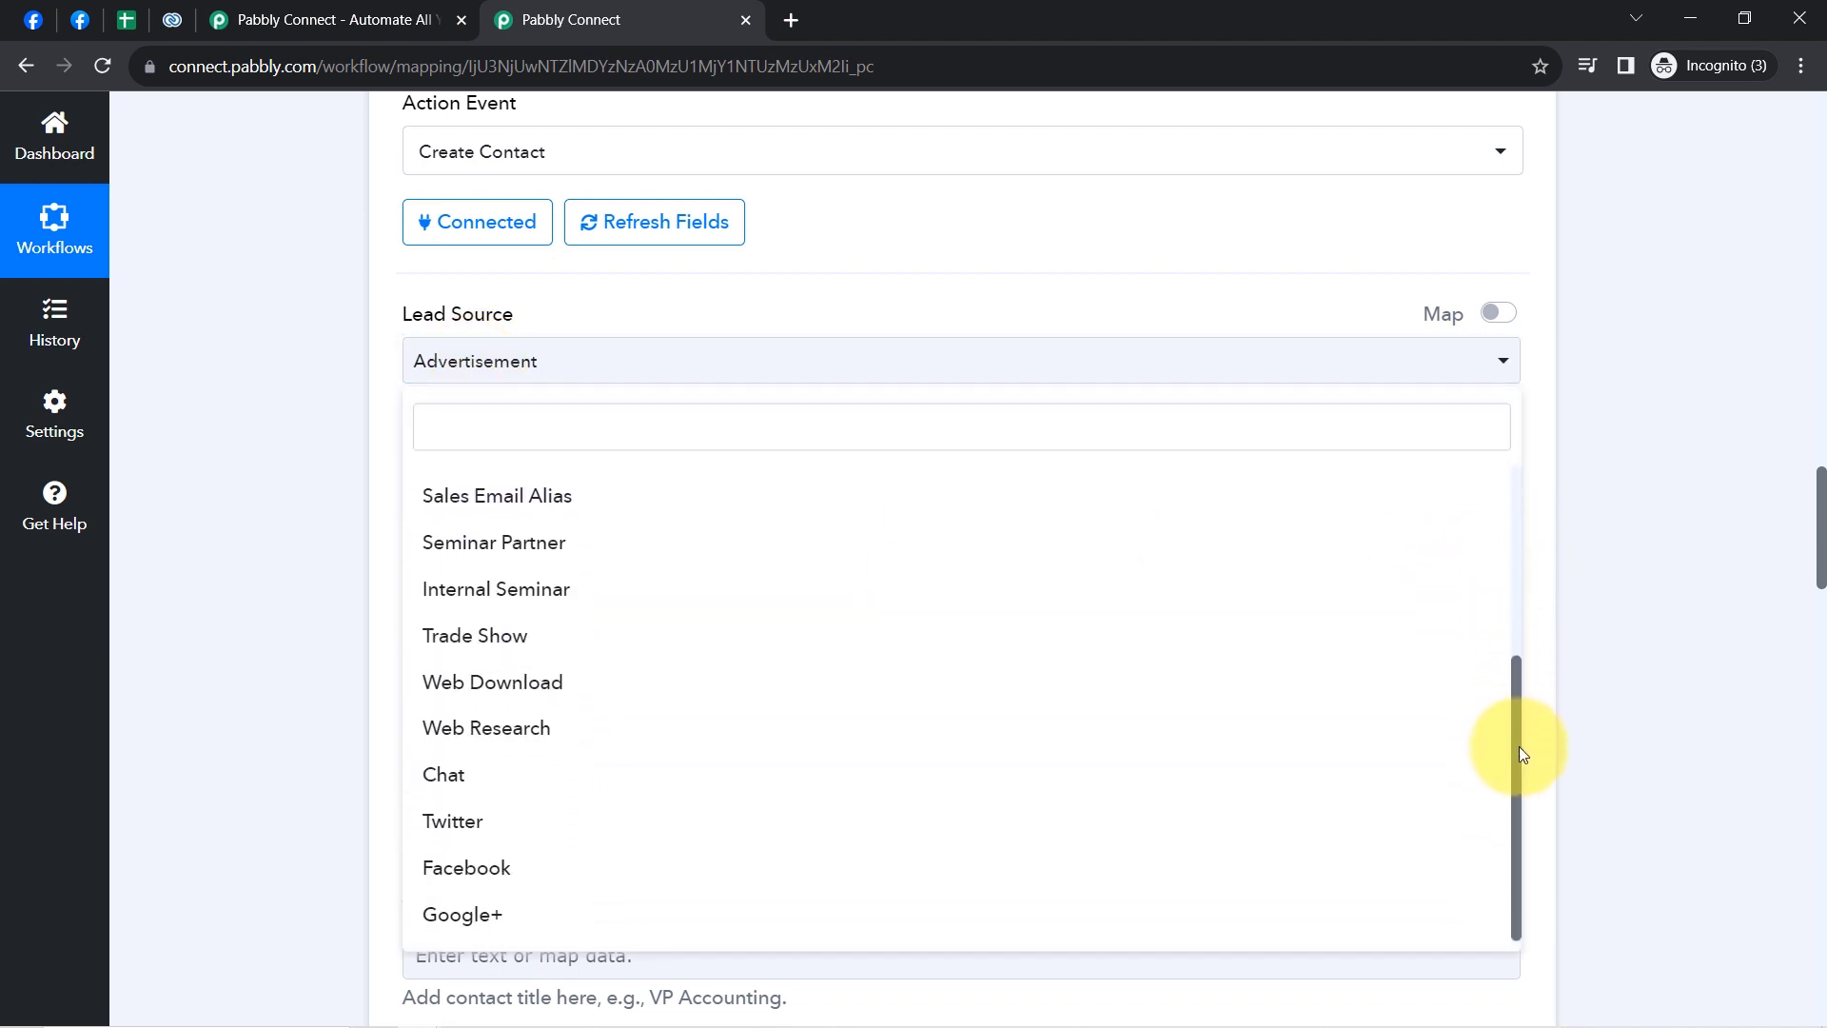
pyautogui.click(436, 870)
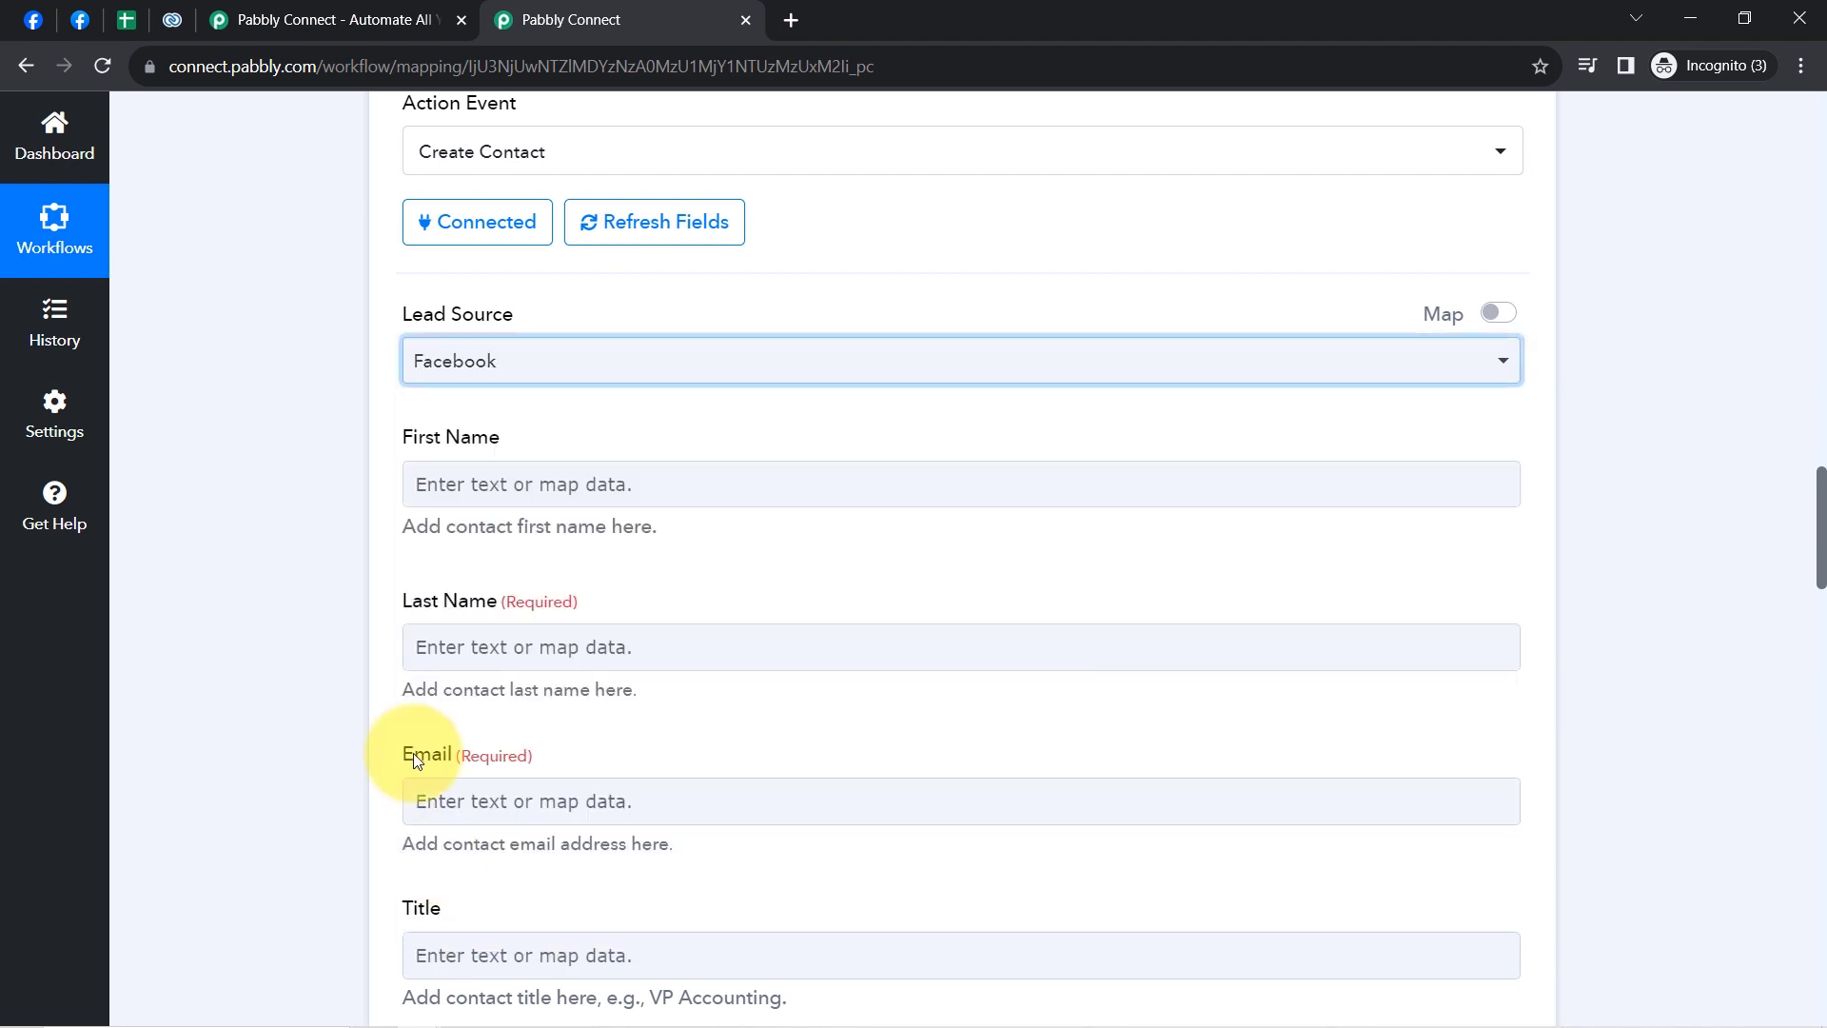
pyautogui.click(219, 472)
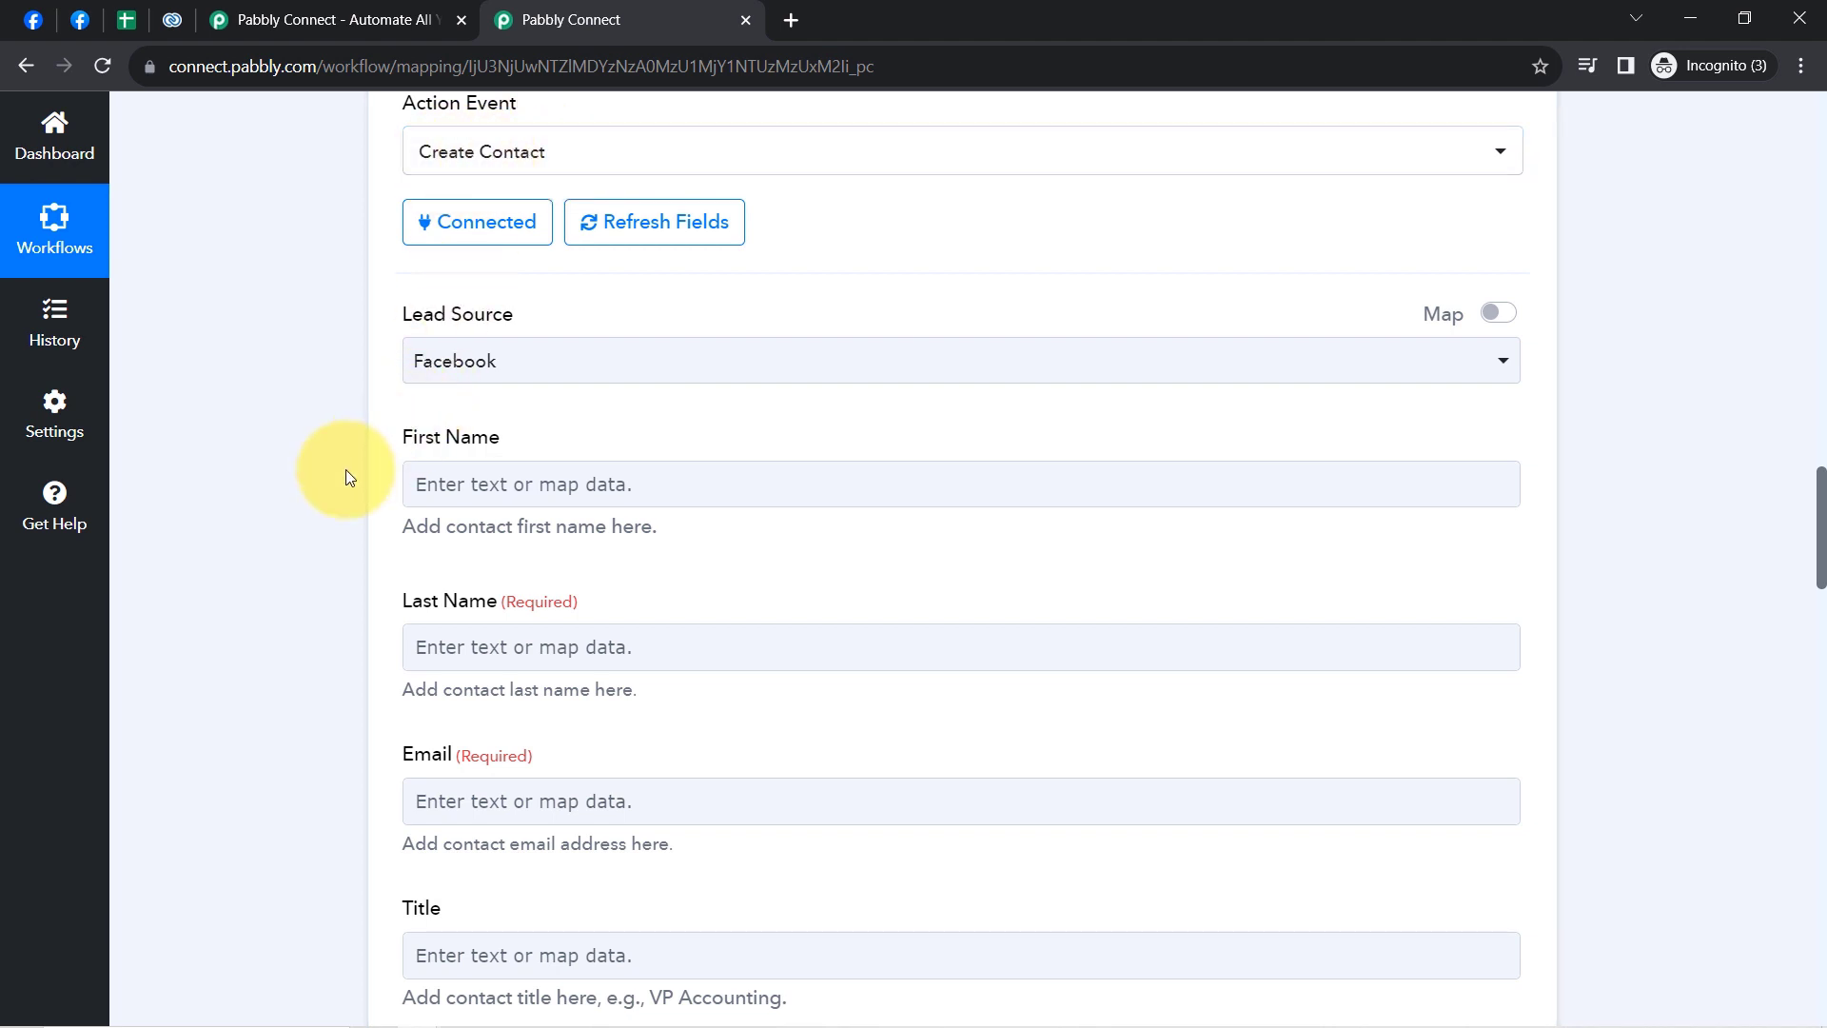
# - Map the lead's First Name (Dummy) into the contact's First Name field
pyautogui.scroll(-1, 1808, 488)
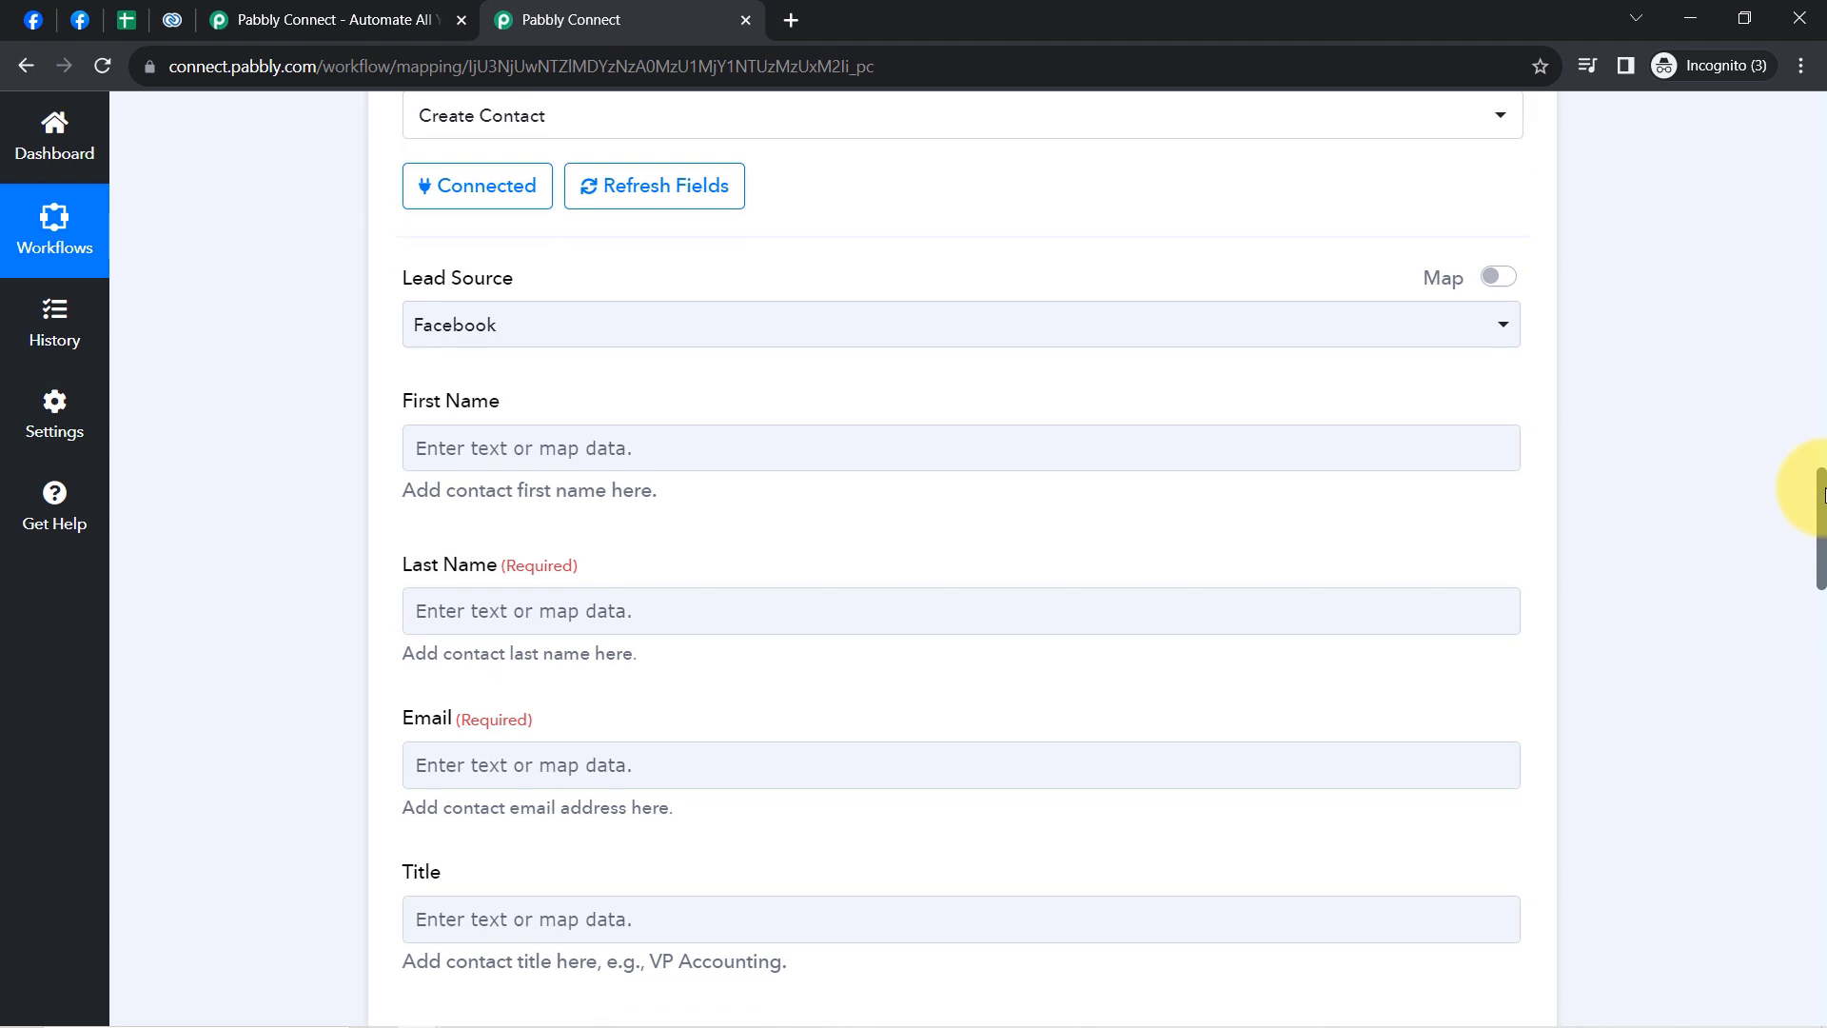
pyautogui.click(425, 383)
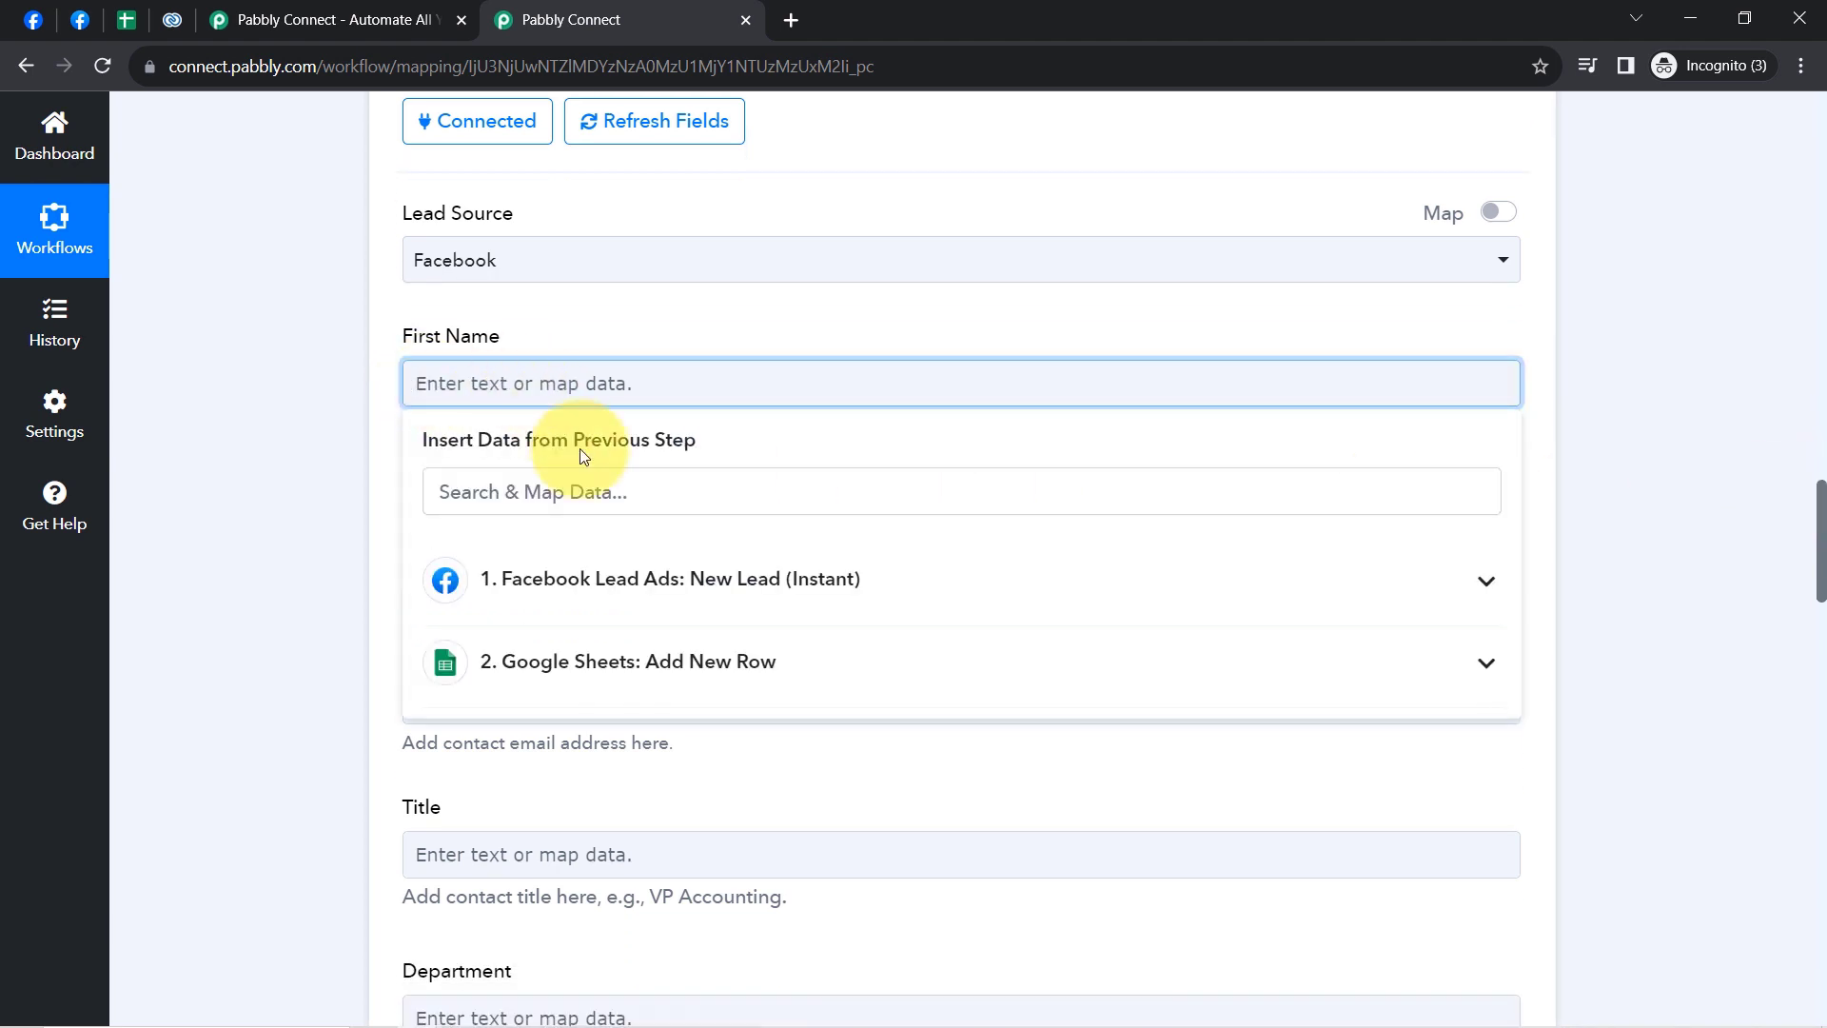
pyautogui.click(567, 576)
pyautogui.click(455, 493)
pyautogui.write('de')
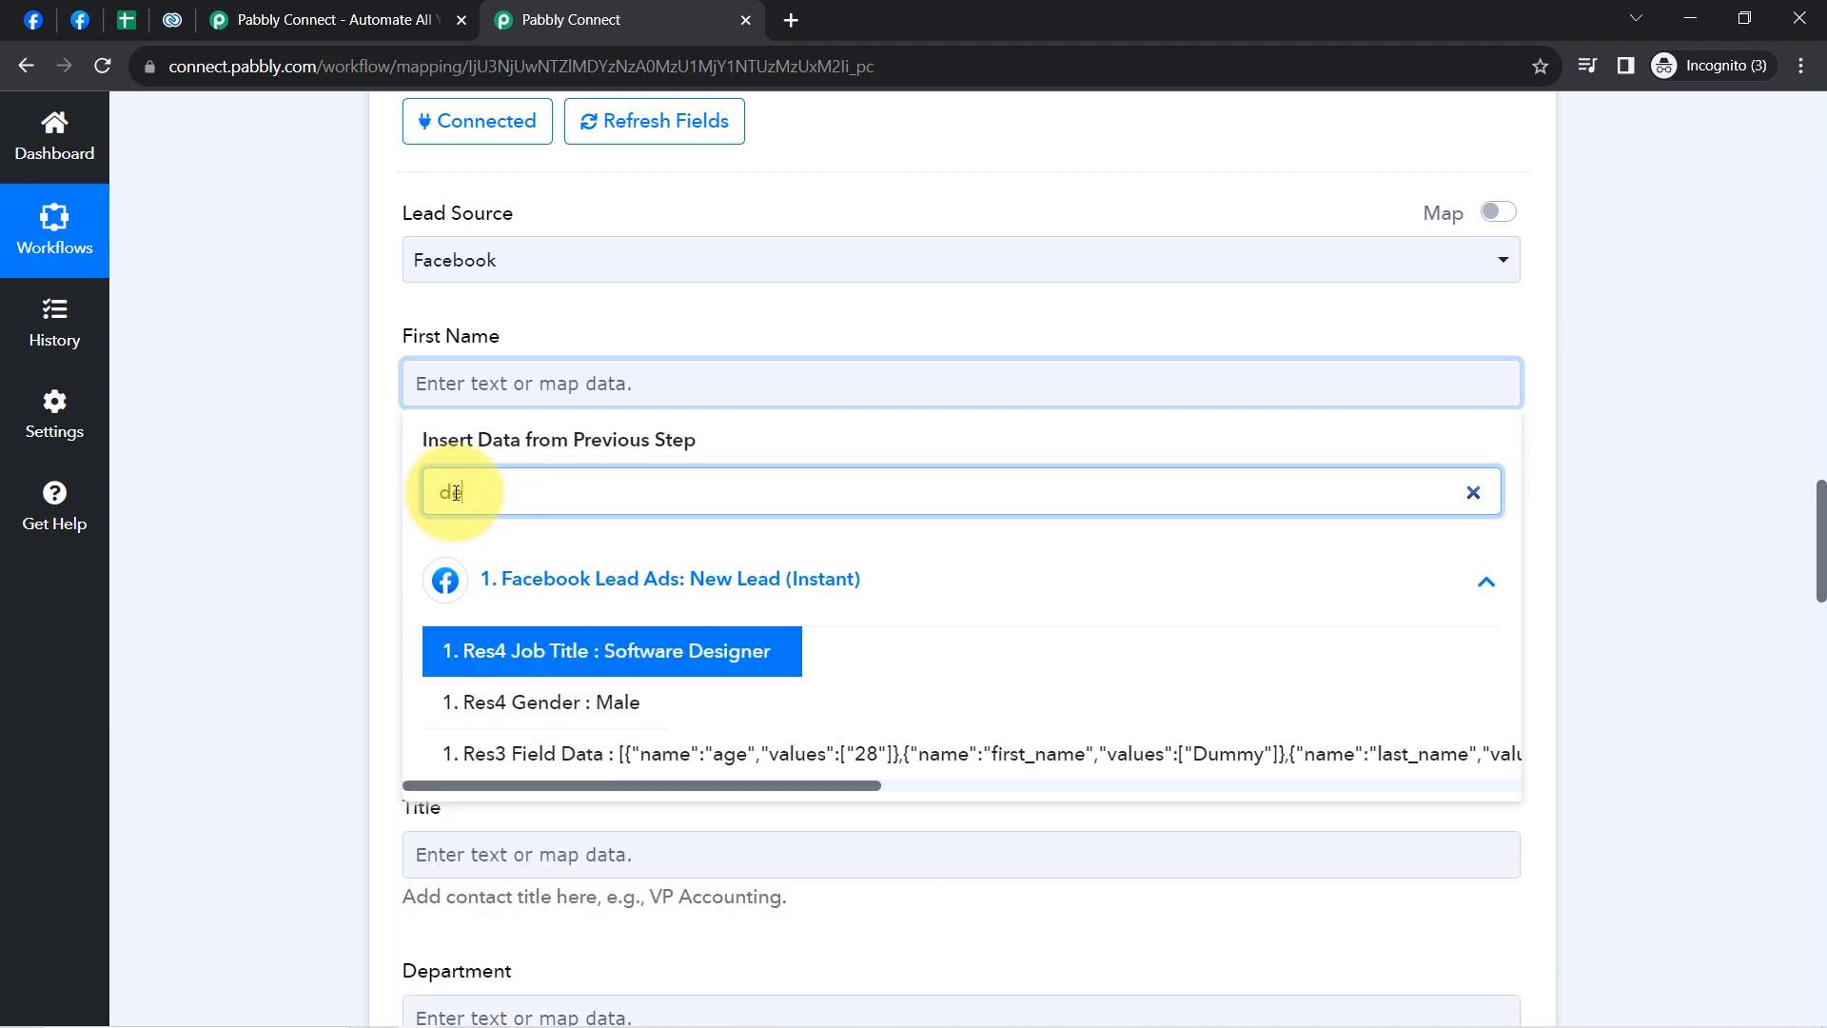
pyautogui.press('BackSpace')
pyautogui.write('um')
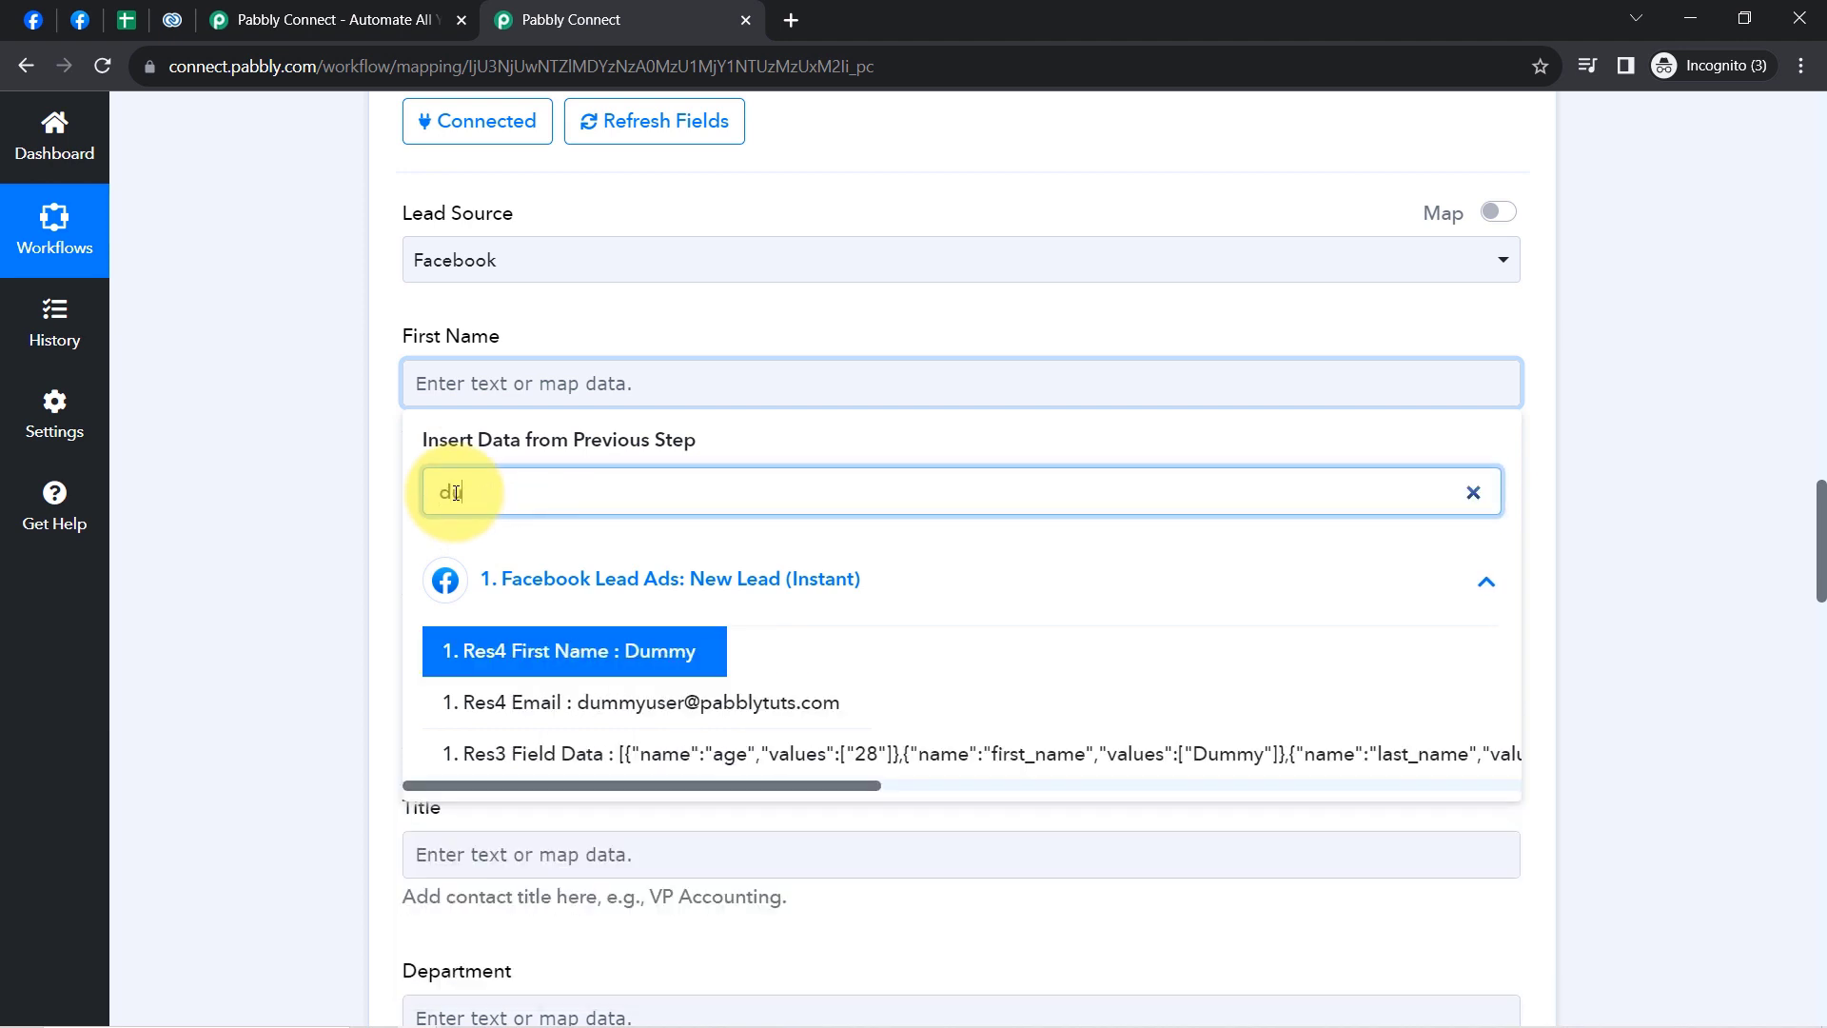
pyautogui.click(583, 649)
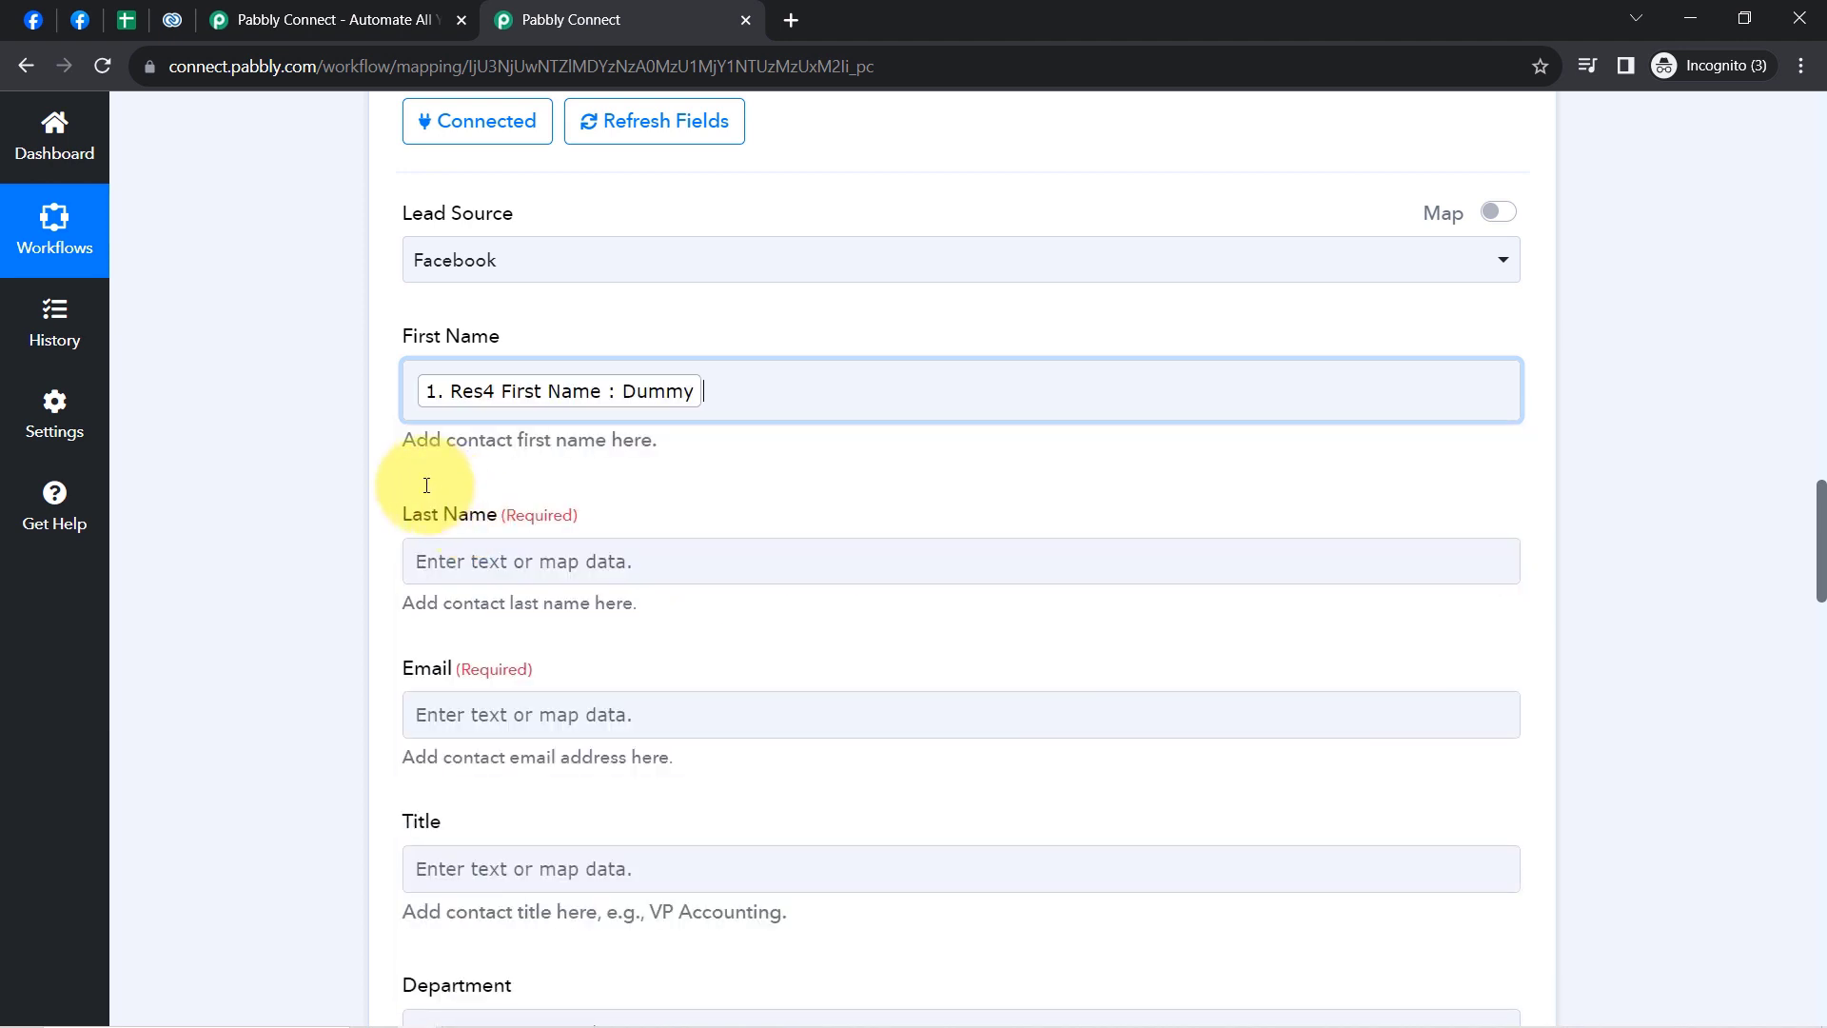
pyautogui.click(324, 484)
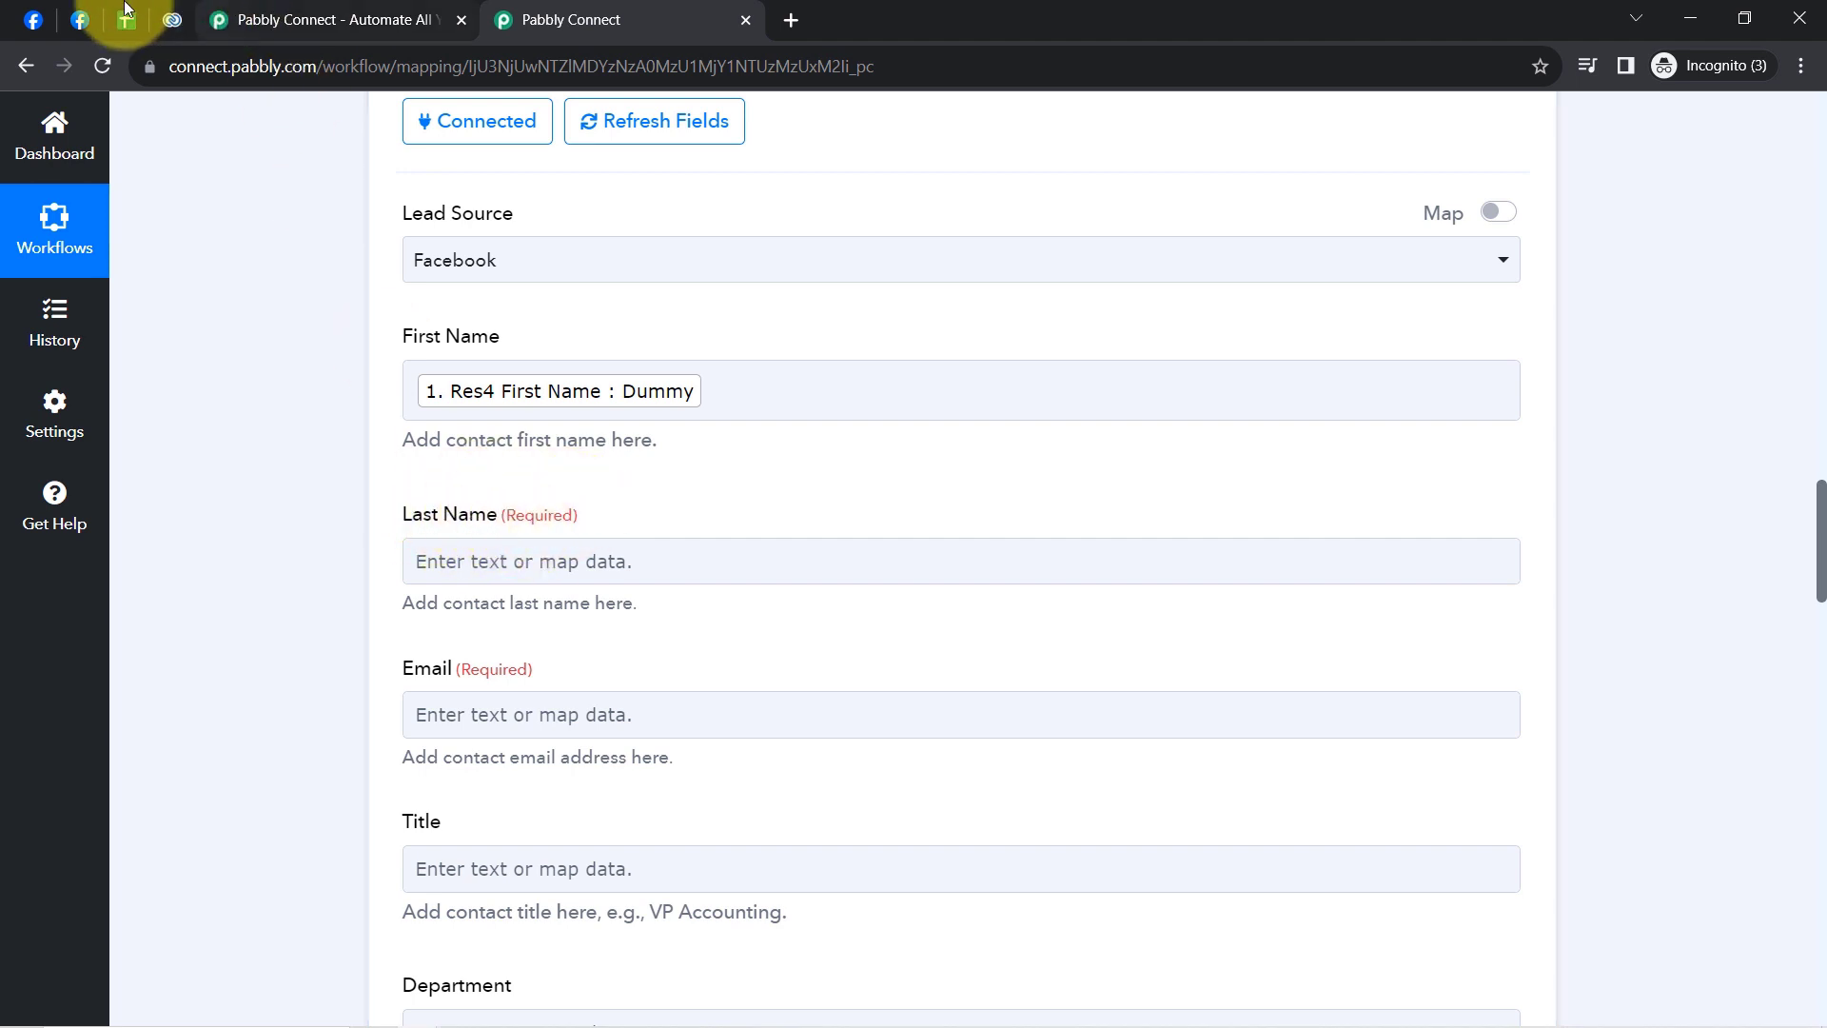
pyautogui.click(80, 19)
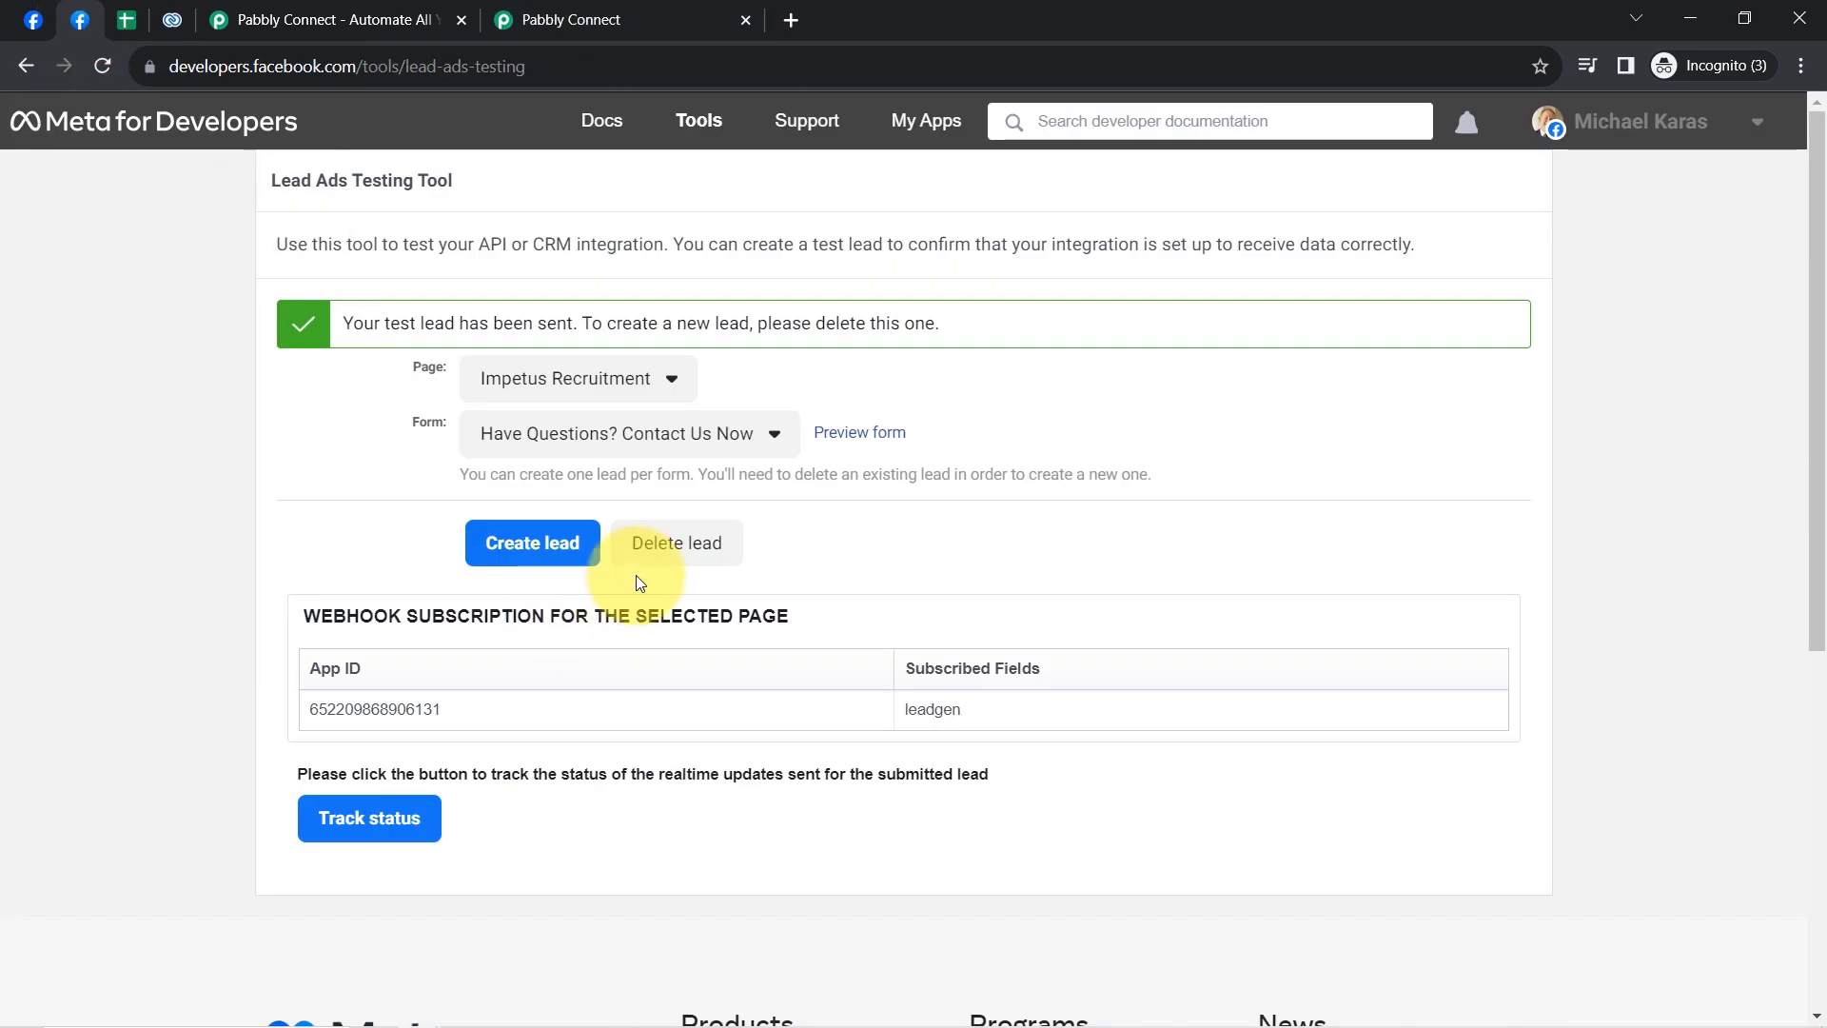
pyautogui.click(877, 433)
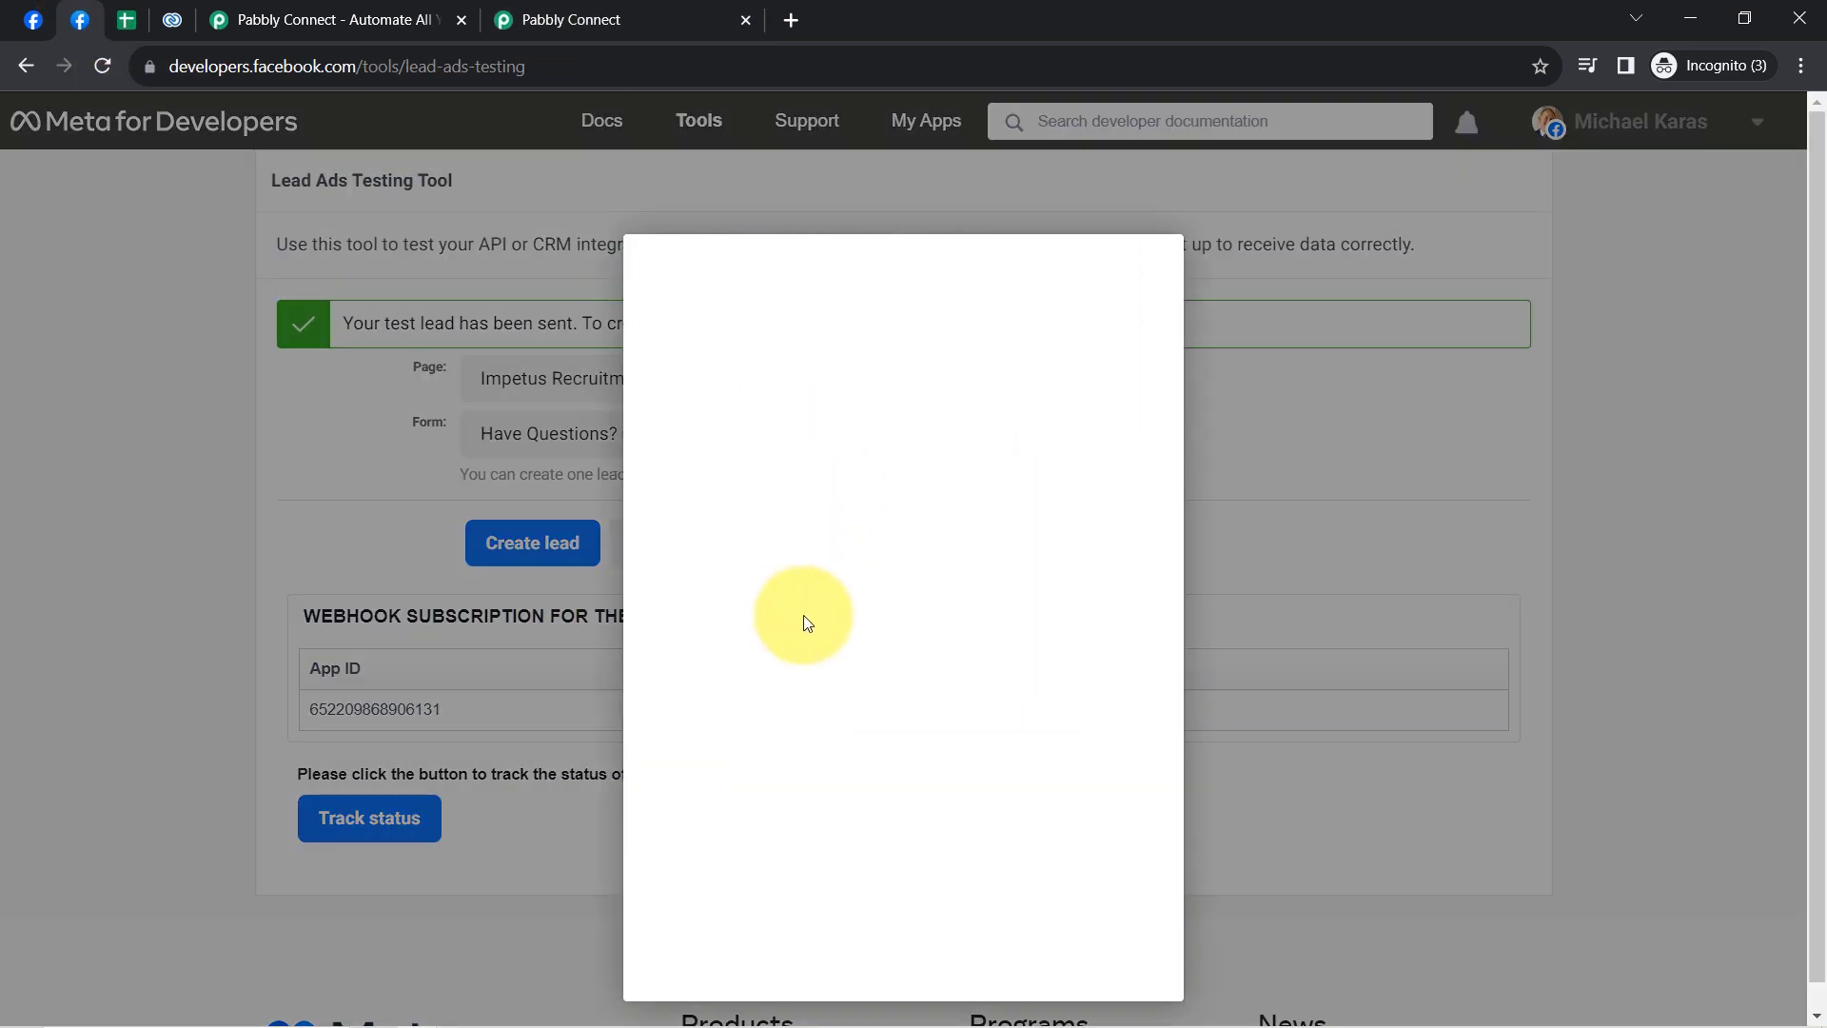
pyautogui.scroll(-3, 820, 739)
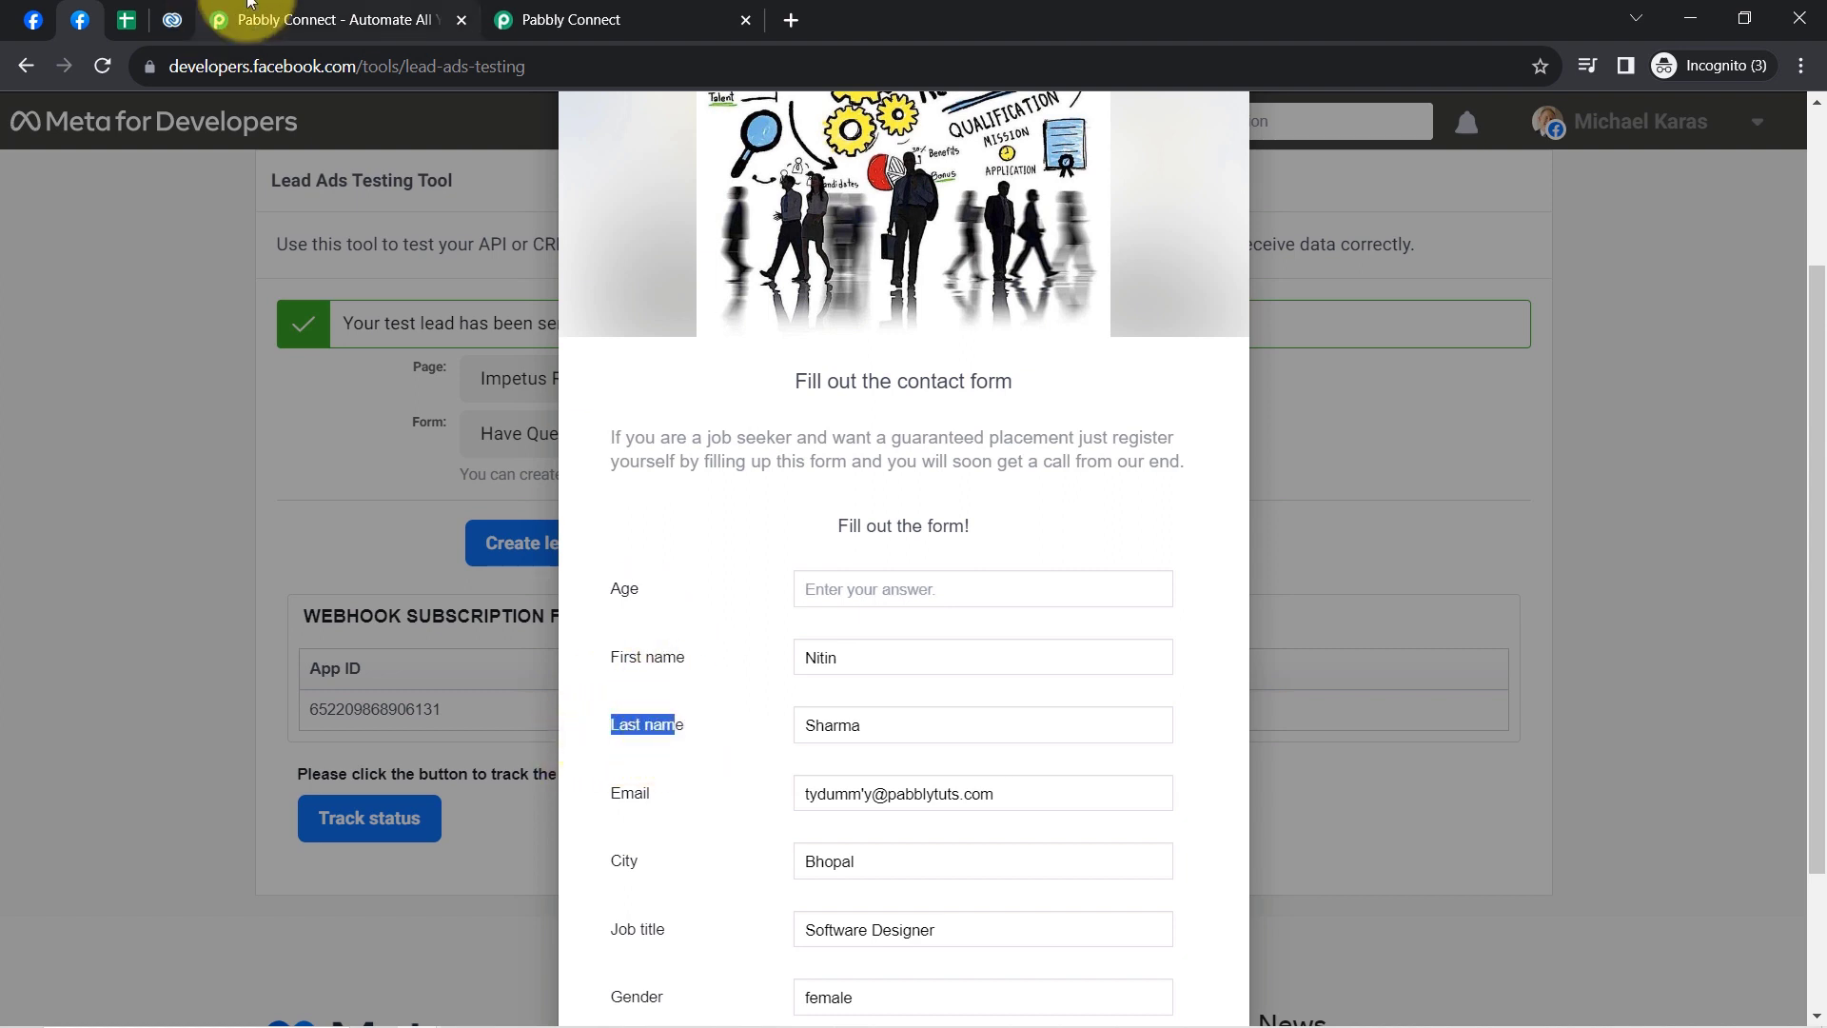
pyautogui.click(602, 11)
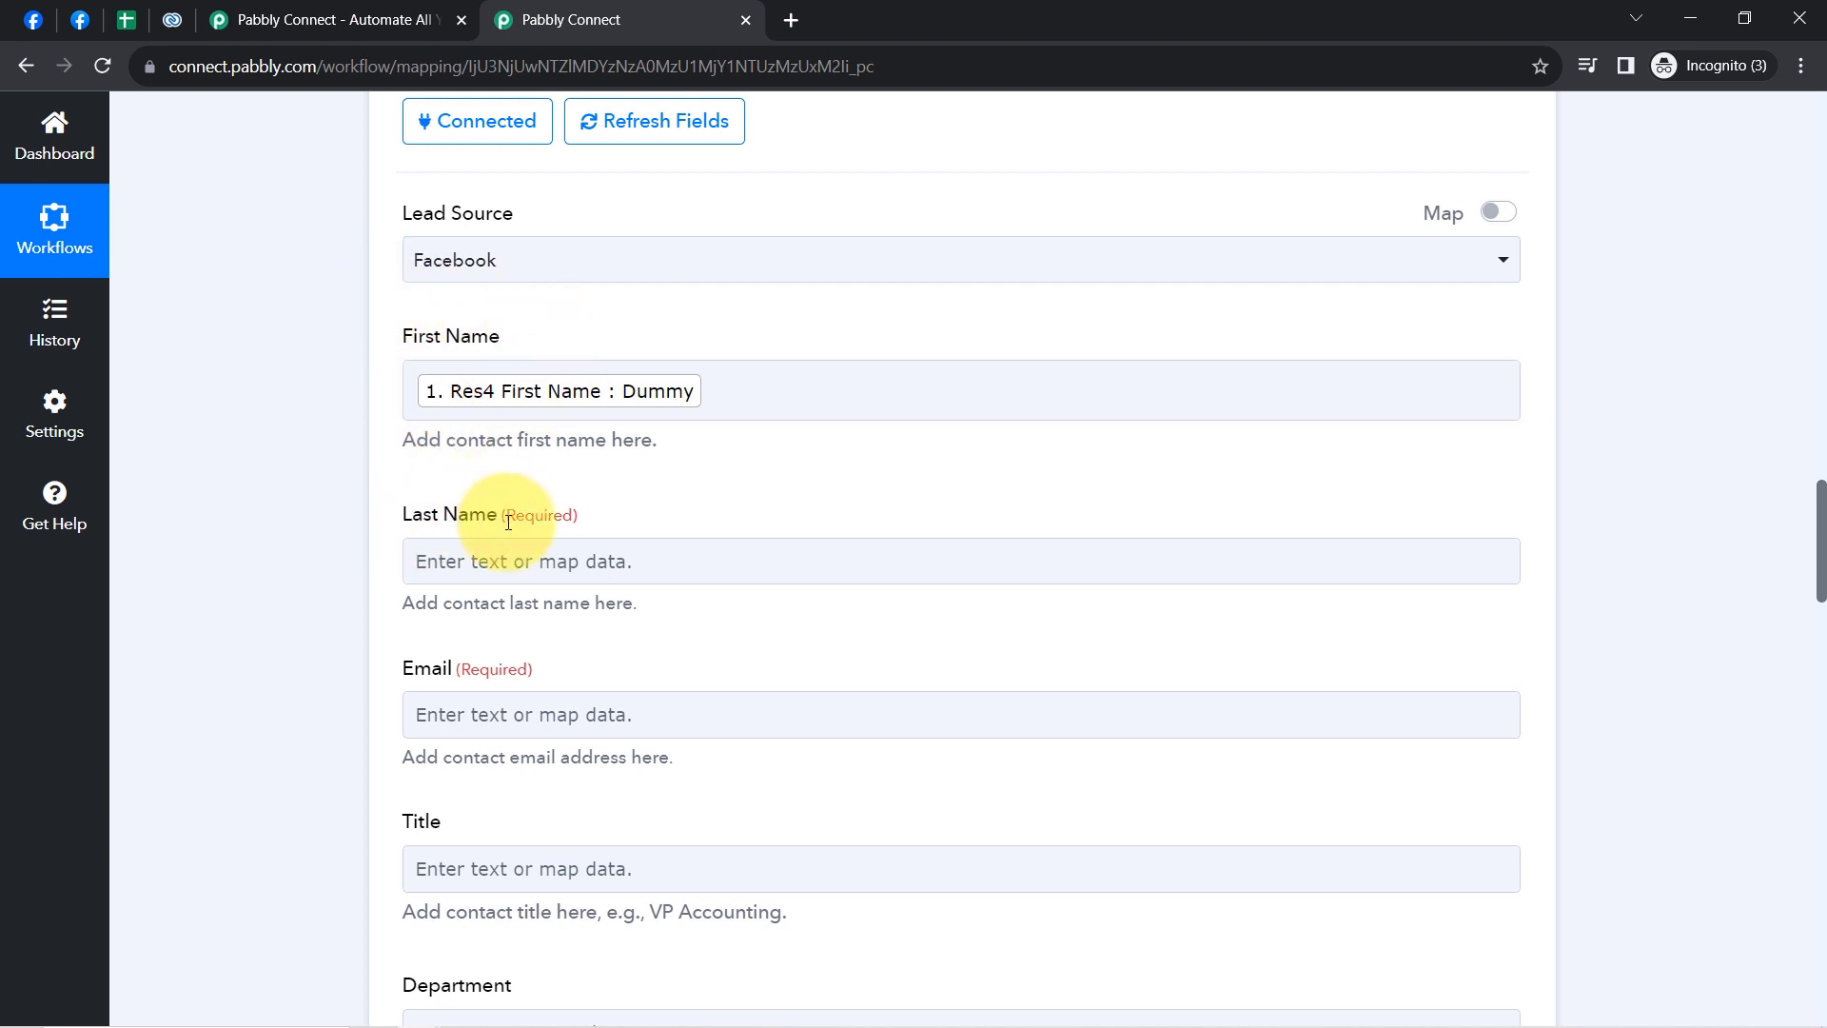
# - Map the lead's Last Name into the contact's Last Name field
pyautogui.click(462, 576)
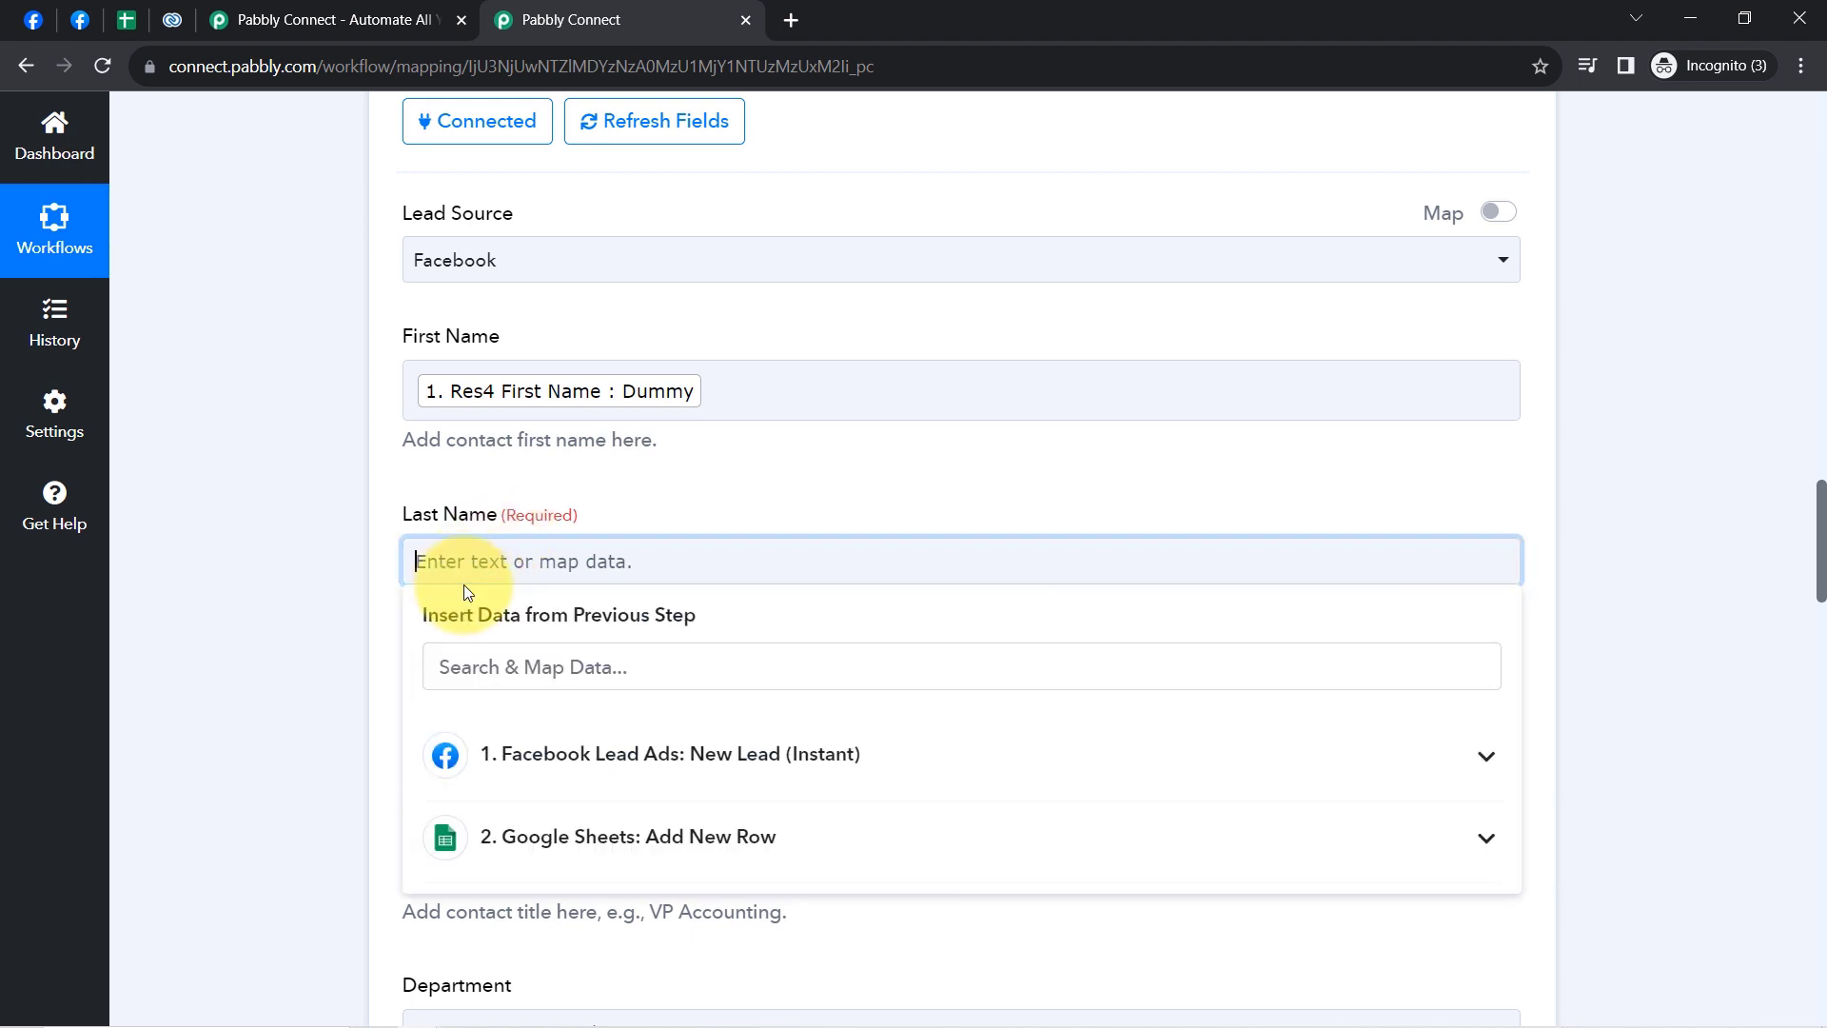
pyautogui.click(481, 665)
pyautogui.write('use')
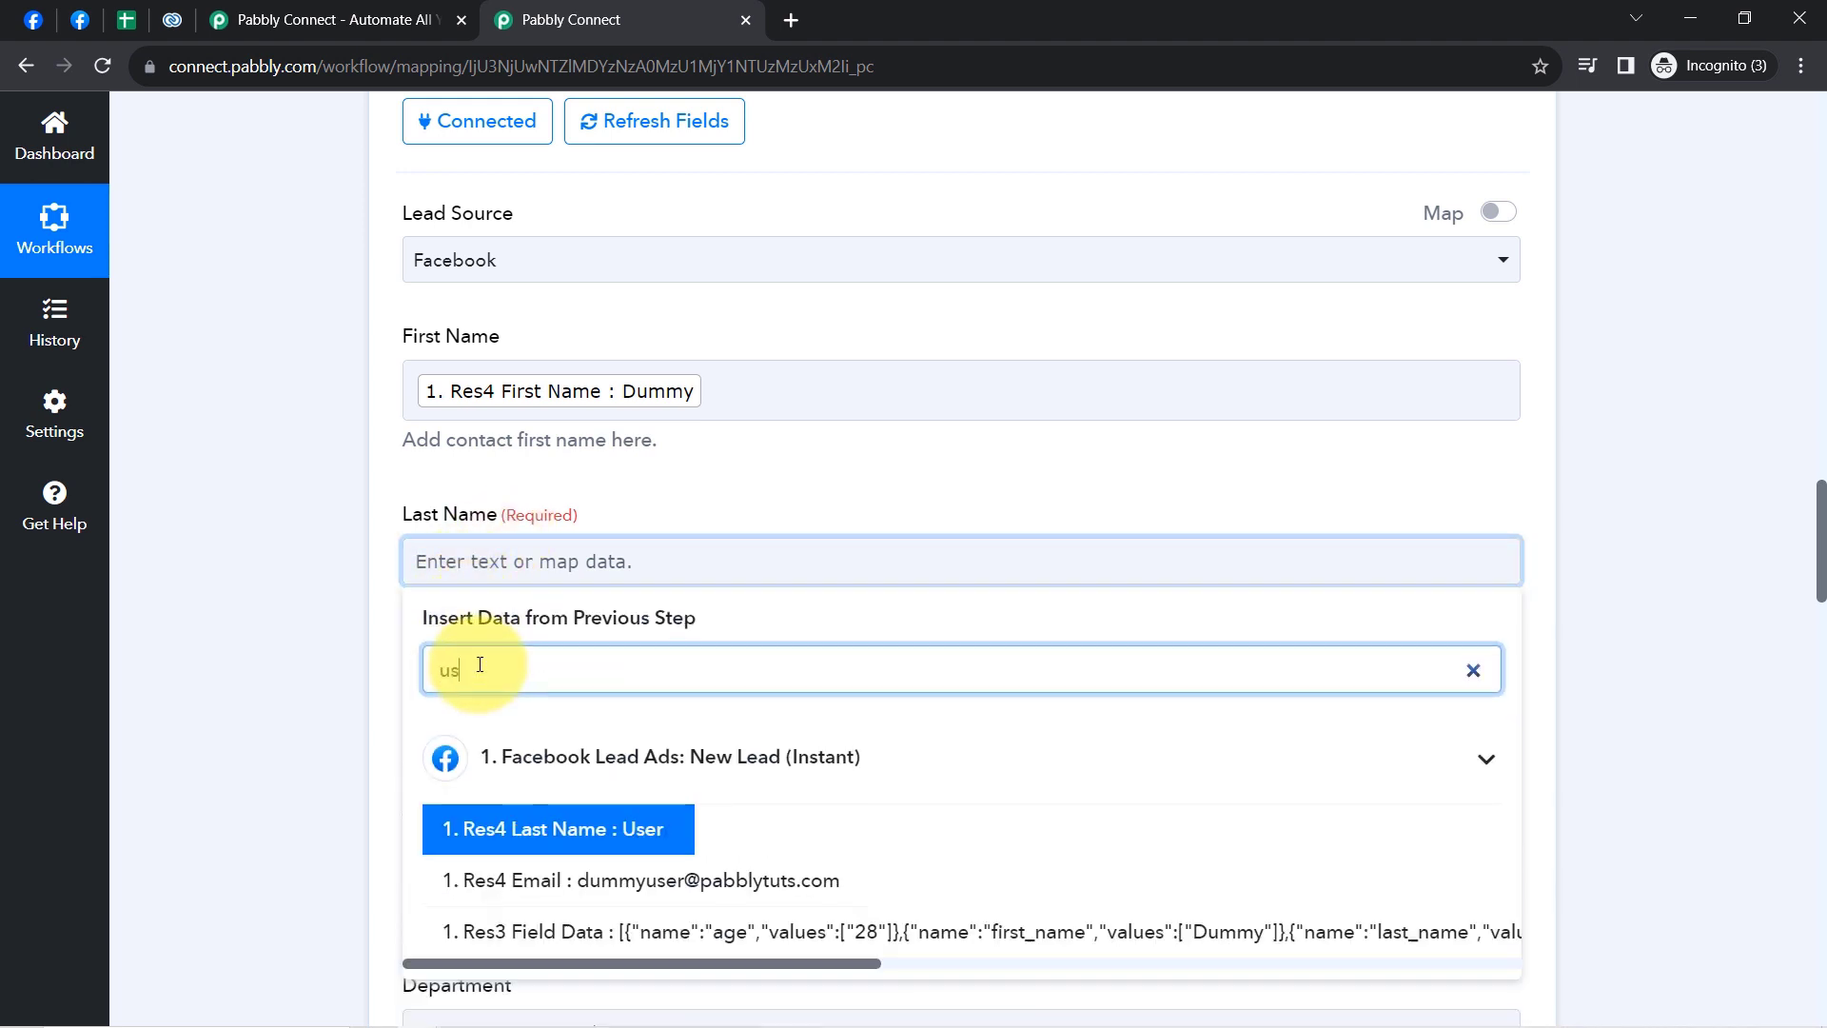
pyautogui.click(647, 836)
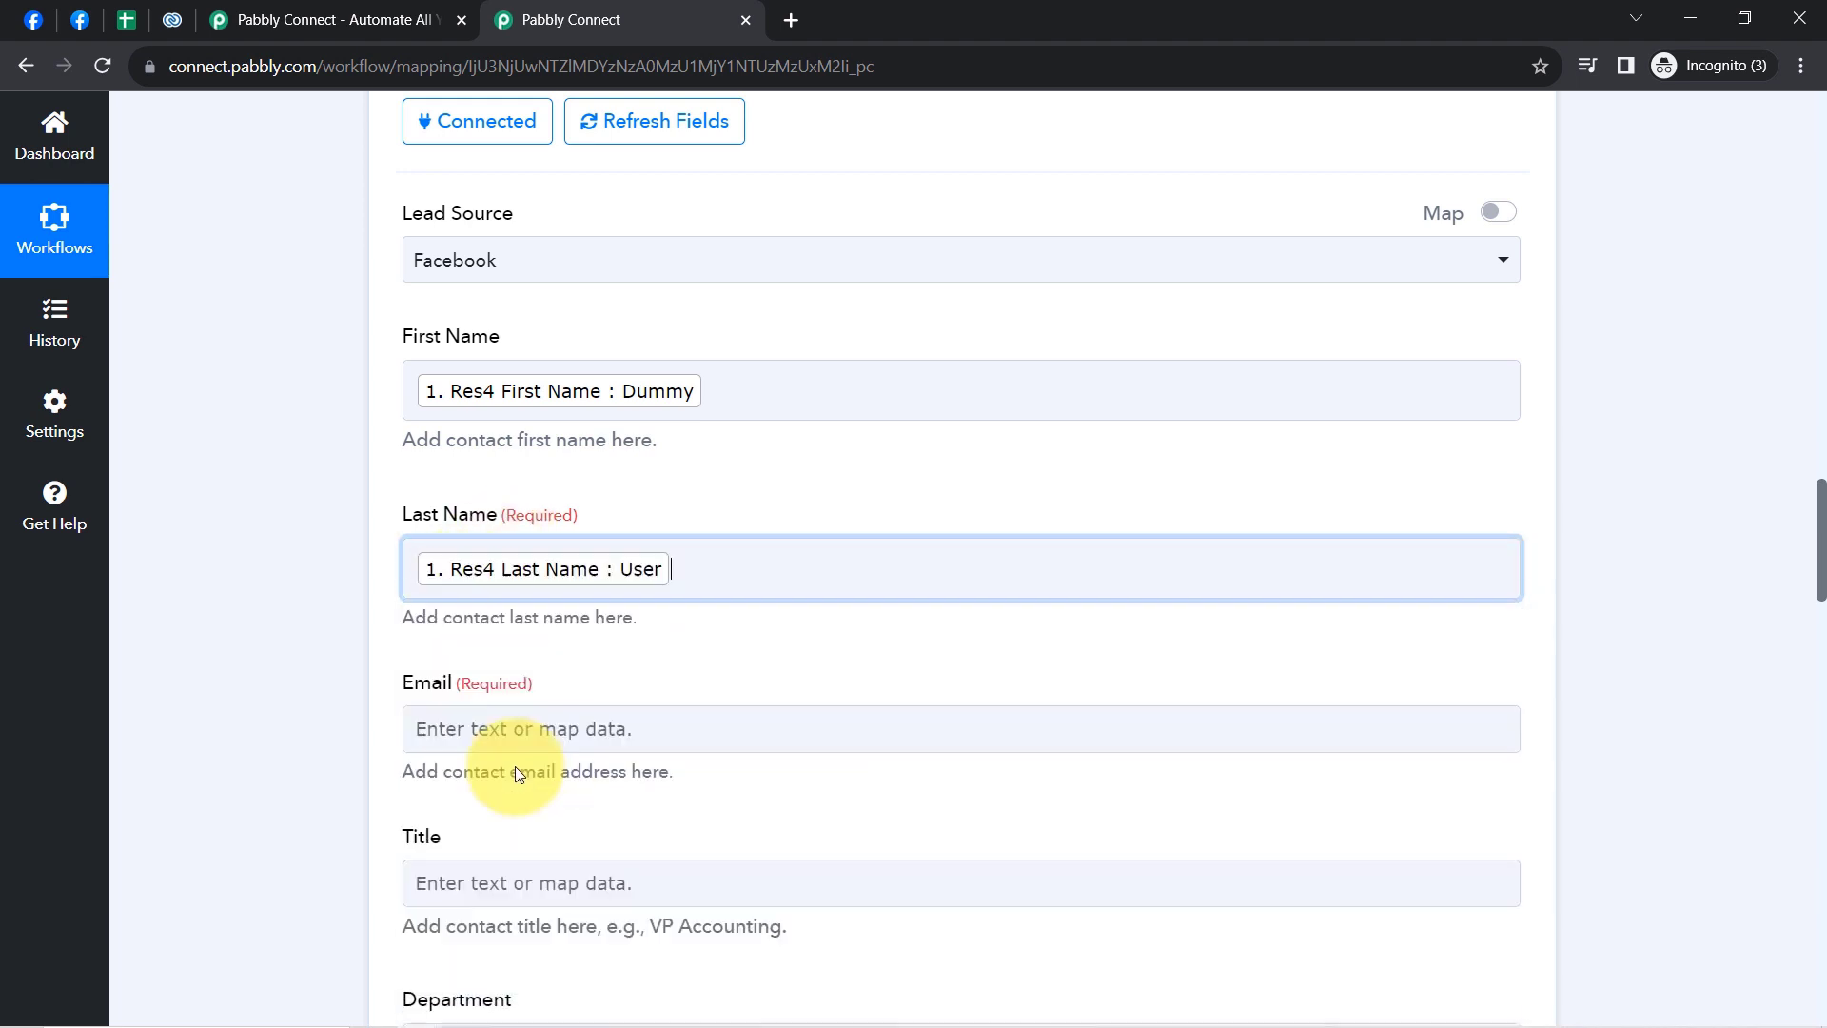
pyautogui.click(337, 643)
# - Map the lead's Email into the contact's Email field
pyautogui.scroll(-2, 337, 642)
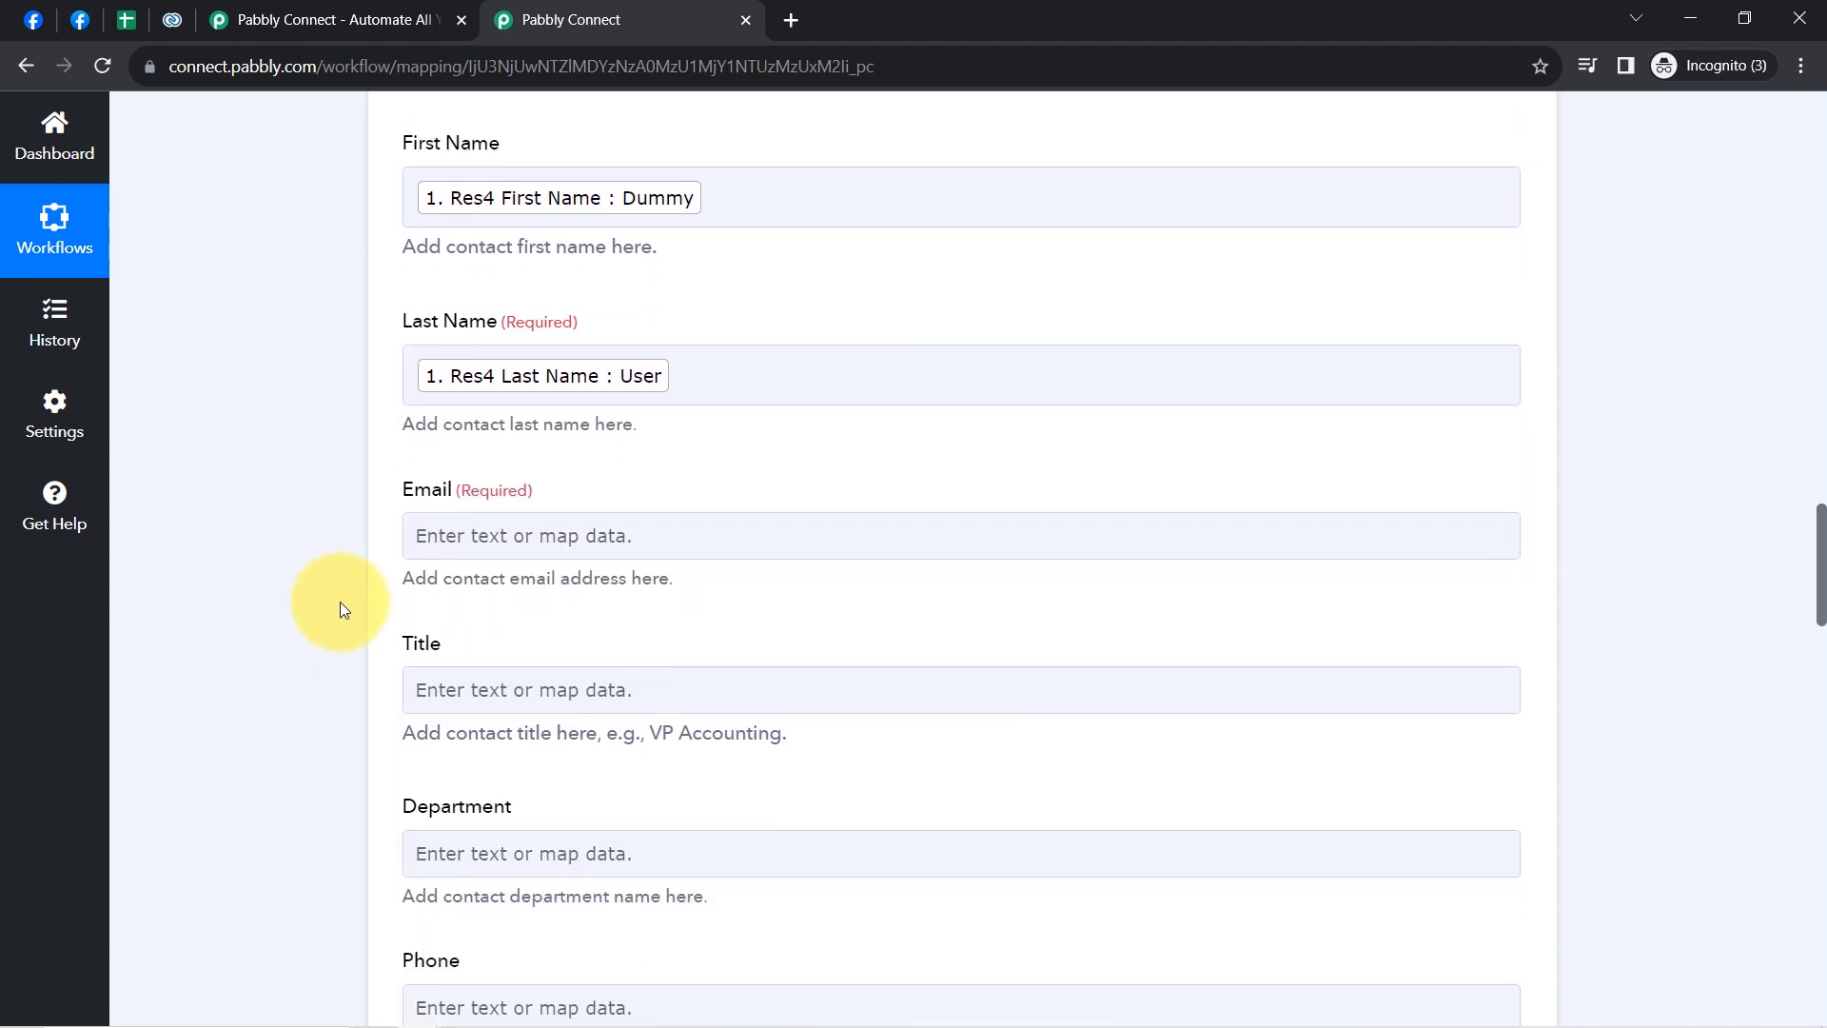
pyautogui.scroll(-2, 344, 609)
pyautogui.click(470, 354)
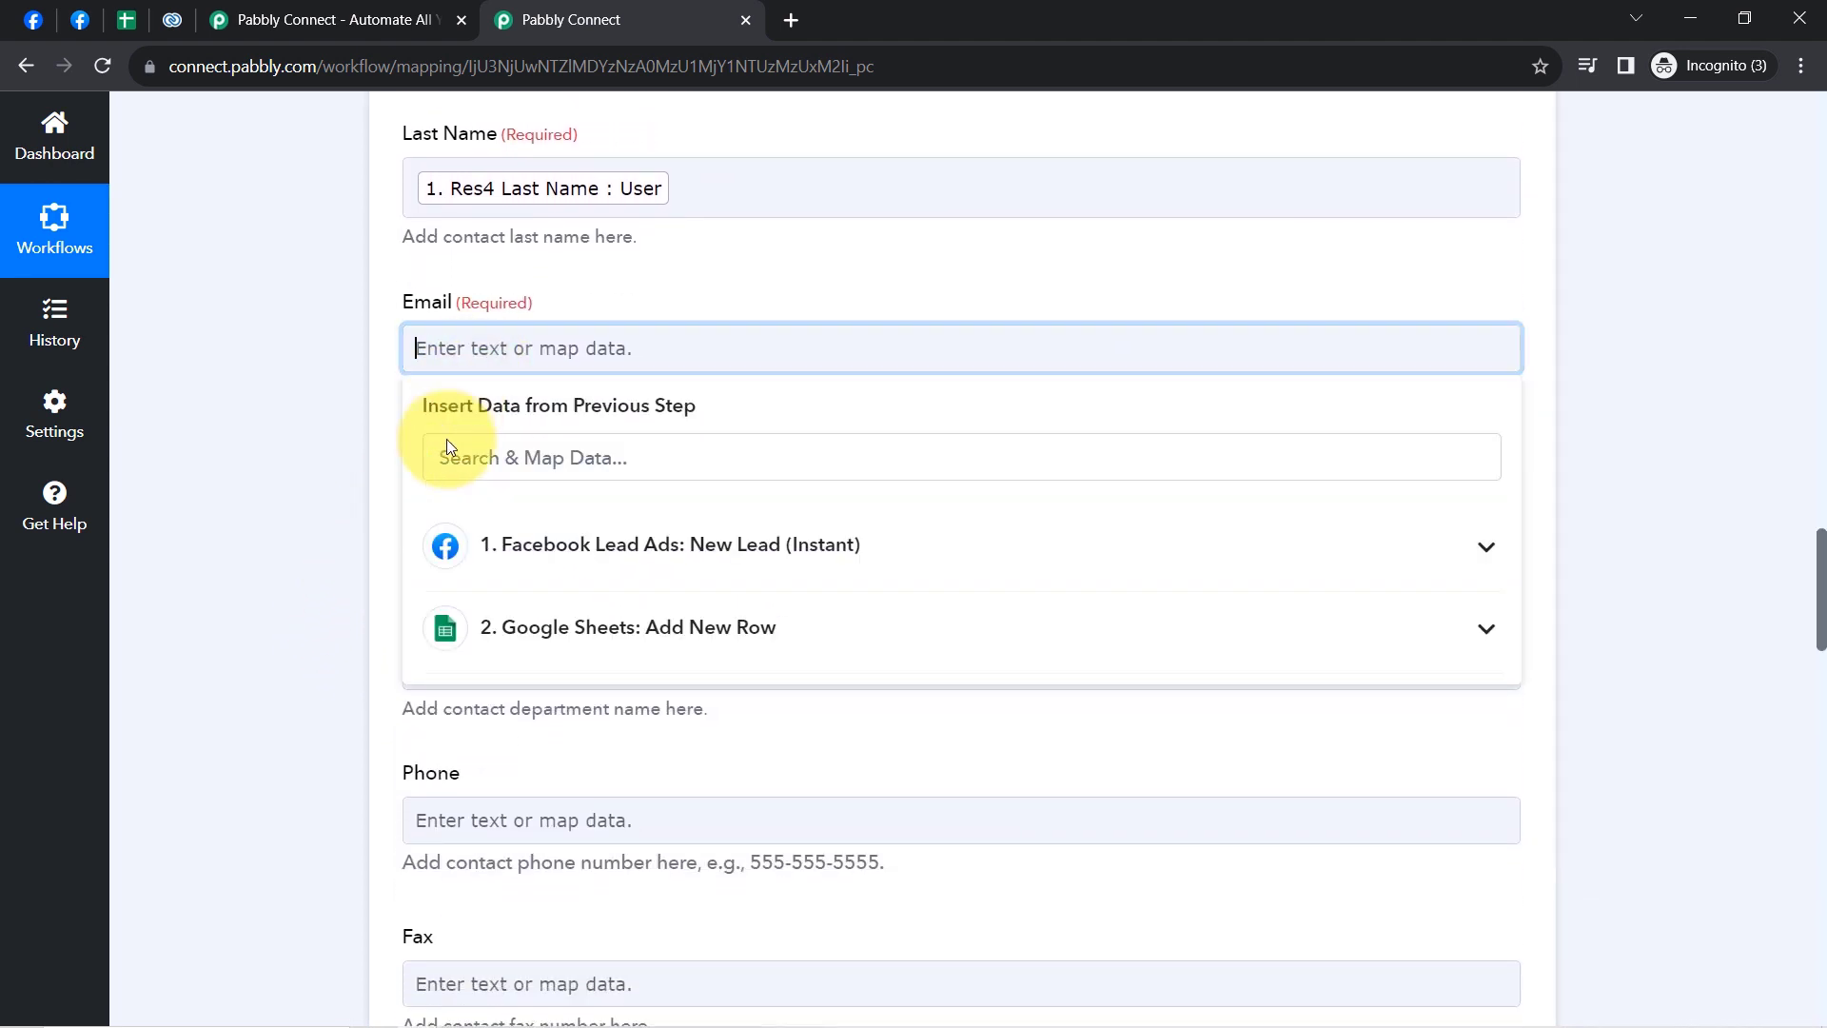
pyautogui.click(450, 467)
pyautogui.write('email')
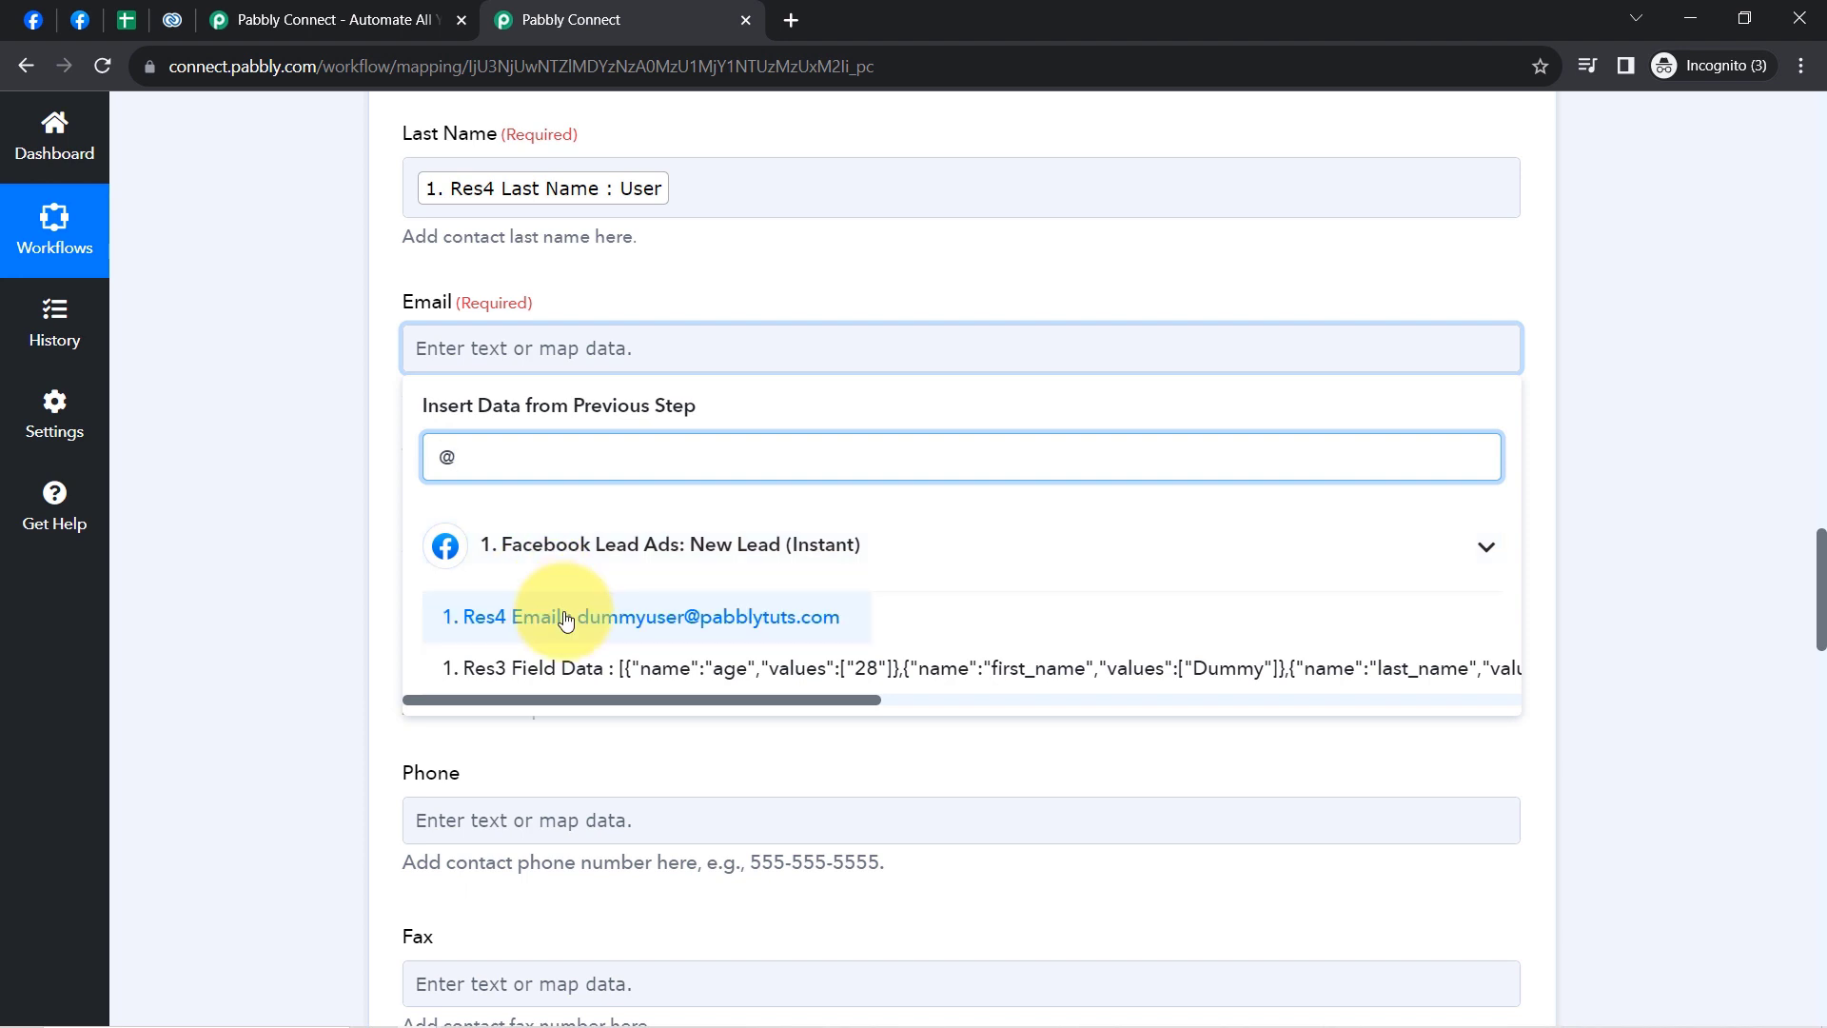
pyautogui.click(571, 611)
pyautogui.click(301, 592)
# - Map the lead's Phone Number into the contact's Phone field
pyautogui.scroll(-2, 301, 592)
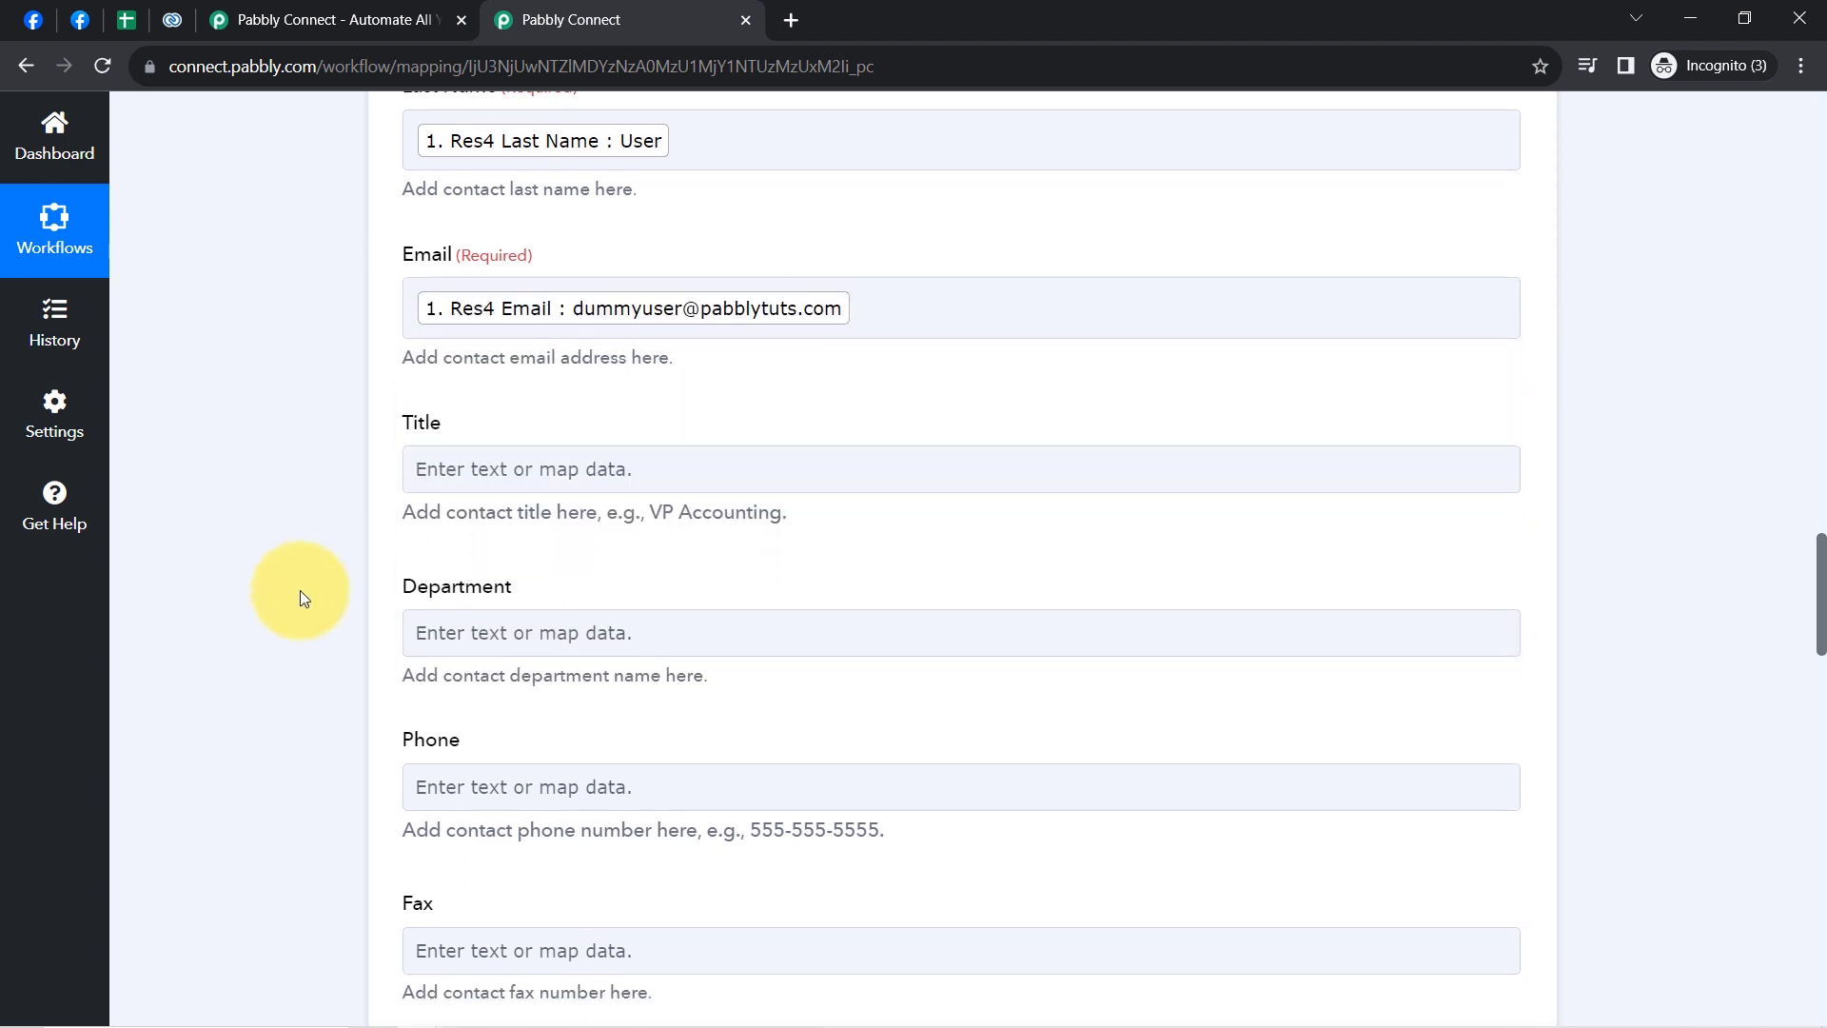
pyautogui.scroll(-3, 300, 590)
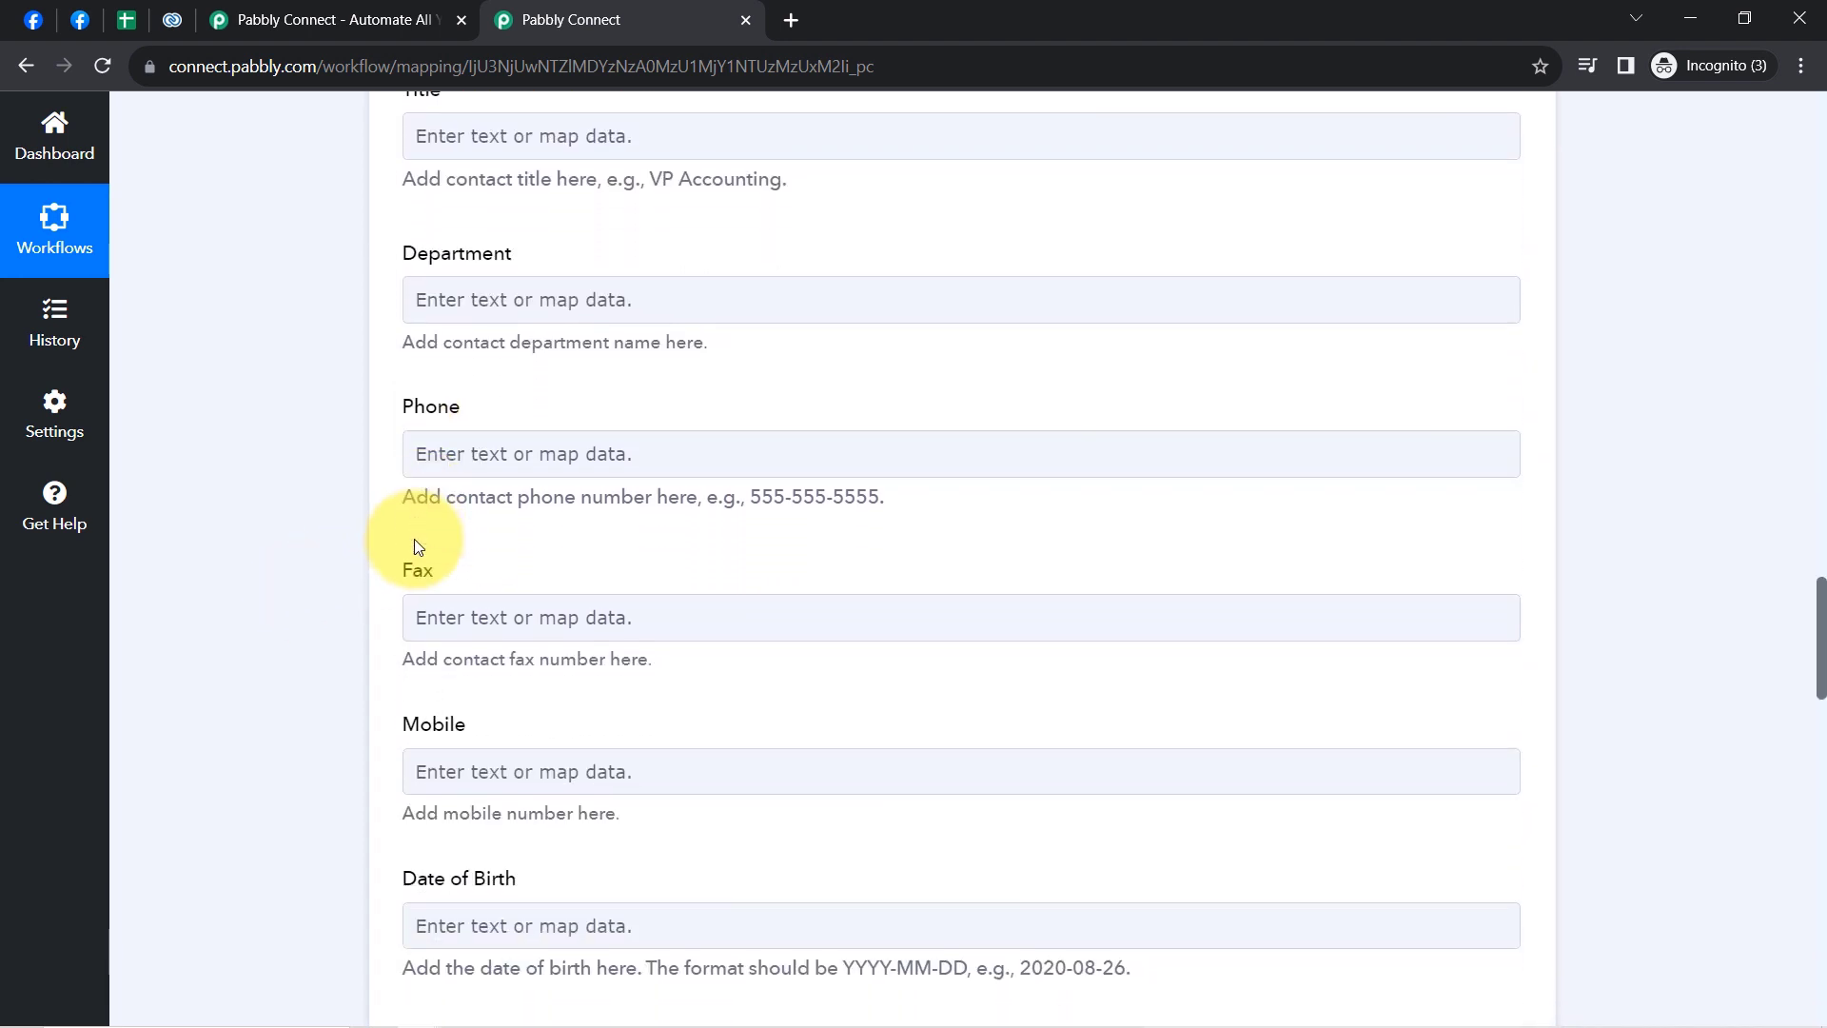
pyautogui.scroll(-1, 414, 547)
pyautogui.click(428, 346)
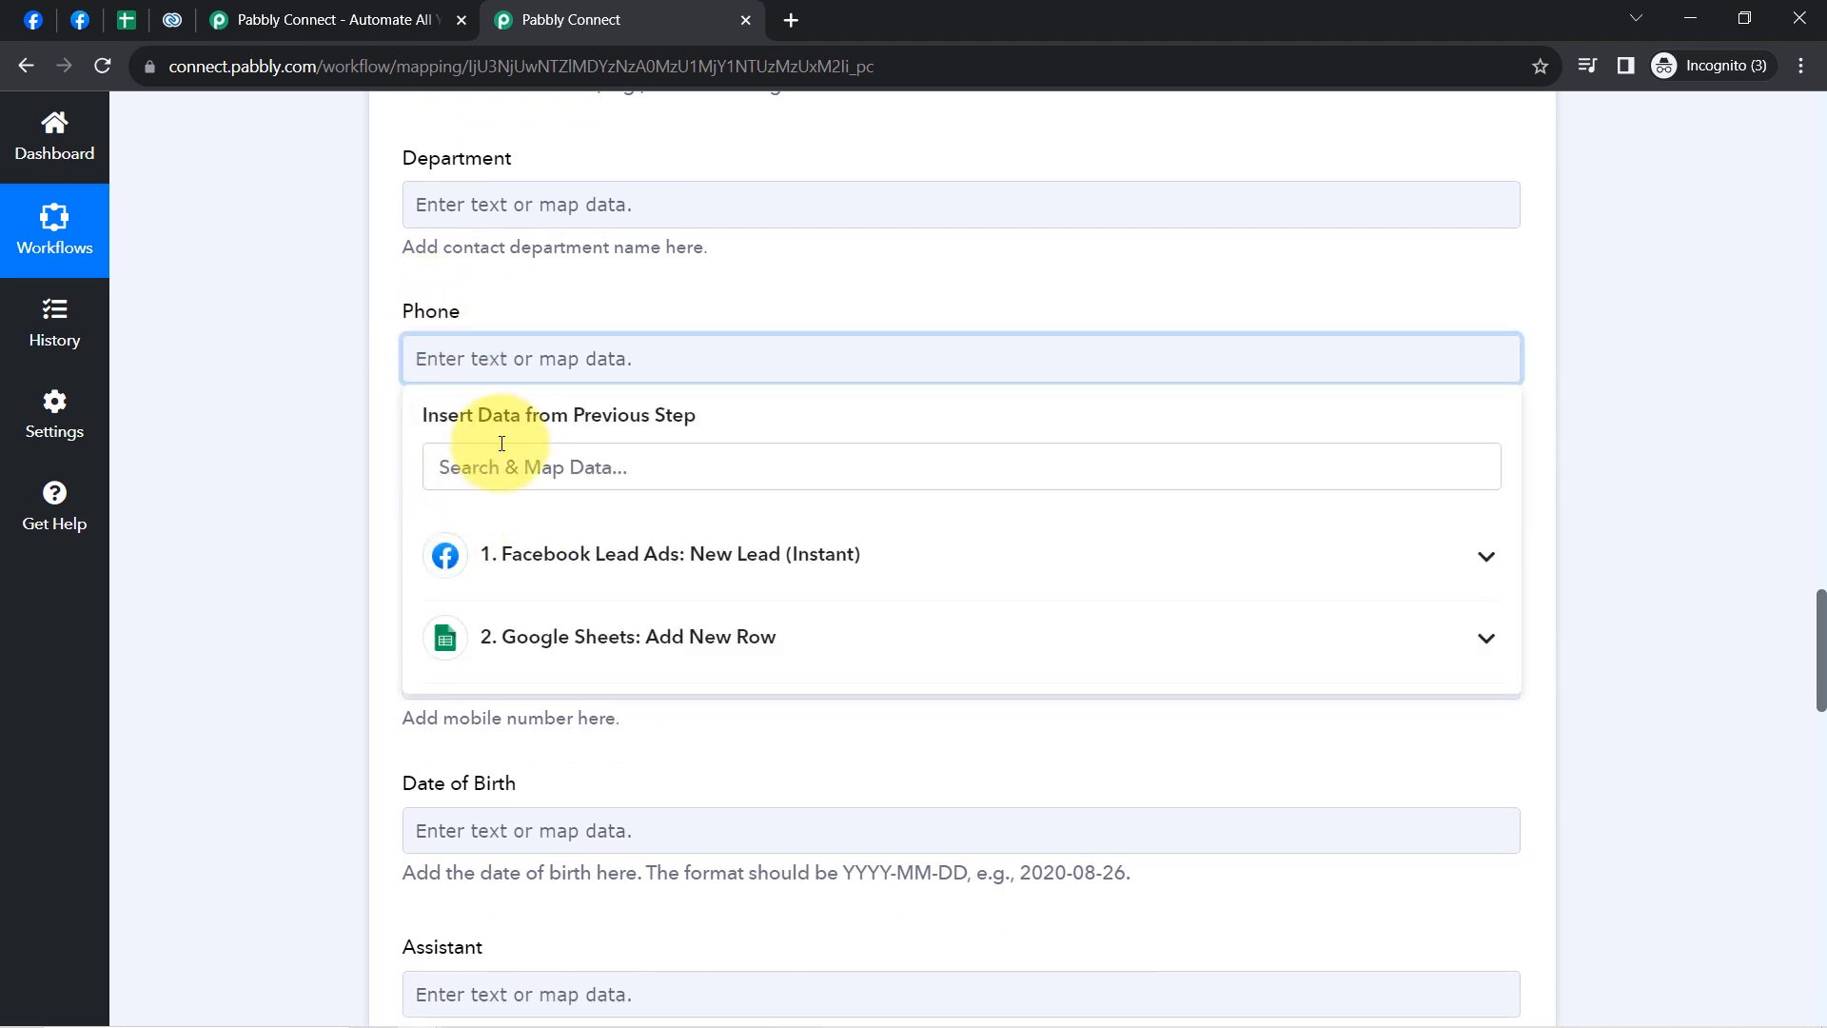
pyautogui.press('Escape')
pyautogui.click(440, 373)
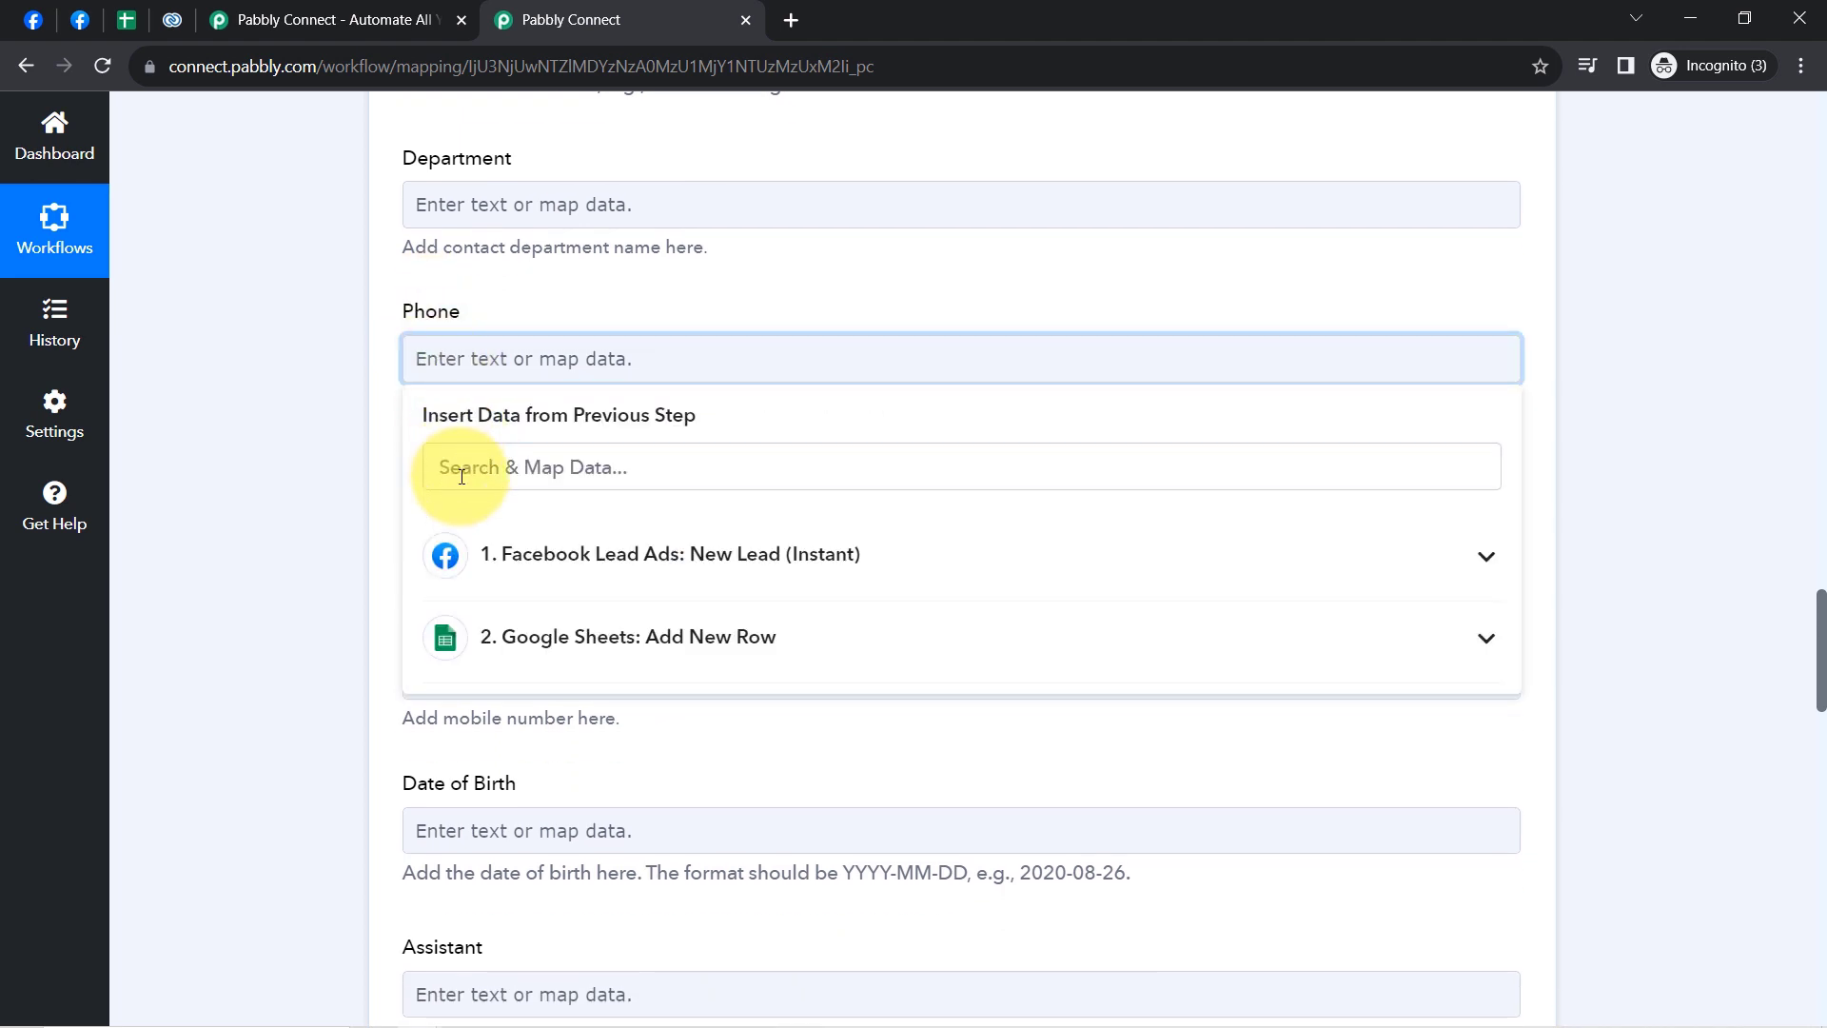
pyautogui.click(461, 475)
pyautogui.write('ph')
pyautogui.click(612, 622)
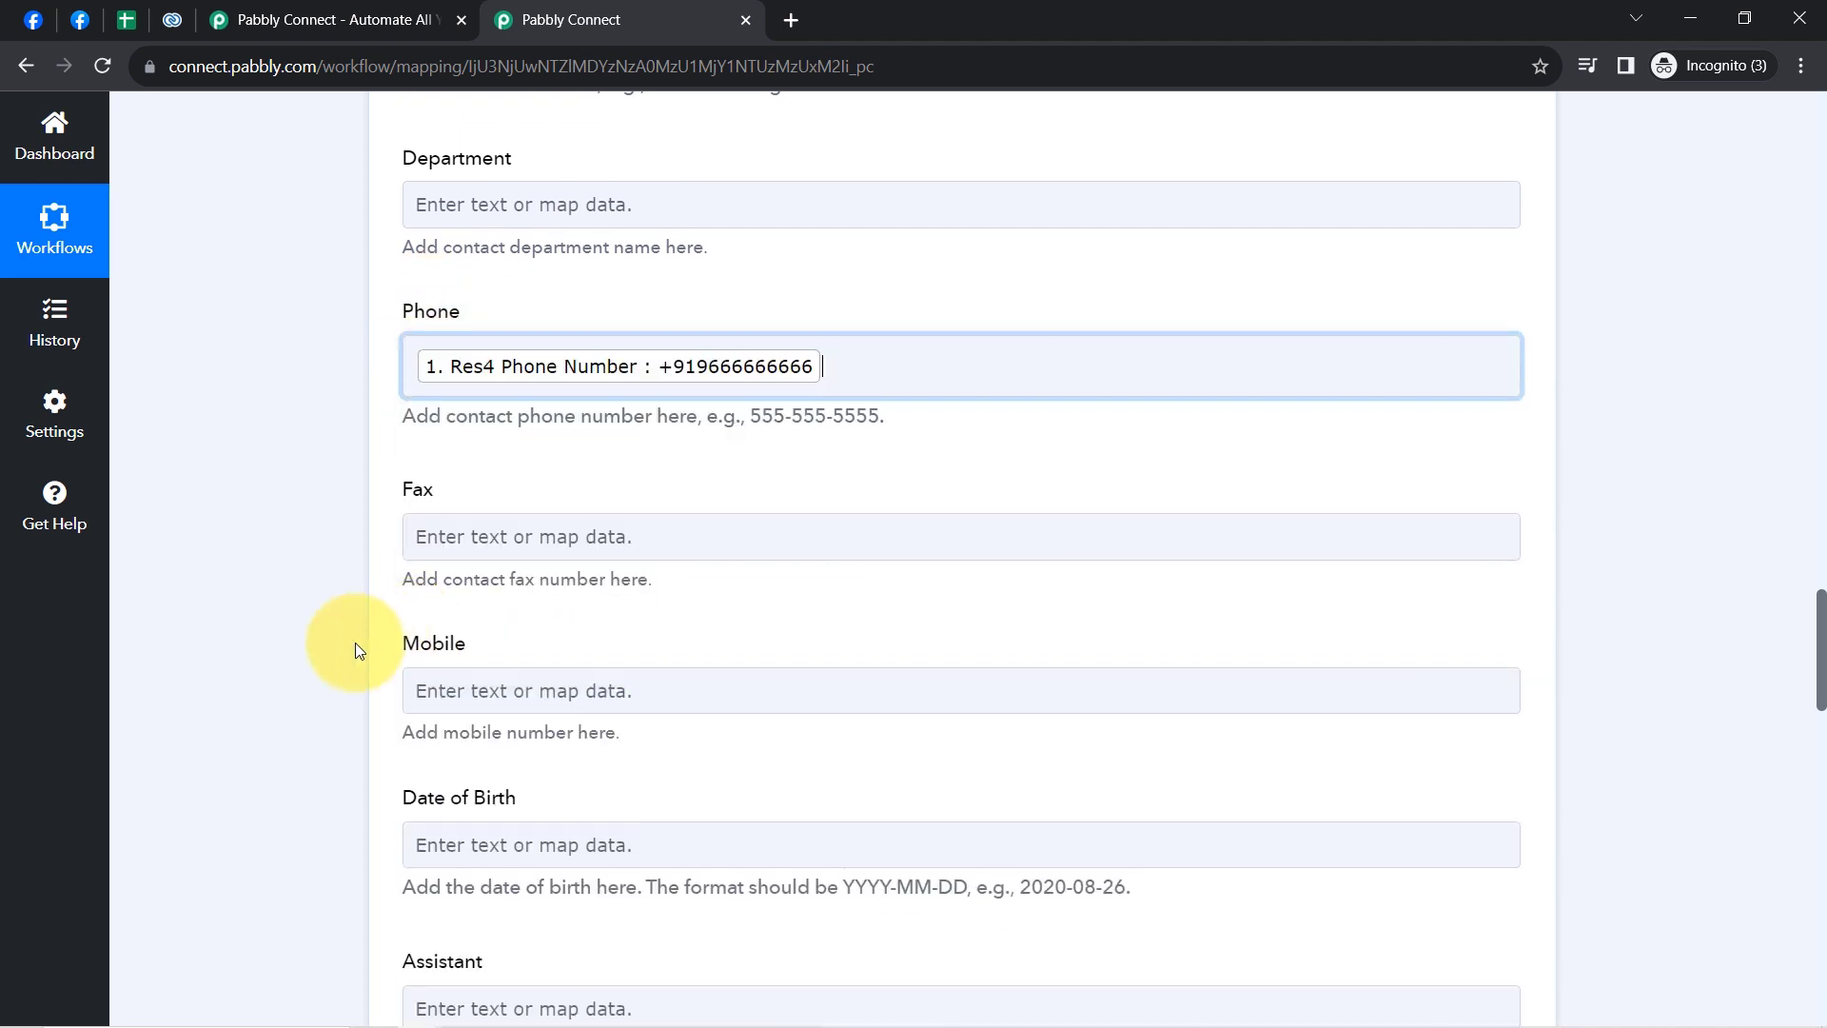
# - Map the lead's City, Bhopal, into the contact's Mailing City field
pyautogui.scroll(-2, 346, 649)
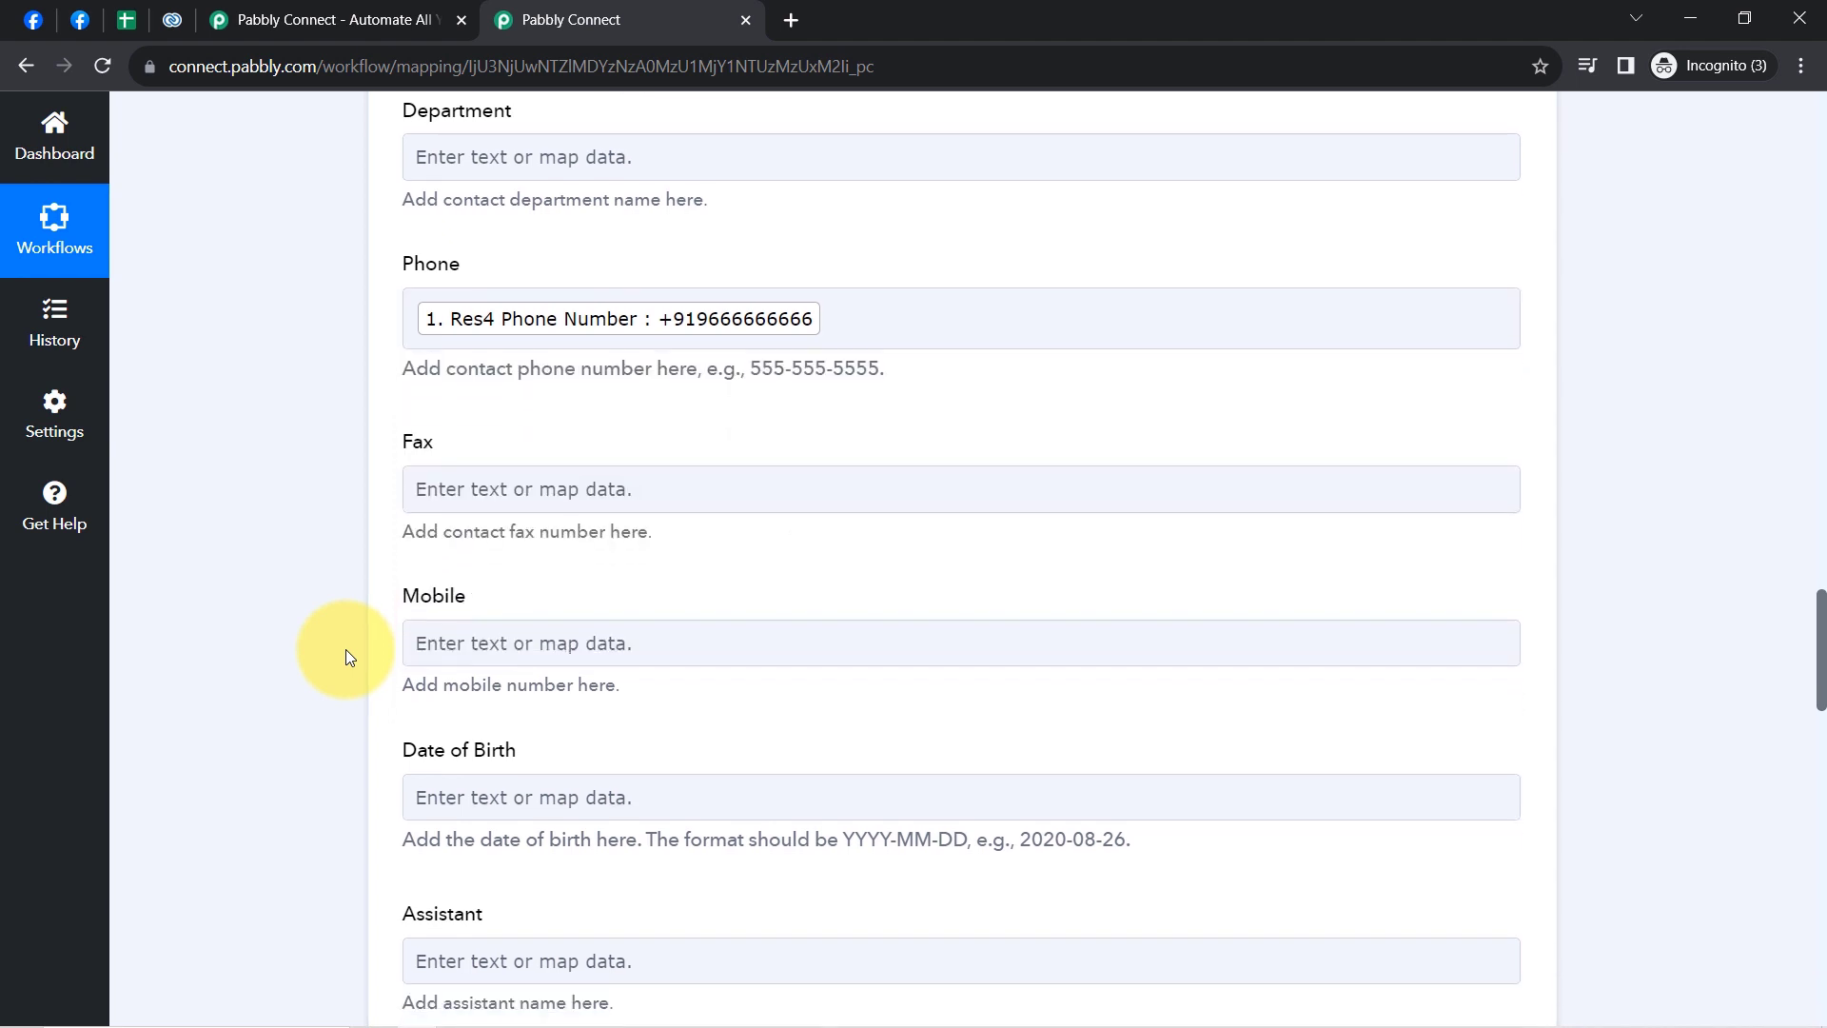
pyautogui.scroll(-3, 345, 649)
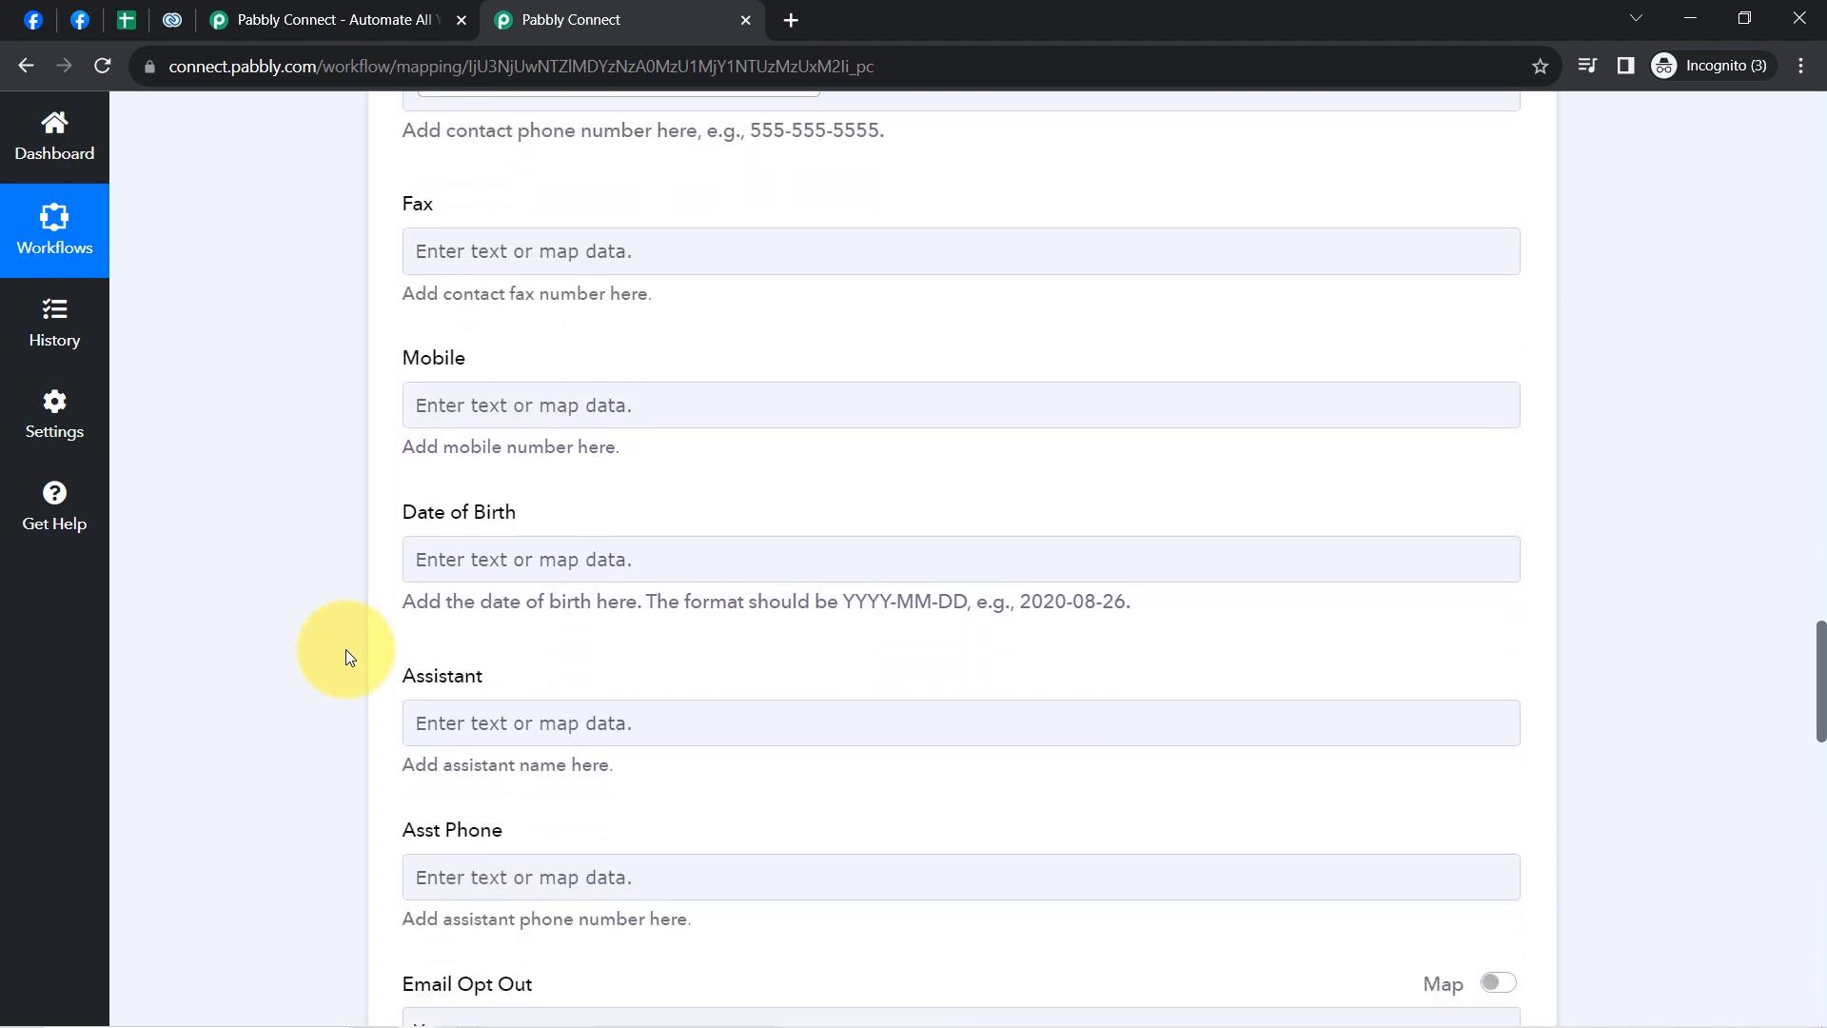
pyautogui.scroll(-3, 346, 651)
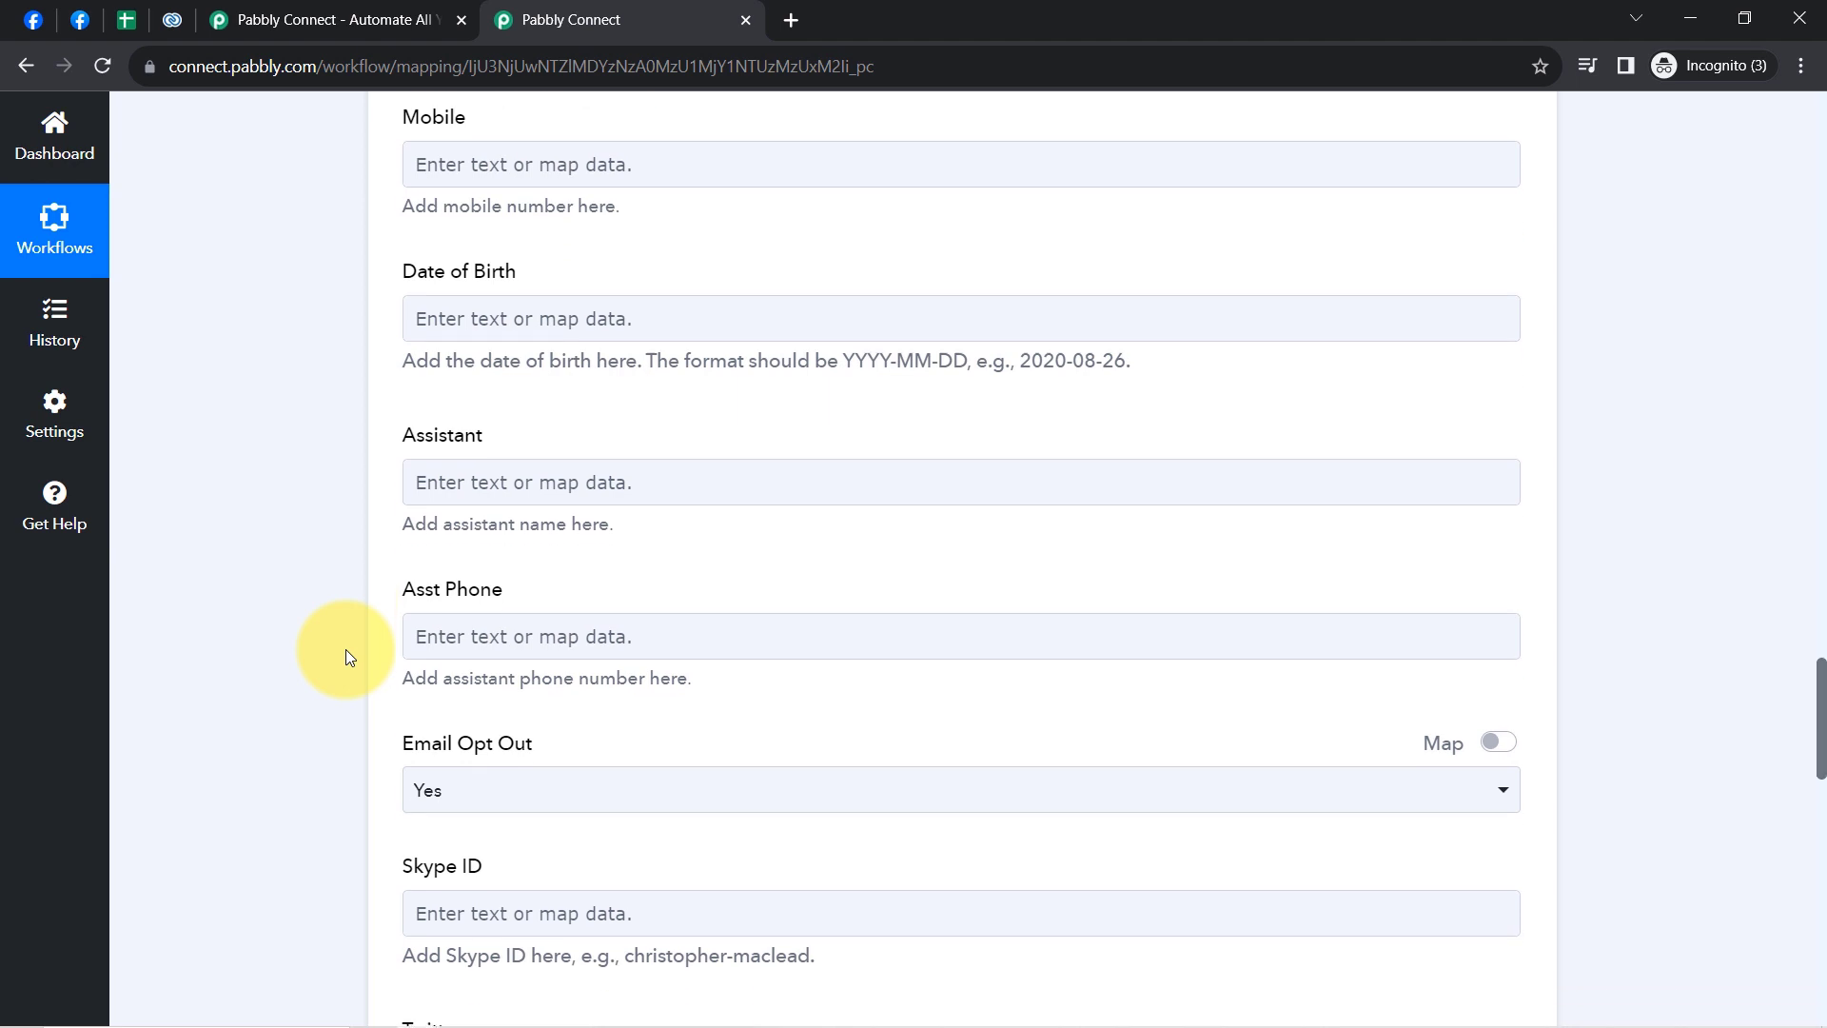
pyautogui.scroll(-2, 327, 553)
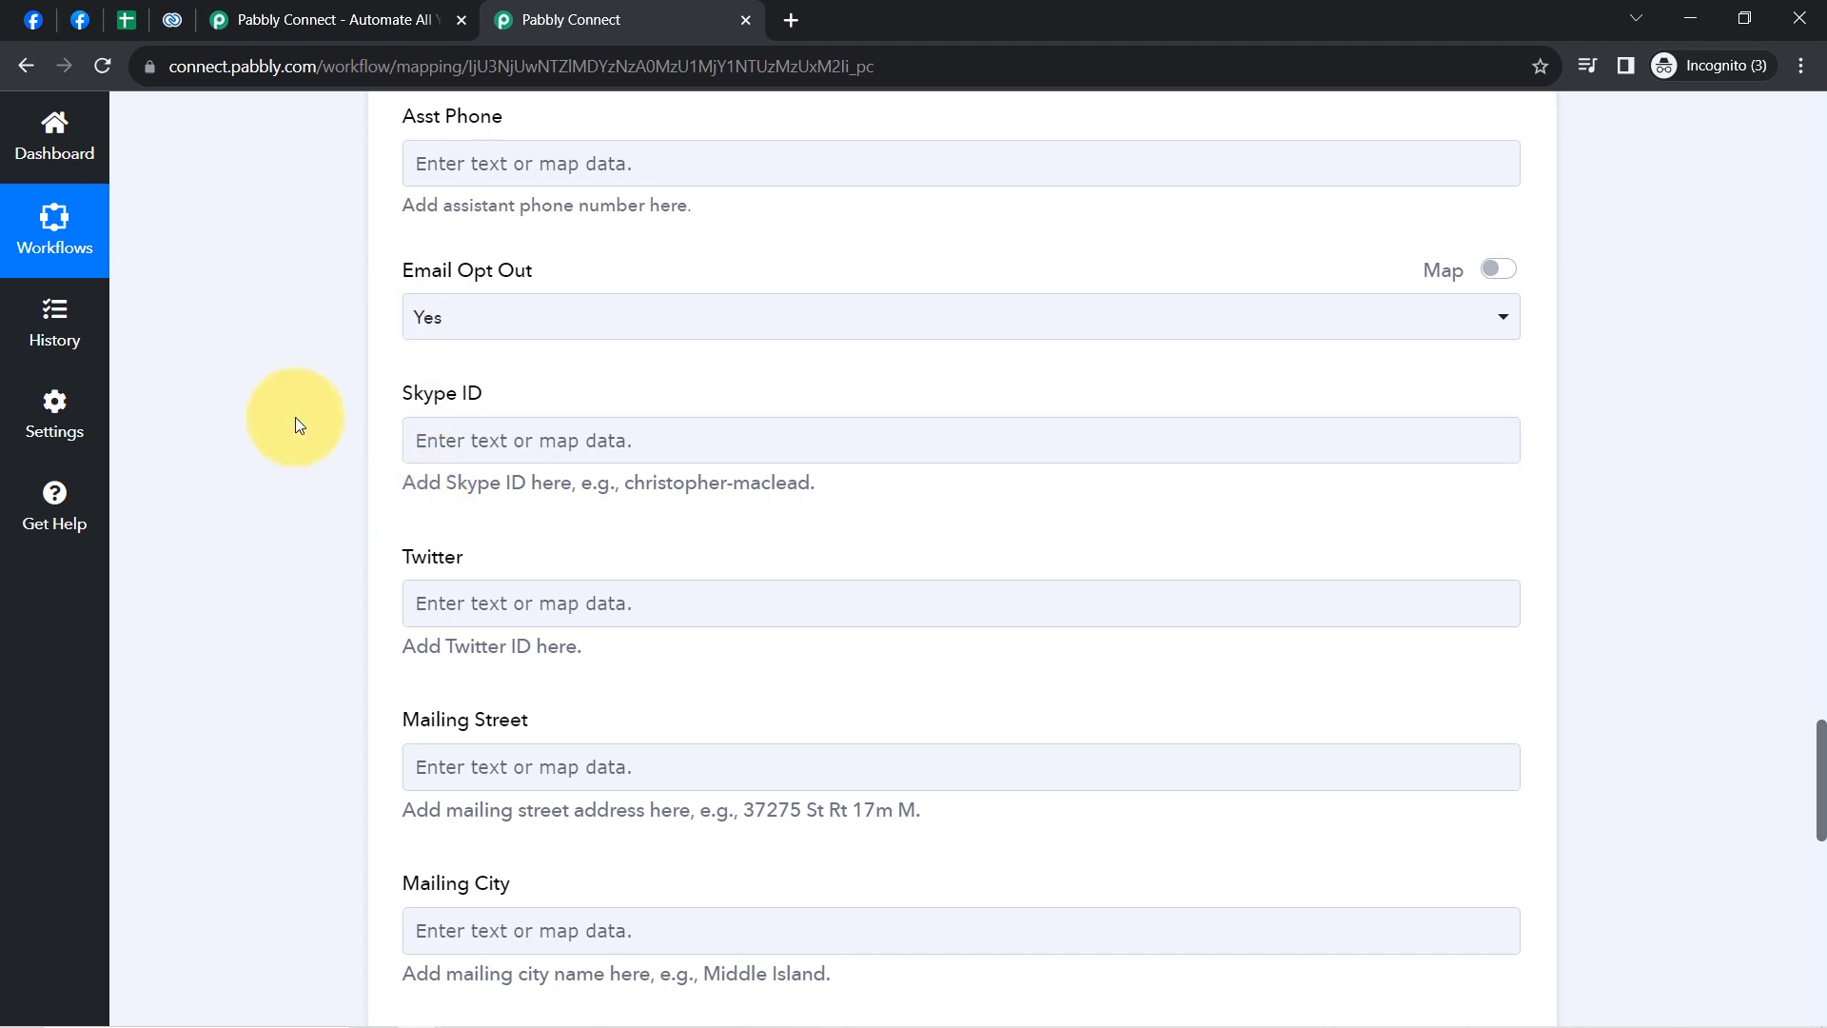
pyautogui.scroll(-2, 296, 417)
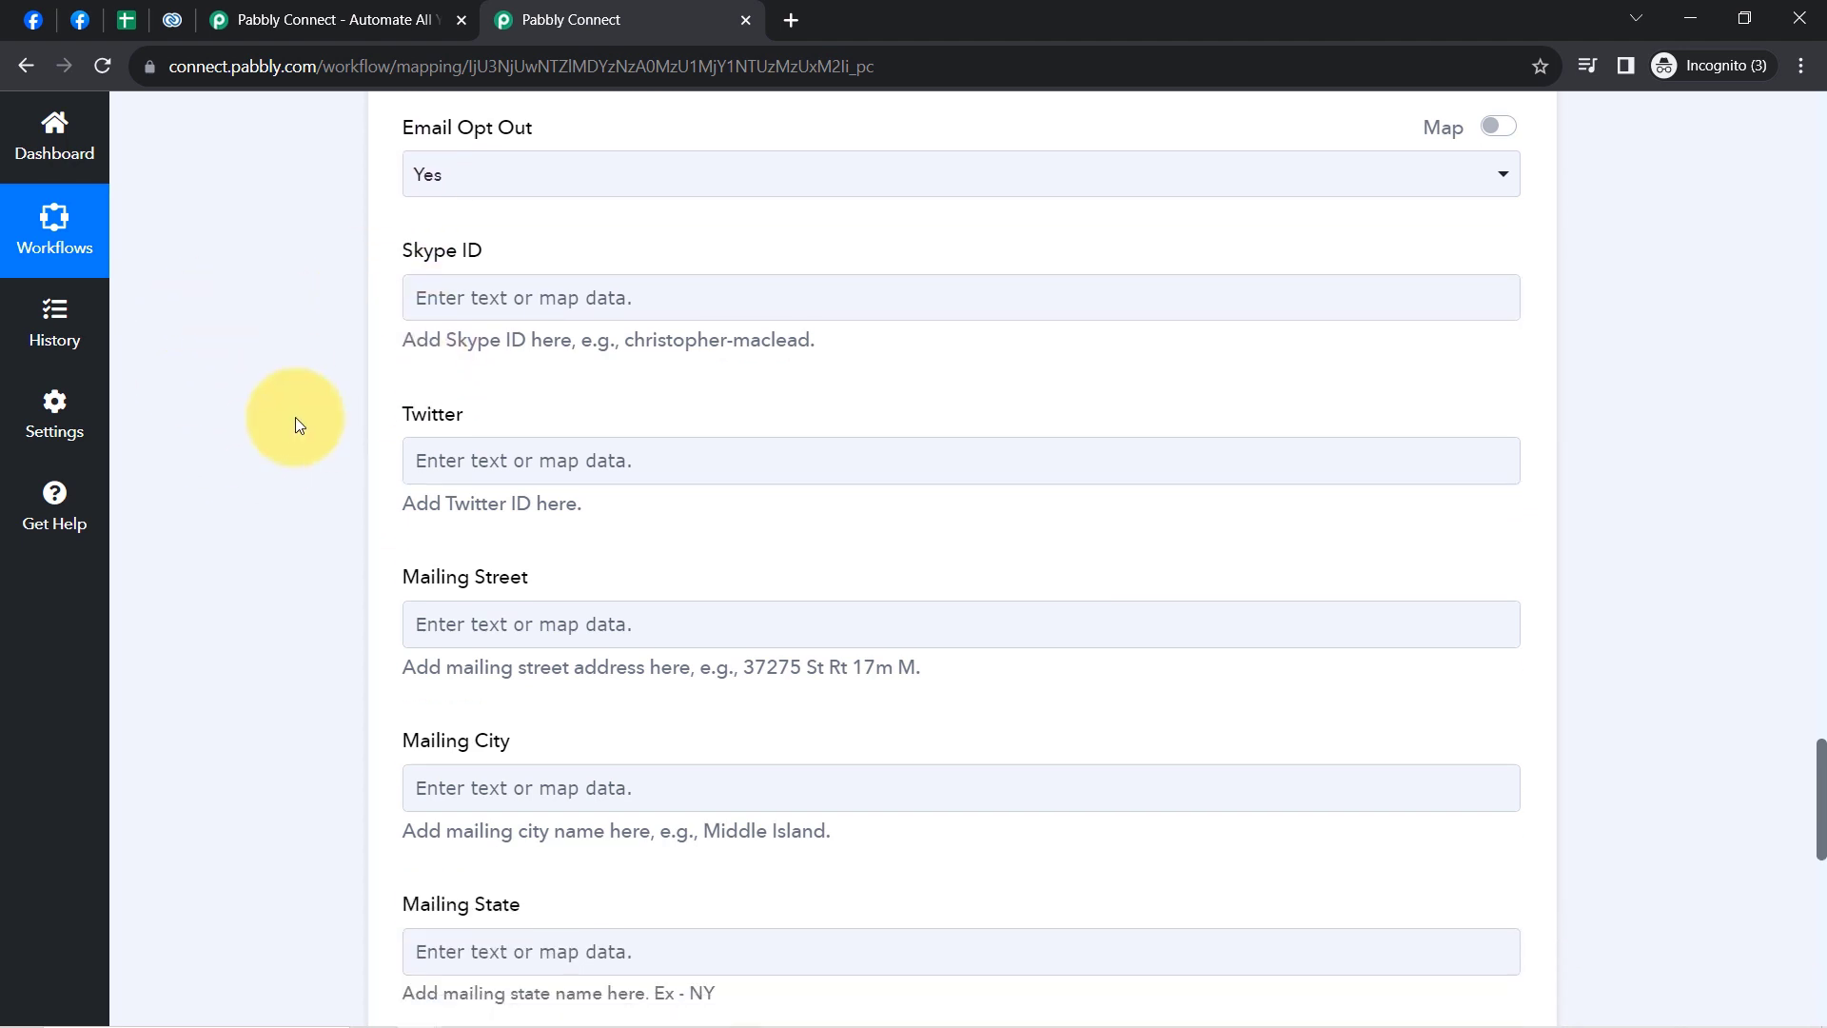
pyautogui.scroll(-3, 295, 419)
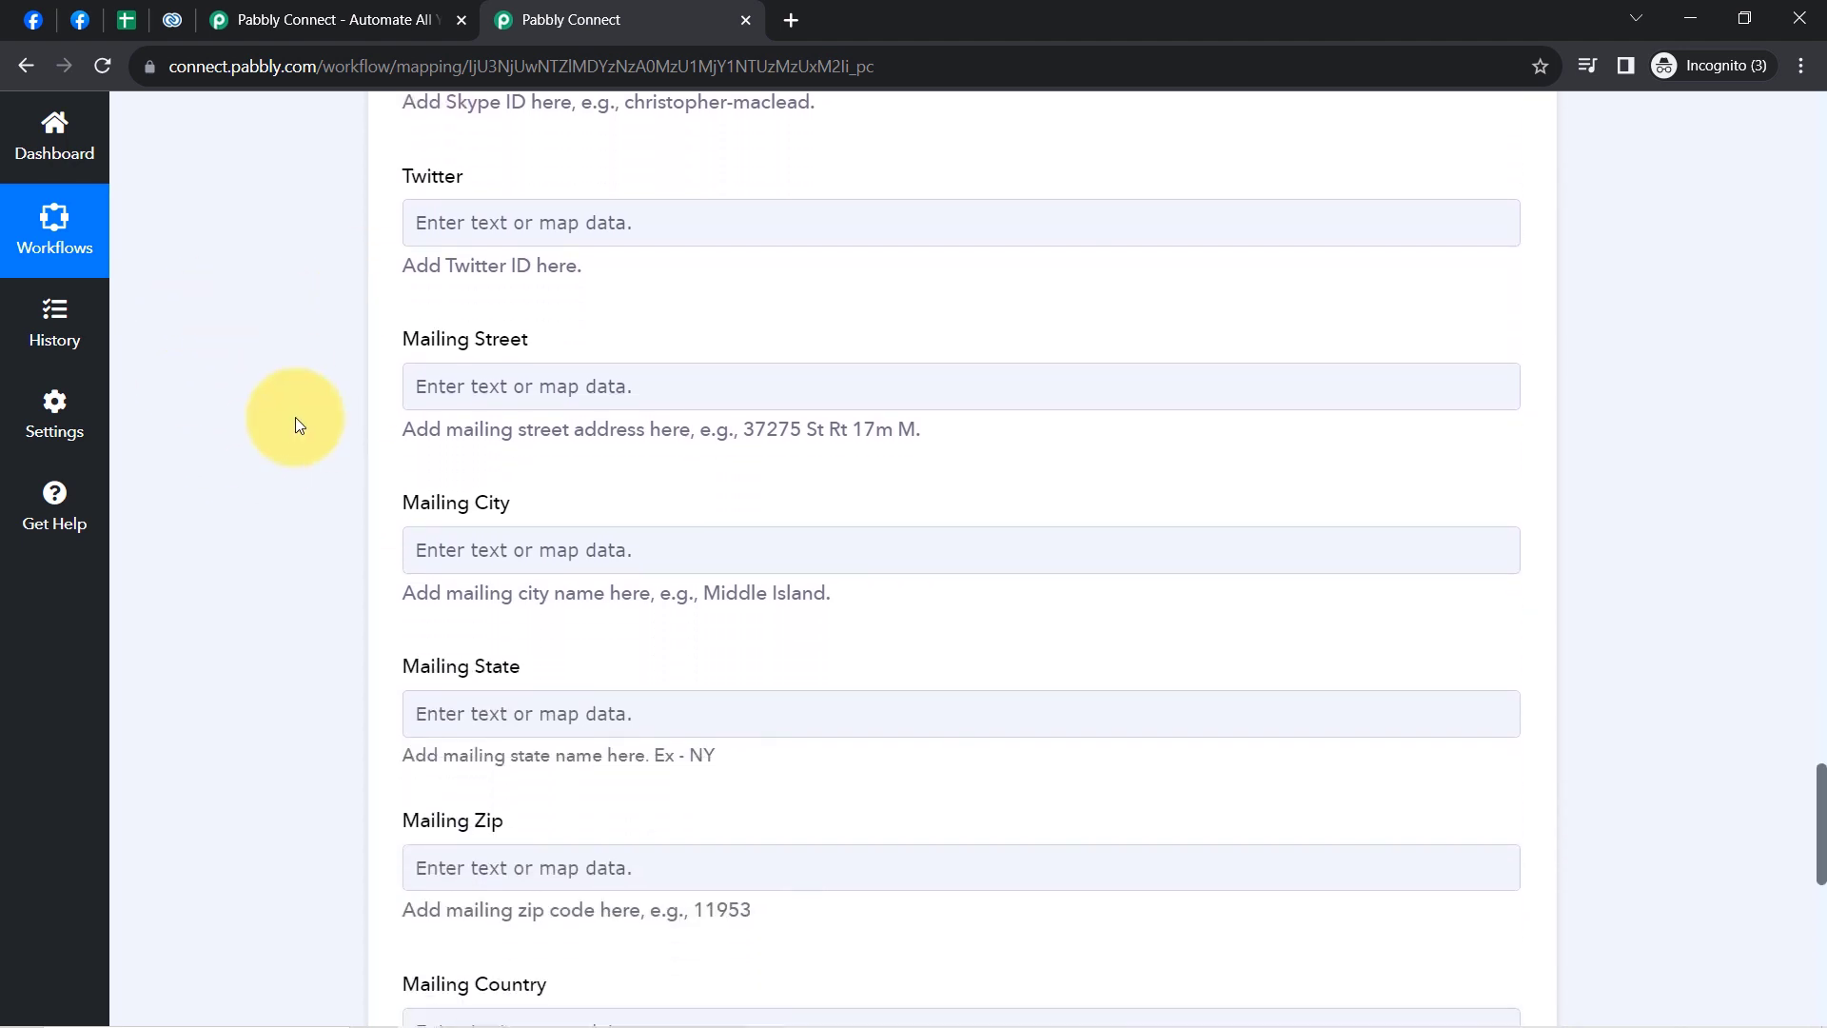
pyautogui.scroll(-2, 295, 416)
pyautogui.click(488, 348)
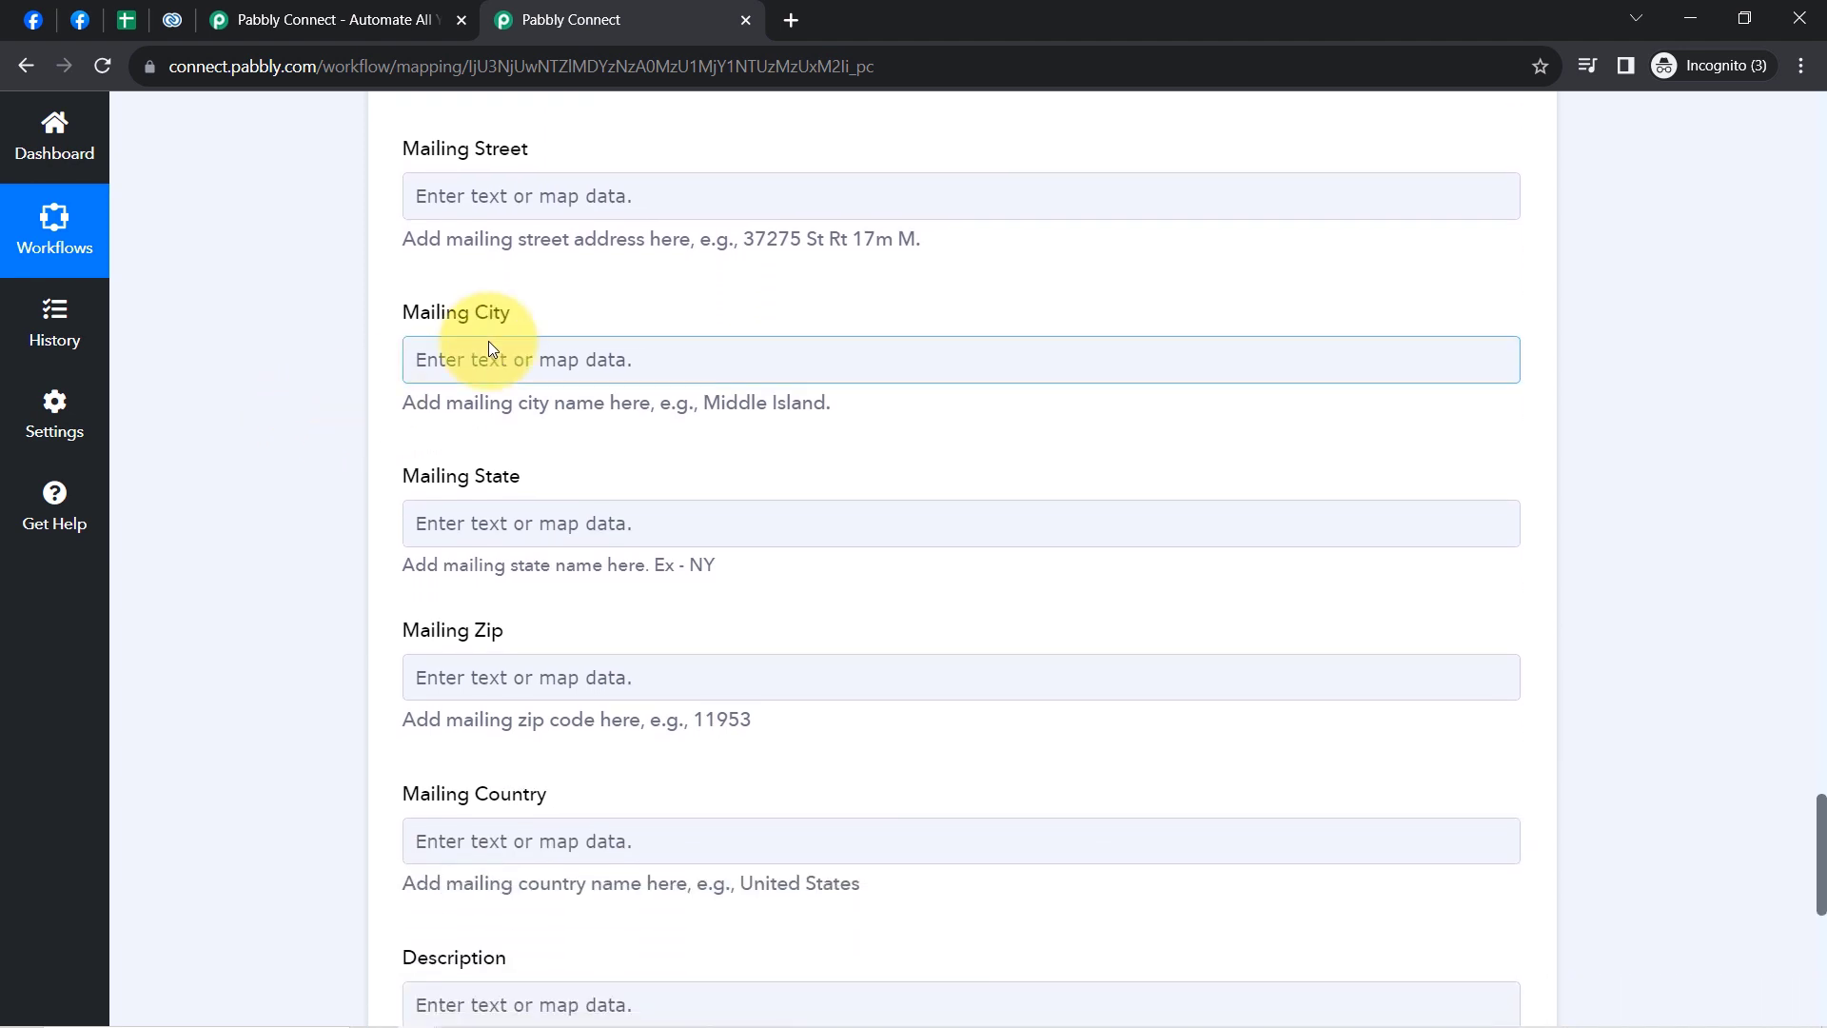
pyautogui.click(464, 468)
pyautogui.write('bho')
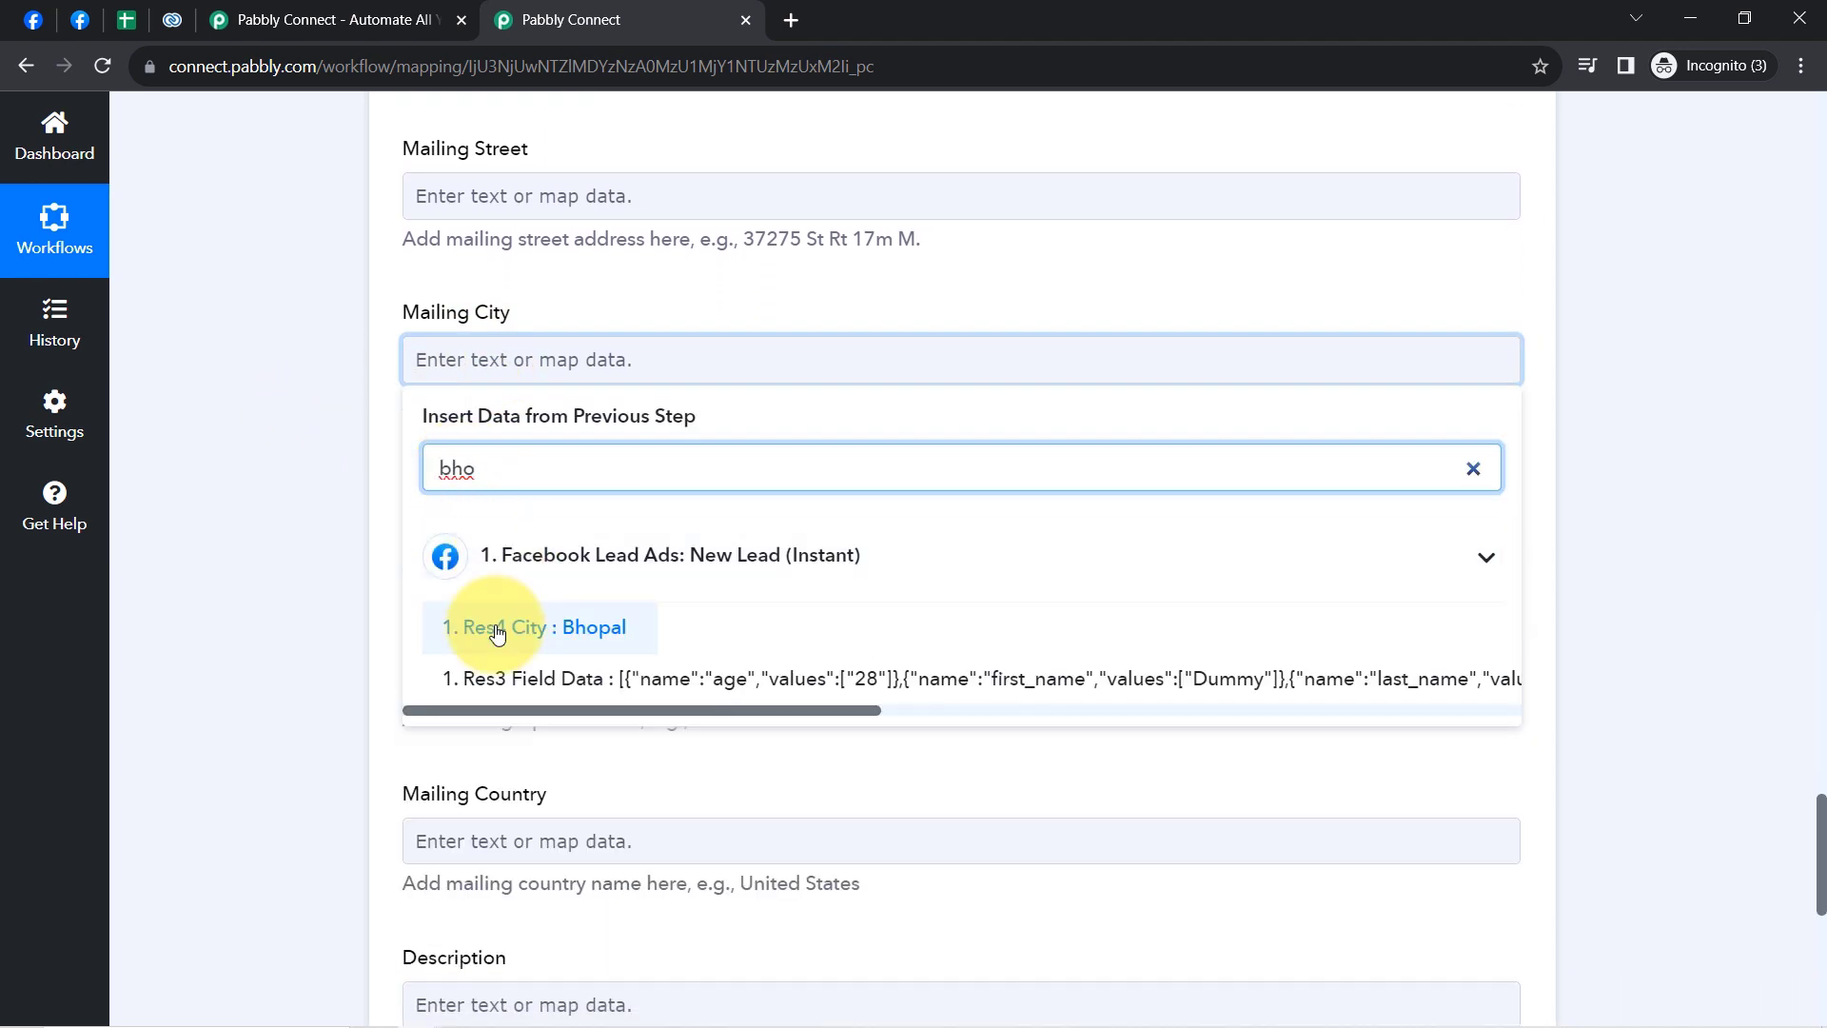
pyautogui.click(485, 627)
pyautogui.click(346, 514)
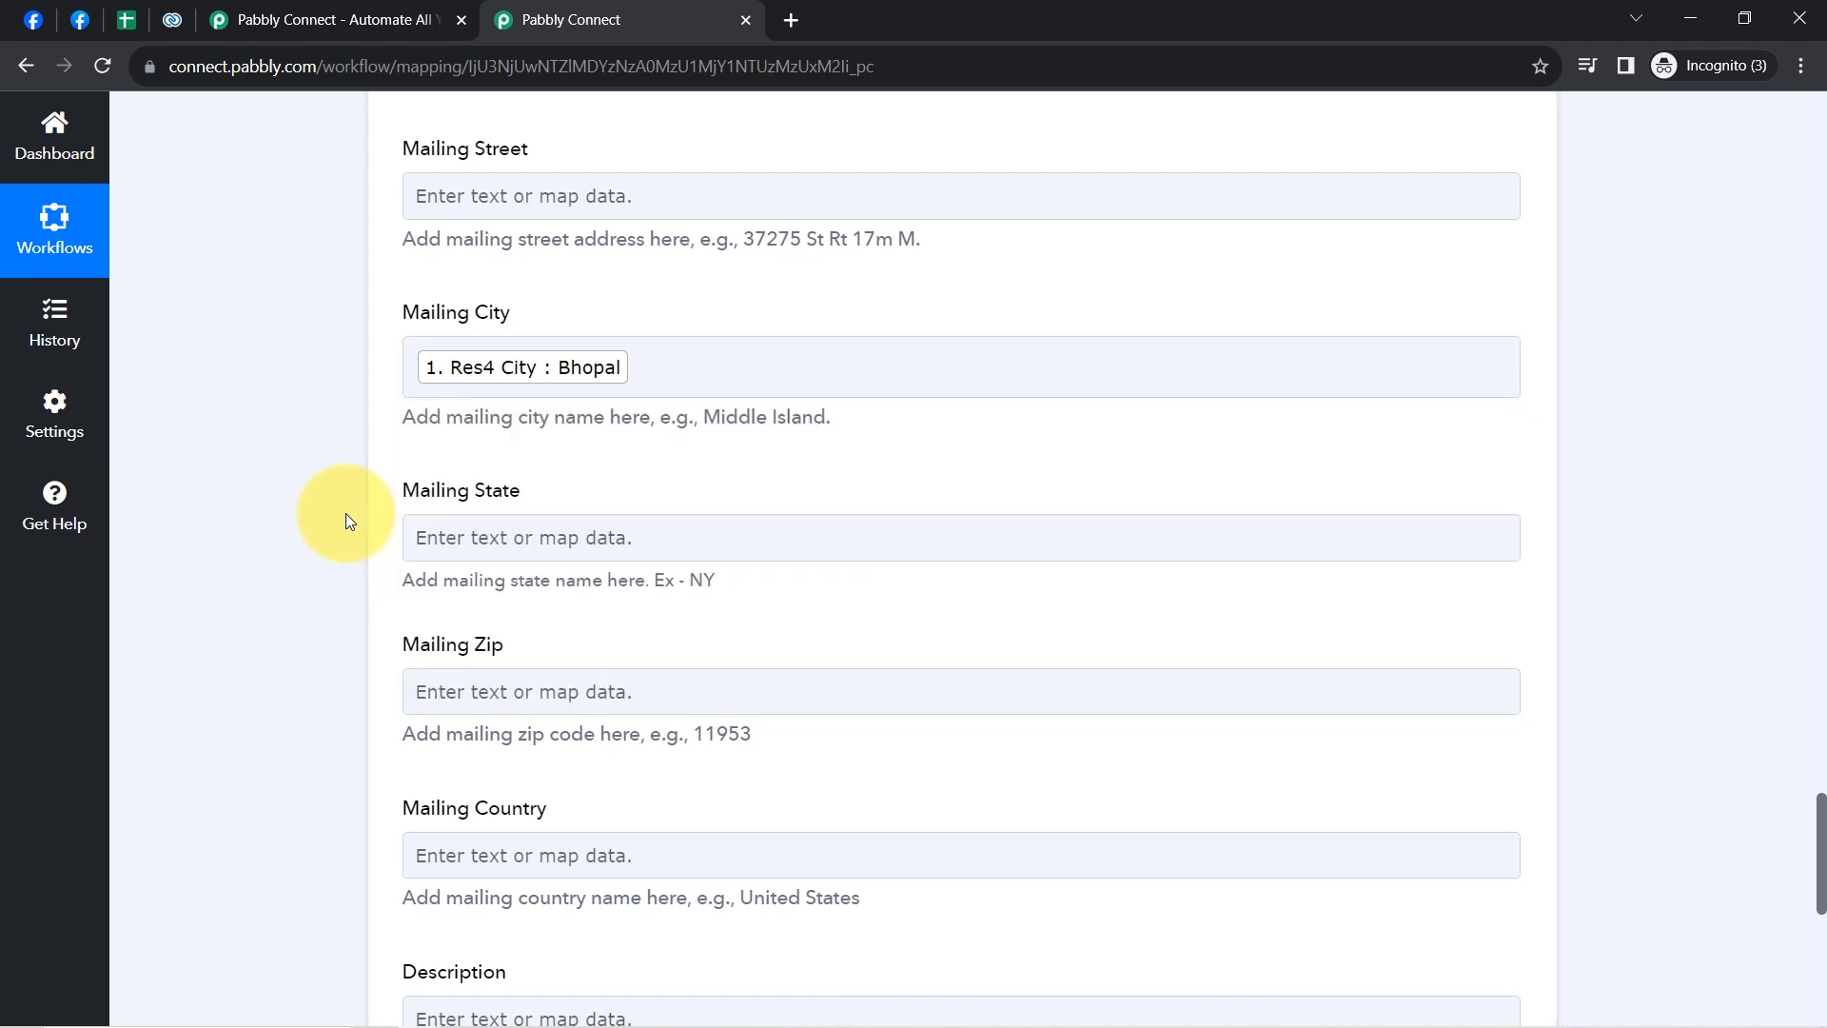
pyautogui.scroll(-5, 346, 512)
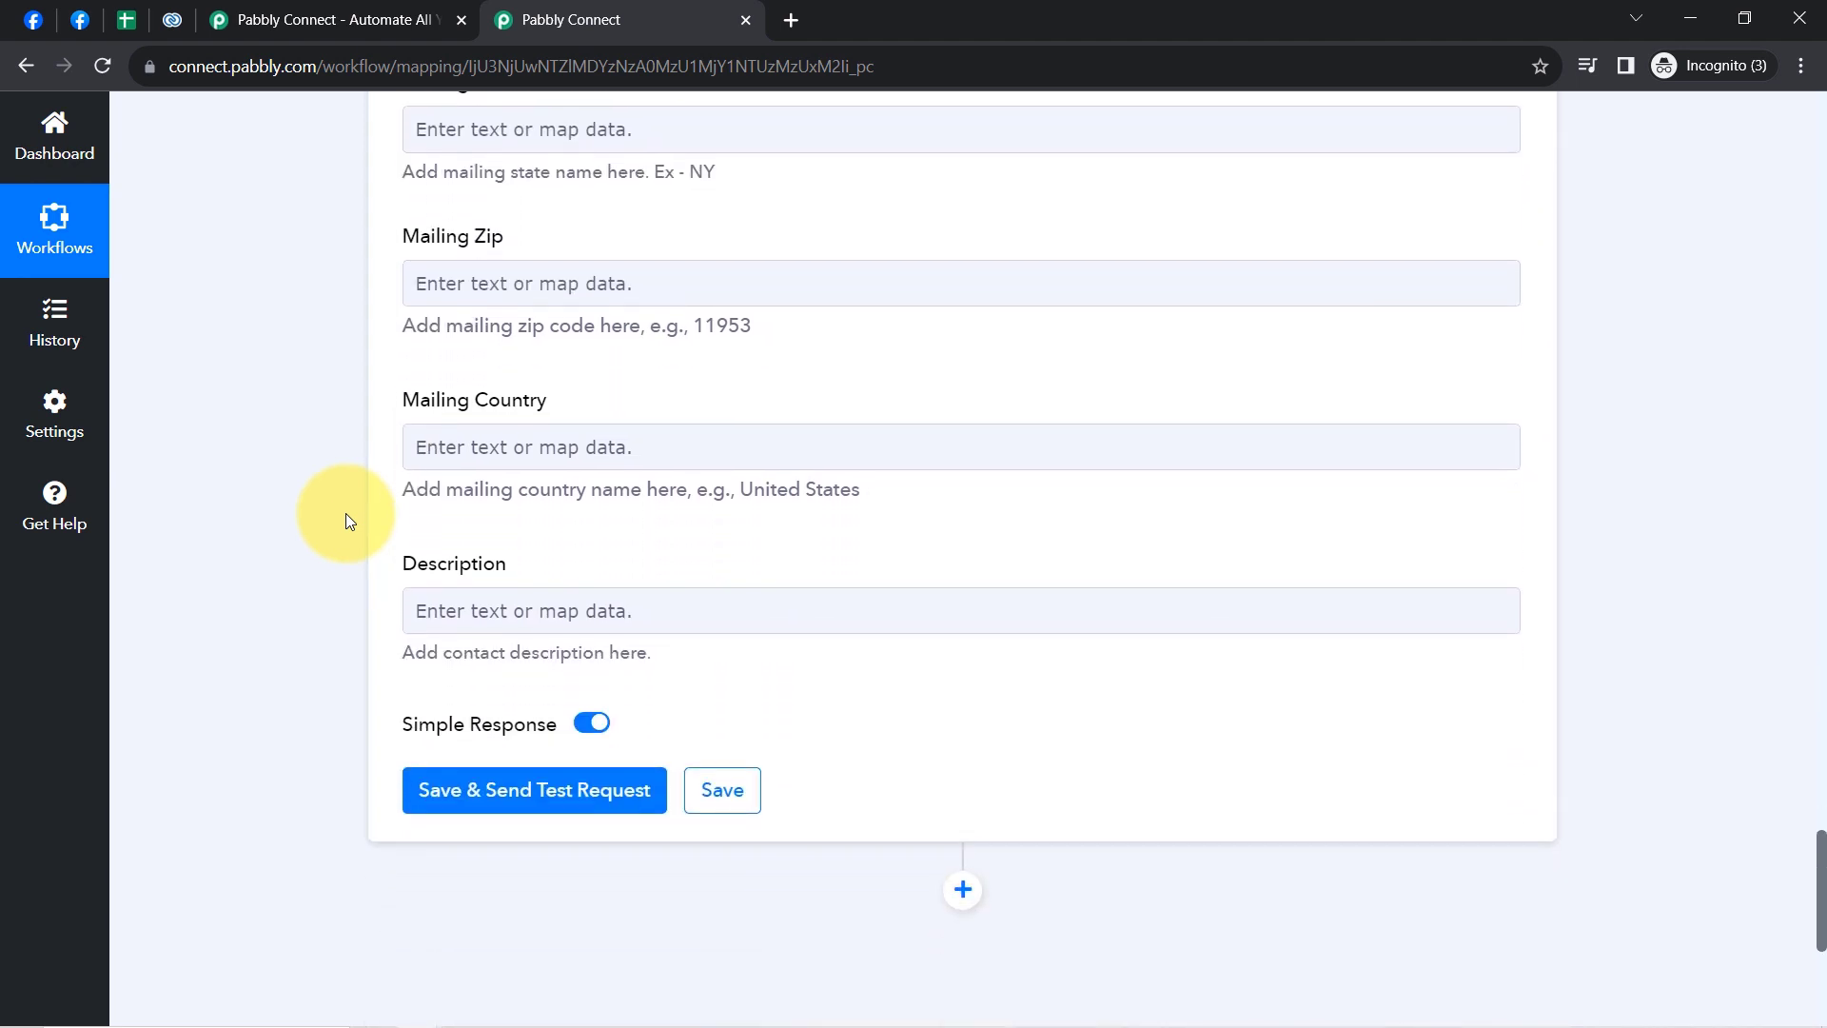
pyautogui.scroll(-2, 346, 512)
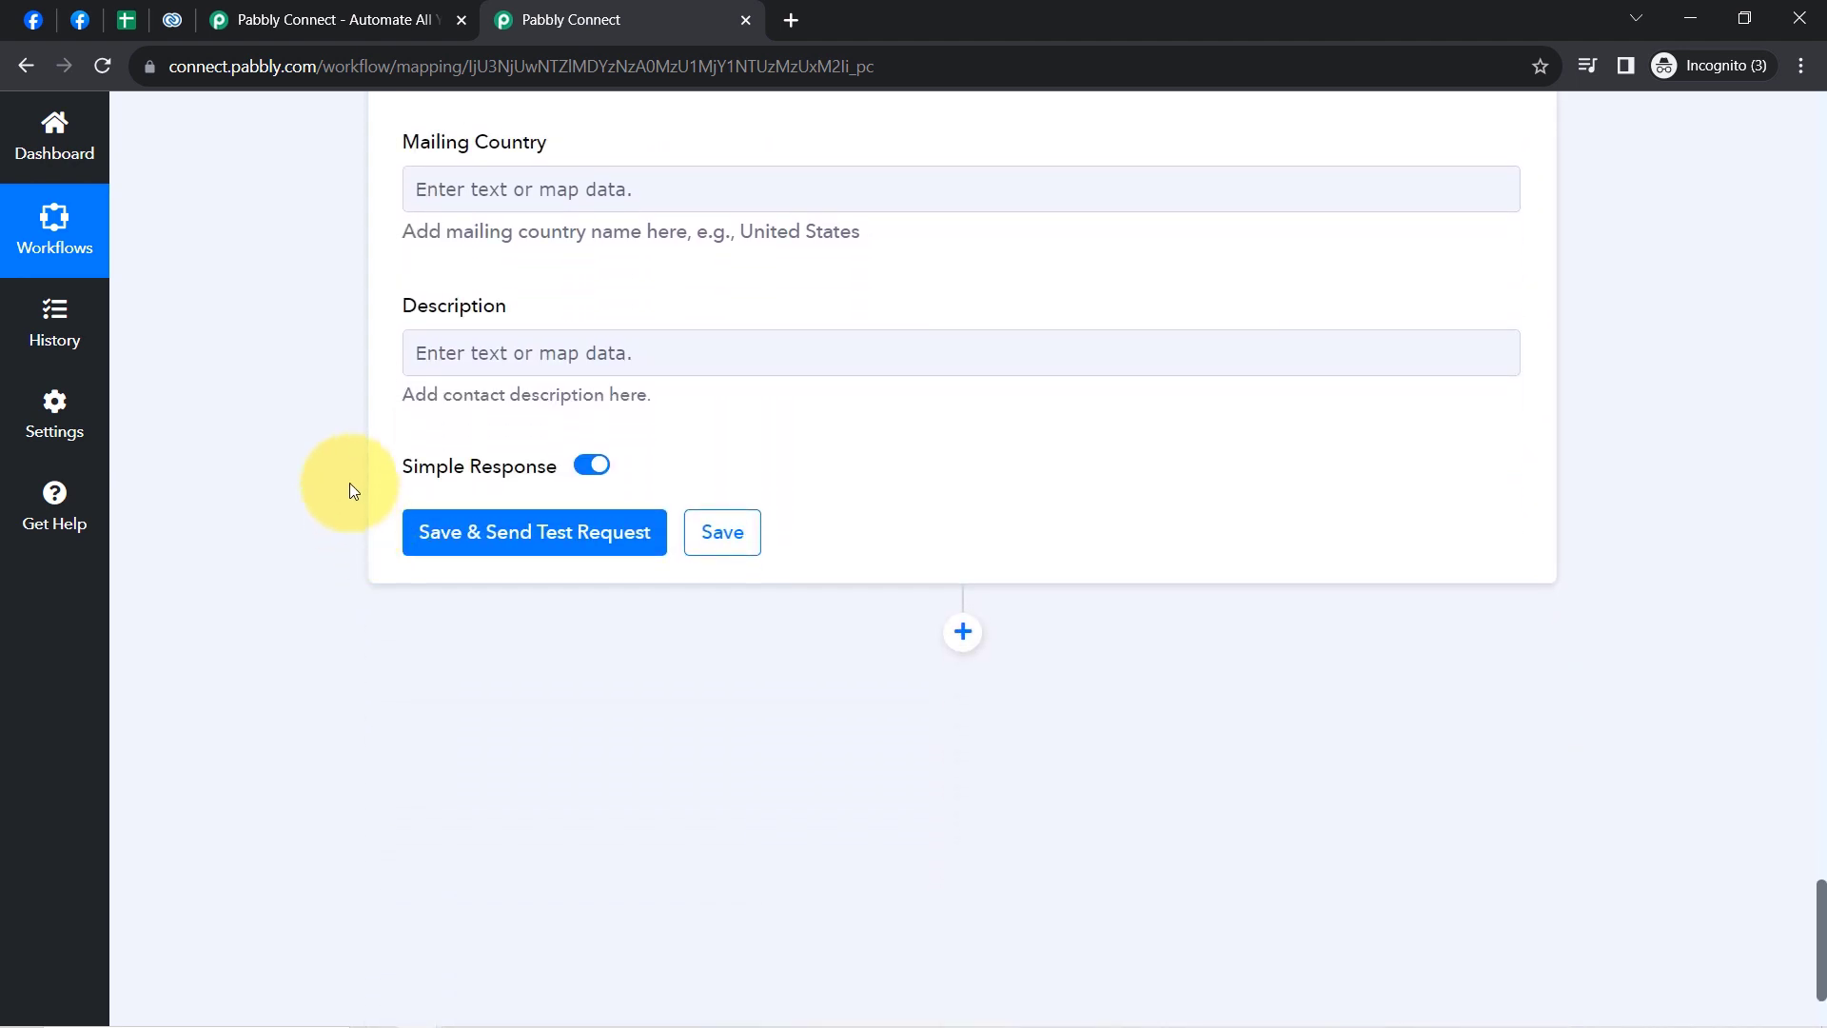
# - Save the Zoho CRM step, confirm the test returns SUCCESS, and view Zoho CRM contacts
pyautogui.click(497, 533)
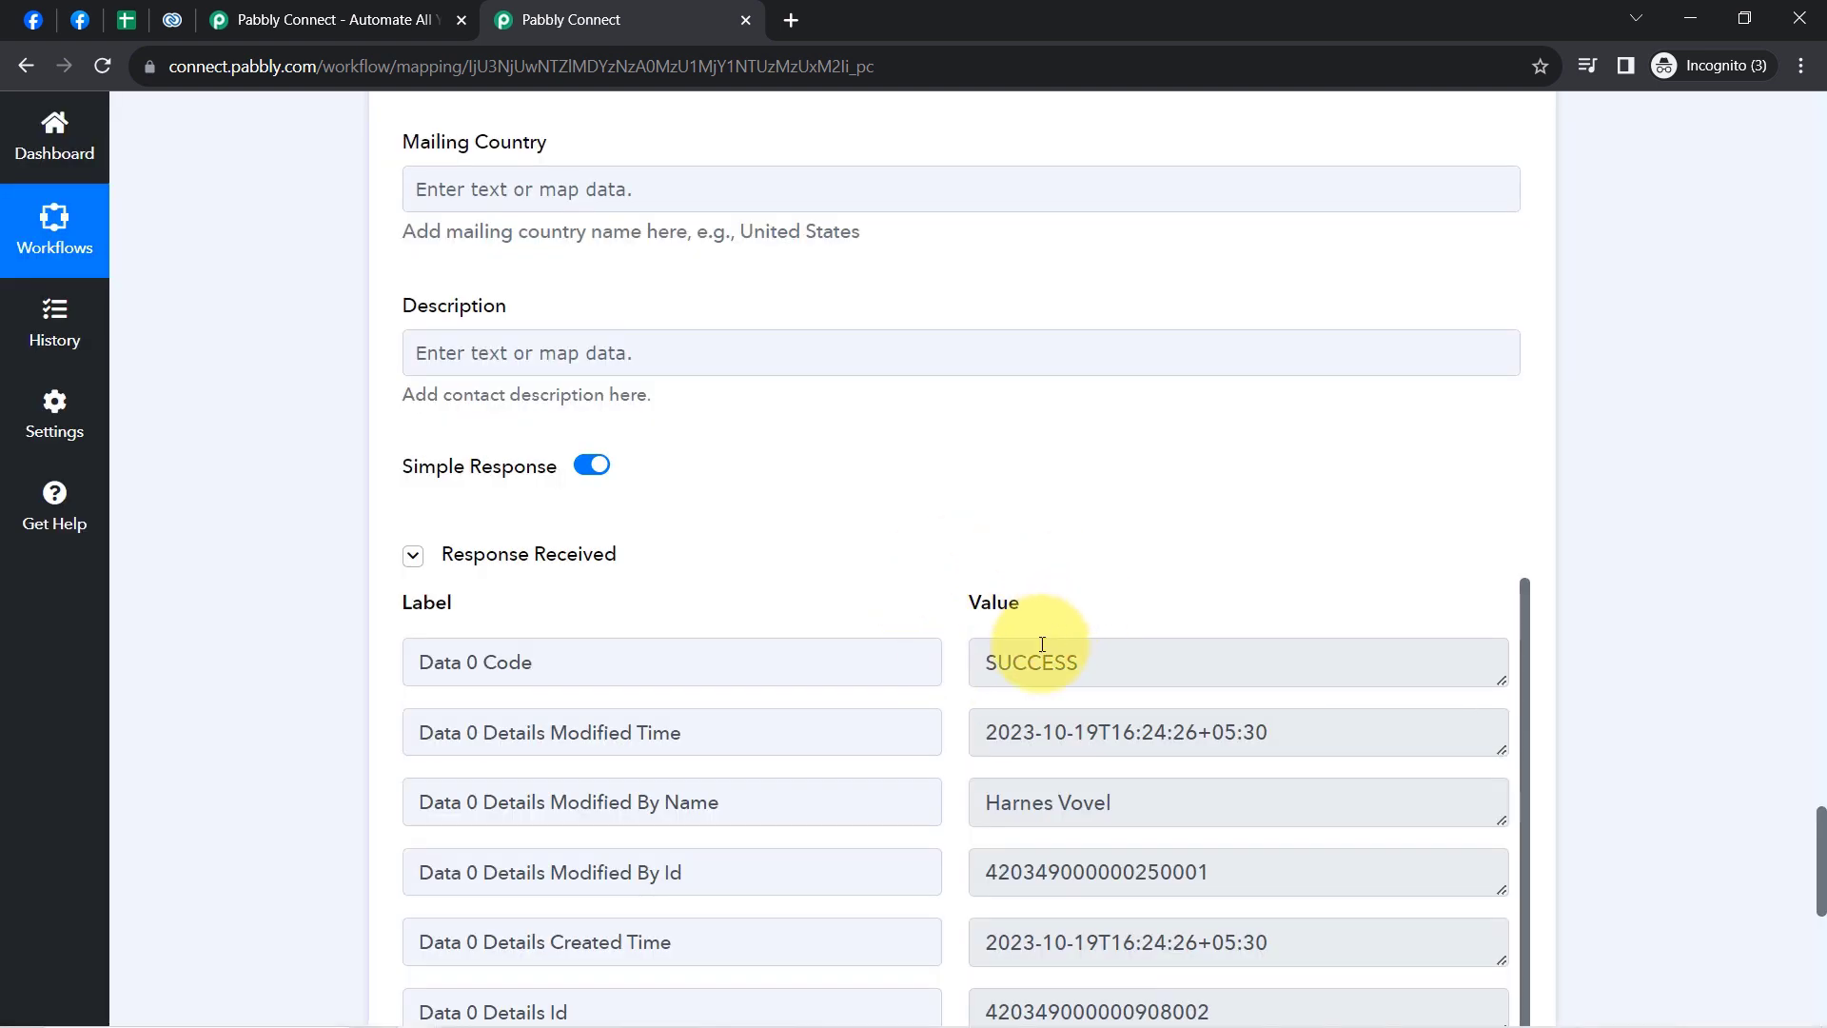
pyautogui.doubleClick(1043, 646)
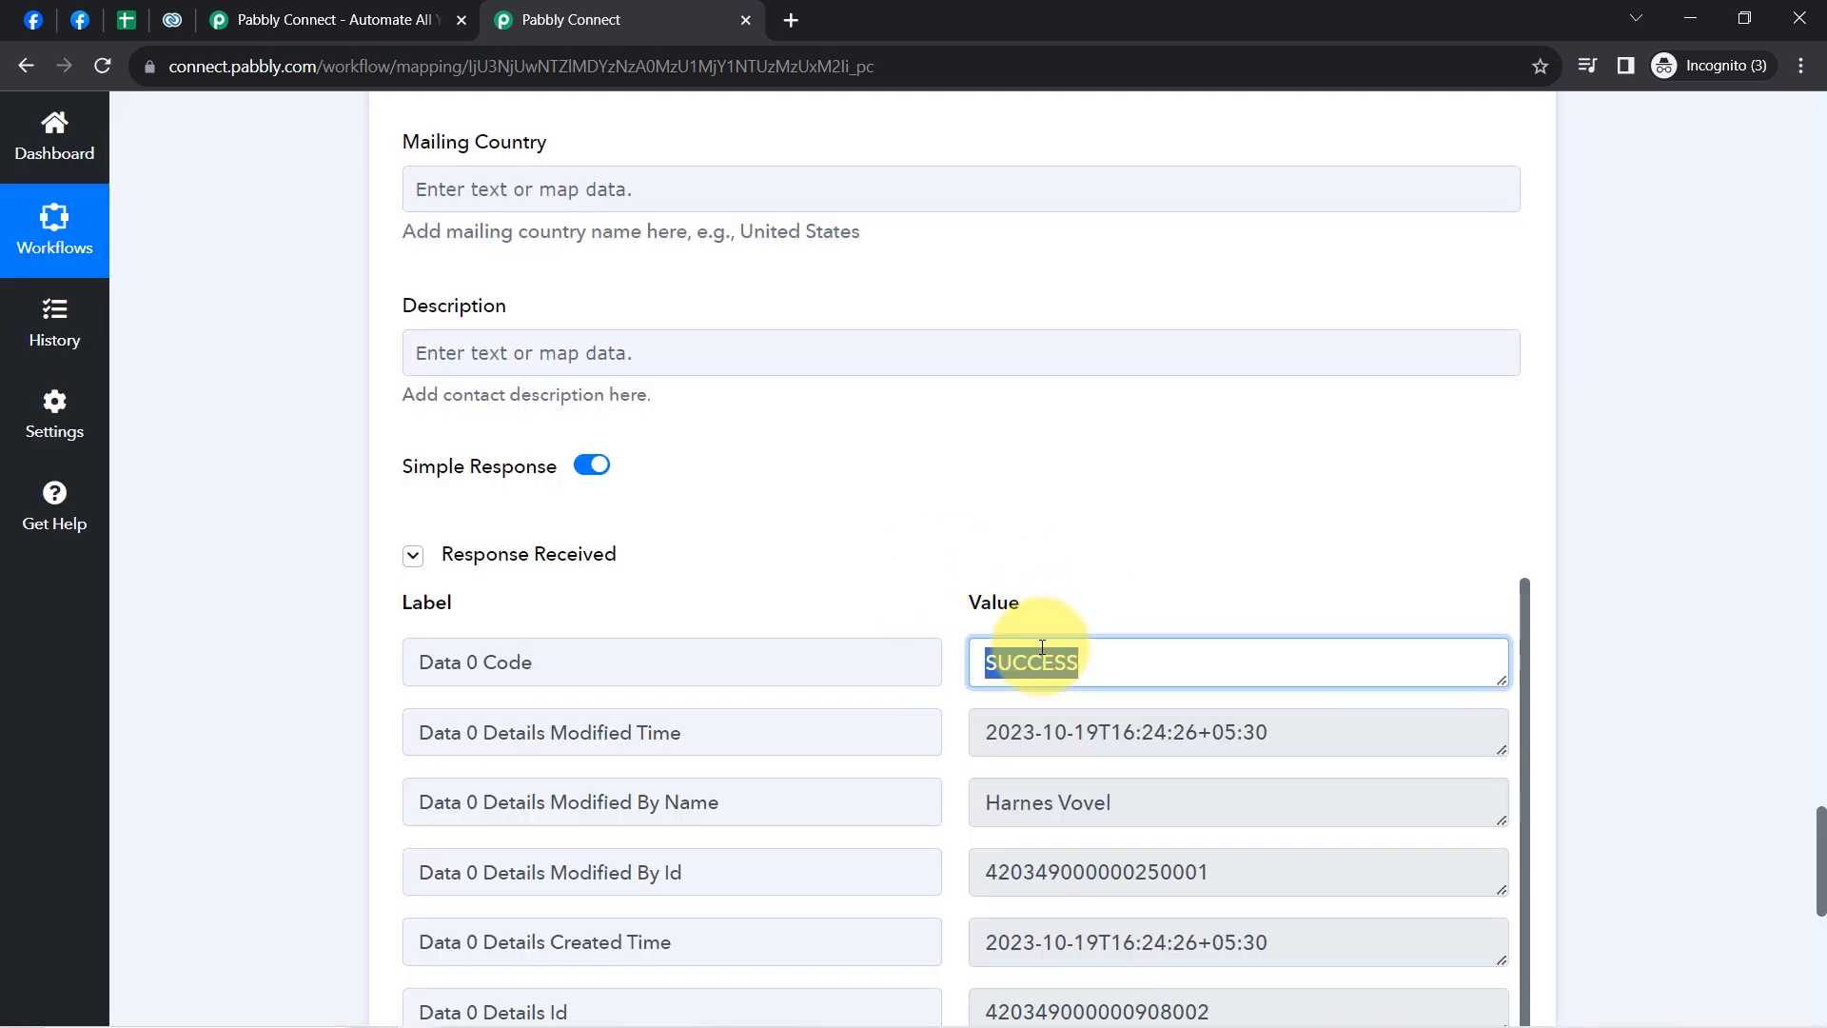
pyautogui.click(165, 20)
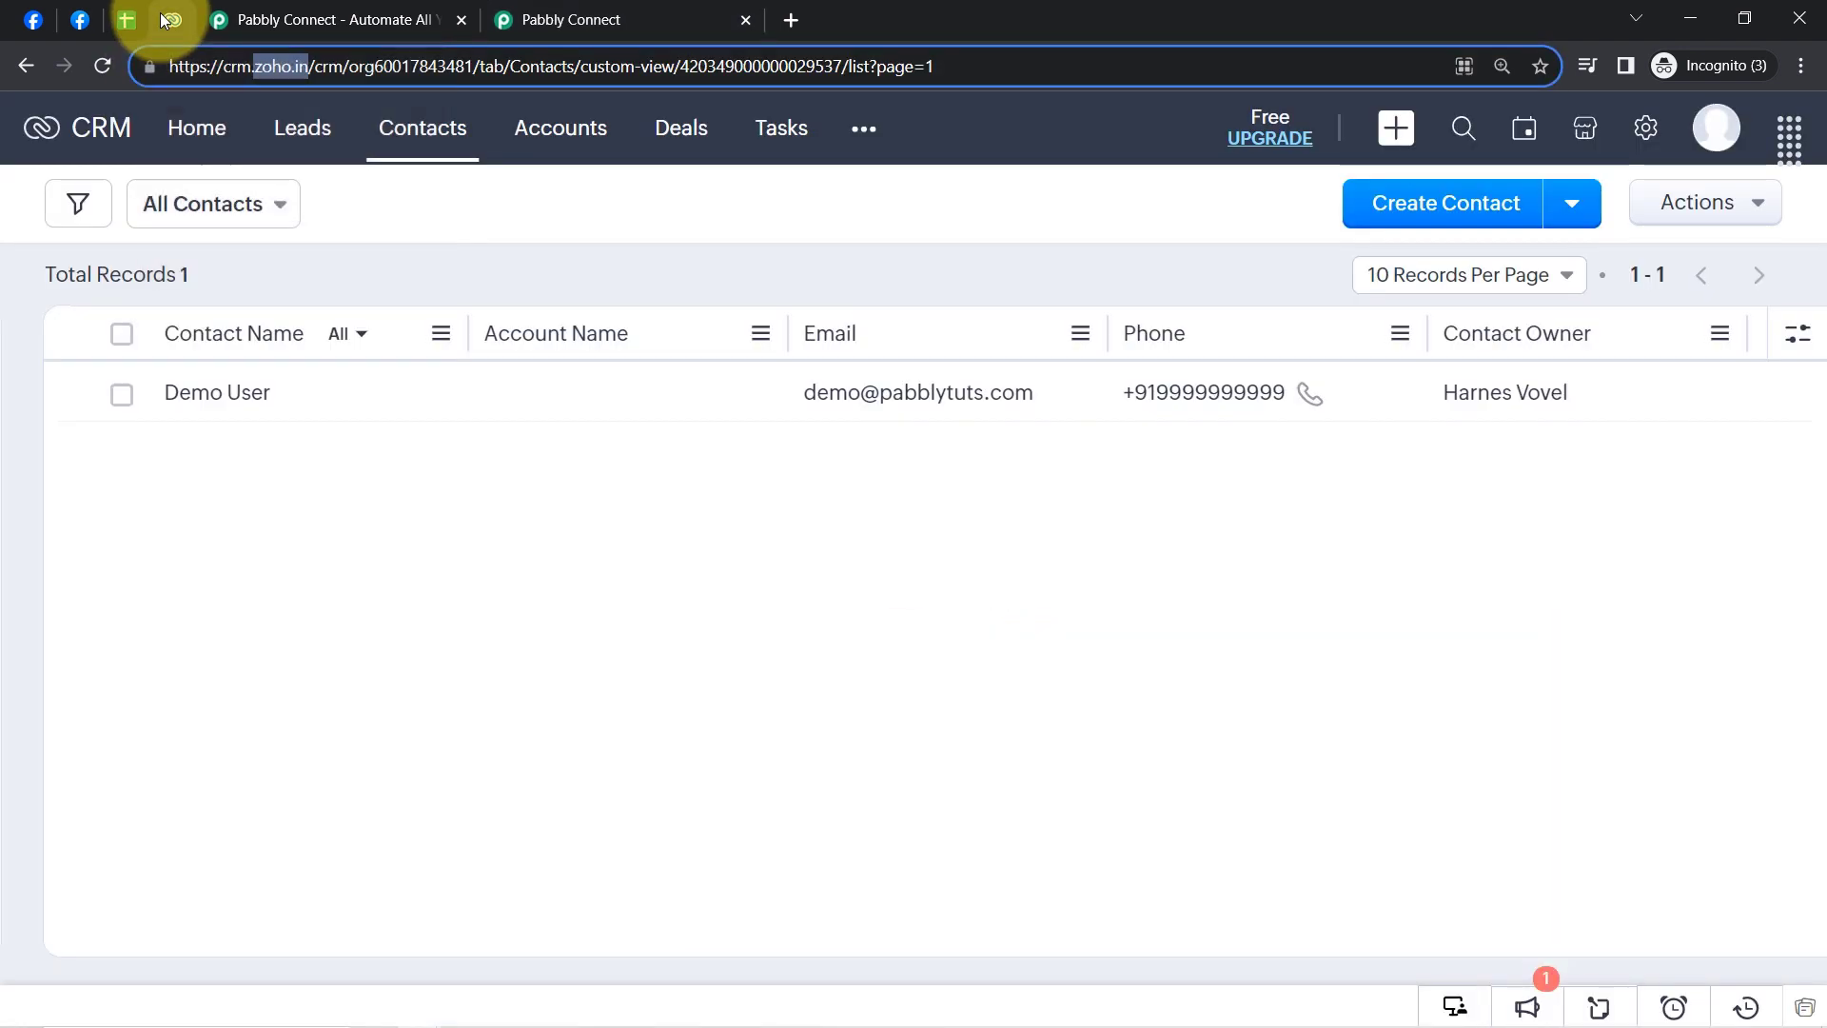
# - Reload Zoho CRM contacts and check the new test contact's Mailing City is Bhopal
pyautogui.click(101, 69)
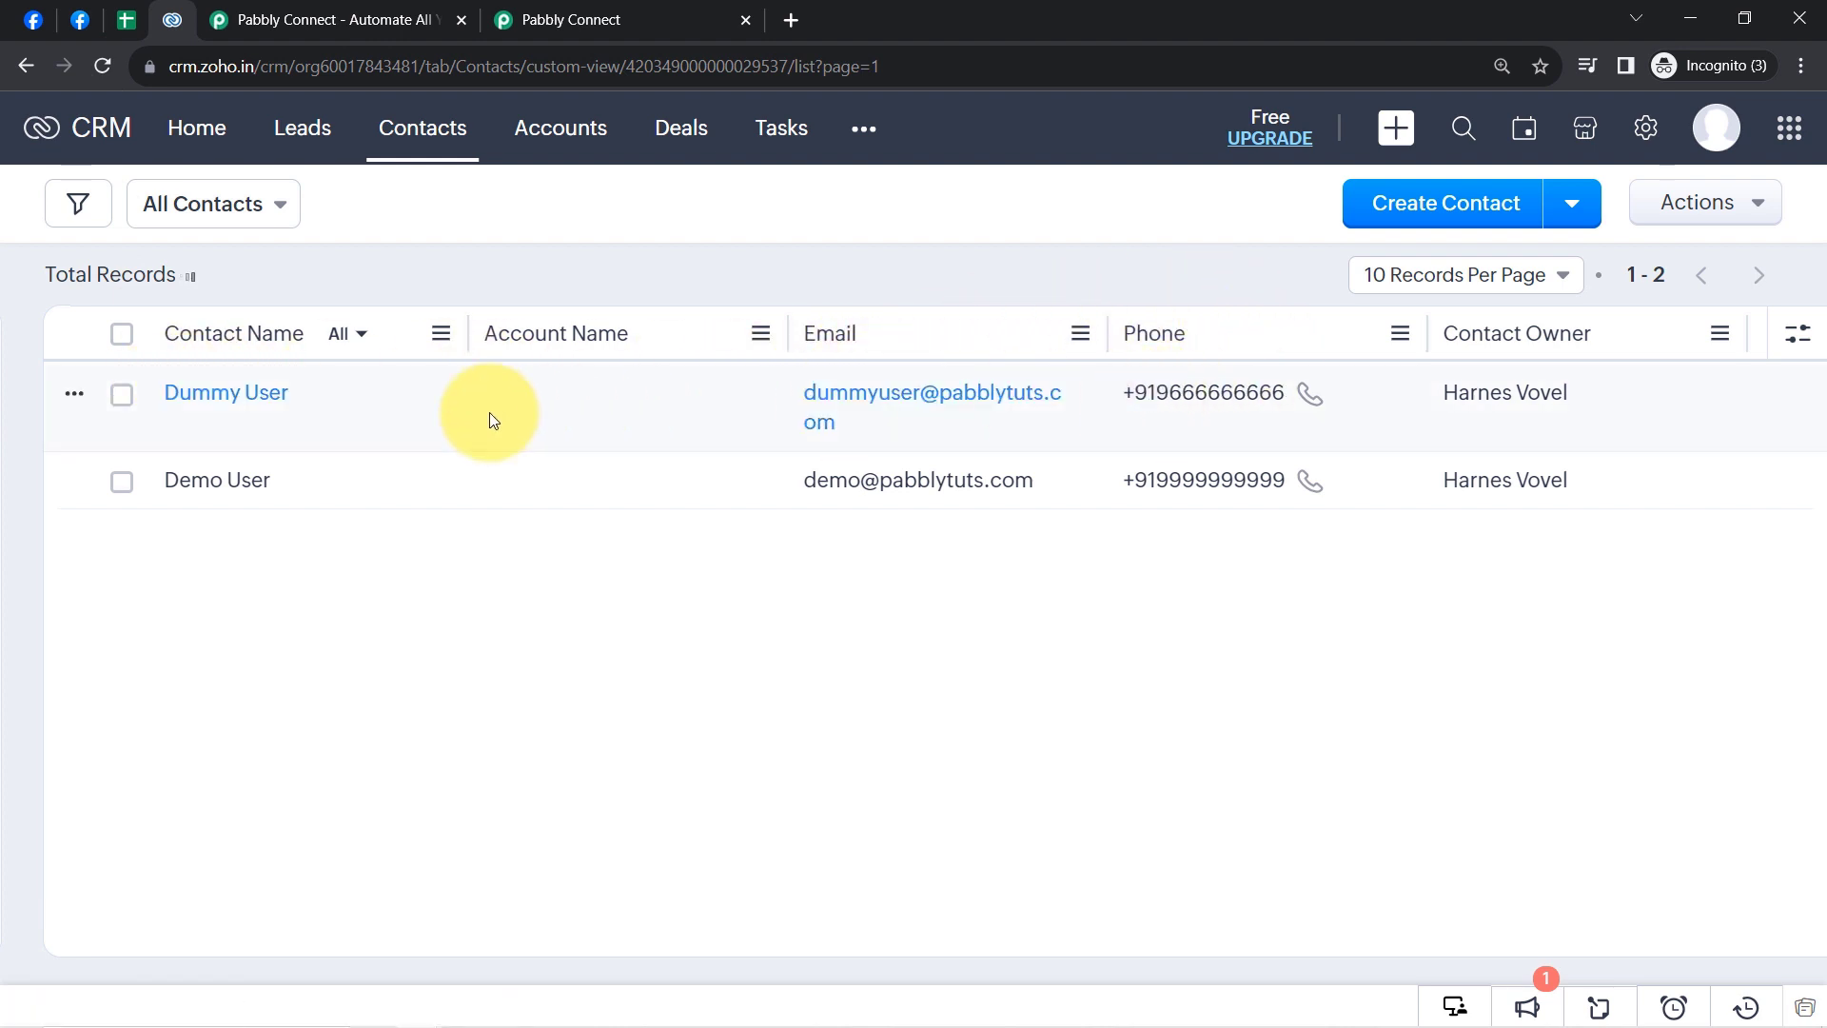
pyautogui.click(181, 398)
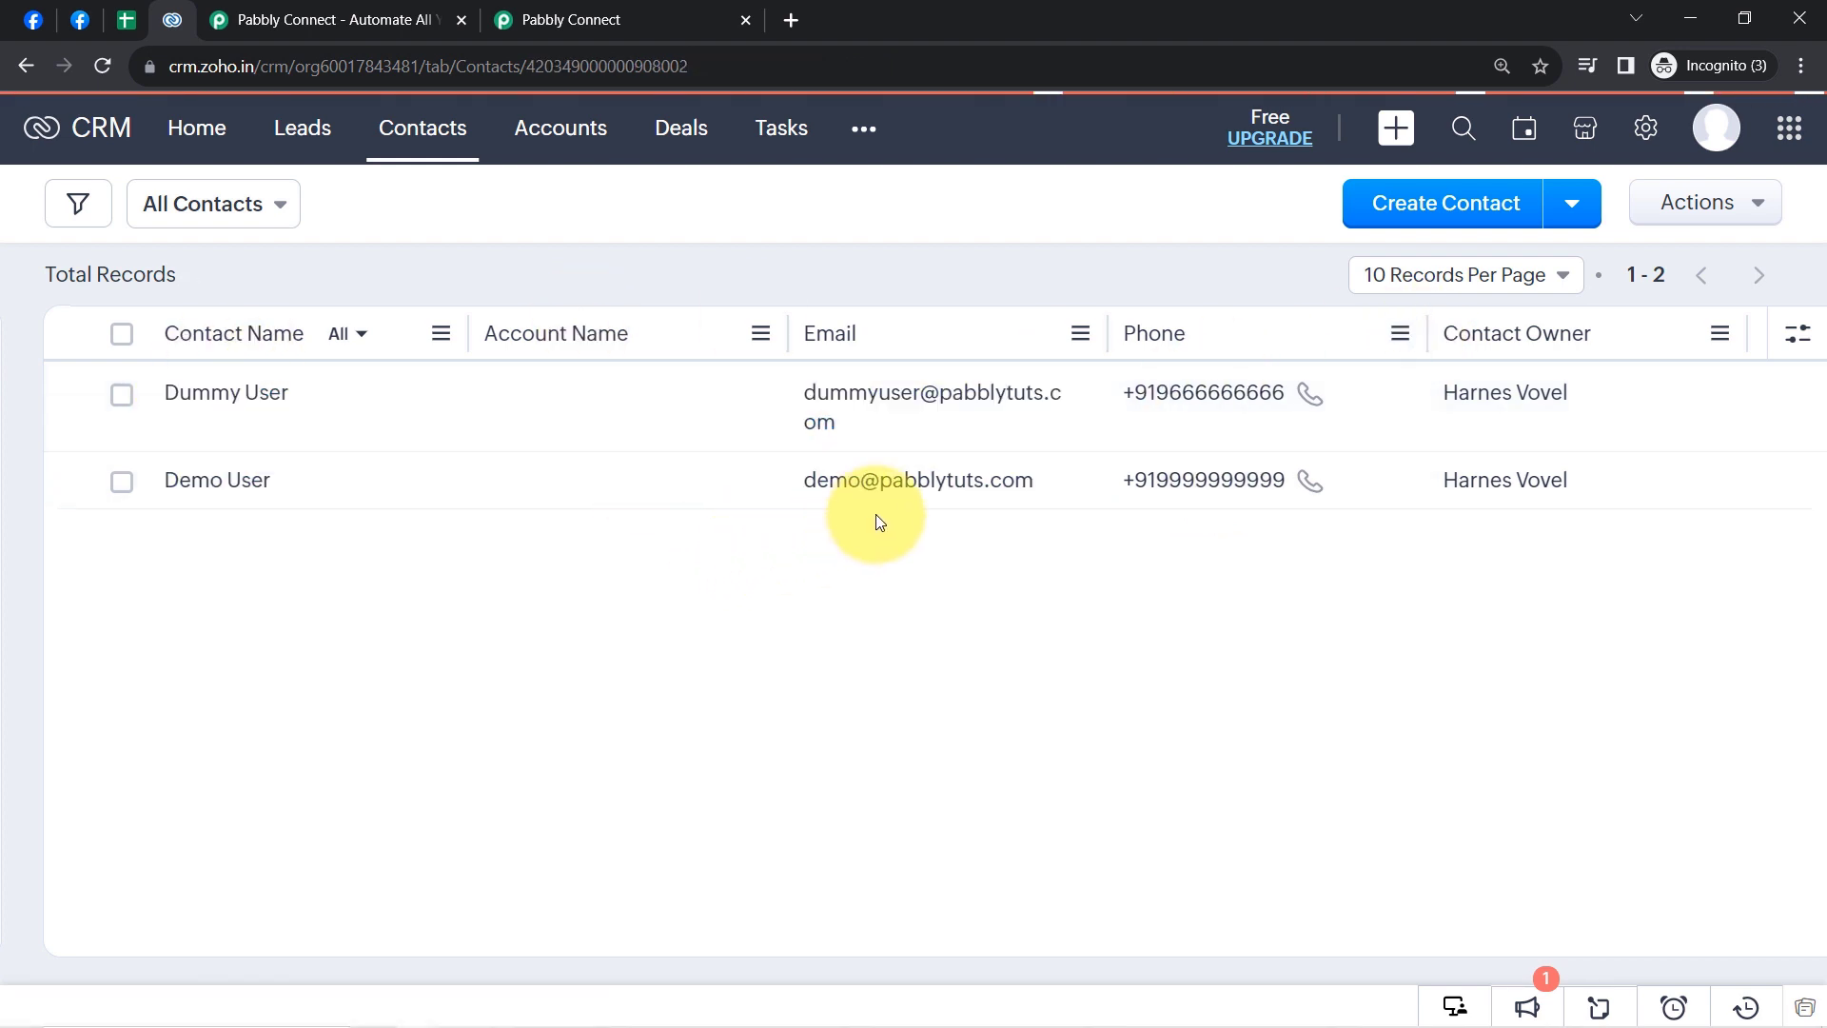
pyautogui.moveTo(1459, 416)
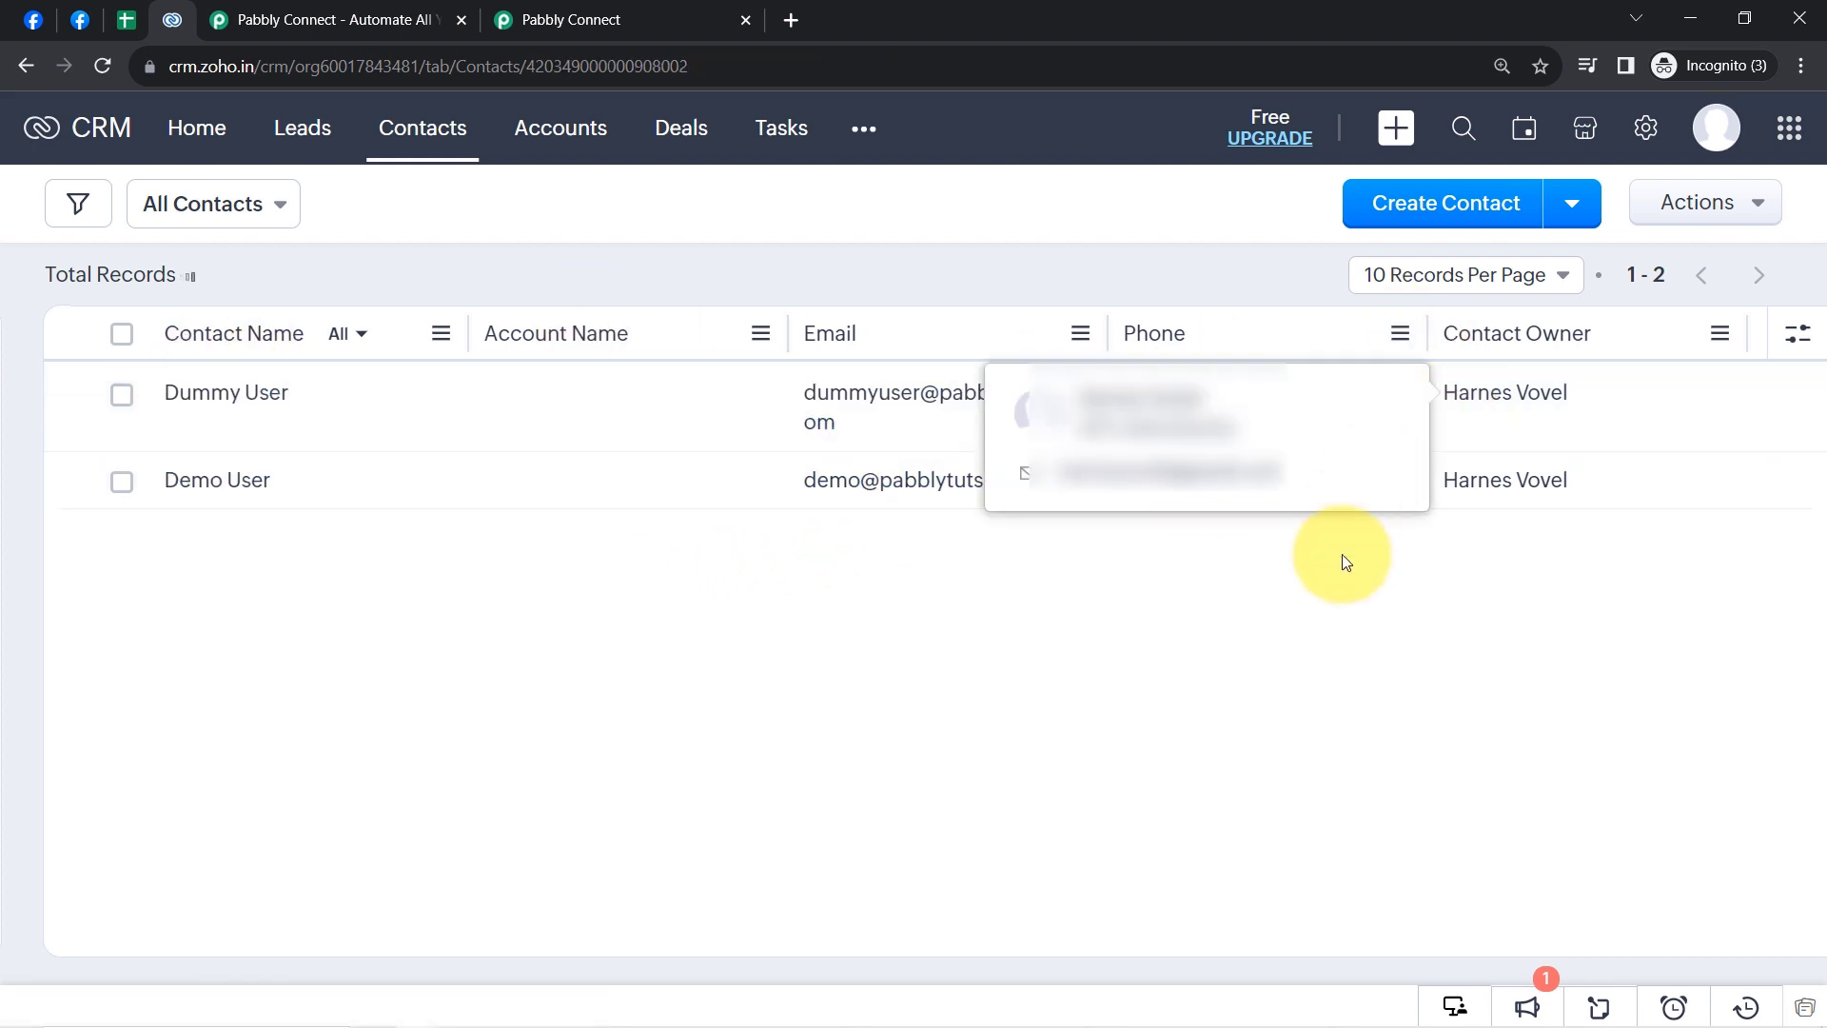
pyautogui.moveTo(1805, 410); pyautogui.dragTo(1805, 557)
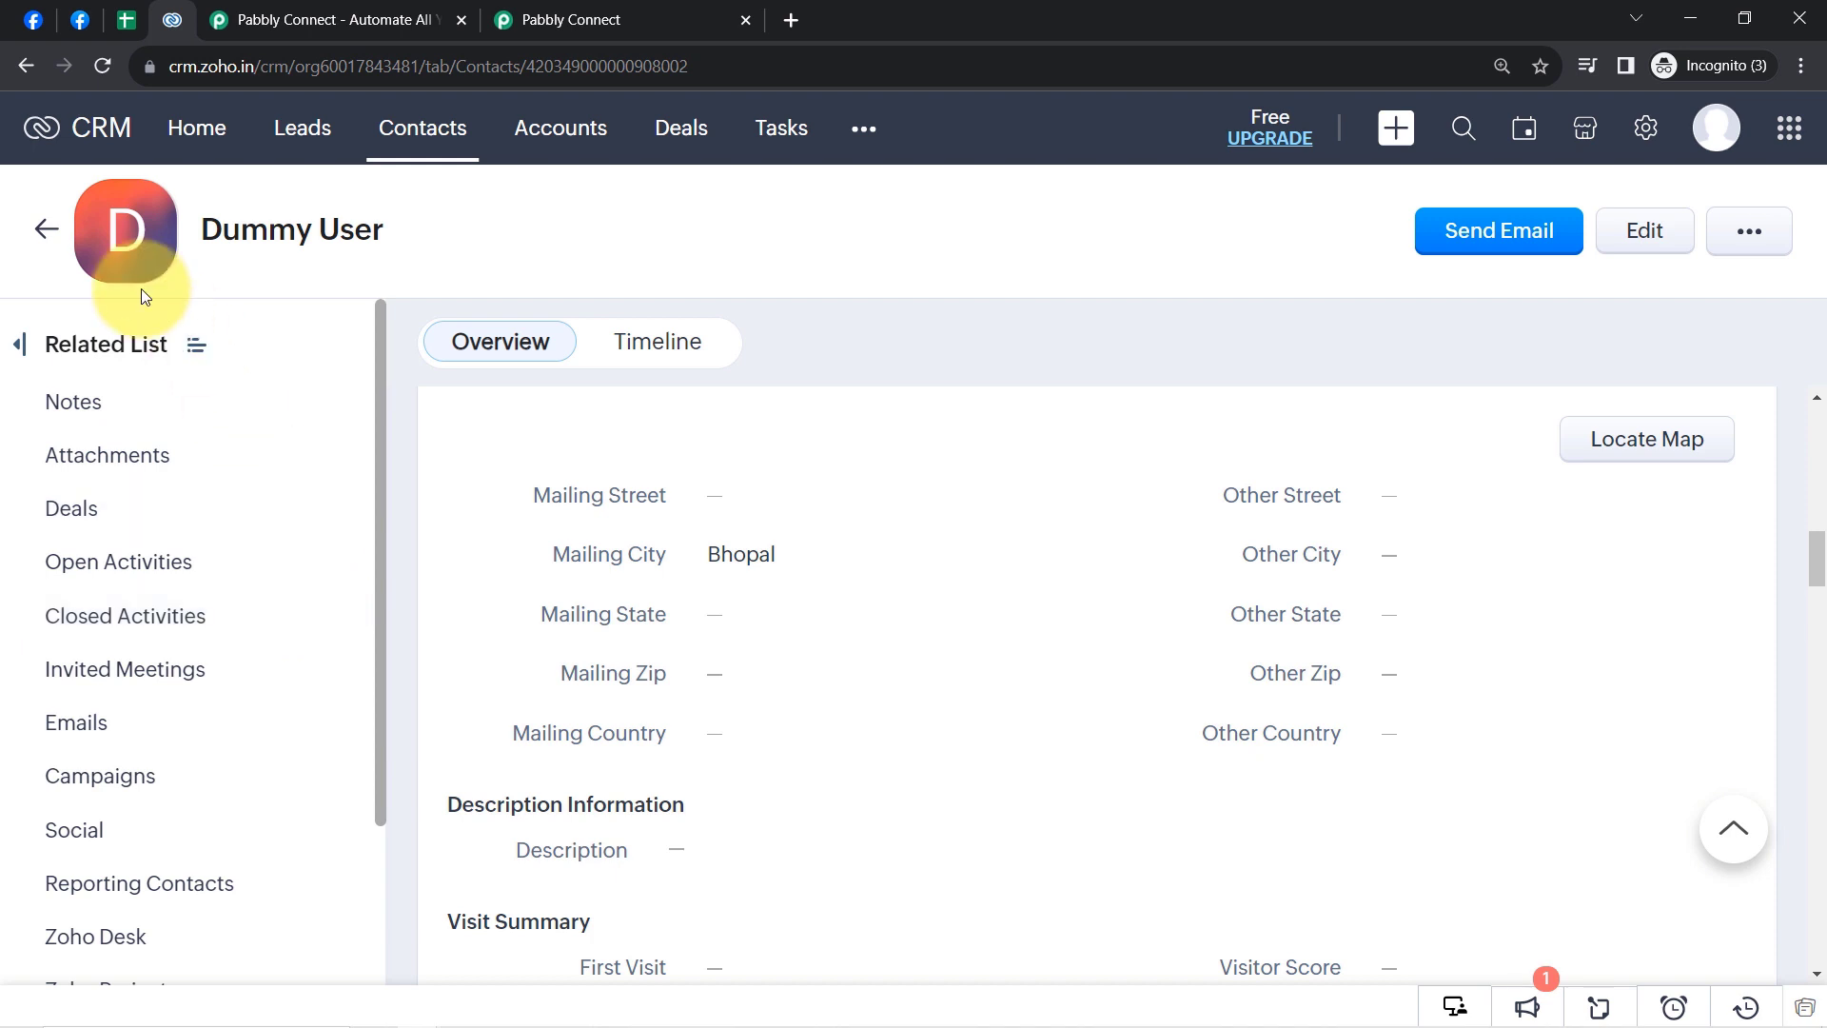
pyautogui.click(653, 13)
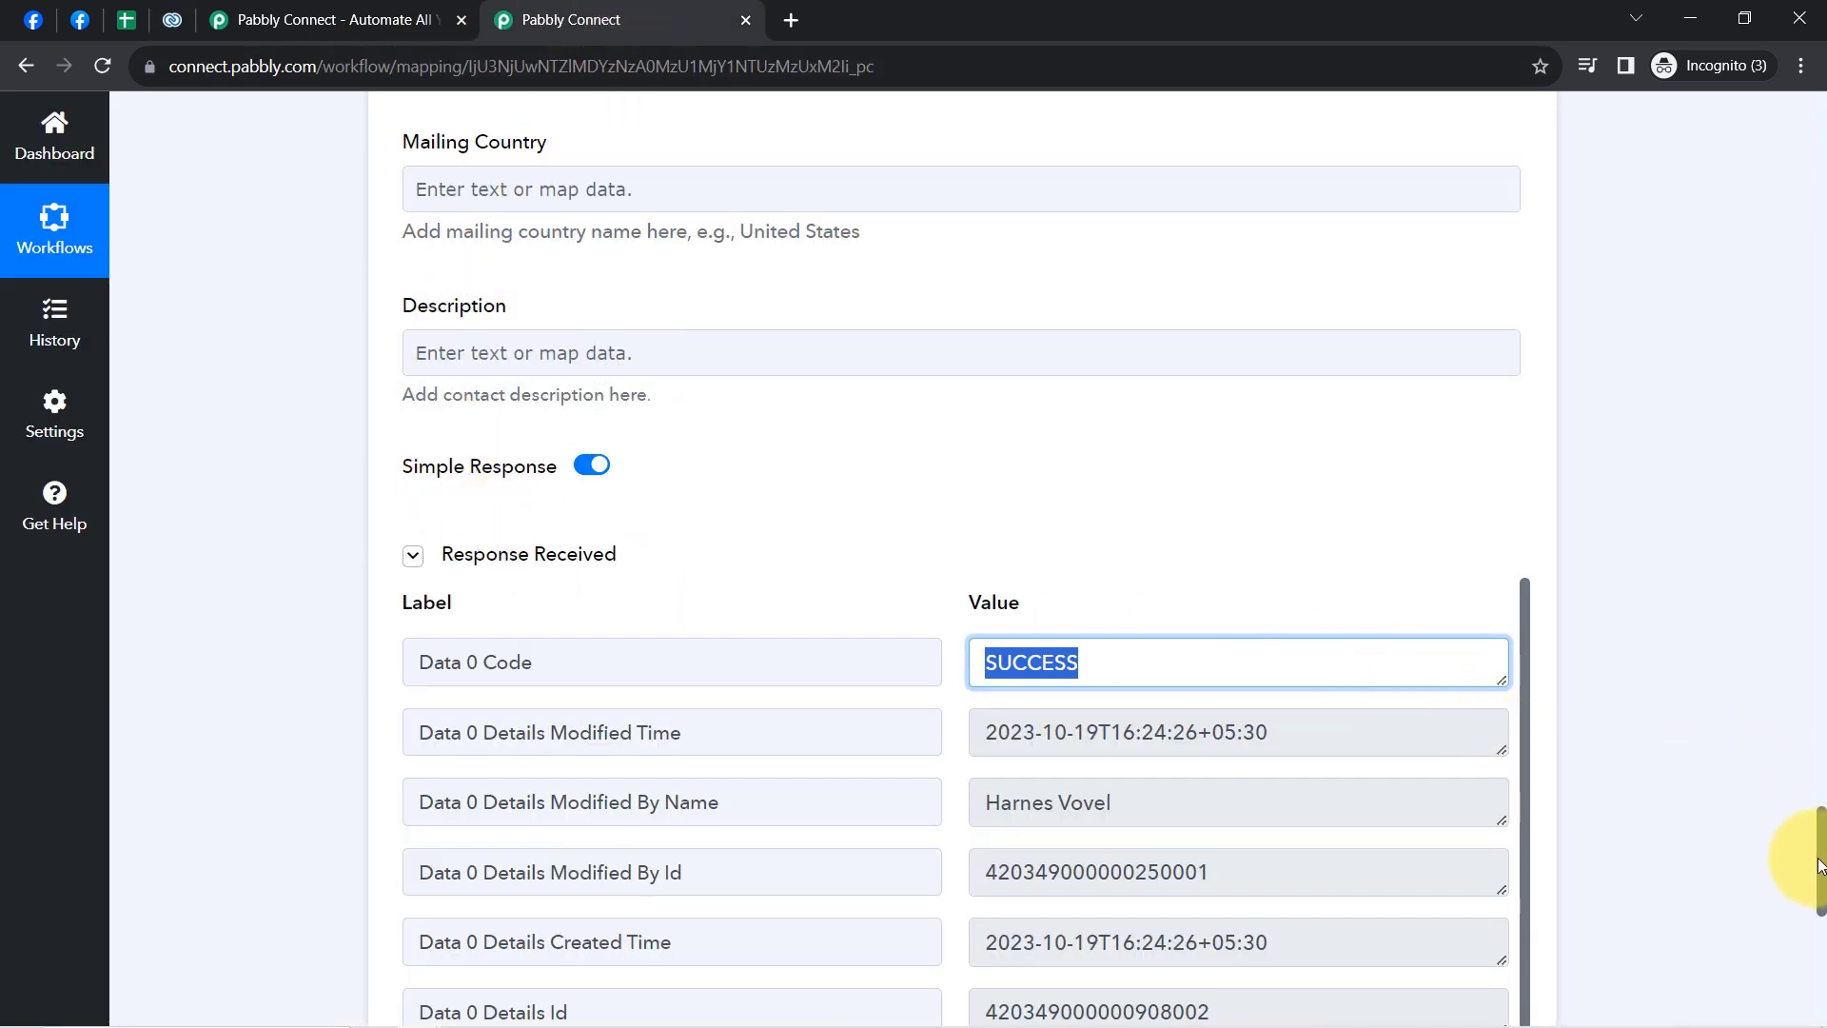
# - Collapse the Facebook Lead Ads, Google Sheets and Zoho CRM steps from the workflow top
pyautogui.scroll(20, 1823, 871)
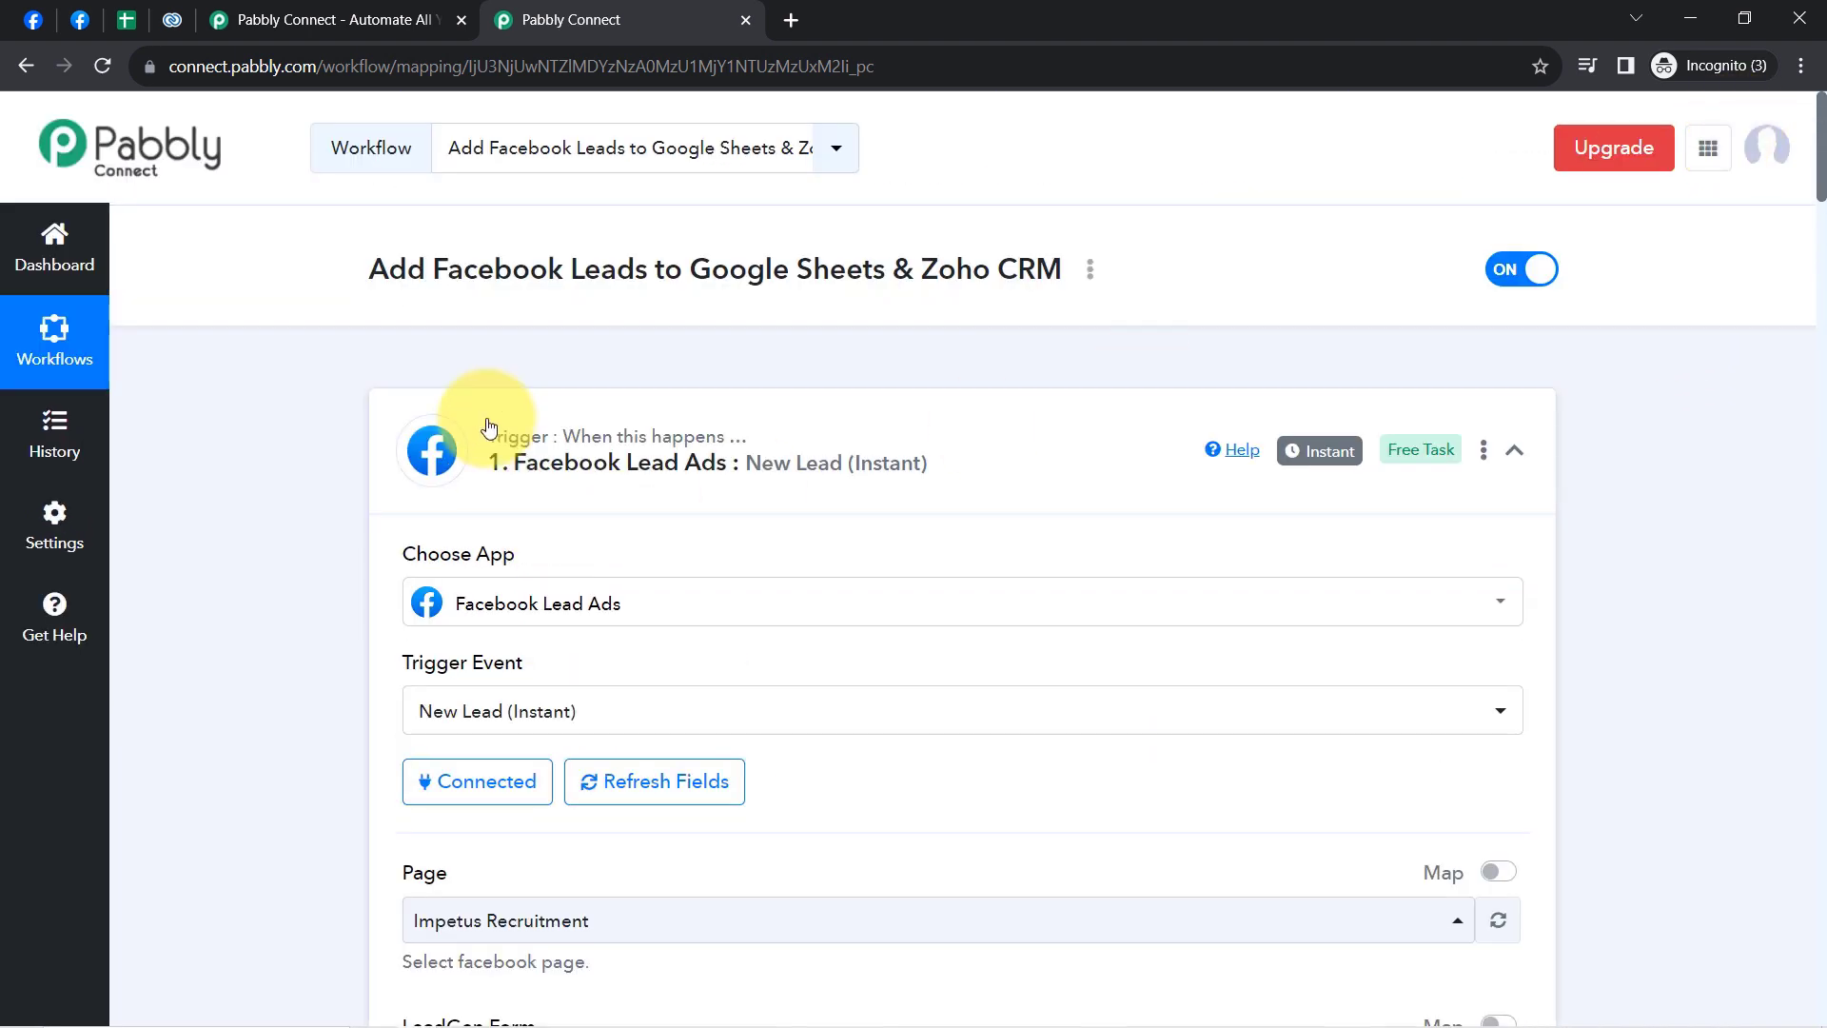
pyautogui.click(494, 437)
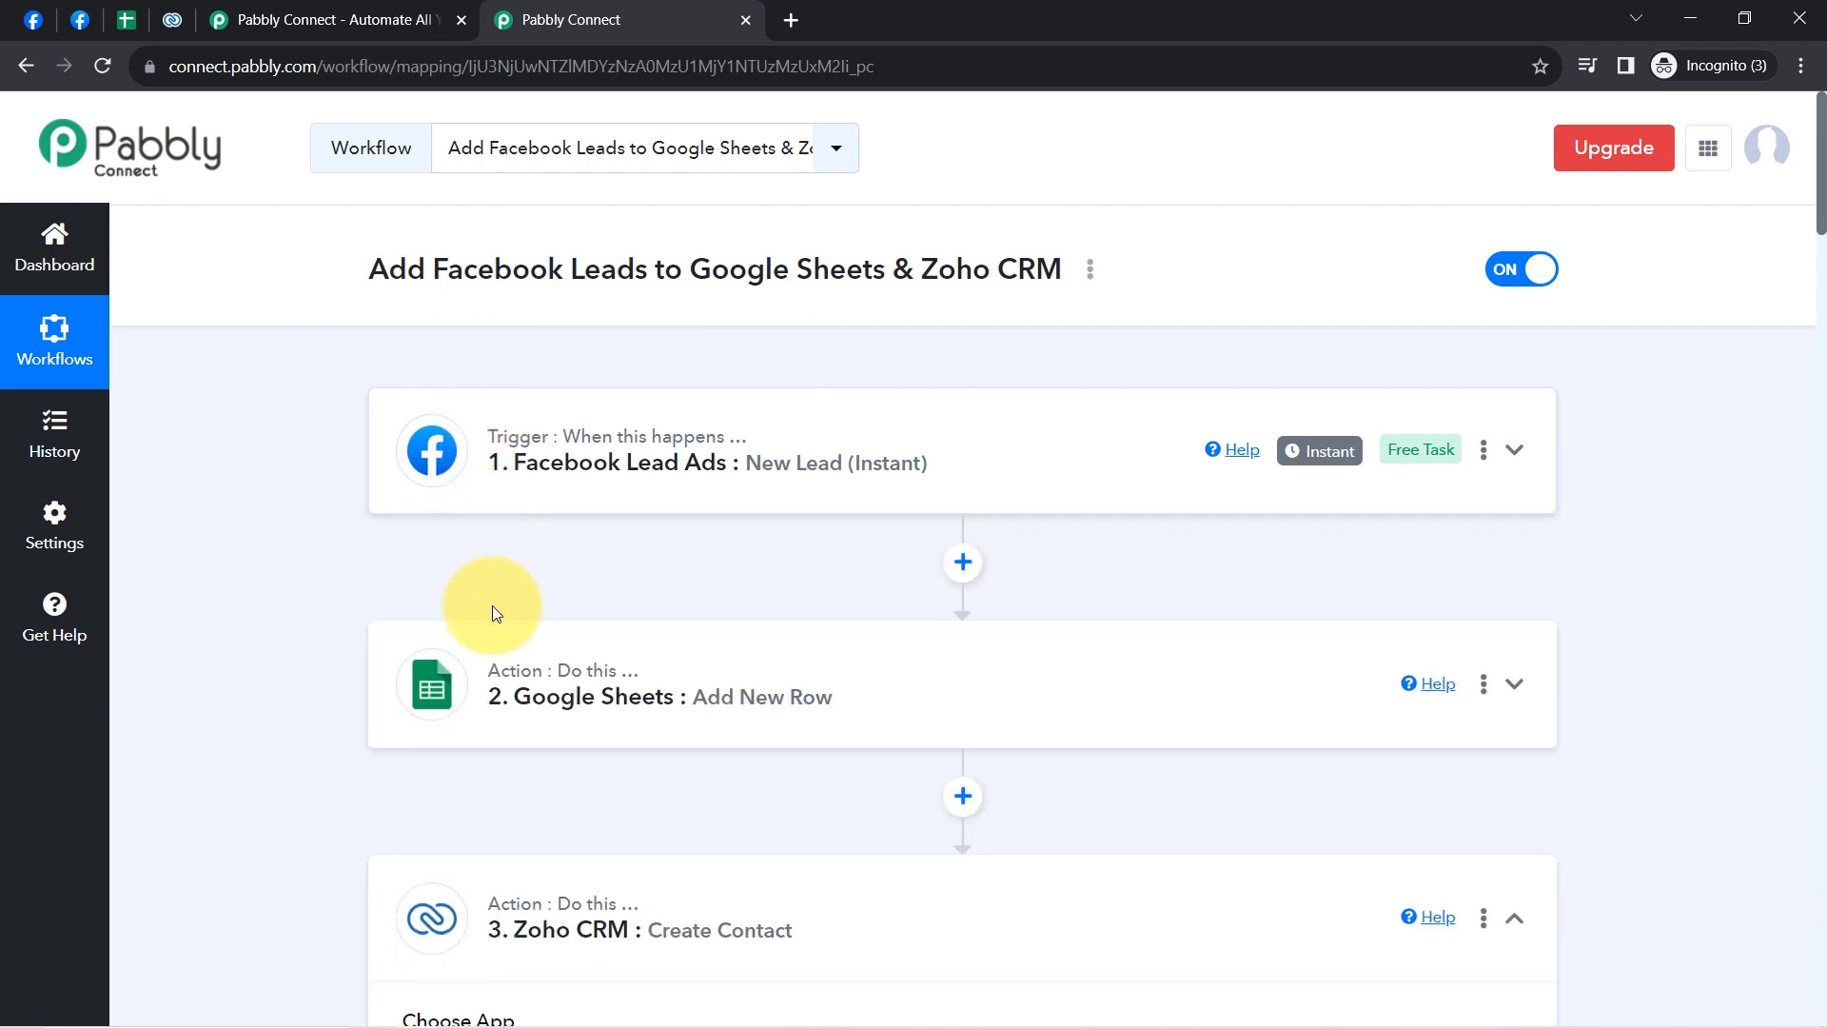
pyautogui.click(508, 694)
pyautogui.click(528, 677)
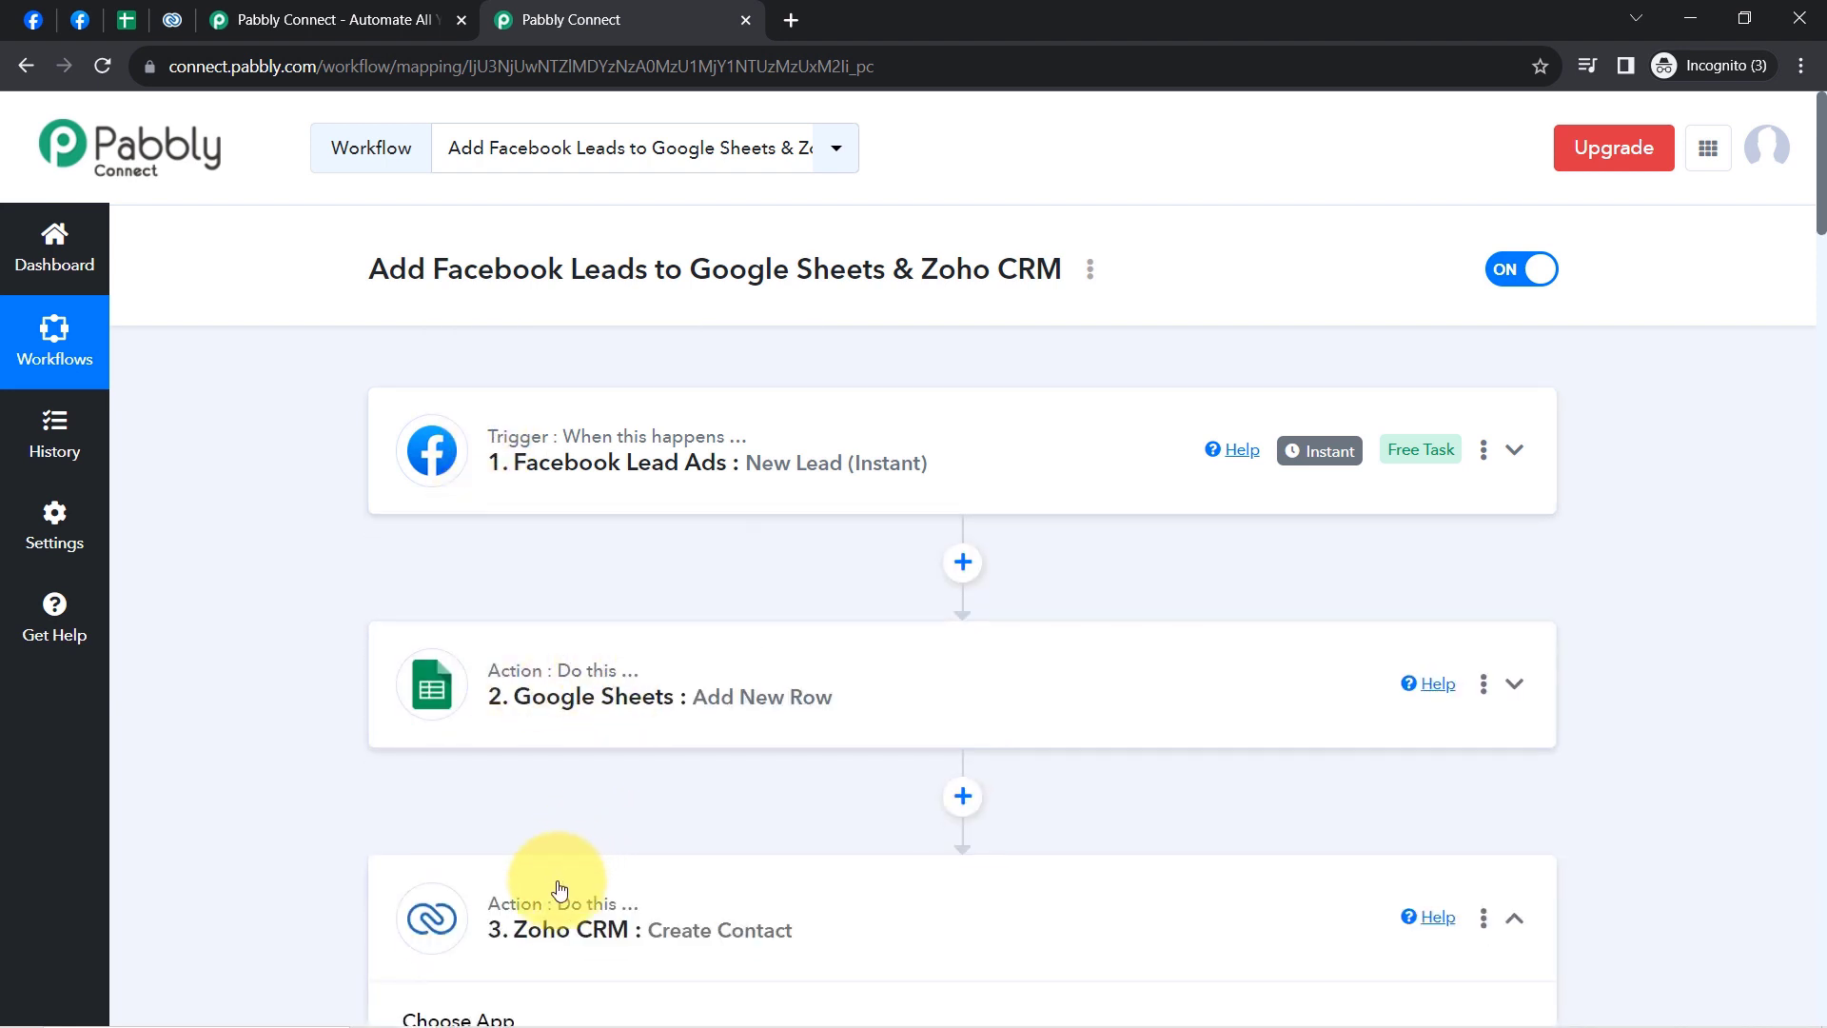
pyautogui.click(485, 902)
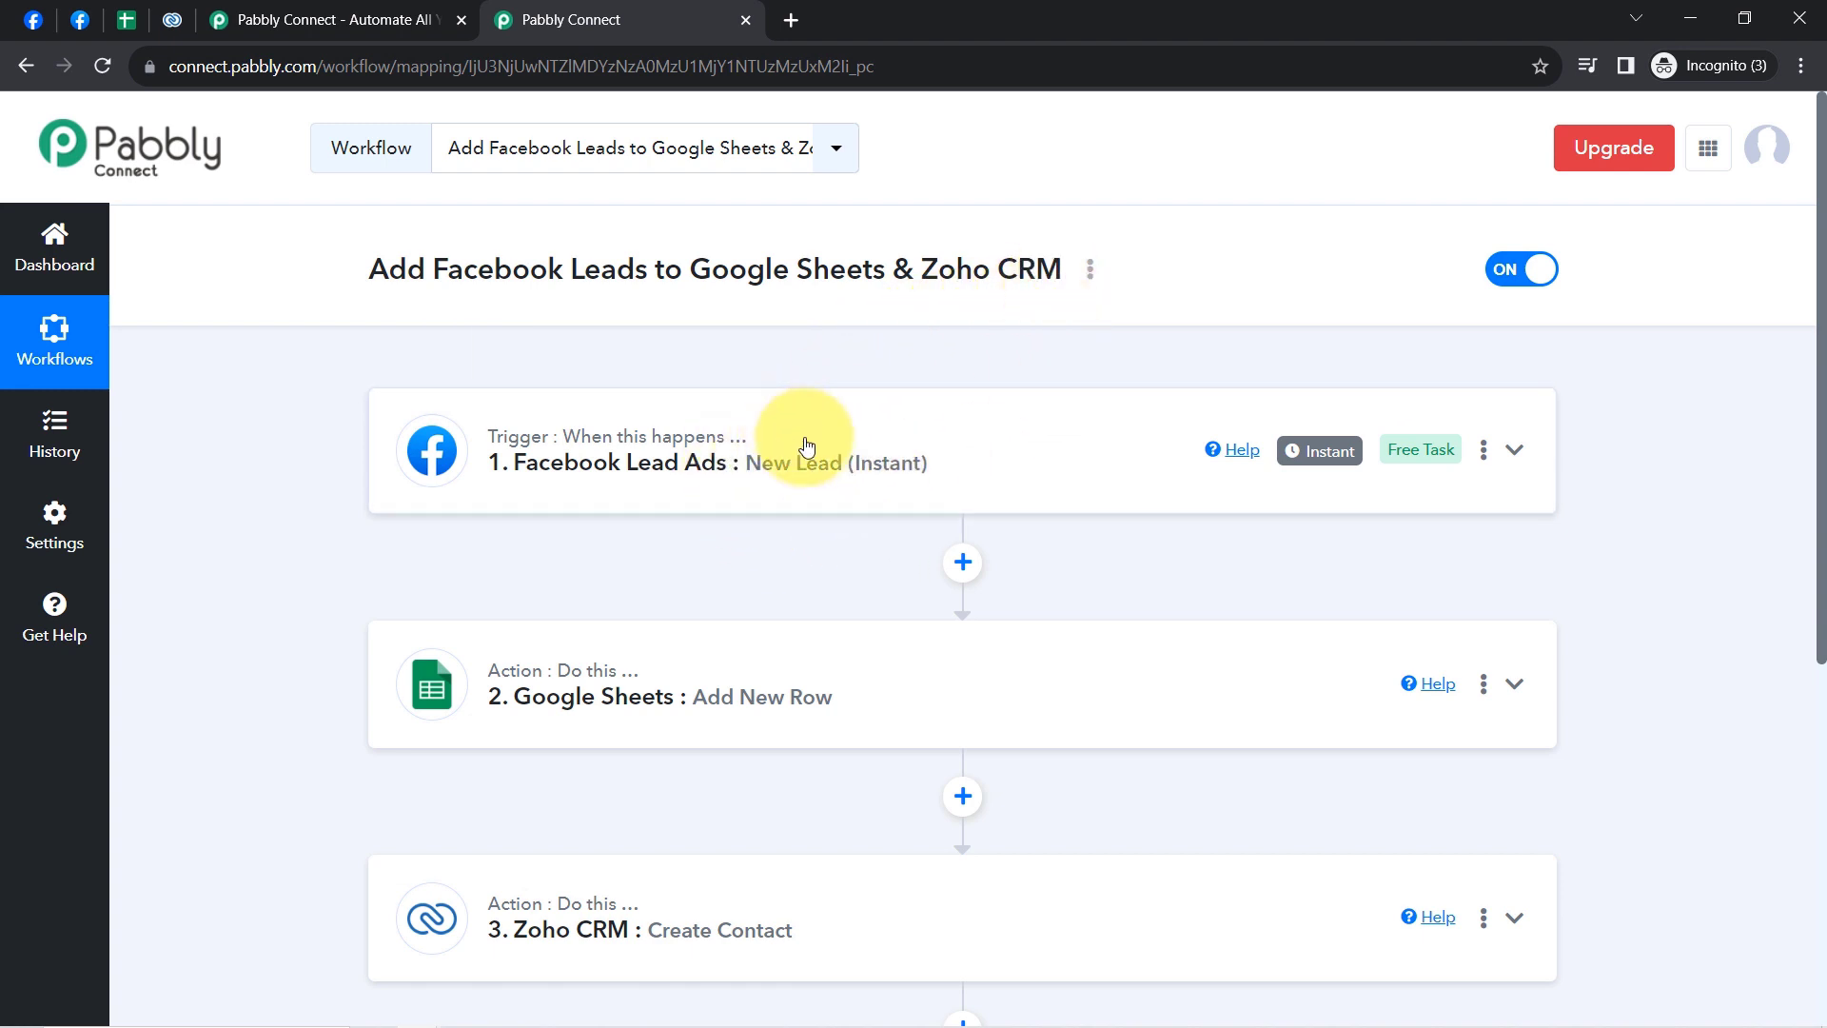
pyautogui.click(78, 19)
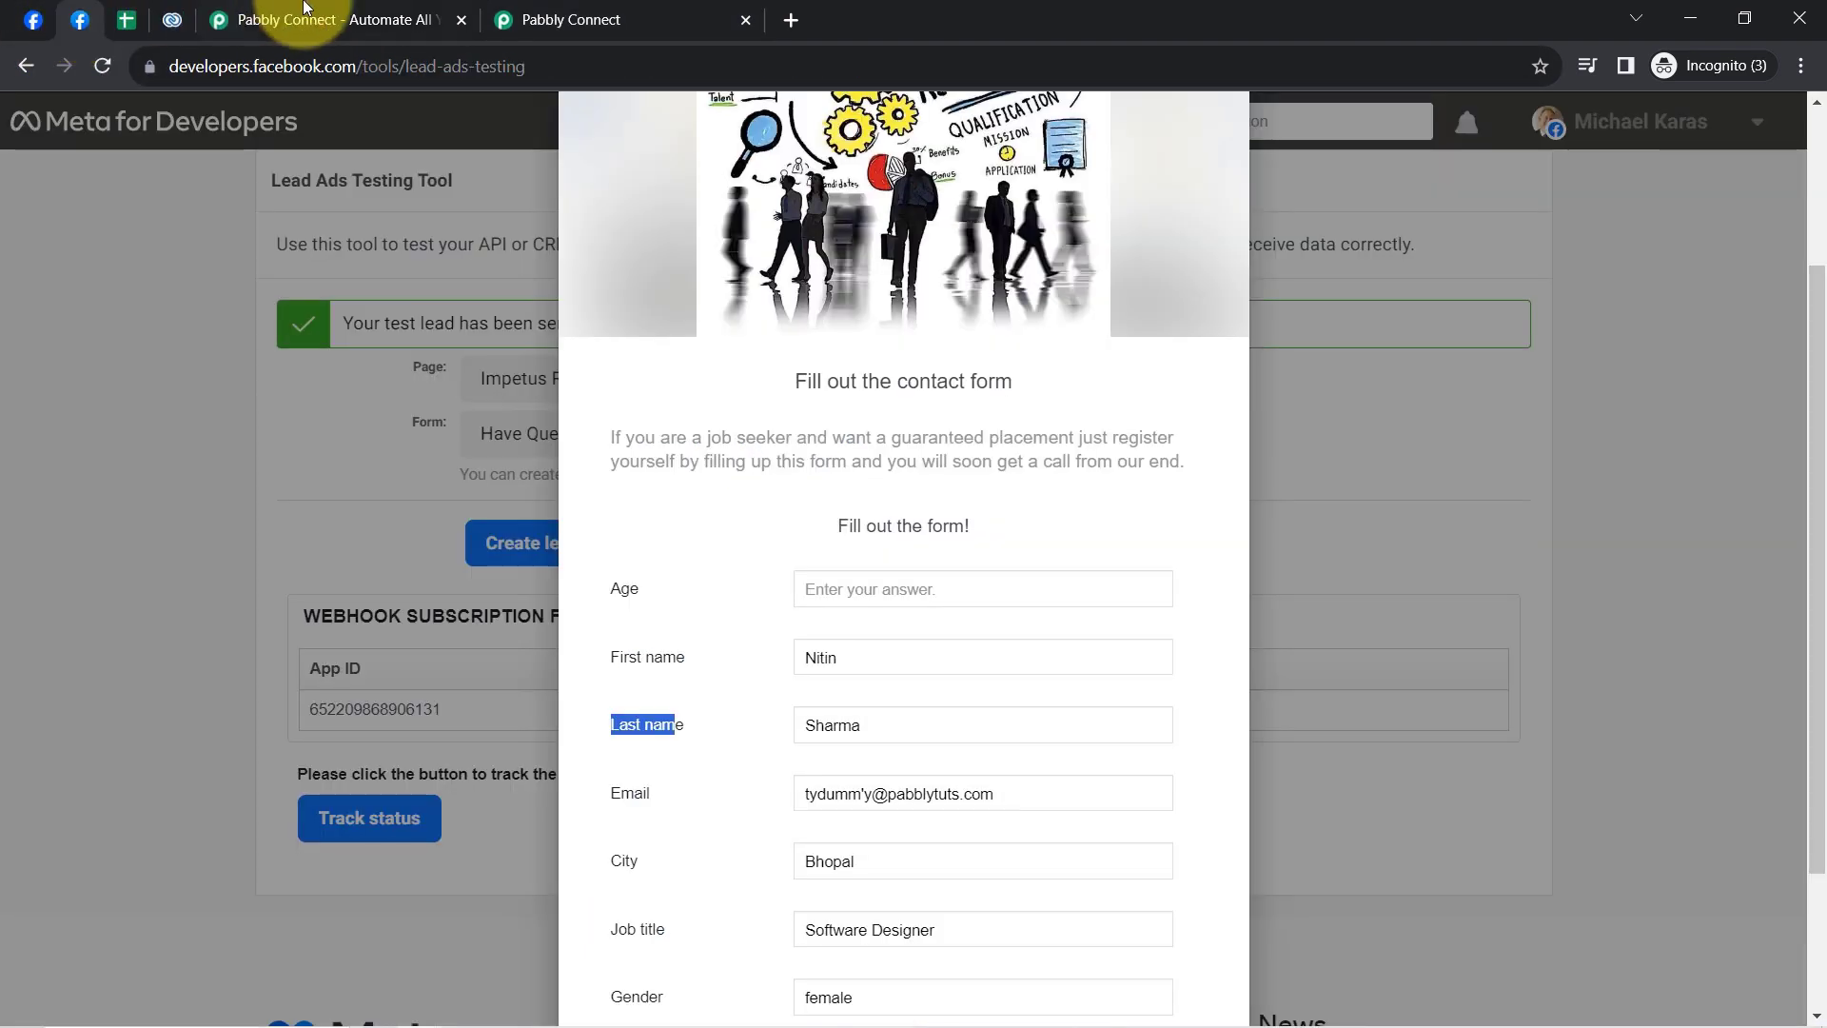
pyautogui.click(509, 19)
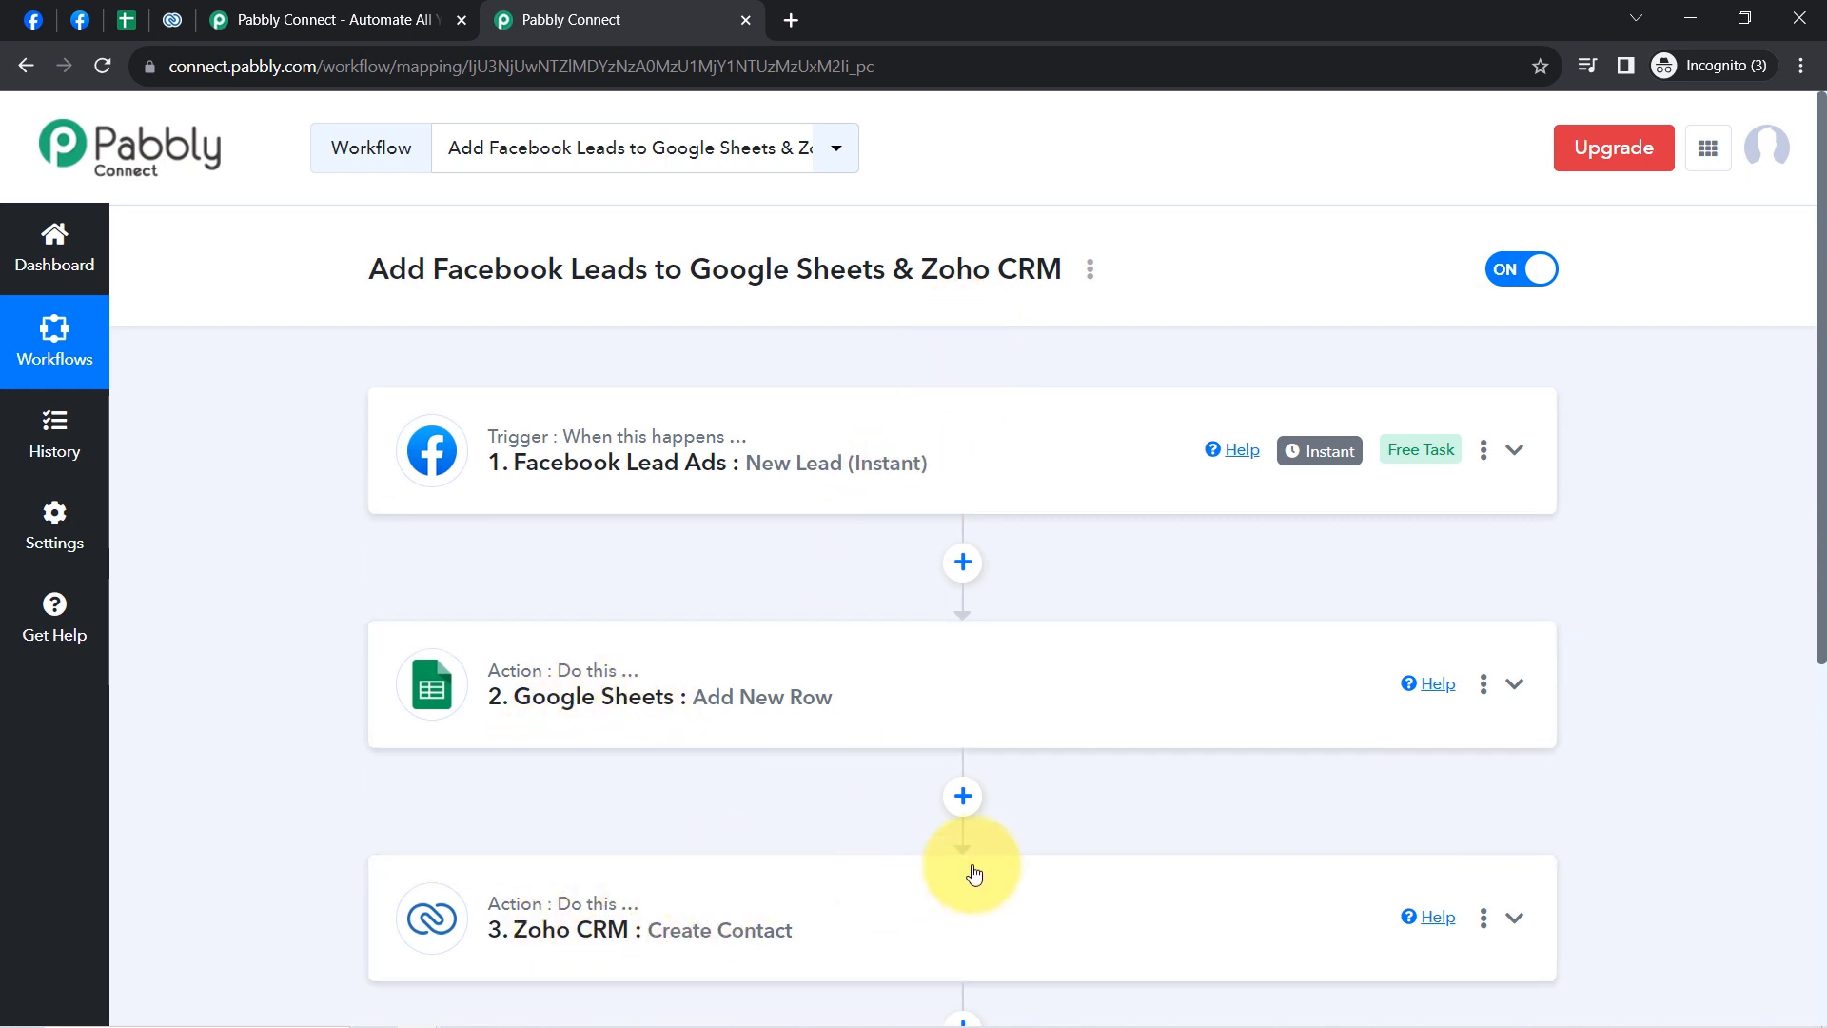
# - Copy the workflow's share link via Share, then close the Share Workflow dialog
pyautogui.click(1092, 269)
pyautogui.click(850, 406)
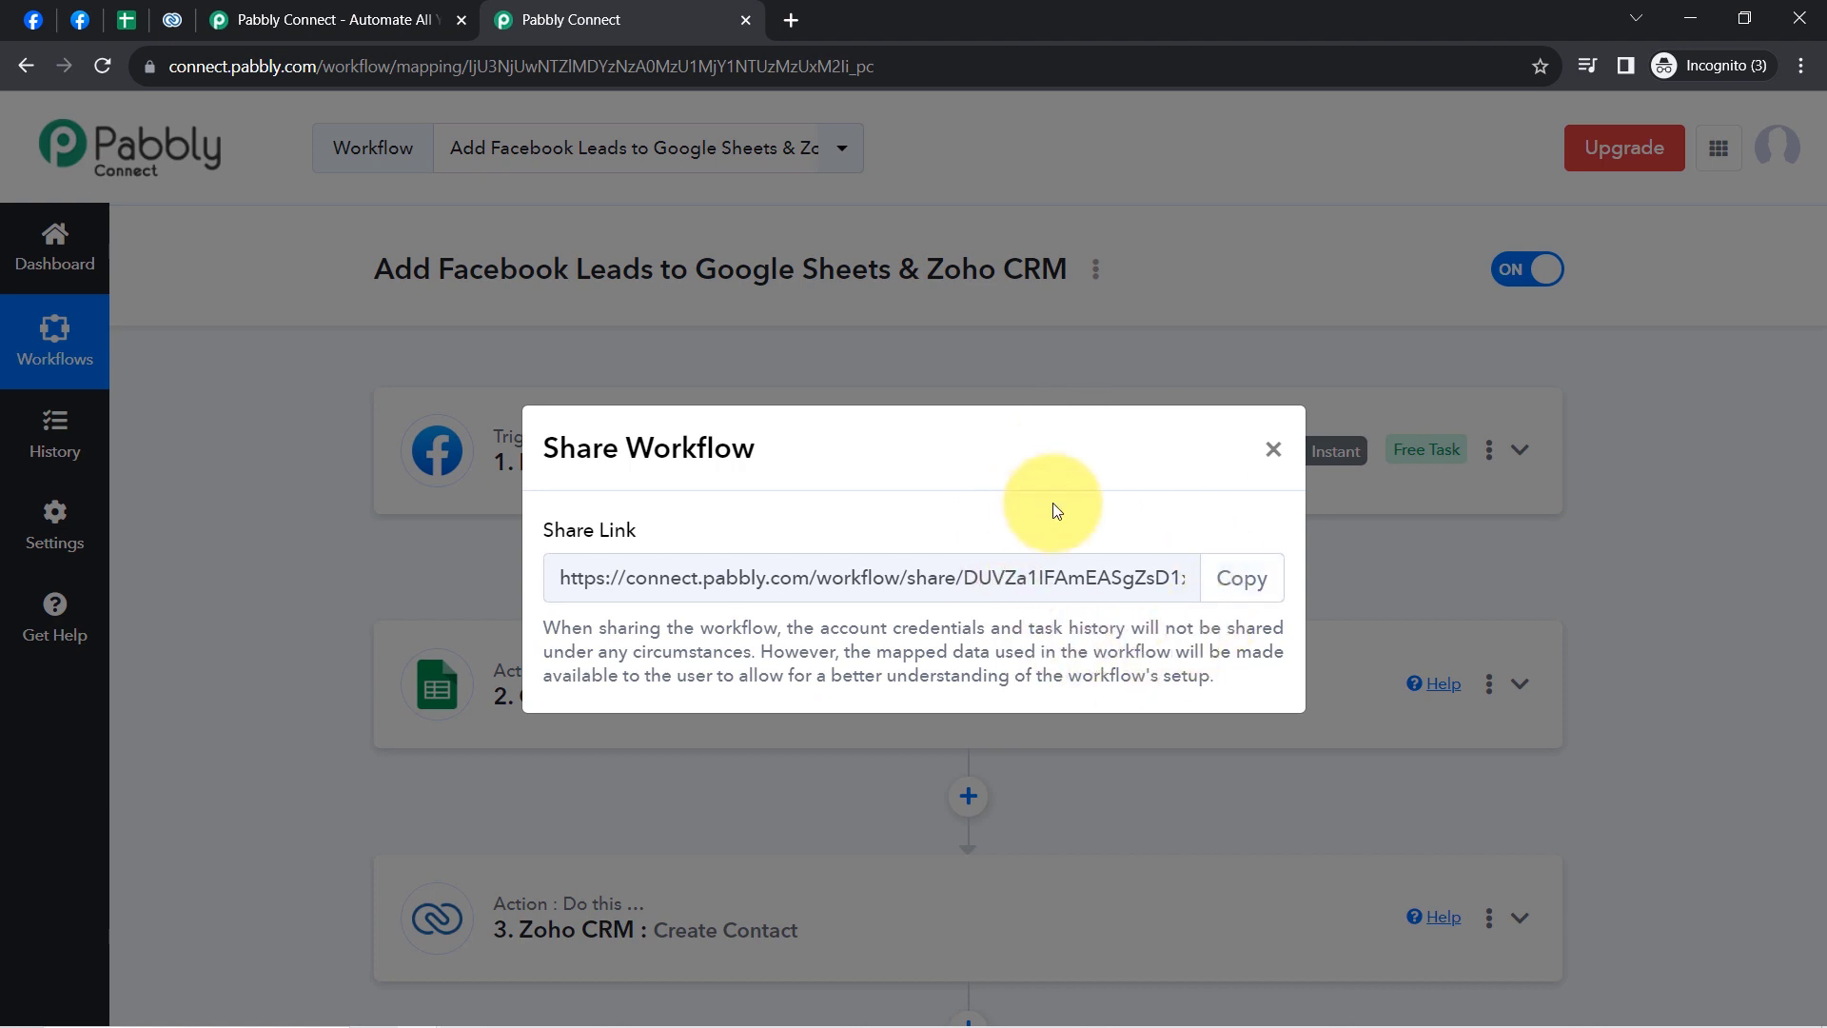
pyautogui.click(1241, 579)
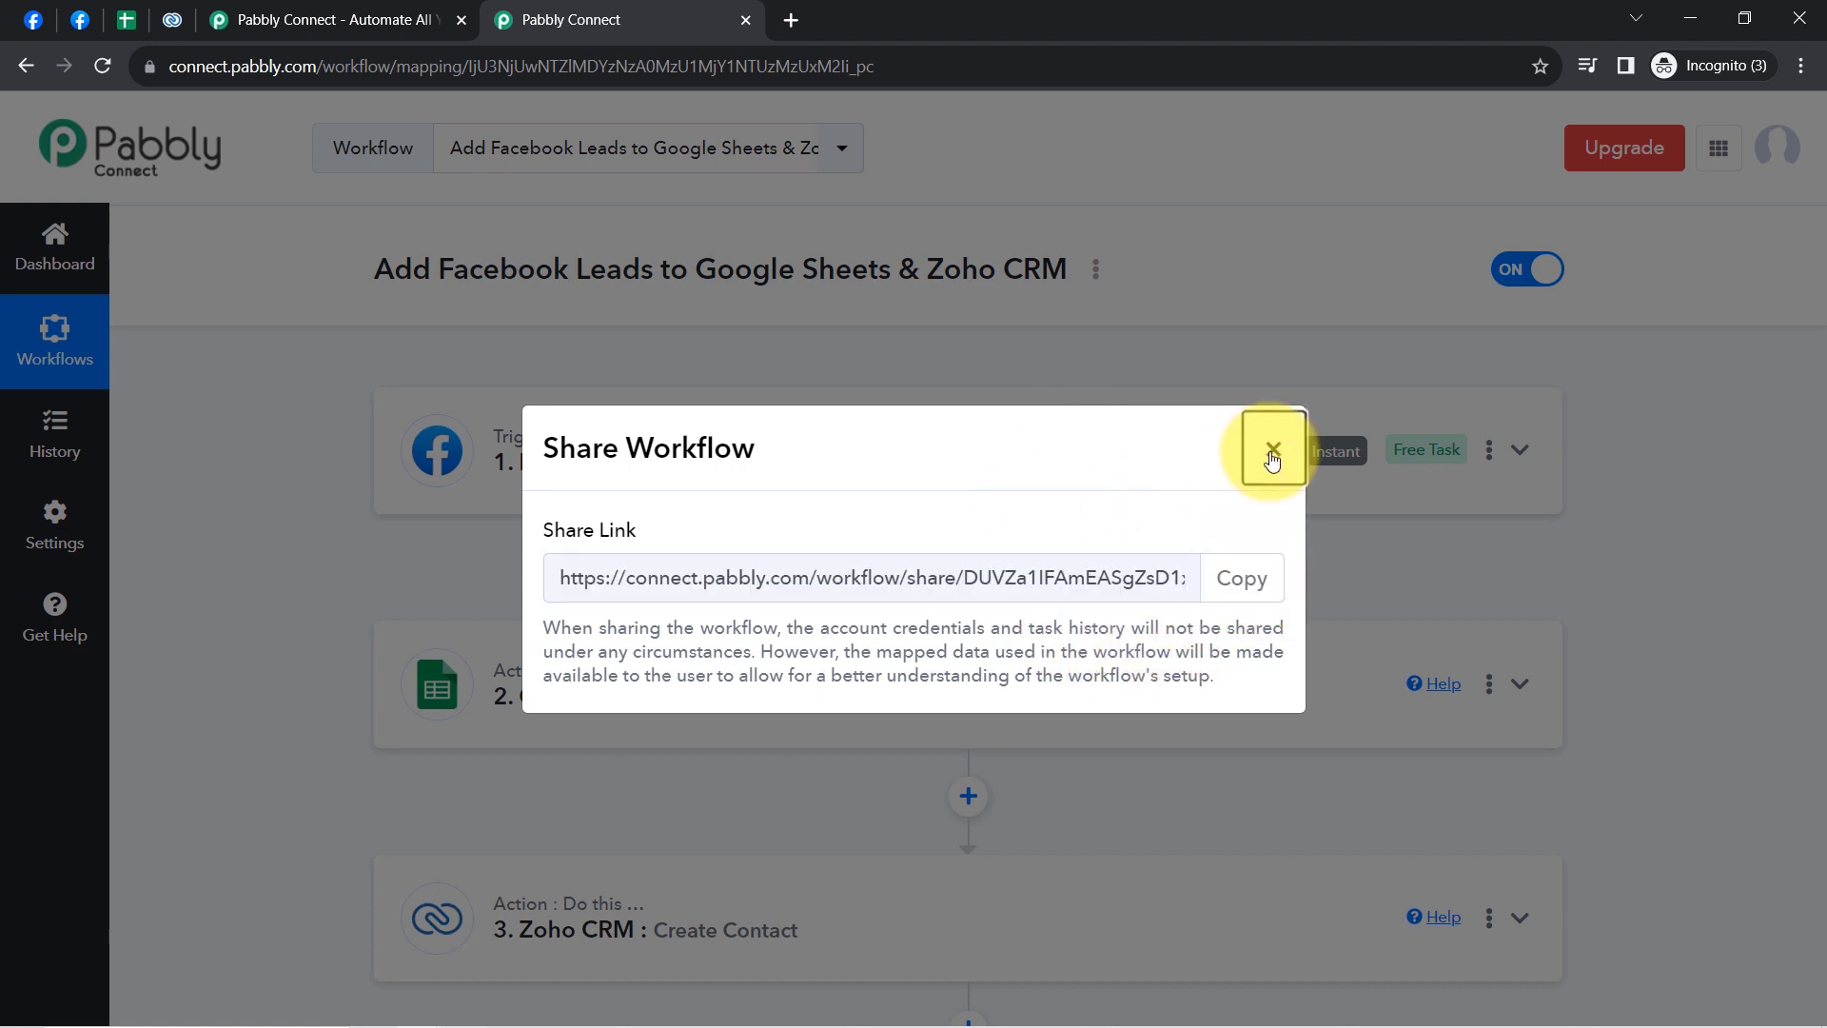
pyautogui.click(1272, 455)
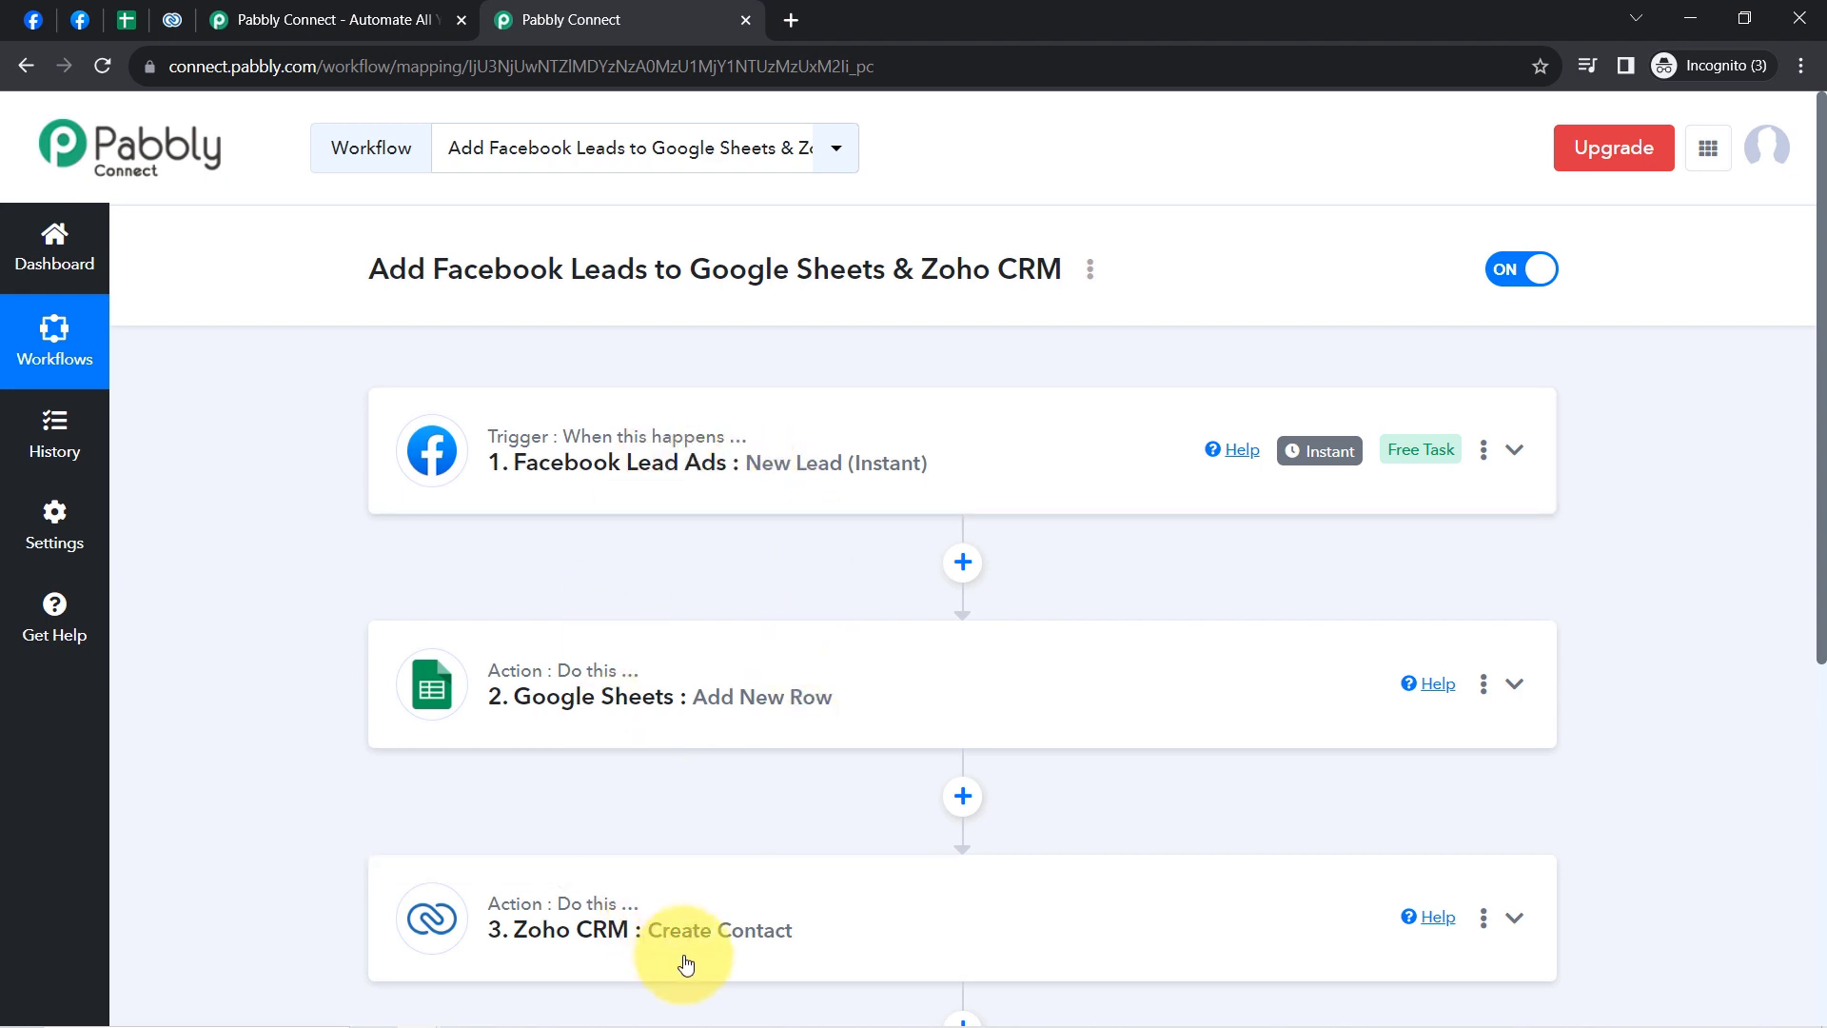